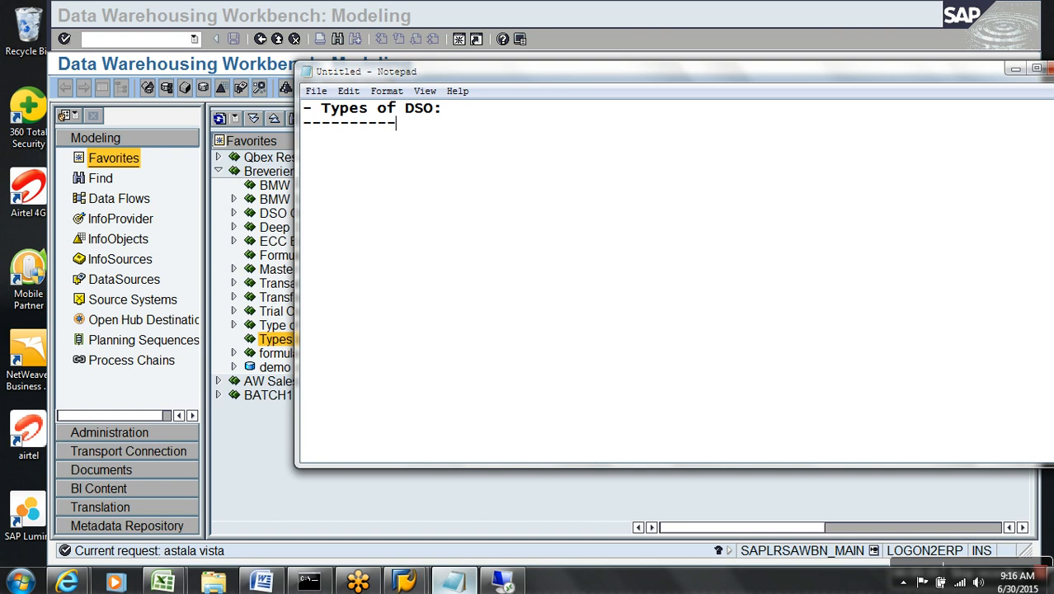
List '- Standard DSO', '- Write-Optimized DSO' and '- Direct Update DSO' on separate lines.
{"action": "key", "text": "Return"}
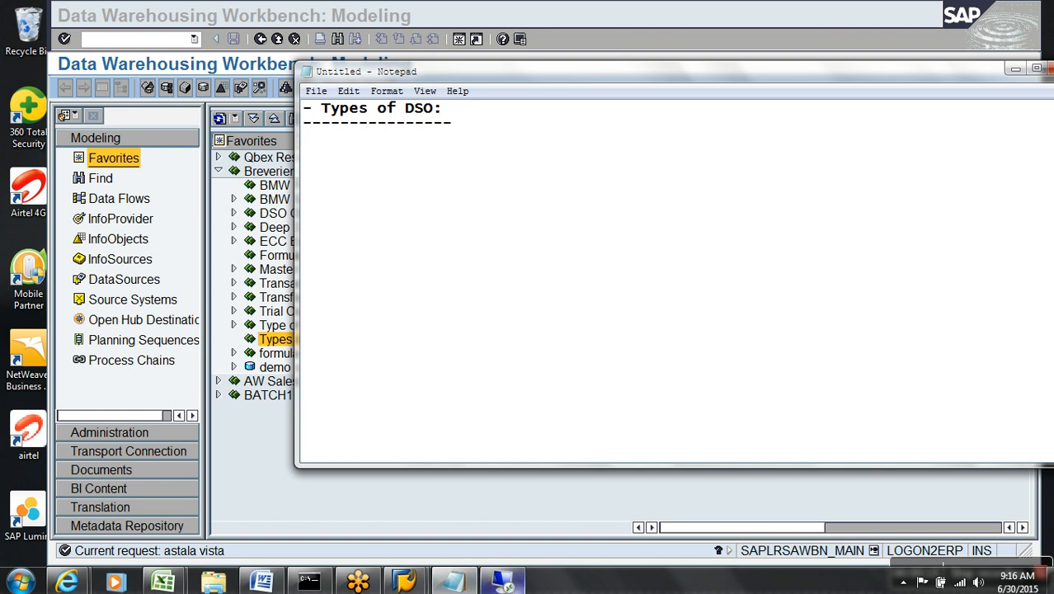
{"action": "type", "text": "- Sta"}
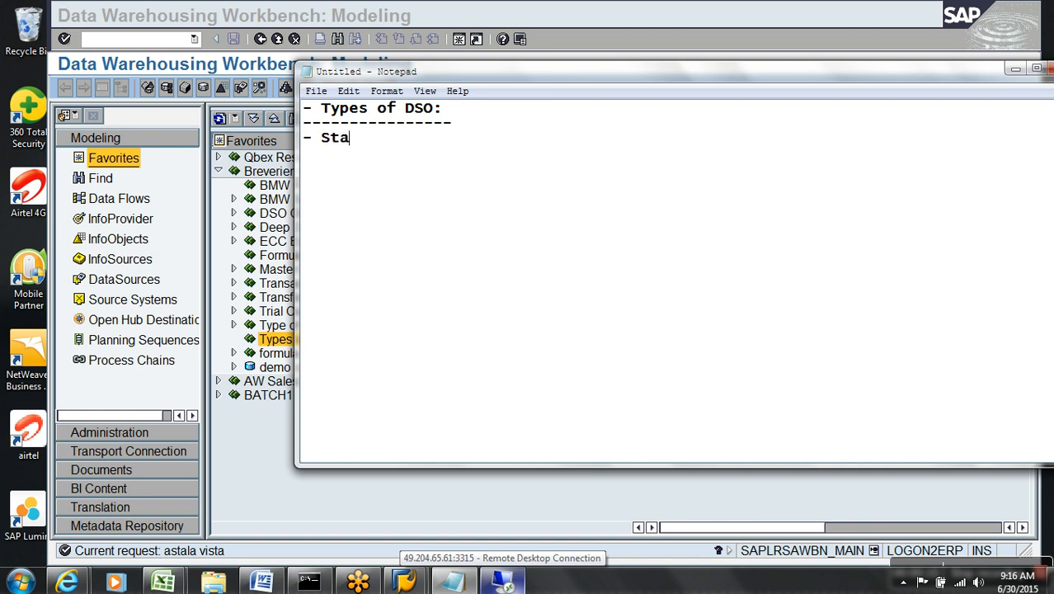
{"action": "type", "text": "ndard DSO"}
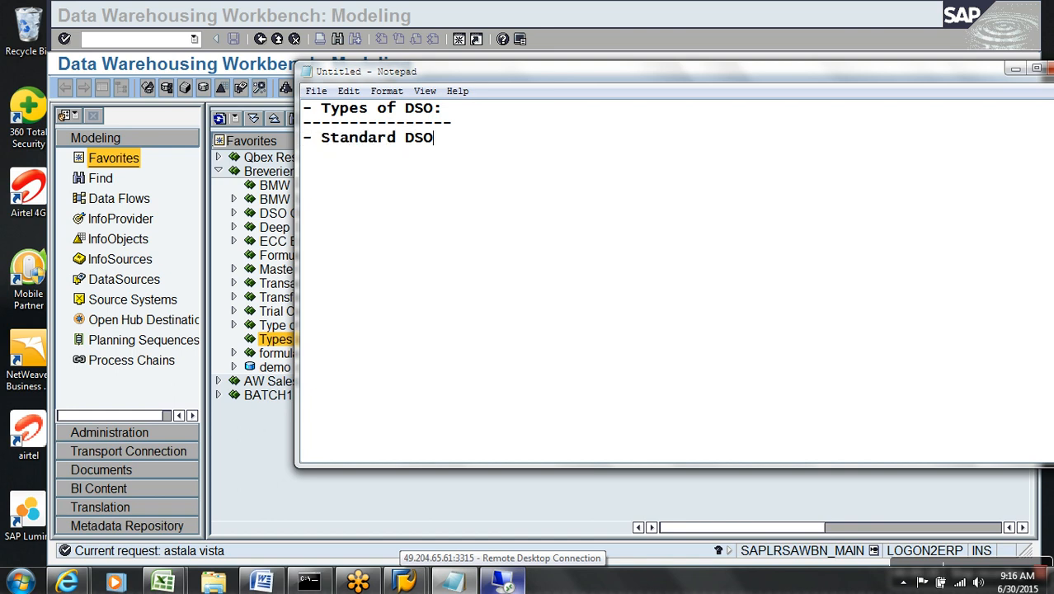
{"action": "key", "text": "Return"}
{"action": "type", "text": "- Write-Optimized DSO"}
{"action": "key", "text": "Return"}
{"action": "type", "text": "- Direct "}
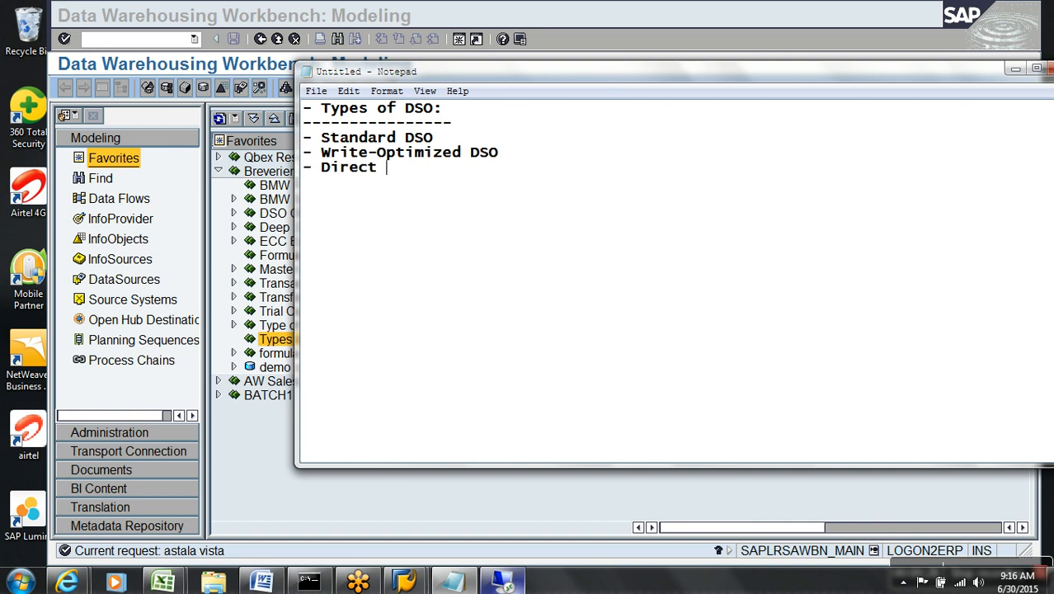
{"action": "type", "text": "Update DSO"}
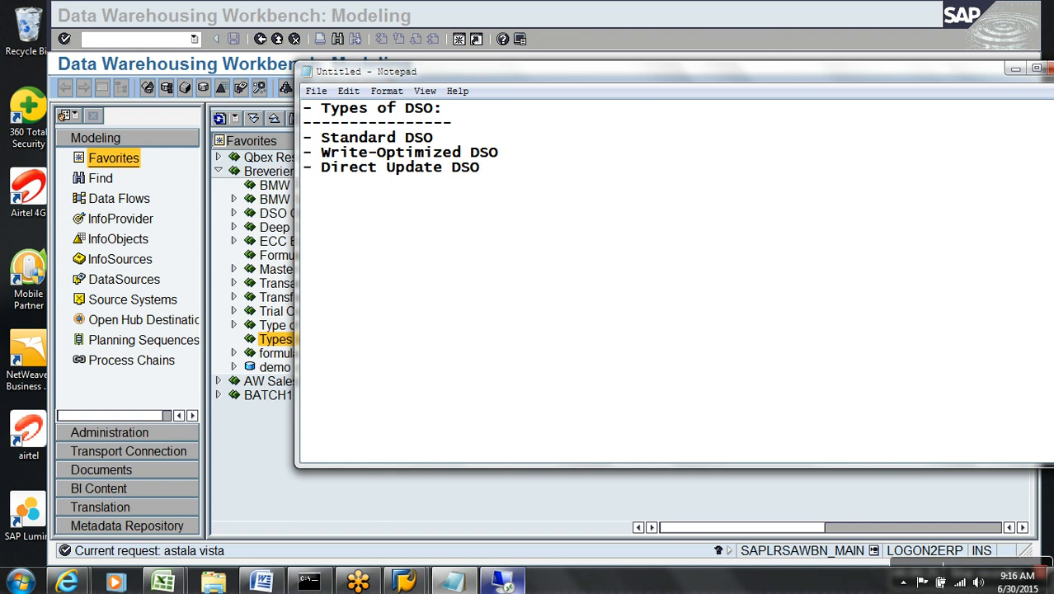
Add a '- Standard DSO:' heading with a dashed underline trimmed to its length.
{"action": "key", "text": "Return"}
{"action": "key", "text": "Return"}
{"action": "type", "text": "- Standard DSO:"}
{"action": "key", "text": "Return"}
{"action": "type", "text": "----------------"}
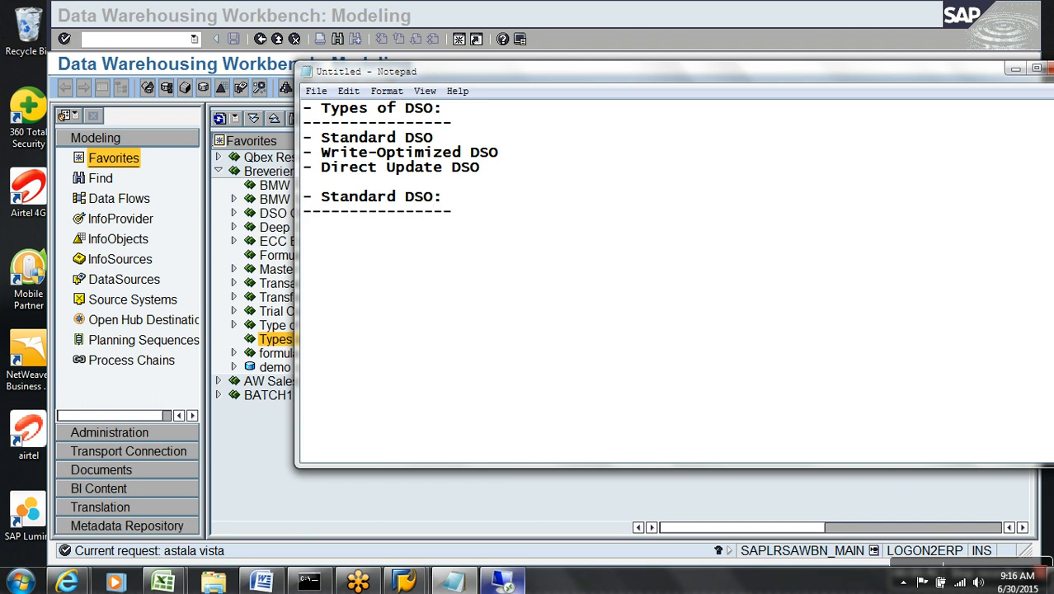
{"action": "key", "text": "BackSpace"}
Add a '- Write-Optimized DSO:' heading with a dashed underline.
{"action": "key", "text": "Return"}
{"action": "key", "text": "Return"}
{"action": "type", "text": "-"}
{"action": "key", "text": "BackSpace"}
{"action": "key", "text": "BackSpace"}
{"action": "type", "text": "- Write-Optimized DSO:"}
{"action": "key", "text": "Return"}
{"action": "type", "text": "----------------------"}
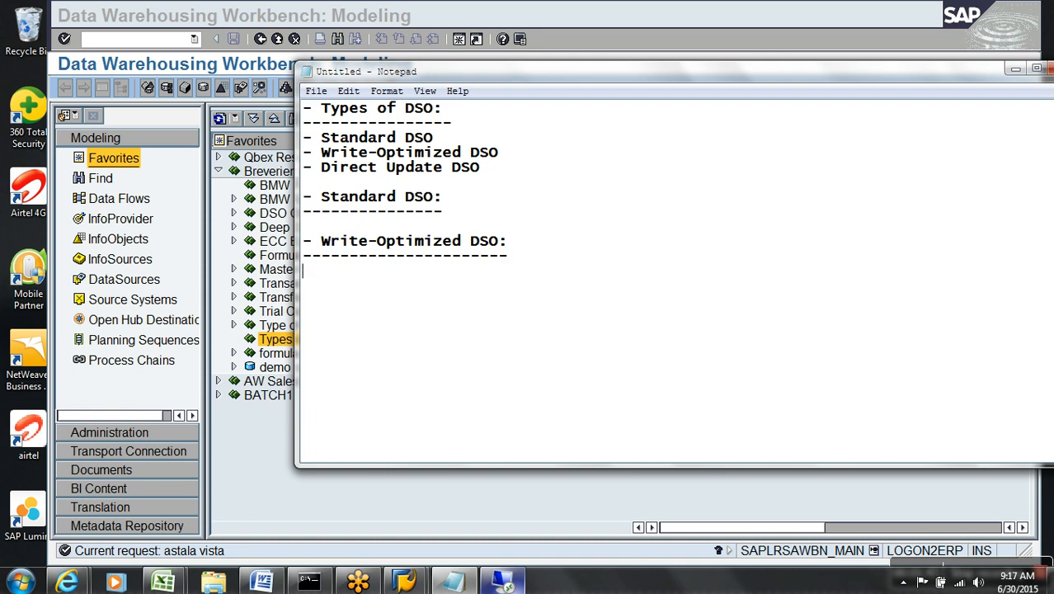
List 'Only One Table Active Data Table' and 'Semnatic Keys + Technical Keys + Data Fields' under it.
{"action": "type", "text": "- Only One Table Active Data Table"}
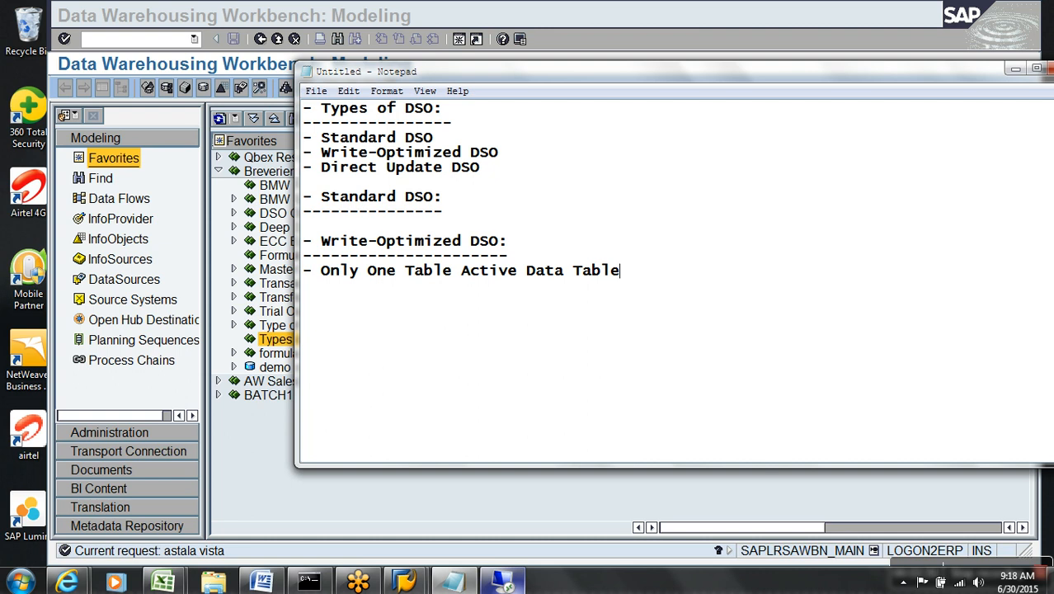
{"action": "key", "text": "Return"}
{"action": "type", "text": "-"}
{"action": "type", "text": "Semnatic Keys "}
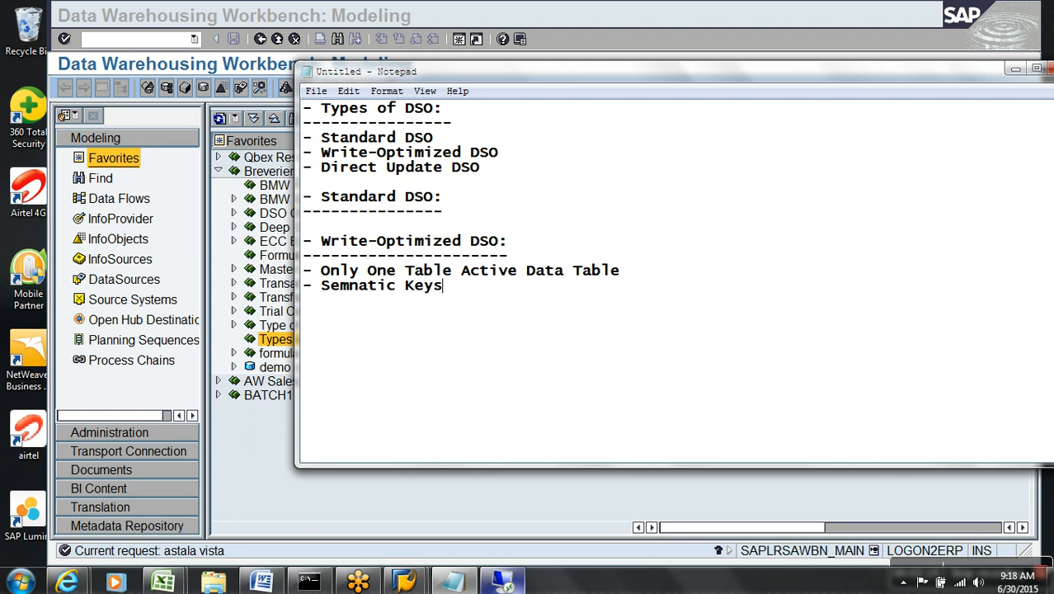
{"action": "type", "text": "+ Technical "}
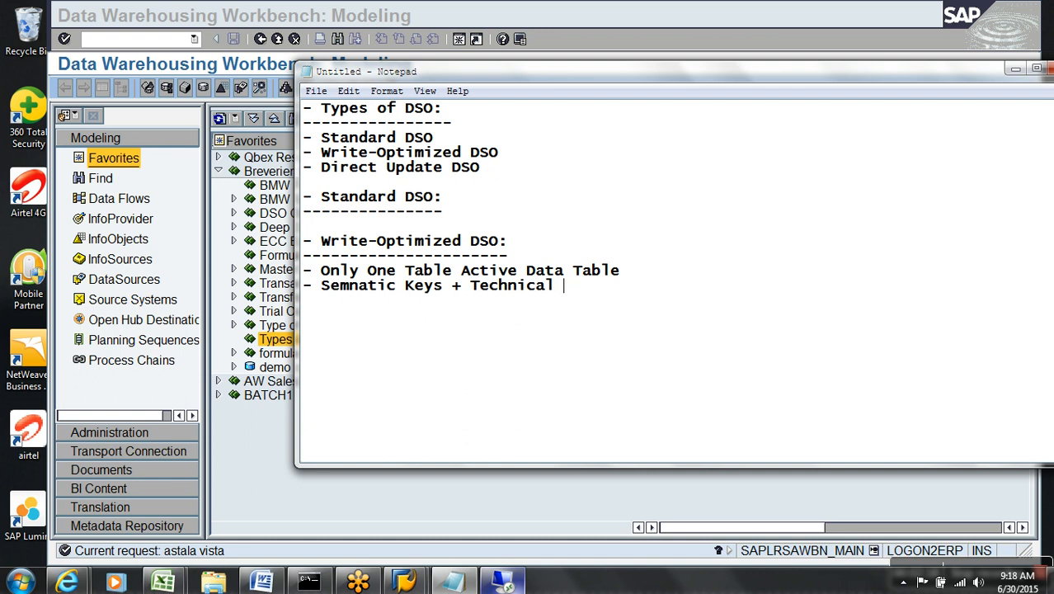
{"action": "type", "text": "Keys + Data Fields"}
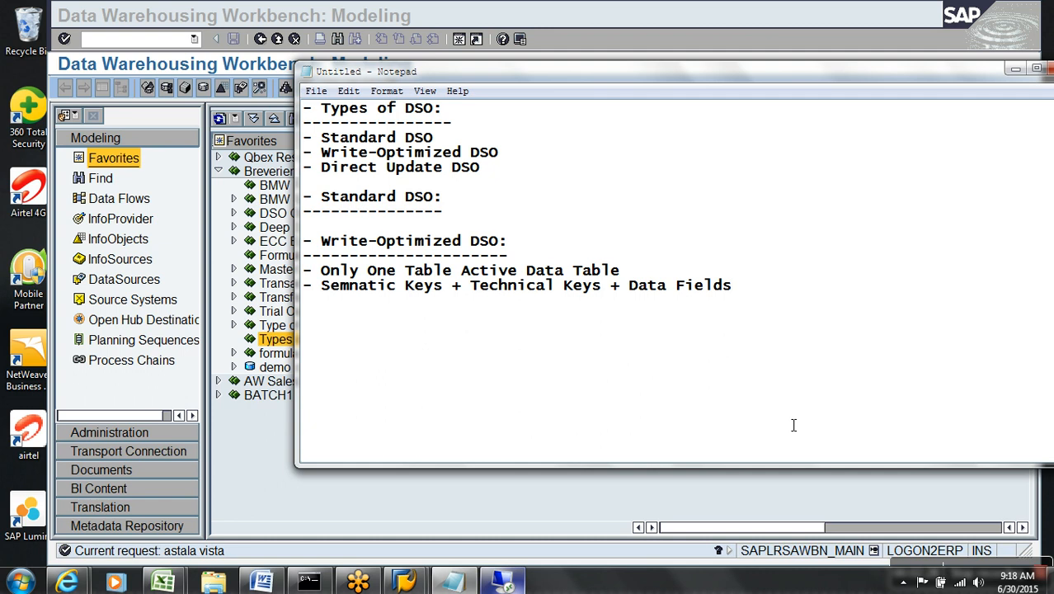
{"action": "left_click_drag", "start_coordinate": [446, 291], "coordinate": [330, 297]}
Insert '(requid, dapackno, recordno)' after Technical Keys, then highlight Semnatic Keys.
{"action": "left_click_drag", "start_coordinate": [472, 291], "coordinate": [749, 291]}
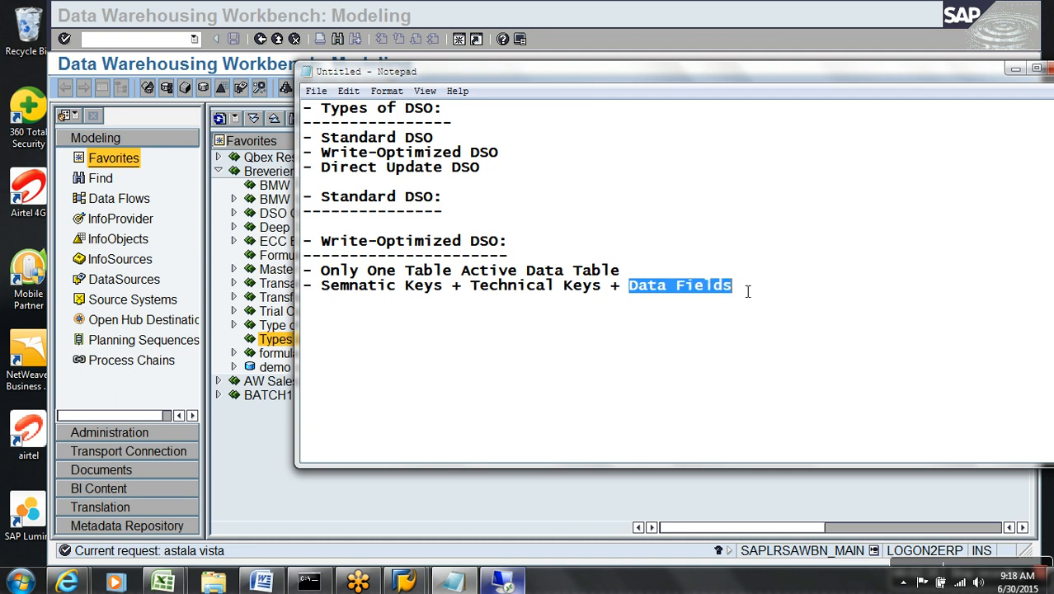
{"action": "left_click", "coordinate": [614, 294]}
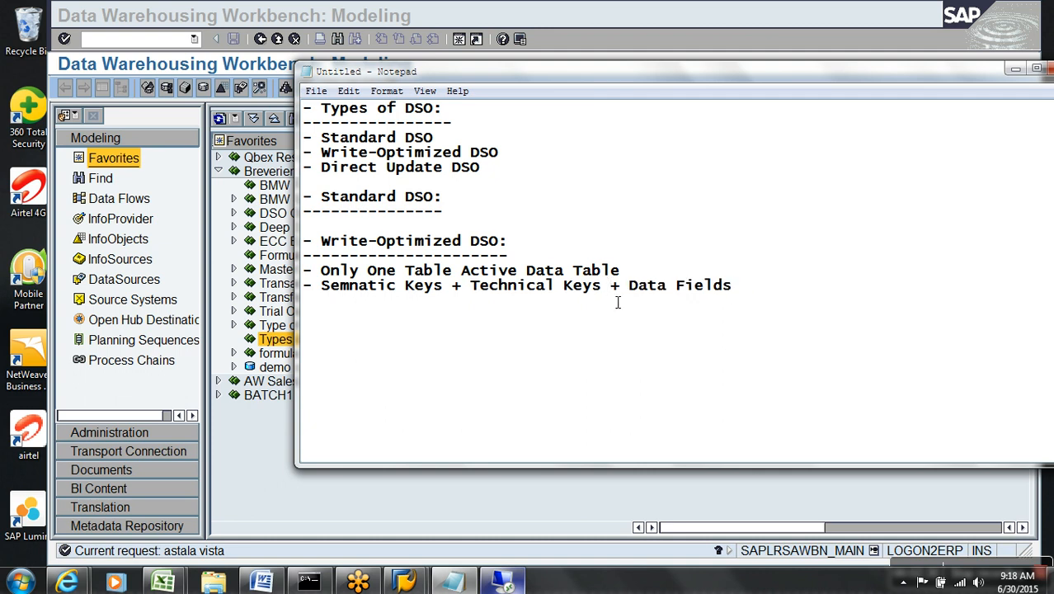
{"action": "type", "text": "(requid"}
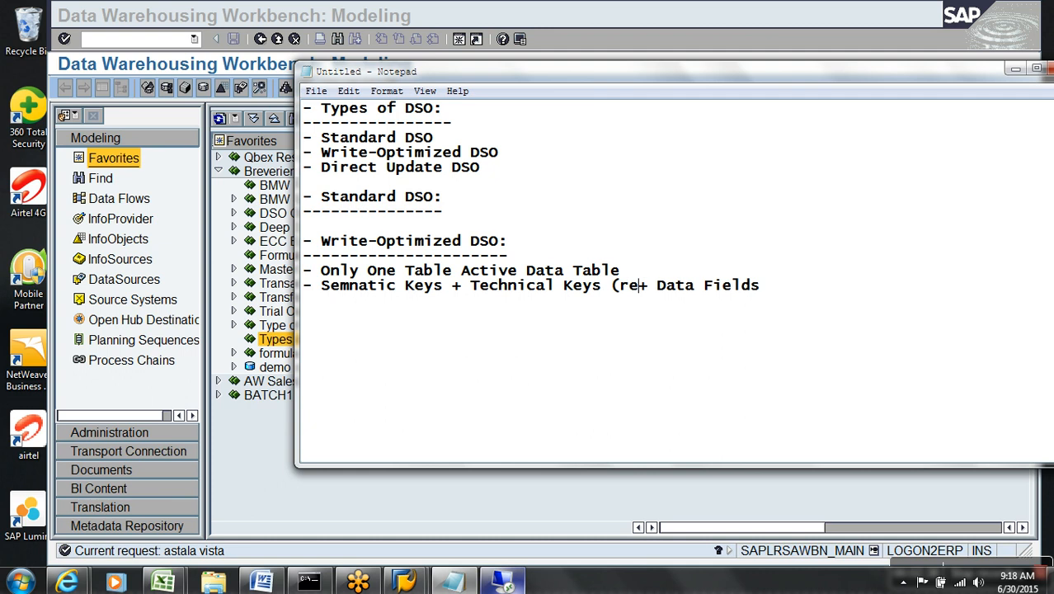
{"action": "type", "text": ", dap"}
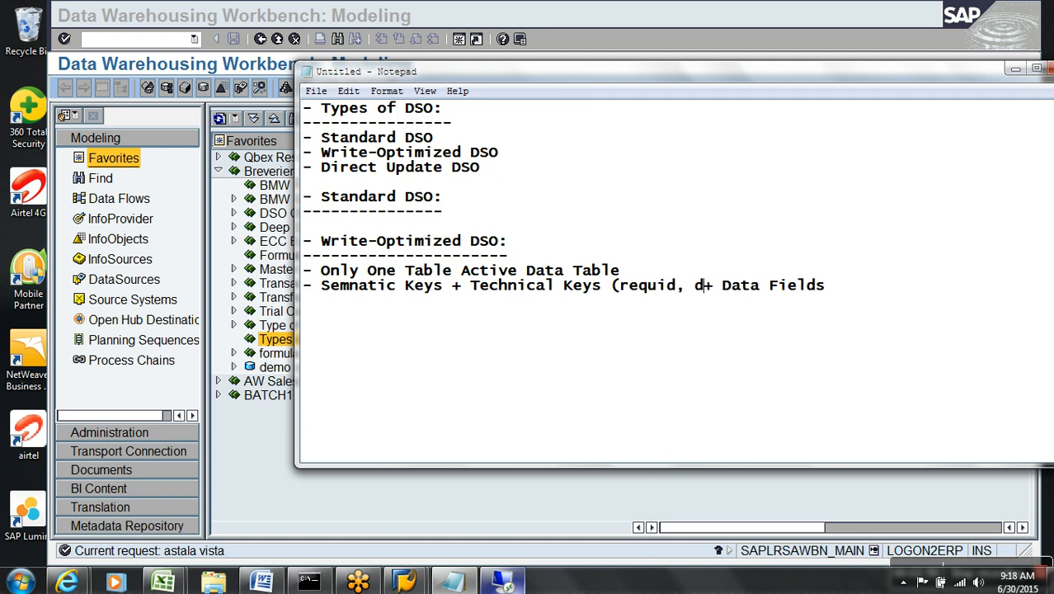
{"action": "type", "text": "ackno"}
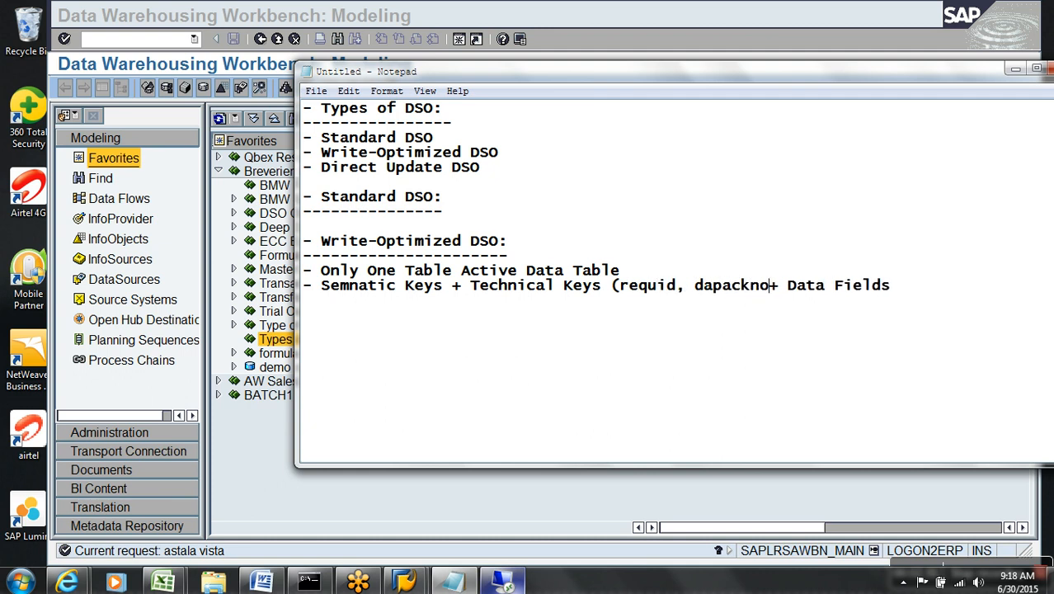
{"action": "type", "text": ", recor"}
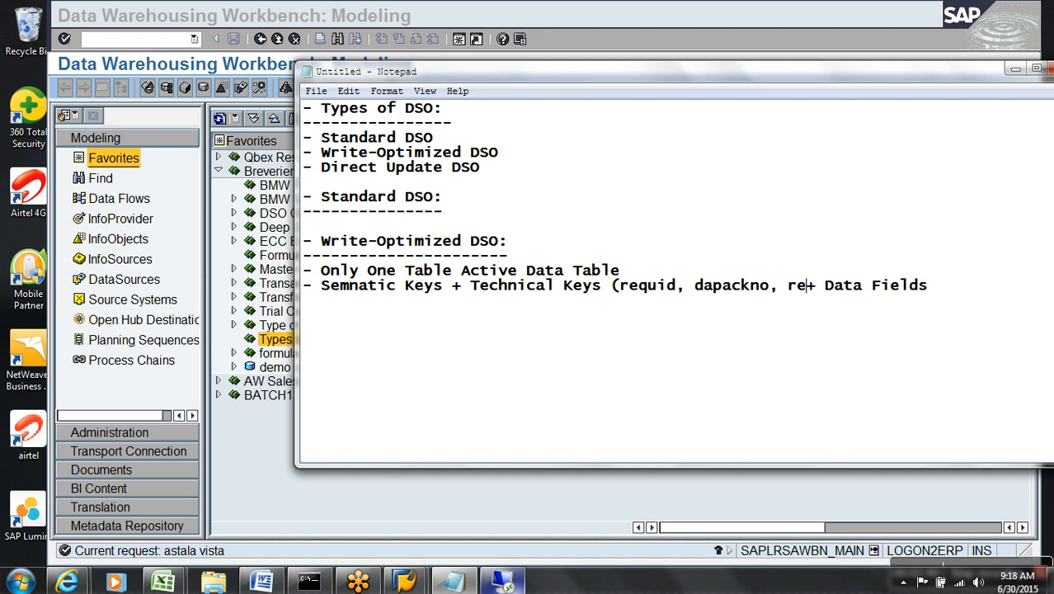
{"action": "type", "text": "dno)"}
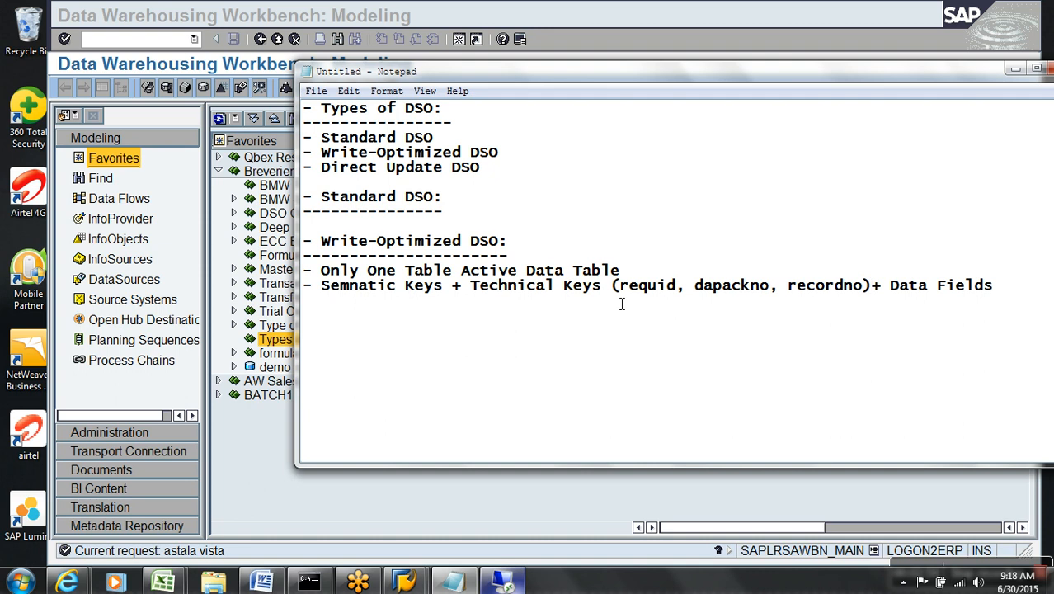
{"action": "left_click", "coordinate": [446, 299]}
{"action": "left_click_drag", "start_coordinate": [446, 299], "coordinate": [323, 296]}
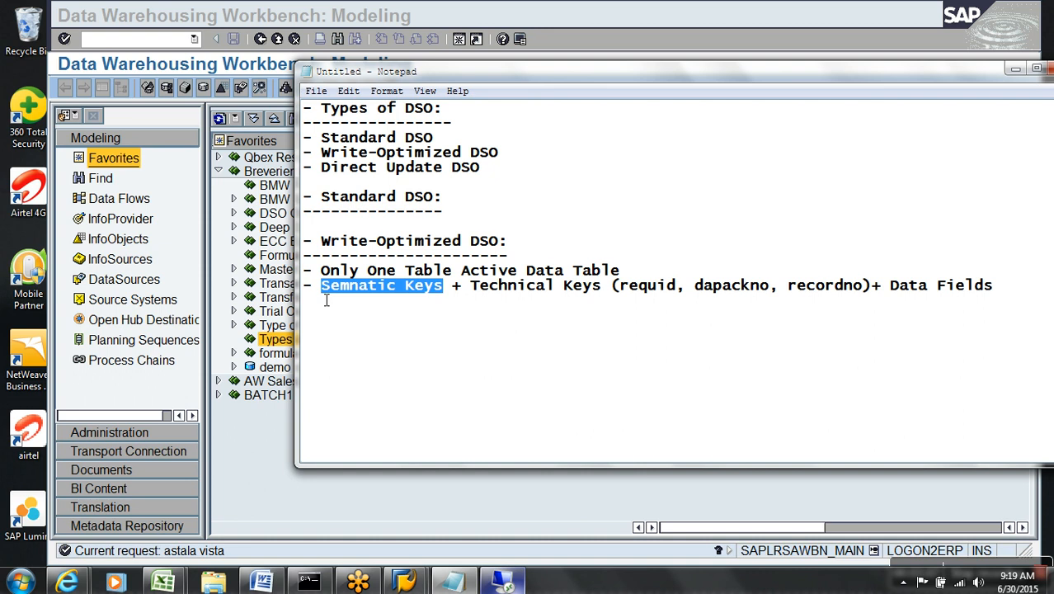
{"action": "left_click", "coordinate": [343, 289]}
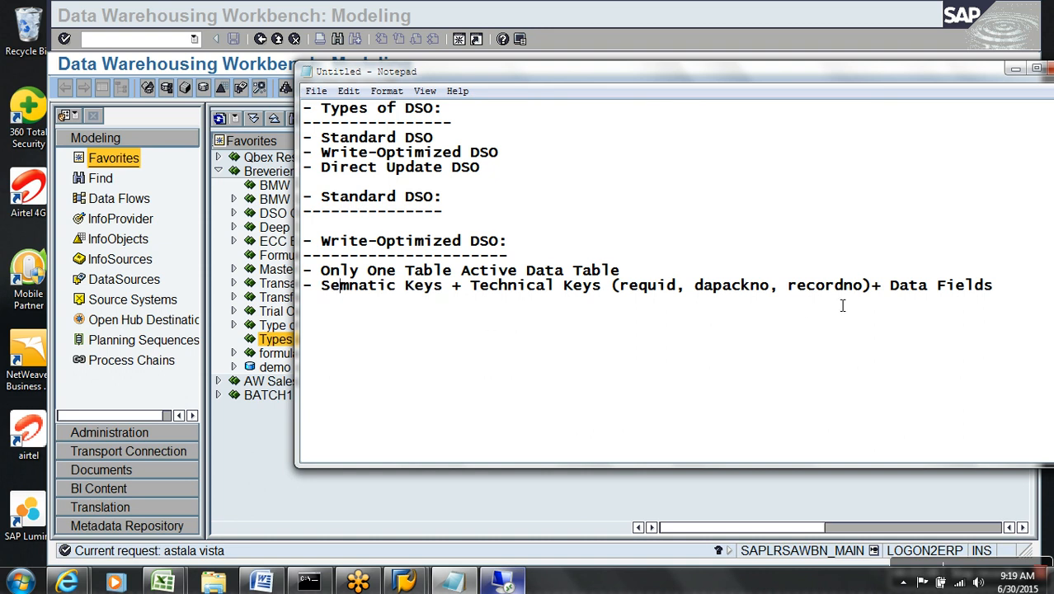
Start a new '-' bullet below the keys line, highlighting Data Fields and the technical keys.
{"action": "left_click_drag", "start_coordinate": [889, 287], "coordinate": [1001, 287]}
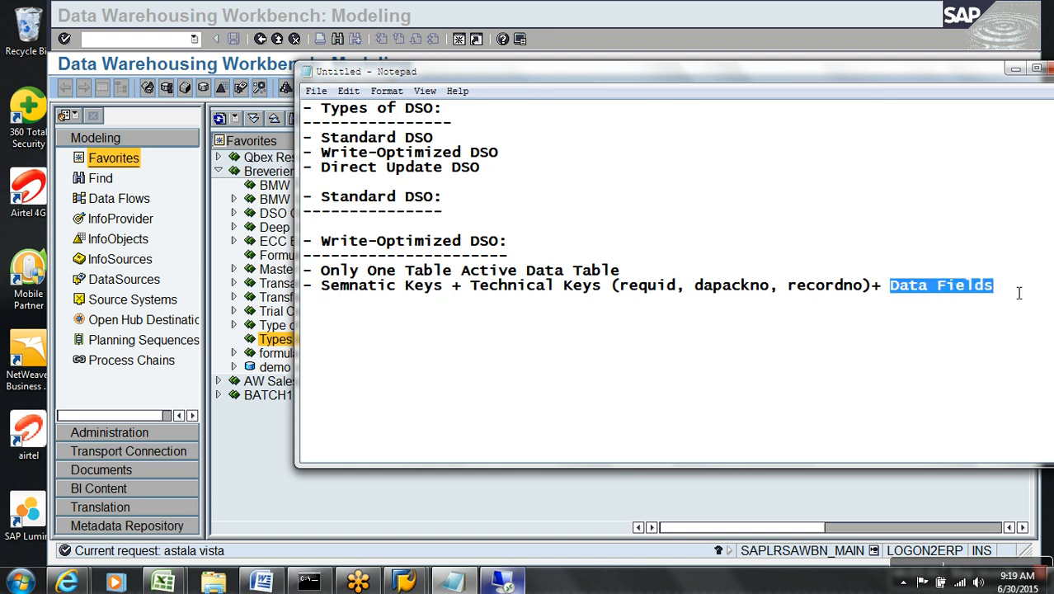
{"action": "left_click", "coordinate": [1033, 293]}
{"action": "type", "text": "-"}
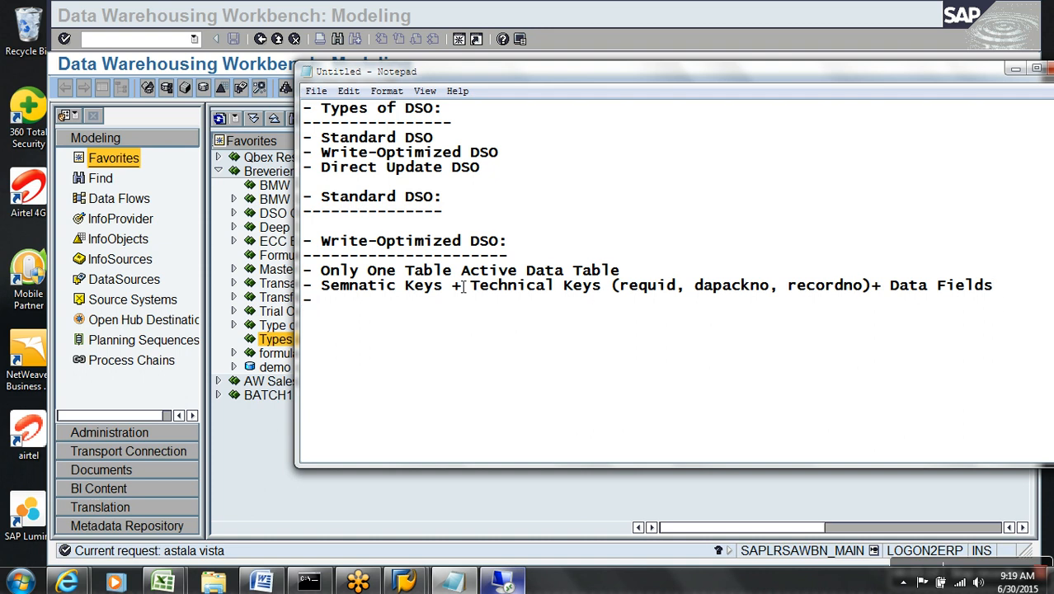
{"action": "left_click_drag", "start_coordinate": [472, 287], "coordinate": [877, 286]}
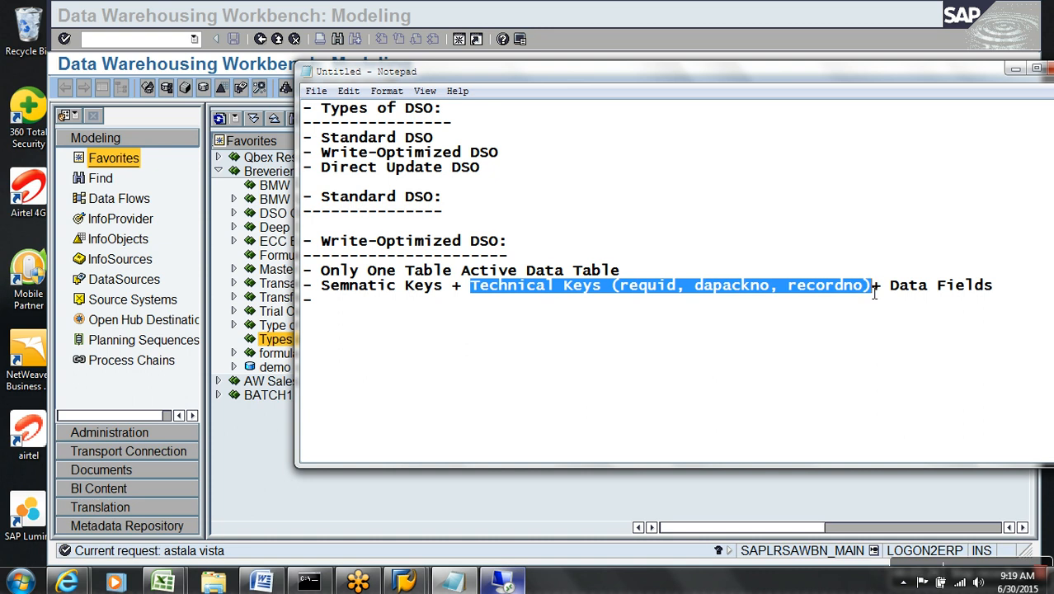
{"action": "left_click", "coordinate": [415, 286]}
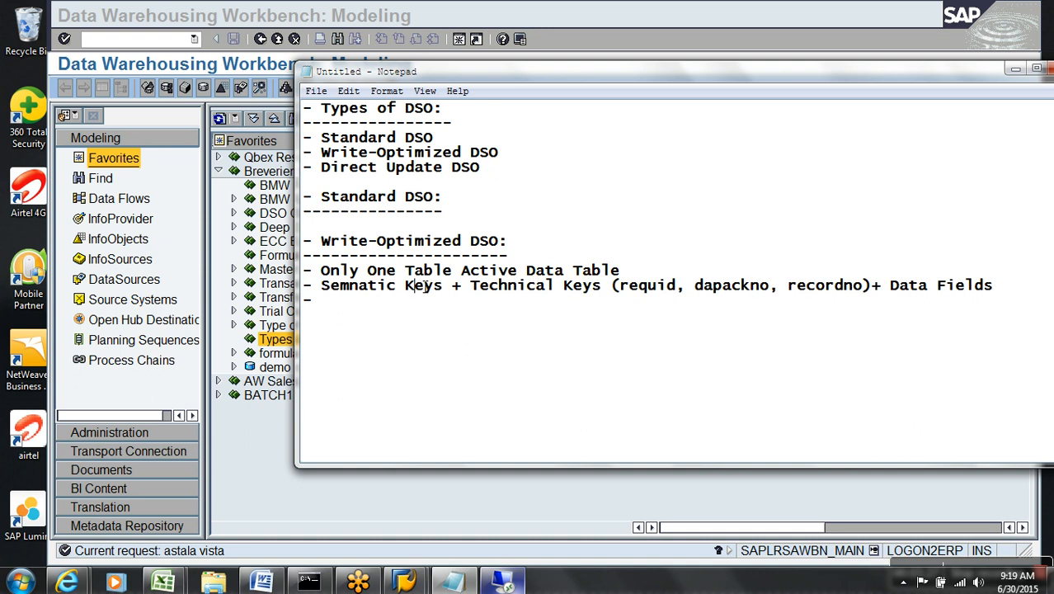
{"action": "left_click", "coordinate": [942, 287]}
Add the bullets 'No Activation Process', 'ETL Supported' and 'Data Mart Supported -'.
{"action": "left_click", "coordinate": [836, 314]}
{"action": "type", "text": "No Activation "}
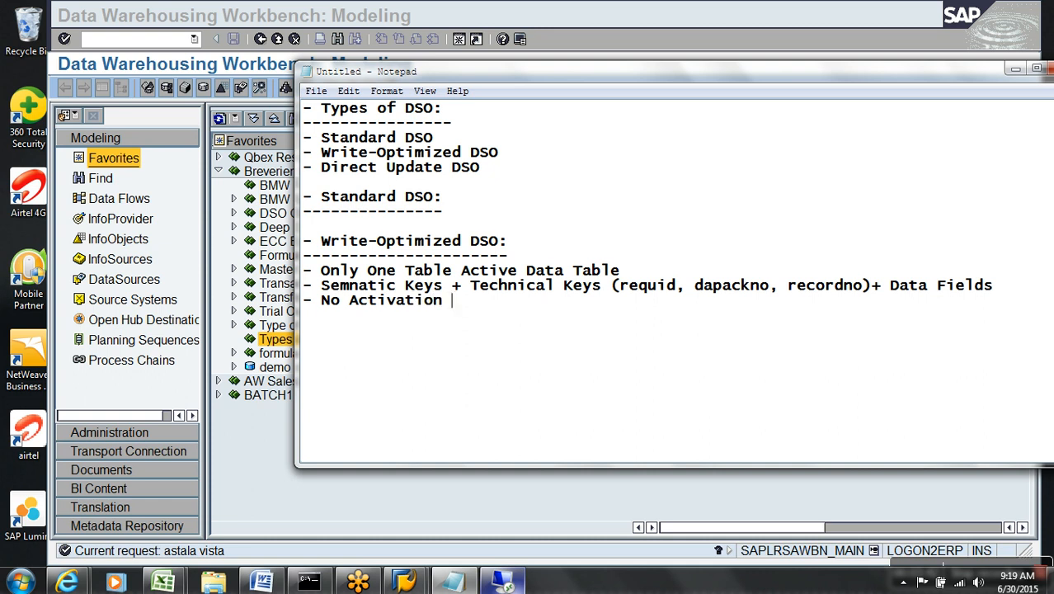
{"action": "type", "text": "Process"}
{"action": "type", "text": "ET"}
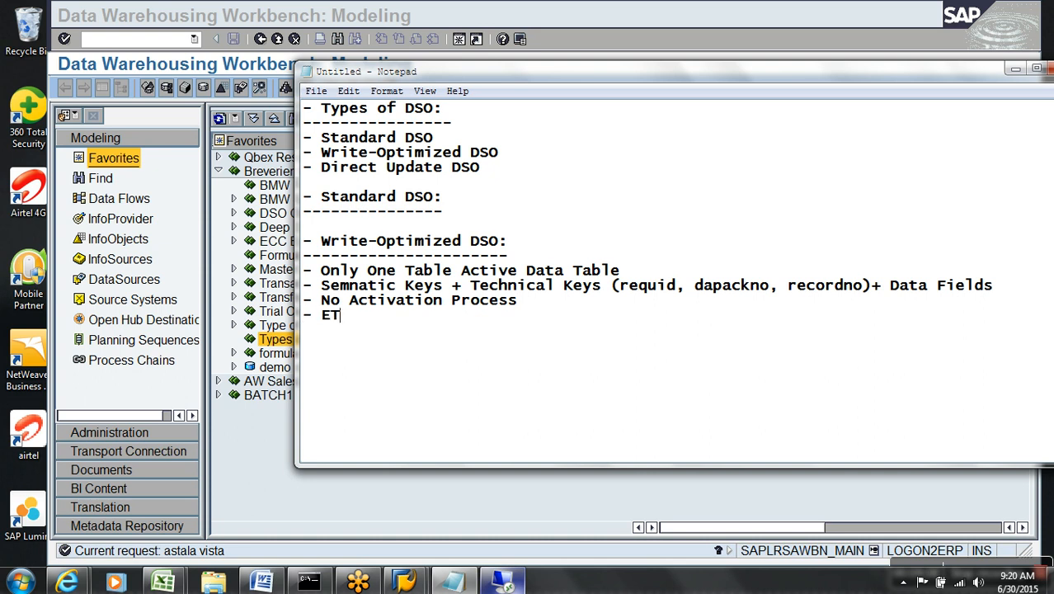
{"action": "type", "text": "L Supported"}
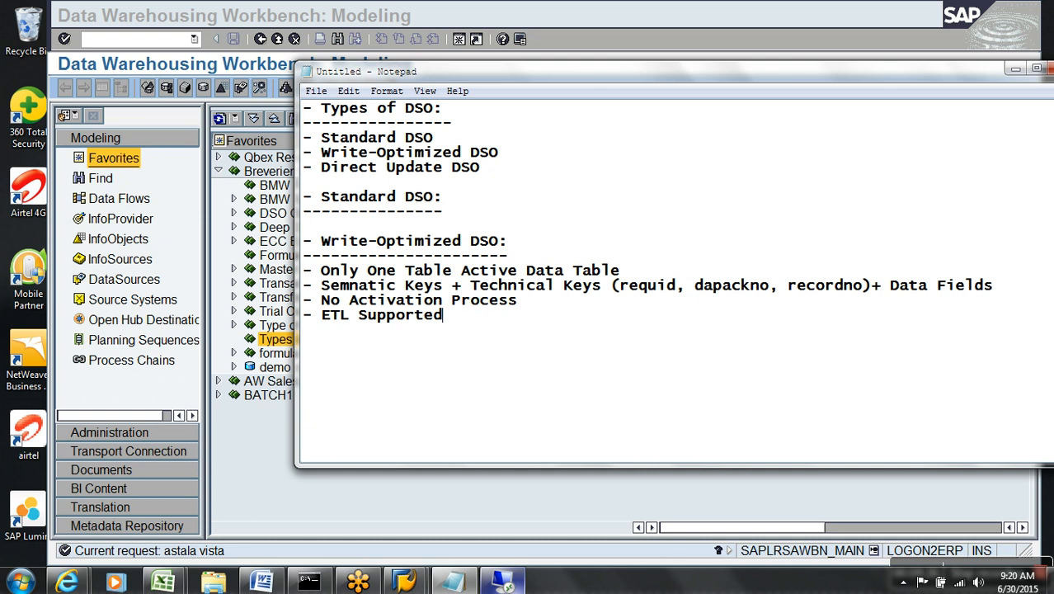
{"action": "type", "text": "- Data Mart "}
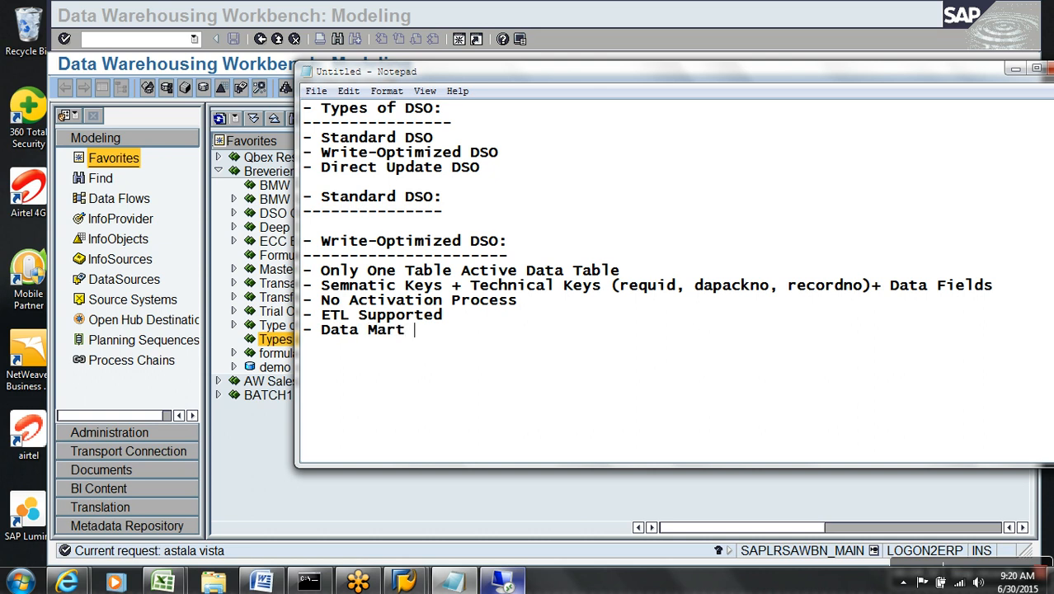
{"action": "type", "text": "Supported -"}
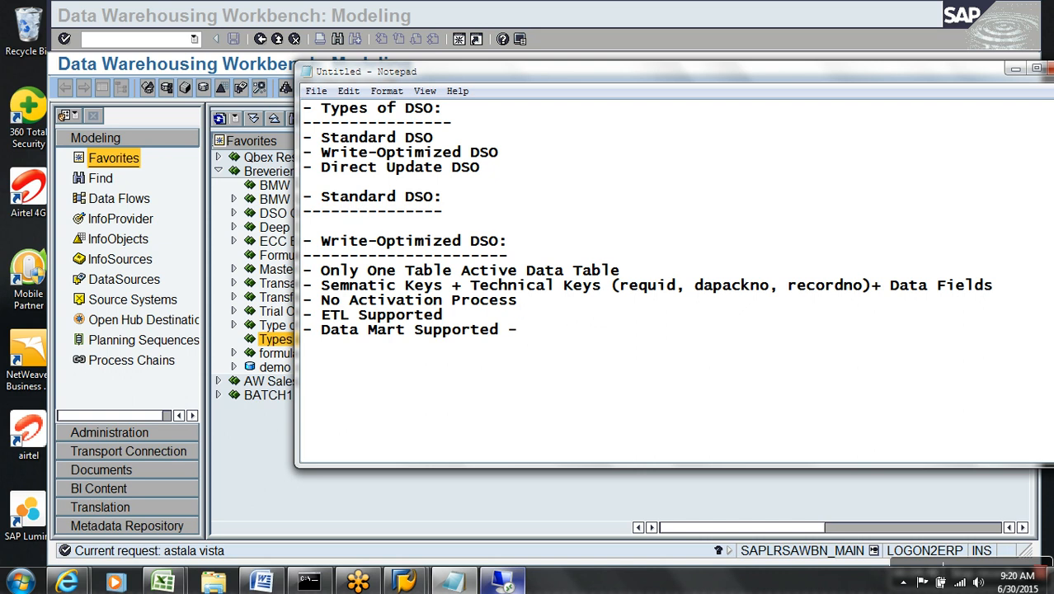
Complete the Data Mart line with 'Yes (delta Mechanism) - Based on Request no in Actvie data Table'.
{"action": "type", "text": "Yes (delta Mechanism"}
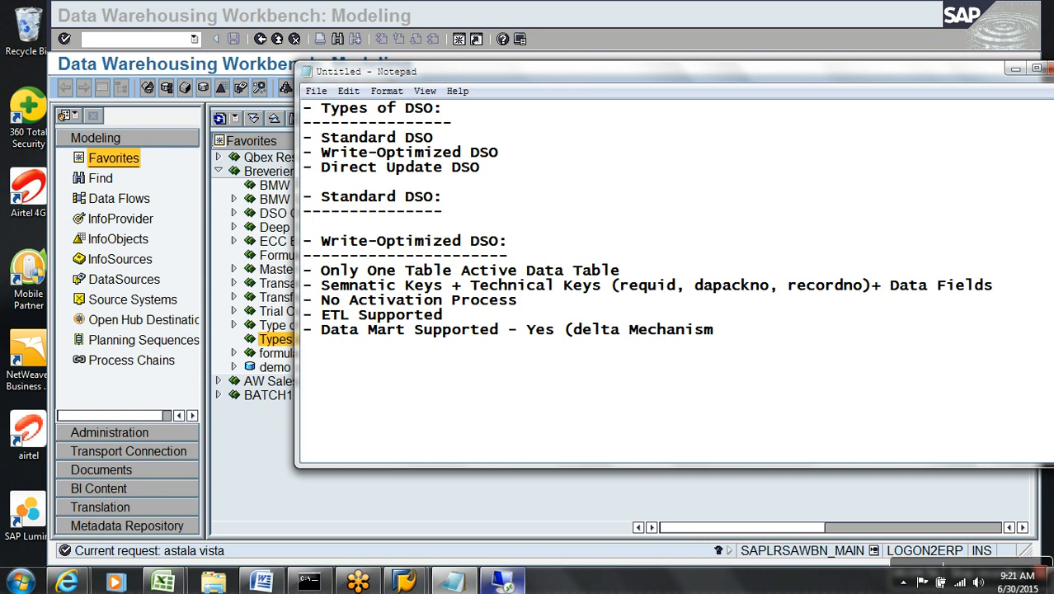
{"action": "type", "text": ") -"}
{"action": "type", "text": "Based on Re"}
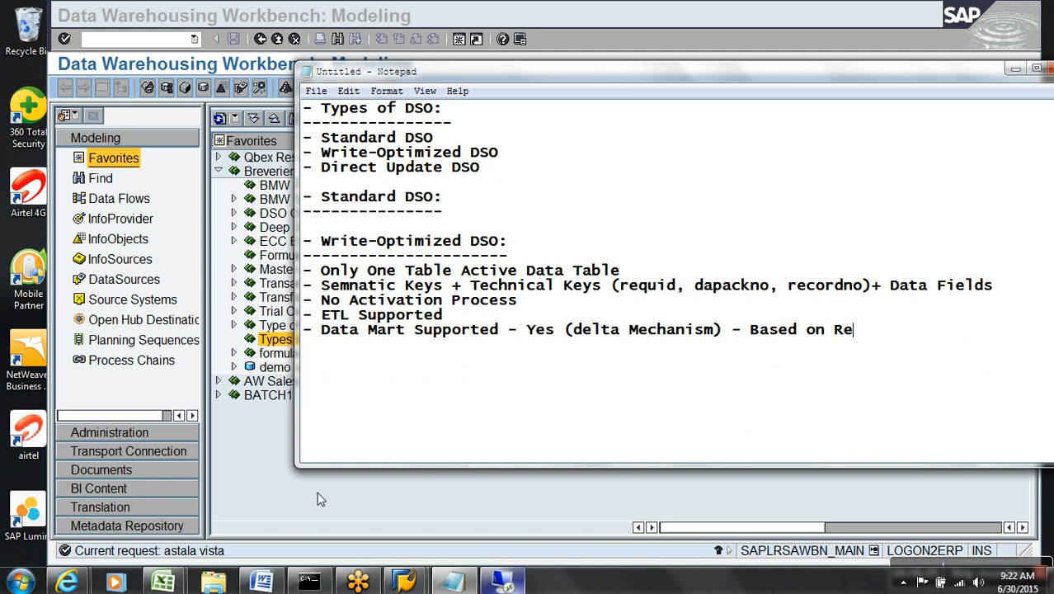
{"action": "type", "text": "quest no "}
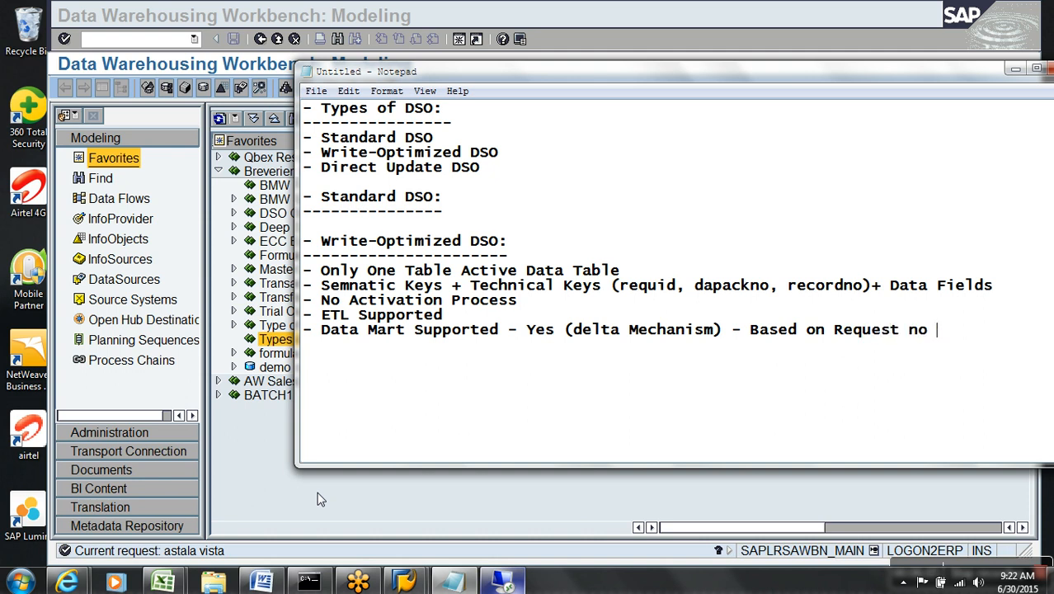
{"action": "type", "text": "in Actvie"}
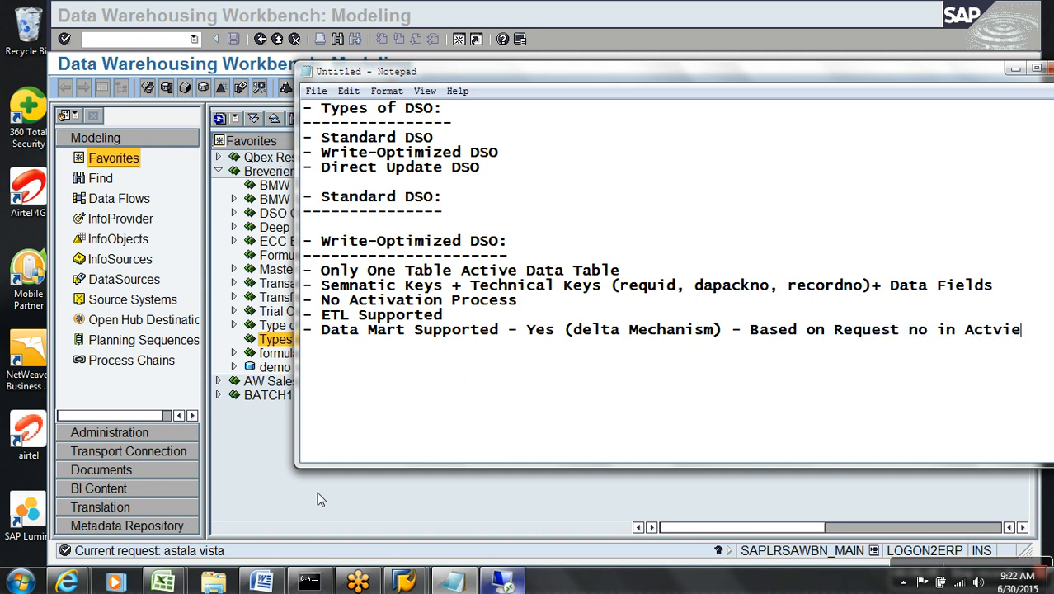
{"action": "type", "text": " data Tabler"}
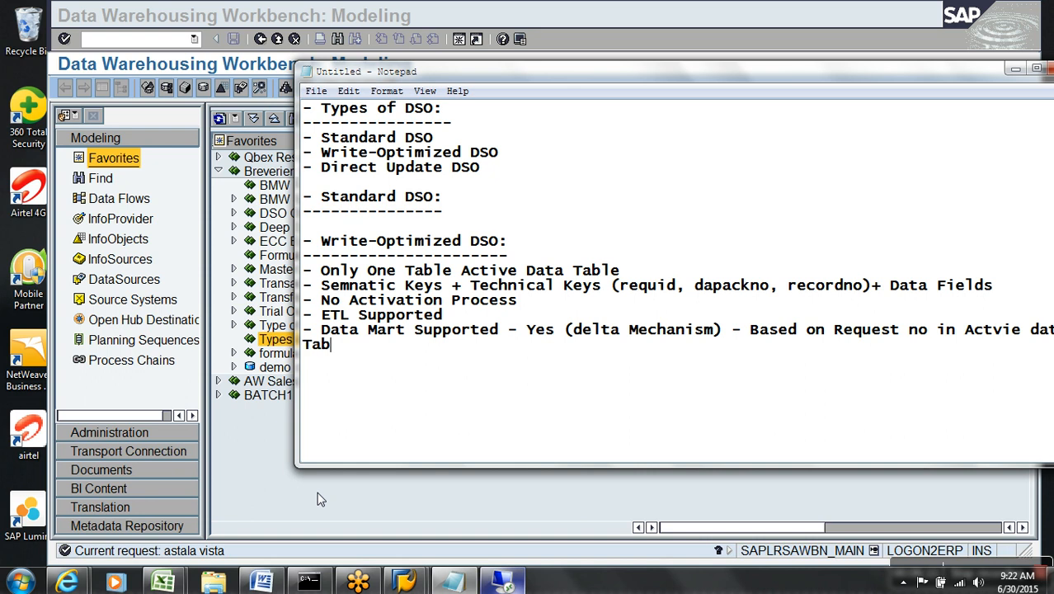
{"action": "key", "text": "BackSpace"}
Move '(delta Mechanism)' and the rest onto its own indented line.
{"action": "left_click_drag", "start_coordinate": [595, 70], "coordinate": [528, 69]}
{"action": "left_click", "coordinate": [507, 330]}
{"action": "key", "text": "Return"}
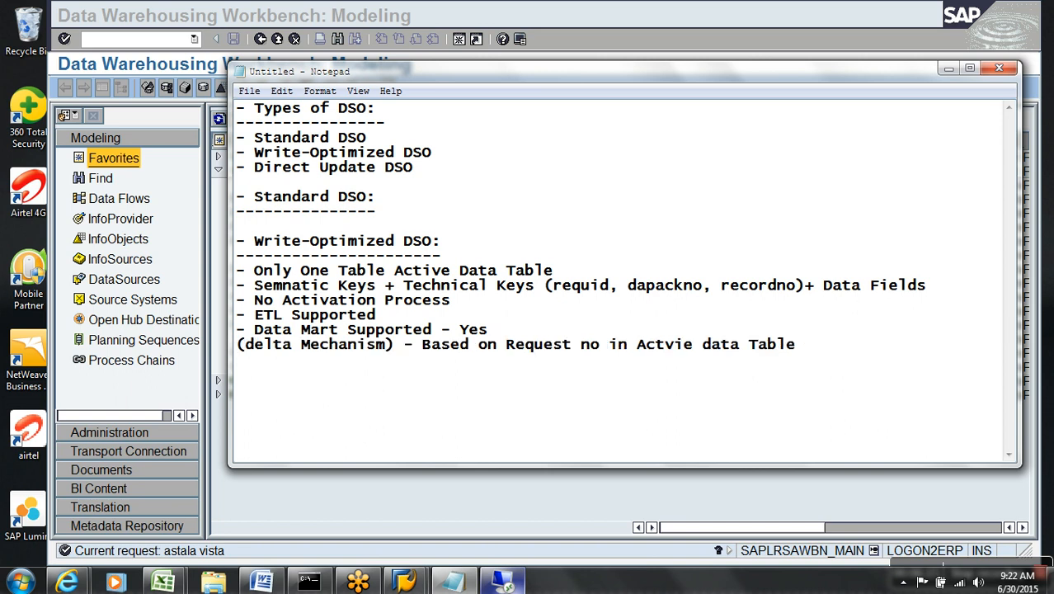
{"action": "key", "text": "Tab"}
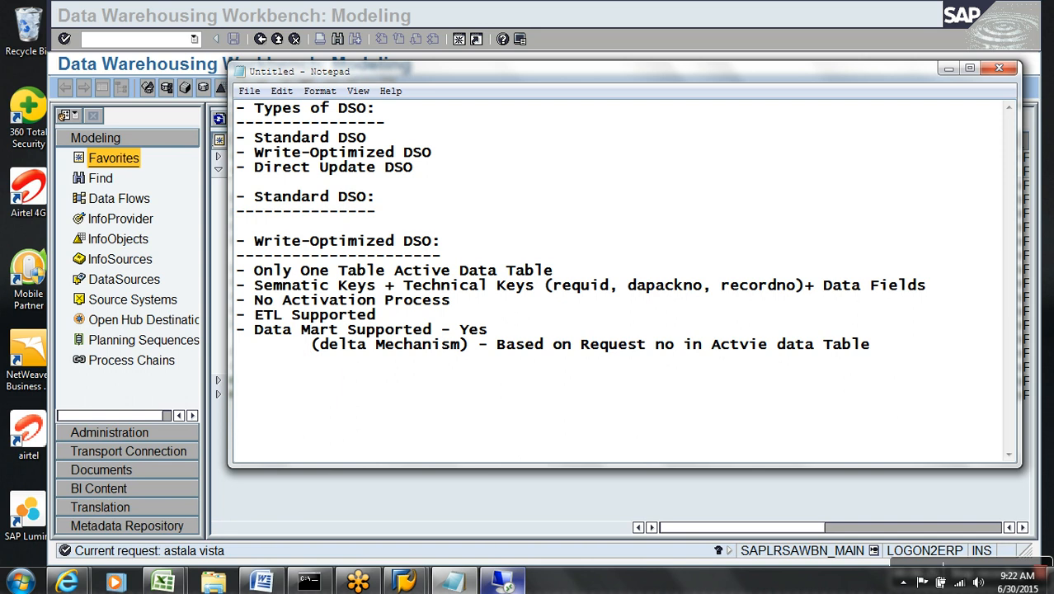
Create DataStore object ywo_001 described 'Demo Write Optimized' in the Types of DSO area.
{"action": "left_click", "coordinate": [477, 51]}
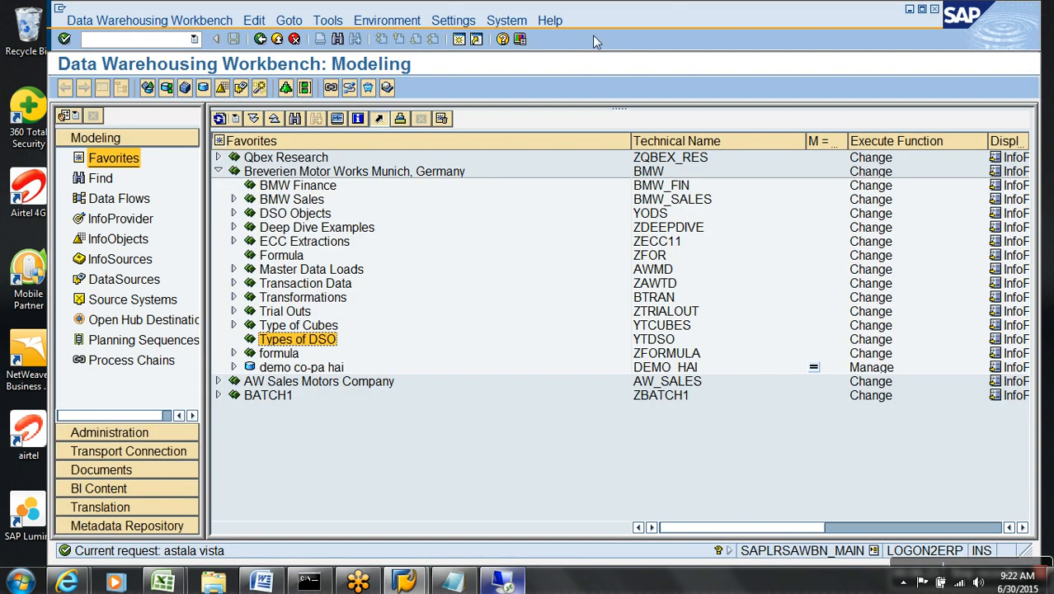
{"action": "right_click", "coordinate": [300, 341]}
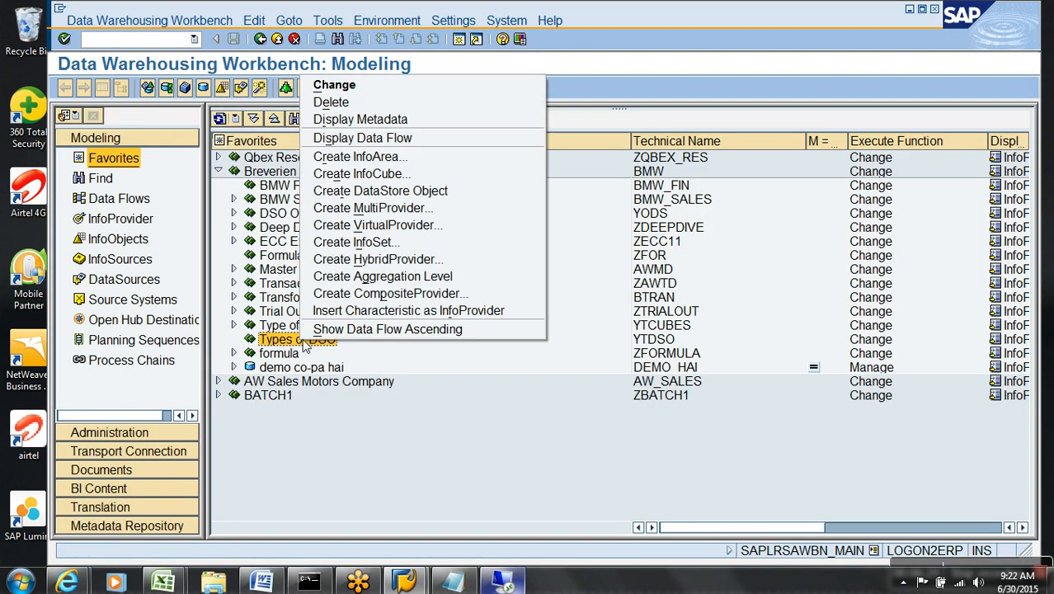
{"action": "left_click", "coordinate": [382, 190]}
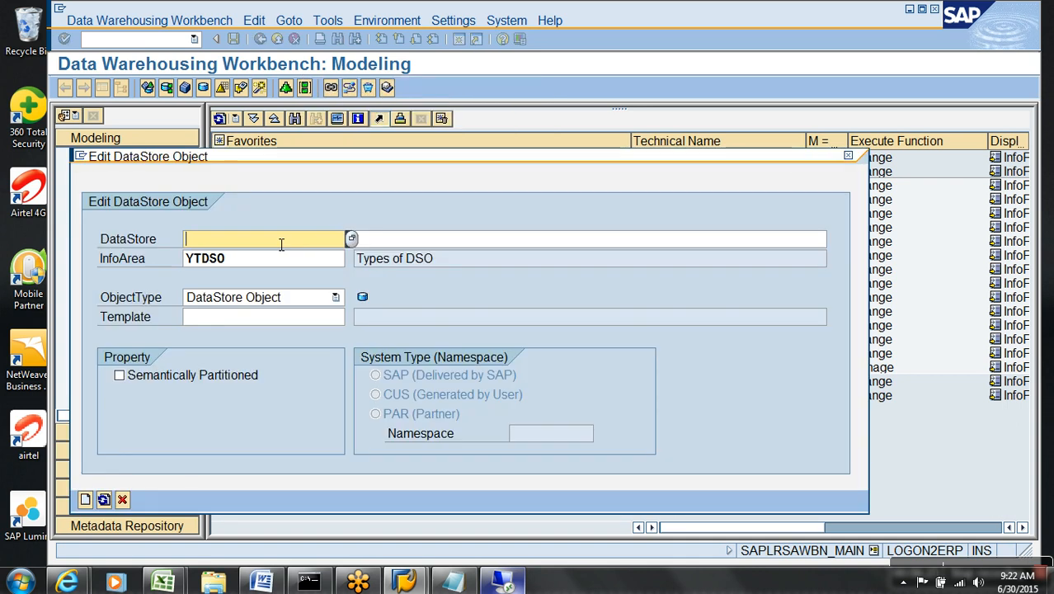
{"action": "type", "text": "ywo_001"}
{"action": "key", "text": "Tab"}
{"action": "type", "text": "Demo Write Optimized"}
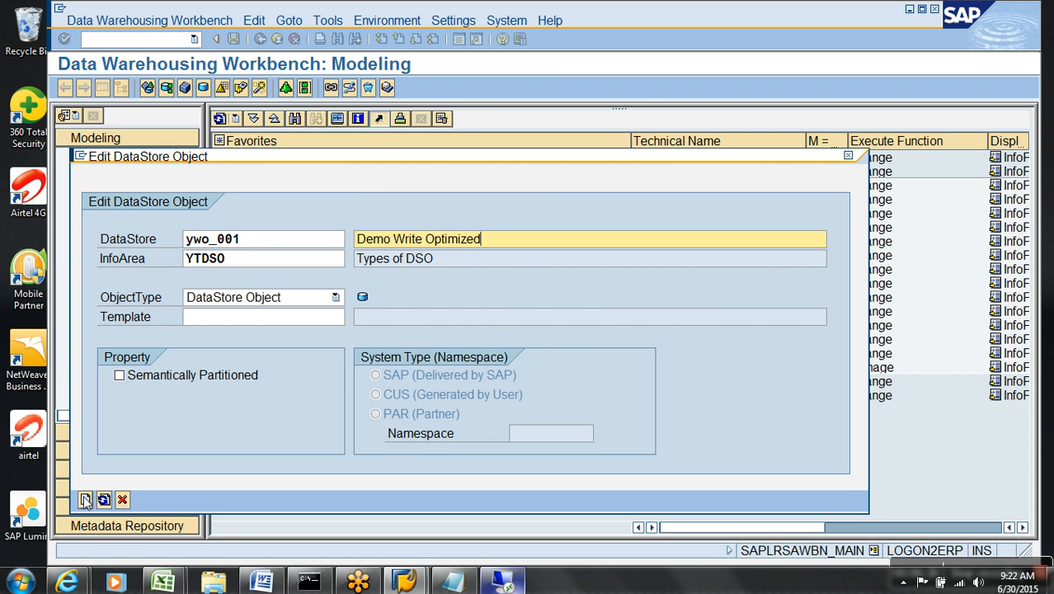
{"action": "left_click", "coordinate": [85, 500]}
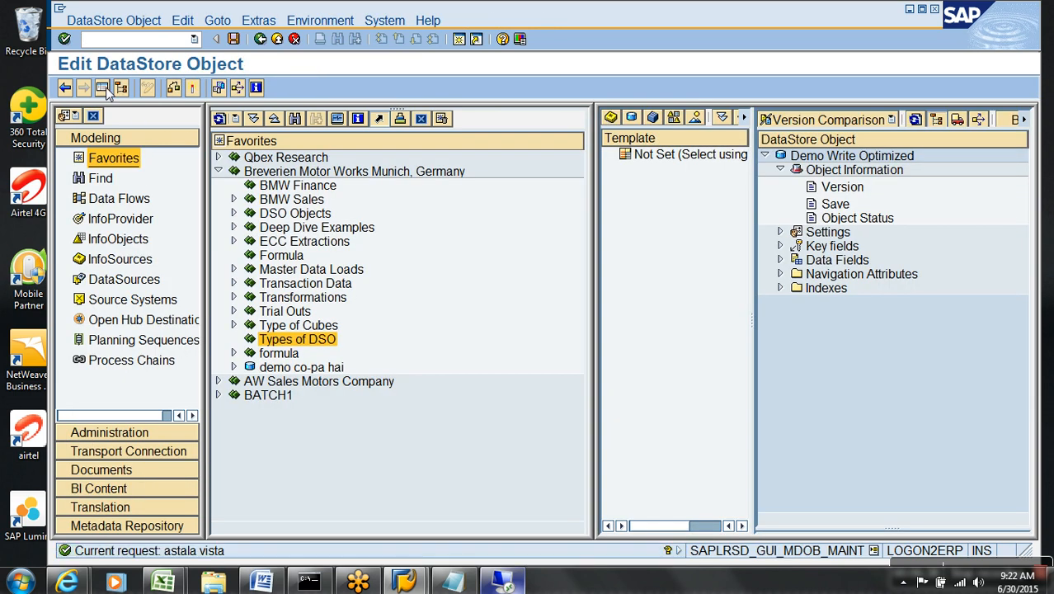
Change YWO_001's Type of DataStore Object setting from Standard to Write Optimized.
{"action": "left_click", "coordinate": [103, 88]}
{"action": "left_click", "coordinate": [426, 232]}
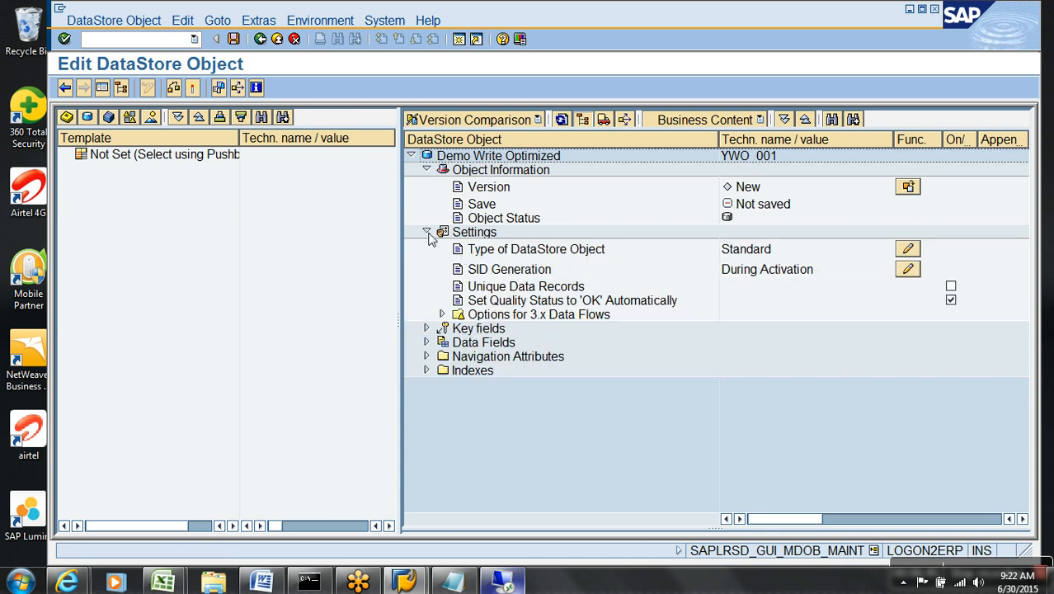
{"action": "left_click", "coordinate": [474, 250]}
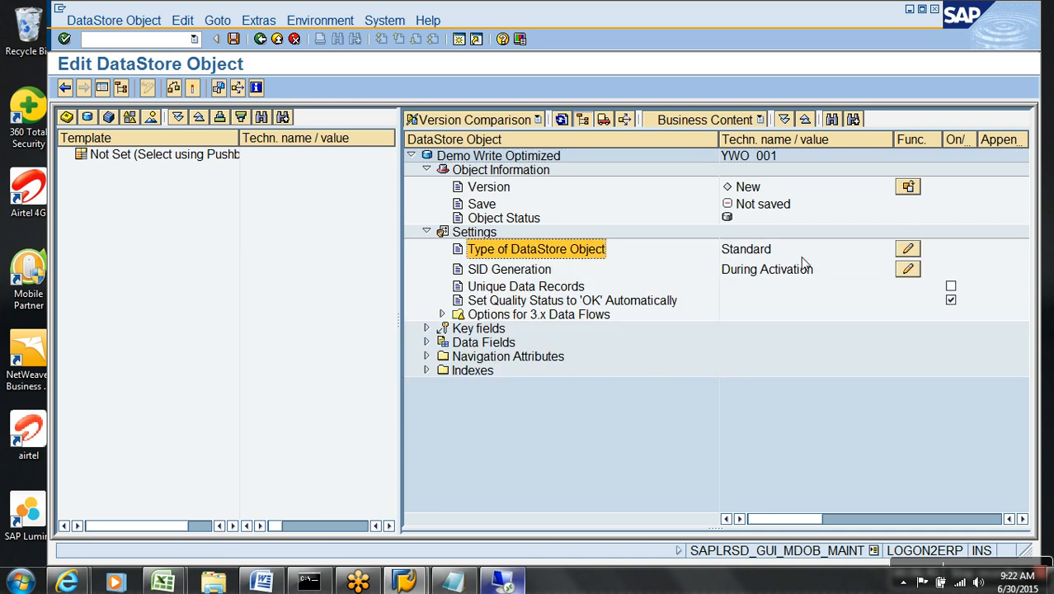
{"action": "left_click", "coordinate": [778, 254]}
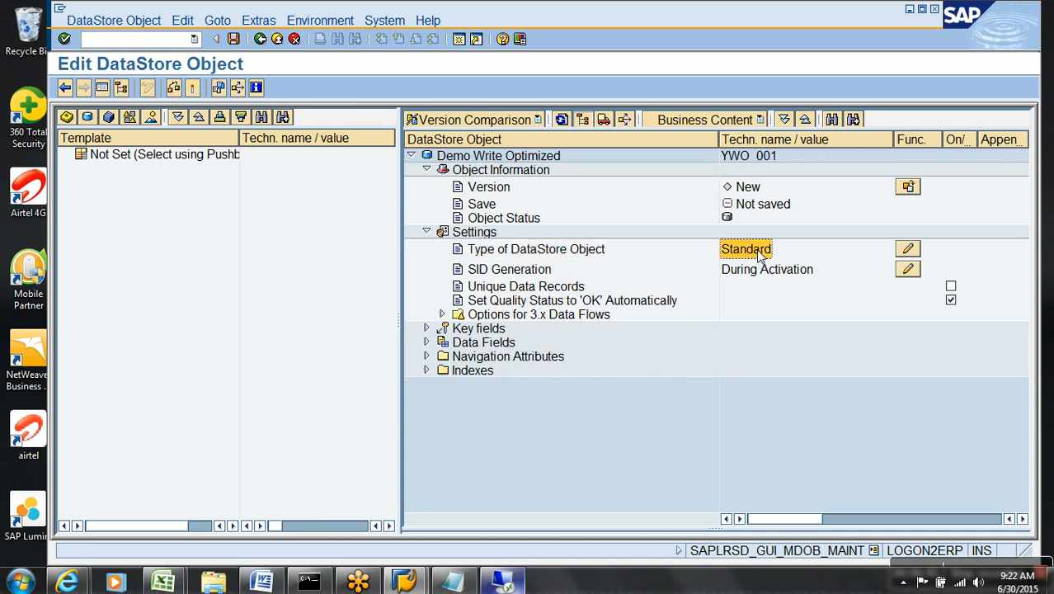
{"action": "left_click", "coordinate": [907, 250]}
{"action": "left_click", "coordinate": [158, 278]}
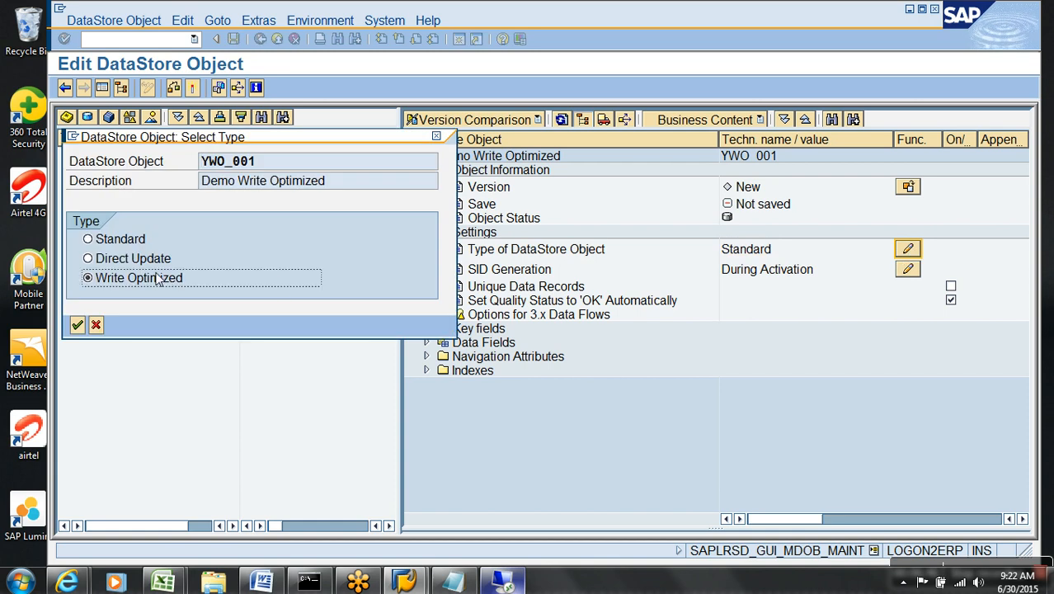
Confirm the Write Optimized type and go over the Technical Key, Semantic Key and Data Fields nodes.
{"action": "left_click", "coordinate": [78, 326]}
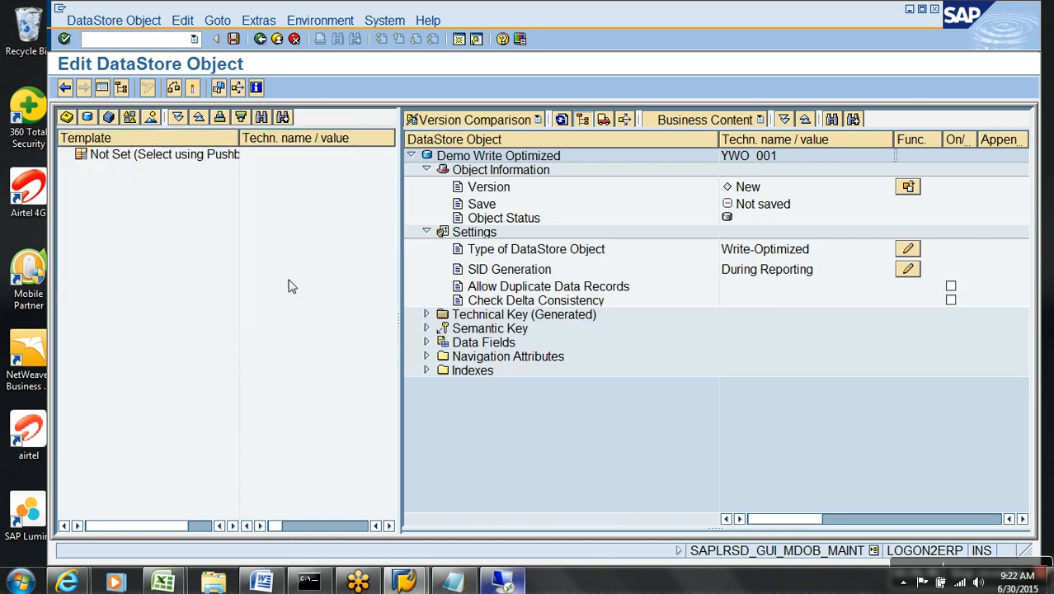
{"action": "left_click", "coordinate": [427, 233]}
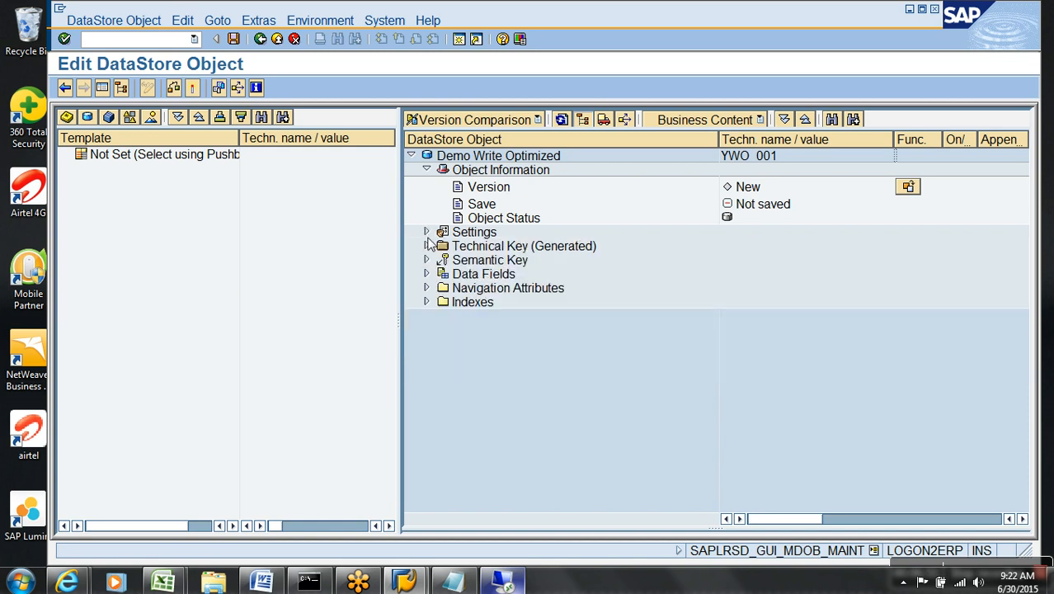
{"action": "left_click", "coordinate": [536, 247]}
{"action": "left_click", "coordinate": [516, 262]}
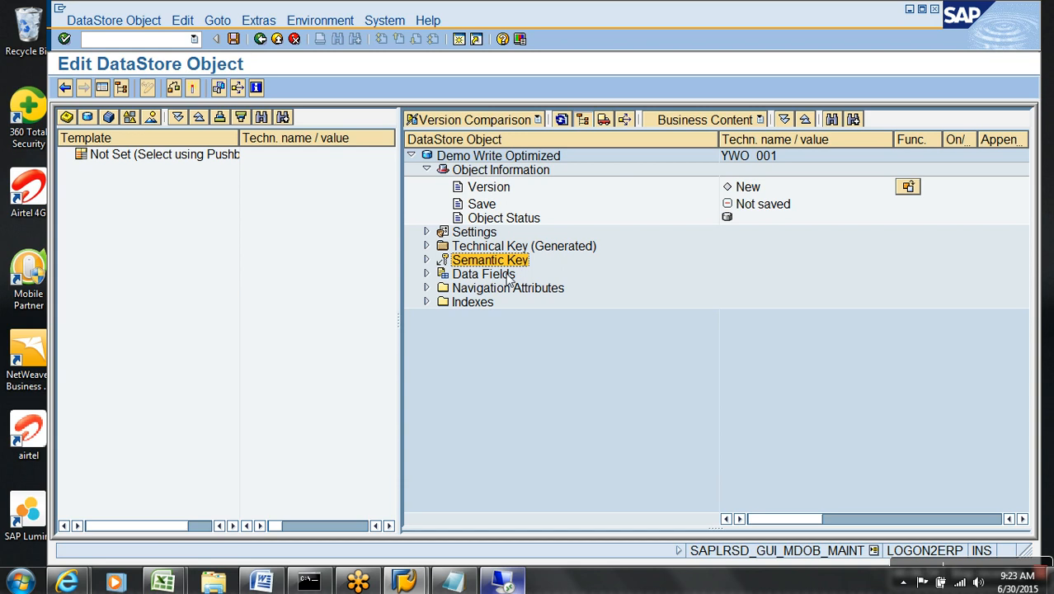
{"action": "left_click", "coordinate": [506, 274]}
Review the generated technical key fields 0REQUEST, 0DATAPAKID and 0RECORD.
{"action": "left_click", "coordinate": [427, 246]}
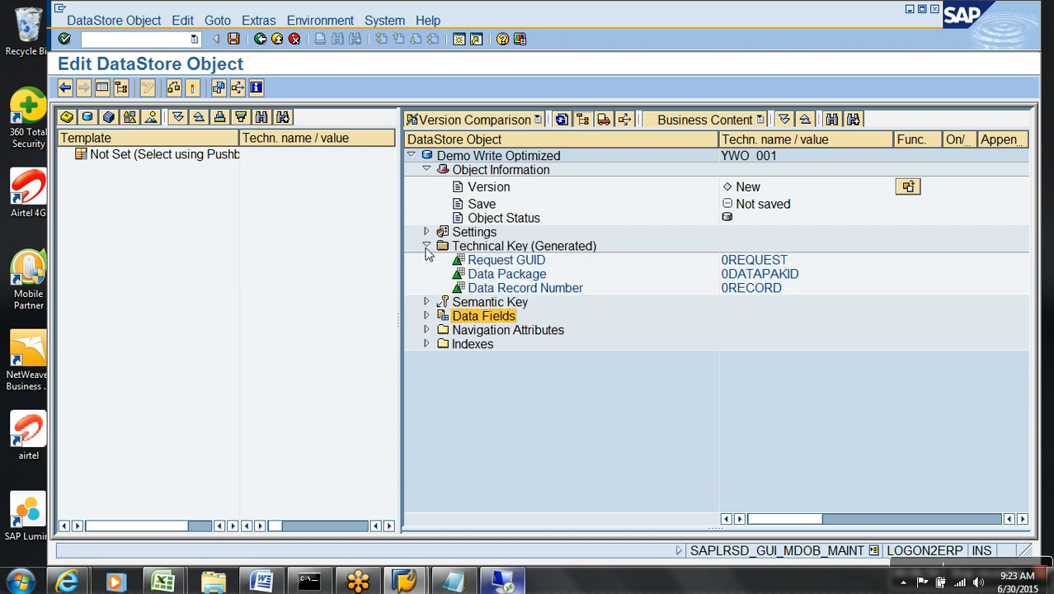
{"action": "left_click", "coordinate": [734, 260]}
{"action": "left_click", "coordinate": [747, 274]}
{"action": "left_click", "coordinate": [751, 289]}
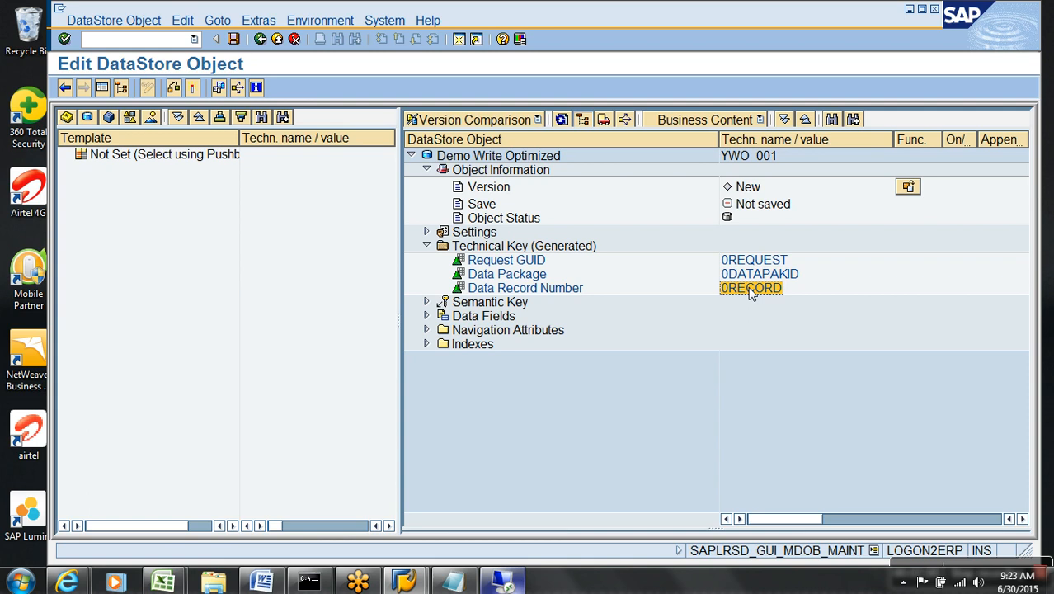
{"action": "left_click", "coordinate": [427, 246]}
{"action": "left_click", "coordinate": [477, 261]}
{"action": "left_click", "coordinate": [482, 277]}
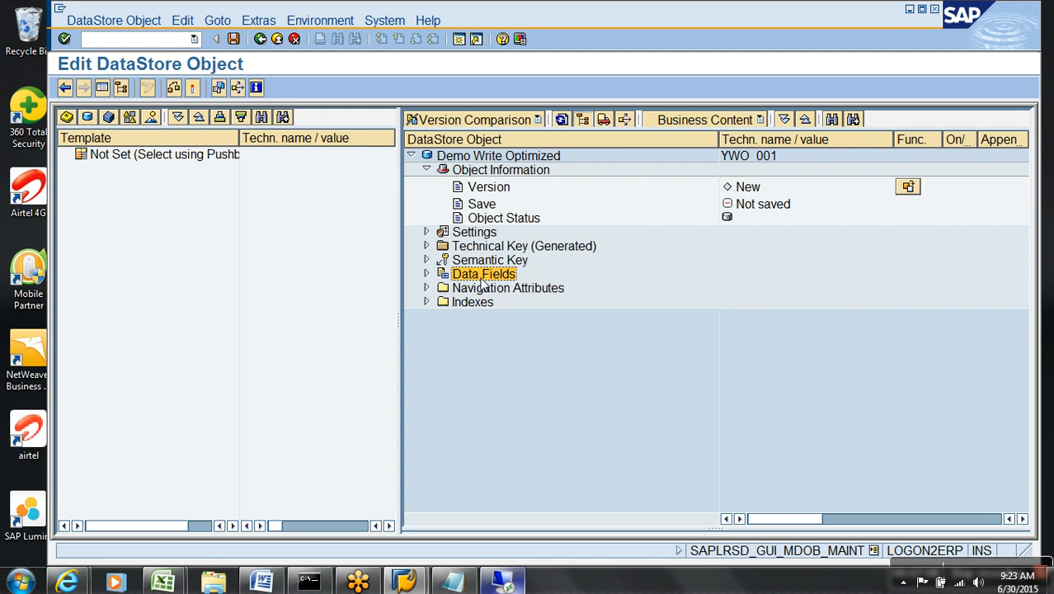
{"action": "right_click", "coordinate": [483, 281]}
Enter InfoObjects VBELN and 0CALDAY directly as data fields.
{"action": "left_click", "coordinate": [569, 361]}
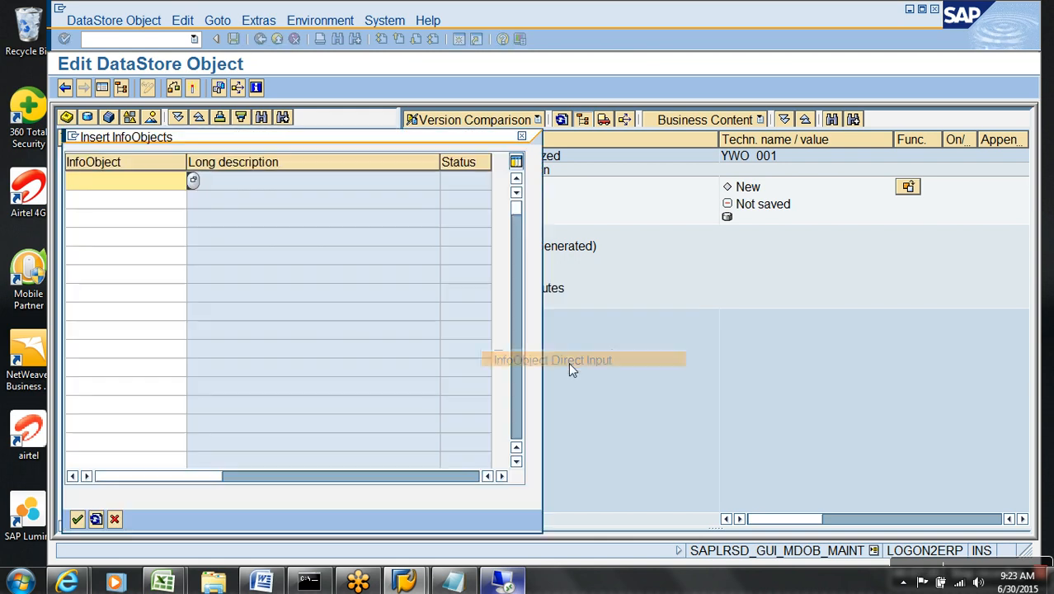
{"action": "type", "text": "VBELN"}
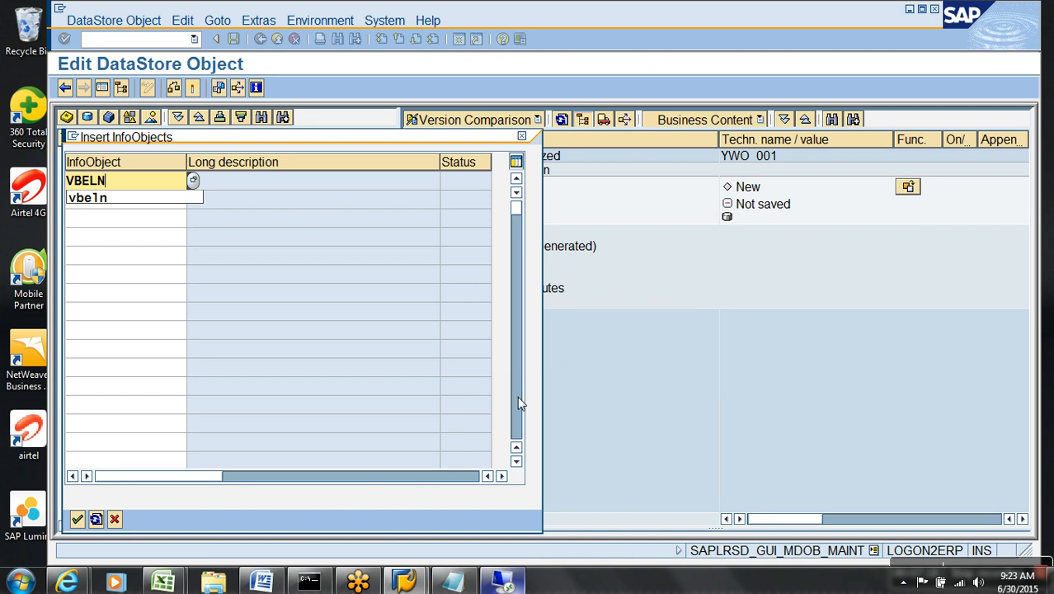
{"action": "left_click", "coordinate": [310, 226]}
{"action": "left_click", "coordinate": [158, 206]}
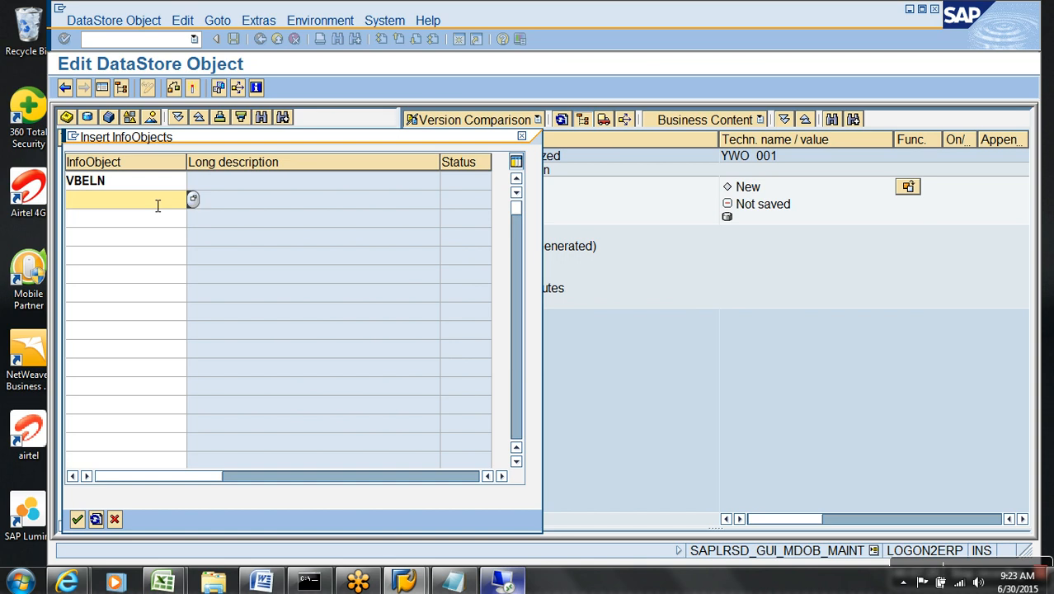
{"action": "type", "text": "E"}
{"action": "key", "text": "BackSpace"}
{"action": "type", "text": "0CA;L"}
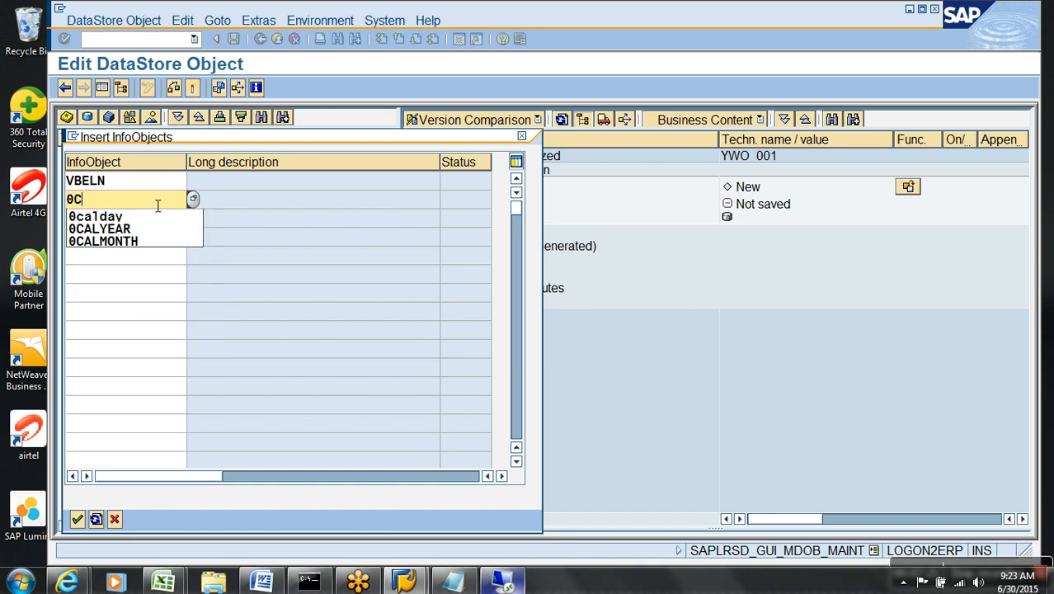
{"action": "key", "text": "BackSpace"}
{"action": "key", "text": "BackSpace"}
{"action": "key", "text": "BackSpace"}
{"action": "key", "text": "BackSpace"}
{"action": "key", "text": "BackSpace"}
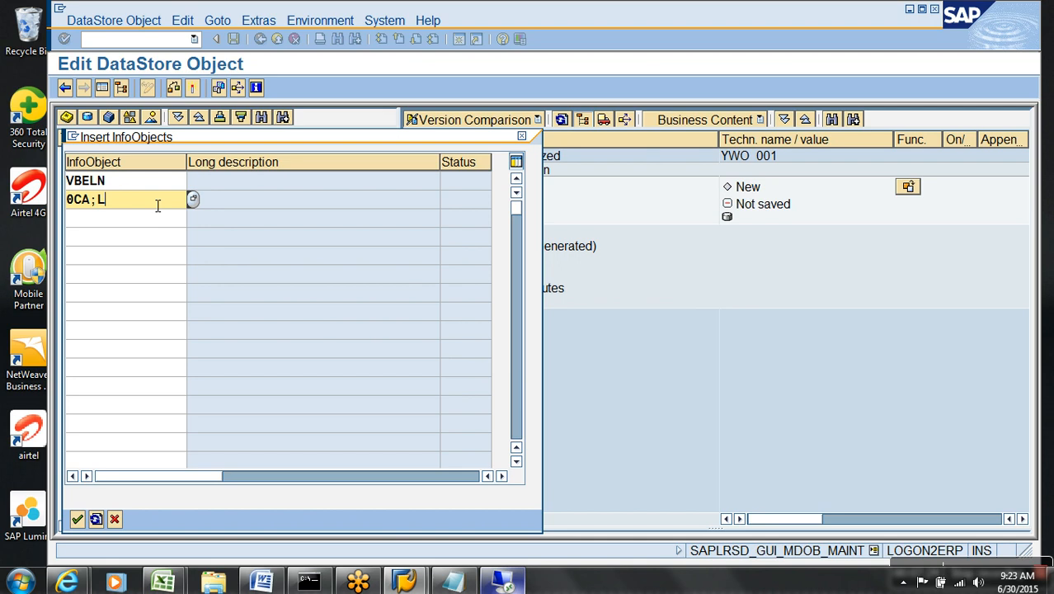
{"action": "type", "text": "D"}
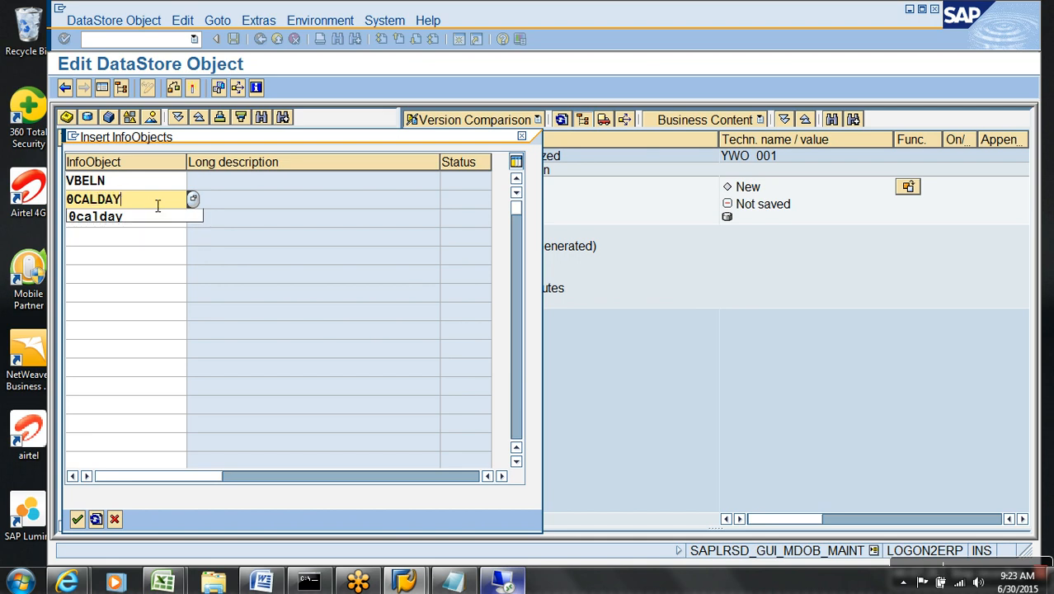
{"action": "type", "text": "AY"}
Add NETWR, confirm the data fields and activate YWO_001.
{"action": "left_click", "coordinate": [149, 219]}
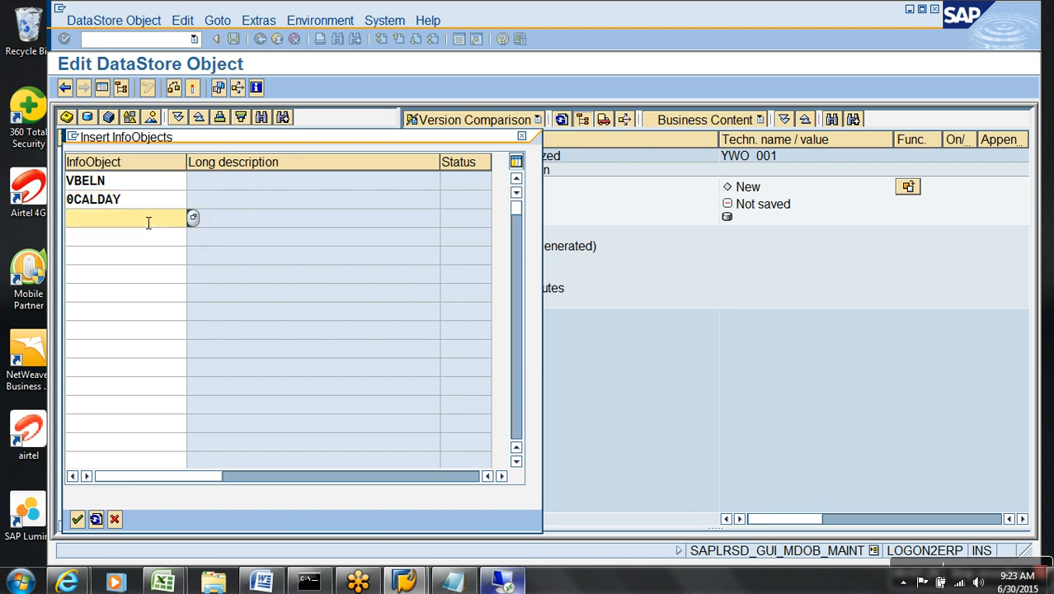
{"action": "type", "text": "NETWR"}
{"action": "key", "text": "Return"}
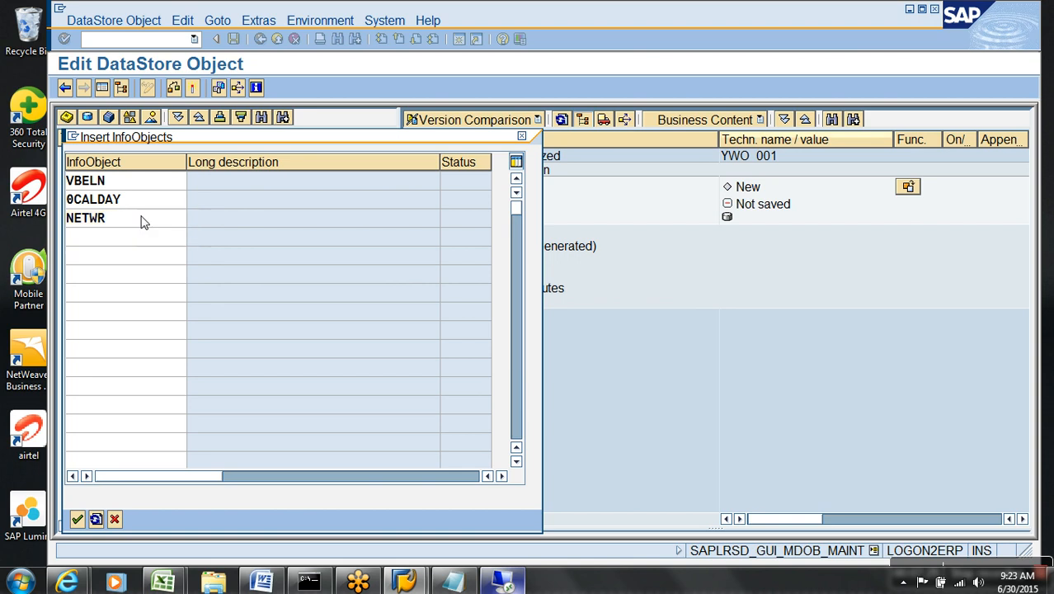
{"action": "left_click", "coordinate": [426, 277]}
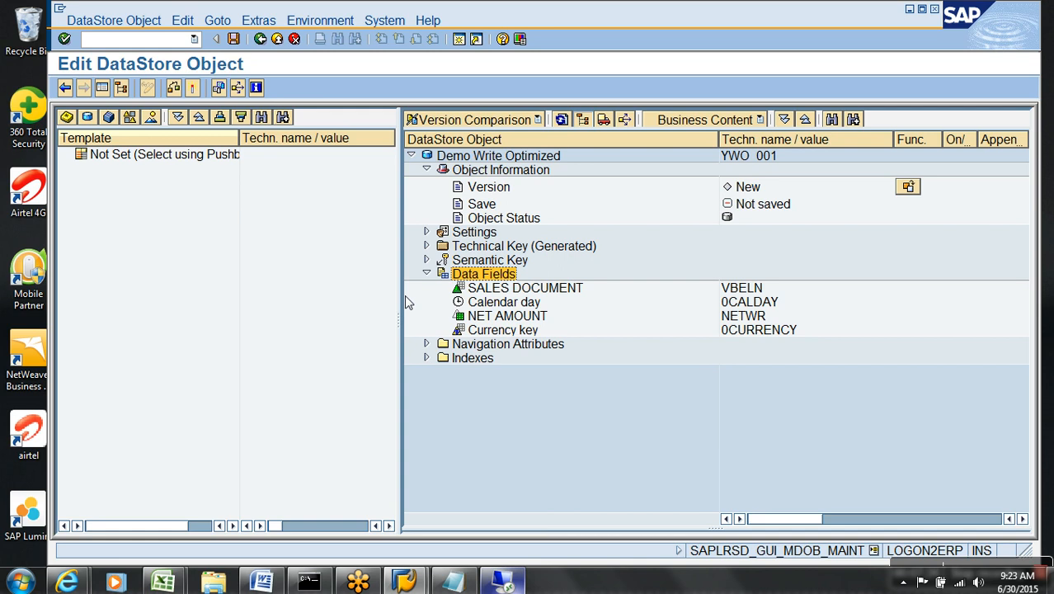
{"action": "left_click", "coordinate": [192, 89]}
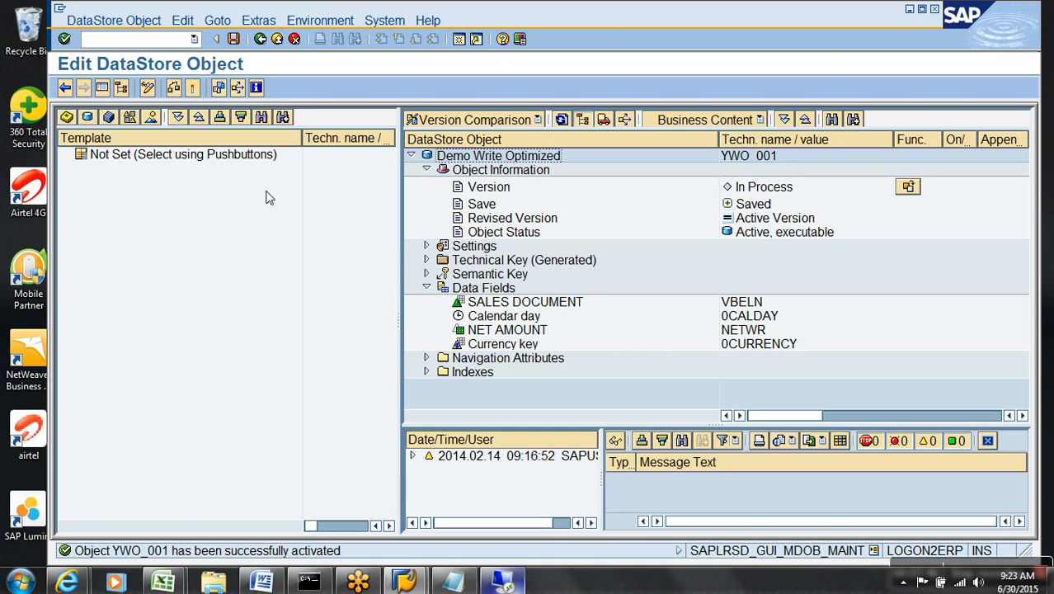
Open the Demo Write Optimized DataStore object for display in full window.
{"action": "left_click", "coordinate": [278, 39]}
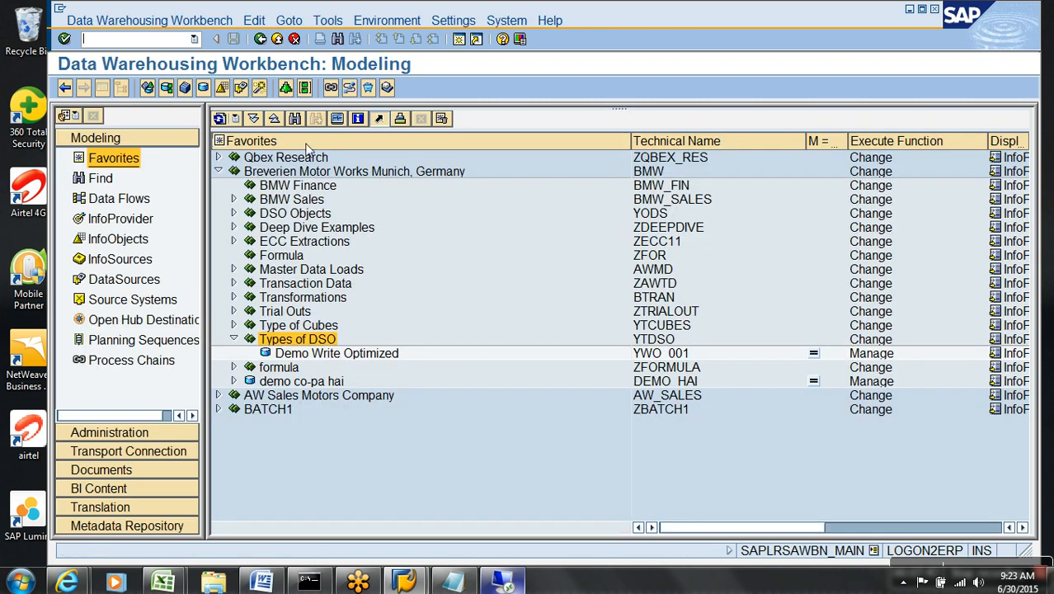
{"action": "left_click", "coordinate": [334, 355]}
{"action": "right_click", "coordinate": [334, 359]}
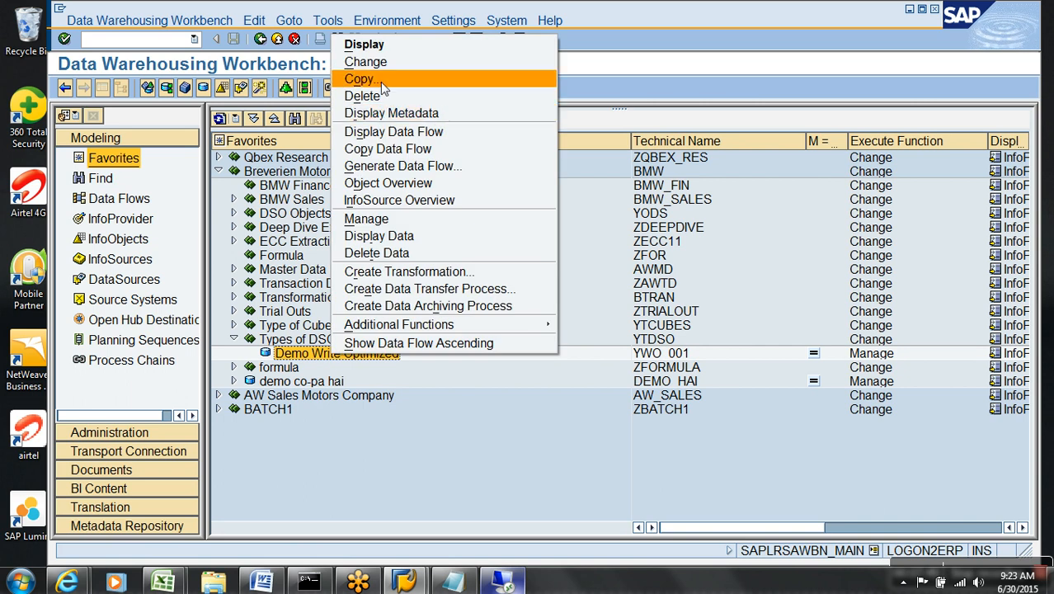
{"action": "left_click", "coordinate": [372, 59]}
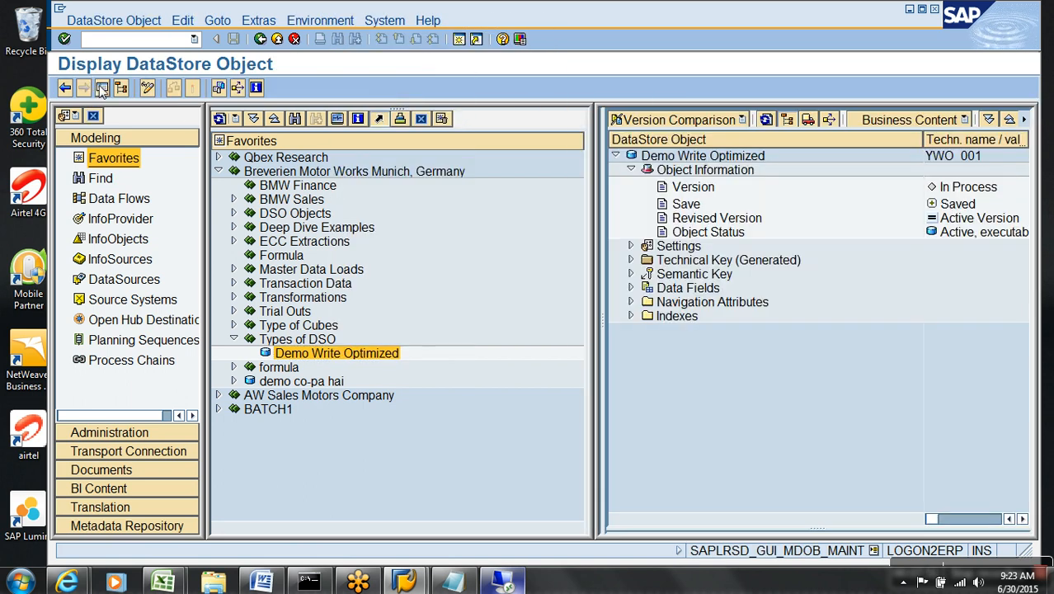
{"action": "left_click", "coordinate": [102, 87]}
Check its Dictionary/DB status and open the active table /BIC/AYWO_00100.
{"action": "left_click", "coordinate": [271, 21]}
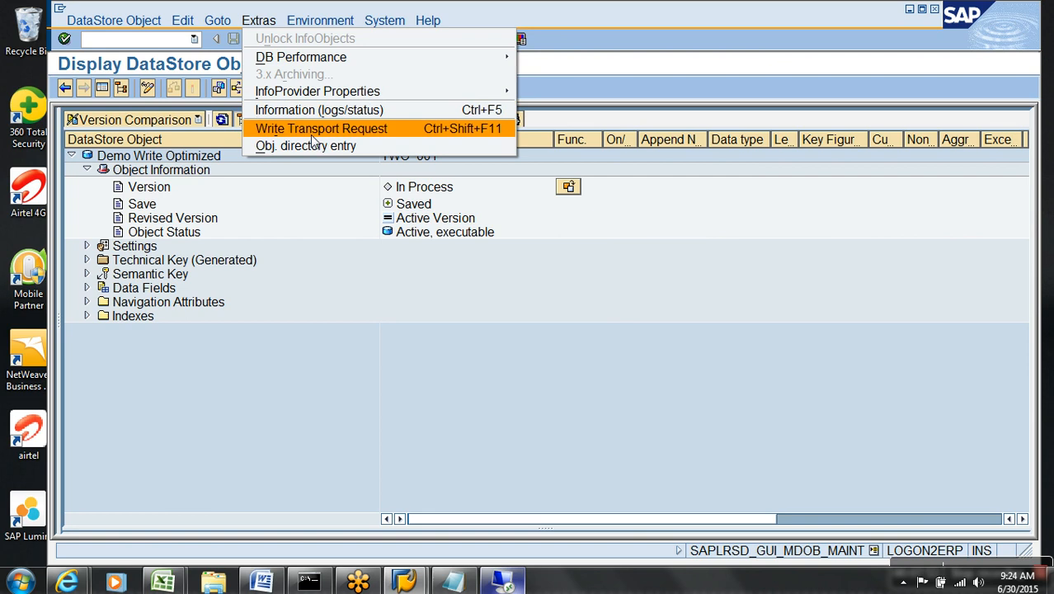
{"action": "left_click", "coordinate": [325, 112]}
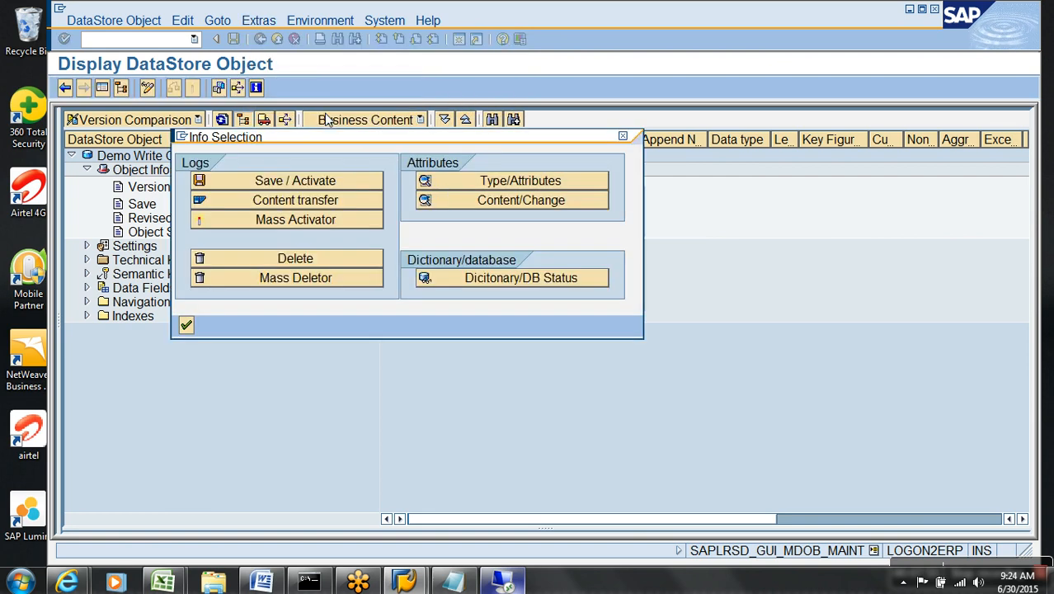
{"action": "left_click", "coordinate": [520, 281]}
{"action": "left_click_drag", "start_coordinate": [505, 240], "coordinate": [361, 237]}
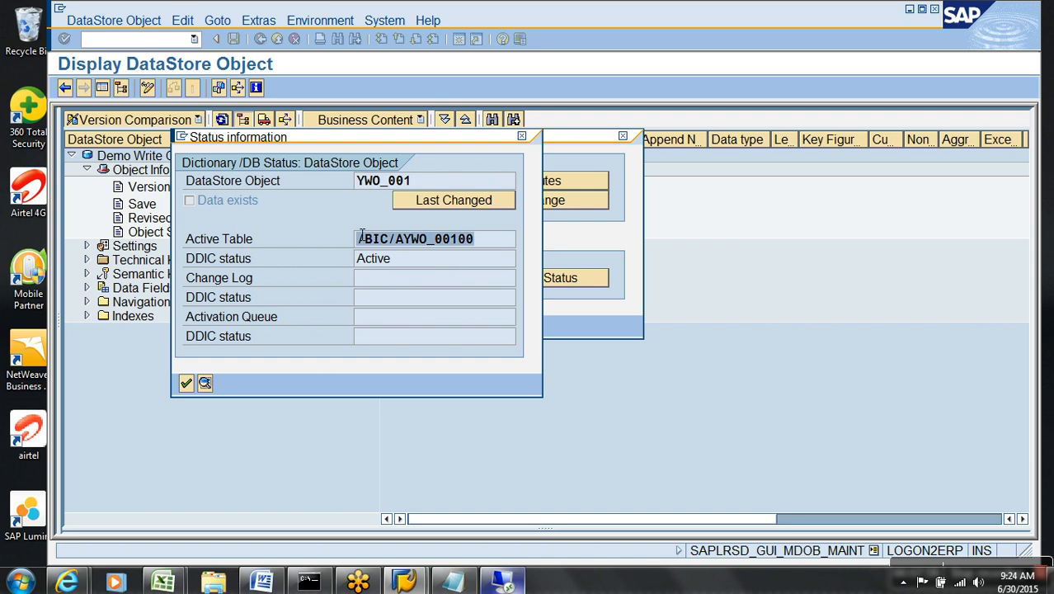
{"action": "left_click", "coordinate": [438, 285]}
{"action": "left_click", "coordinate": [434, 325]}
{"action": "left_click_drag", "start_coordinate": [497, 254], "coordinate": [380, 252]}
{"action": "double_click", "coordinate": [414, 243]}
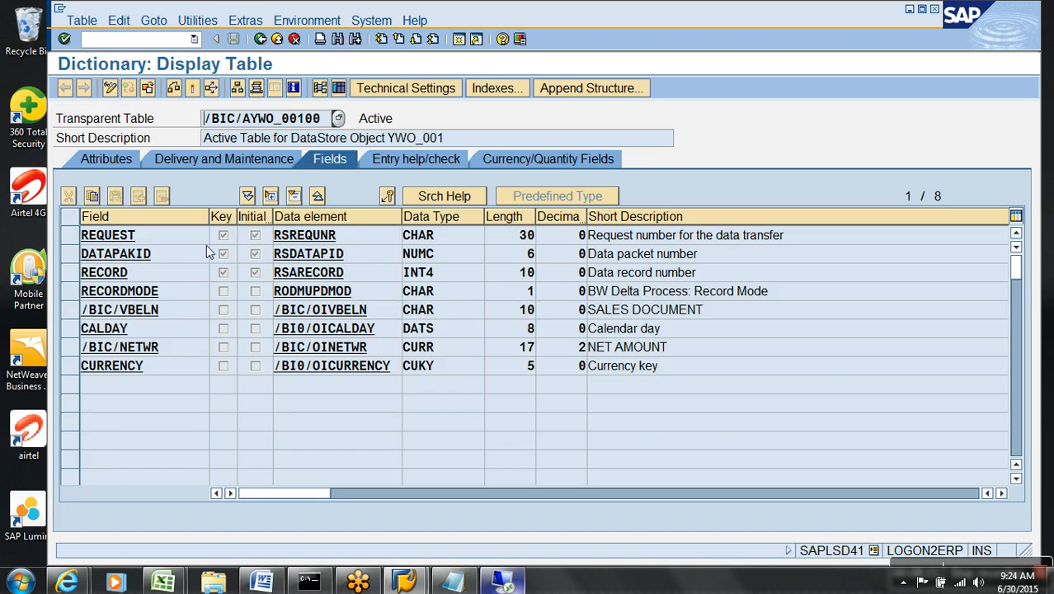
Mark key fields REQUEST, DATAPAKID, RECORD and review /BIC/VBELN, CALDAY, /BIC/NETWR, CURRENCY, RECORDMODE.
{"action": "left_click", "coordinate": [70, 236]}
{"action": "left_click", "coordinate": [71, 255]}
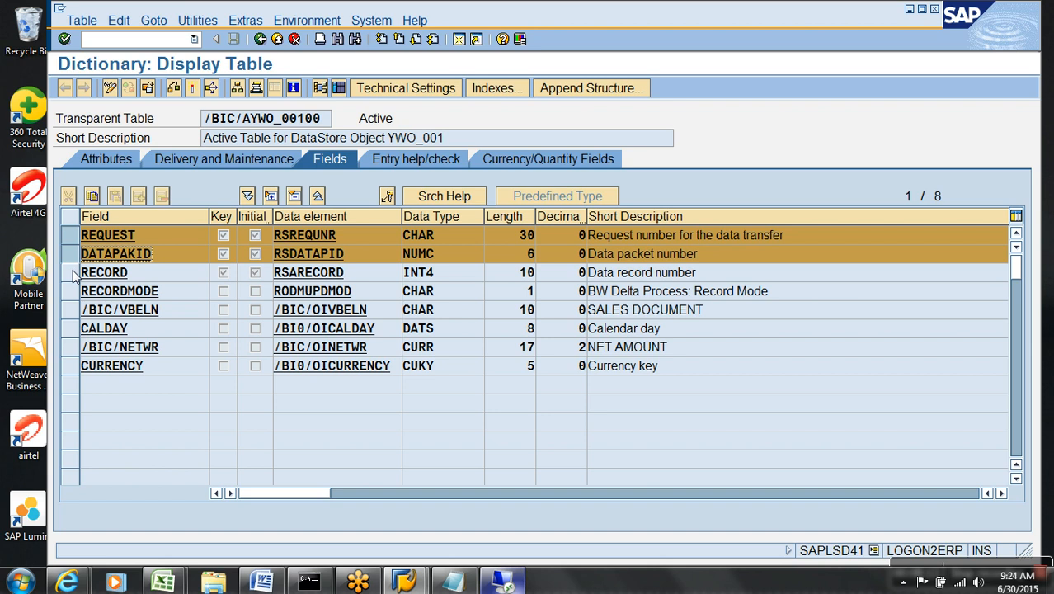
{"action": "left_click", "coordinate": [71, 273]}
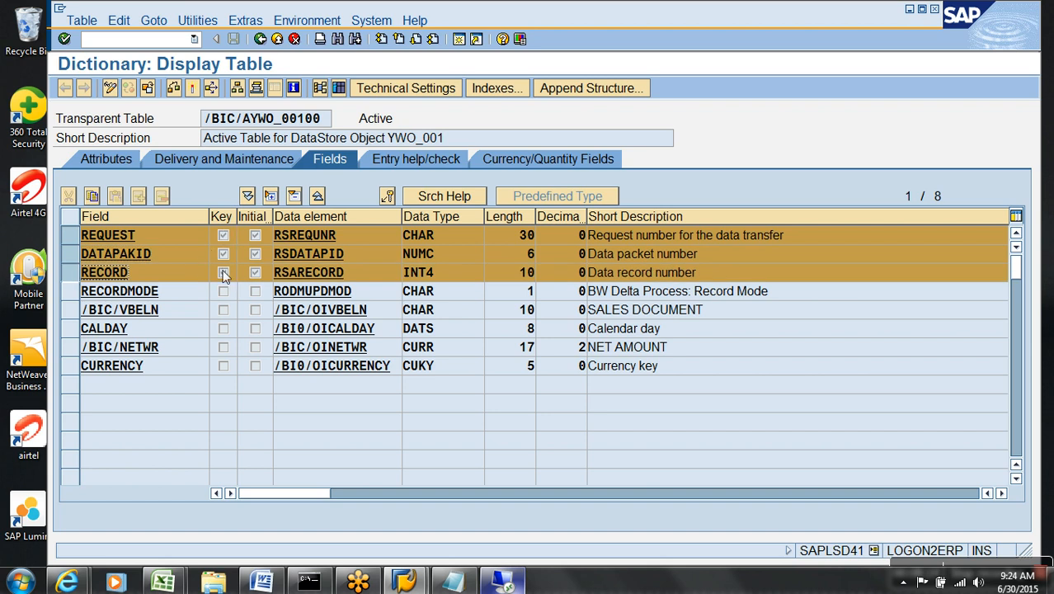
{"action": "left_click", "coordinate": [188, 318]}
{"action": "left_click", "coordinate": [186, 336]}
{"action": "left_click", "coordinate": [192, 354]}
{"action": "left_click", "coordinate": [191, 373]}
{"action": "left_click", "coordinate": [188, 299]}
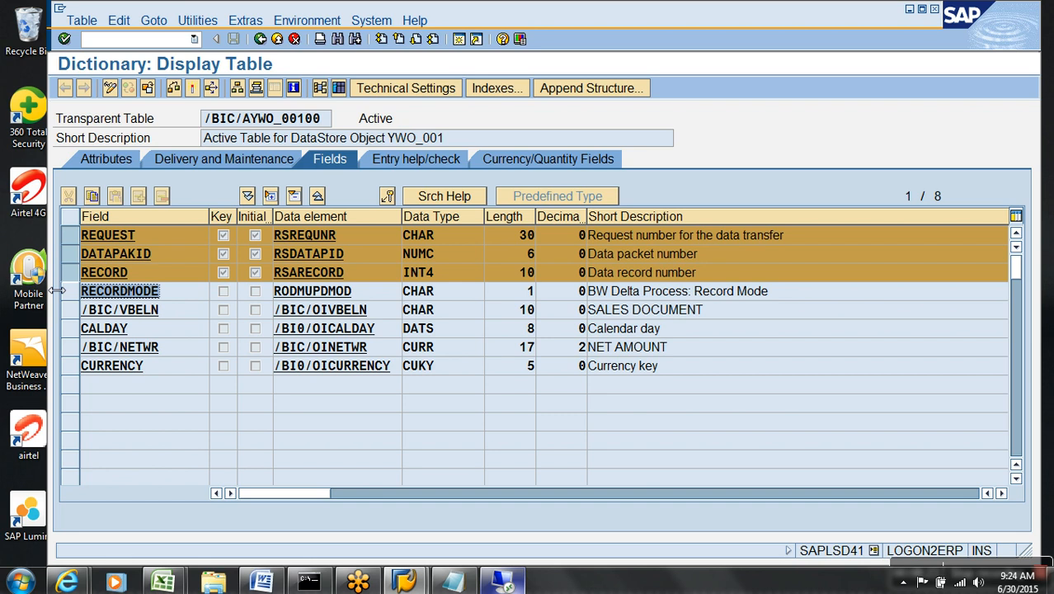
Return to the YWO_001 DataStore Object display, closing the status information and info selection.
{"action": "left_click", "coordinate": [277, 39]}
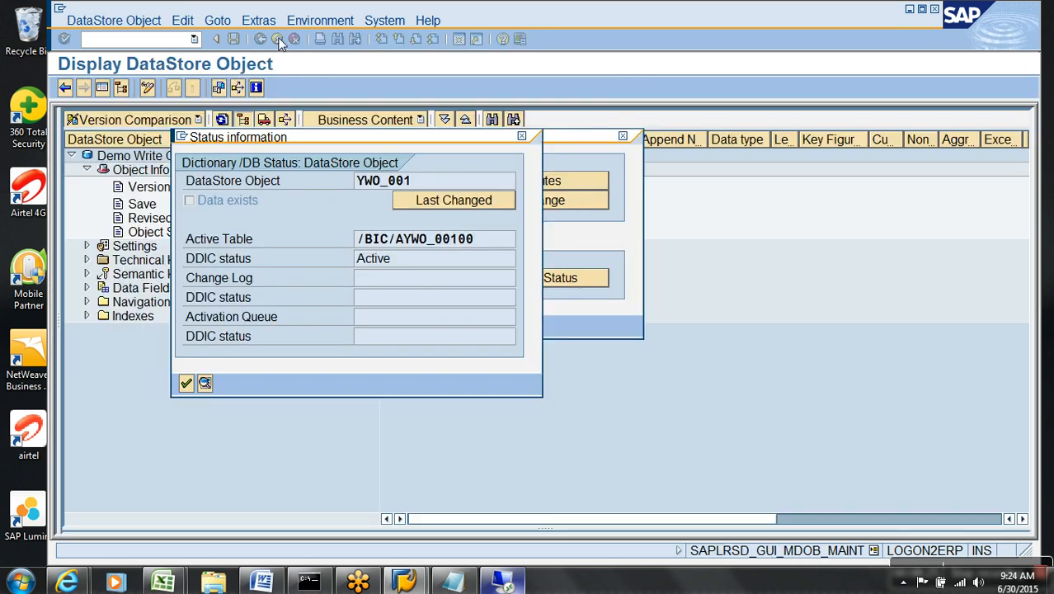
{"action": "left_click", "coordinate": [186, 384]}
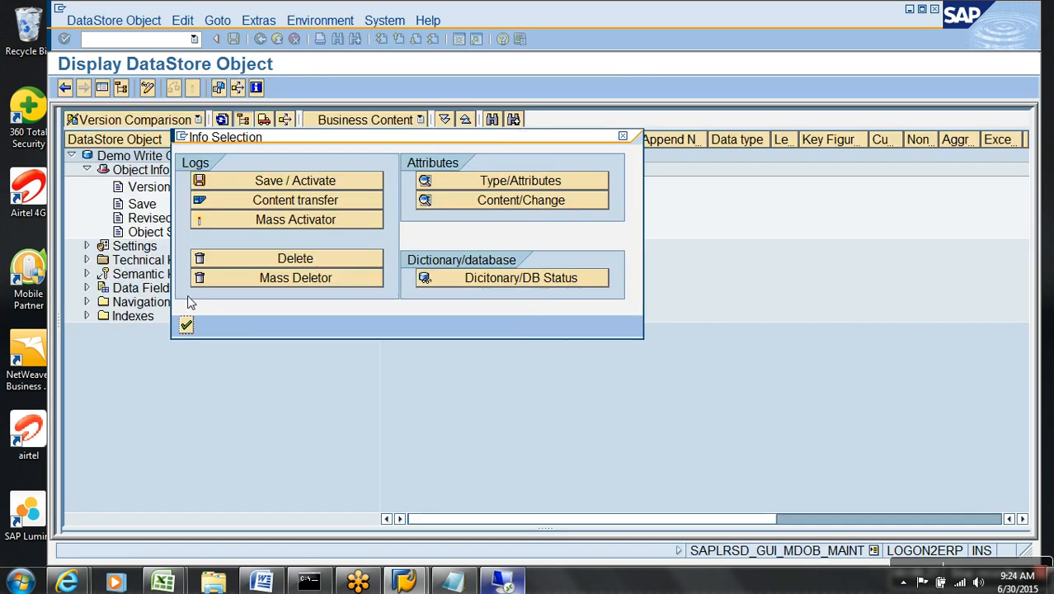
{"action": "left_click", "coordinate": [186, 327]}
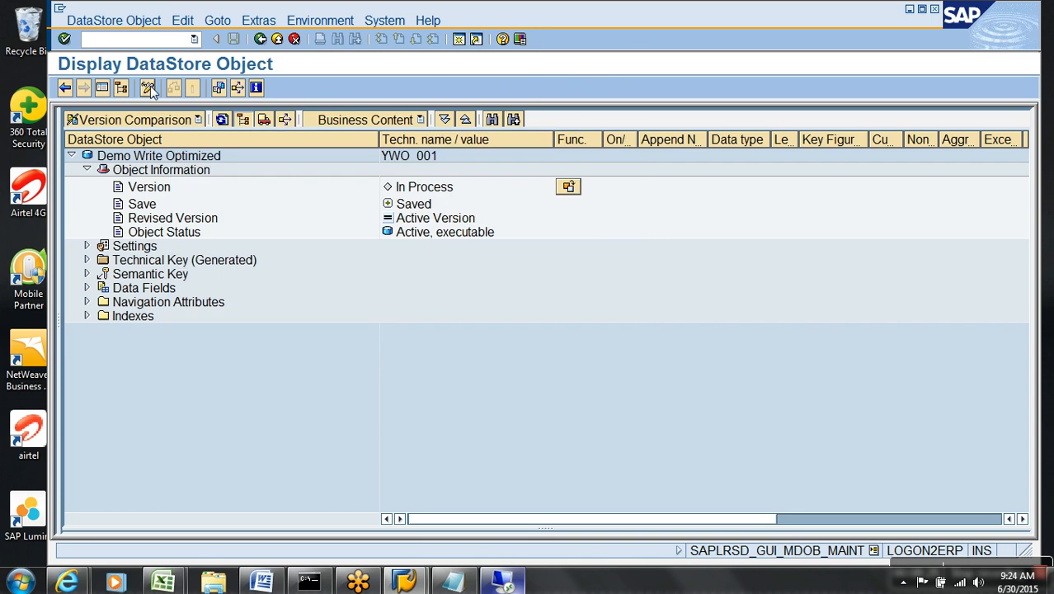
In change mode, move SALES DOCUMENT from Data Fields into the Semantic Key and reactivate YWO_001.
{"action": "left_click", "coordinate": [147, 87]}
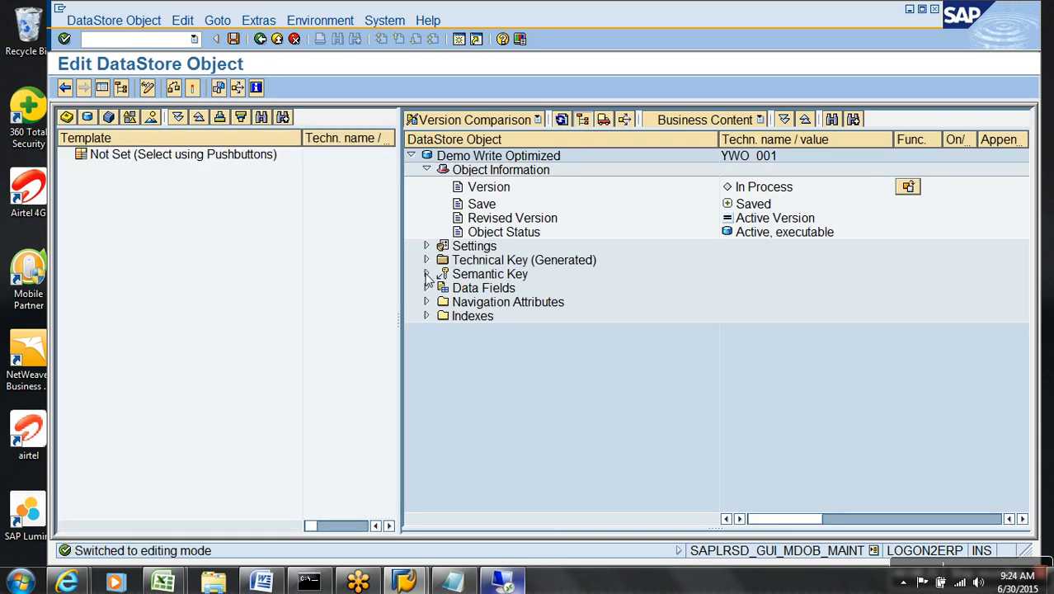
{"action": "left_click", "coordinate": [427, 287]}
{"action": "left_click_drag", "start_coordinate": [478, 301], "coordinate": [481, 275]}
{"action": "left_click", "coordinate": [426, 274]}
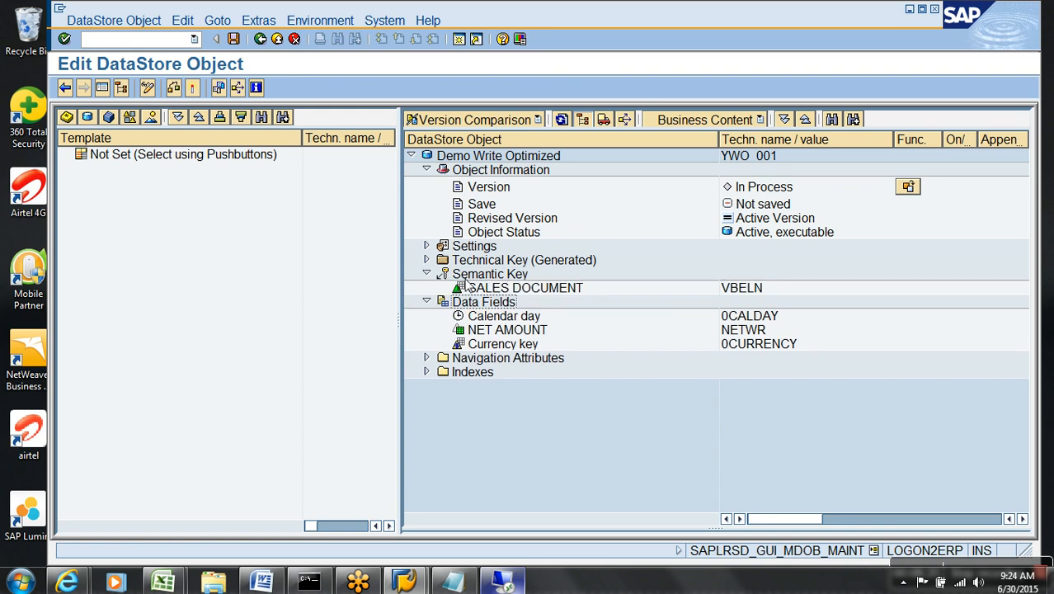
{"action": "left_click", "coordinate": [195, 87]}
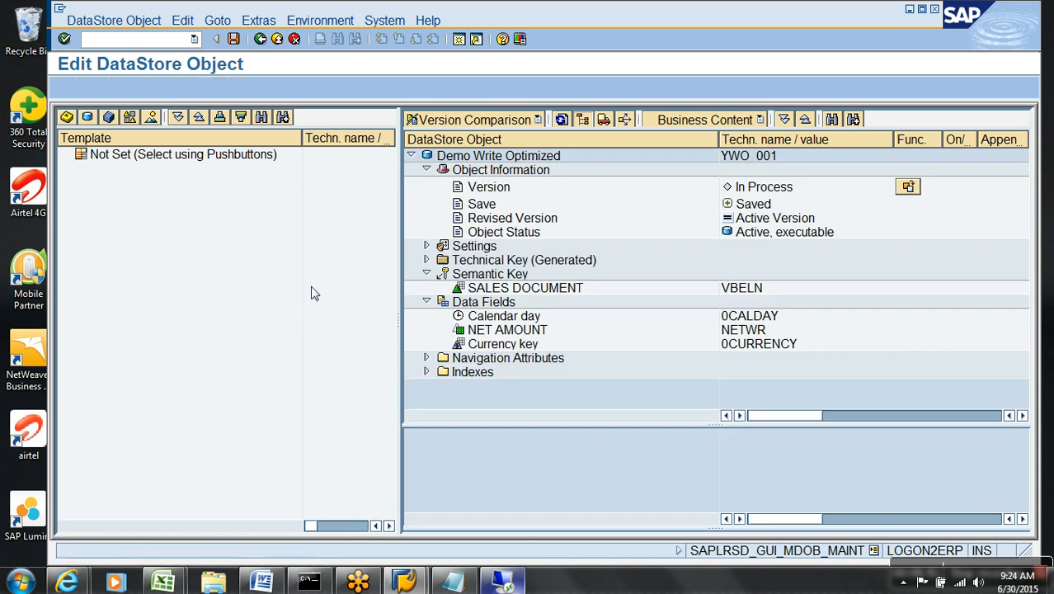
{"action": "left_click", "coordinate": [427, 246]}
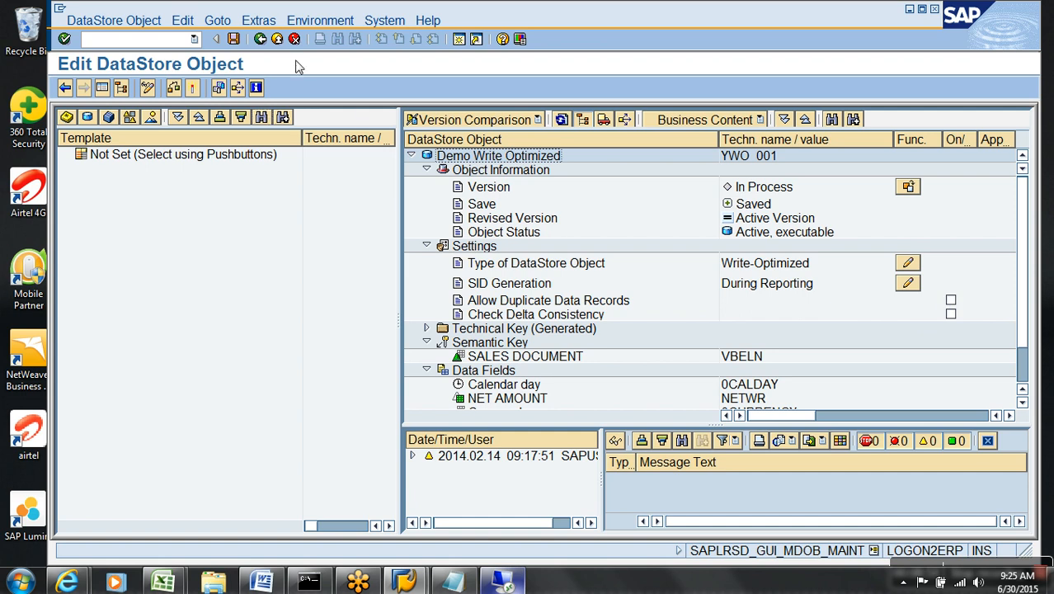
Show Dictionary/DB status and inspect /BIC/AYWO_00100's key fields REQUEST, DATAPAKID, RECORD and /BIC/VBELN.
{"action": "left_click", "coordinate": [262, 21]}
{"action": "left_click", "coordinate": [317, 110]}
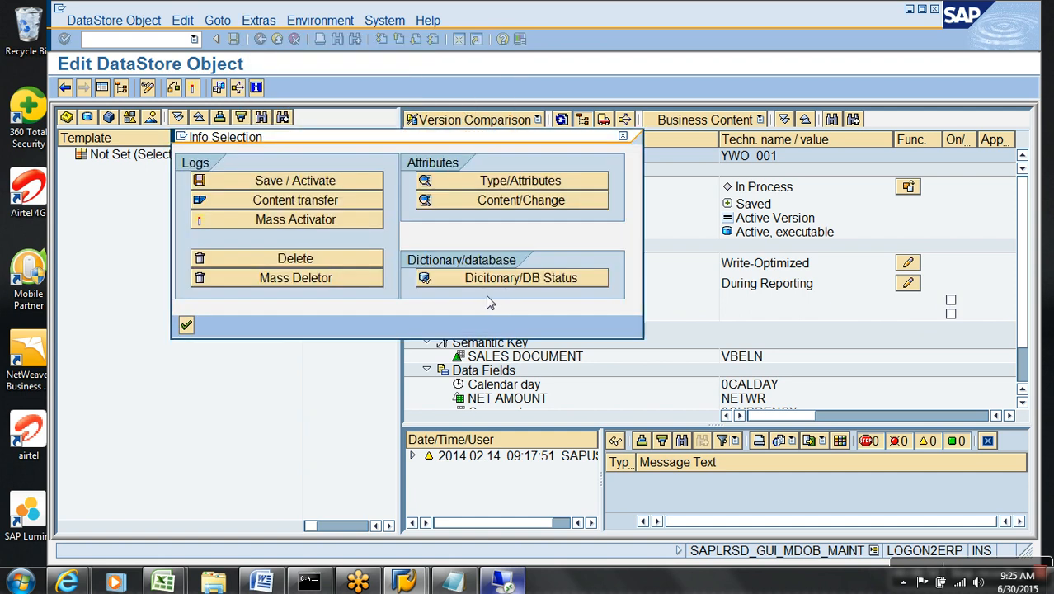
{"action": "left_click", "coordinate": [489, 278]}
{"action": "double_click", "coordinate": [393, 240]}
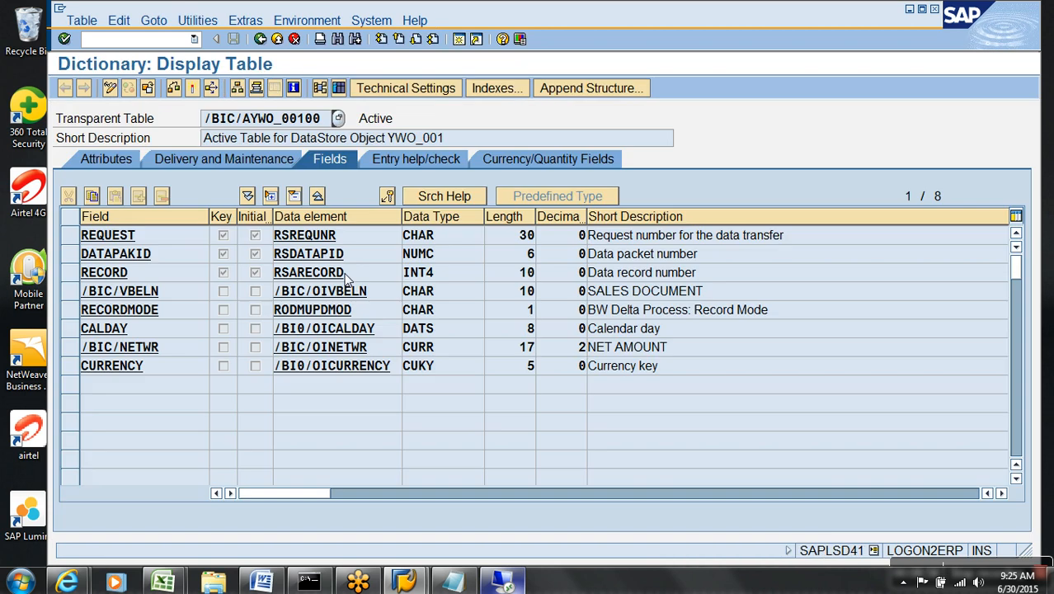
{"action": "left_click", "coordinate": [73, 236]}
{"action": "left_click", "coordinate": [74, 256]}
{"action": "left_click", "coordinate": [73, 275]}
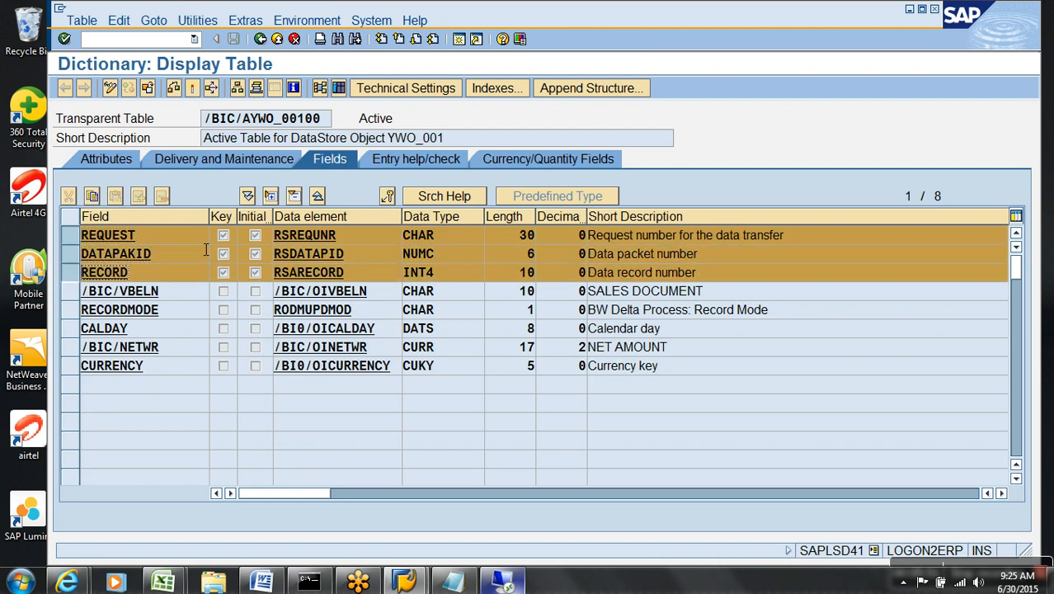
{"action": "left_click", "coordinate": [181, 295]}
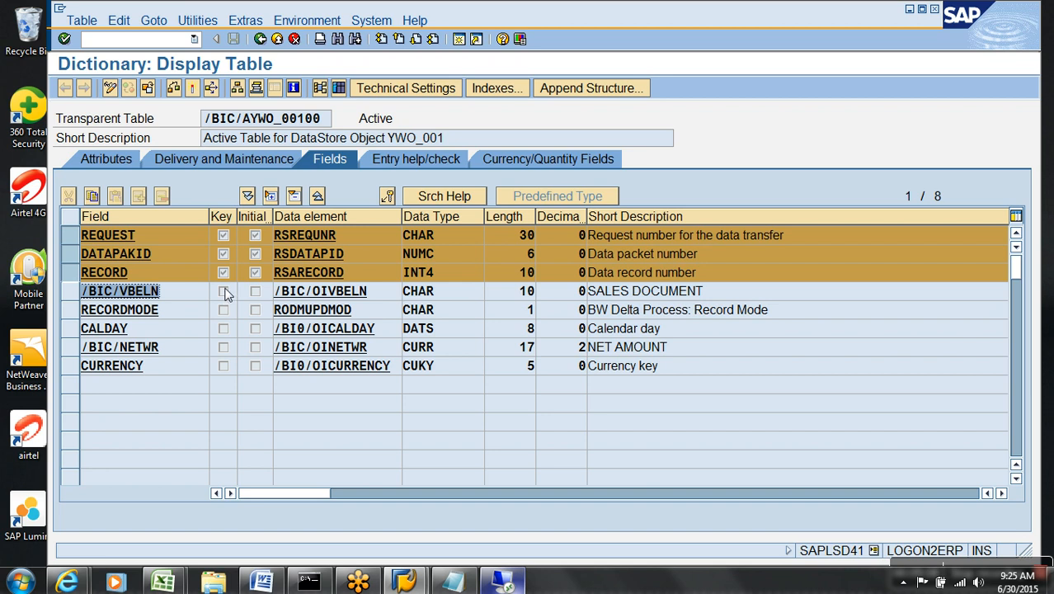
Verify the KEY index on /BIC/VBELN, then return to the DataStore Object.
{"action": "left_click", "coordinate": [483, 88]}
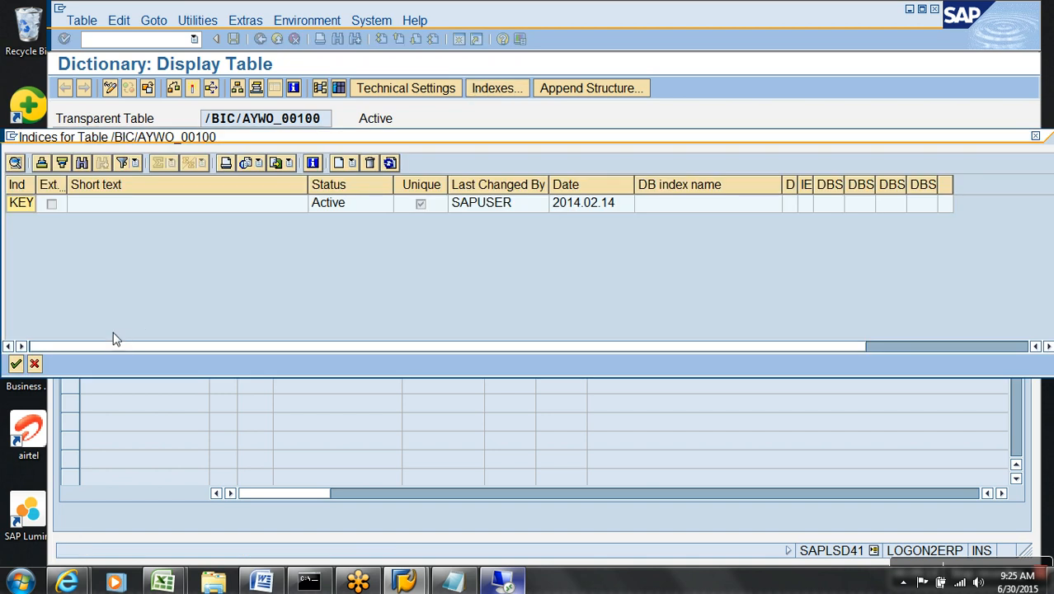
{"action": "double_click", "coordinate": [121, 213]}
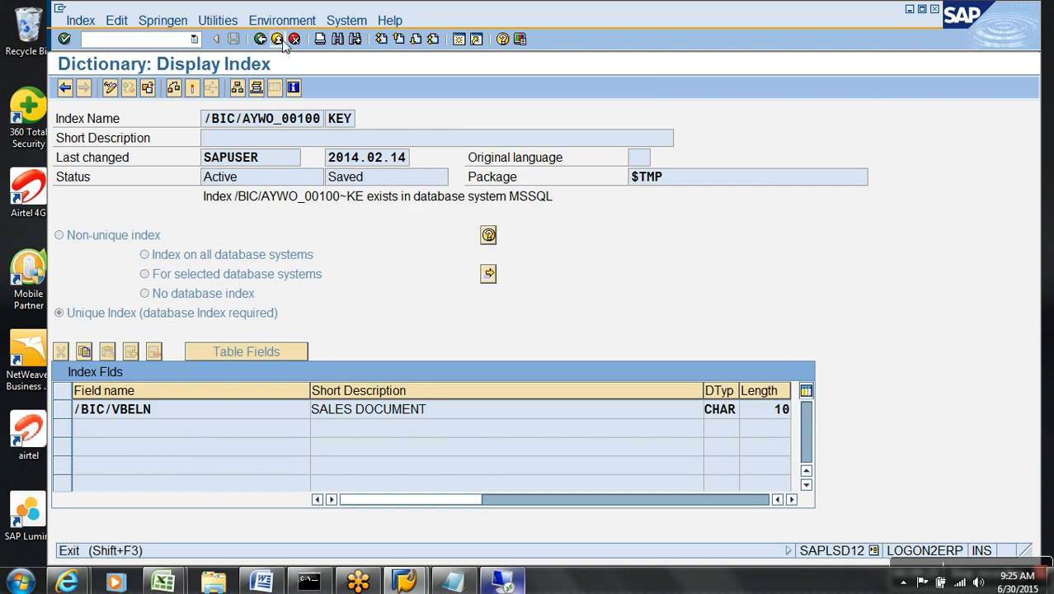
{"action": "left_click", "coordinate": [281, 39]}
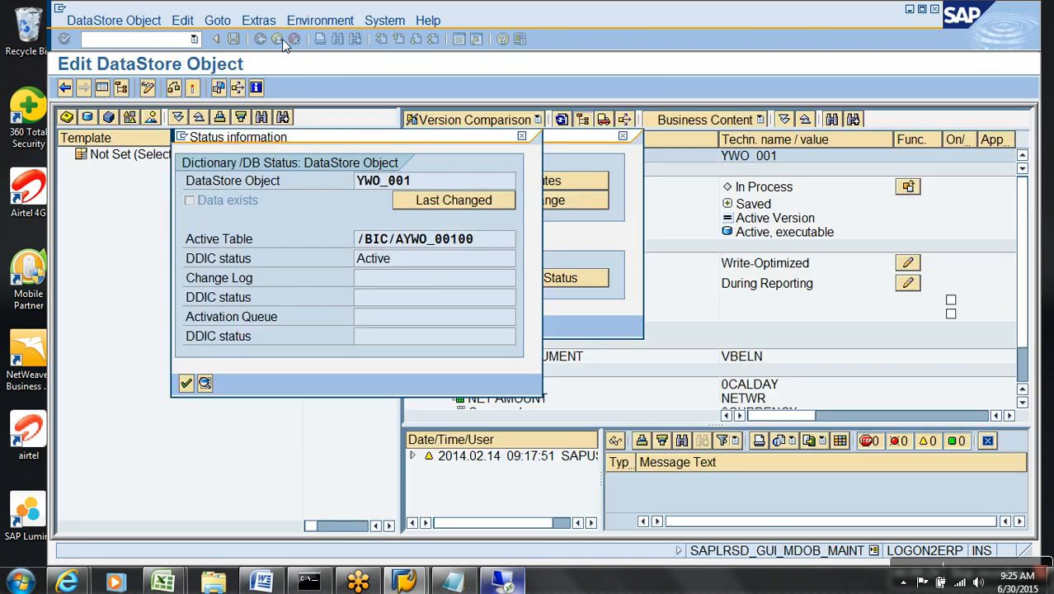
Return to modeling and search the DataSources tree for ZDA_DEMO.
{"action": "left_click", "coordinate": [187, 382]}
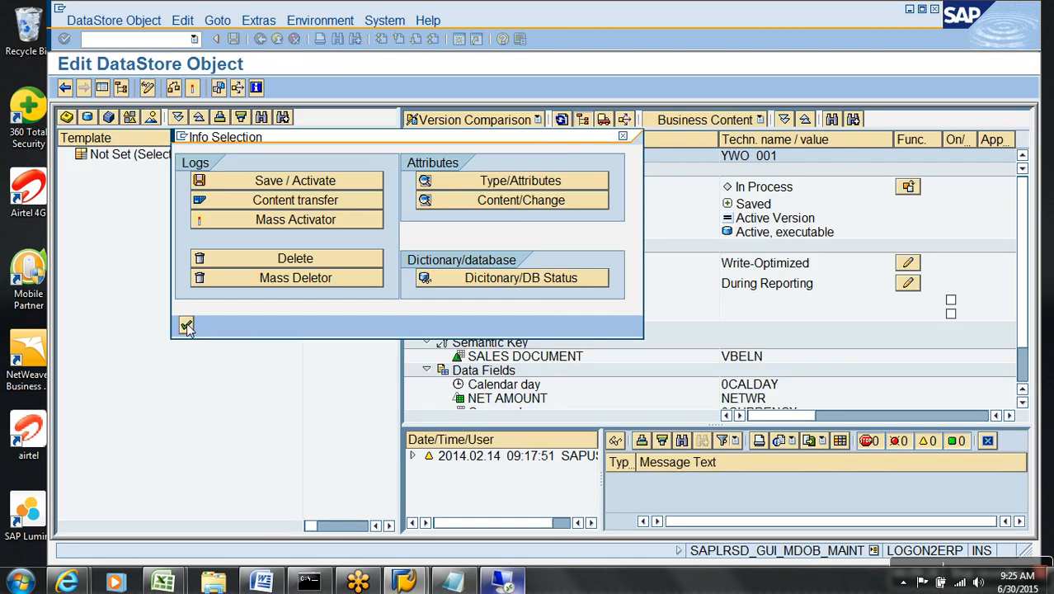
{"action": "left_click", "coordinate": [278, 42]}
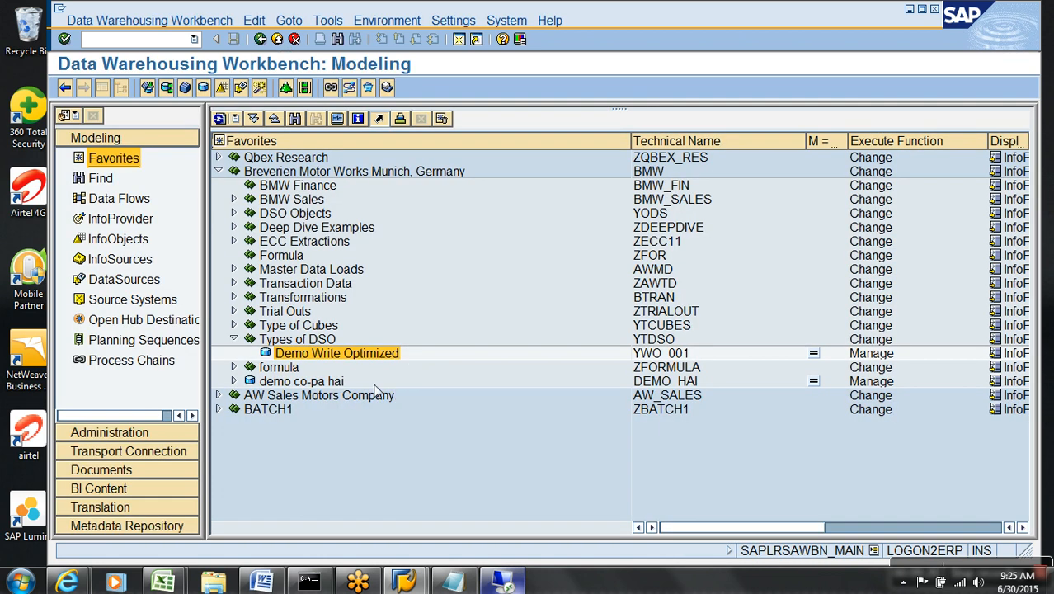
{"action": "left_click", "coordinate": [144, 282]}
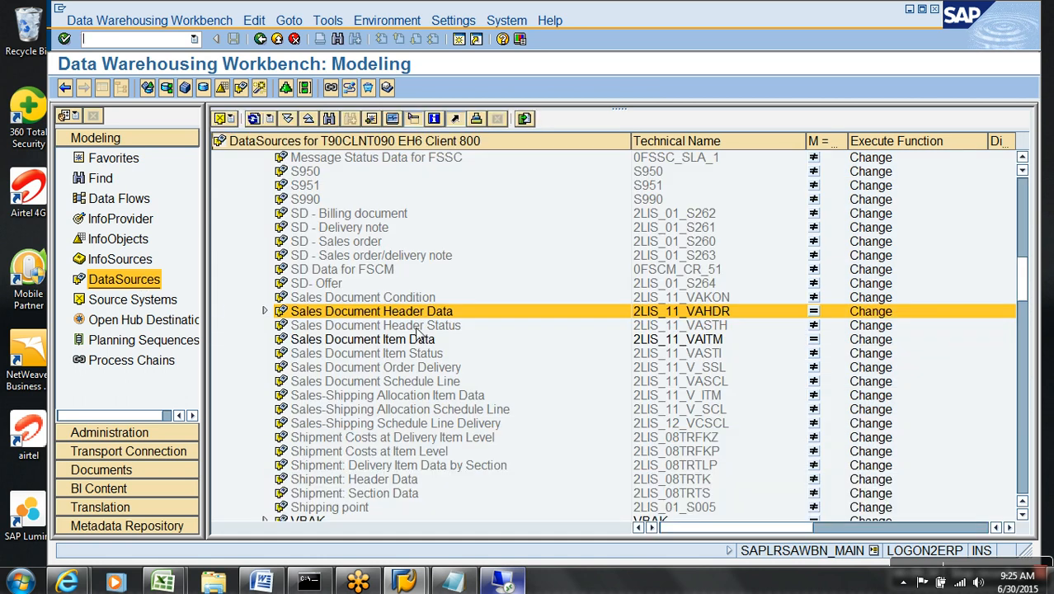
{"action": "left_click", "coordinate": [329, 119]}
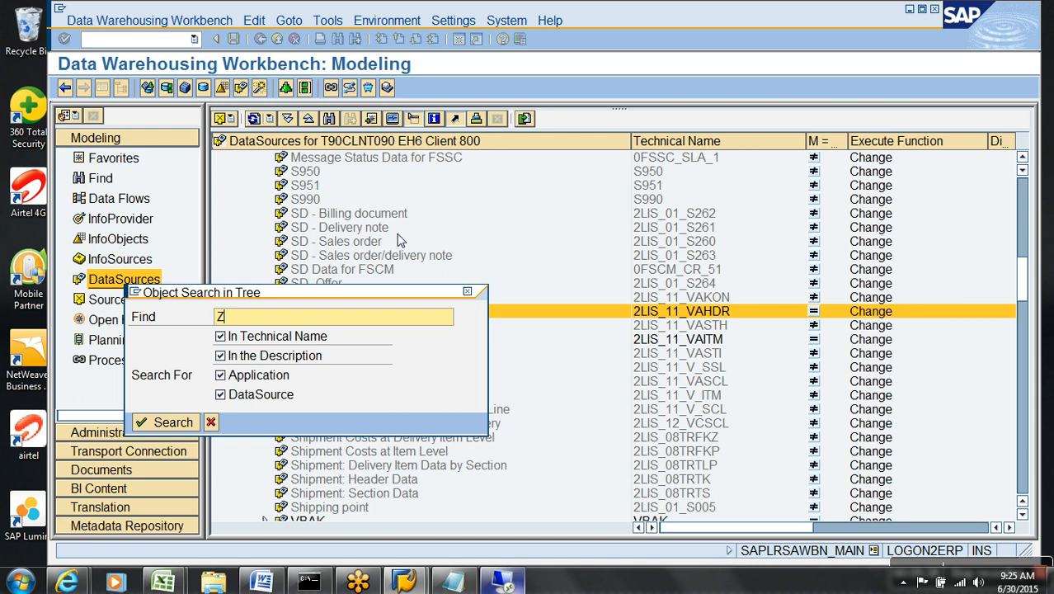
{"action": "type", "text": "ZDA_DEMO"}
{"action": "key", "text": "Return"}
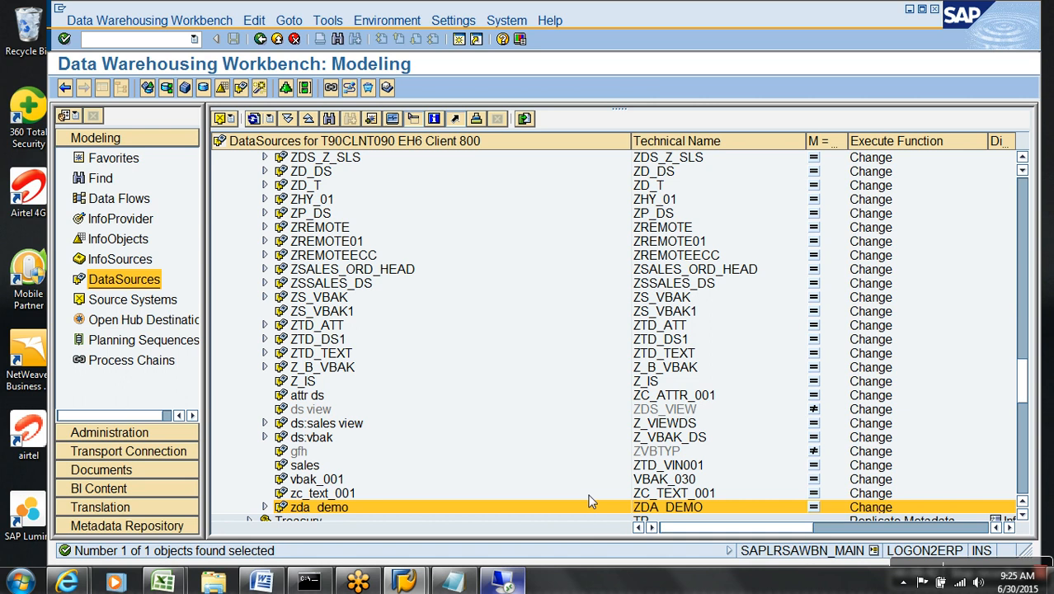
Select zda_demo, switch to Favorites and bring up Demo Write Optimized's context menu.
{"action": "left_click", "coordinate": [649, 507]}
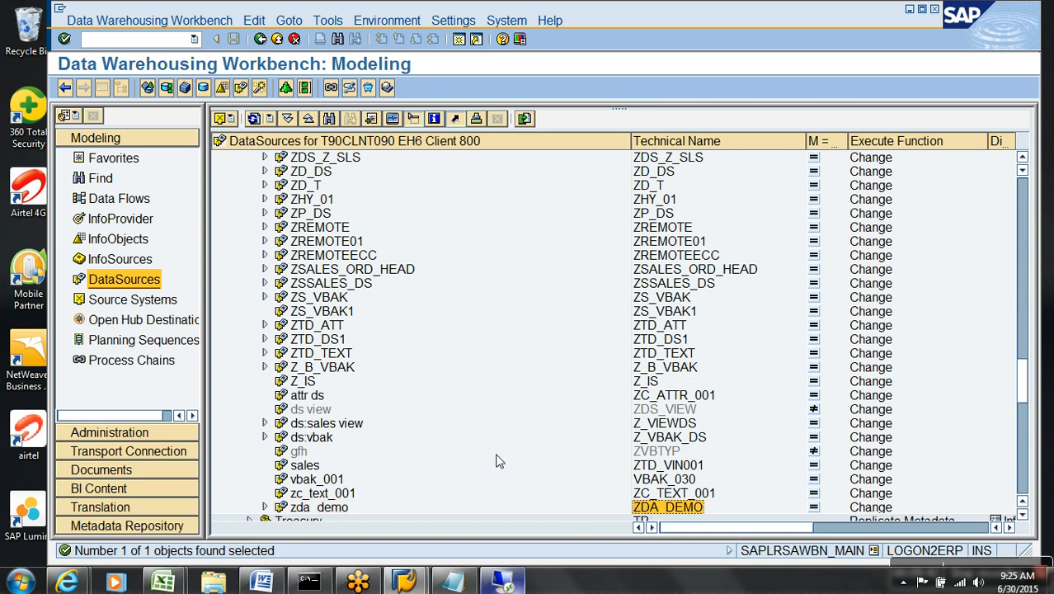
{"action": "left_click", "coordinate": [107, 158]}
{"action": "right_click", "coordinate": [313, 353]}
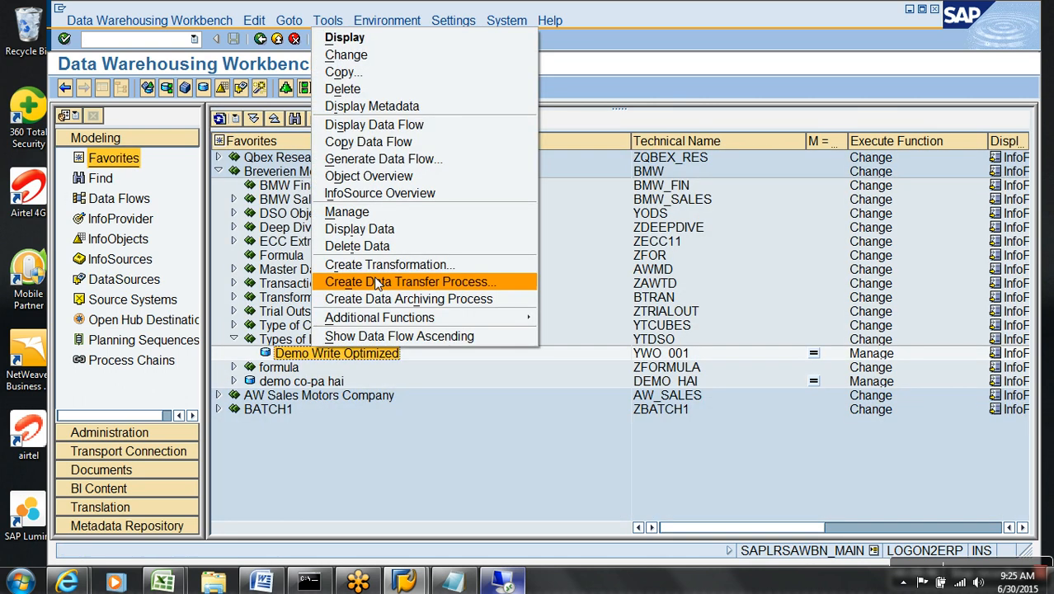
Create a transformation into YWO_001 from DataSource ZDA_DEMO, source system T90CLNT090.
{"action": "left_click", "coordinate": [389, 263]}
{"action": "left_click", "coordinate": [414, 414]}
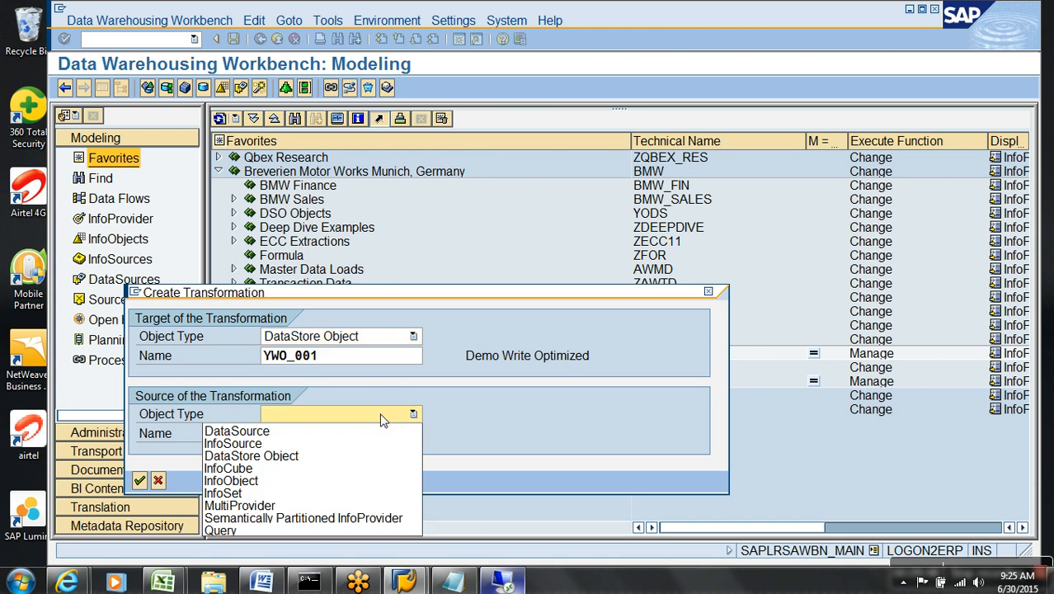
{"action": "left_click", "coordinate": [299, 433]}
{"action": "type", "text": "ZDA_DEMO"}
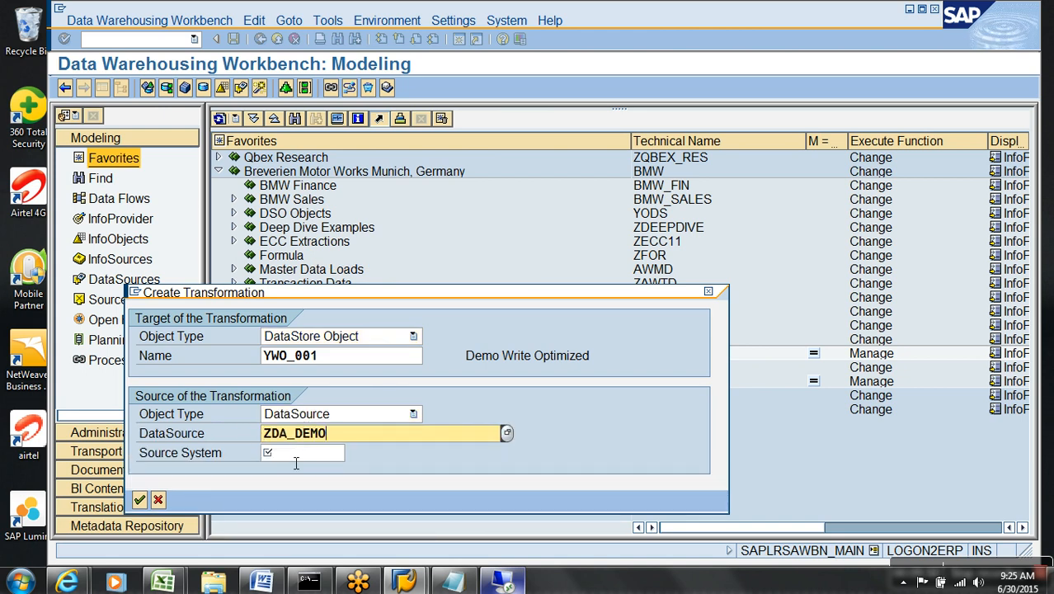
{"action": "left_click", "coordinate": [285, 453]}
{"action": "left_click", "coordinate": [322, 482]}
{"action": "key", "text": "Return"}
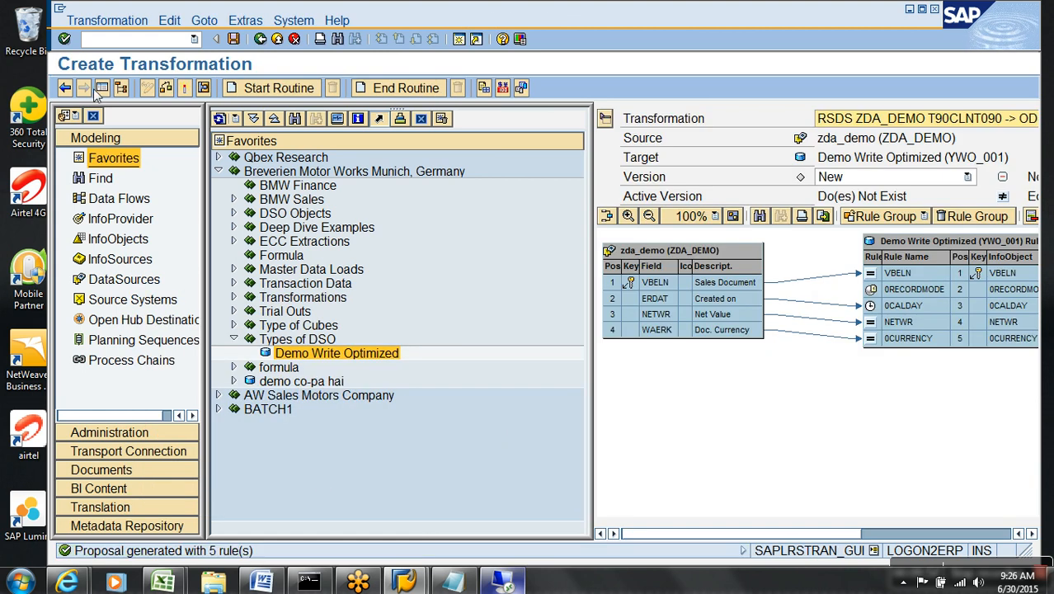
Activate the transformation, accepting the log, and return to the modeling tree.
{"action": "left_click", "coordinate": [101, 87]}
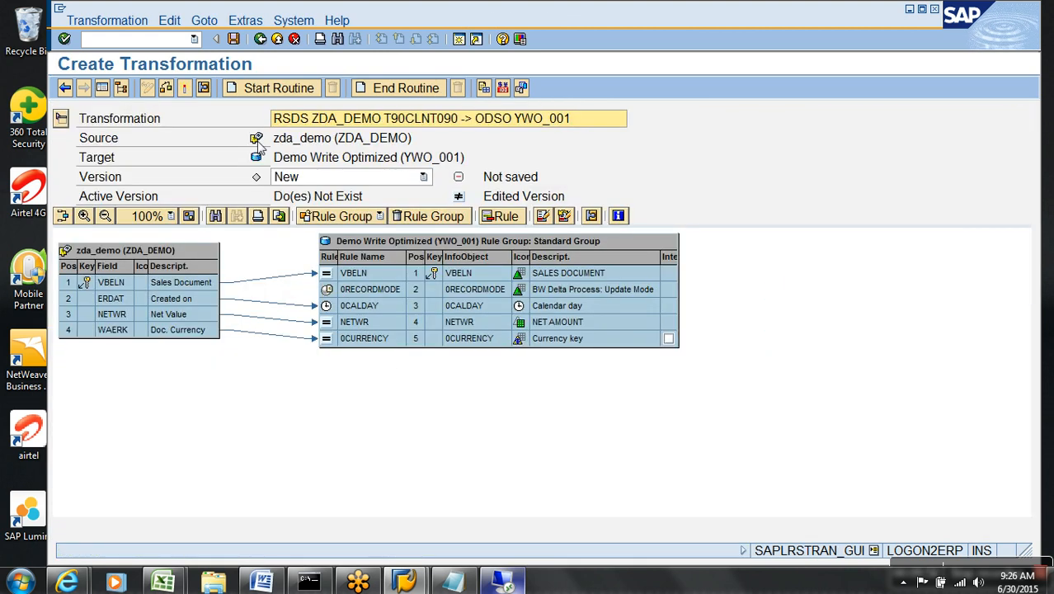
{"action": "left_click", "coordinate": [185, 88]}
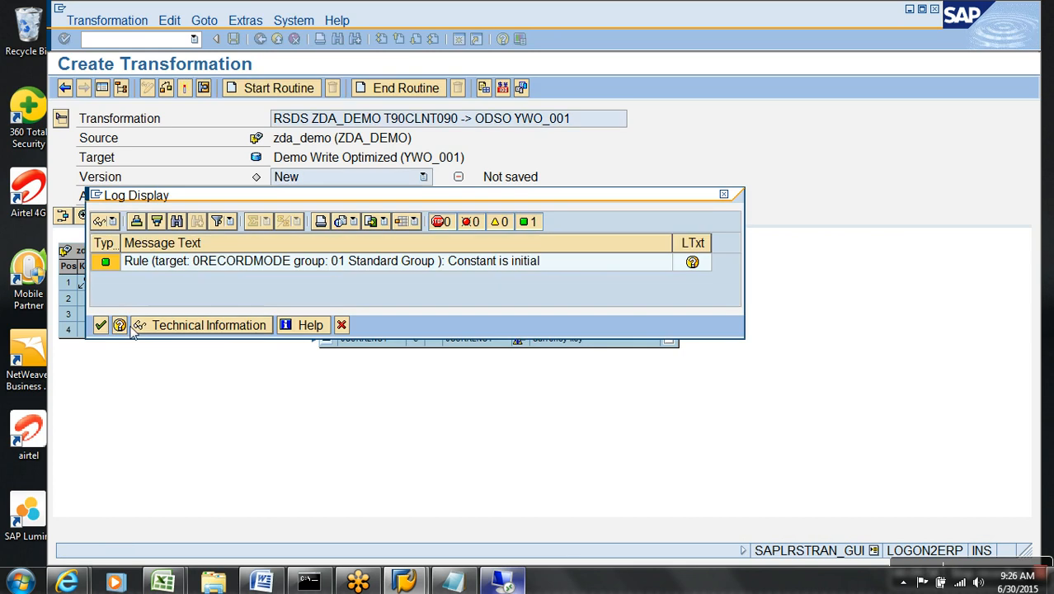
{"action": "left_click", "coordinate": [100, 325]}
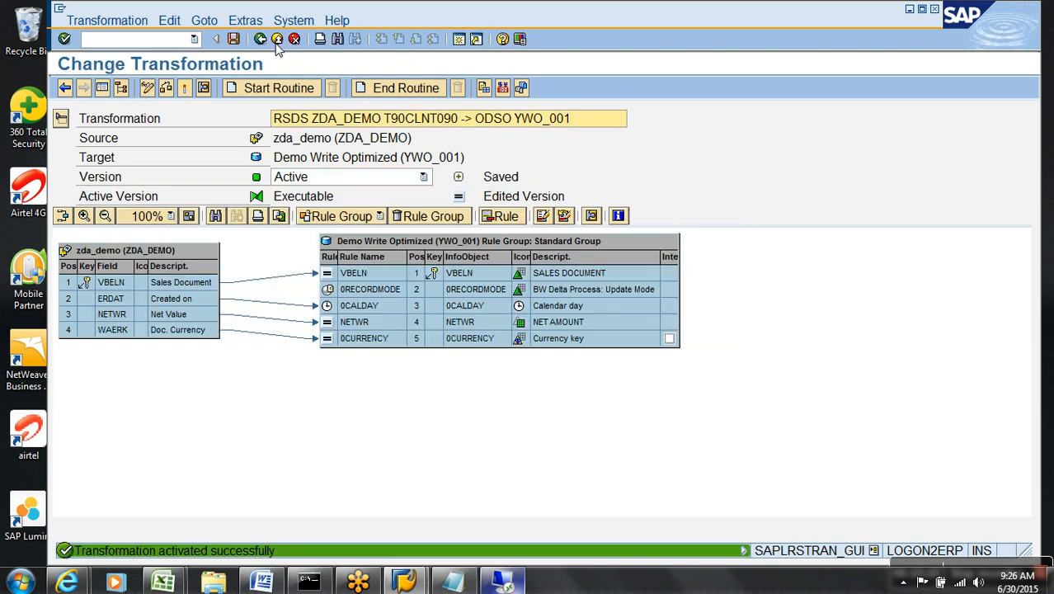
{"action": "left_click", "coordinate": [277, 44]}
Create InfoPackage NJBSDA for zda_demo and start the load immediately.
{"action": "right_click", "coordinate": [318, 381]}
{"action": "left_click", "coordinate": [383, 349]}
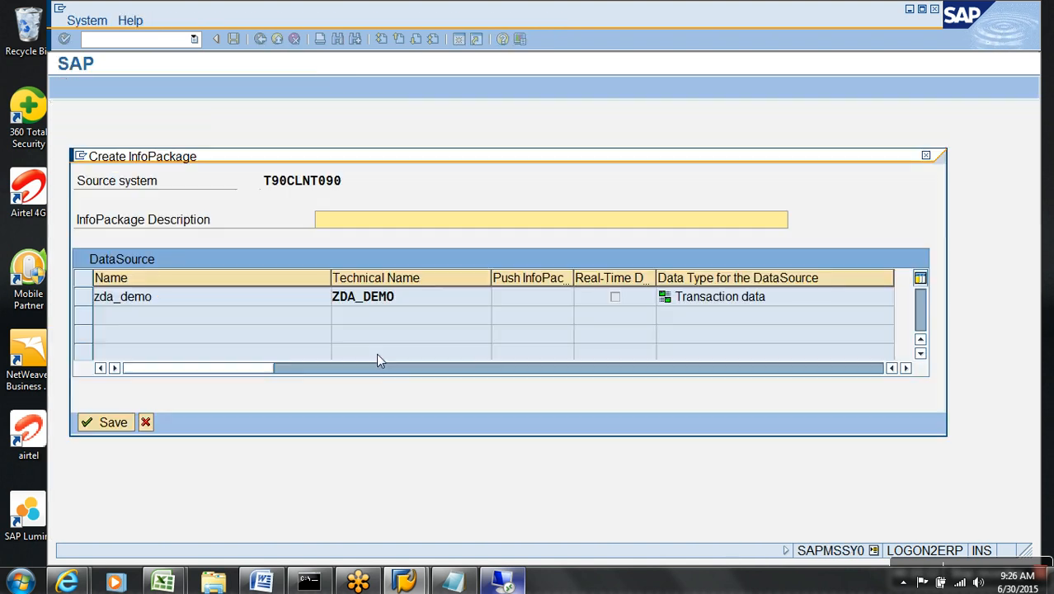
{"action": "type", "text": "NJBSDA"}
{"action": "key", "text": "Return"}
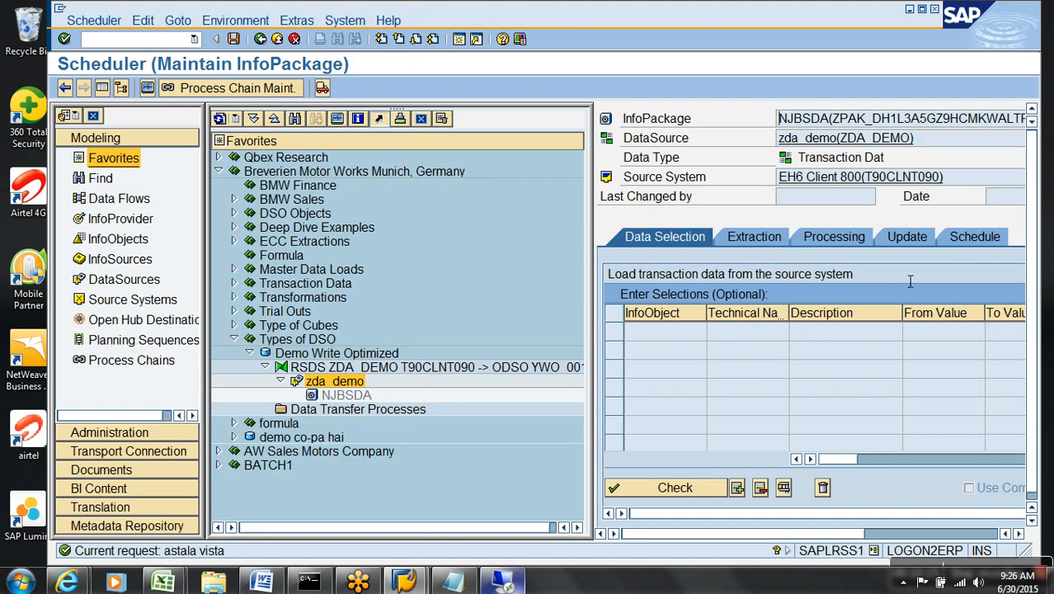
{"action": "left_click", "coordinate": [970, 239]}
{"action": "left_click", "coordinate": [699, 410]}
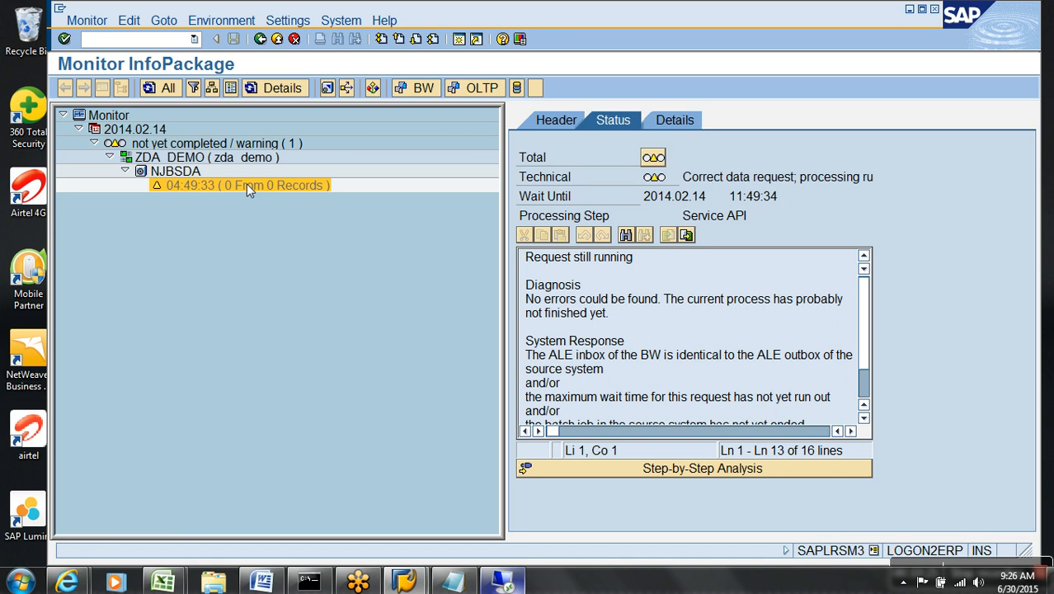
Refresh the load monitor until all 14 records arrive, then go back.
{"action": "double_click", "coordinate": [202, 187]}
{"action": "double_click", "coordinate": [195, 190]}
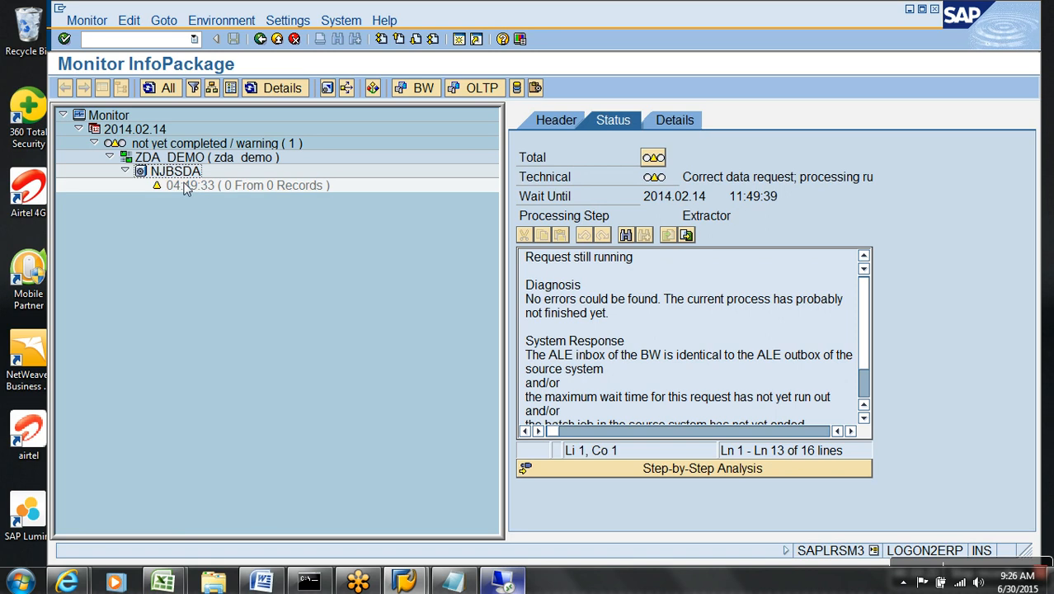
{"action": "left_click", "coordinate": [173, 171]}
{"action": "left_click", "coordinate": [201, 187]}
{"action": "left_click", "coordinate": [177, 171]}
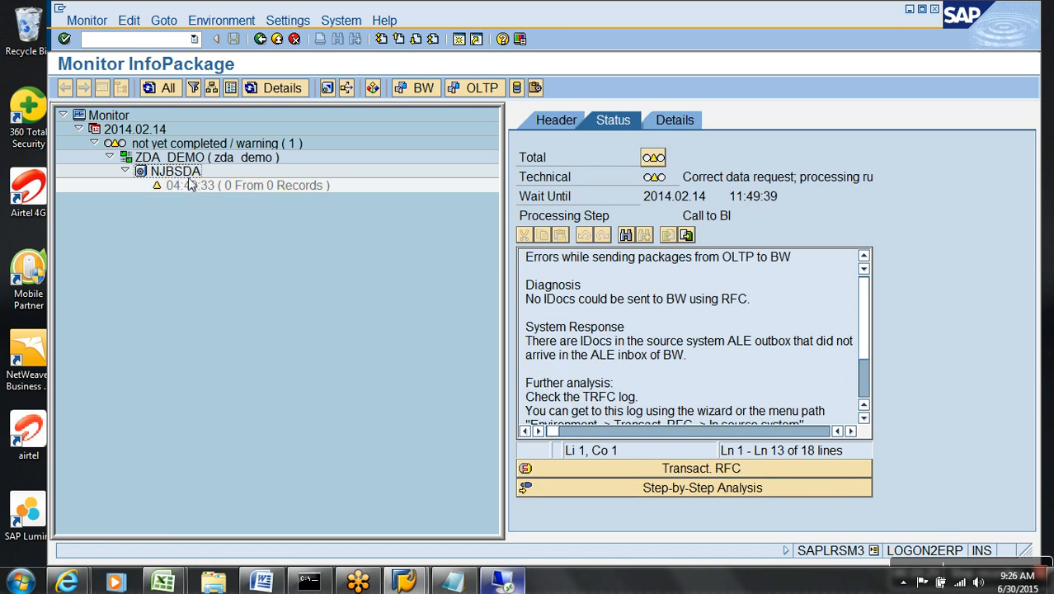
{"action": "left_click", "coordinate": [186, 189]}
{"action": "left_click", "coordinate": [172, 173]}
{"action": "left_click", "coordinate": [191, 187]}
{"action": "left_click", "coordinate": [176, 172]}
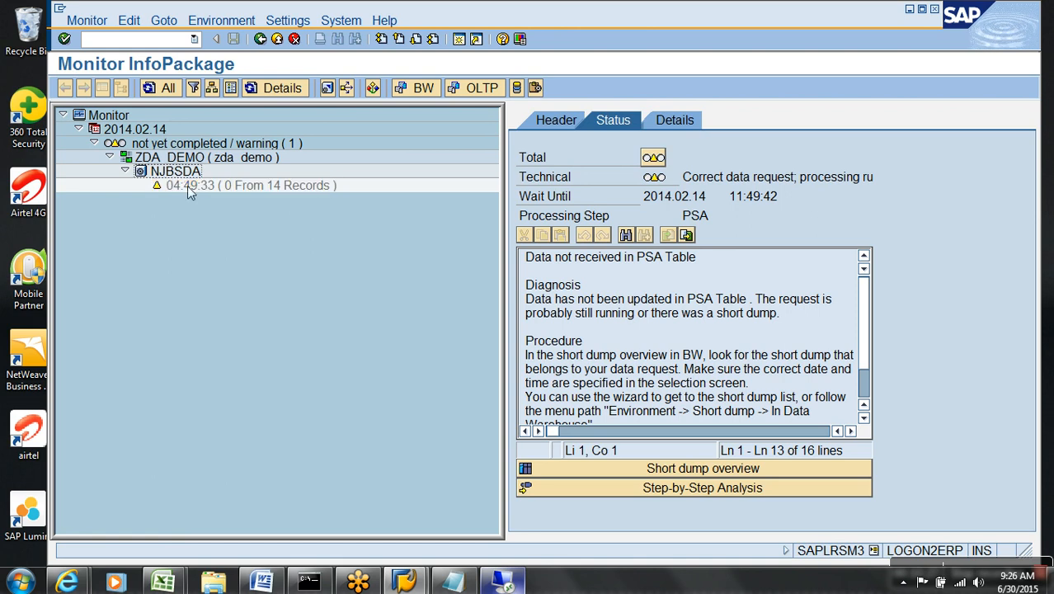
{"action": "left_click", "coordinate": [188, 187]}
{"action": "left_click", "coordinate": [277, 38]}
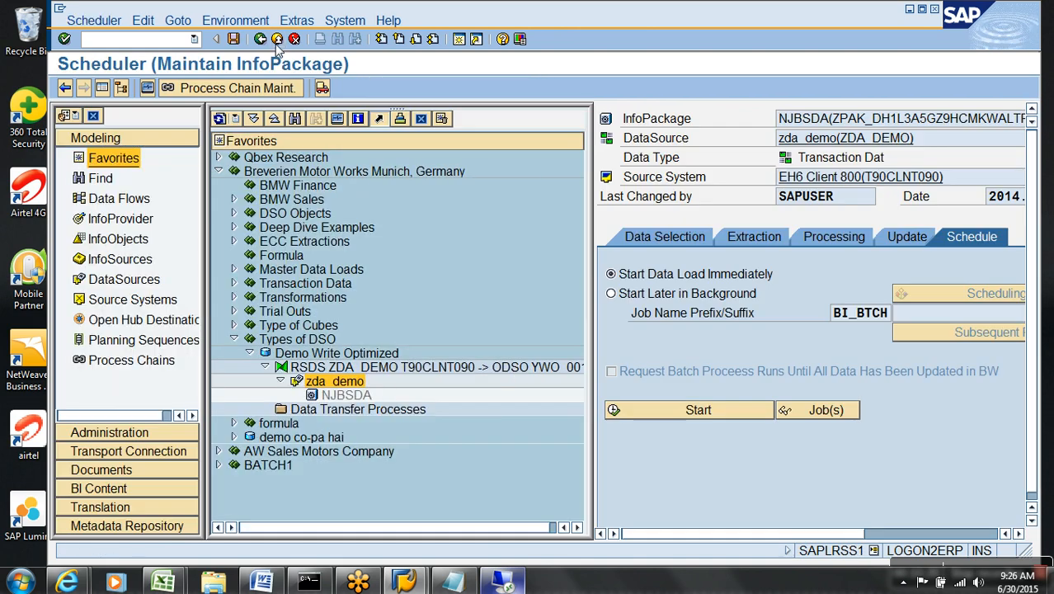
Create a new DTP from ZDA_DEMO into YWO_001 under Data Transfer Processes.
{"action": "right_click", "coordinate": [387, 412]}
{"action": "left_click", "coordinate": [417, 415]}
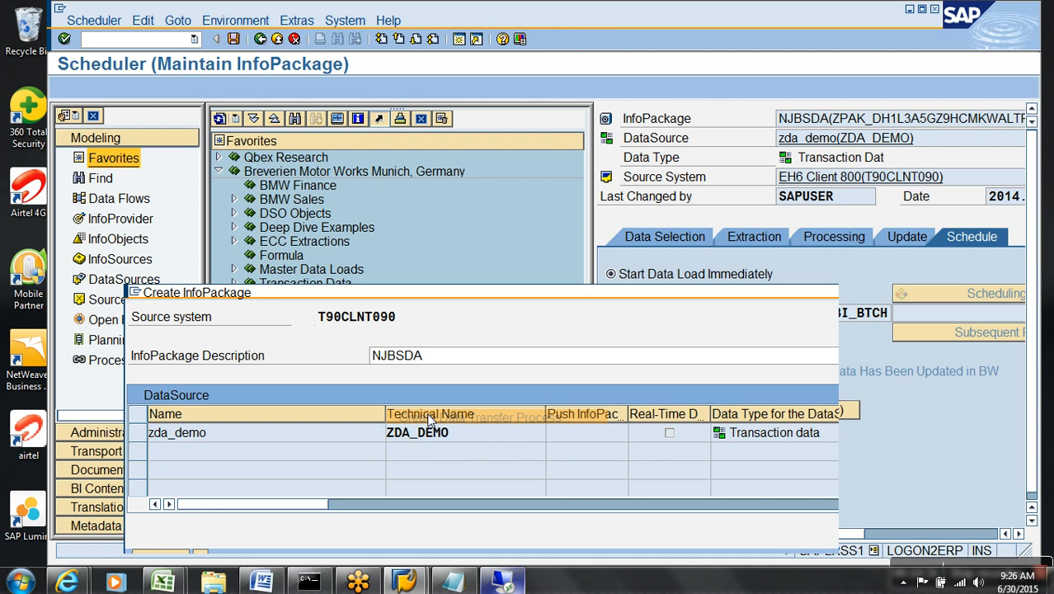
{"action": "key", "text": "Return"}
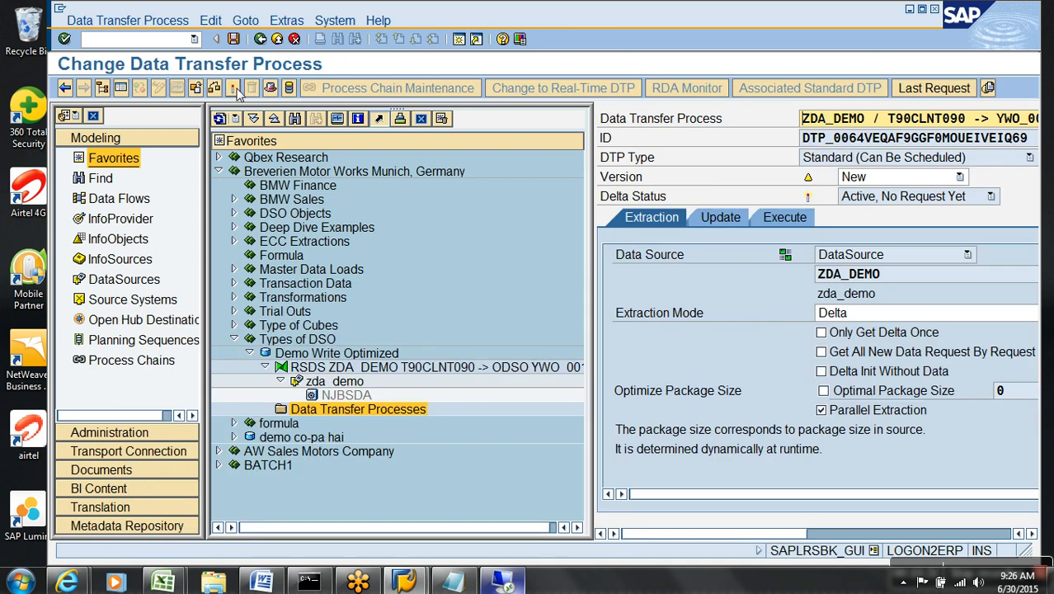
Activate the new DTP and execute it.
{"action": "left_click", "coordinate": [235, 89]}
{"action": "left_click", "coordinate": [120, 87]}
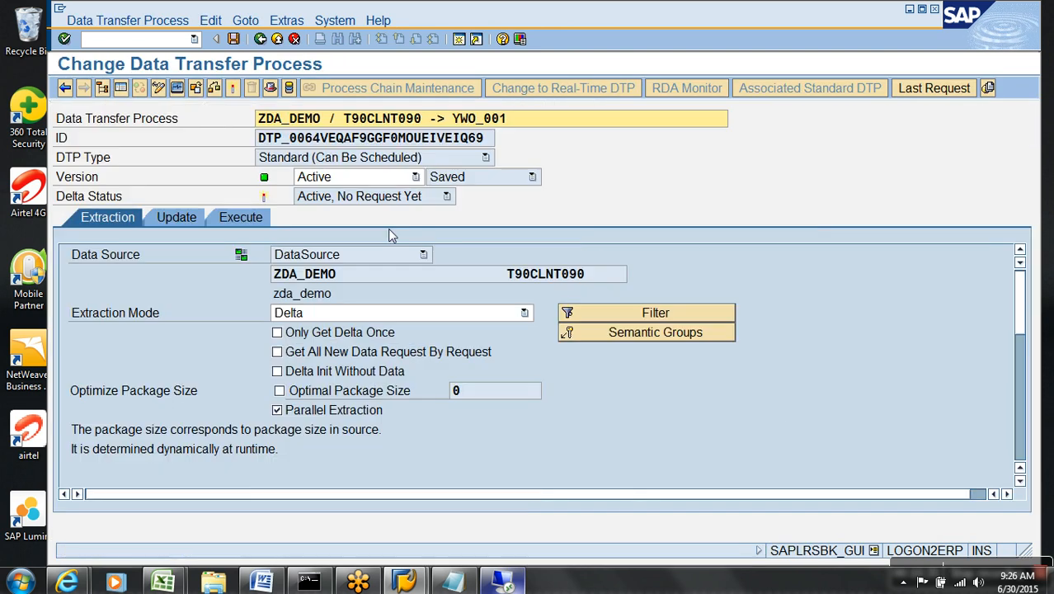
{"action": "left_click", "coordinate": [252, 219]}
{"action": "left_click", "coordinate": [631, 396]}
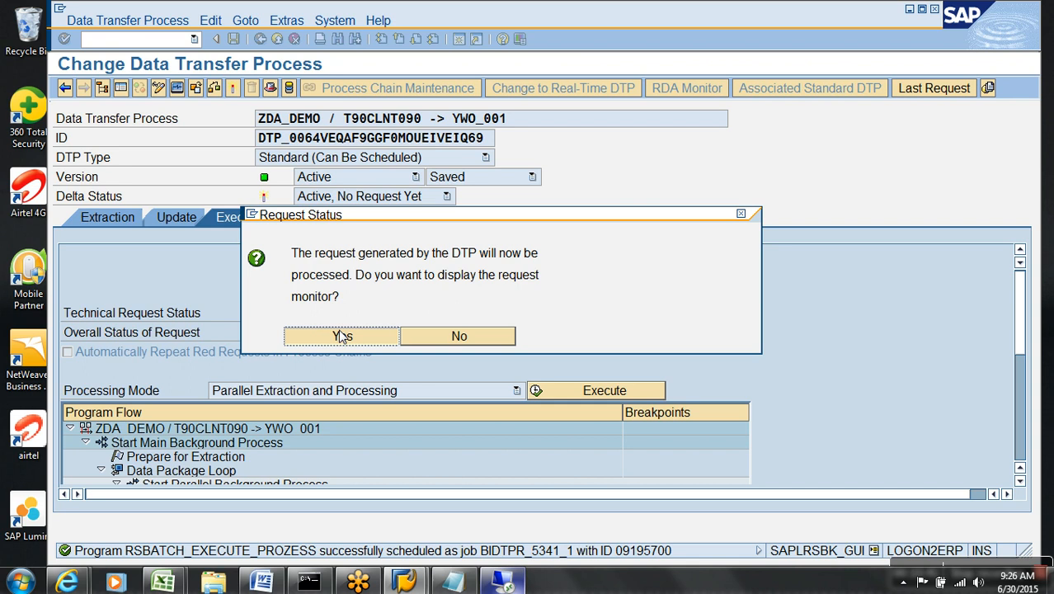
Monitor request 5341, refreshing until every processing step shows green.
{"action": "left_click", "coordinate": [340, 335]}
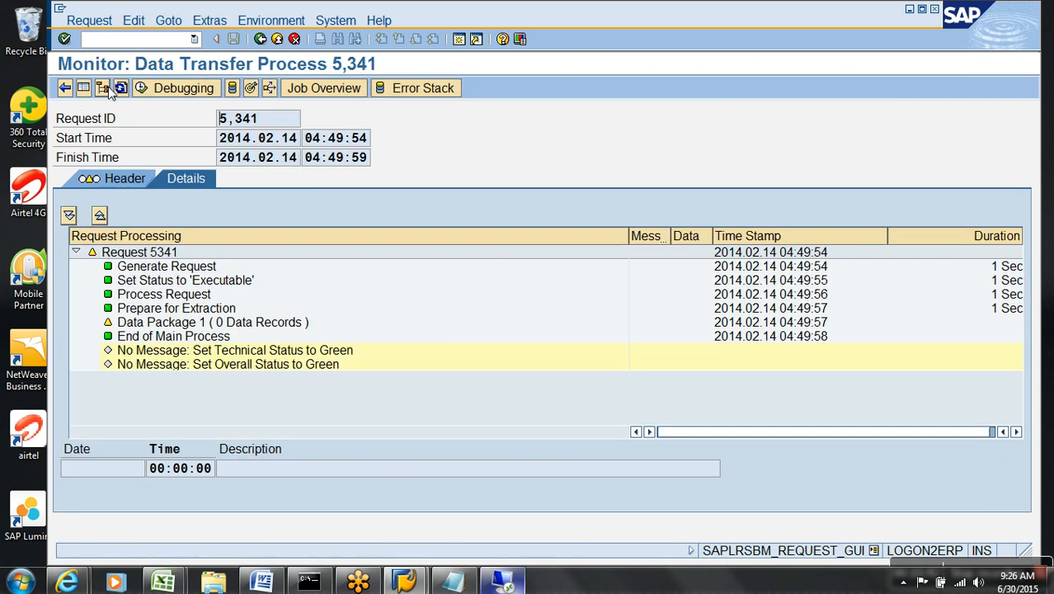
{"action": "left_click", "coordinate": [121, 88]}
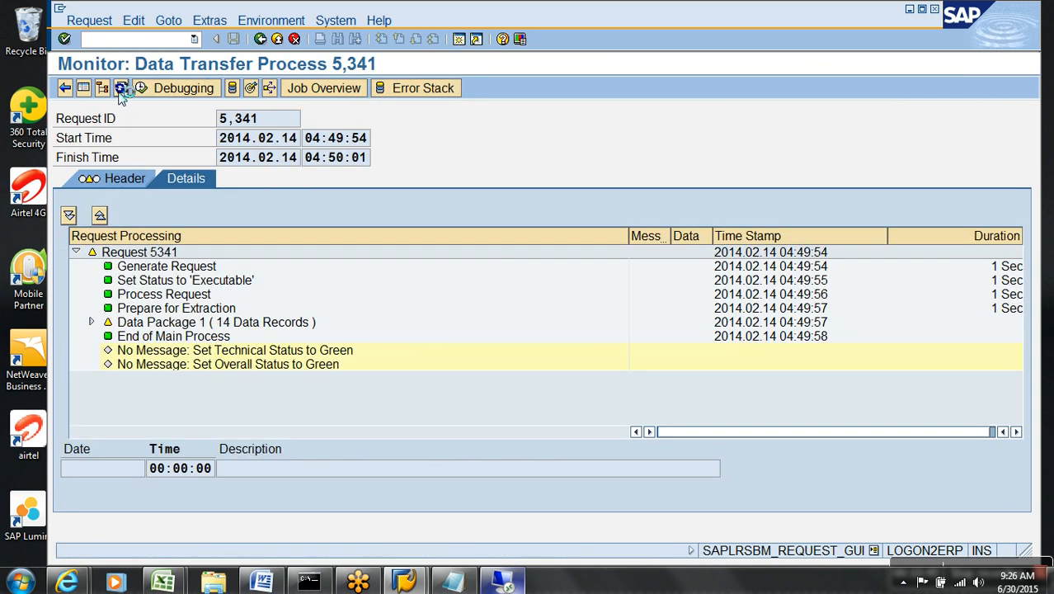
{"action": "left_click", "coordinate": [121, 89]}
{"action": "left_click", "coordinate": [121, 88]}
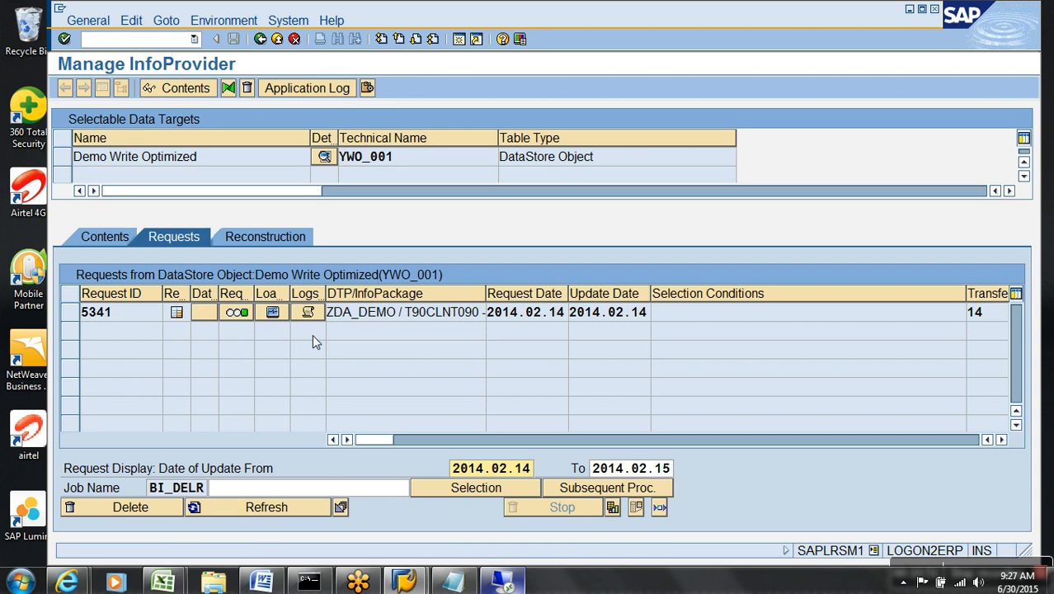
Display YWO_001's active data and review the request, data packet and record columns.
{"action": "left_click", "coordinate": [118, 241]}
{"action": "left_click", "coordinate": [368, 466]}
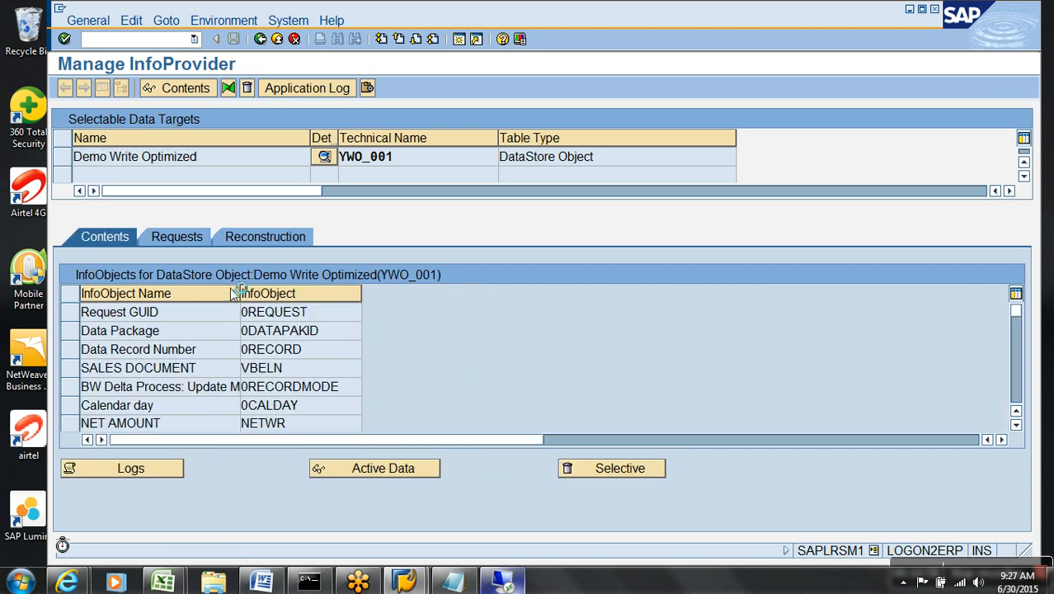
{"action": "left_click", "coordinate": [65, 89]}
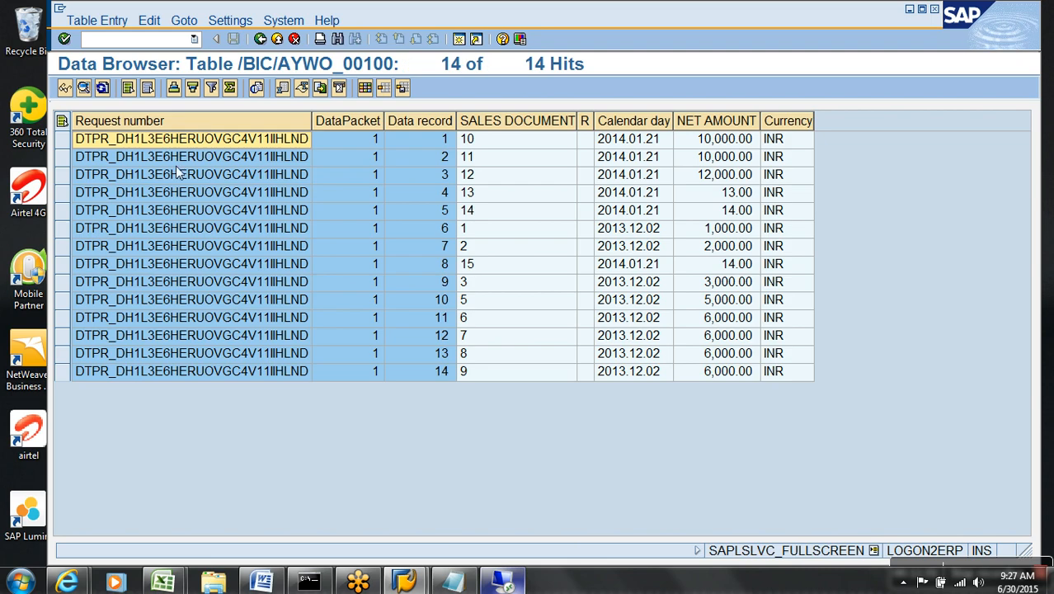
{"action": "left_click", "coordinate": [183, 130]}
{"action": "left_click_drag", "start_coordinate": [257, 128], "coordinate": [429, 124]}
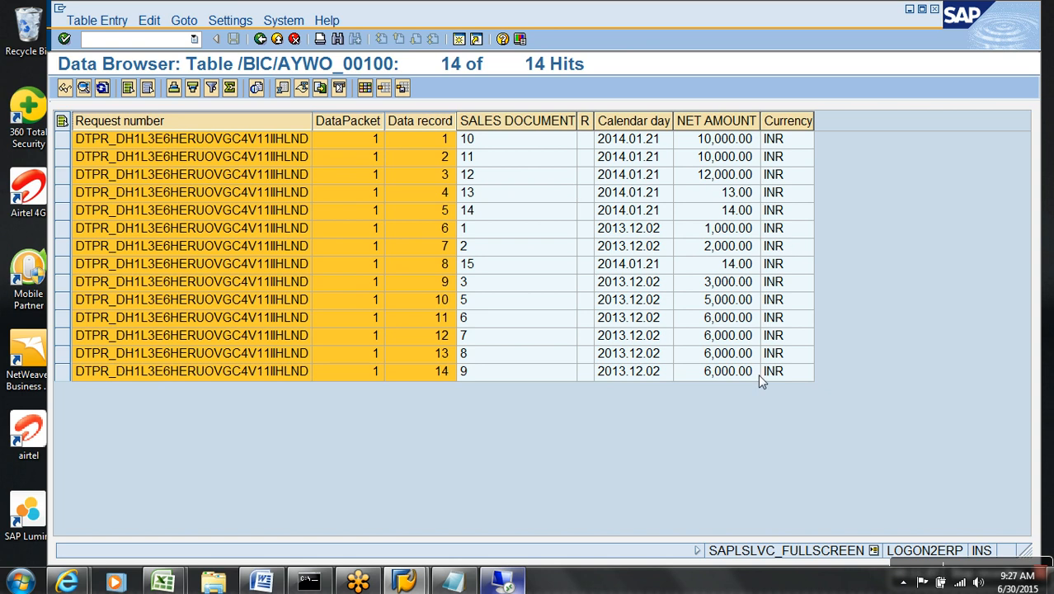
Back out through the DSO requests and DTP monitor to the modeling tree.
{"action": "left_click", "coordinate": [277, 38]}
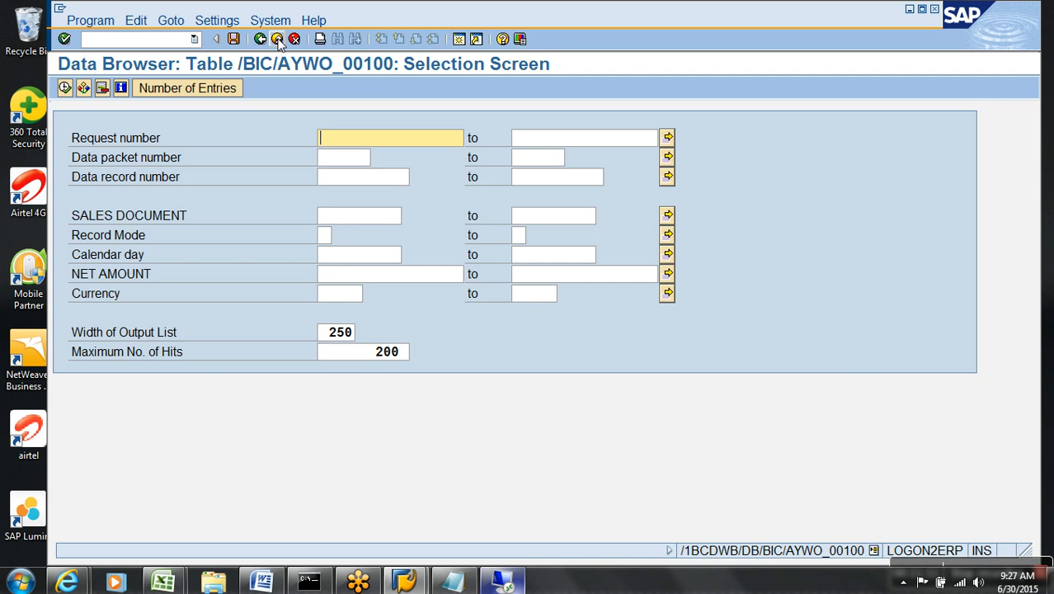
{"action": "left_click", "coordinate": [277, 39]}
{"action": "left_click", "coordinate": [172, 237]}
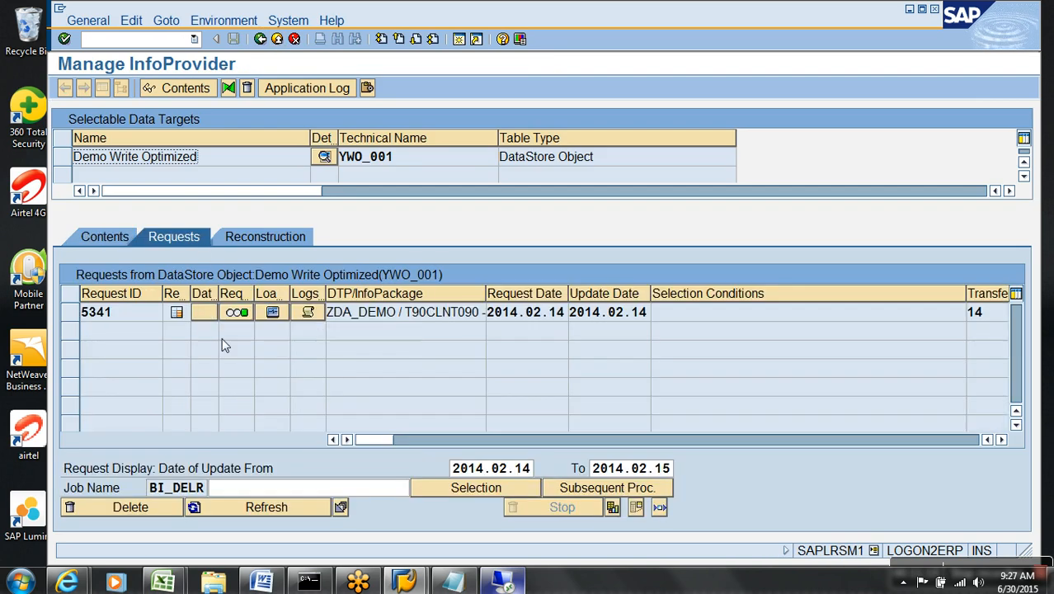
{"action": "left_click", "coordinate": [278, 40]}
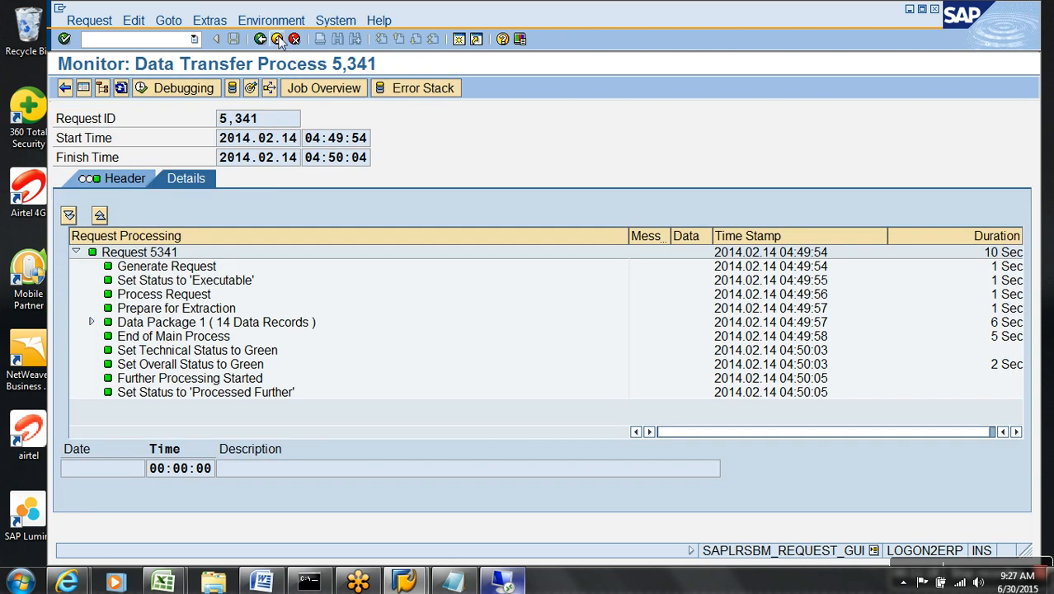
{"action": "left_click", "coordinate": [279, 40]}
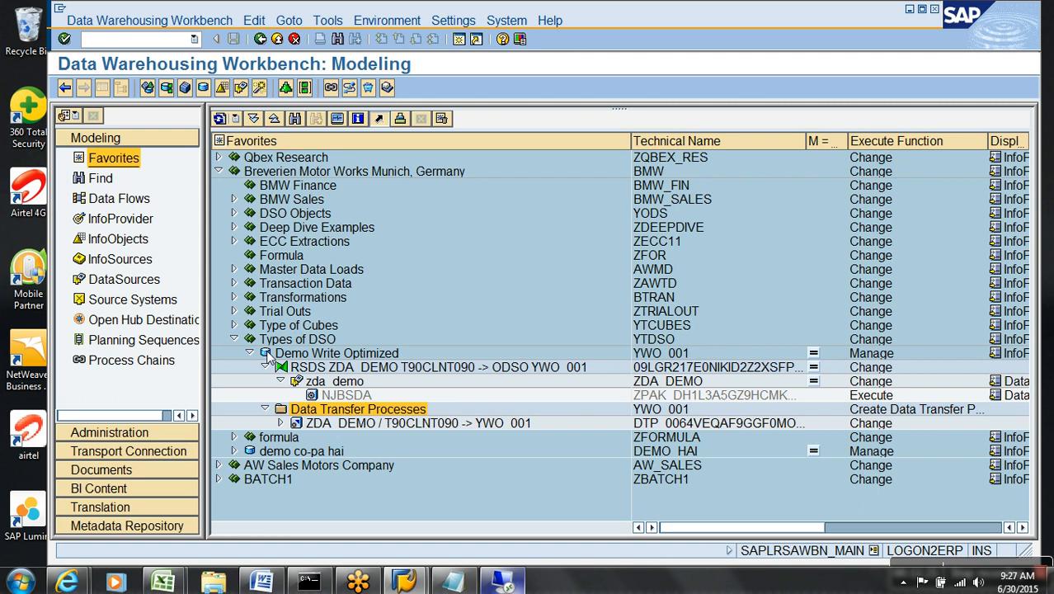
Create InfoCube YDWS_01, 'Demo Data Mart for Write optimized', under Types of DSO.
{"action": "left_click", "coordinate": [252, 353]}
{"action": "right_click", "coordinate": [300, 340]}
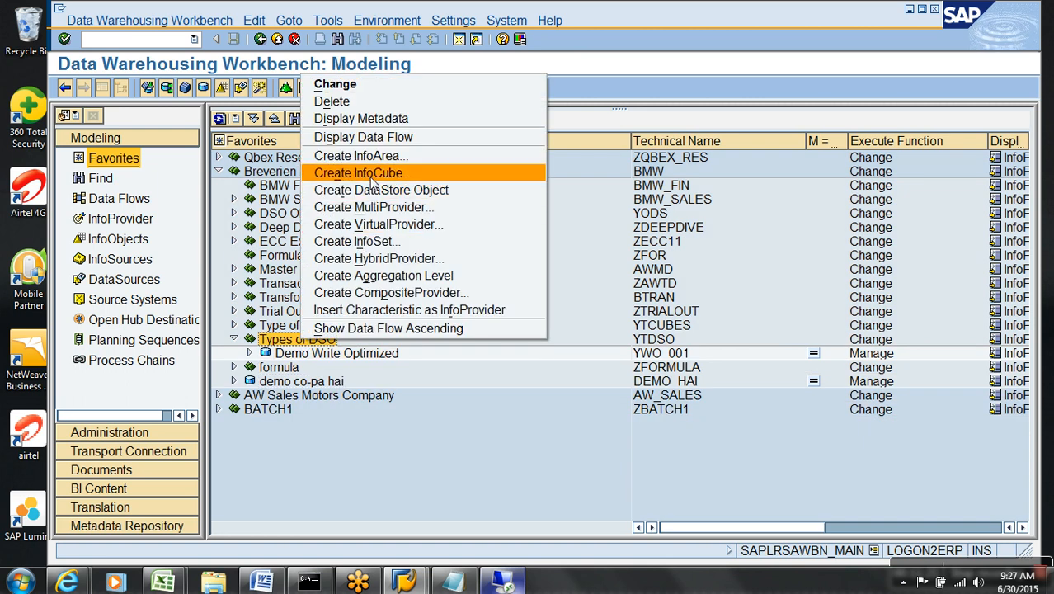
{"action": "left_click", "coordinate": [373, 178]}
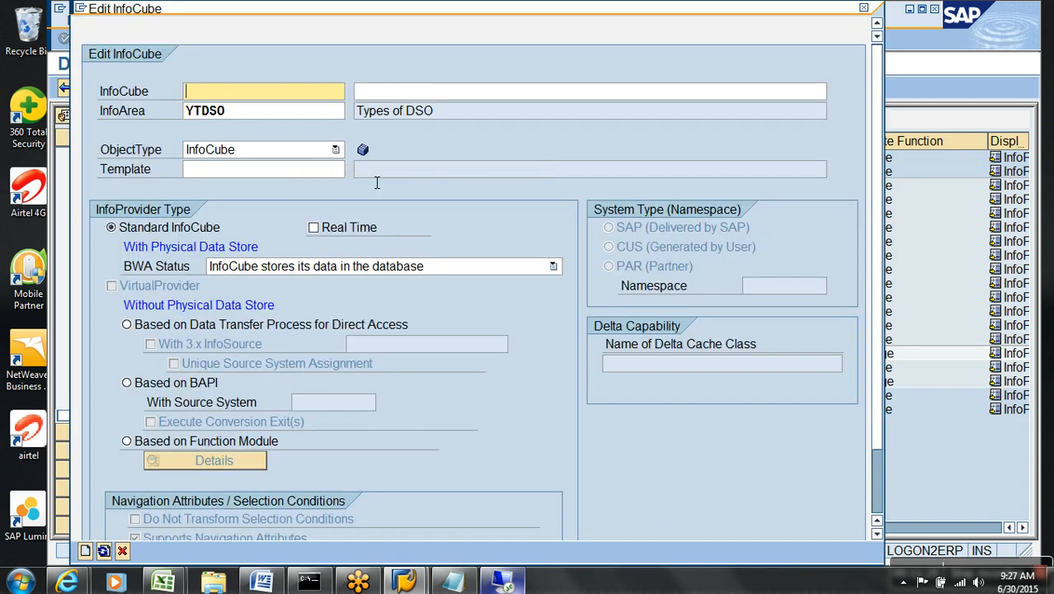
{"action": "type", "text": "YDWS_01"}
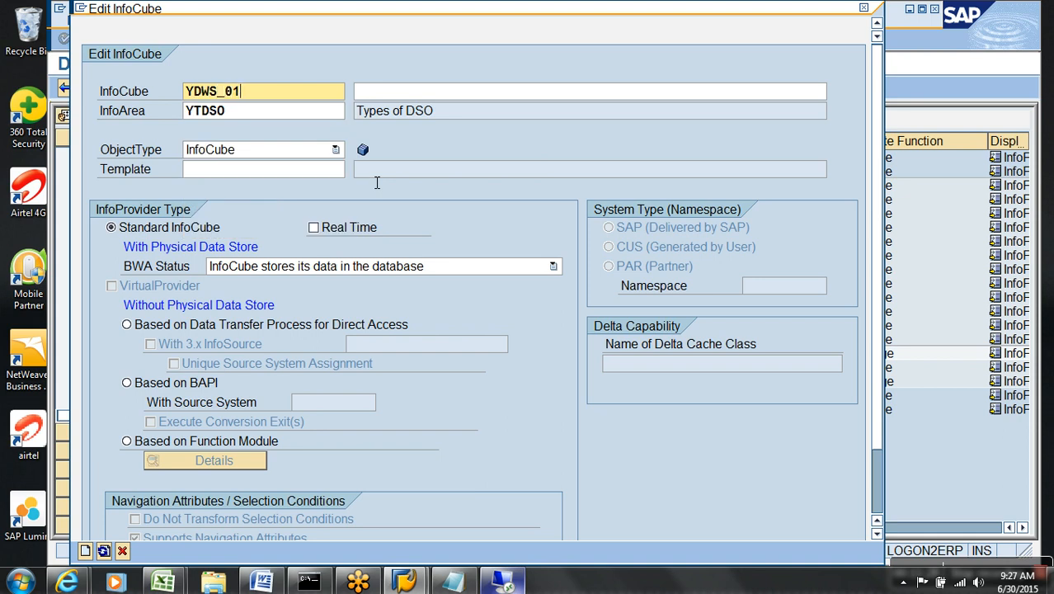
{"action": "key", "text": "Tab"}
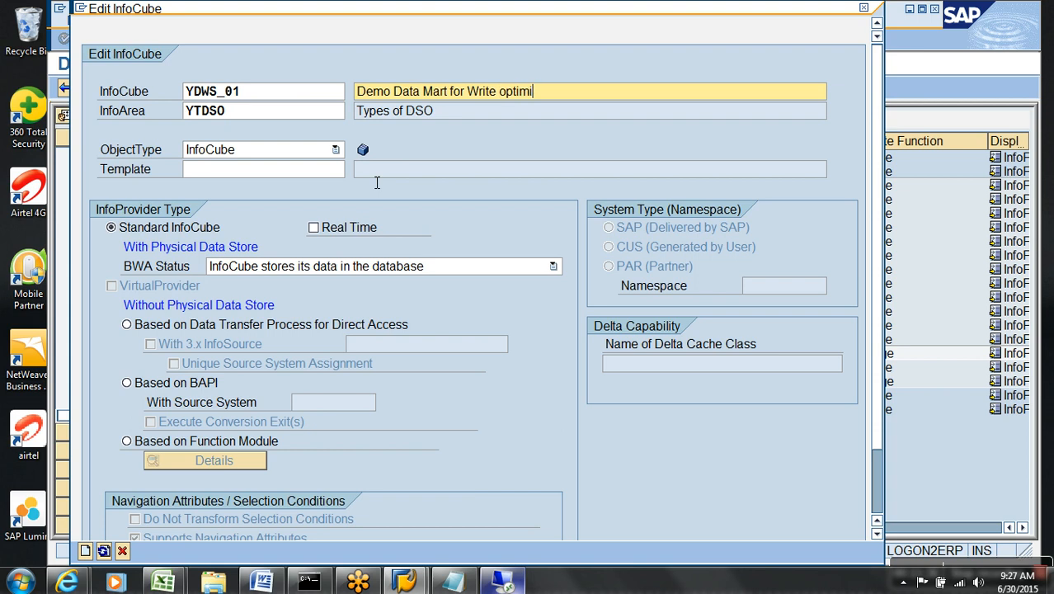
{"action": "key", "text": "Return"}
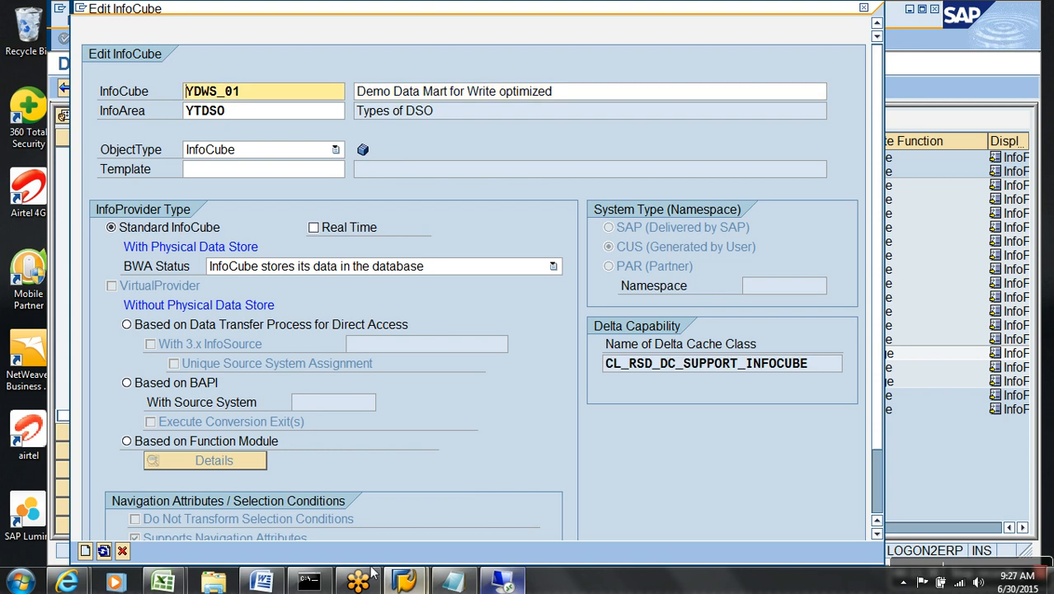
{"action": "left_click", "coordinate": [85, 551]}
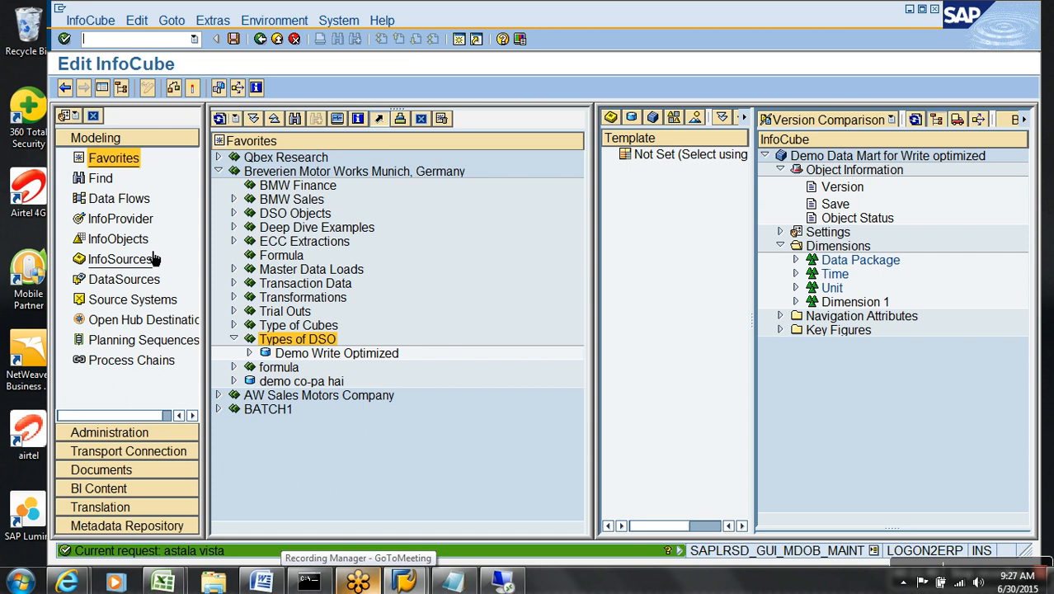
From template YWO_001, add SALES DOCUMENT to Dimension 1, Calendar day to Time, NET AMOUNT as key figure.
{"action": "left_click", "coordinate": [101, 87]}
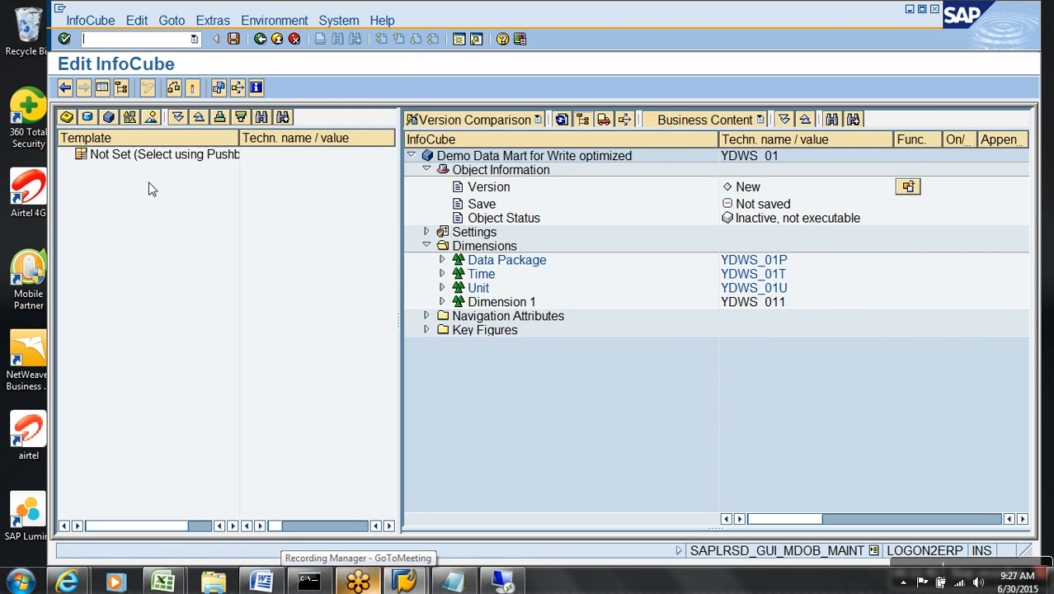
{"action": "left_click", "coordinate": [85, 118]}
{"action": "double_click", "coordinate": [108, 156]}
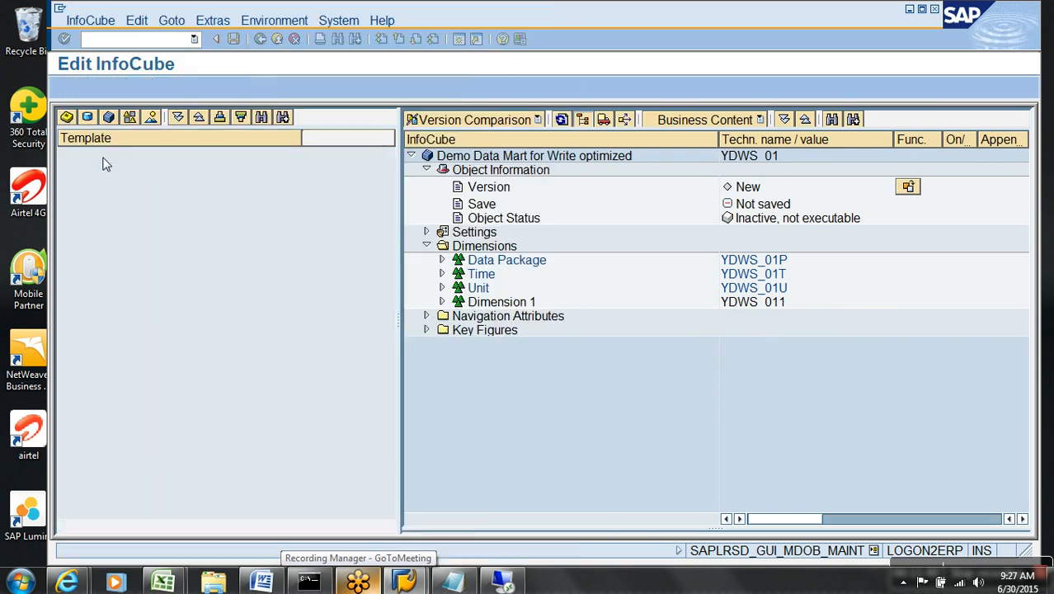
{"action": "left_click", "coordinate": [80, 168]}
{"action": "left_click_drag", "start_coordinate": [173, 182], "coordinate": [405, 302]}
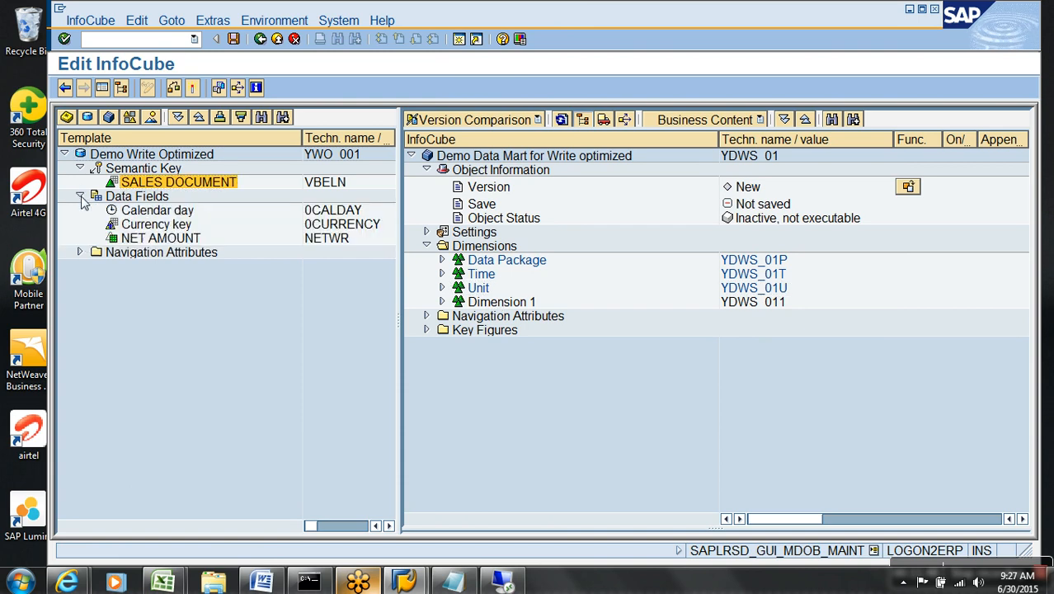
{"action": "left_click", "coordinate": [80, 196]}
{"action": "left_click_drag", "start_coordinate": [183, 211], "coordinate": [456, 273]}
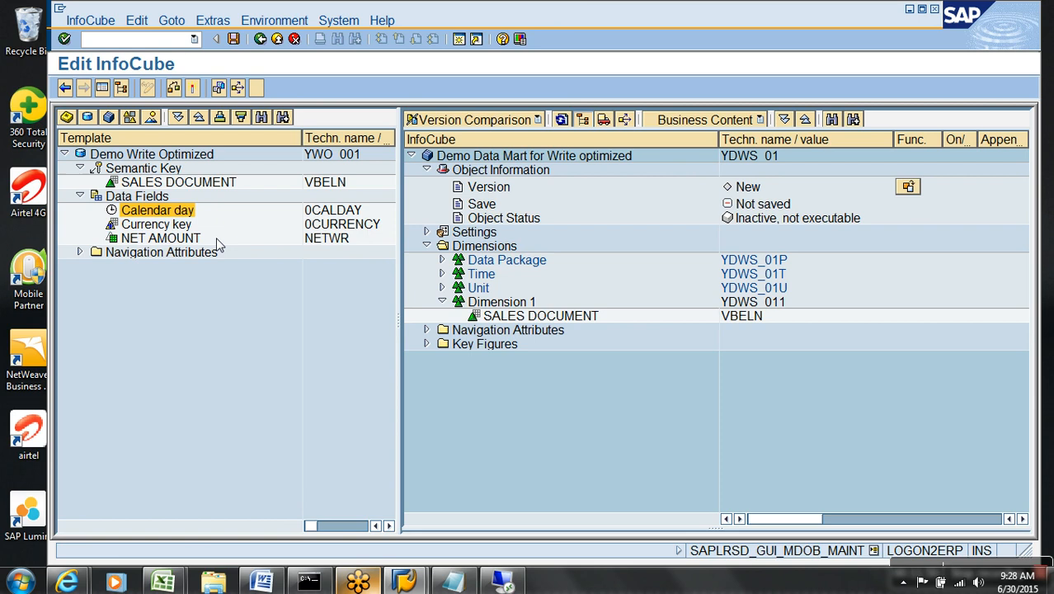
{"action": "left_click_drag", "start_coordinate": [179, 238], "coordinate": [472, 347]}
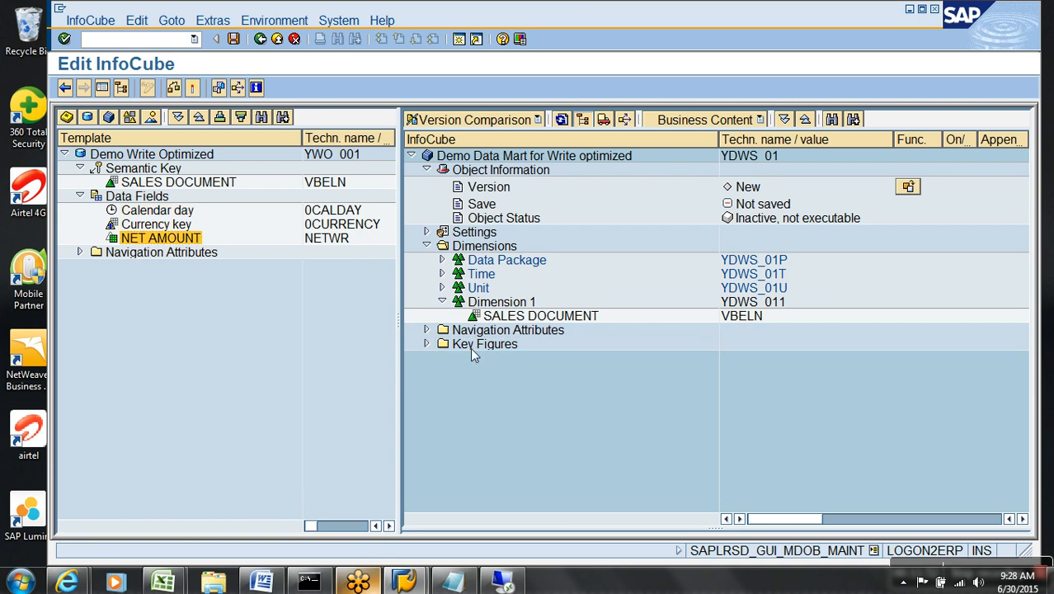
Activate the InfoCube and select it in the modeling tree.
{"action": "left_click", "coordinate": [193, 87]}
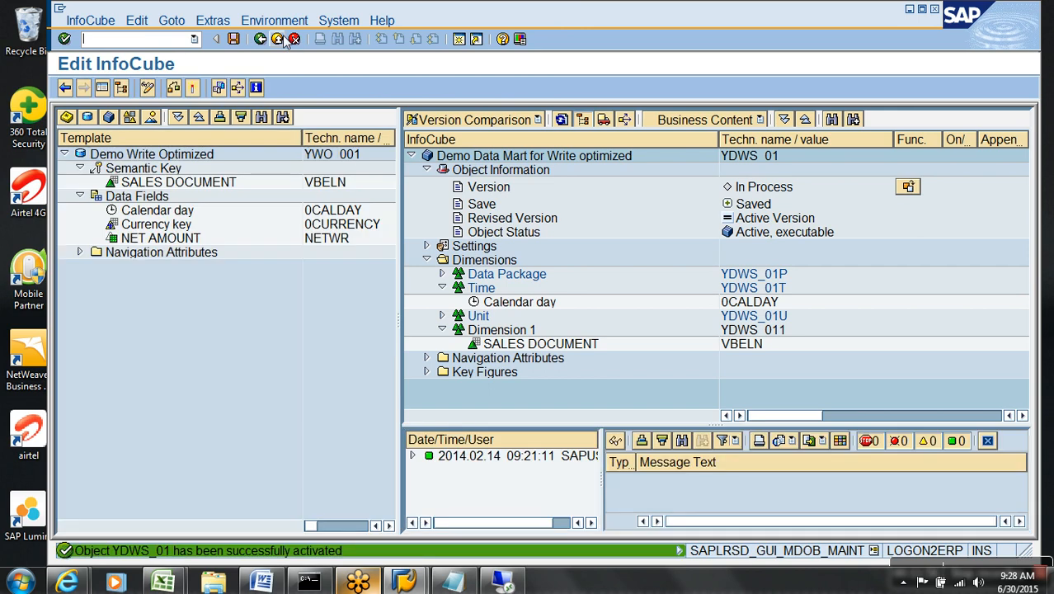
{"action": "left_click", "coordinate": [278, 39]}
{"action": "left_click", "coordinate": [439, 355]}
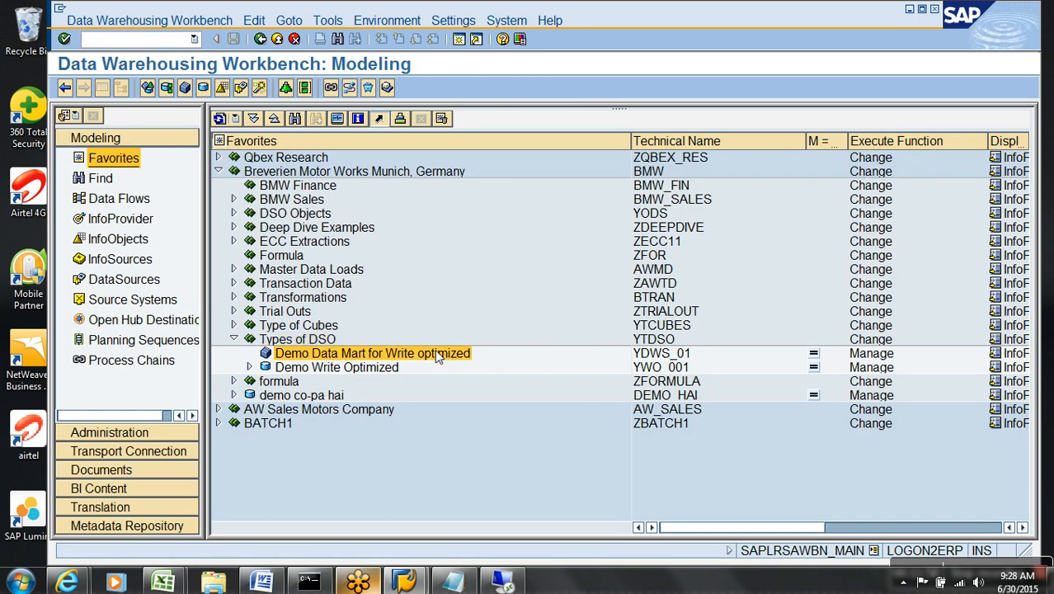
Start a transformation into YDWS_01 with DataStore Object as source type.
{"action": "right_click", "coordinate": [440, 355]}
{"action": "left_click", "coordinate": [518, 467]}
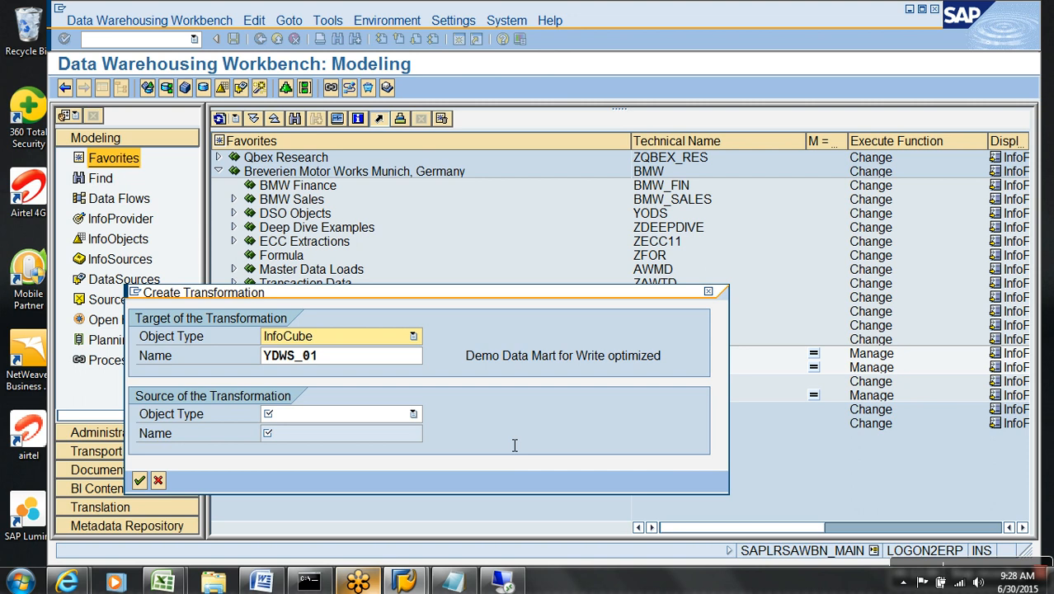
{"action": "left_click", "coordinate": [404, 414]}
{"action": "left_click", "coordinate": [315, 455]}
Enter source YWO_001, correcting the name, and confirm the source and target.
{"action": "left_click", "coordinate": [321, 436]}
{"action": "type", "text": "ZDA_DEMO"}
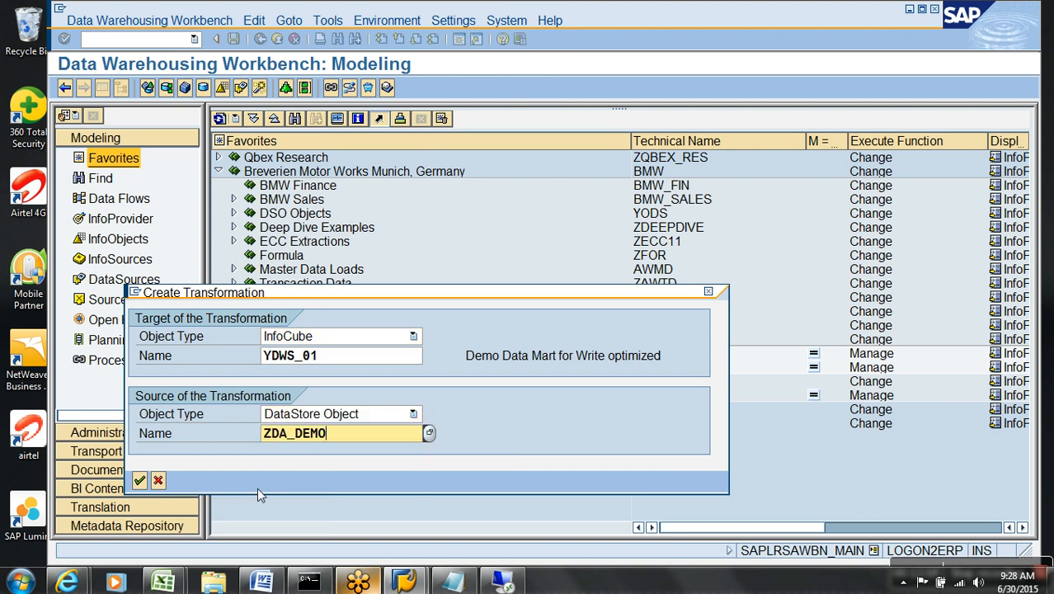
{"action": "key", "text": "BackSpace"}
{"action": "key", "text": "BackSpace"}
{"action": "key", "text": "BackSpace"}
{"action": "key", "text": "BackSpace"}
{"action": "key", "text": "BackSpace"}
{"action": "key", "text": "BackSpace"}
{"action": "key", "text": "BackSpace"}
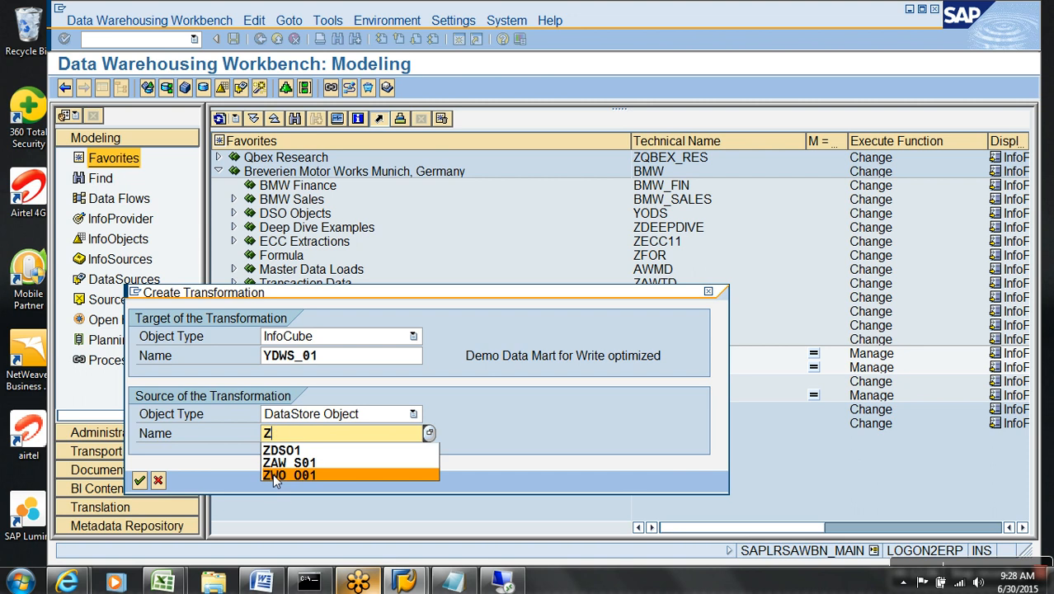
{"action": "key", "text": "BackSpace"}
{"action": "type", "text": "yw"}
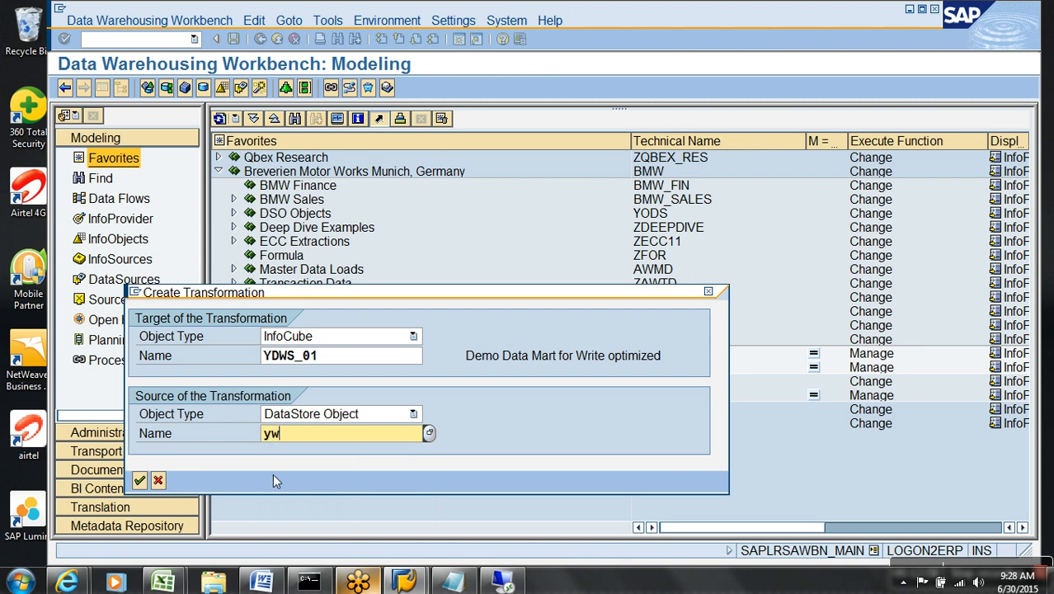
{"action": "type", "text": "o_01"}
{"action": "key", "text": "Return"}
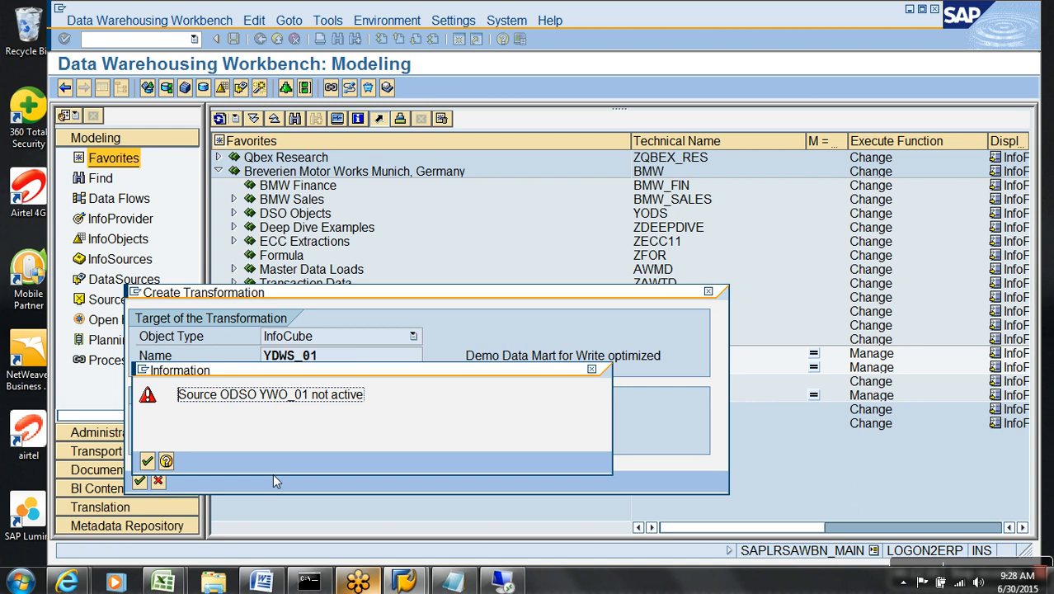
{"action": "key", "text": "Return"}
{"action": "left_click_drag", "start_coordinate": [353, 294], "coordinate": [412, 136]}
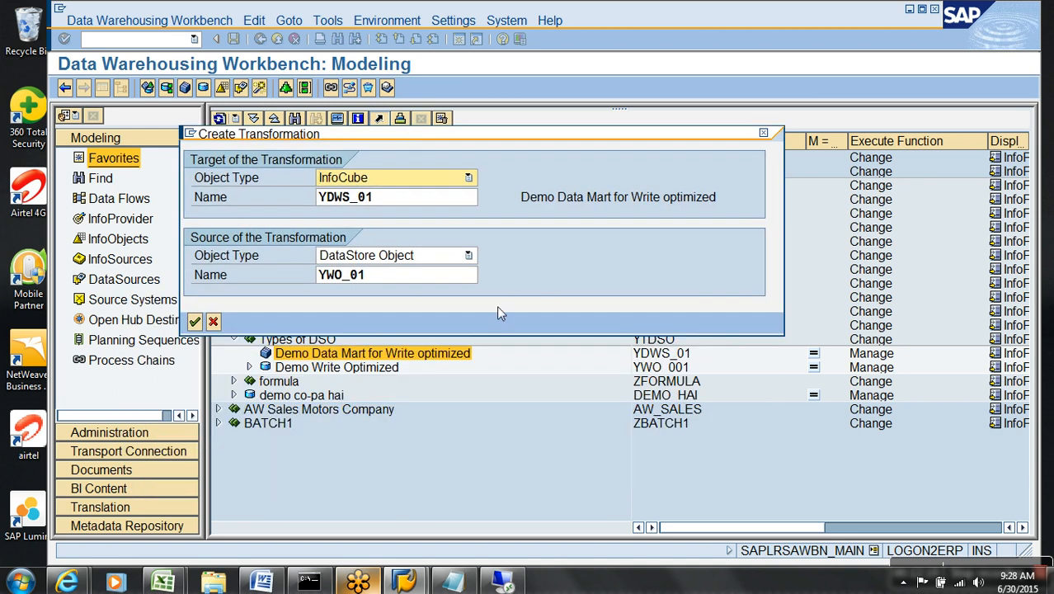
{"action": "left_click", "coordinate": [357, 281]}
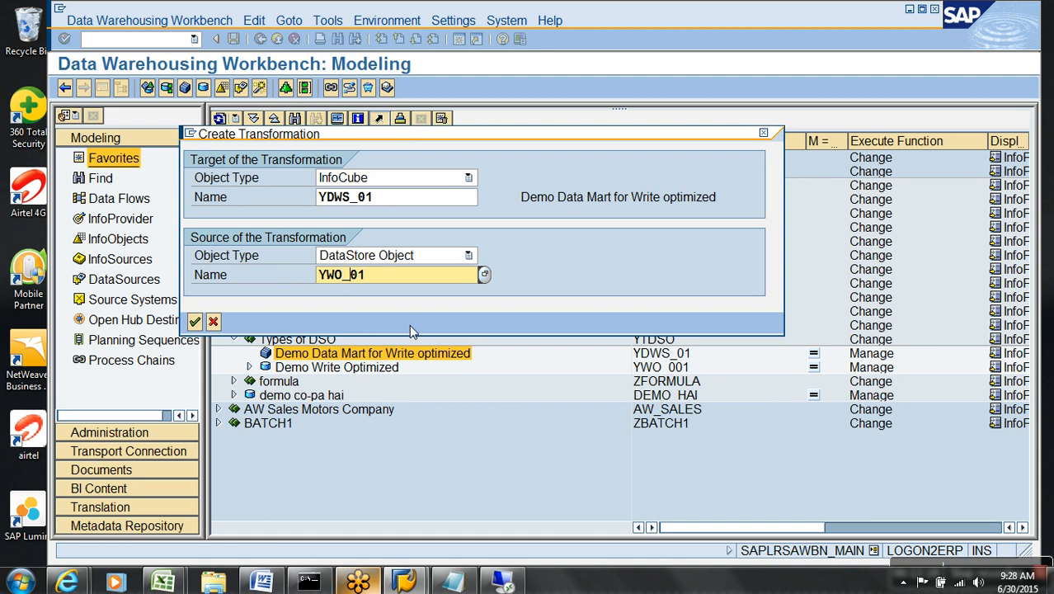
{"action": "key", "text": "Return"}
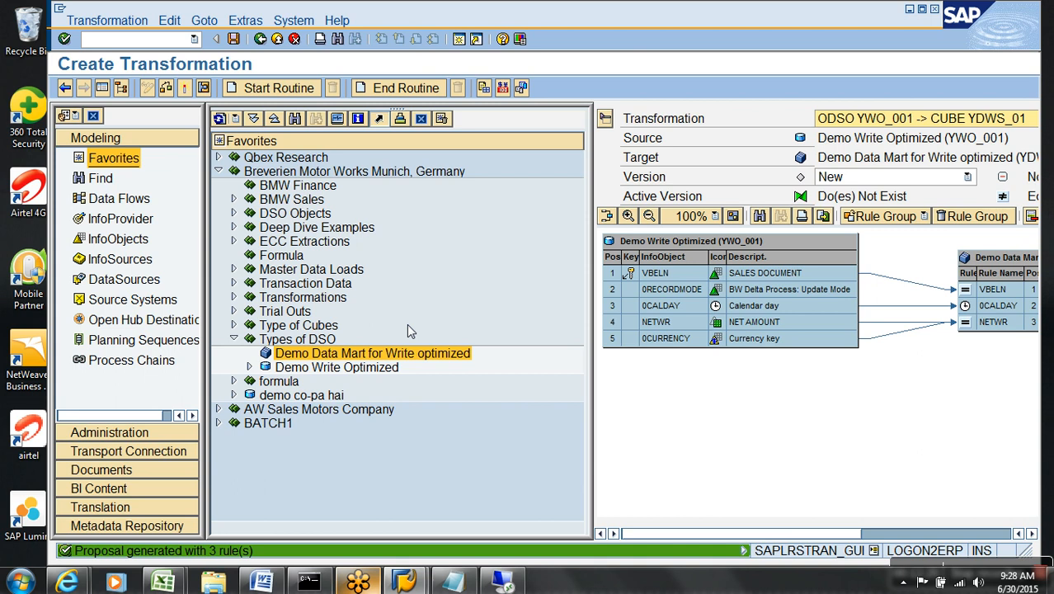
Check the transformation with its three proposed rules and return to the workbench.
{"action": "left_click", "coordinate": [119, 89]}
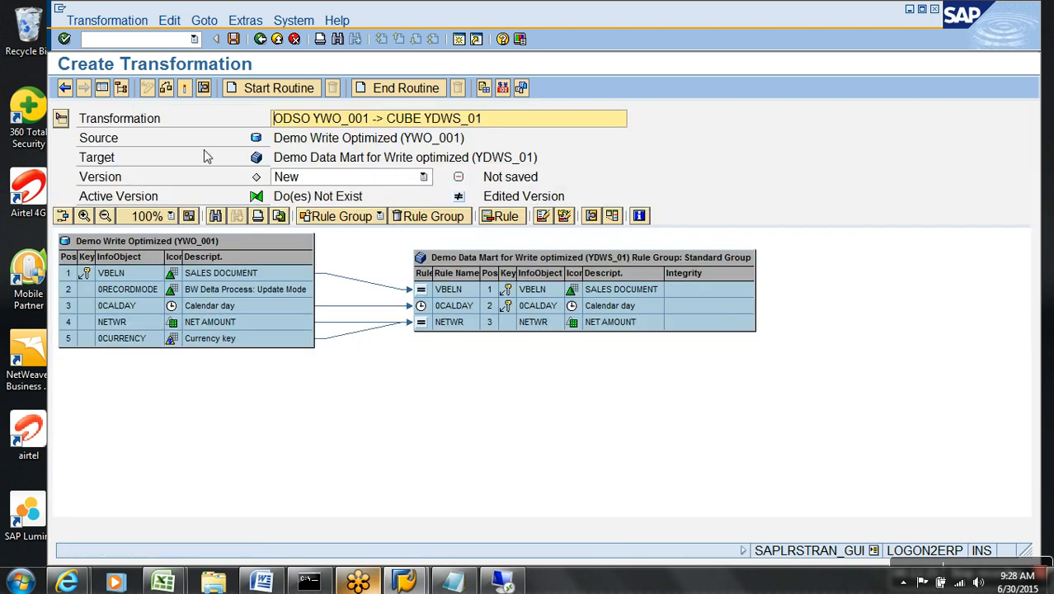
{"action": "left_click", "coordinate": [185, 89]}
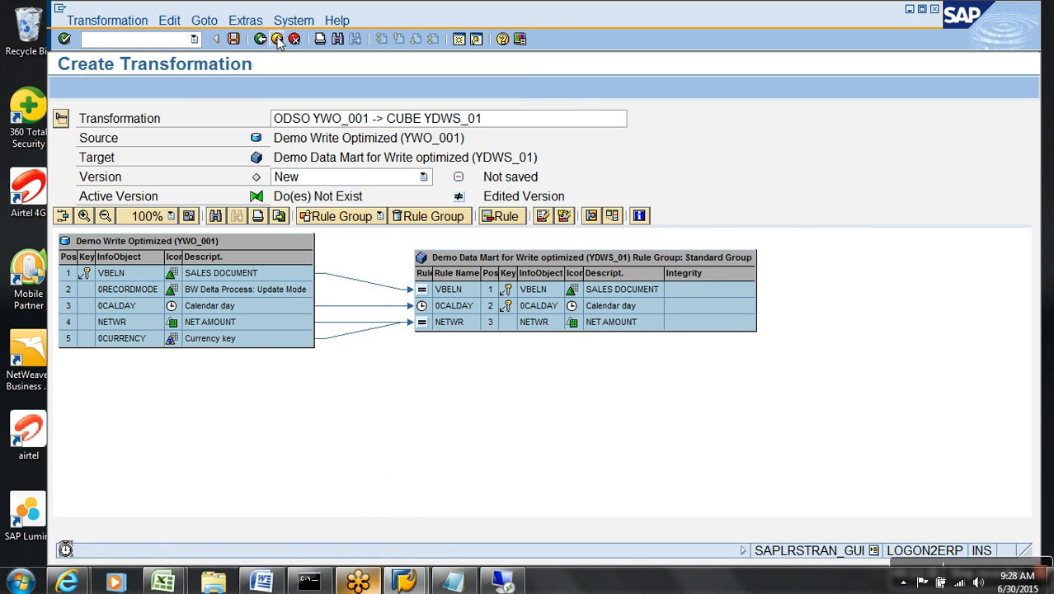
{"action": "left_click", "coordinate": [277, 39]}
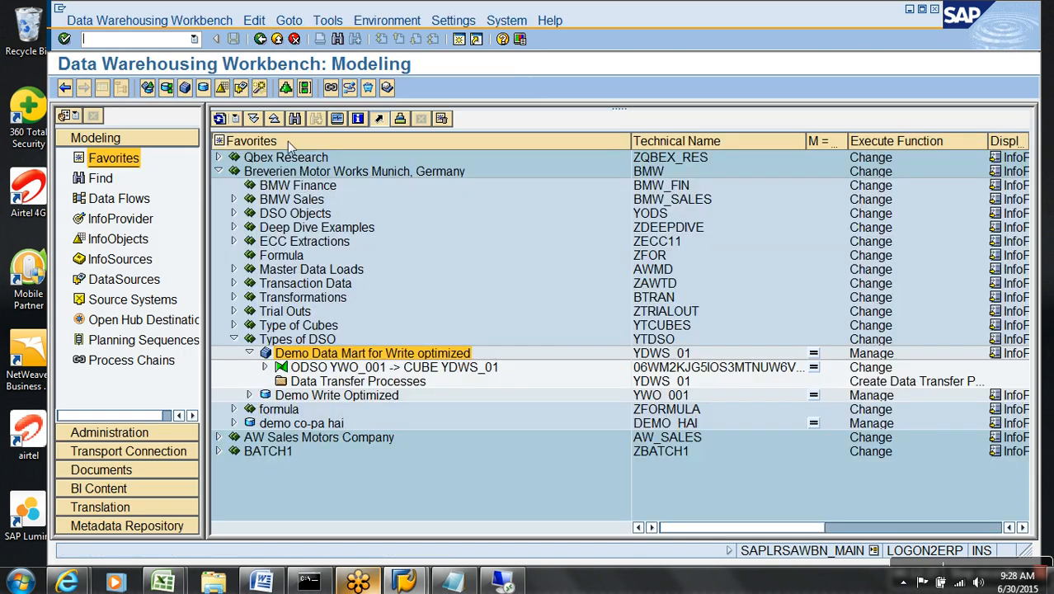
Create the DTP YWO_001 -> YDWS_01 under the new InfoCube, review its extraction settings, and activate it.
{"action": "right_click", "coordinate": [327, 384]}
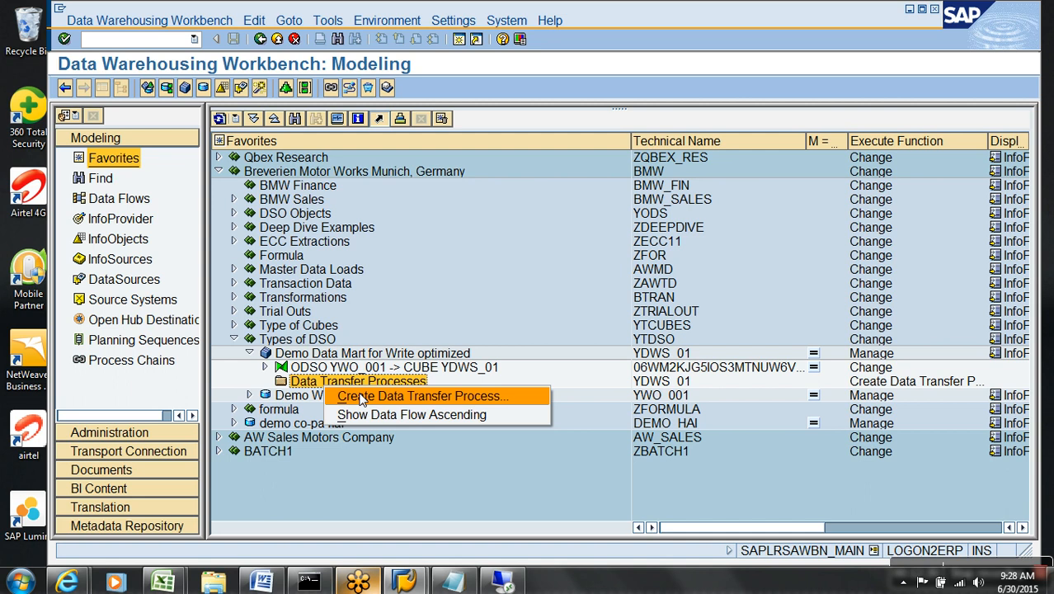
{"action": "left_click", "coordinate": [361, 398]}
{"action": "key", "text": "Return"}
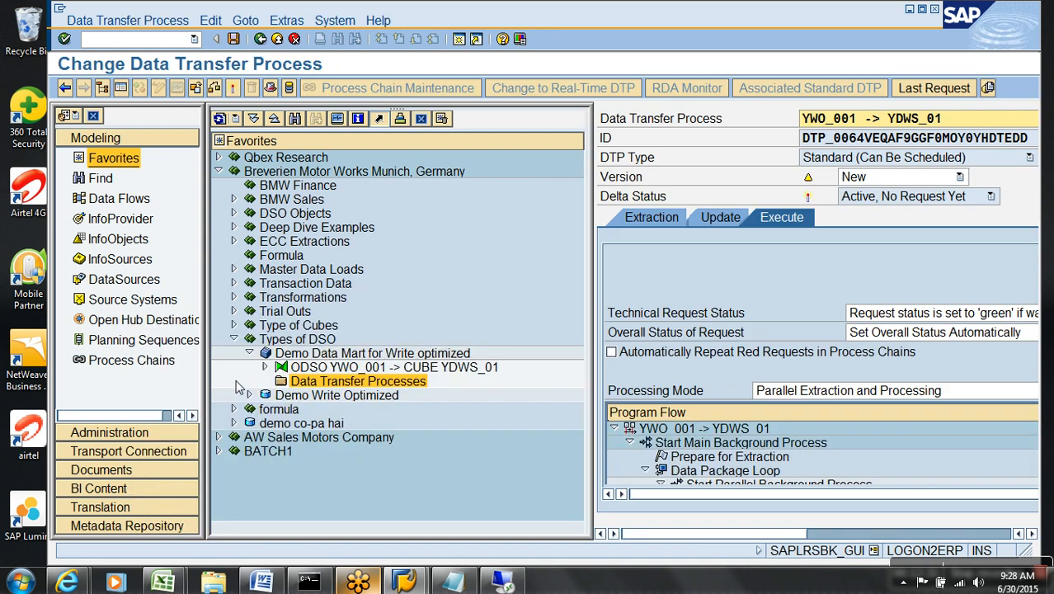
{"action": "left_click", "coordinate": [120, 88]}
{"action": "left_click", "coordinate": [113, 219]}
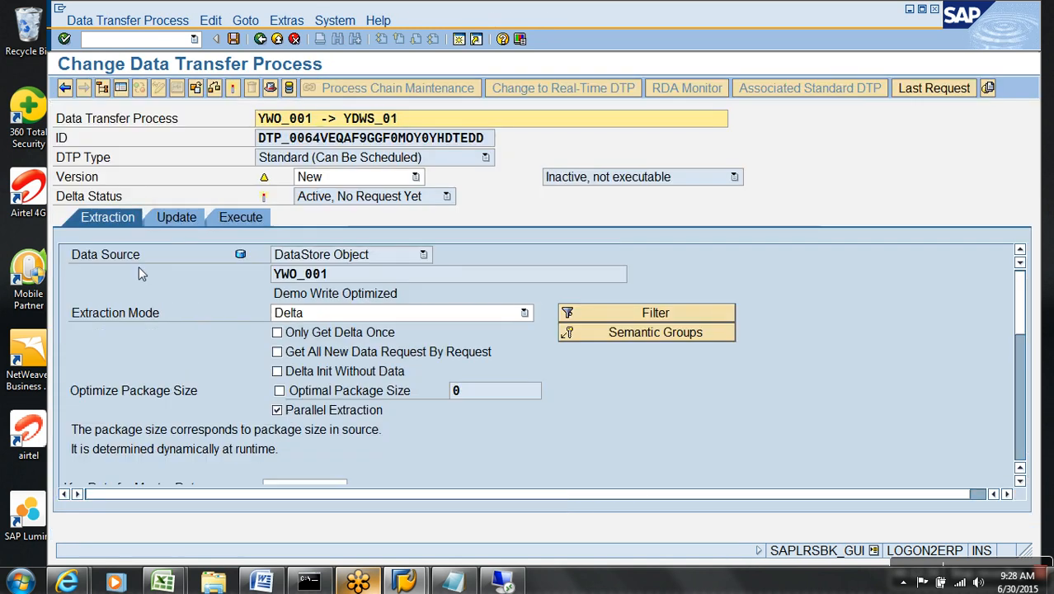
{"action": "left_click", "coordinate": [234, 89]}
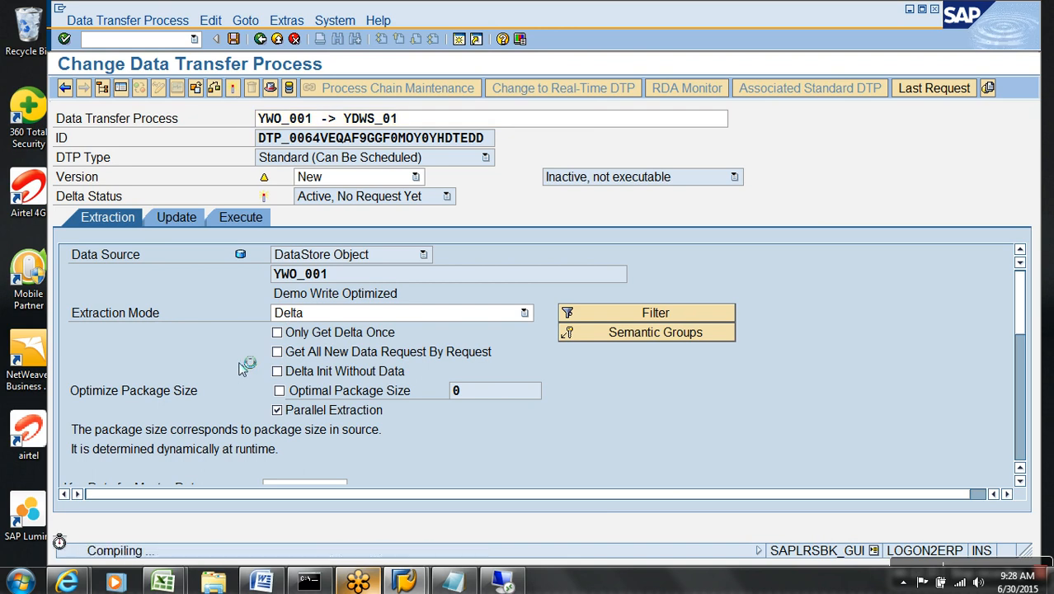
{"action": "left_click", "coordinate": [277, 39]}
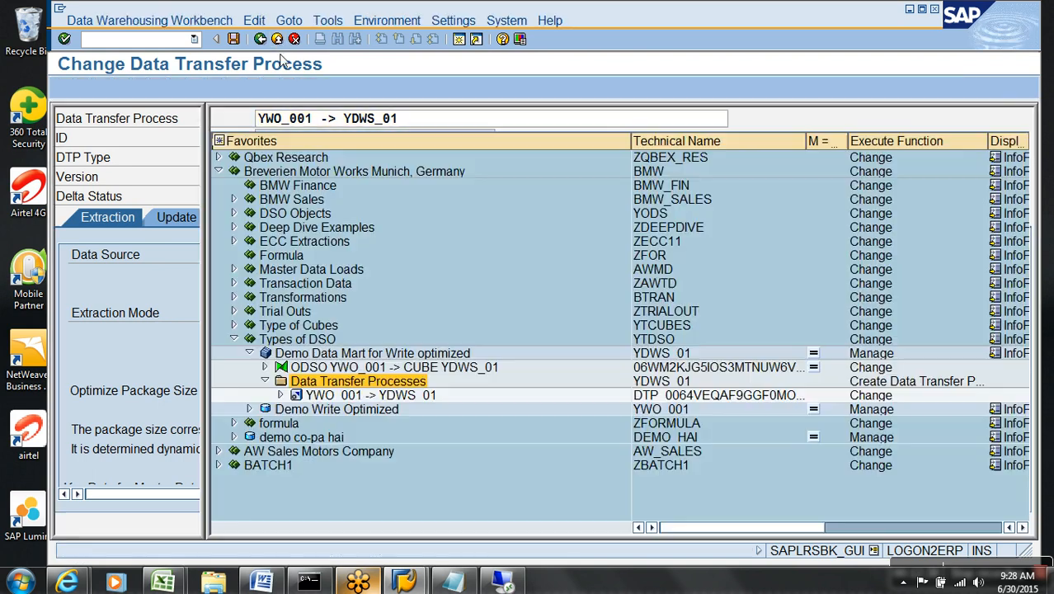
Open request management for the Demo Write Optimized DSO and copy request 5341's request number.
{"action": "right_click", "coordinate": [337, 411]}
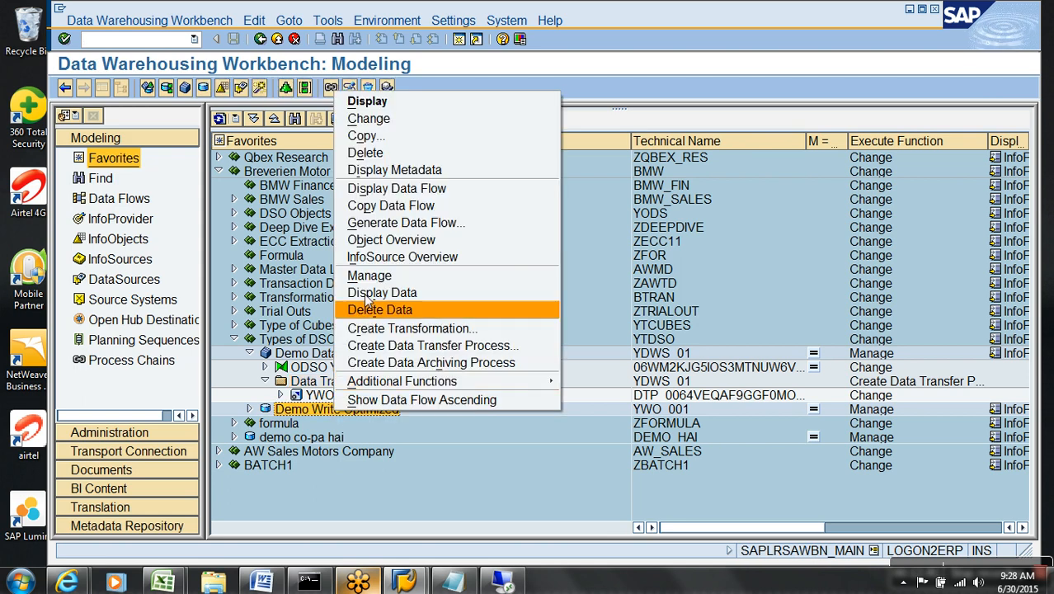
{"action": "left_click", "coordinate": [368, 275]}
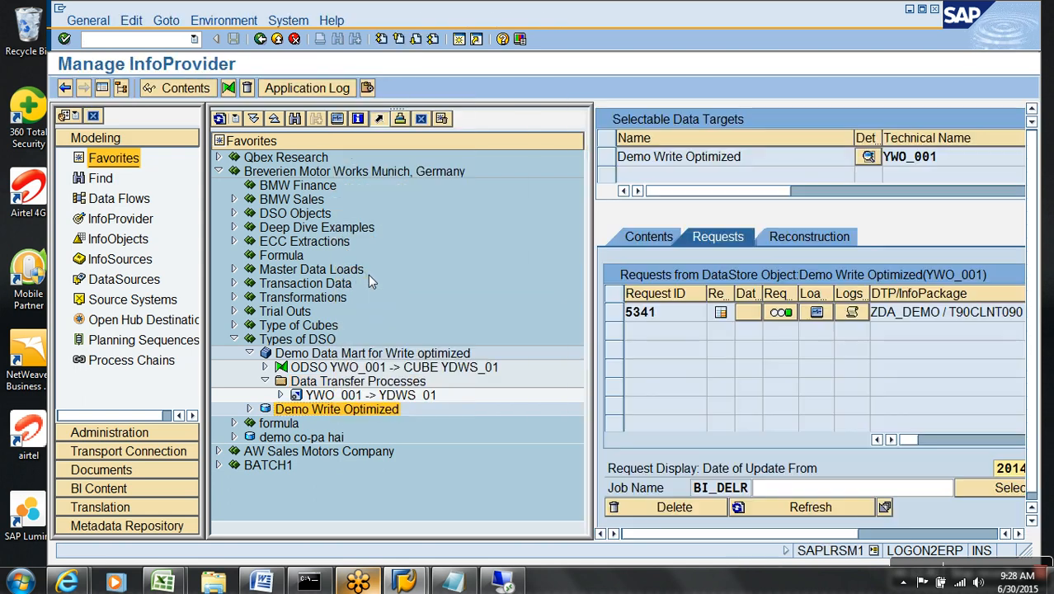
{"action": "left_click", "coordinate": [101, 88]}
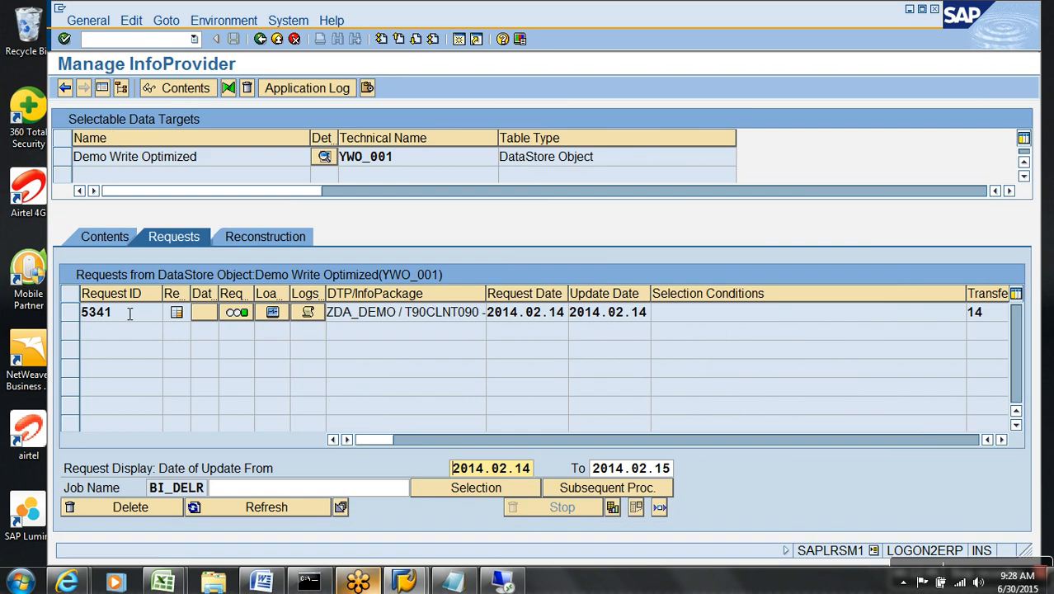
{"action": "left_click", "coordinate": [97, 312]}
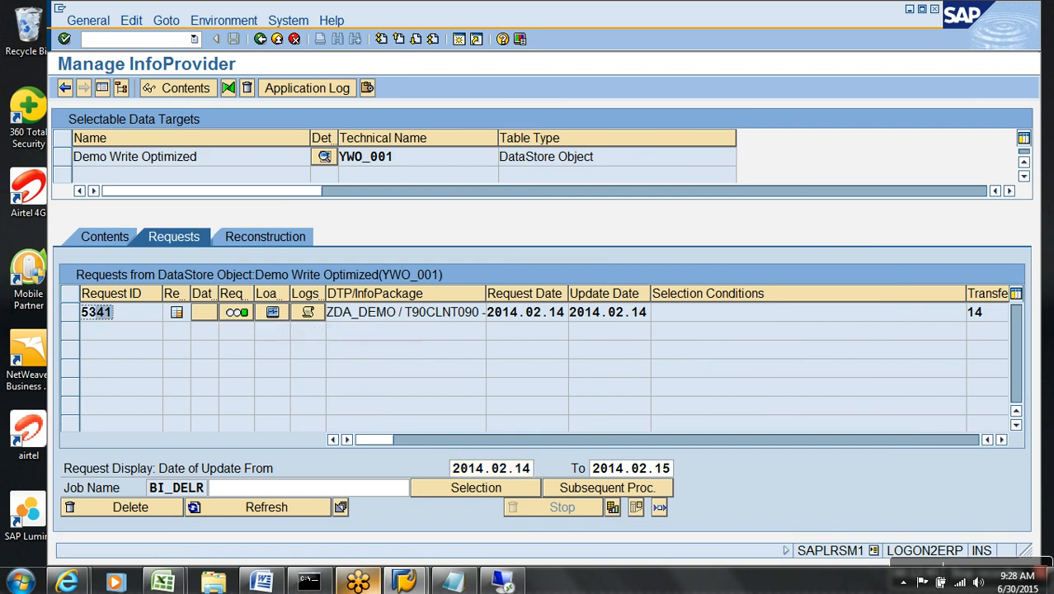
{"action": "left_click", "coordinate": [974, 441]}
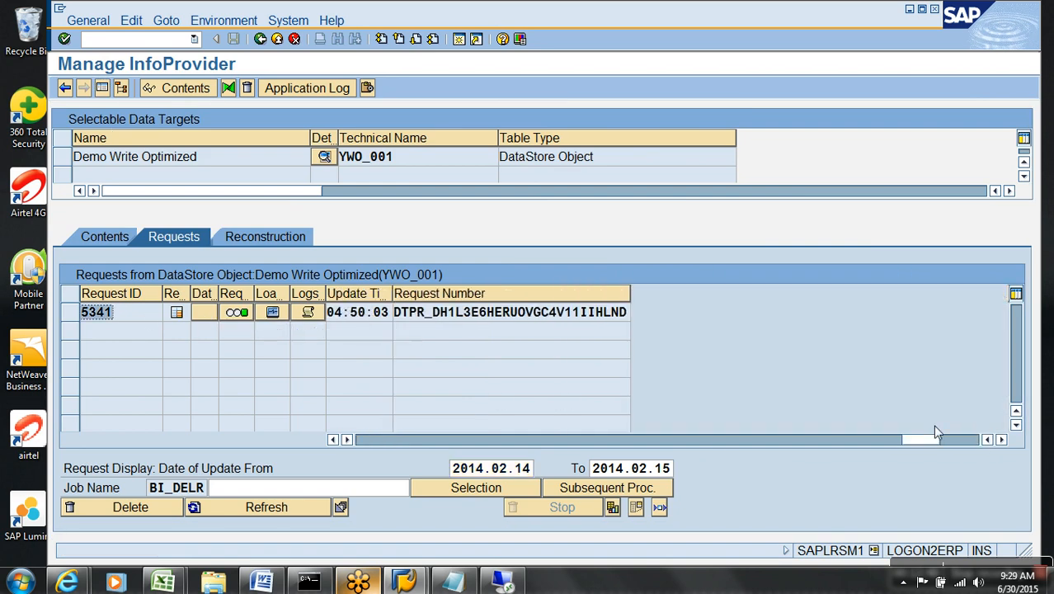
{"action": "left_click_drag", "start_coordinate": [395, 314], "coordinate": [701, 313]}
{"action": "key", "text": "ctrl+c"}
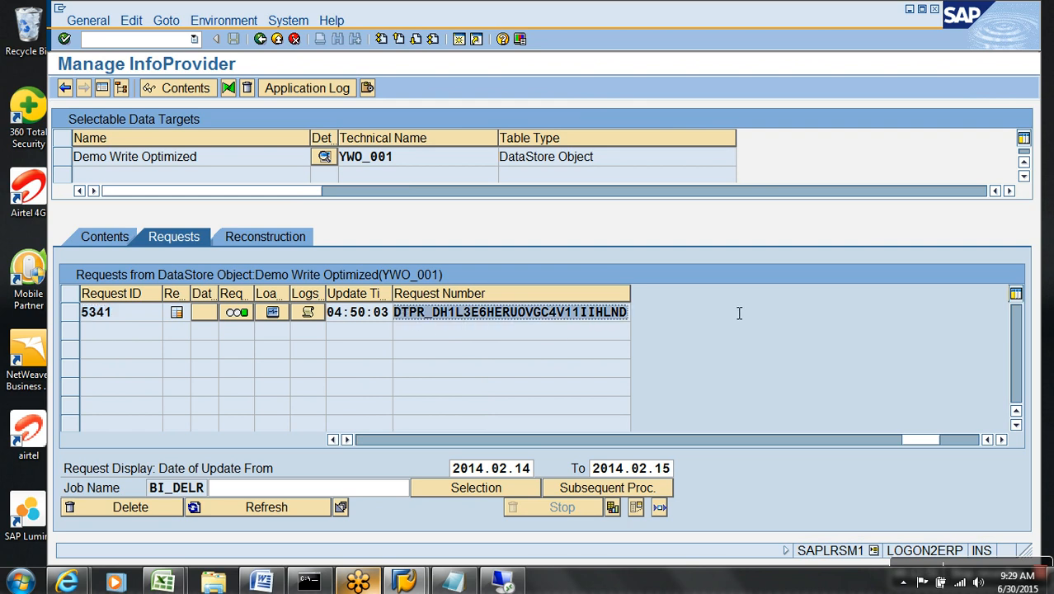
{"action": "left_click", "coordinate": [727, 306]}
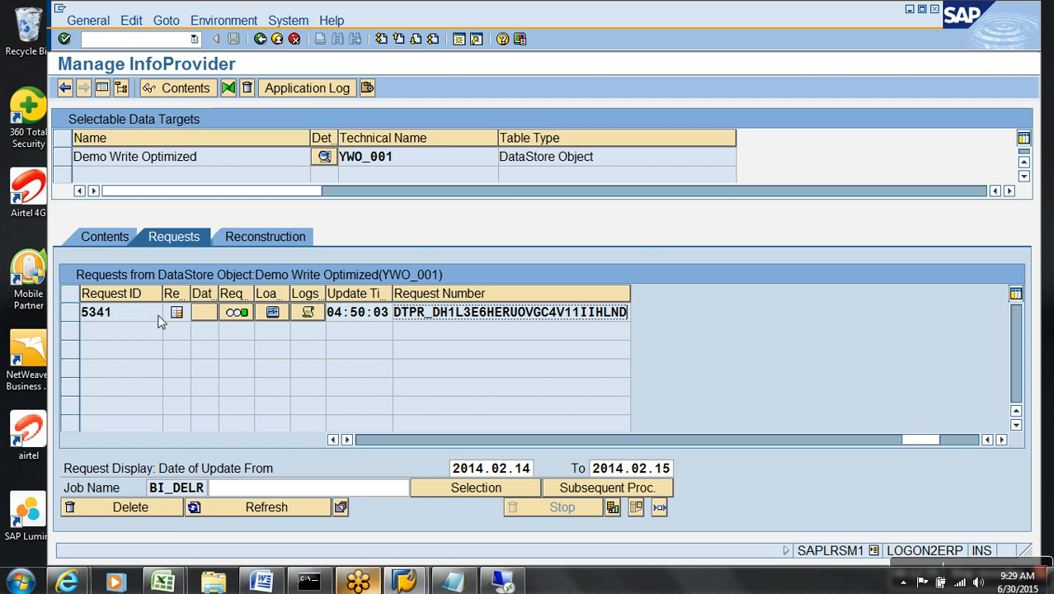
List the DSO's active data filtered by request 5341, showing 14 records, then exit to the Modeling tree.
{"action": "left_click", "coordinate": [105, 237]}
{"action": "left_click", "coordinate": [336, 470]}
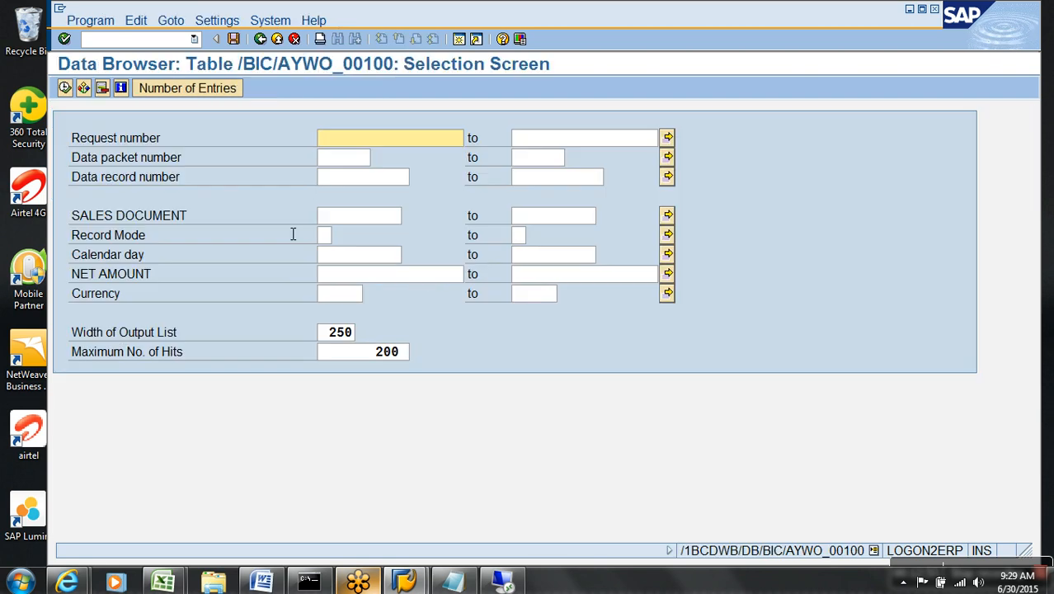
{"action": "key", "text": "ctrl+v"}
{"action": "left_click", "coordinate": [66, 88]}
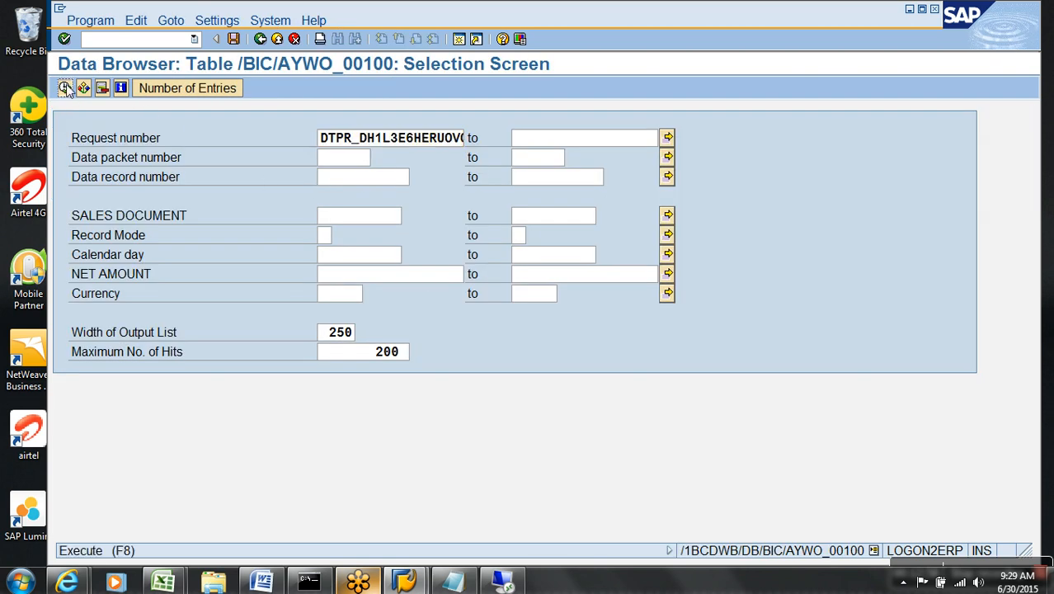
{"action": "left_click", "coordinate": [278, 40]}
{"action": "left_click", "coordinate": [278, 40]}
{"action": "left_click", "coordinate": [278, 40]}
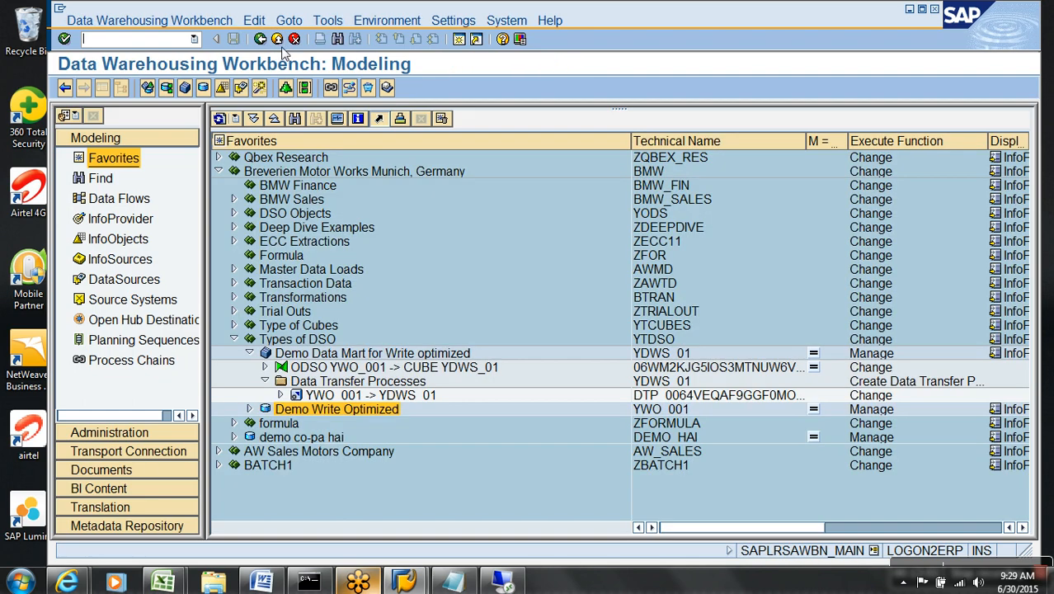
Execute the DTP YWO_001 -> YDWS_01 and confirm in the monitor that request 5343 loaded 14 records green.
{"action": "left_click", "coordinate": [330, 396]}
{"action": "double_click", "coordinate": [331, 396]}
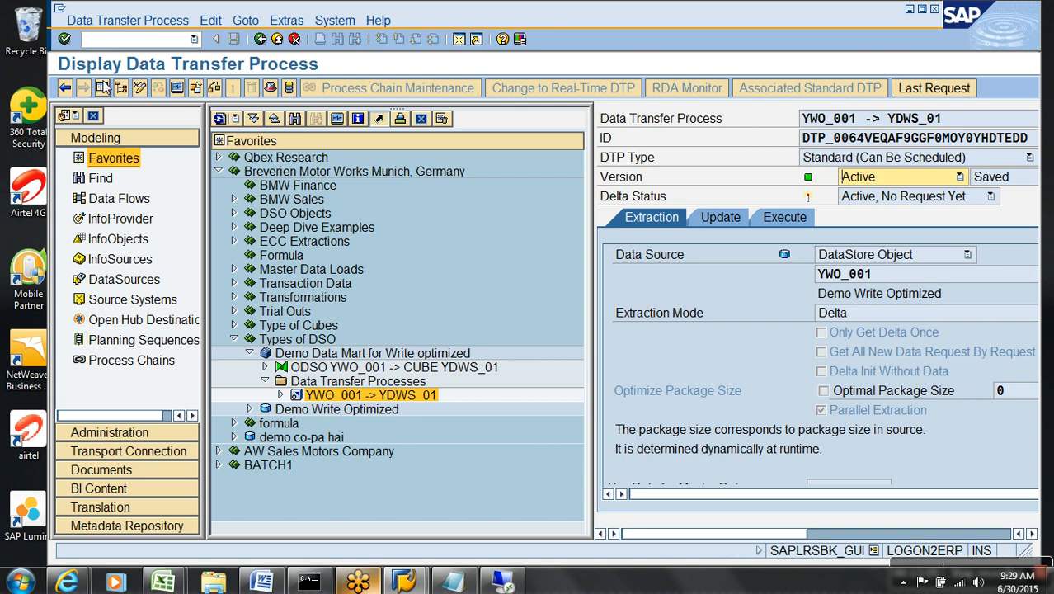
{"action": "left_click", "coordinate": [104, 88]}
{"action": "left_click", "coordinate": [243, 219]}
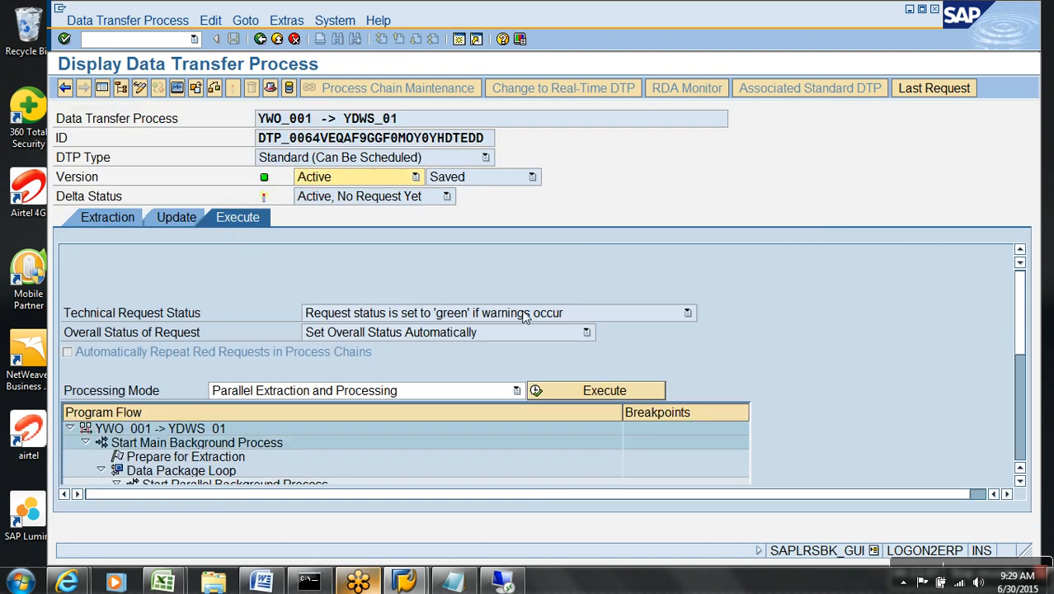
{"action": "left_click", "coordinate": [609, 393]}
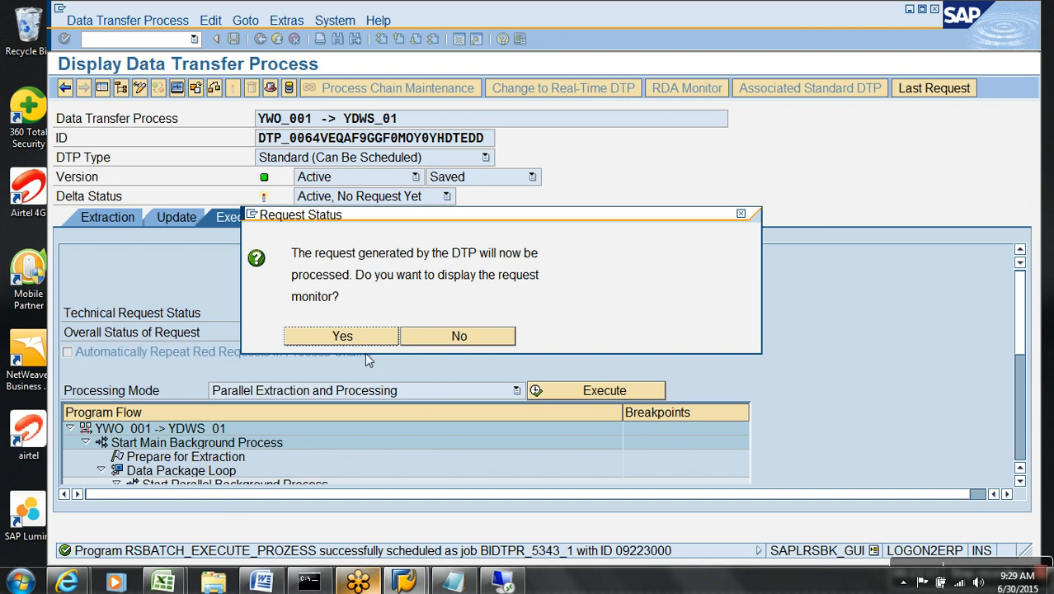
{"action": "left_click", "coordinate": [342, 338]}
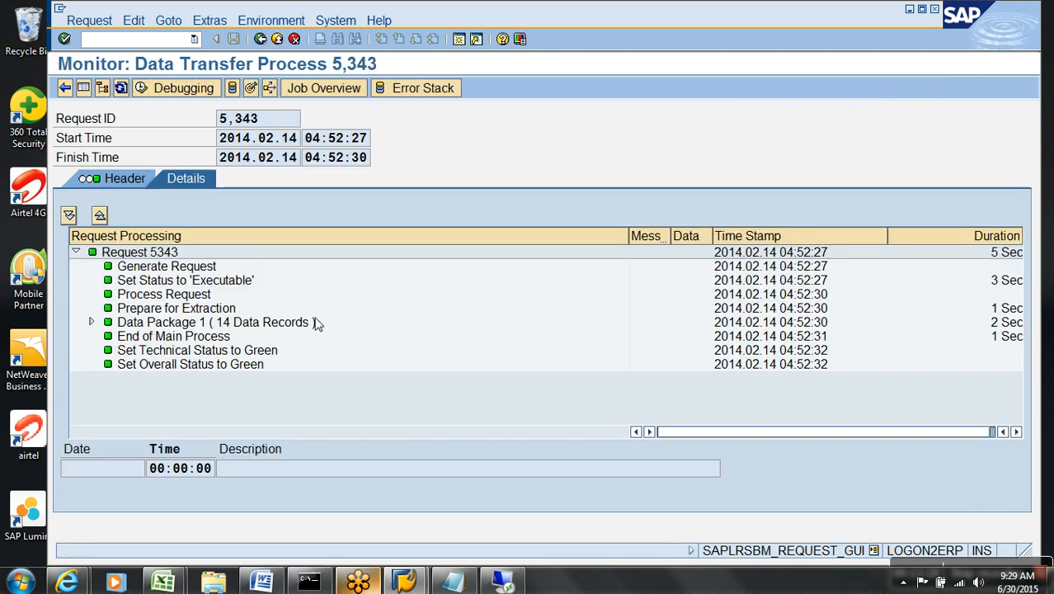
{"action": "left_click", "coordinate": [231, 324]}
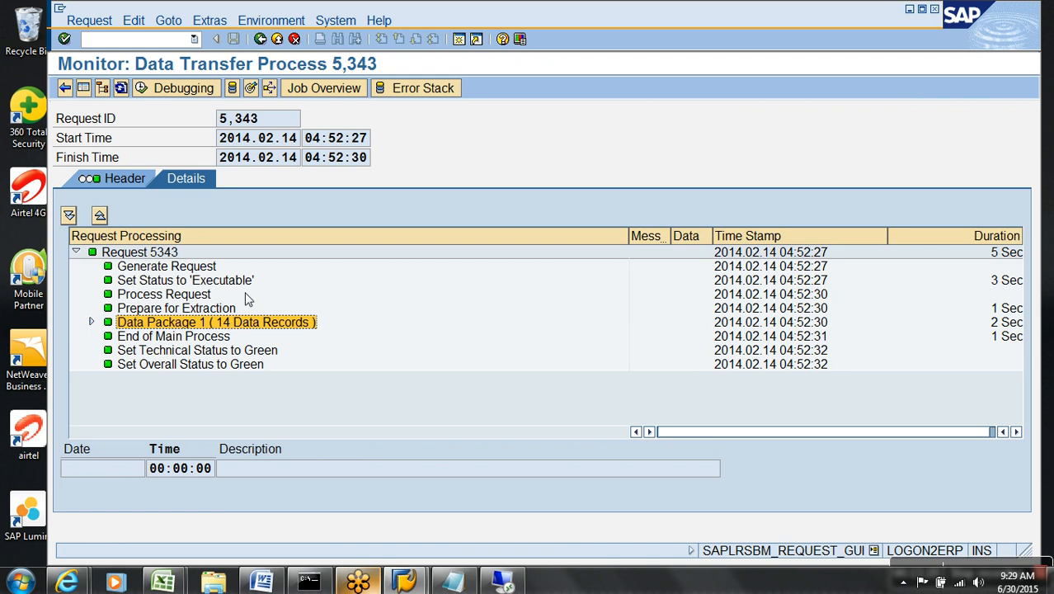
{"action": "left_click", "coordinate": [278, 40]}
Reopen the workbench, expand Types of DSO down to Demo Write Optimized, and bring up SAP Logon.
{"action": "left_click", "coordinate": [280, 41]}
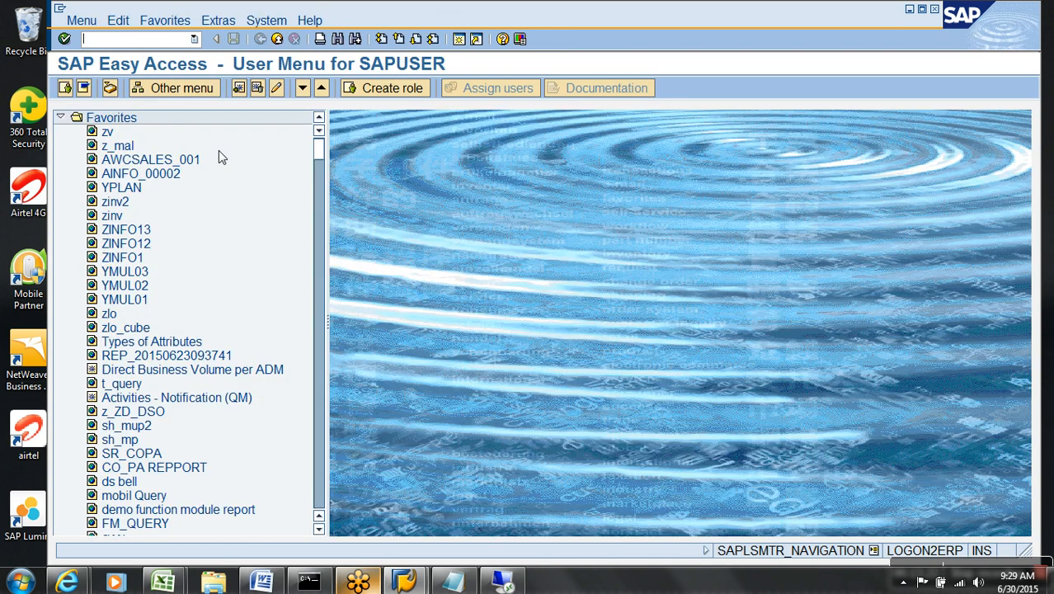
{"action": "key", "text": "Return"}
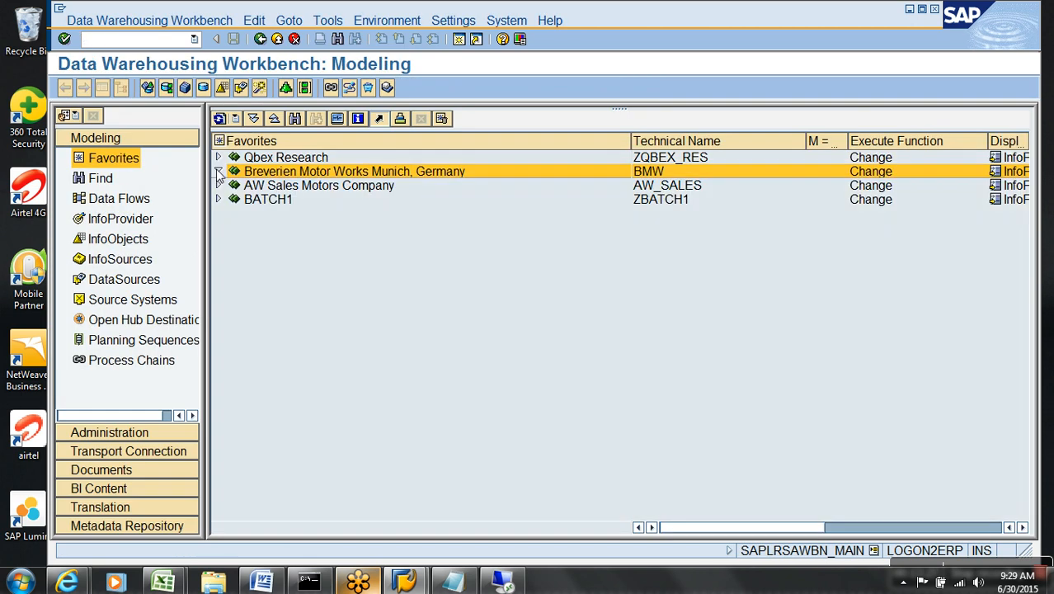
{"action": "left_click", "coordinate": [218, 171]}
{"action": "left_click", "coordinate": [234, 339]}
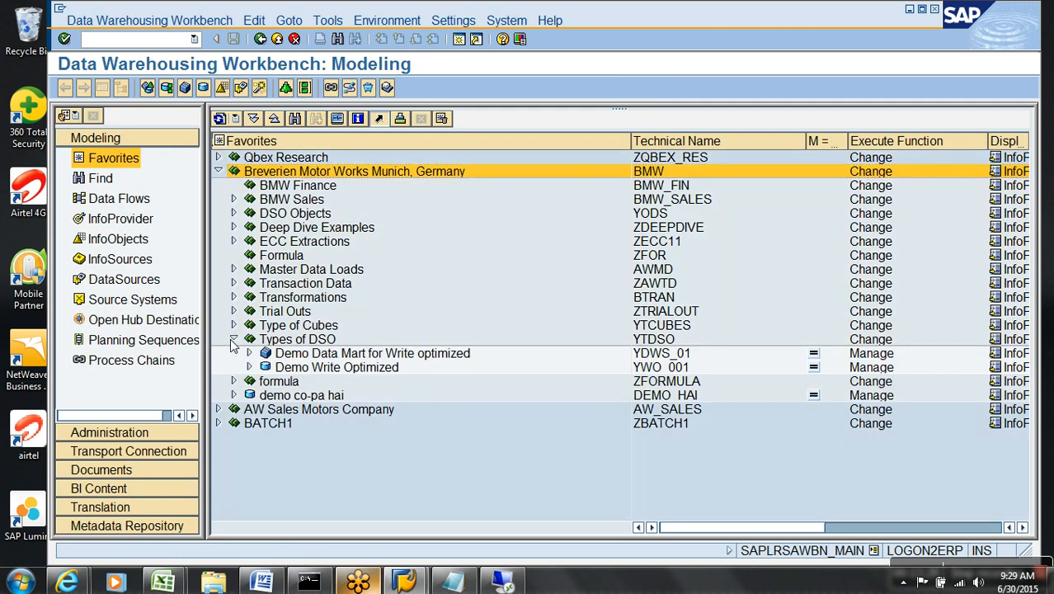
{"action": "left_click", "coordinate": [249, 367]}
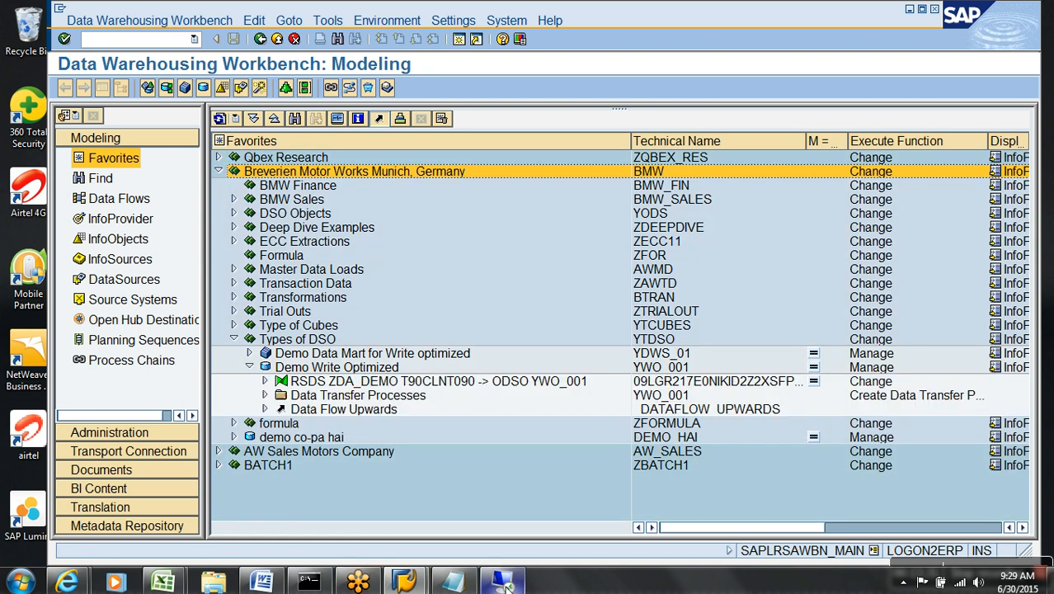
{"action": "left_click", "coordinate": [380, 486]}
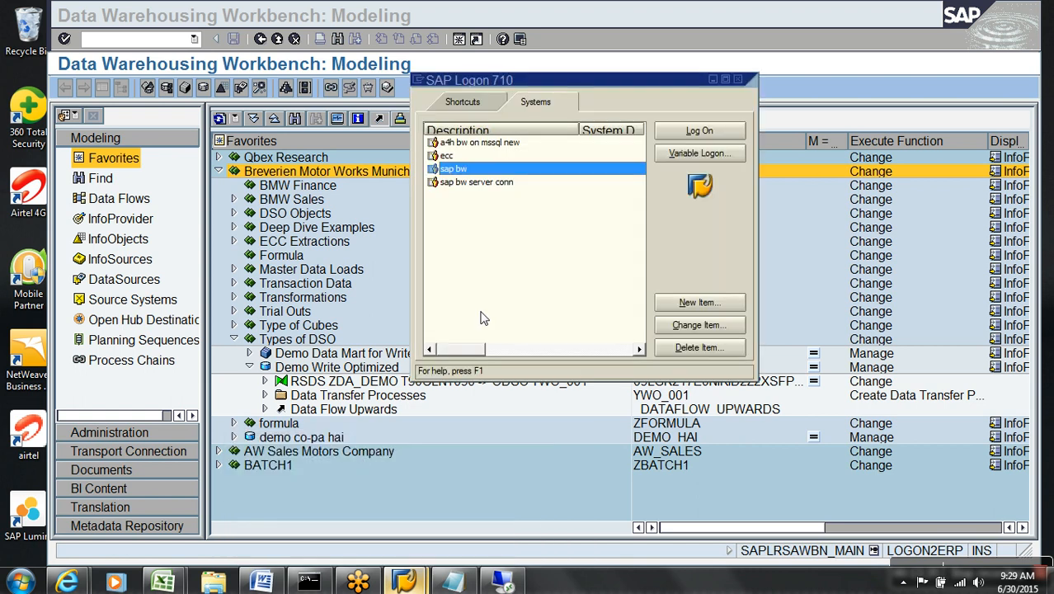
Log on to the ecc system with the saved user name and the account password, then run se11.
{"action": "left_click", "coordinate": [498, 157]}
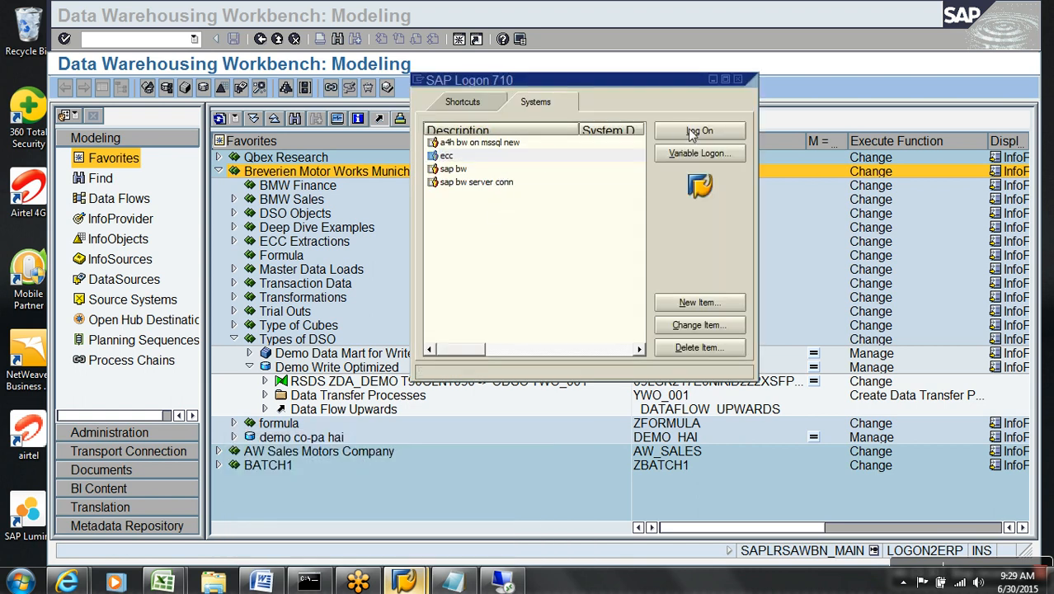
{"action": "left_click", "coordinate": [693, 134]}
{"action": "left_click", "coordinate": [236, 158]}
{"action": "left_click", "coordinate": [219, 176]}
{"action": "left_click", "coordinate": [219, 179]}
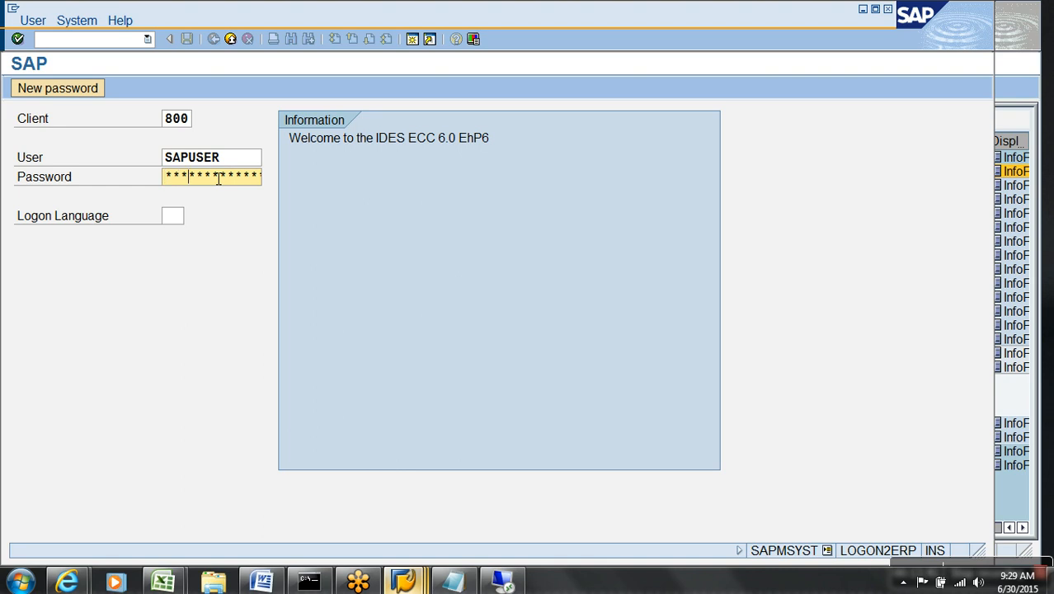
{"action": "key", "text": "Return"}
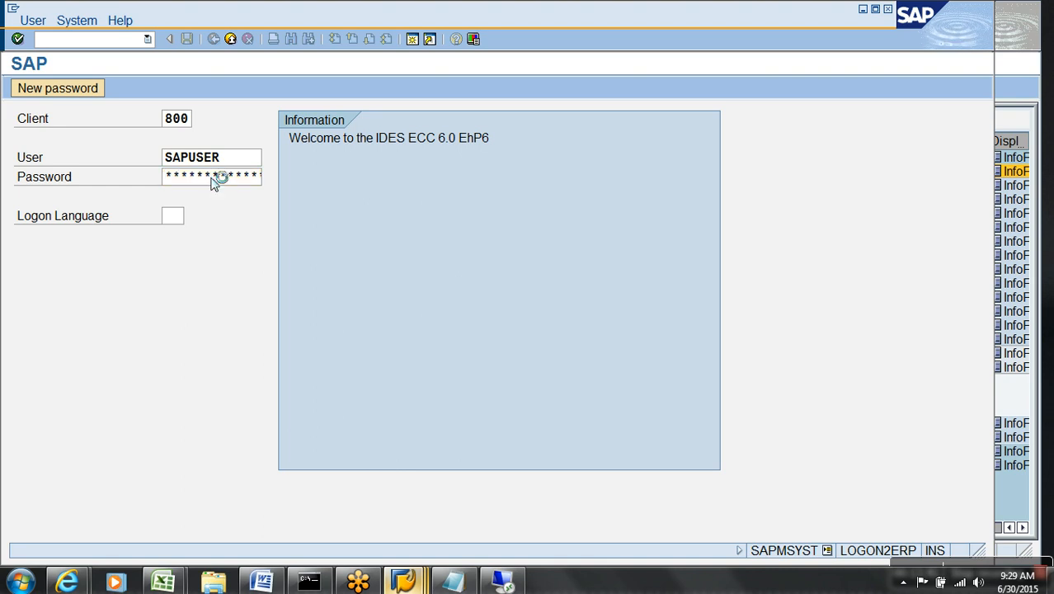
{"action": "type", "text": "se11"}
{"action": "key", "text": "Return"}
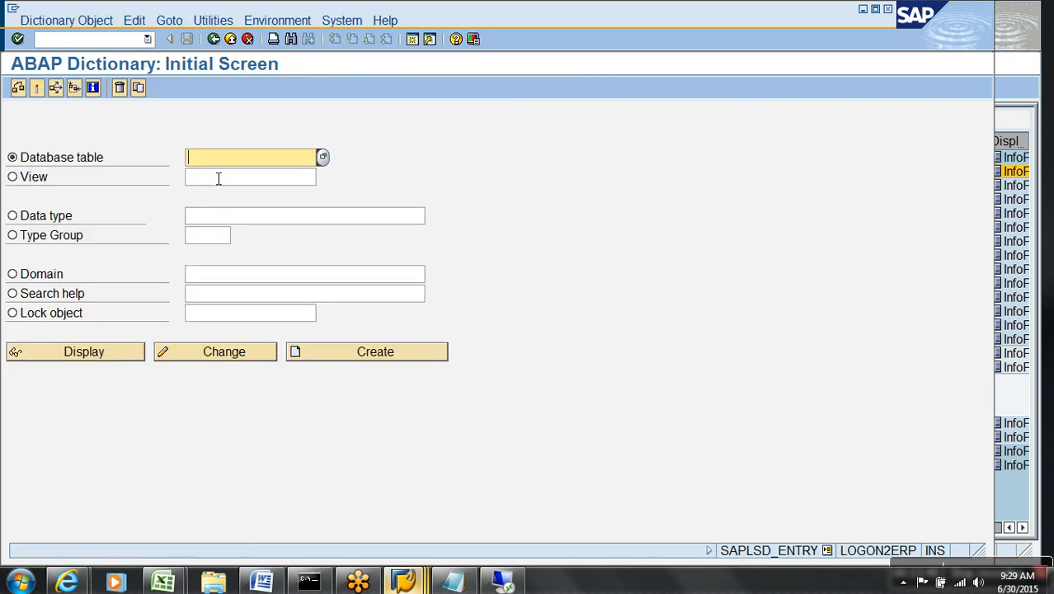
Display the contents of table ZSALES, listing all its entries.
{"action": "left_click", "coordinate": [213, 176]}
{"action": "left_click", "coordinate": [108, 356]}
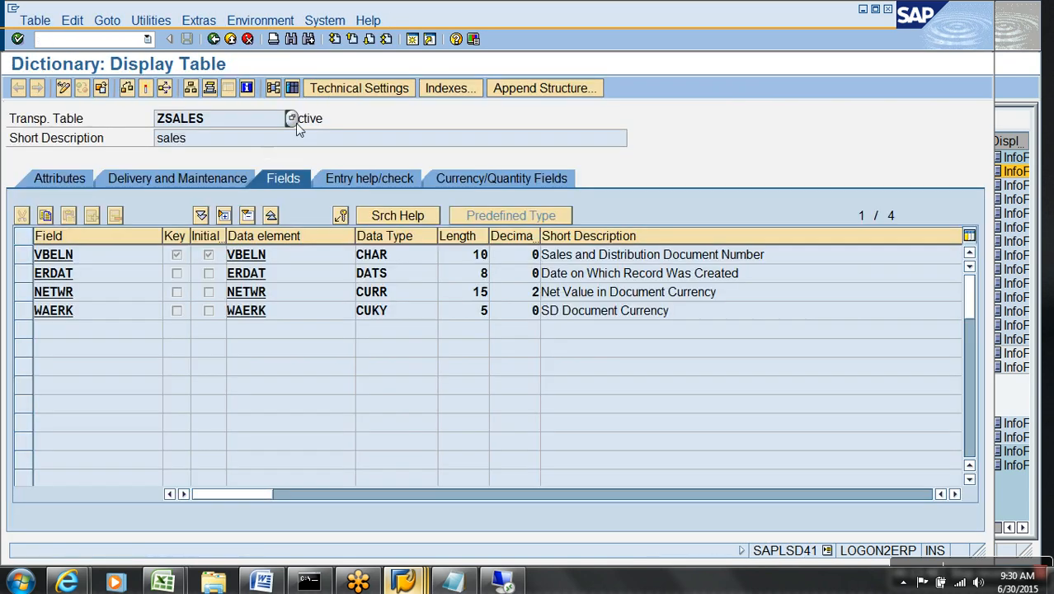
{"action": "left_click", "coordinate": [294, 93]}
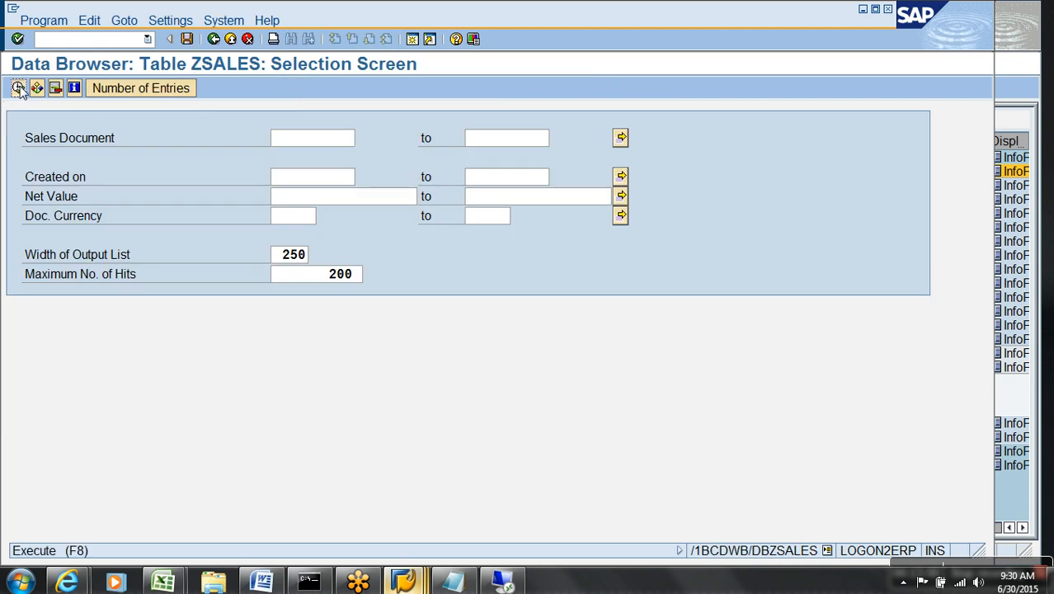
{"action": "left_click", "coordinate": [18, 87]}
Fill in a new ZSALES entry: document 15, created 21.01.2014, net value 15 INR.
{"action": "left_click", "coordinate": [18, 87]}
{"action": "type", "text": "15"}
{"action": "left_click", "coordinate": [200, 157]}
{"action": "left_click", "coordinate": [210, 172]}
{"action": "left_click", "coordinate": [220, 183]}
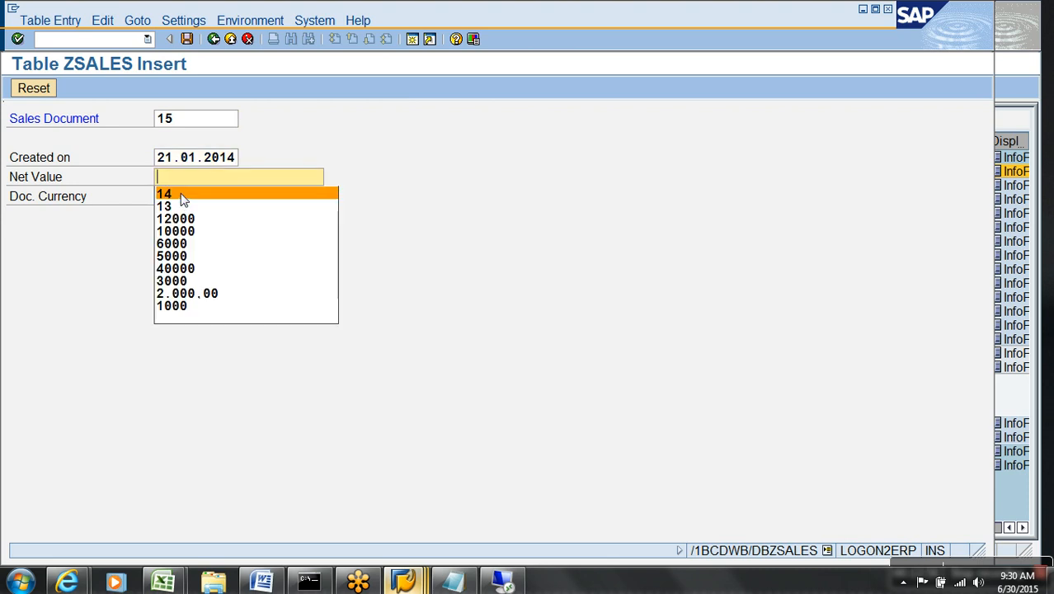
{"action": "left_click", "coordinate": [190, 184]}
{"action": "type", "text": "15"}
{"action": "key", "text": "Tab"}
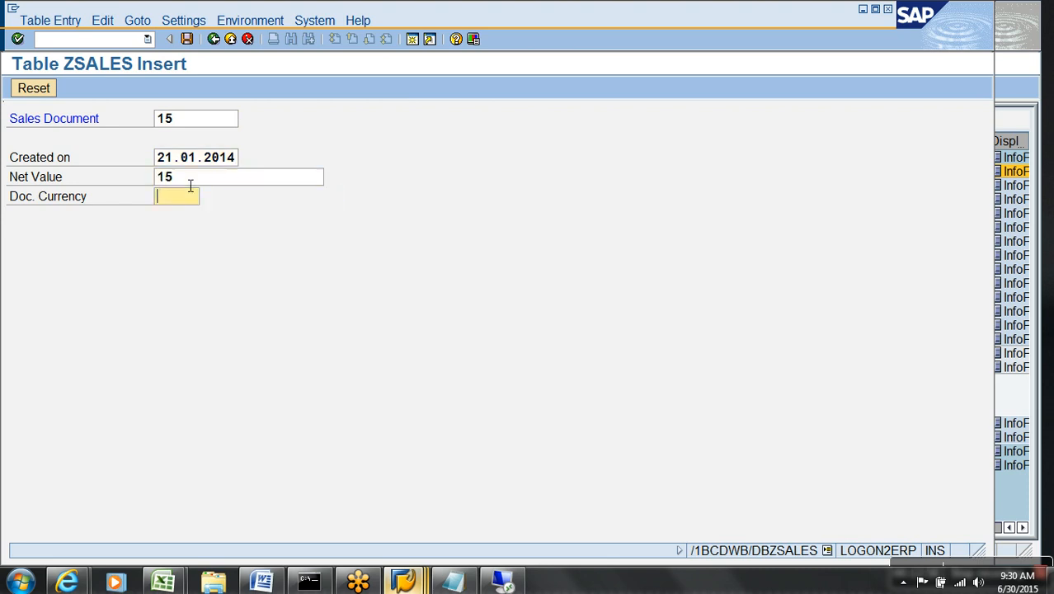
{"action": "key", "text": "BackSpace"}
{"action": "key", "text": "Return"}
{"action": "left_click", "coordinate": [187, 39]}
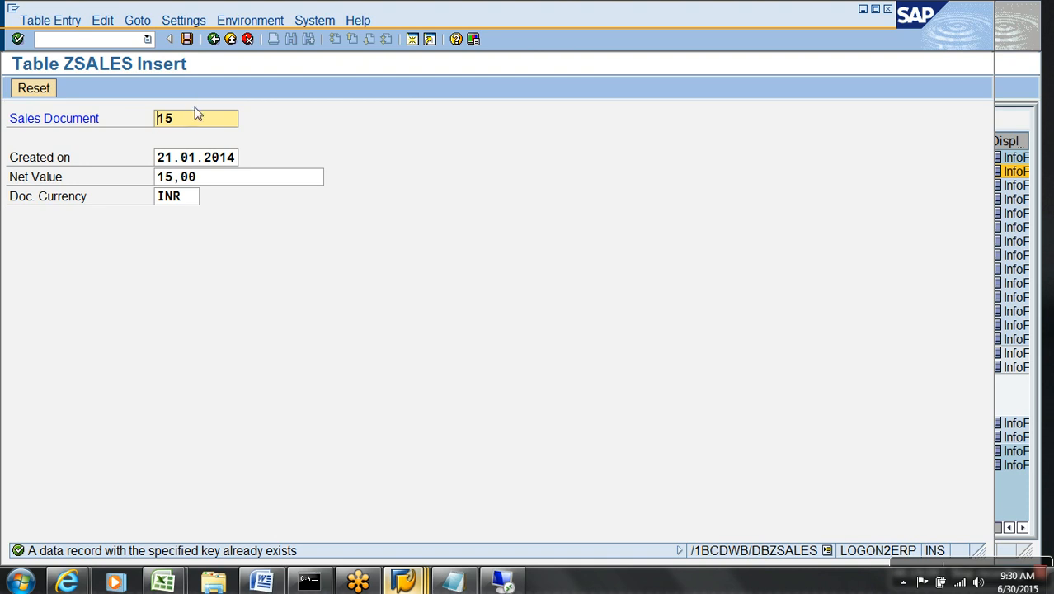
Save the entry as sales documents 16 and 17, then refresh the ZSALES entry list.
{"action": "key", "text": "BackSpace"}
{"action": "type", "text": "6"}
{"action": "left_click", "coordinate": [187, 38]}
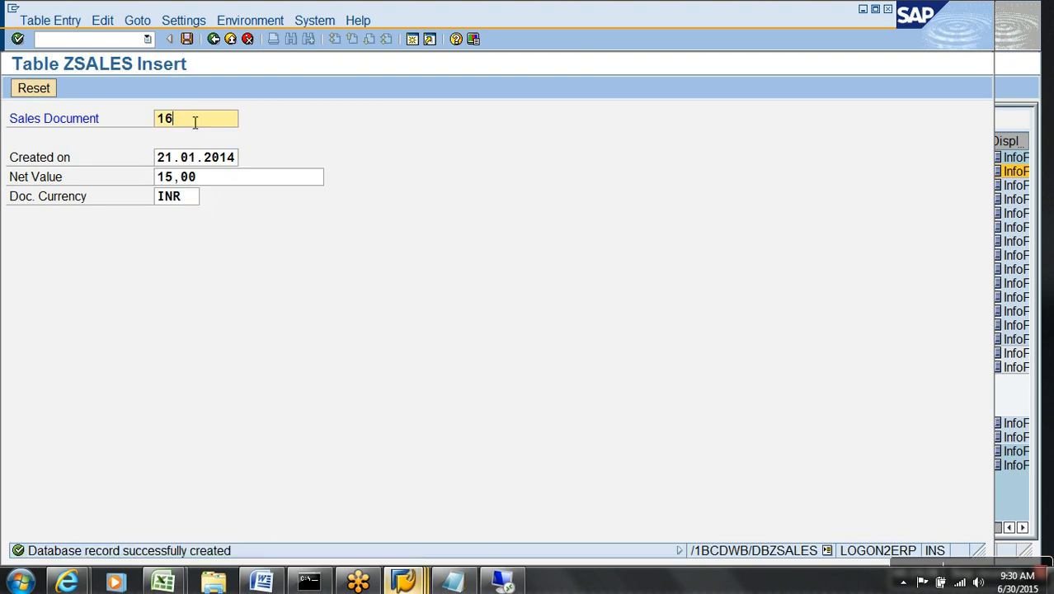
{"action": "key", "text": "BackSpace"}
{"action": "type", "text": "7"}
{"action": "left_click", "coordinate": [187, 38]}
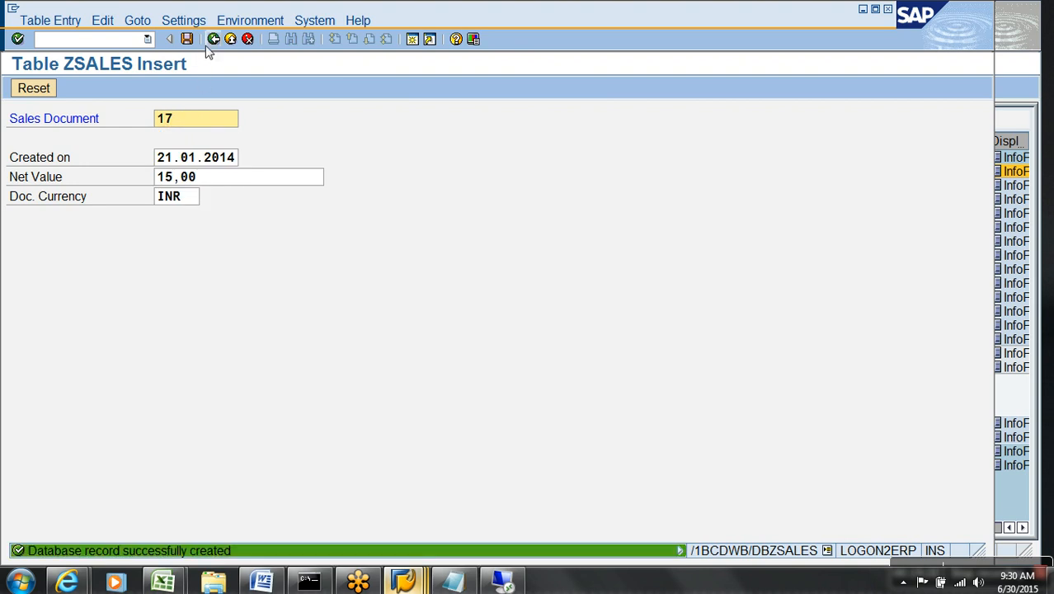
{"action": "left_click", "coordinate": [213, 39]}
{"action": "left_click", "coordinate": [93, 88]}
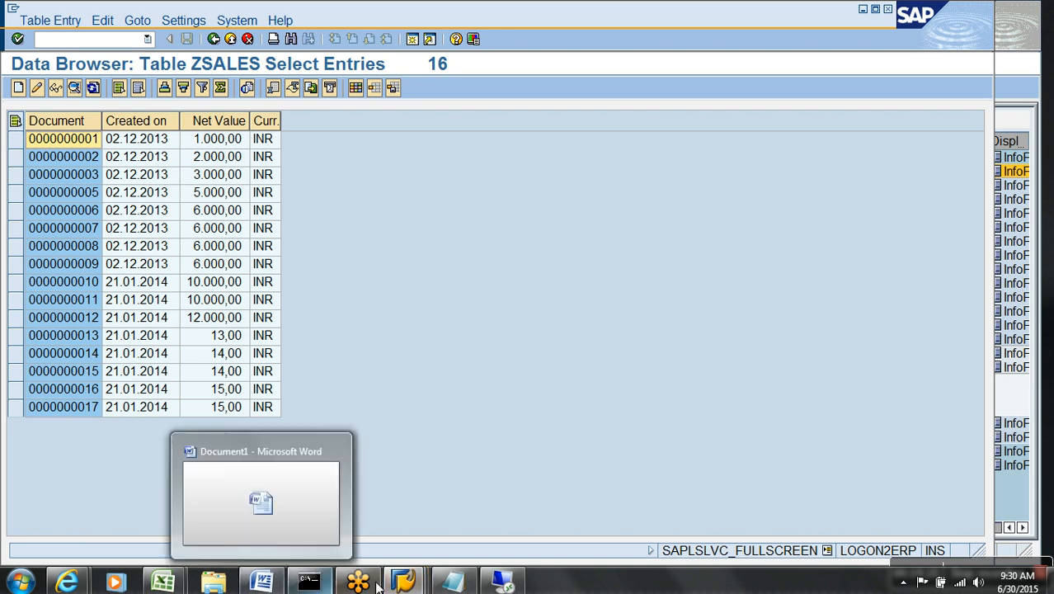
Start the NJBSDA InfoPackage under zda_demo immediately.
{"action": "left_click", "coordinate": [382, 518]}
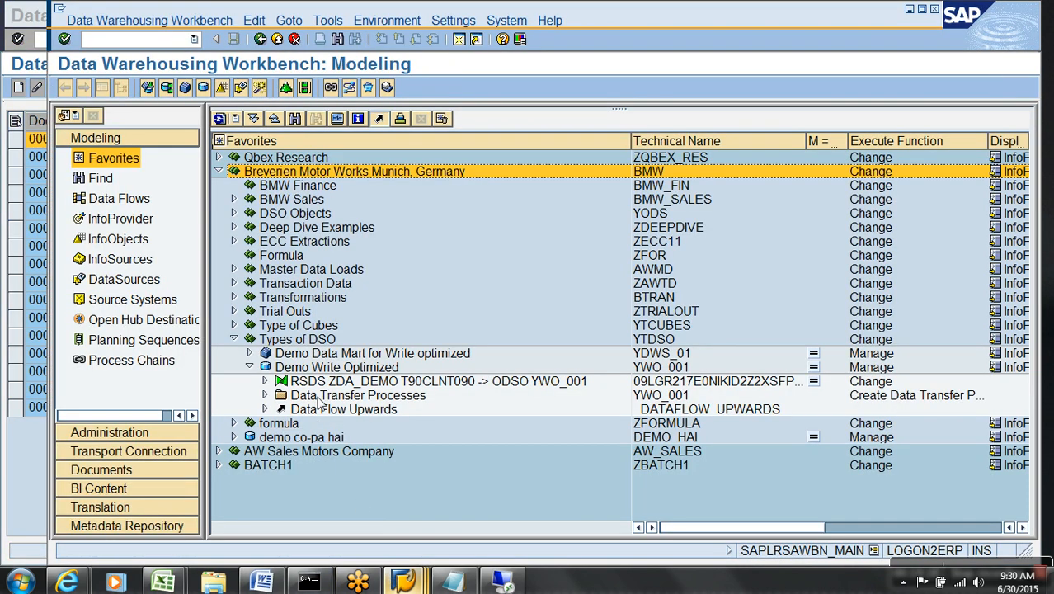
{"action": "left_click", "coordinate": [264, 381]}
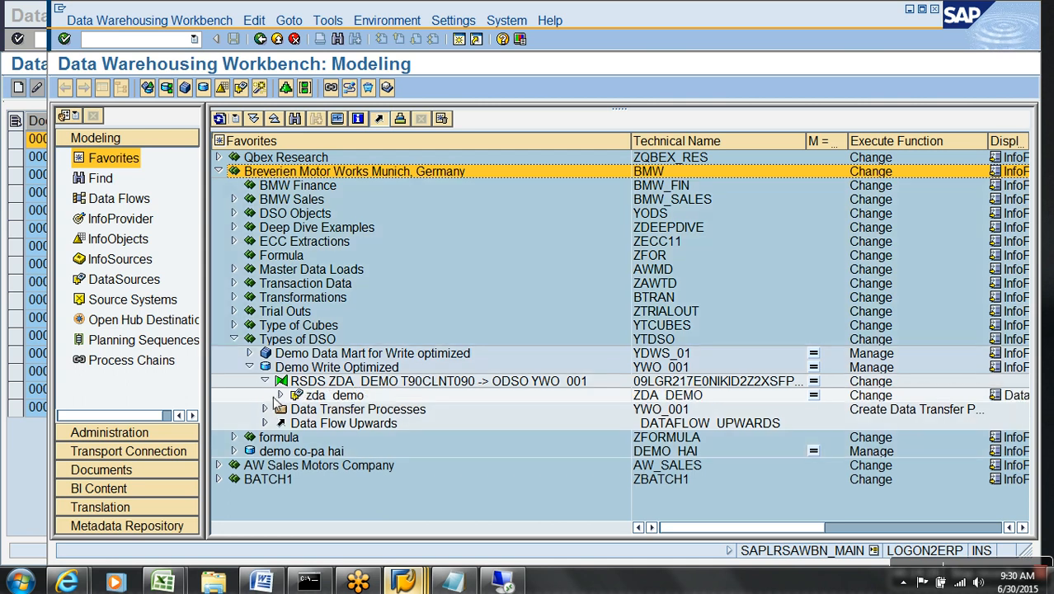
{"action": "left_click", "coordinate": [281, 395]}
{"action": "double_click", "coordinate": [346, 409]}
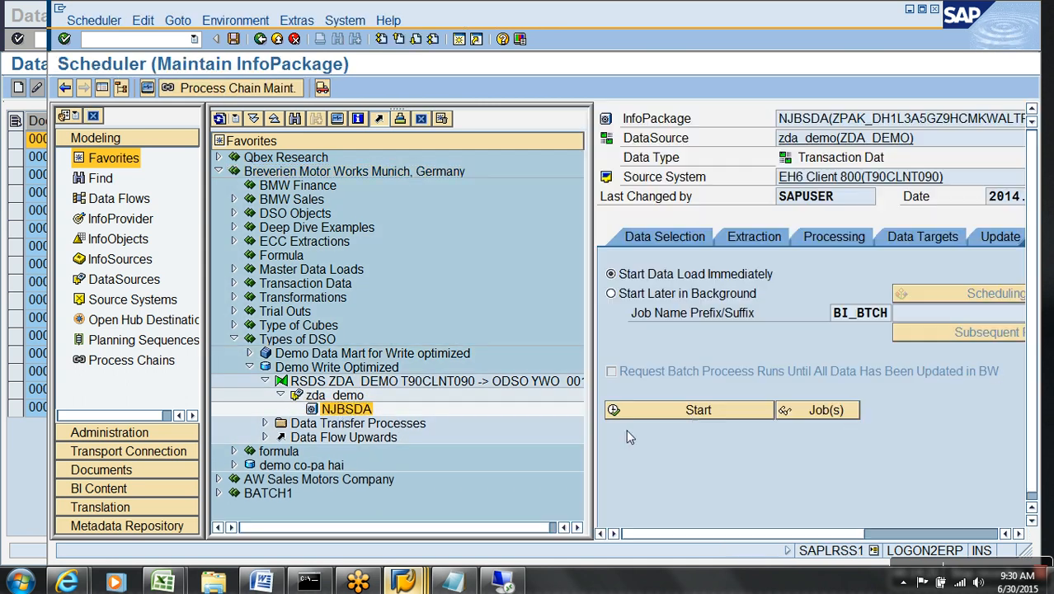
{"action": "left_click", "coordinate": [696, 412]}
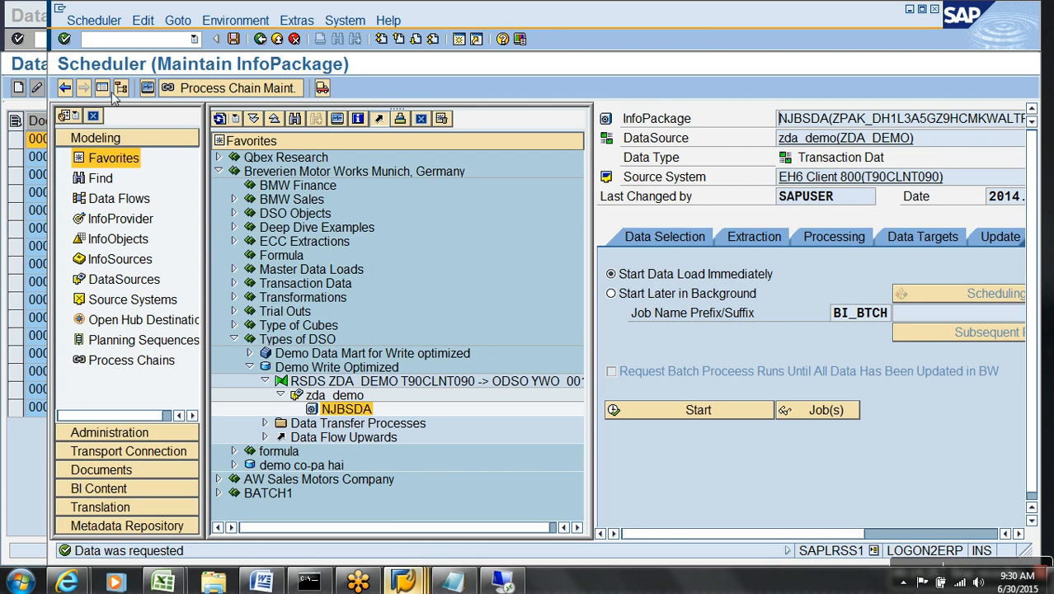
Check the 04:53:42 load in the monitor, confirming 16 records reached the PSA, then return to Modeling.
{"action": "left_click", "coordinate": [147, 87]}
{"action": "left_click", "coordinate": [95, 157]}
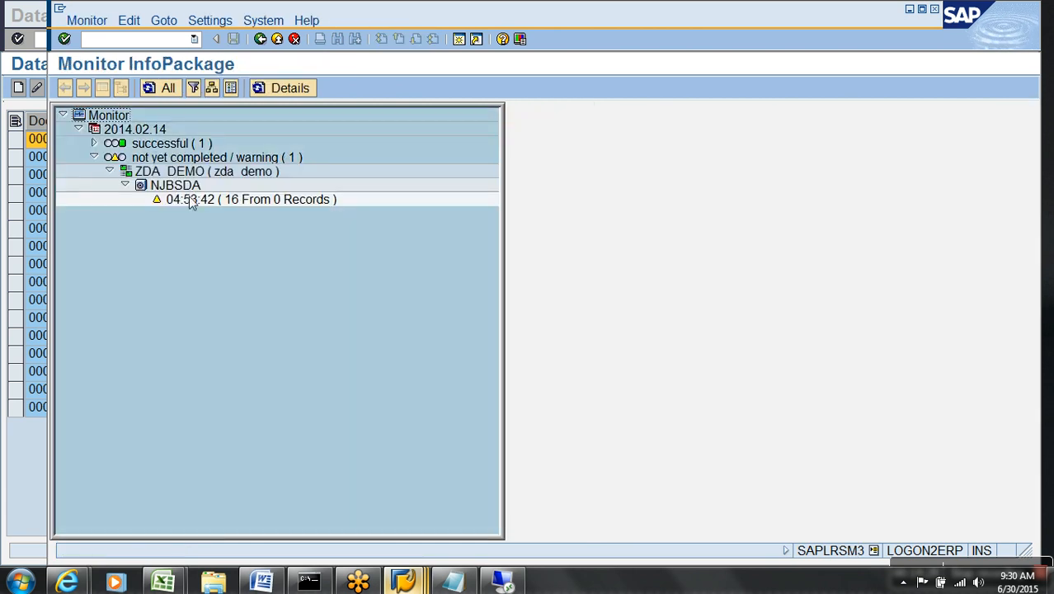
{"action": "double_click", "coordinate": [240, 198]}
{"action": "left_click", "coordinate": [241, 172]}
{"action": "left_click", "coordinate": [259, 200]}
{"action": "left_click", "coordinate": [277, 39]}
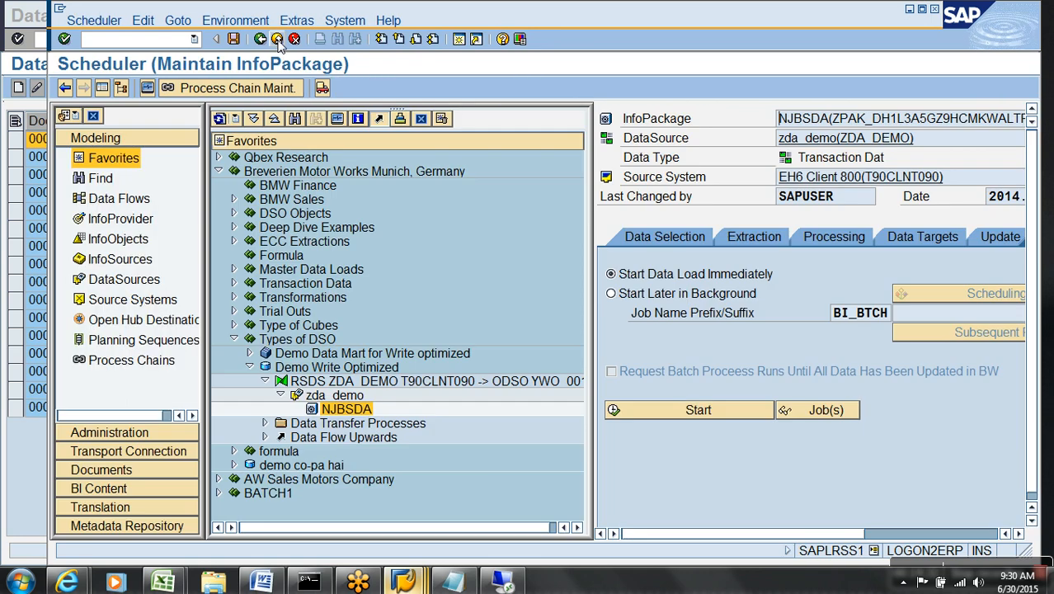
{"action": "left_click", "coordinate": [278, 40]}
{"action": "left_click", "coordinate": [264, 422]}
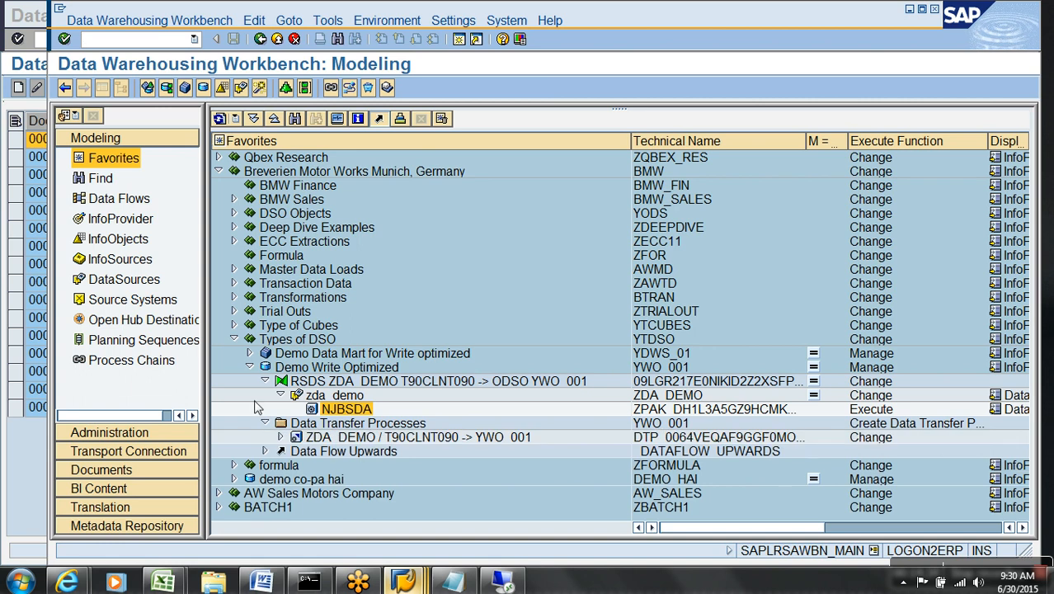
Run the ZDA_DEMO -> YWO_001 DTP and inspect failed request 5345 in the monitor, 0 of 16 updated.
{"action": "left_click", "coordinate": [250, 367]}
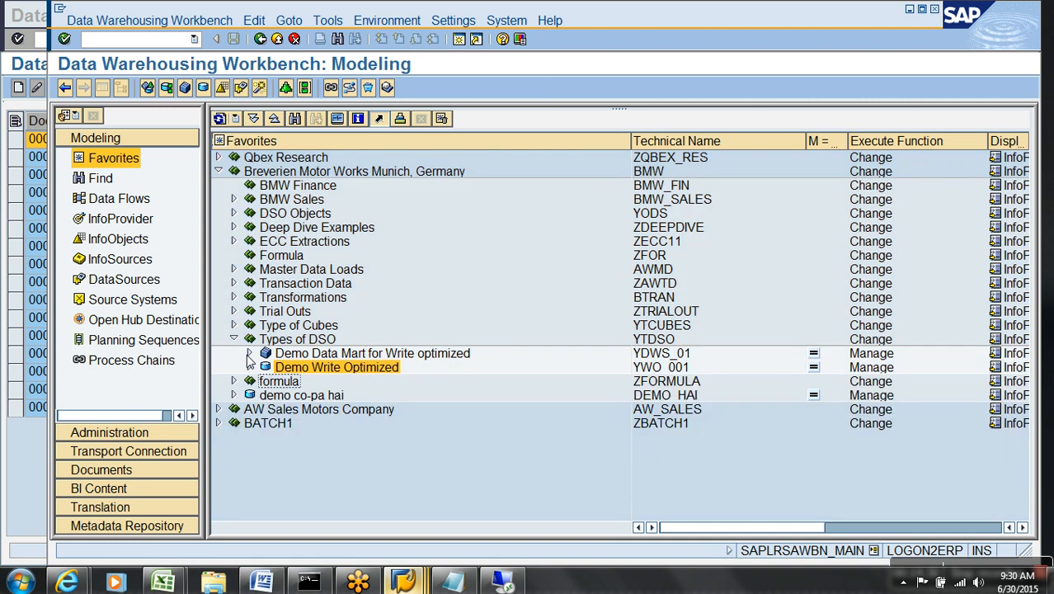
{"action": "left_click", "coordinate": [250, 367]}
{"action": "left_click", "coordinate": [339, 427]}
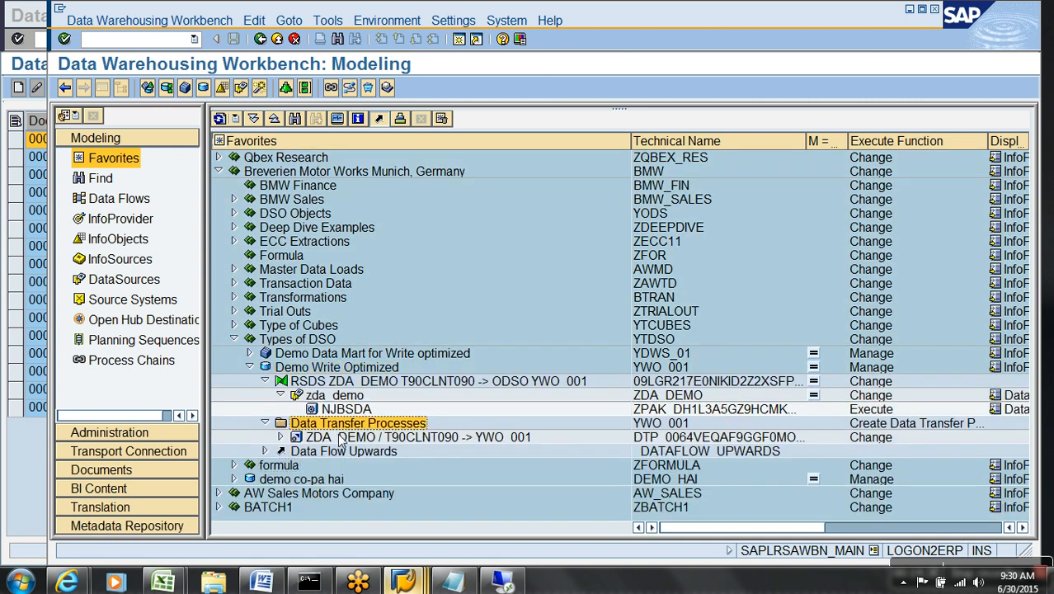
{"action": "double_click", "coordinate": [340, 437]}
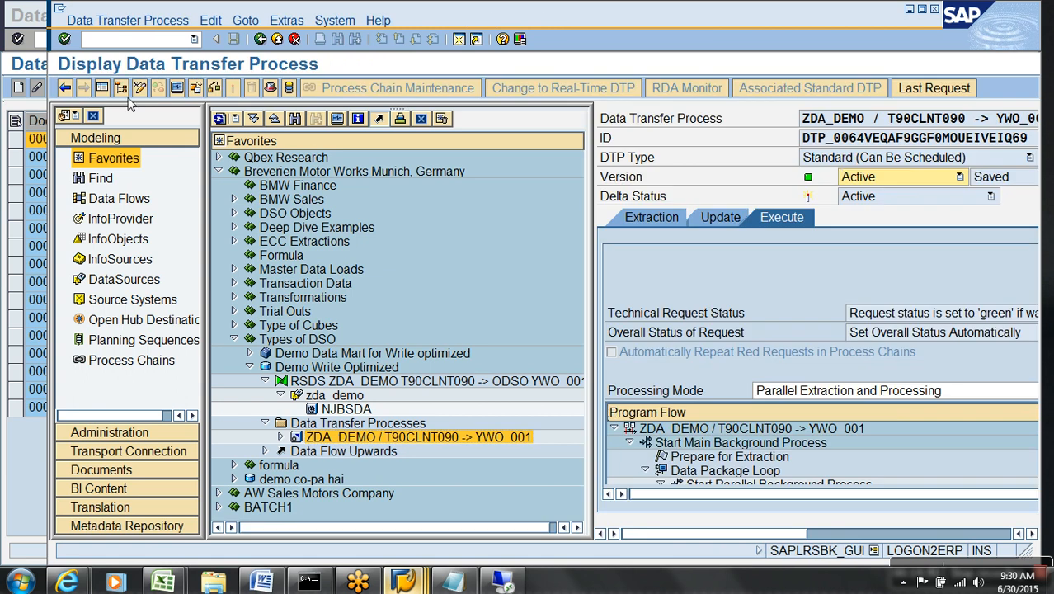
{"action": "left_click", "coordinate": [102, 88]}
{"action": "left_click", "coordinate": [632, 398]}
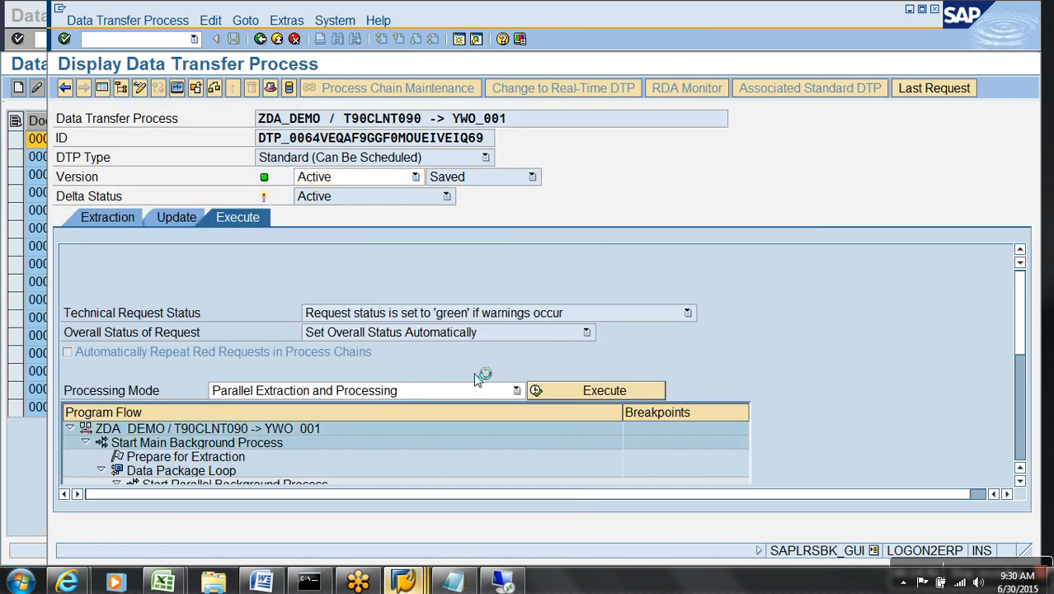
{"action": "left_click", "coordinate": [314, 339]}
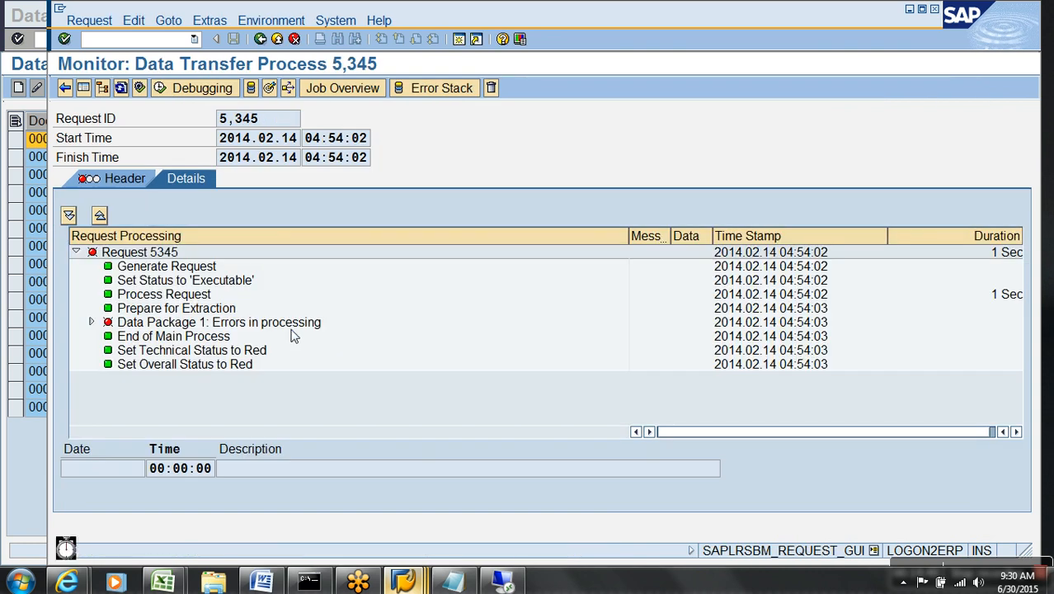
{"action": "left_click", "coordinate": [91, 323]}
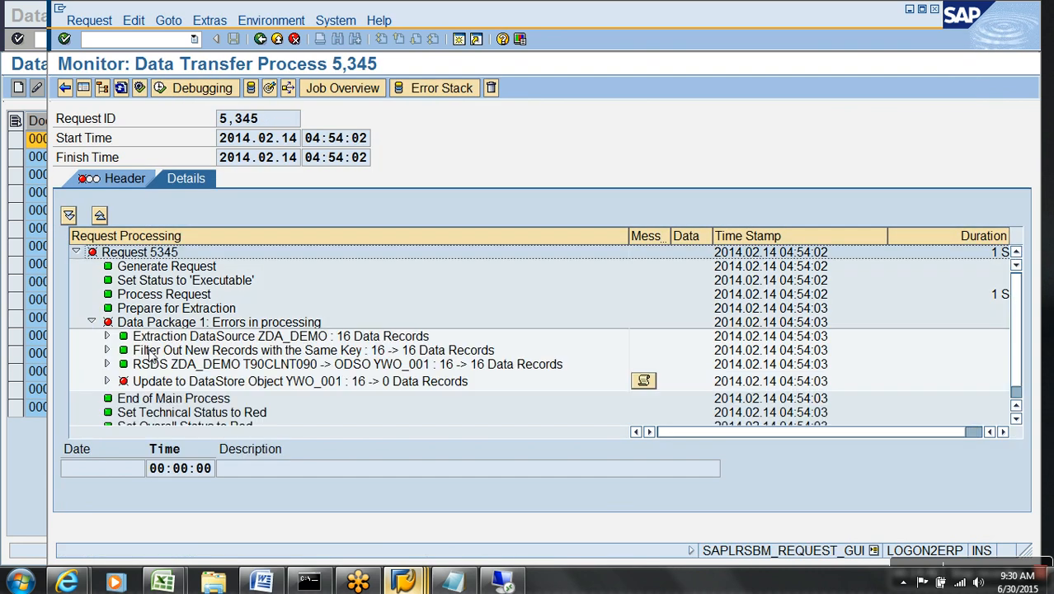
{"action": "left_click", "coordinate": [294, 383]}
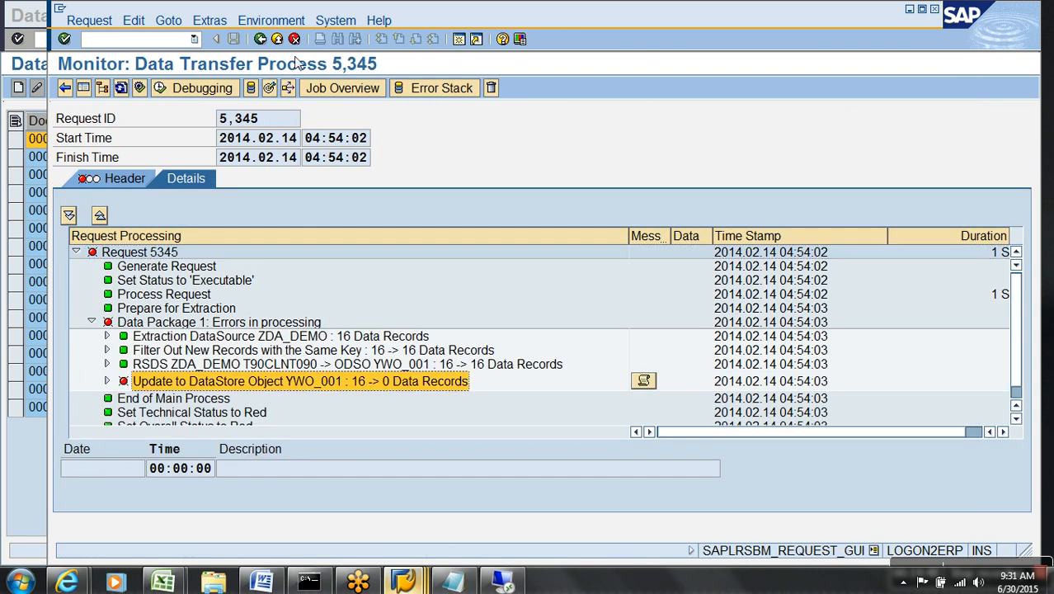
{"action": "left_click", "coordinate": [278, 40]}
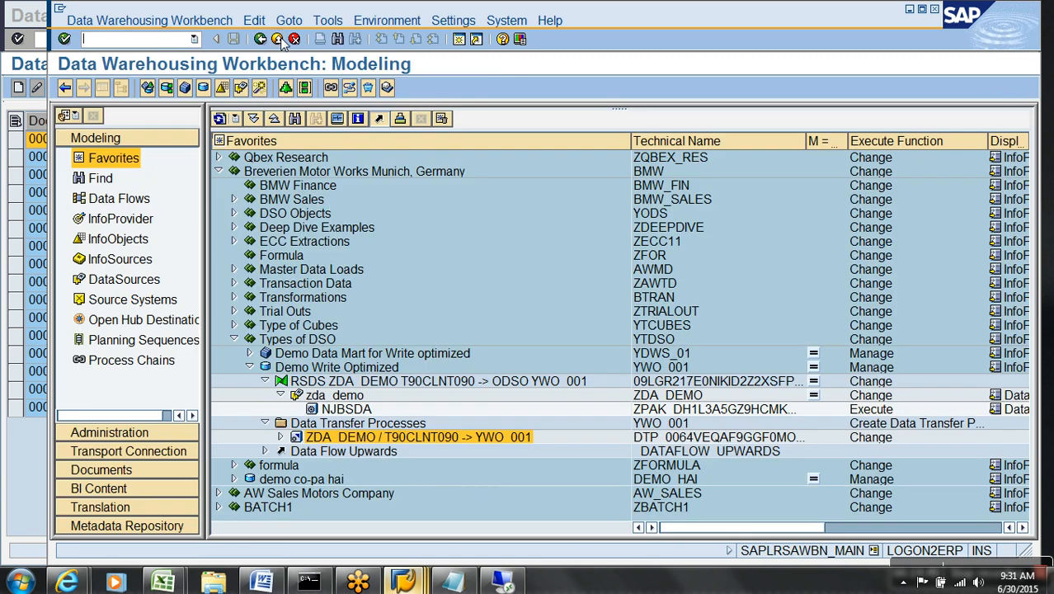
Delete failed request 5345 from YWO_001 in DSO management, then list zda_demo's PSA requests.
{"action": "right_click", "coordinate": [345, 397]}
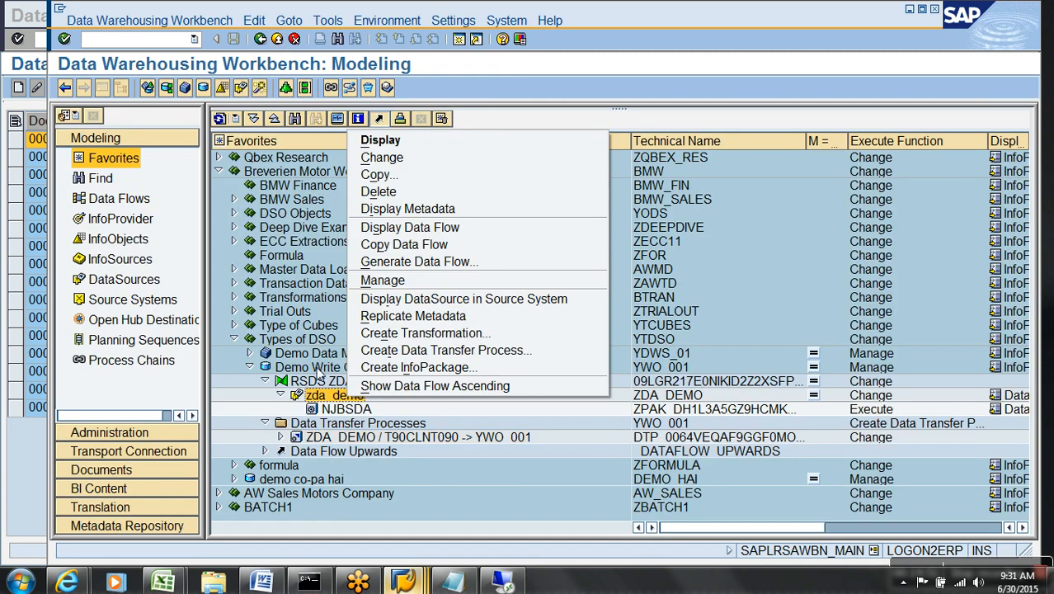
{"action": "right_click", "coordinate": [320, 368]}
{"action": "left_click", "coordinate": [373, 233]}
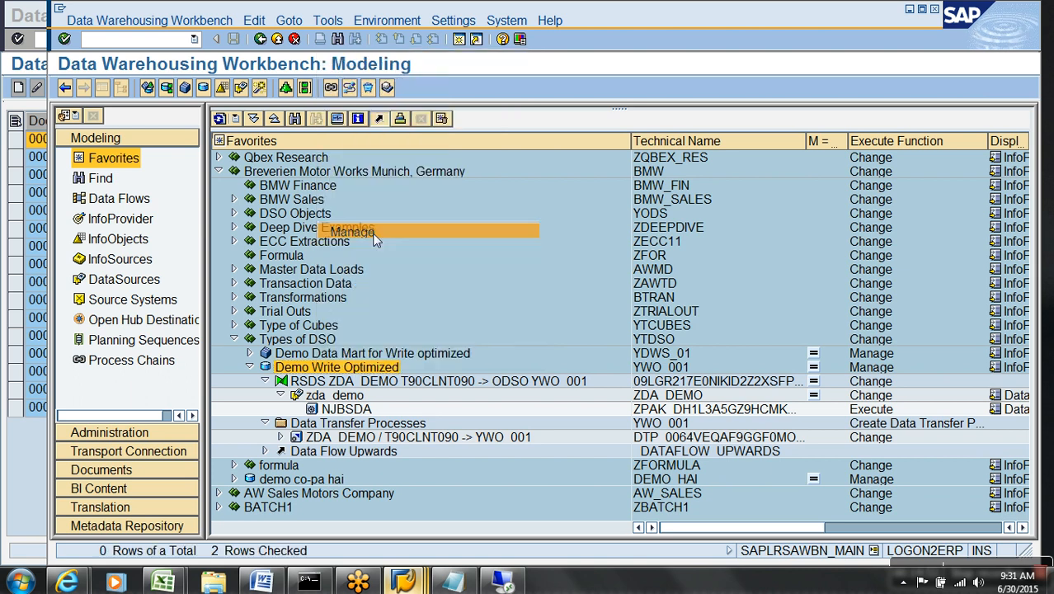
{"action": "left_click", "coordinate": [615, 312]}
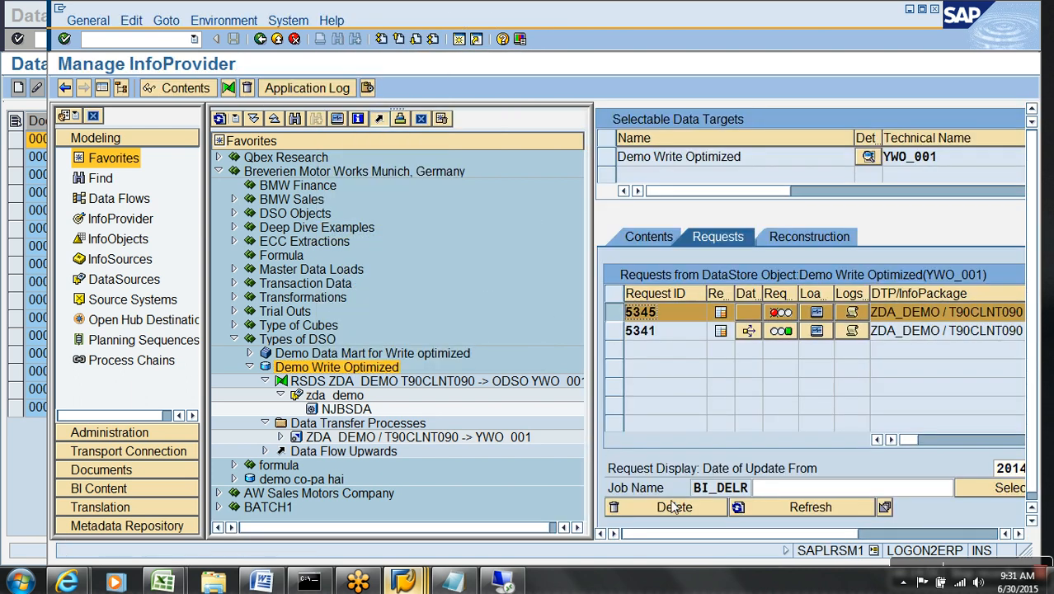
{"action": "left_click", "coordinate": [674, 507]}
{"action": "left_click", "coordinate": [385, 323]}
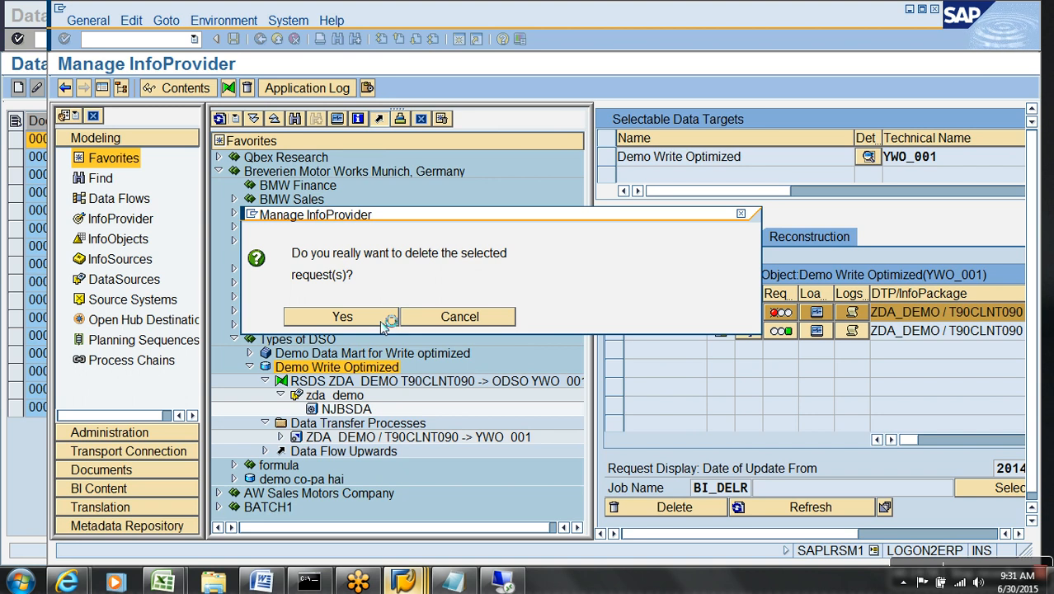
{"action": "left_click", "coordinate": [768, 510]}
{"action": "right_click", "coordinate": [353, 399]}
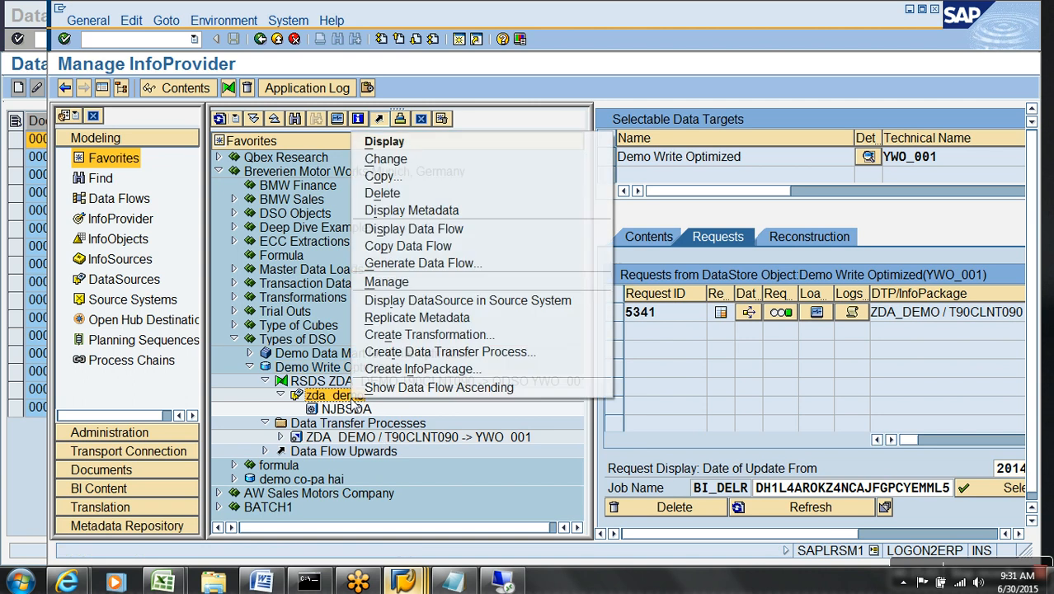
{"action": "left_click", "coordinate": [388, 282]}
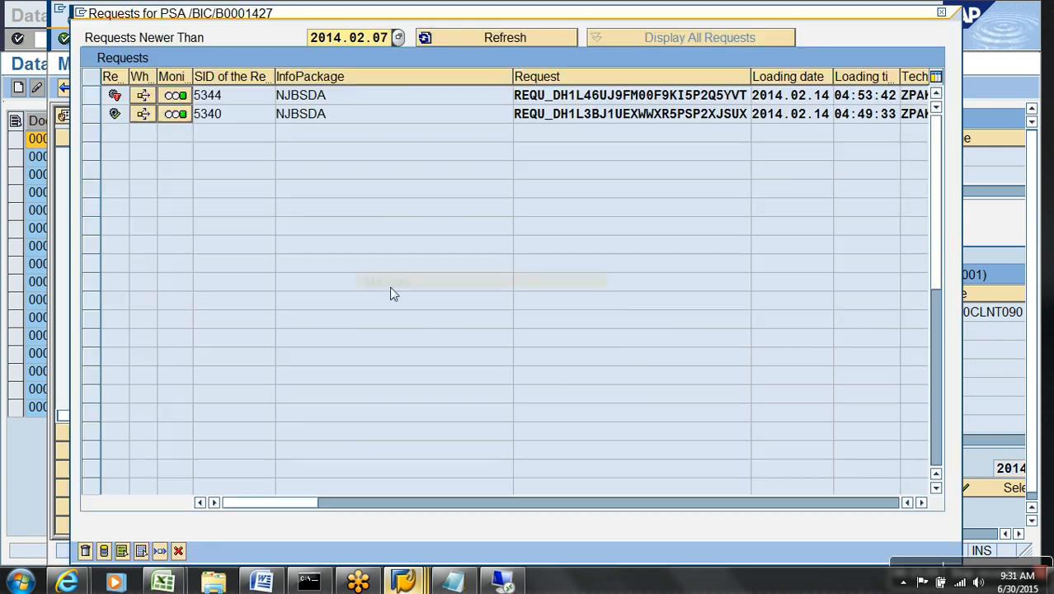
Open PSA request 5344's records, select records 1–14, save the list, and close the PSA request list.
{"action": "left_click", "coordinate": [88, 96]}
{"action": "left_click", "coordinate": [105, 551]}
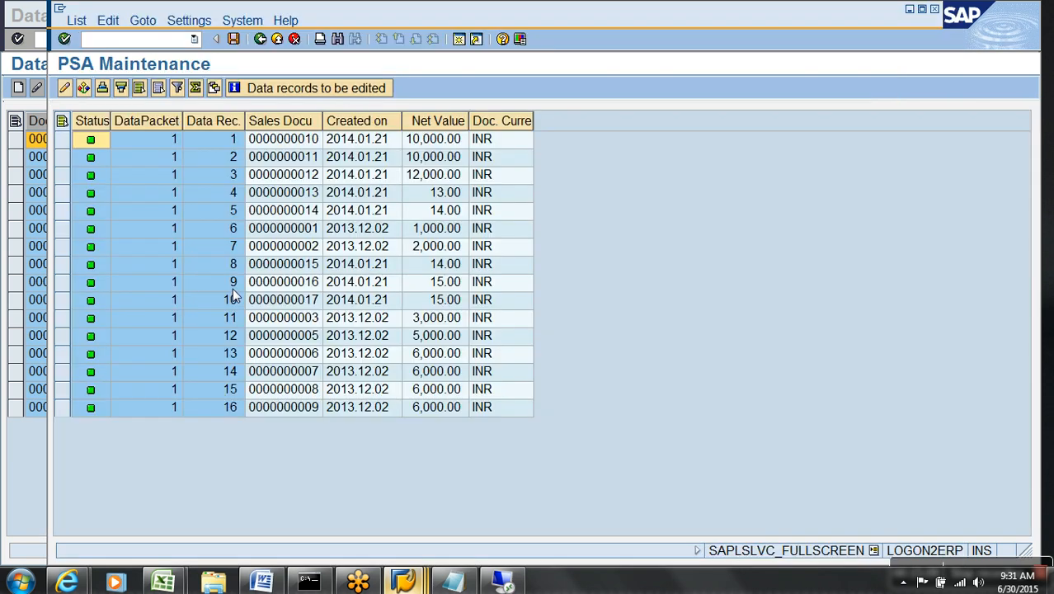
{"action": "left_click_drag", "start_coordinate": [78, 148], "coordinate": [99, 376]}
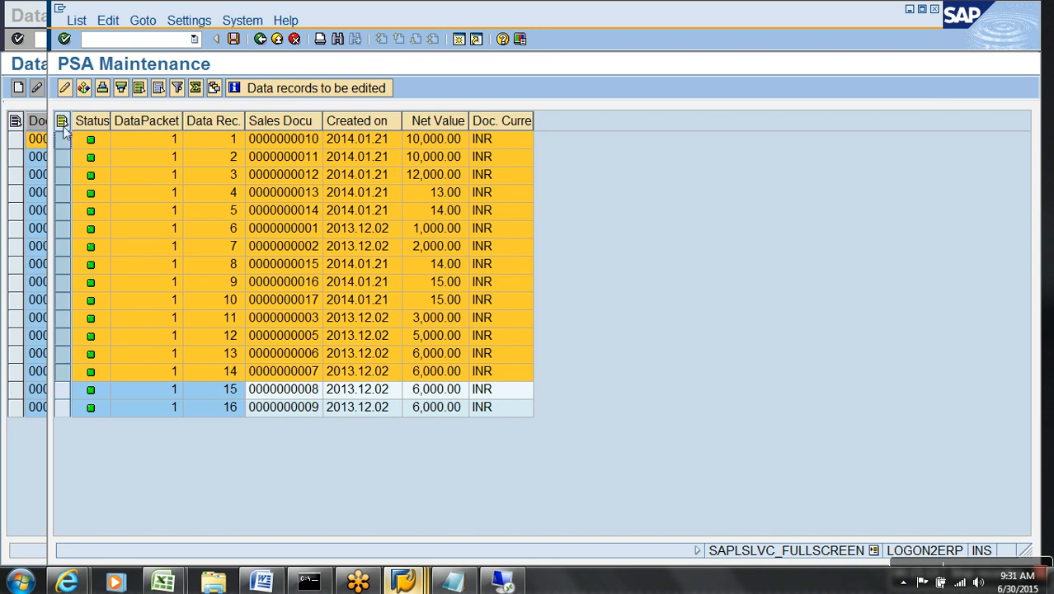
{"action": "left_click", "coordinate": [73, 21]}
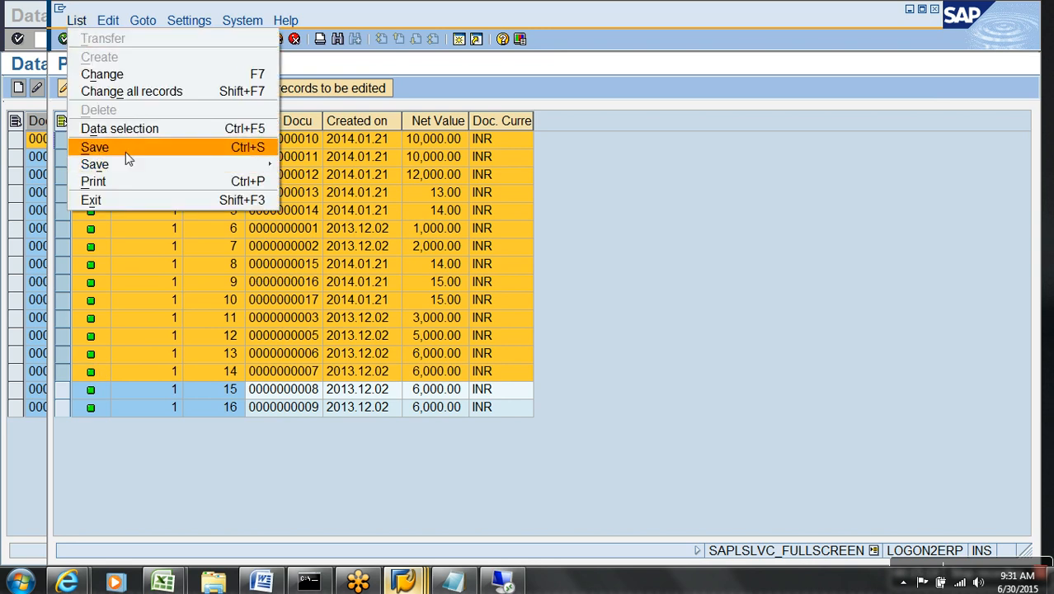
{"action": "left_click", "coordinate": [657, 181]}
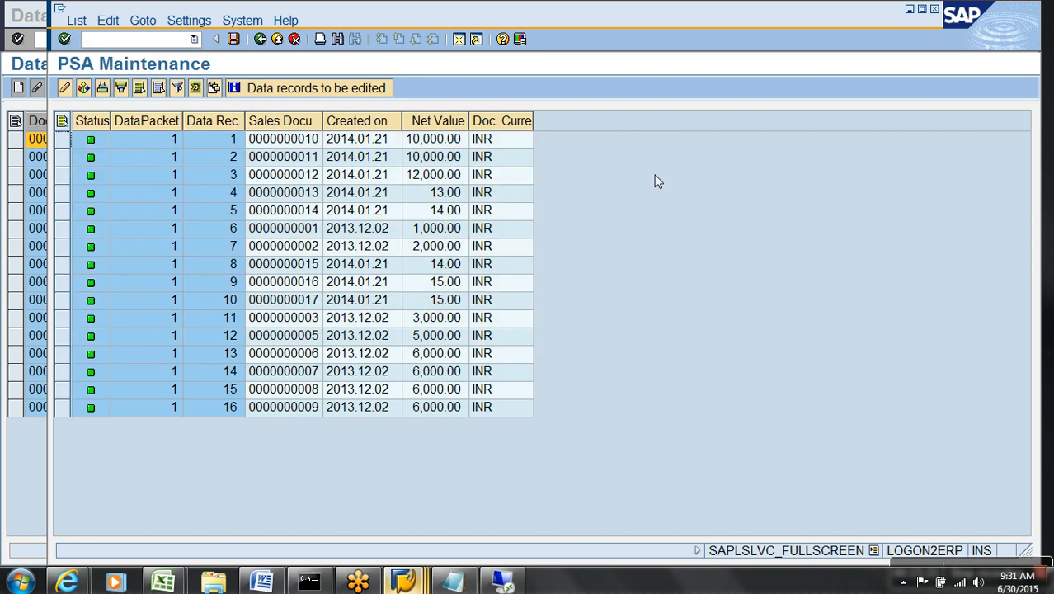
{"action": "left_click", "coordinate": [260, 40]}
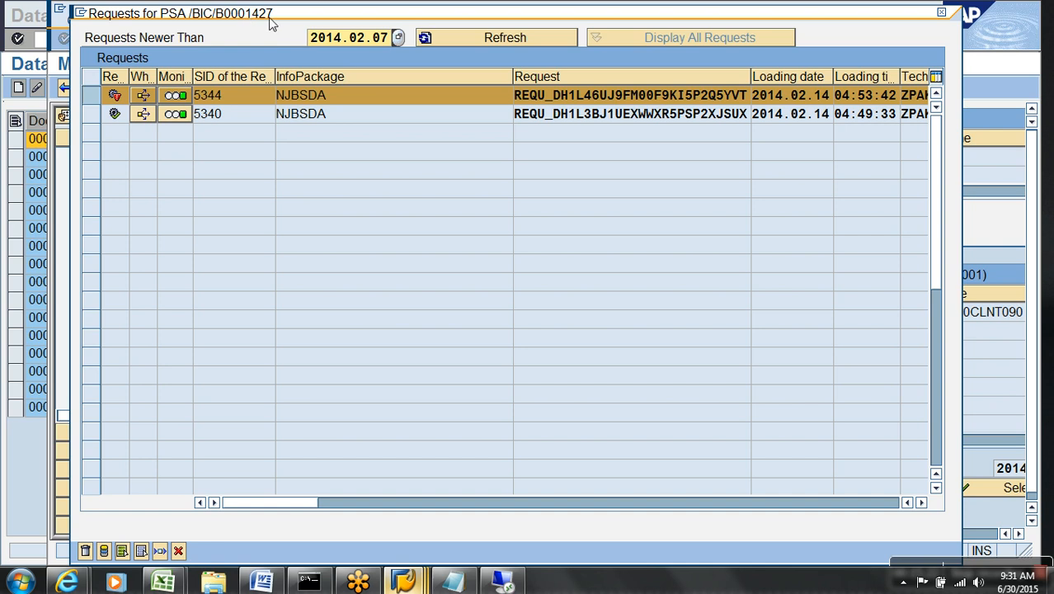
{"action": "left_click", "coordinate": [178, 551]}
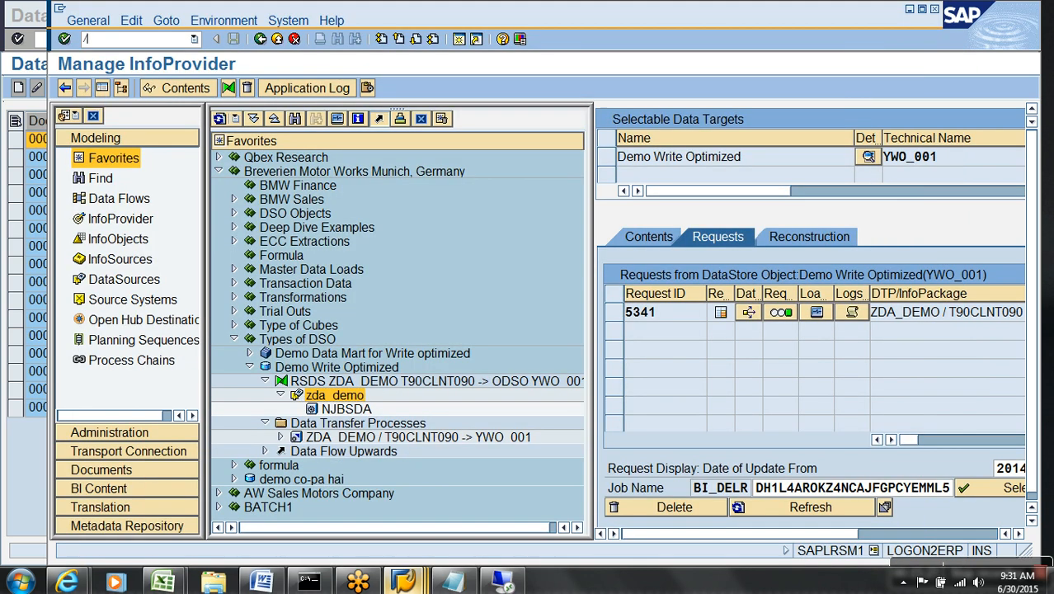
{"action": "type", "text": "/OSE11"}
{"action": "key", "text": "Return"}
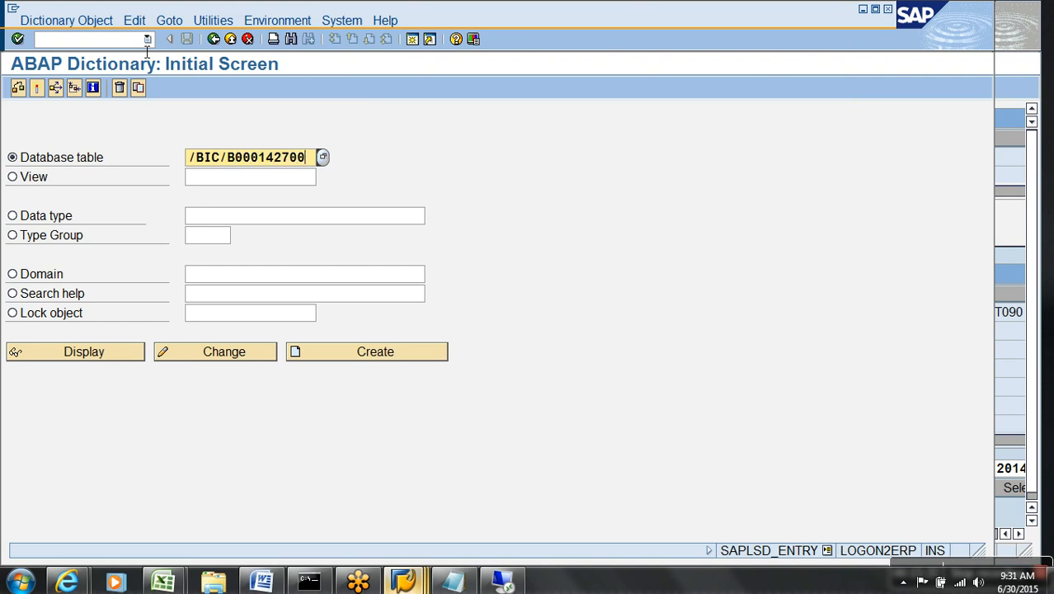
{"action": "key", "text": "F7"}
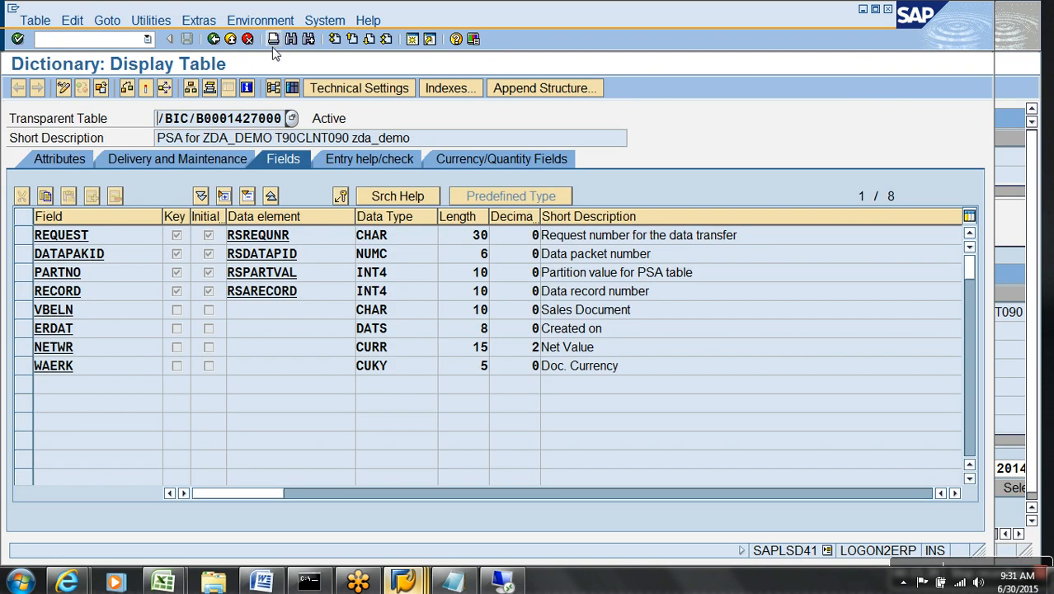
{"action": "left_click", "coordinate": [292, 89]}
{"action": "key", "text": "F8"}
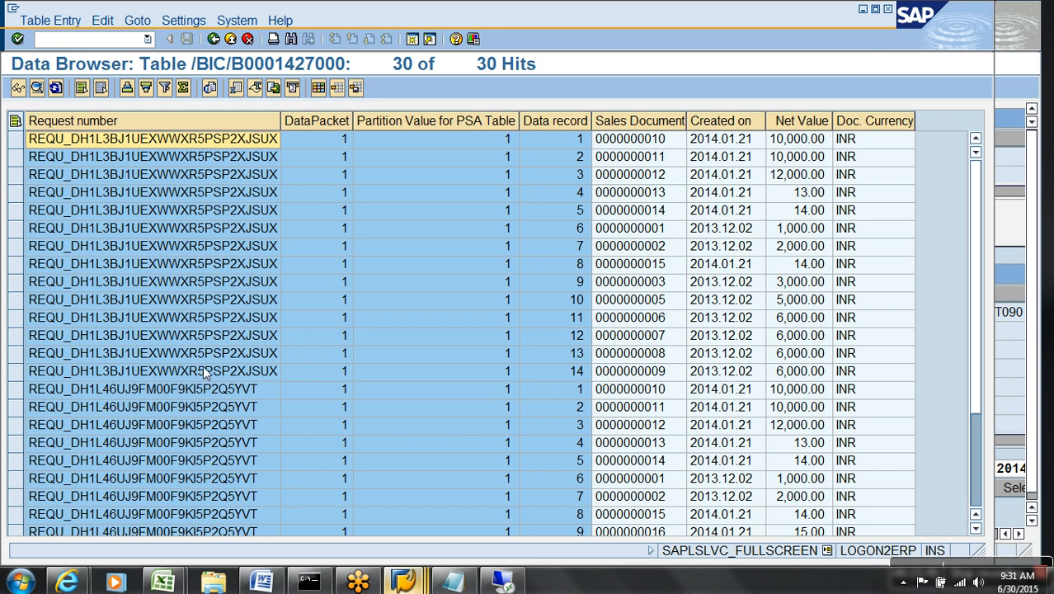
Select records 1–14 of the second request and display the first as a single entry.
{"action": "scroll", "coordinate": [631, 446], "scroll_direction": "down", "scroll_amount": 3}
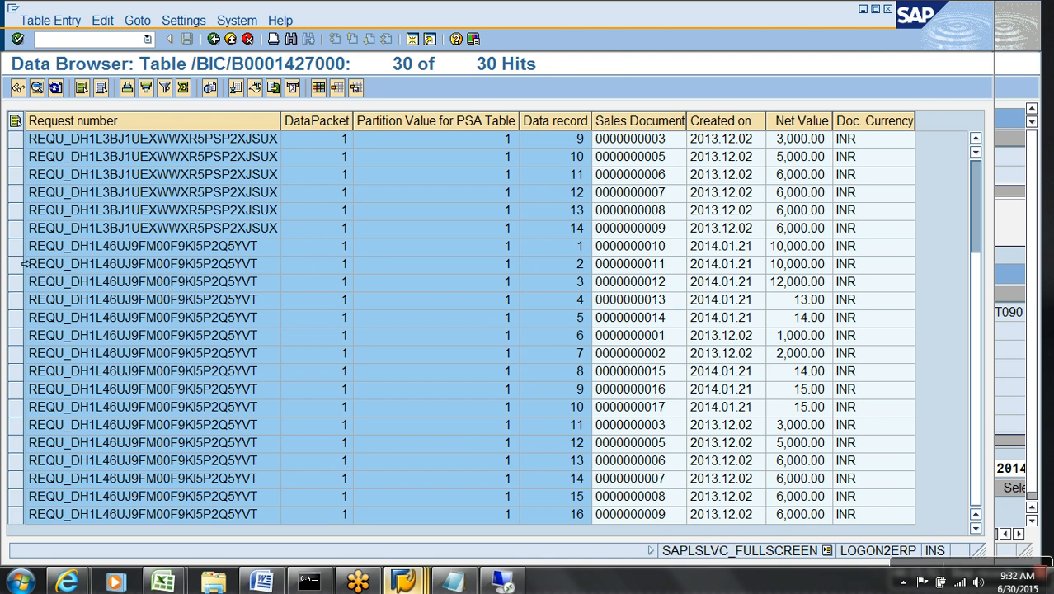
{"action": "left_click_drag", "start_coordinate": [23, 246], "coordinate": [93, 485]}
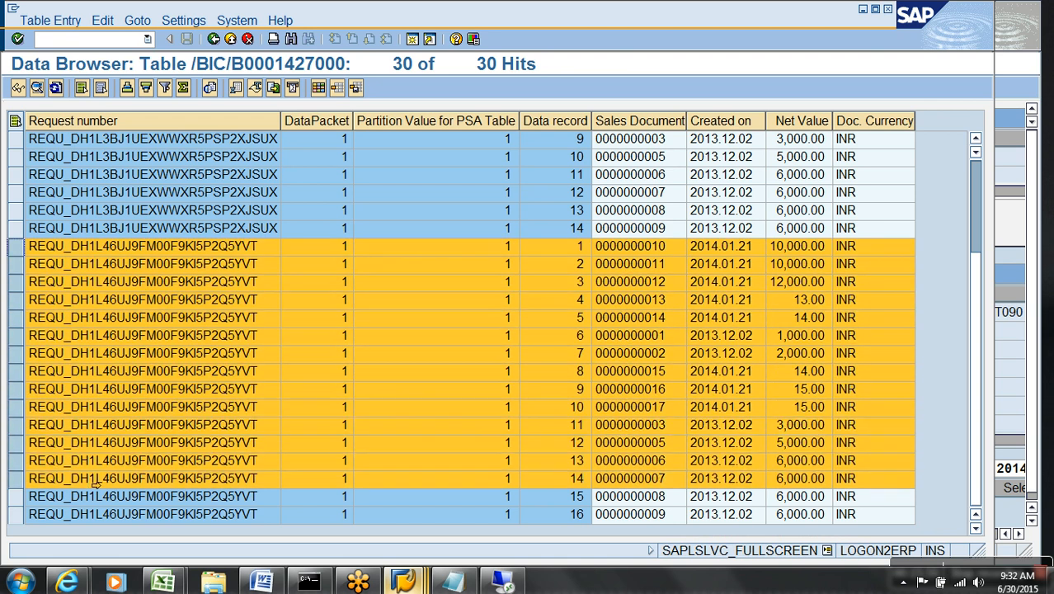
{"action": "left_click", "coordinate": [18, 89]}
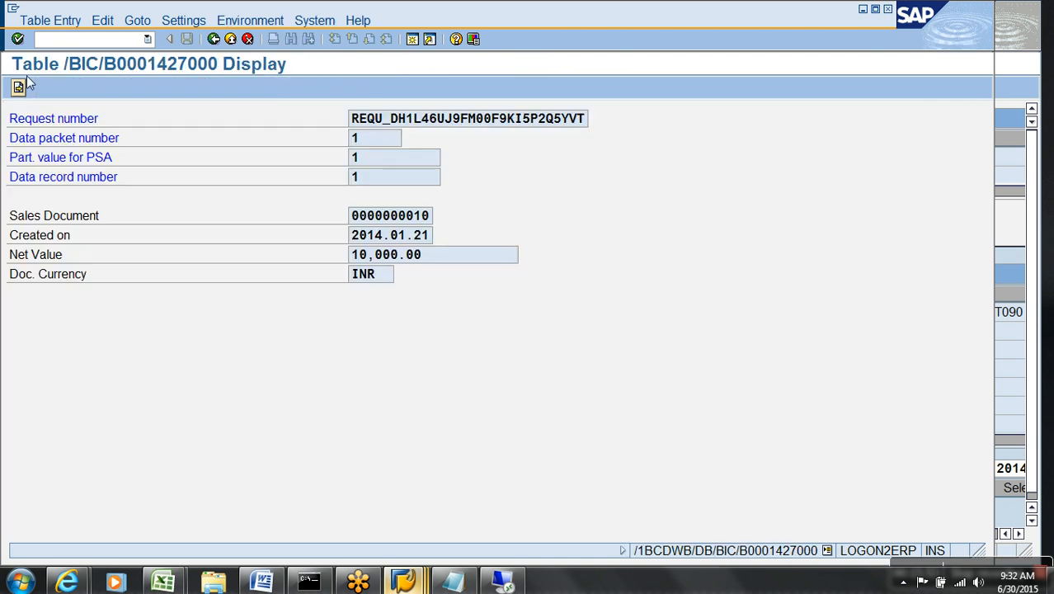
Use /H debugging to change CODE from SHOW to DELE so the entry screen opens in delete mode.
{"action": "key", "text": "Return"}
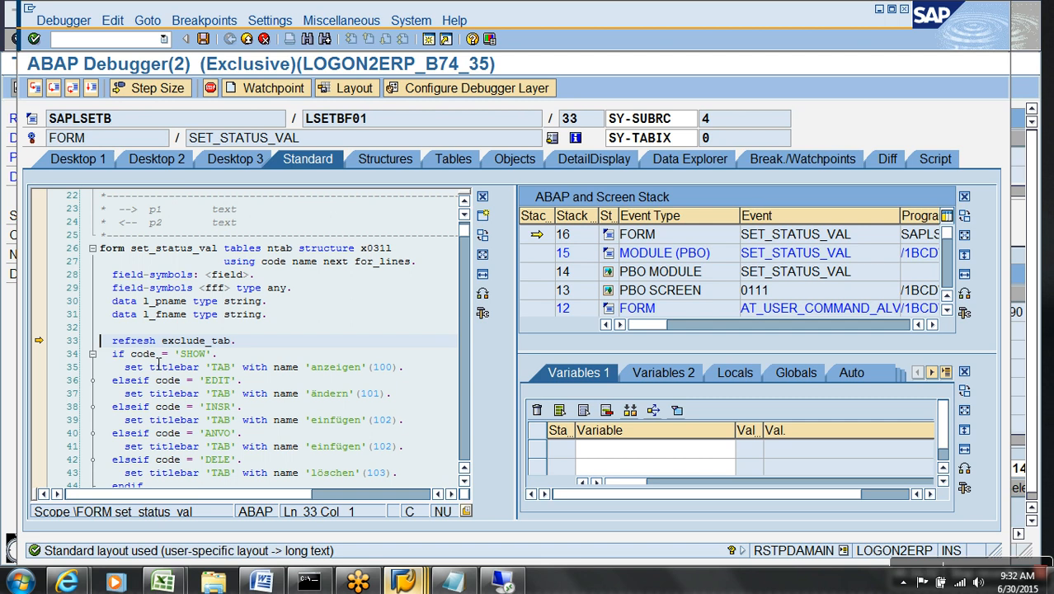
{"action": "double_click", "coordinate": [147, 353]}
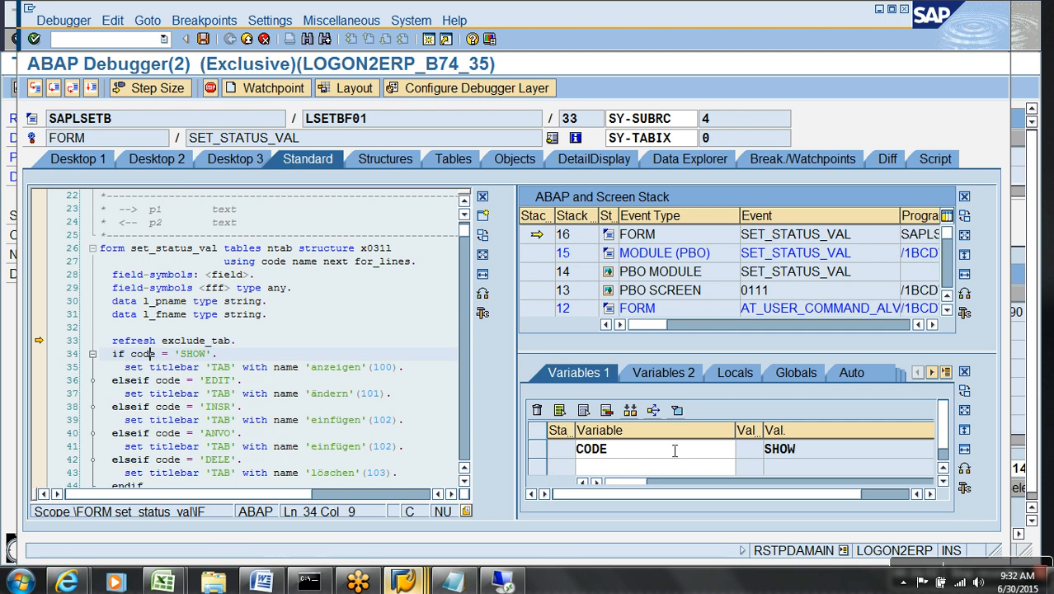
{"action": "left_click", "coordinate": [892, 482]}
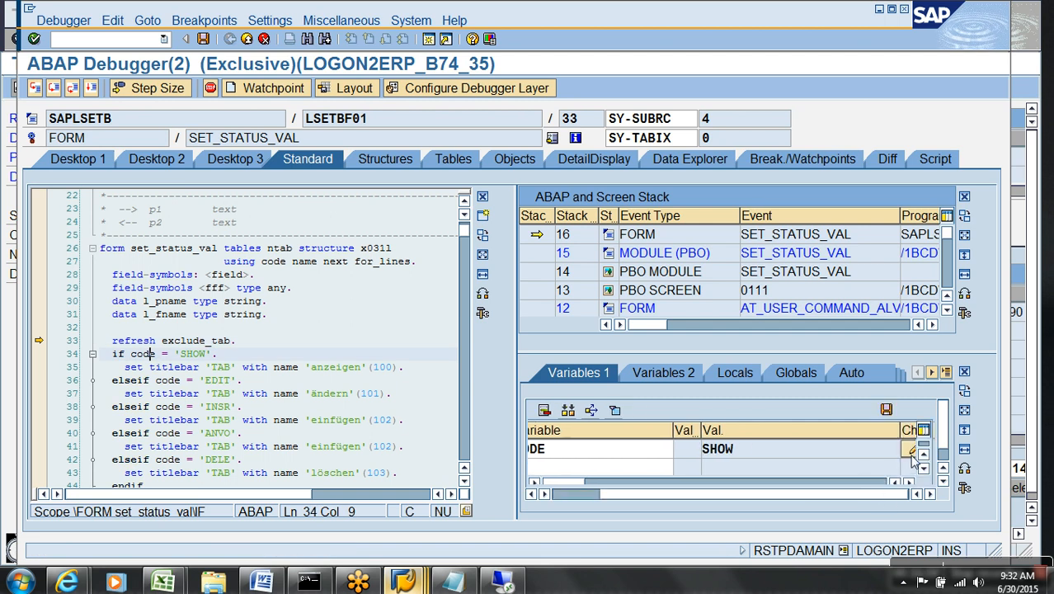
{"action": "left_click", "coordinate": [911, 452]}
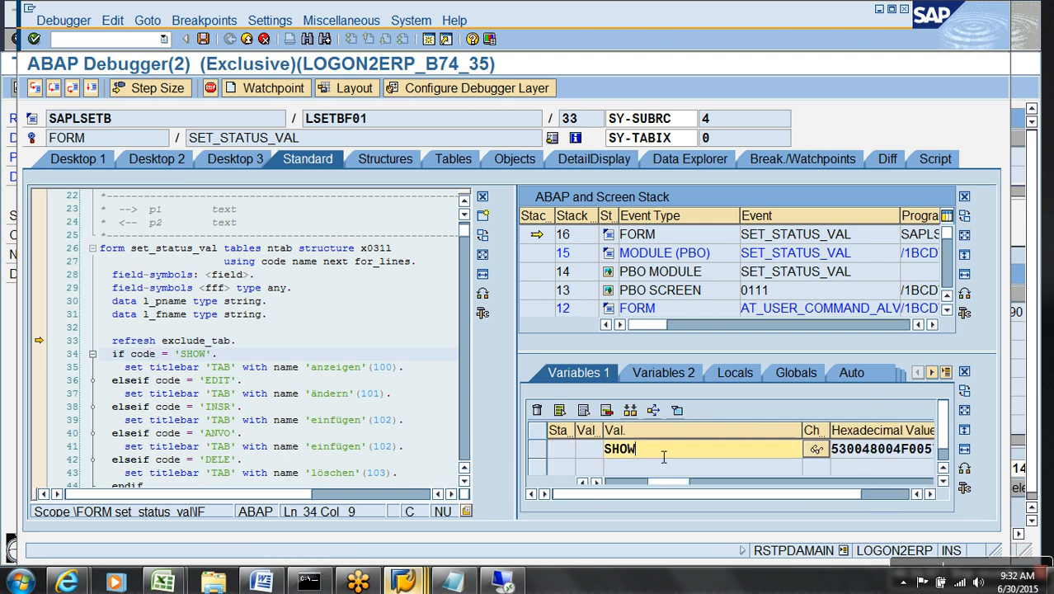
{"action": "left_click_drag", "start_coordinate": [664, 456], "coordinate": [582, 456]}
{"action": "type", "text": "DELE"}
{"action": "key", "text": "Return"}
{"action": "key", "text": "F8"}
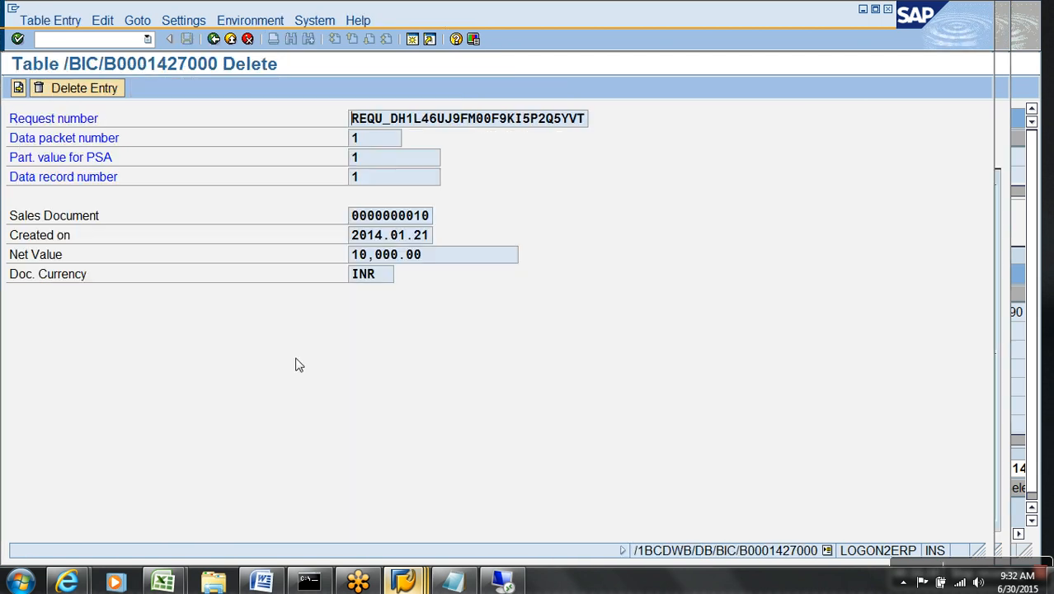
Delete duplicate records 1 through 14 of the second request one by one.
{"action": "left_click", "coordinate": [85, 88]}
{"action": "left_click", "coordinate": [18, 87]}
{"action": "left_click", "coordinate": [37, 89]}
{"action": "left_click", "coordinate": [65, 89]}
{"action": "left_click", "coordinate": [37, 88]}
{"action": "left_click", "coordinate": [80, 88]}
{"action": "left_click", "coordinate": [37, 88]}
{"action": "left_click", "coordinate": [79, 88]}
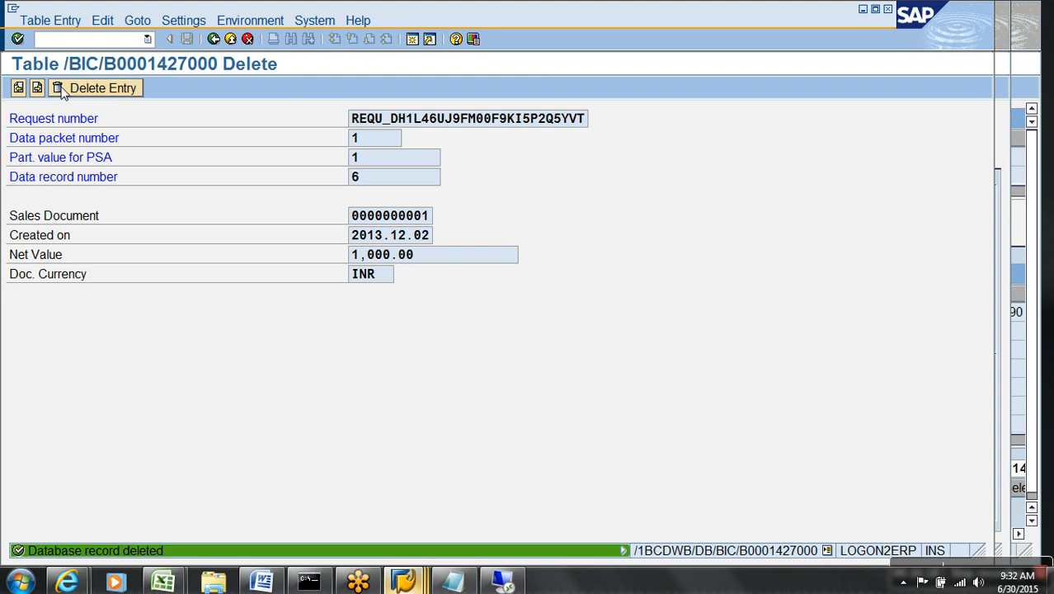
{"action": "left_click", "coordinate": [37, 88]}
{"action": "left_click", "coordinate": [62, 87]}
{"action": "left_click", "coordinate": [39, 90]}
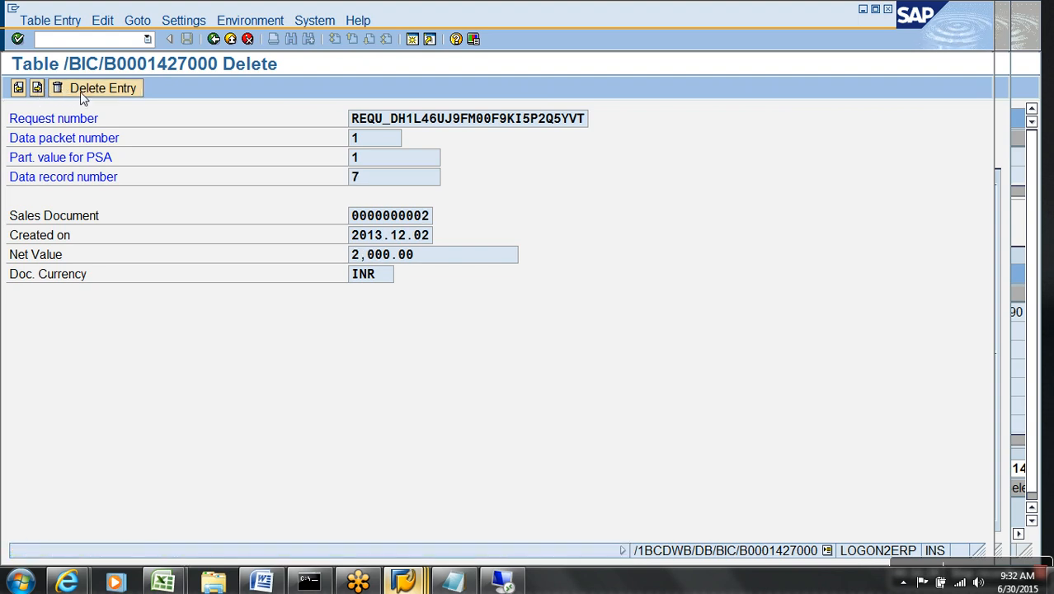
{"action": "left_click", "coordinate": [80, 91]}
{"action": "left_click", "coordinate": [41, 91]}
{"action": "left_click", "coordinate": [57, 89]}
{"action": "left_click", "coordinate": [41, 88]}
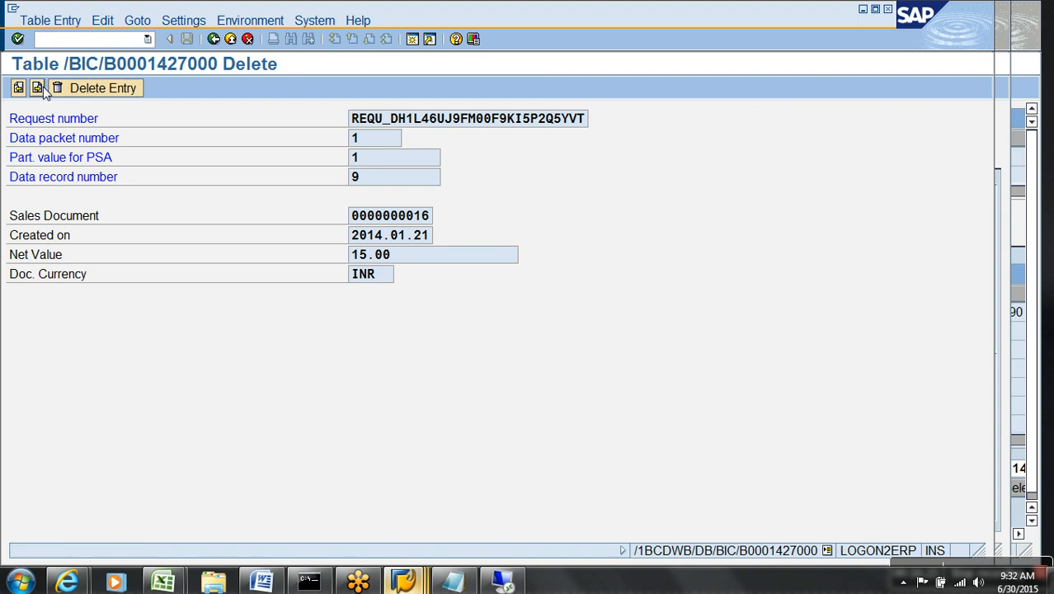
{"action": "left_click", "coordinate": [60, 89]}
{"action": "left_click", "coordinate": [37, 89]}
{"action": "left_click", "coordinate": [60, 89]}
{"action": "left_click", "coordinate": [37, 88]}
{"action": "left_click", "coordinate": [59, 89]}
{"action": "left_click", "coordinate": [36, 90]}
{"action": "left_click", "coordinate": [74, 90]}
{"action": "left_click", "coordinate": [37, 88]}
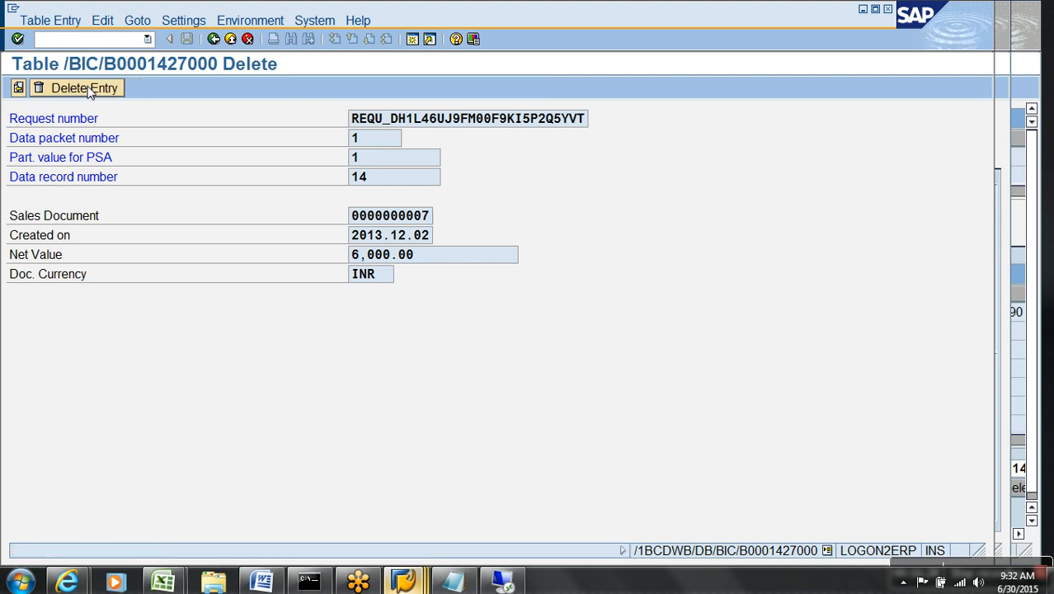
{"action": "left_click", "coordinate": [88, 89]}
Return to the refreshed PSA table list and select the remaining records 15 and 16.
{"action": "left_click", "coordinate": [213, 38]}
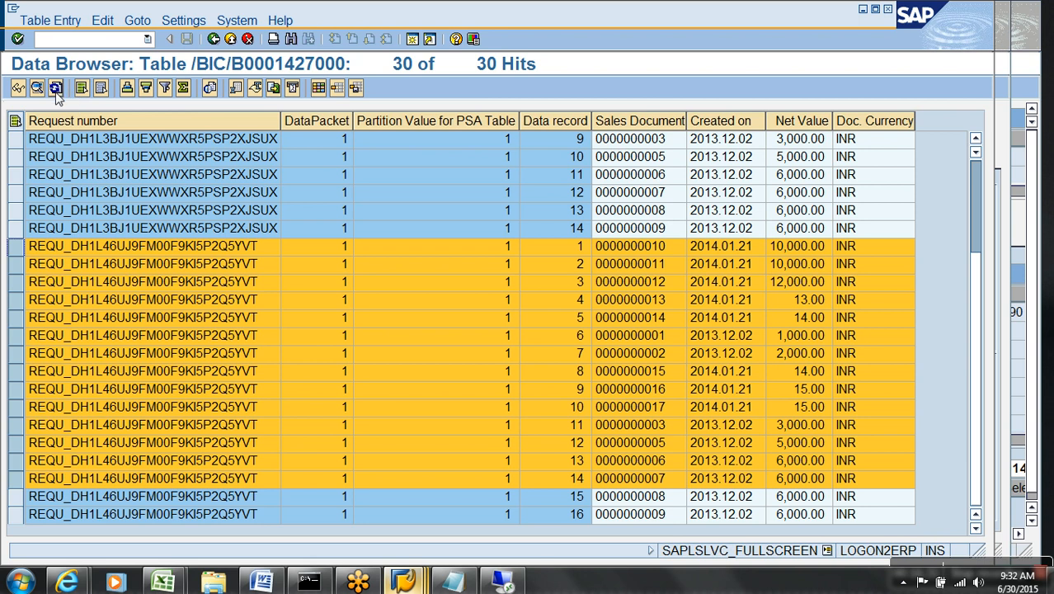
{"action": "left_click", "coordinate": [55, 88]}
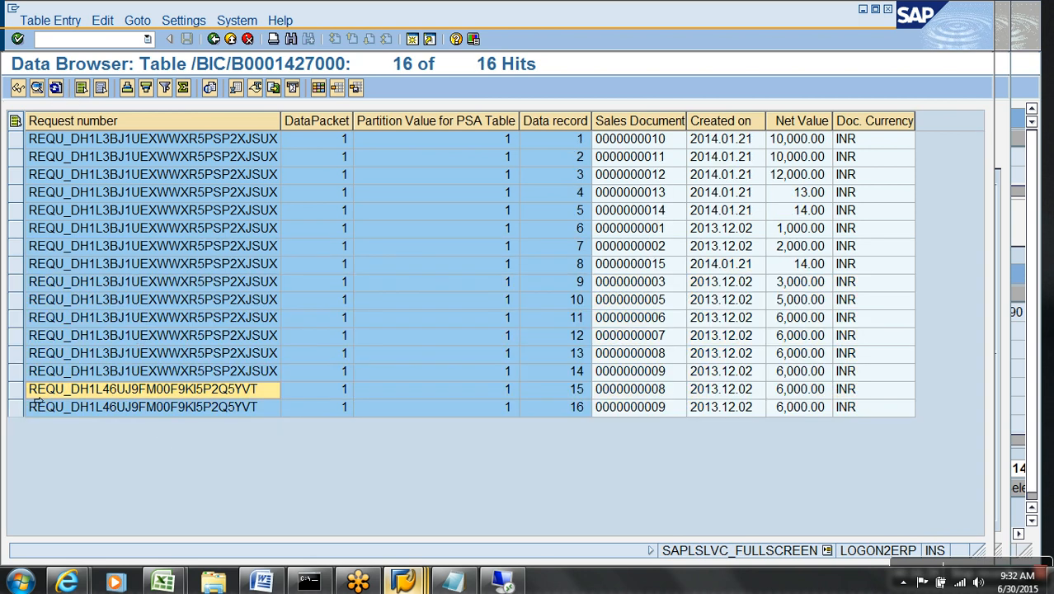
{"action": "left_click_drag", "start_coordinate": [36, 402], "coordinate": [37, 431]}
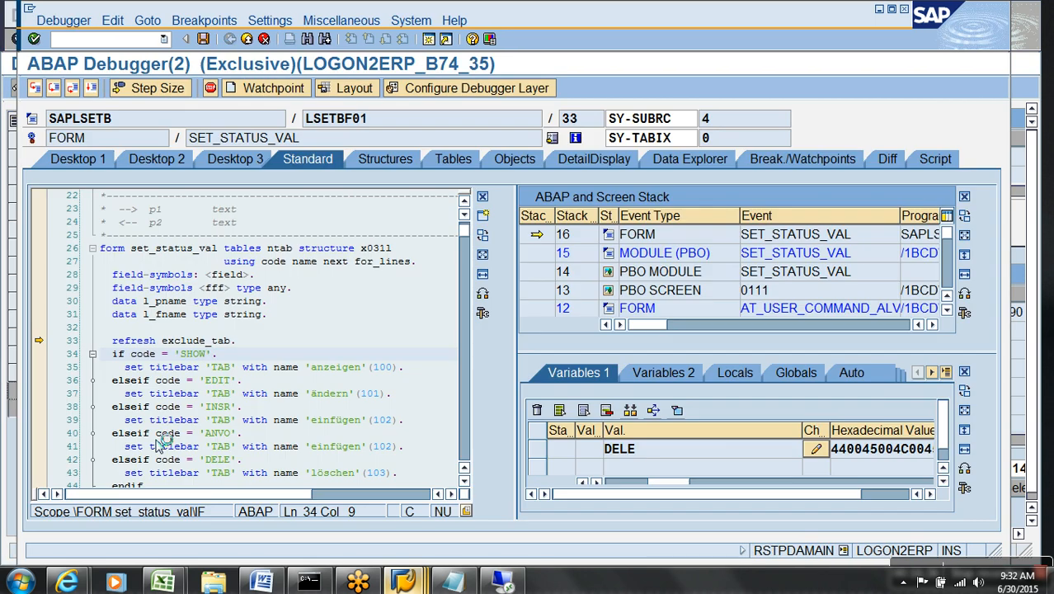
Stop debugging and, in /NRSA1, expand the Demo Write Optimized DSO's Data Transfer Processes folder.
{"action": "key", "text": "alt+space"}
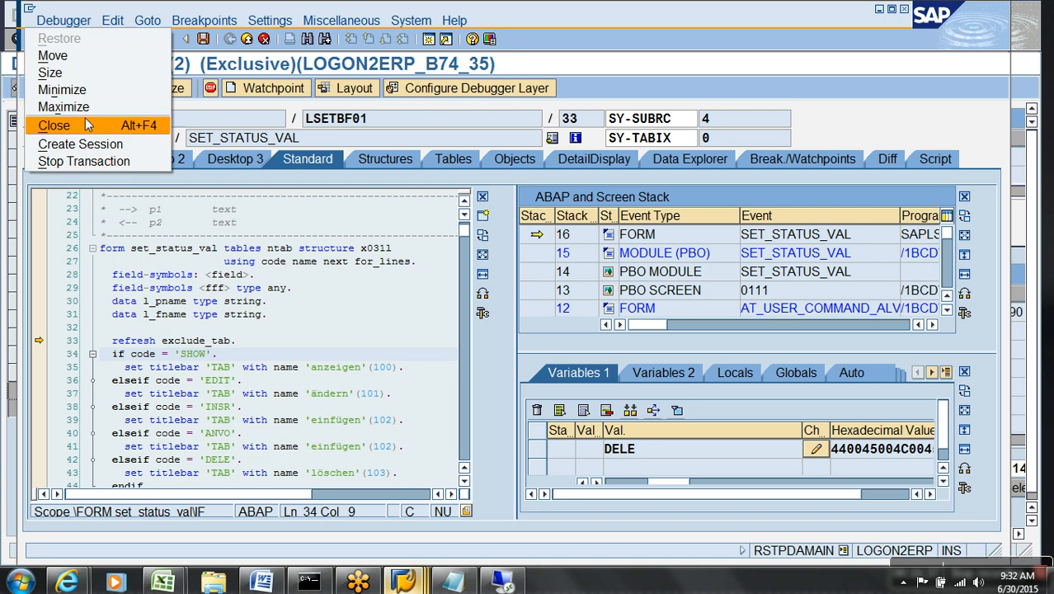
{"action": "left_click", "coordinate": [83, 161]}
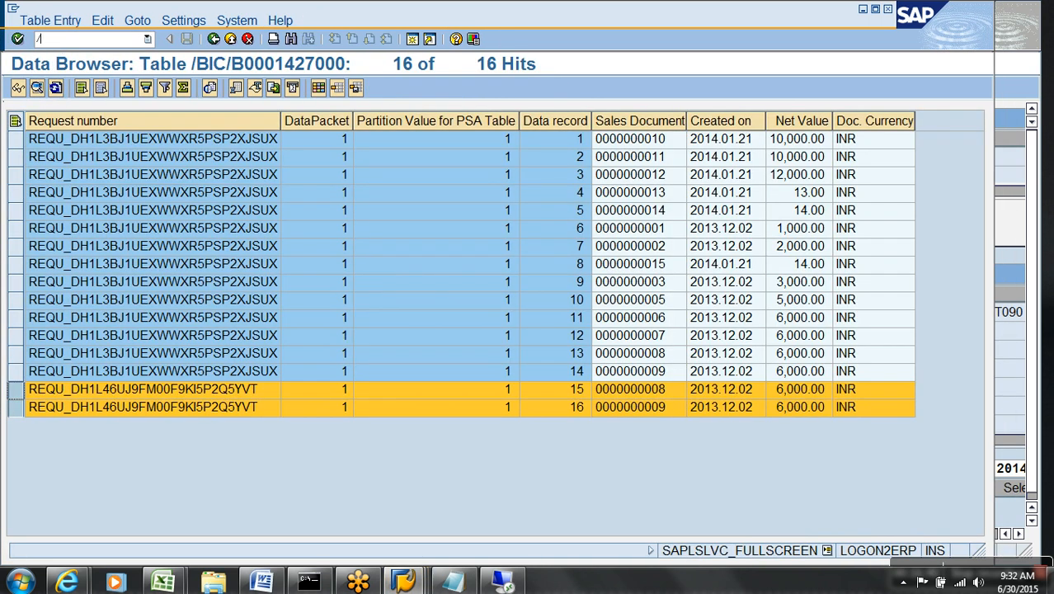
{"action": "type", "text": "/NRSA1"}
{"action": "key", "text": "Return"}
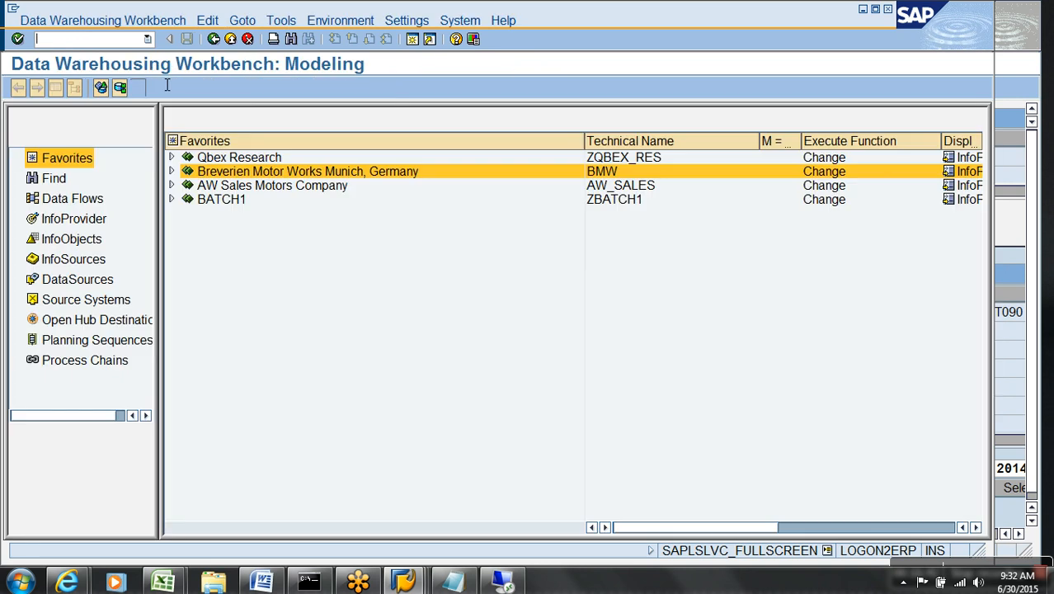
{"action": "left_click", "coordinate": [171, 172]}
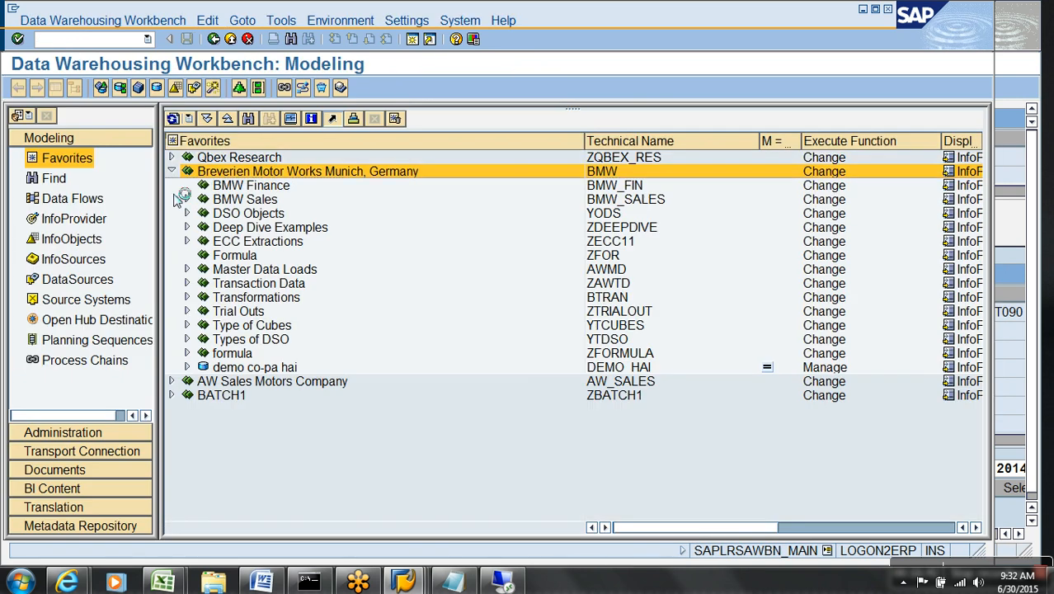
{"action": "left_click", "coordinate": [186, 339]}
{"action": "left_click", "coordinate": [202, 367]}
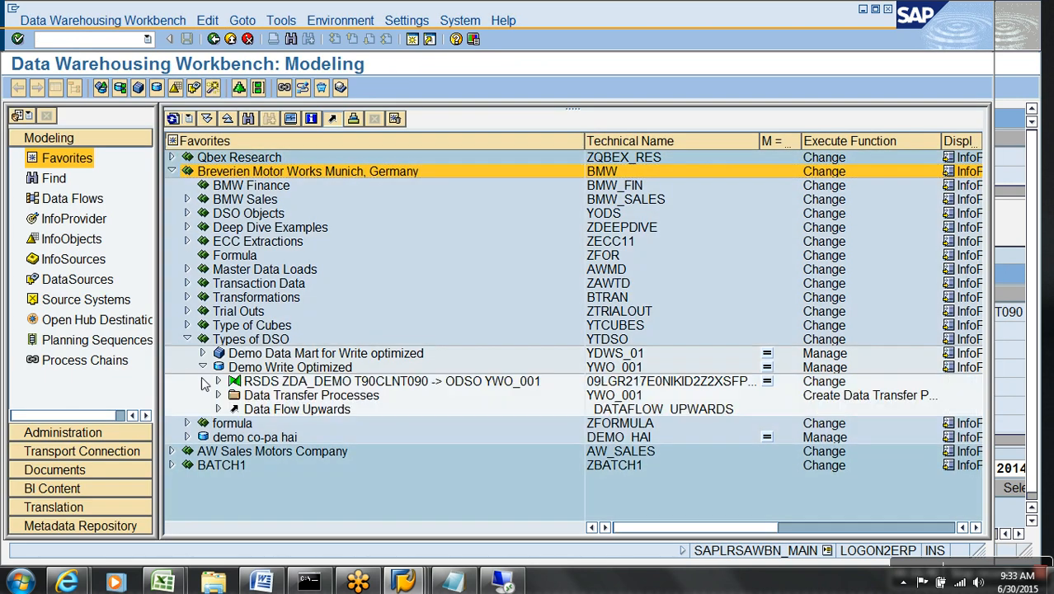
{"action": "left_click", "coordinate": [219, 395]}
Verify in PSA maintenance that request 5344 holds only two records, then open the ZDA_DEMO → YWO_001 DTP.
{"action": "right_click", "coordinate": [282, 410]}
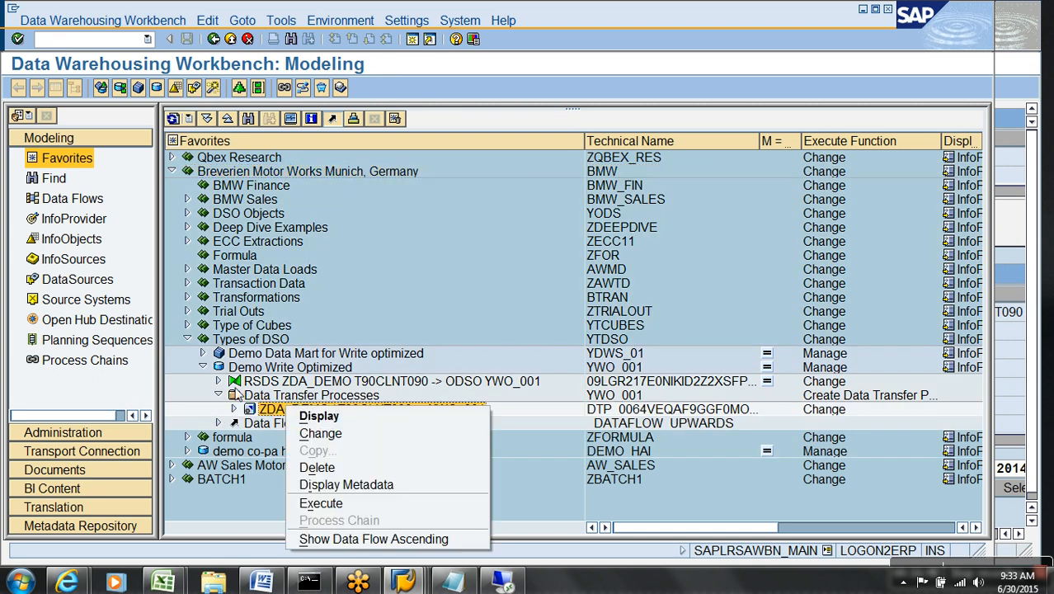
{"action": "left_click", "coordinate": [217, 383]}
{"action": "right_click", "coordinate": [291, 383]}
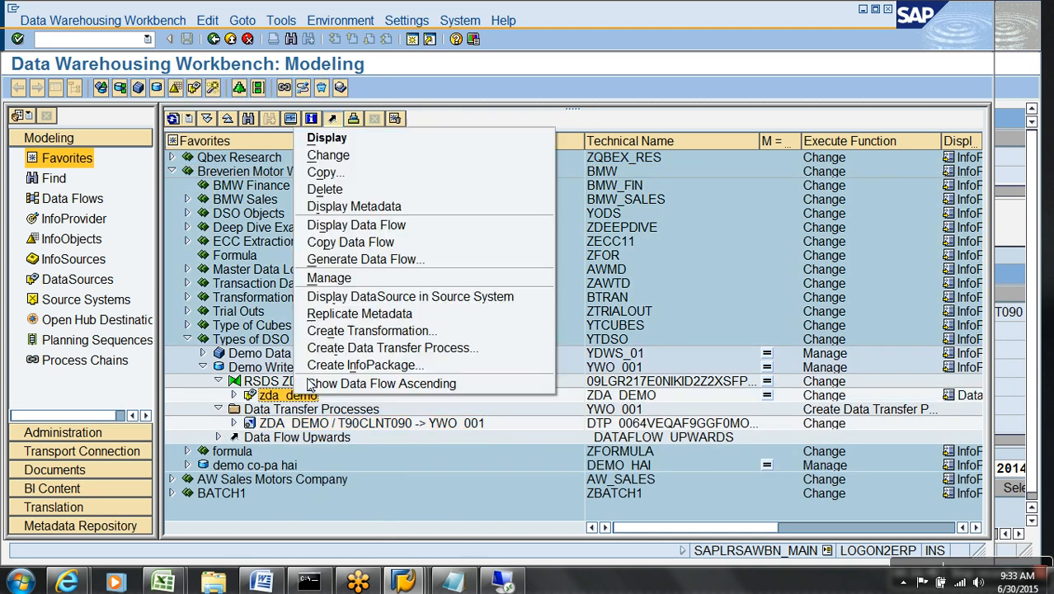
{"action": "left_click", "coordinate": [335, 278]}
{"action": "left_click", "coordinate": [45, 95]}
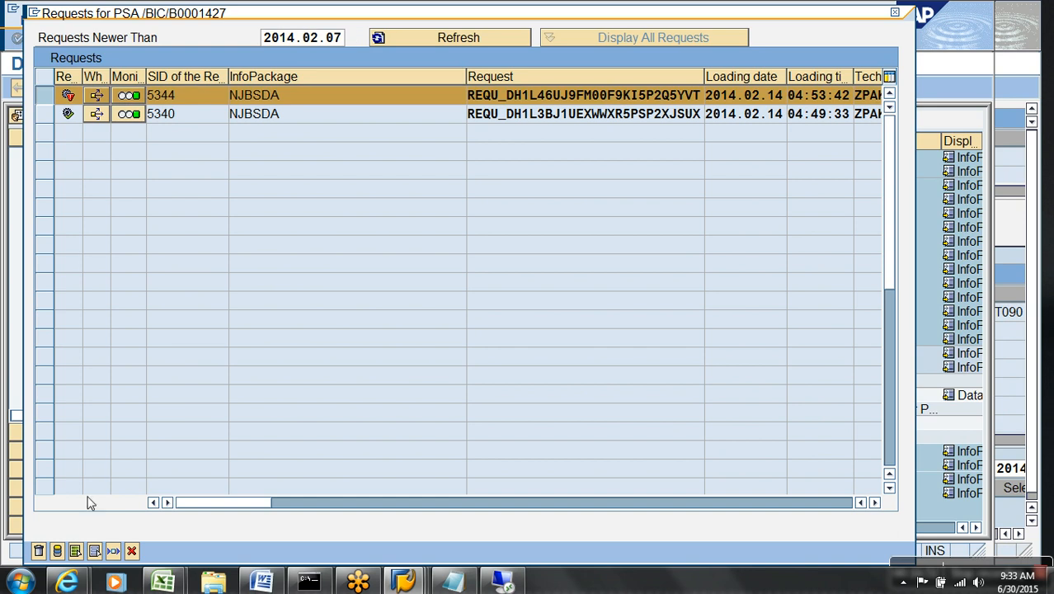
{"action": "left_click", "coordinate": [58, 552]}
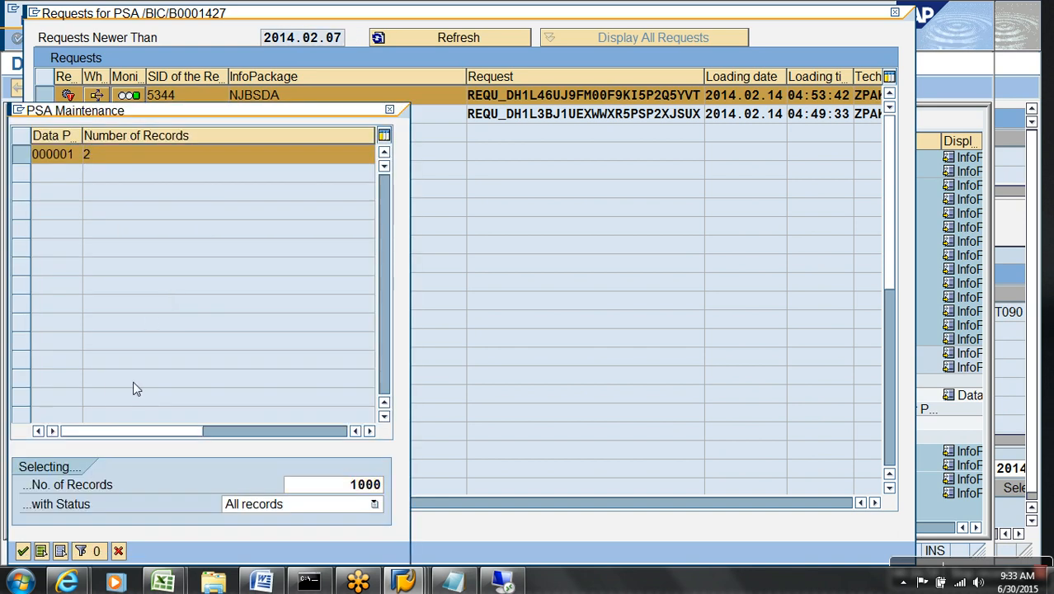
{"action": "key", "text": "Return"}
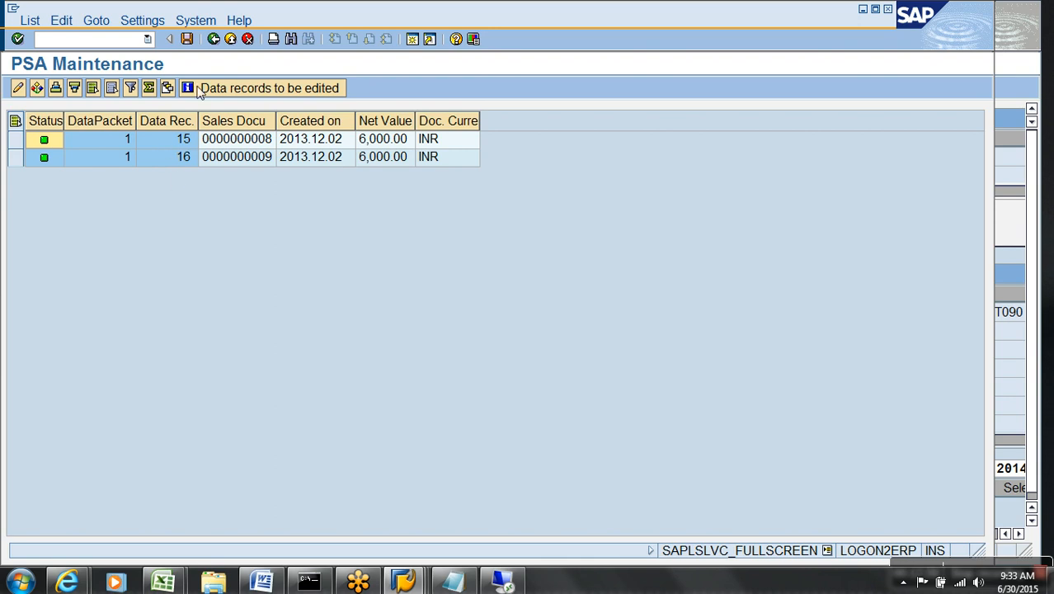
{"action": "left_click", "coordinate": [213, 39]}
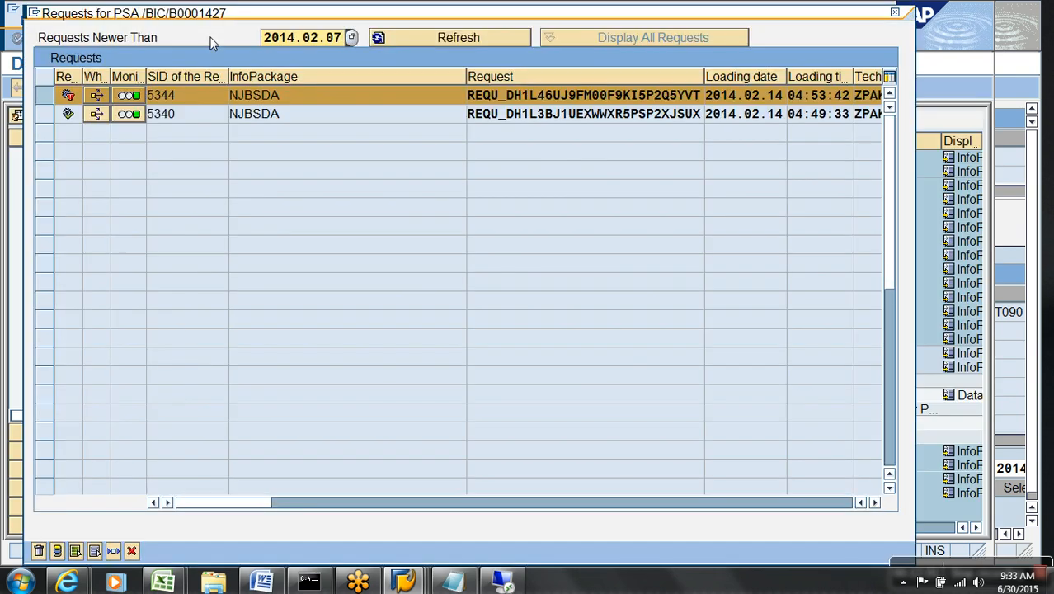
{"action": "left_click", "coordinate": [132, 551]}
{"action": "double_click", "coordinate": [273, 423]}
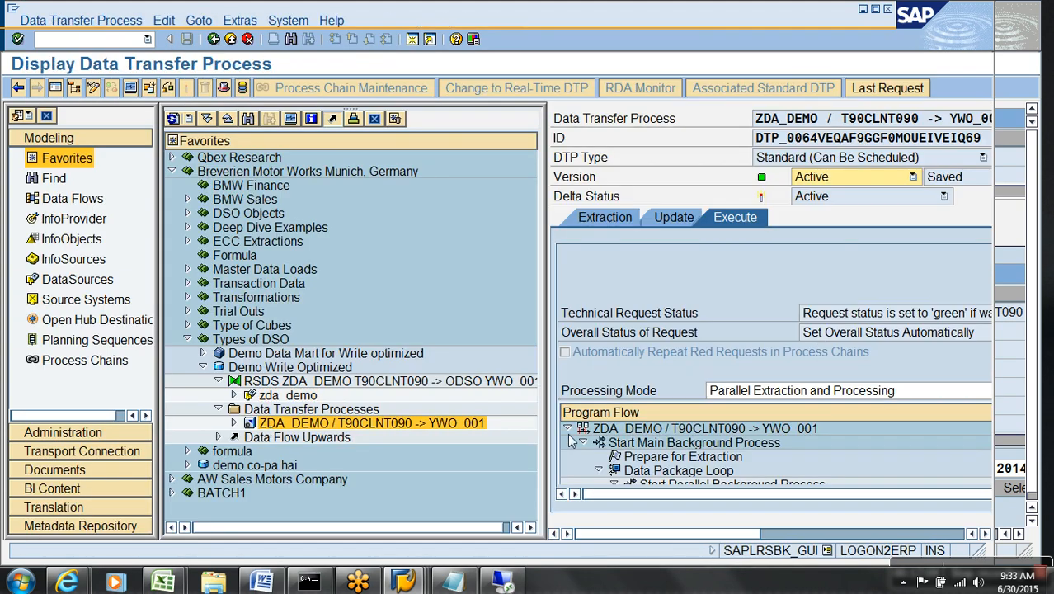
Execute the ZDA_DEMO → YWO_001 DTP and refresh the monitor for request 5347.
{"action": "left_click", "coordinate": [74, 89]}
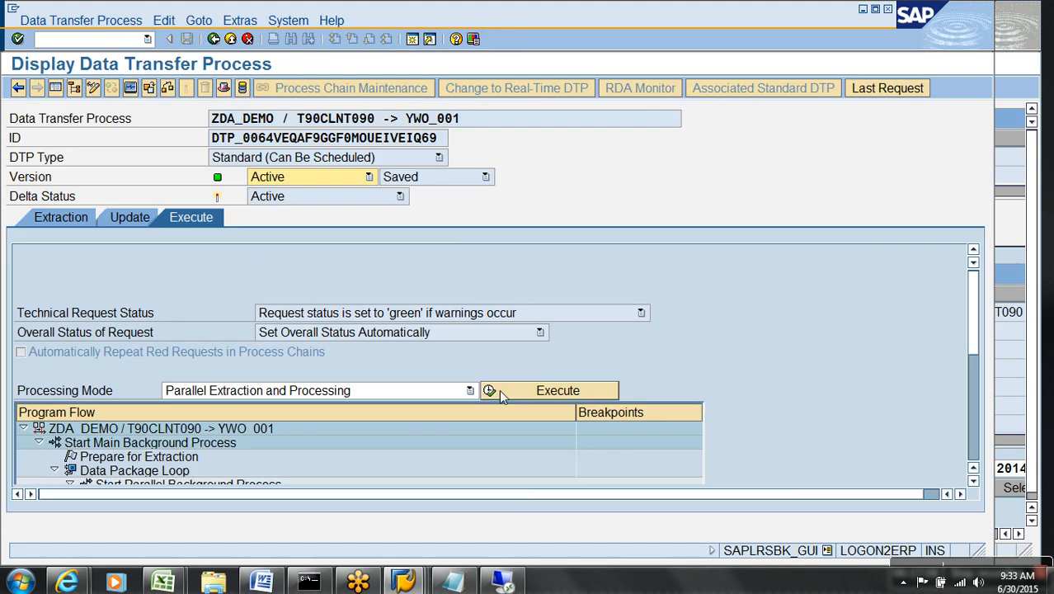
{"action": "left_click", "coordinate": [528, 393]}
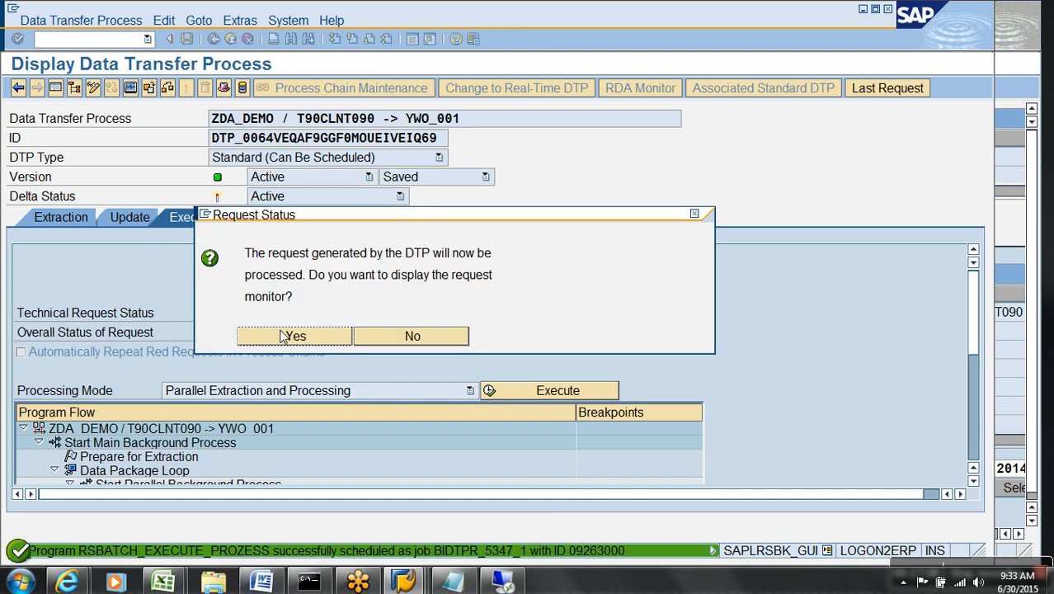
{"action": "left_click", "coordinate": [296, 343]}
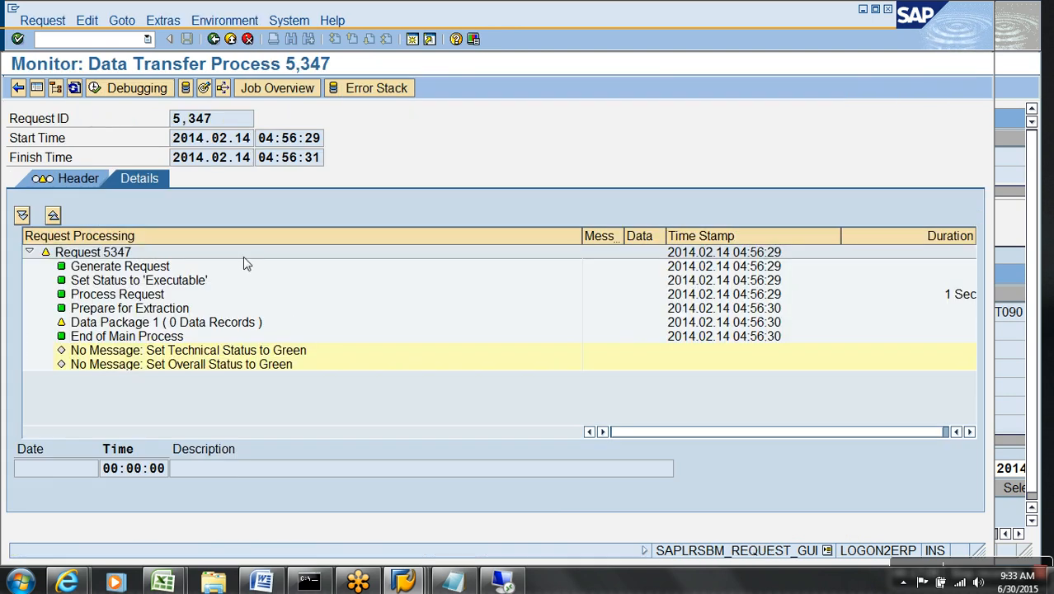
{"action": "left_click", "coordinate": [74, 88]}
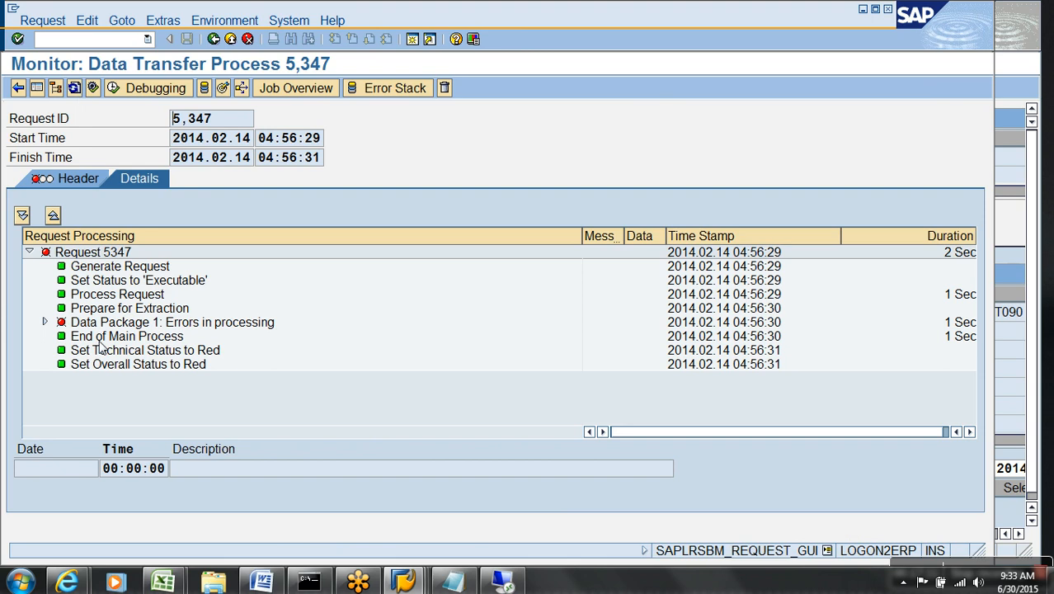
Drill into the DataStore update step to view the duplicate data record error, then exit.
{"action": "left_click", "coordinate": [44, 322]}
{"action": "left_click", "coordinate": [153, 387]}
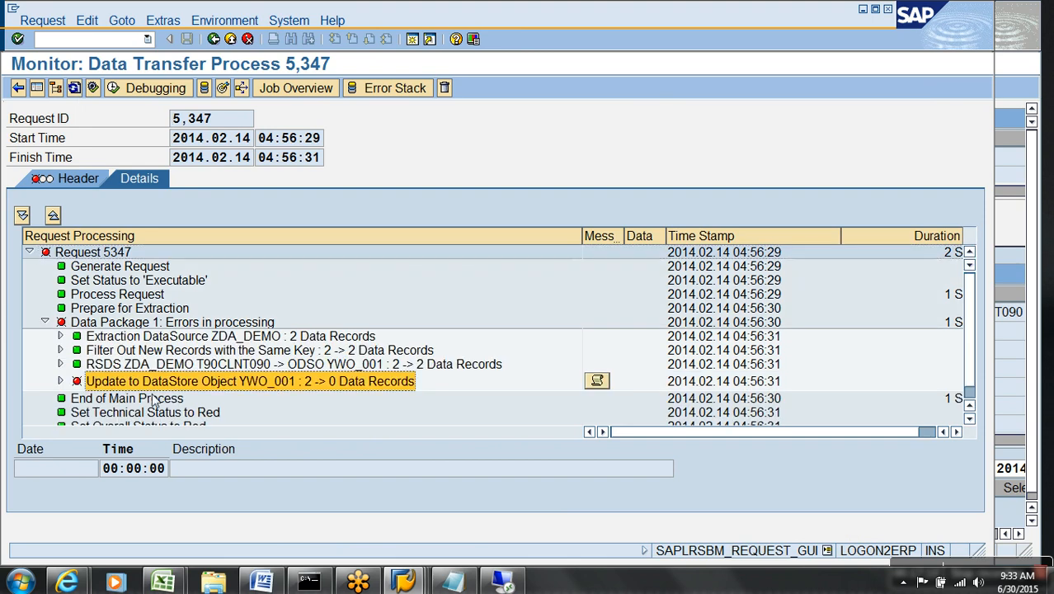
{"action": "left_click", "coordinate": [60, 382]}
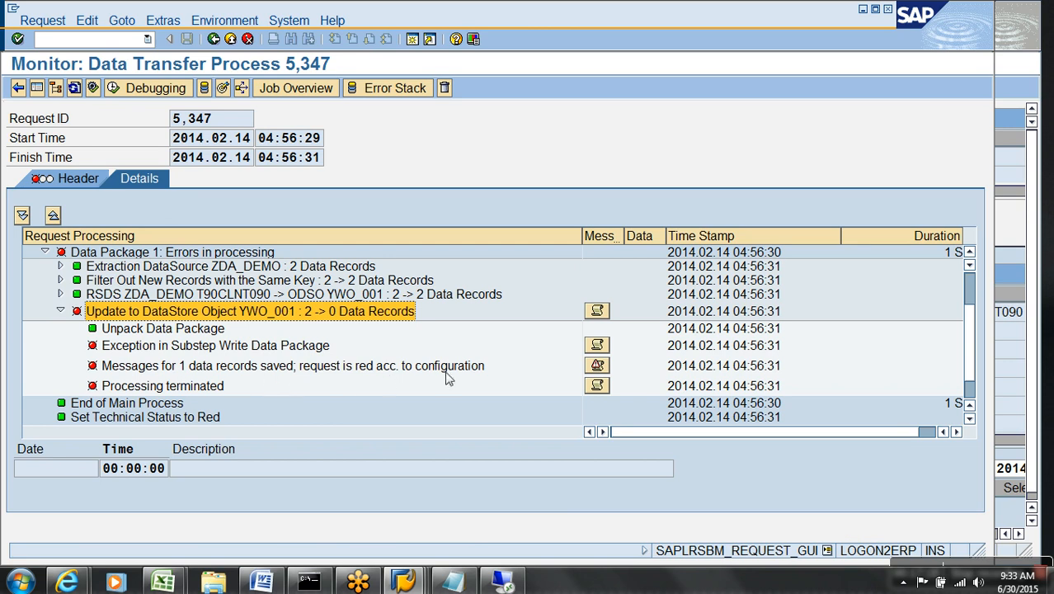
{"action": "left_click", "coordinate": [597, 366]}
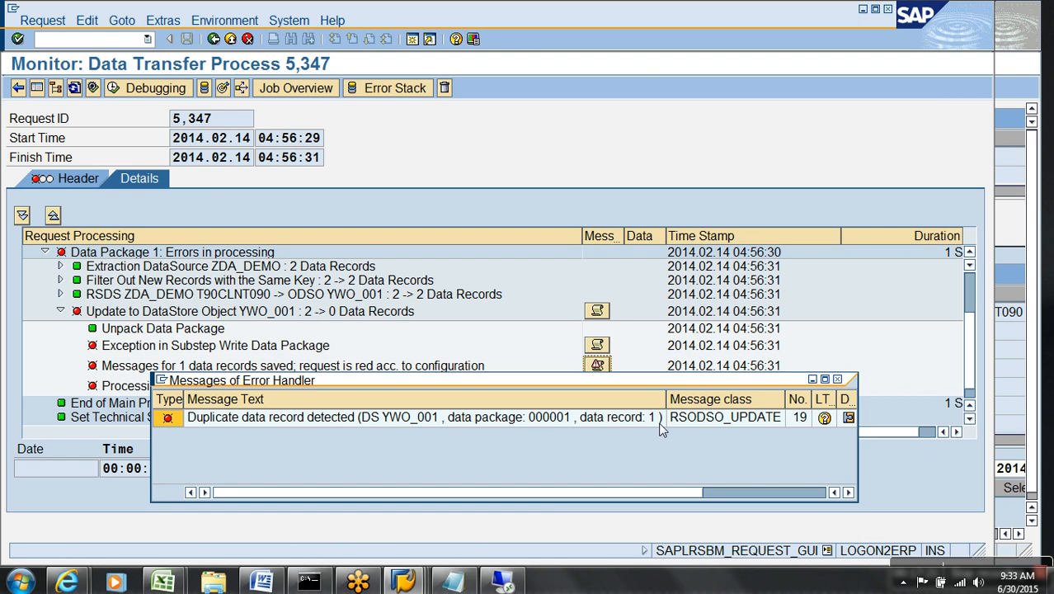
{"action": "left_click", "coordinate": [837, 379]}
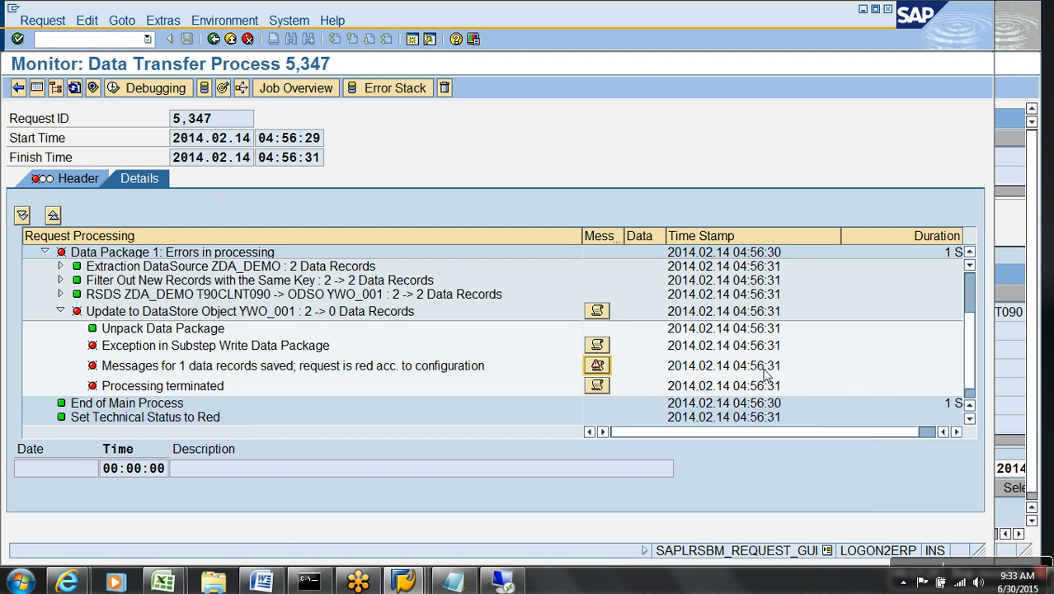
{"action": "left_click", "coordinate": [231, 40]}
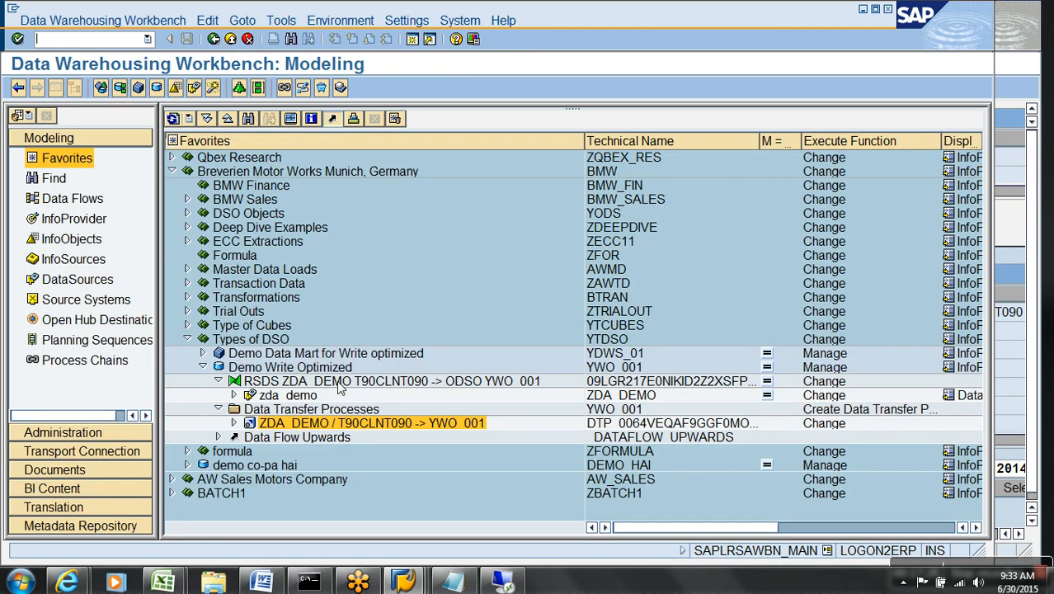
Return to the YWO_001 InfoProvider management window and refresh its request list.
{"action": "mouse_move", "coordinate": [407, 585]}
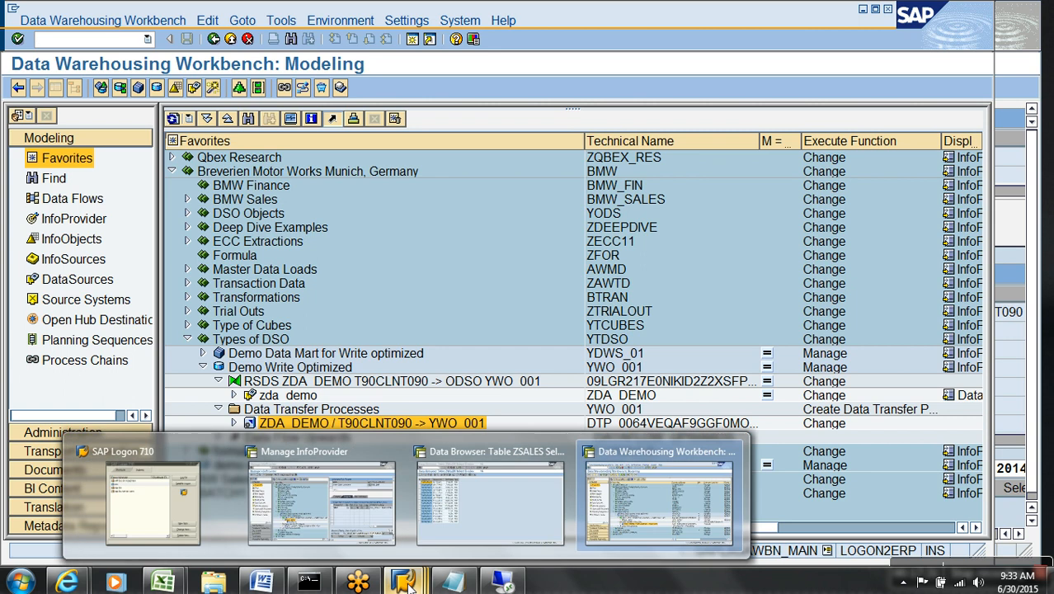
{"action": "mouse_move", "coordinate": [453, 583]}
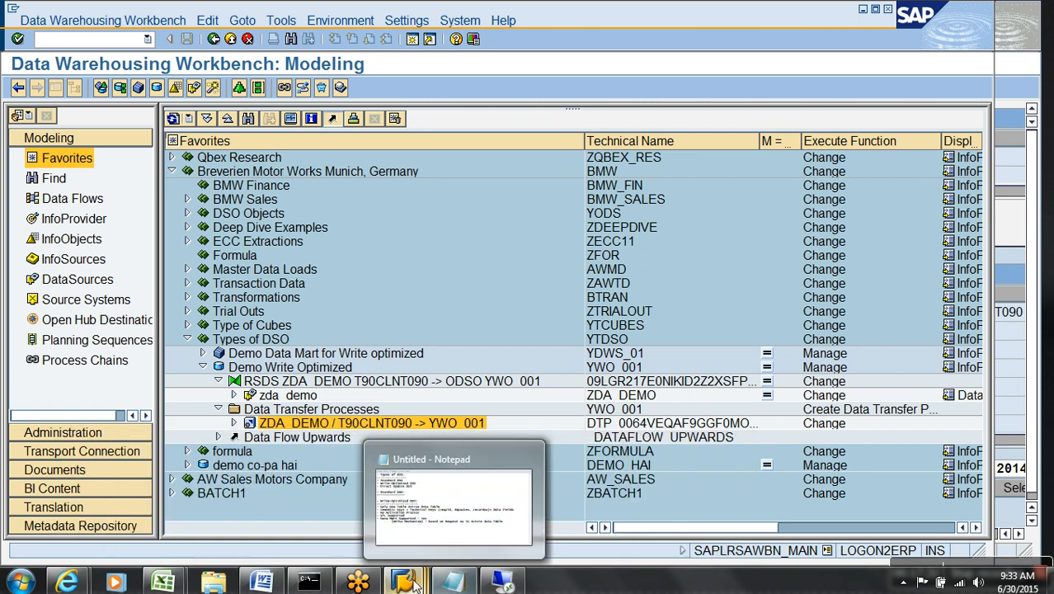
{"action": "left_click", "coordinate": [452, 513]}
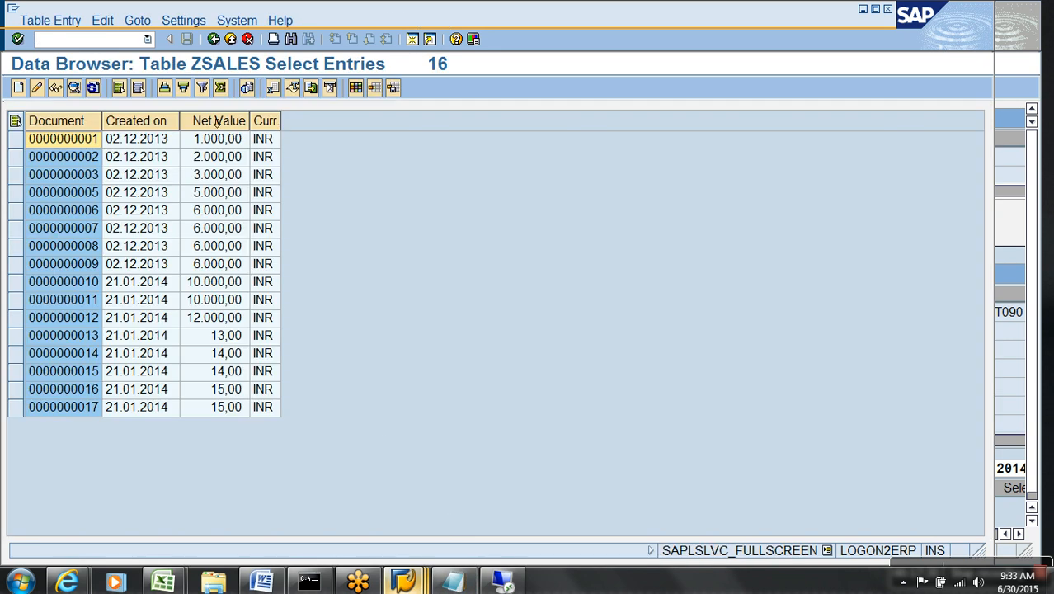
{"action": "mouse_move", "coordinate": [403, 583]}
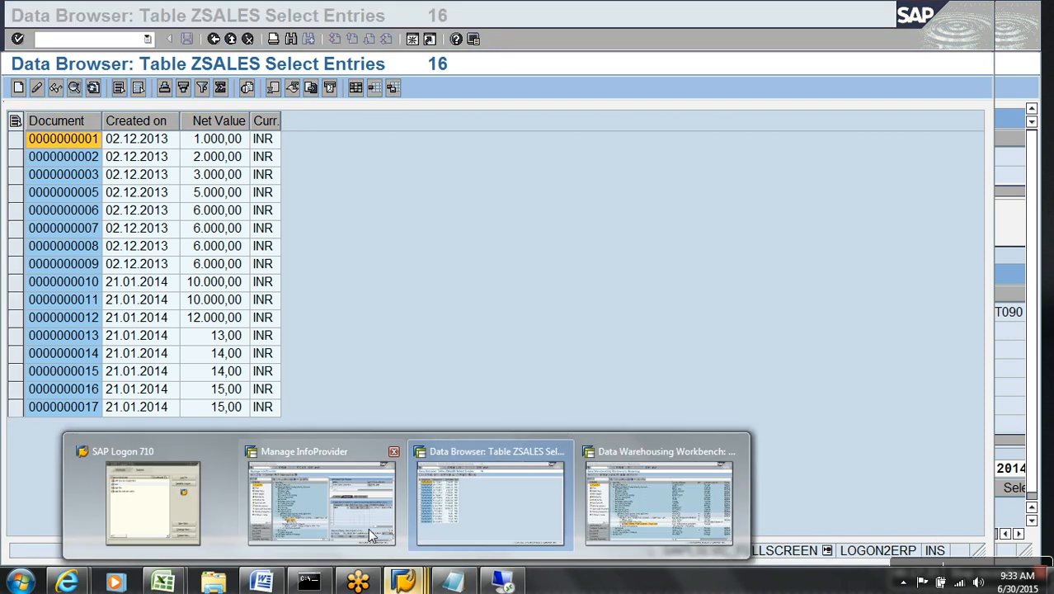
{"action": "left_click", "coordinate": [321, 512]}
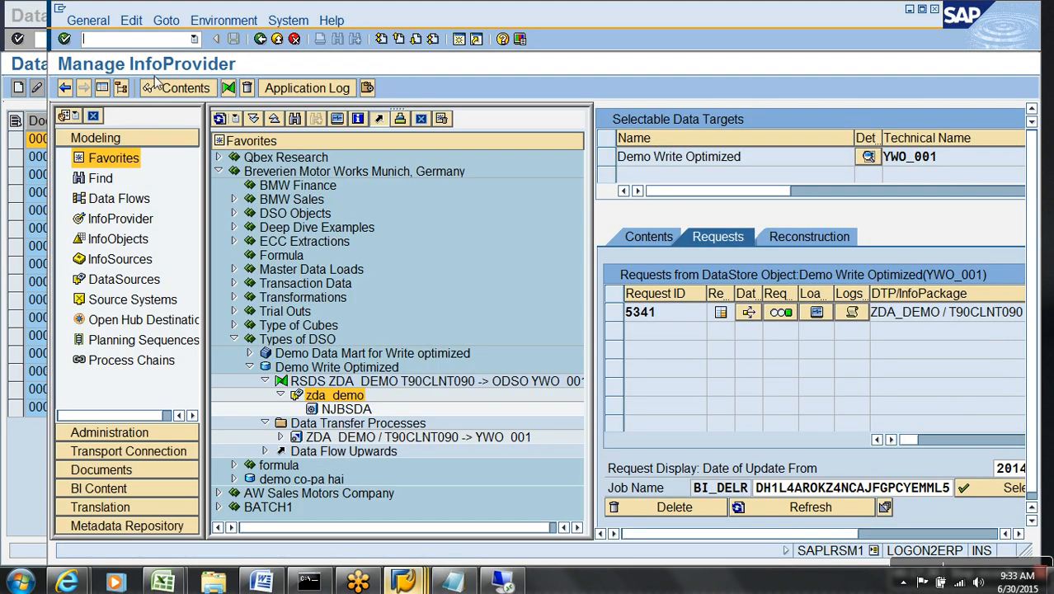
{"action": "right_click", "coordinate": [334, 367]}
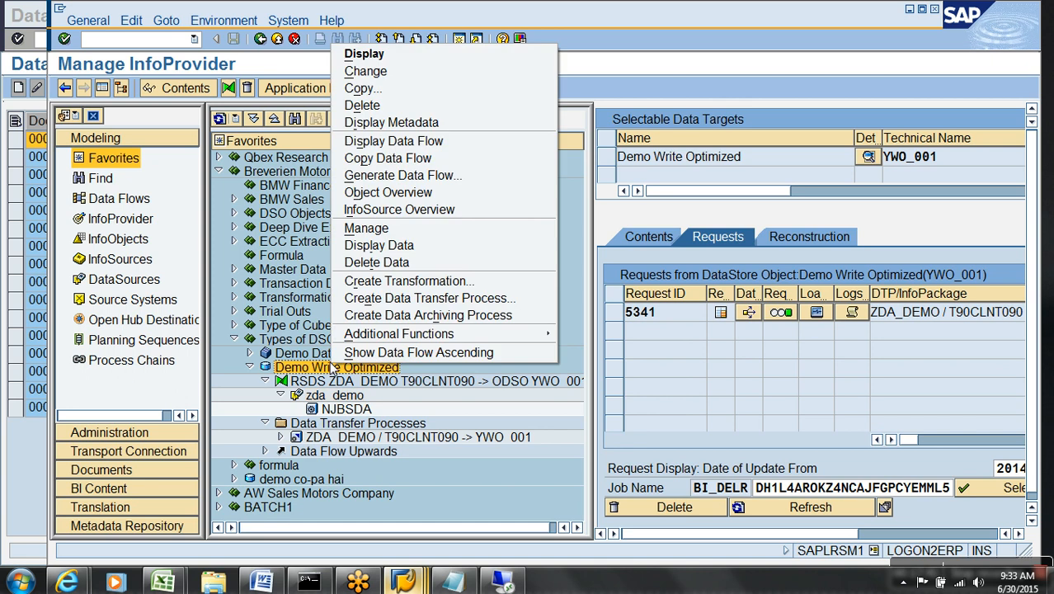
{"action": "left_click", "coordinate": [780, 446]}
{"action": "left_click", "coordinate": [788, 507]}
Delete red request 5347, then bring up the zda demo DataSource's PSA request list.
{"action": "left_click", "coordinate": [615, 314]}
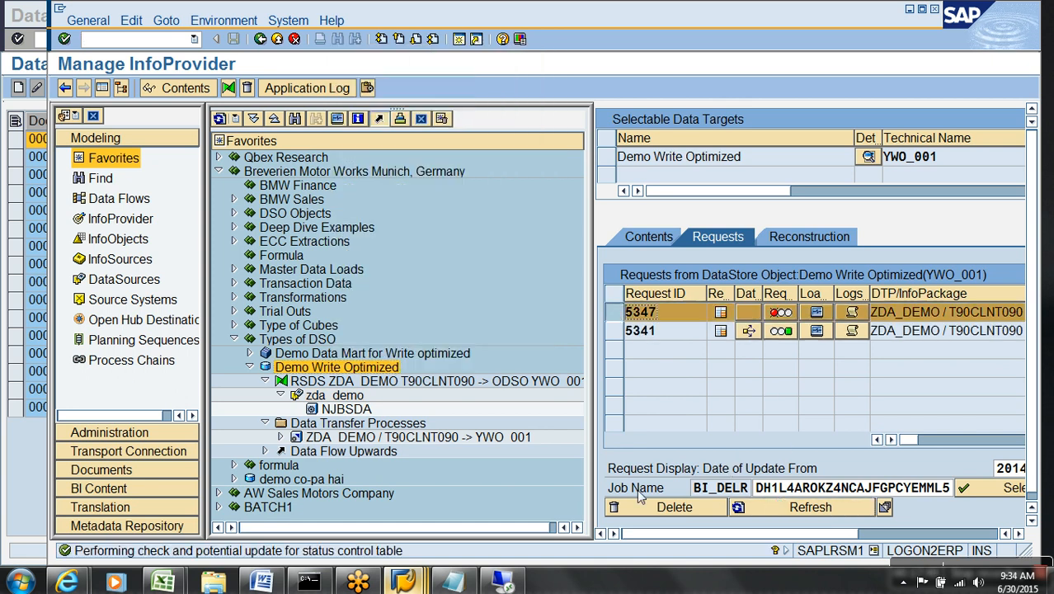
{"action": "left_click", "coordinate": [661, 510]}
{"action": "left_click", "coordinate": [370, 324]}
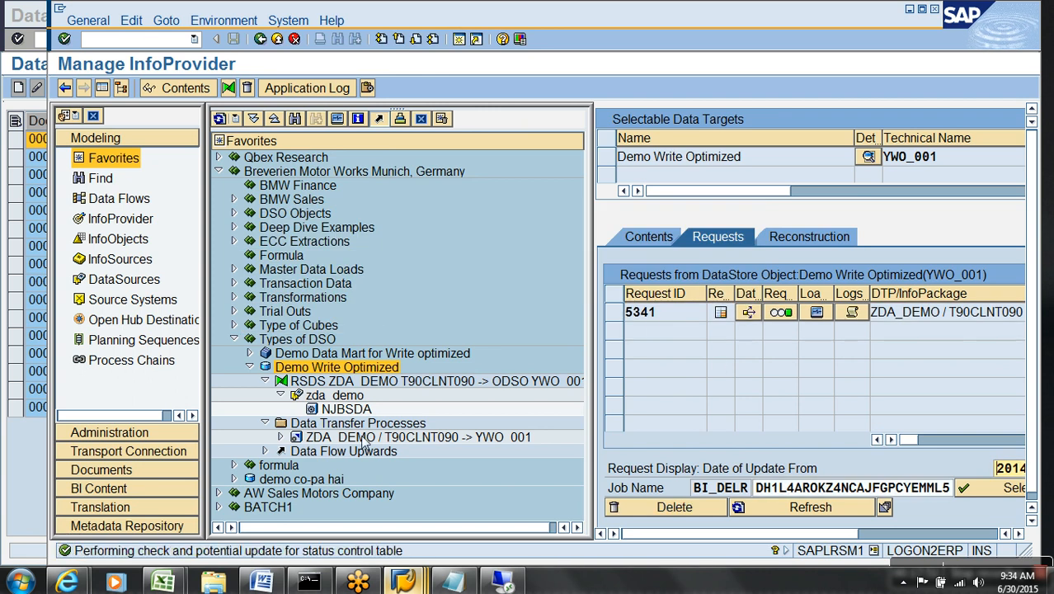
{"action": "right_click", "coordinate": [347, 402]}
{"action": "left_click", "coordinate": [378, 284]}
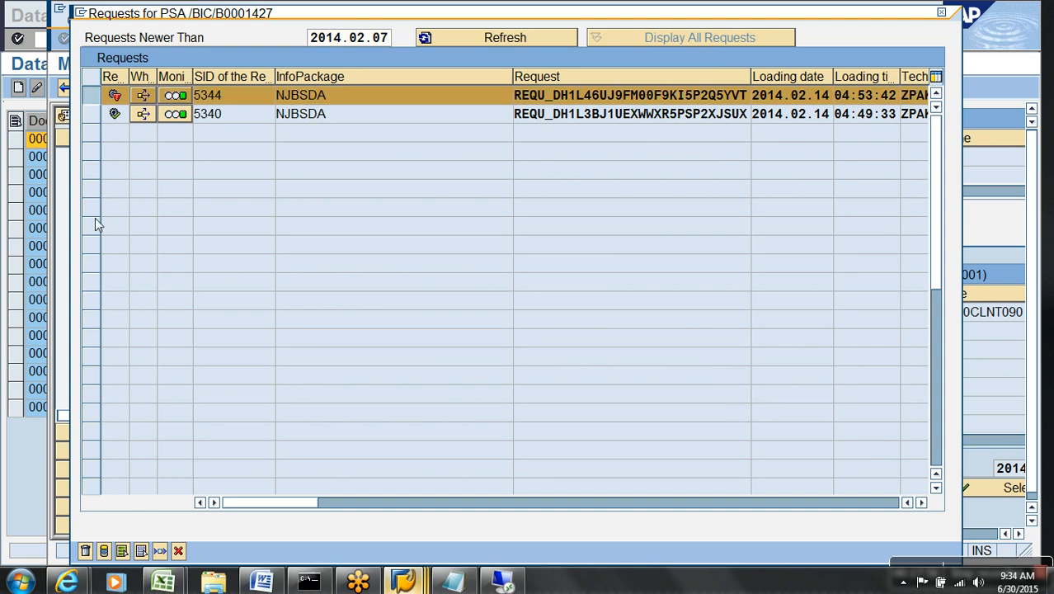
{"action": "left_click", "coordinate": [104, 551]}
{"action": "key", "text": "Return"}
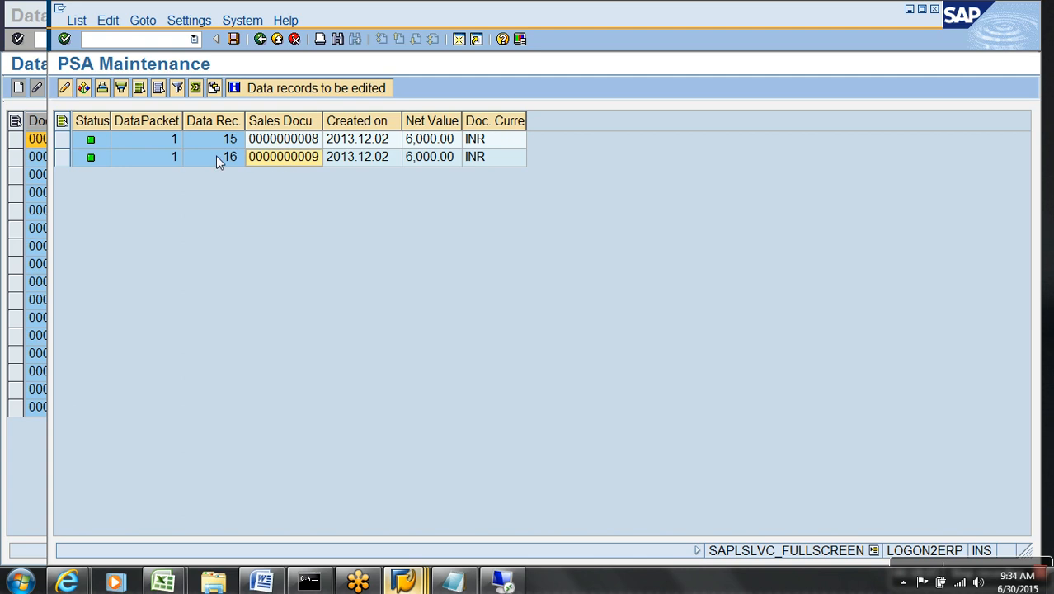
{"action": "left_click", "coordinate": [64, 140]}
{"action": "left_click", "coordinate": [64, 88]}
{"action": "left_click", "coordinate": [338, 300]}
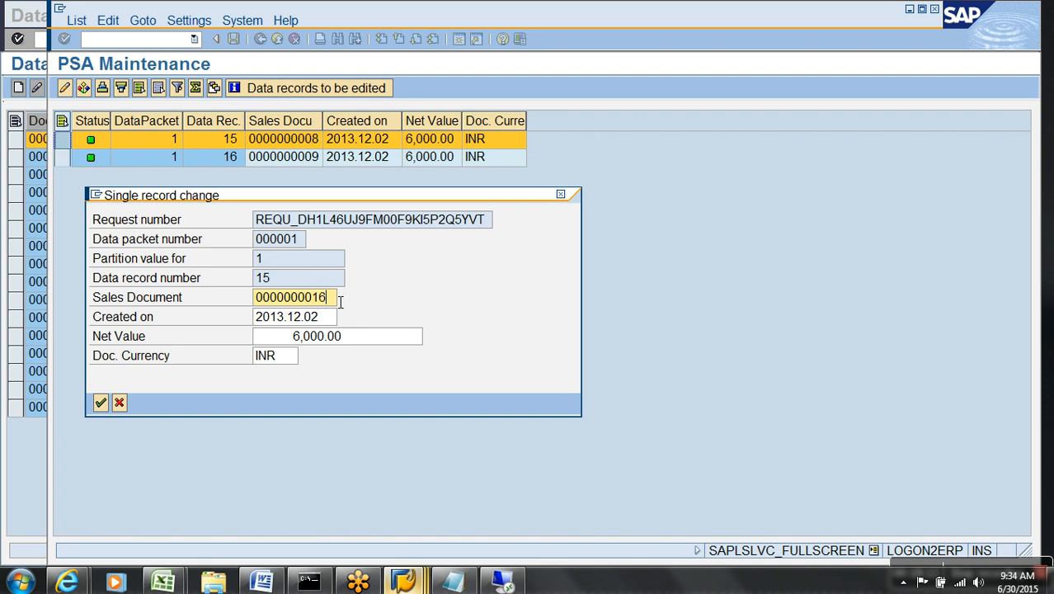
{"action": "left_click", "coordinate": [101, 403]}
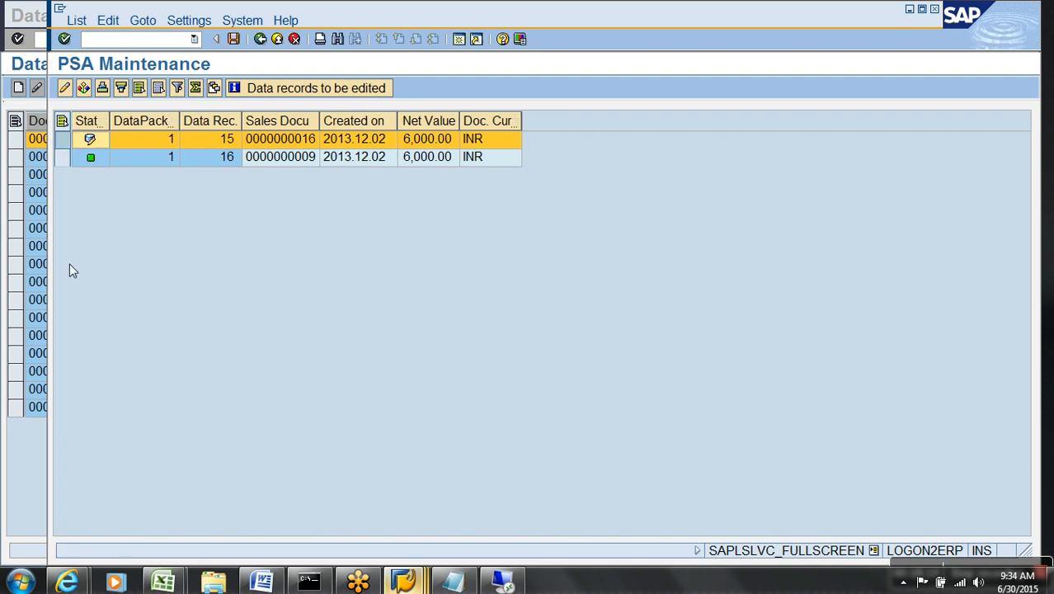
{"action": "left_click", "coordinate": [64, 88]}
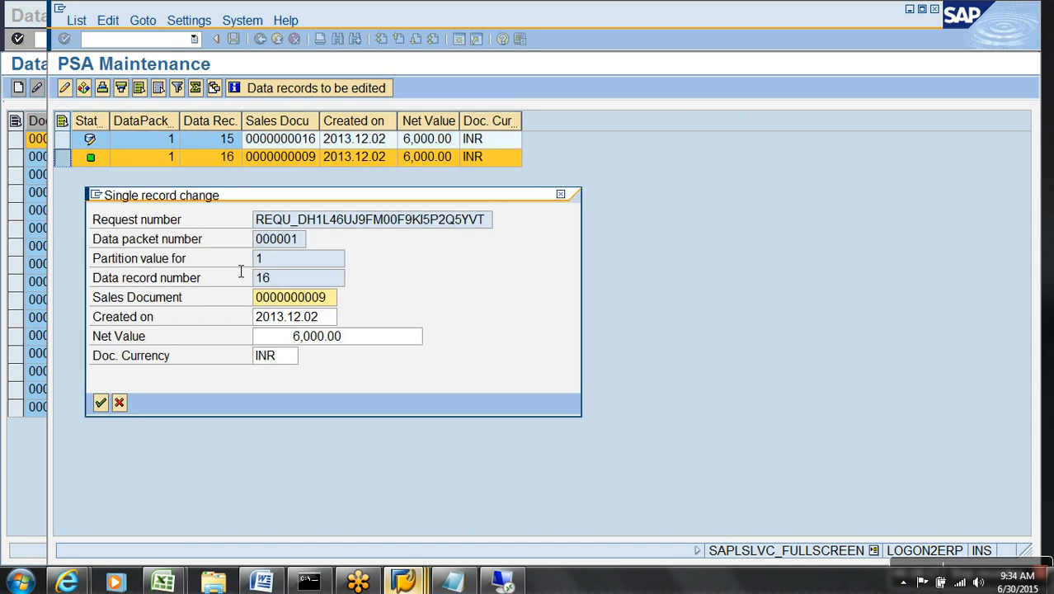
{"action": "key", "text": "BackSpace"}
{"action": "key", "text": "BackSpace"}
{"action": "type", "text": "17"}
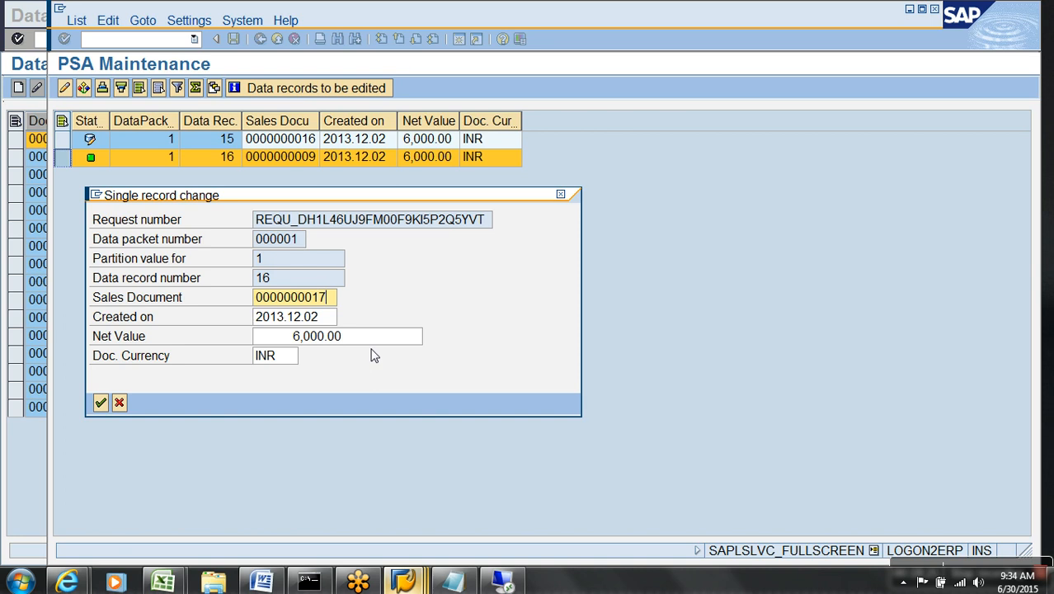
{"action": "key", "text": "Return"}
{"action": "left_click", "coordinate": [232, 39]}
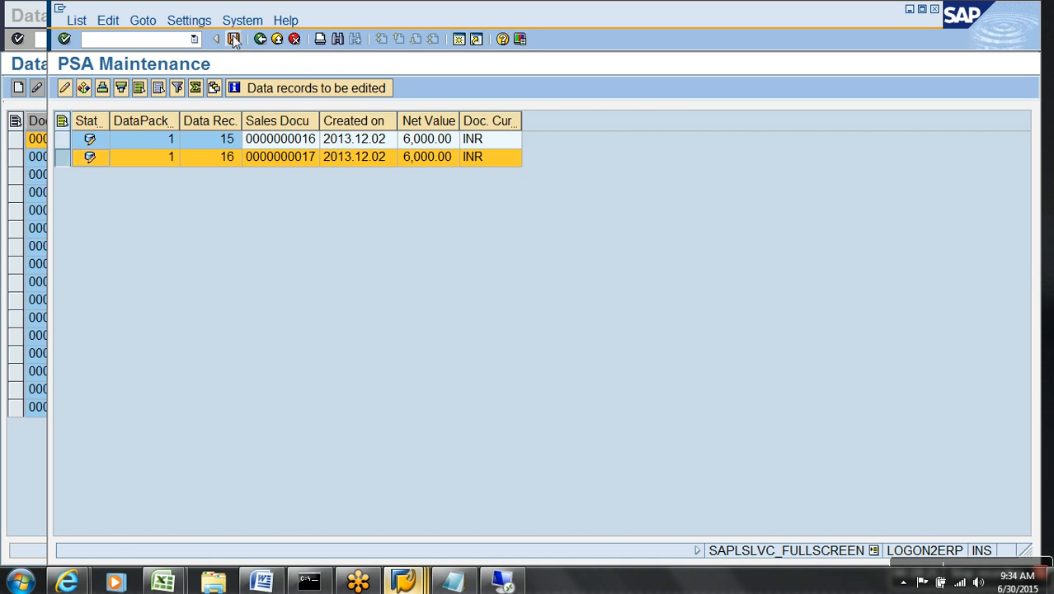
{"action": "left_click", "coordinate": [260, 40]}
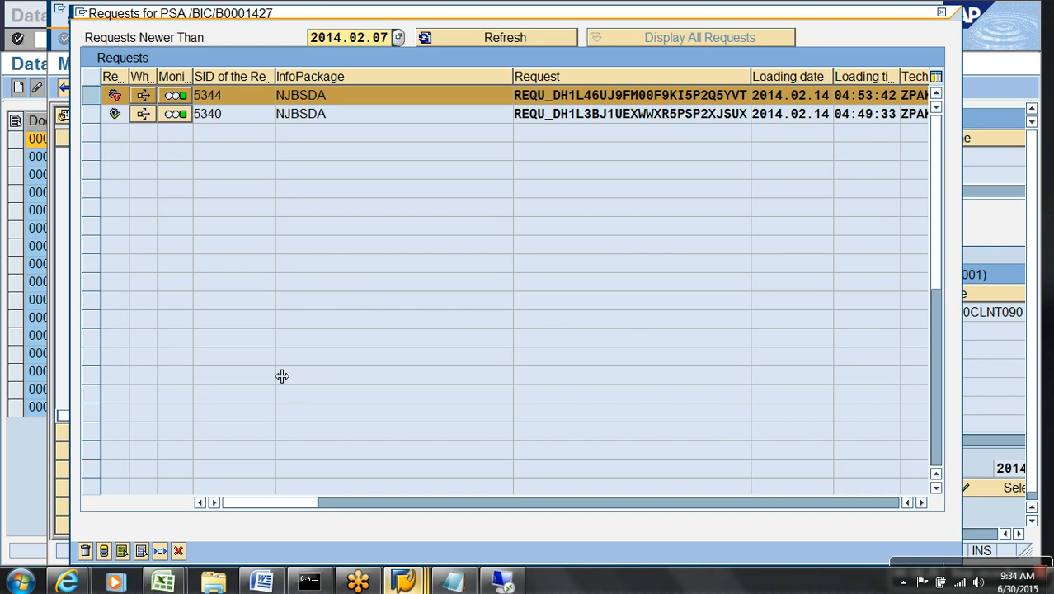
Rerun the ZDA_DEMO → YWO_001 DTP and confirm request 5349 finishes green with 2 records.
{"action": "left_click", "coordinate": [159, 551]}
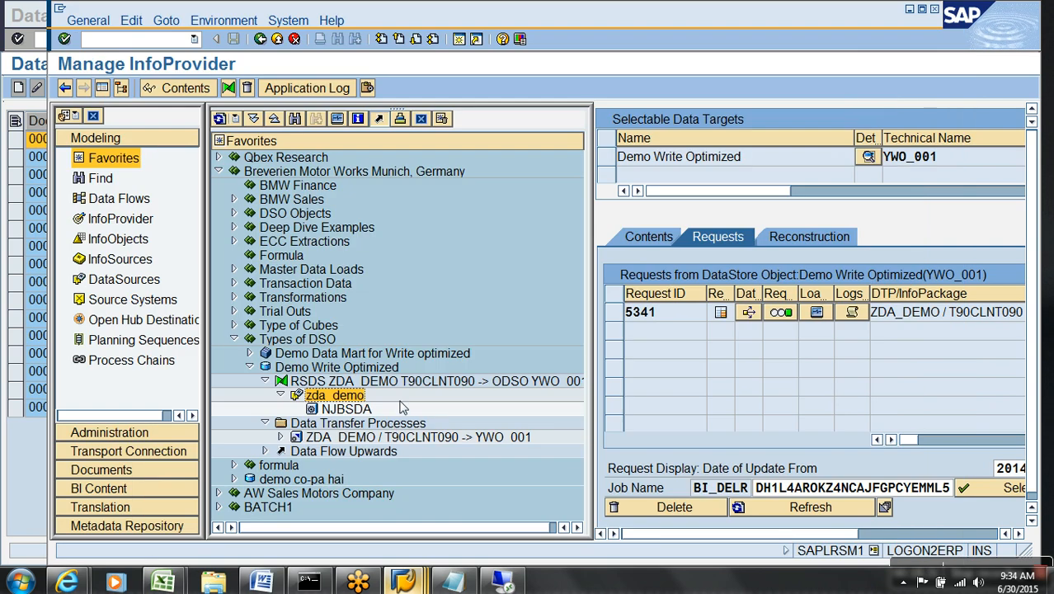
{"action": "double_click", "coordinate": [387, 438]}
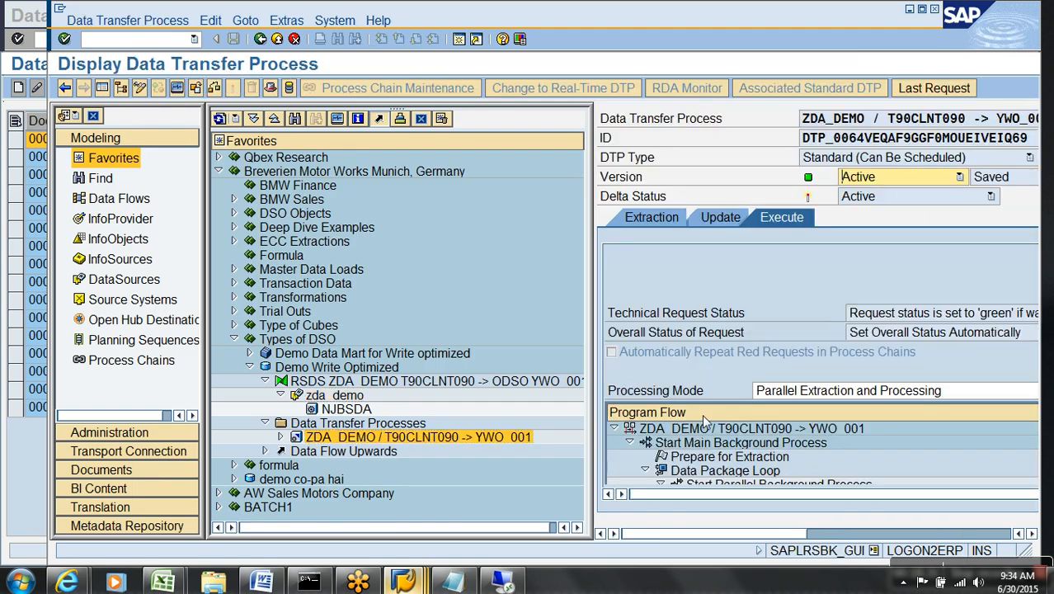
{"action": "left_click", "coordinate": [859, 534]}
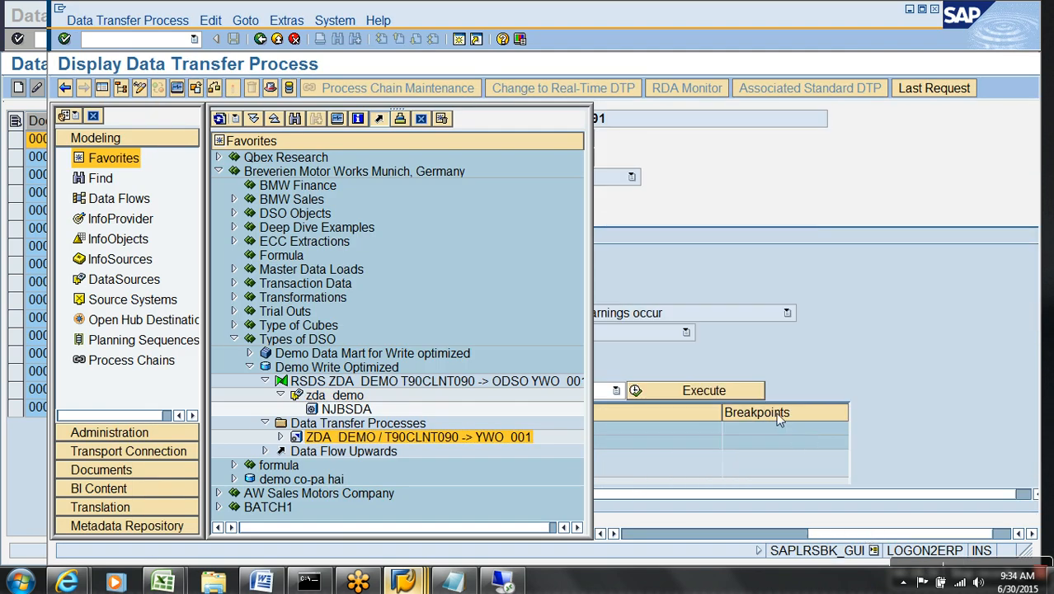
{"action": "left_click", "coordinate": [740, 392]}
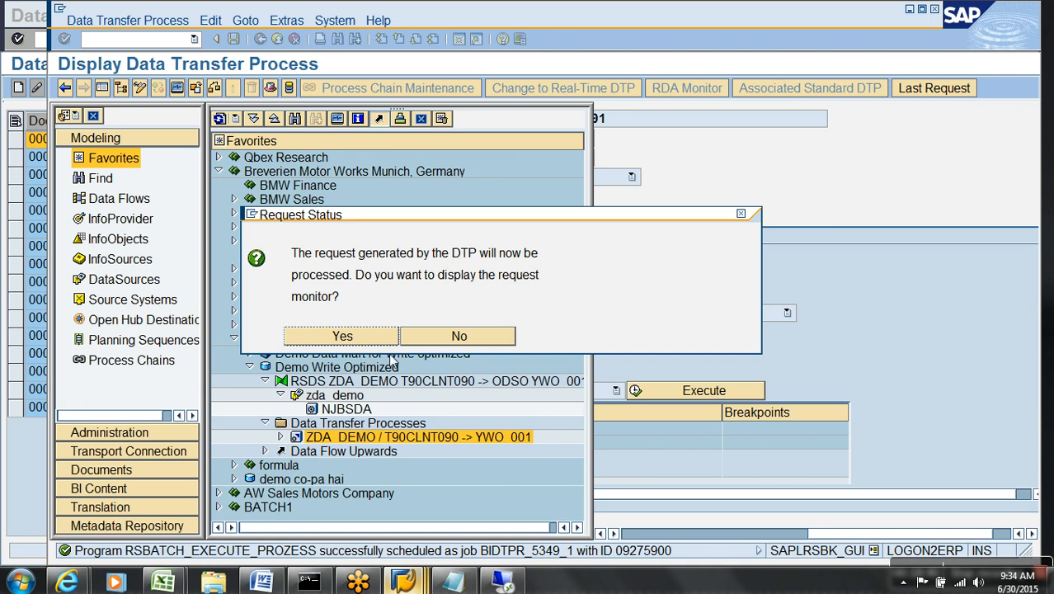
{"action": "left_click", "coordinate": [342, 336]}
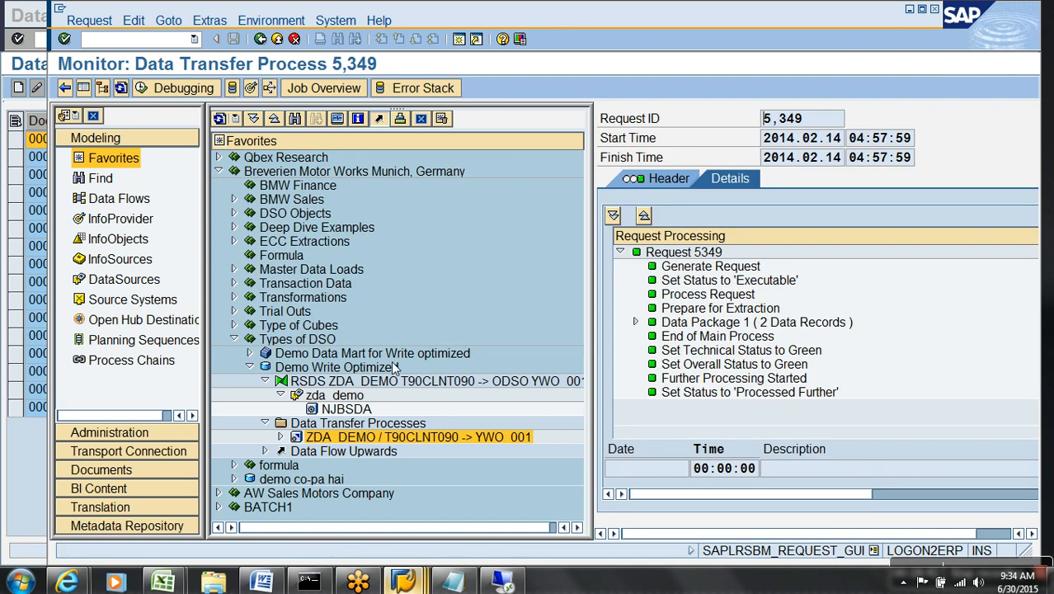
{"action": "left_click", "coordinate": [121, 91]}
{"action": "left_click", "coordinate": [277, 39]}
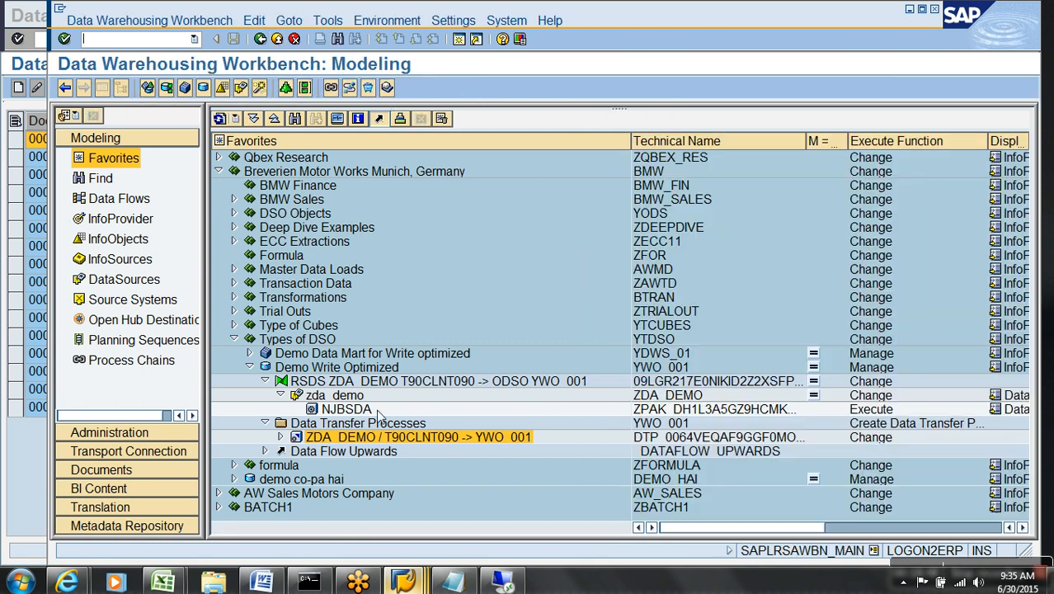
Open Manage for DSO YWO_001 to see request 5349 listed beside 5341.
{"action": "right_click", "coordinate": [336, 371]}
{"action": "left_click", "coordinate": [351, 235]}
{"action": "left_click", "coordinate": [94, 117]}
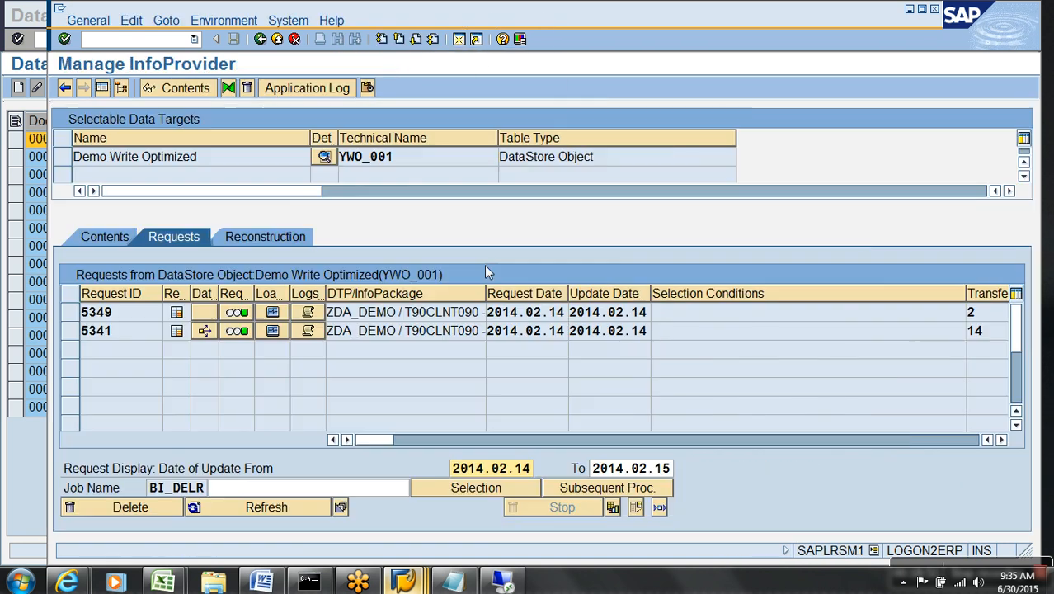
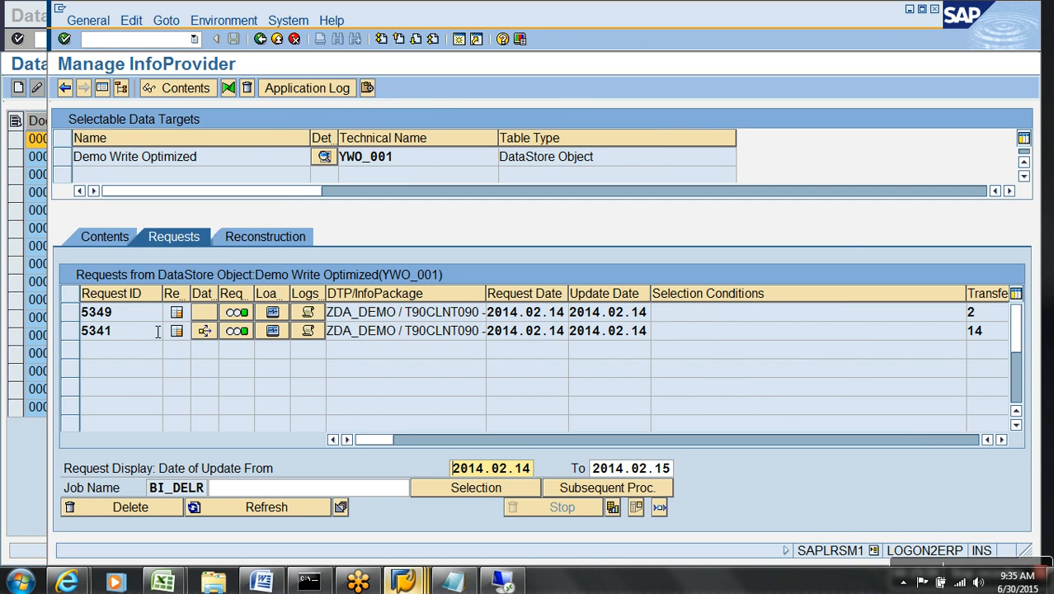
Filter Demo Write Optimized's active data by request 5349, confirming two records.
{"action": "left_click", "coordinate": [958, 440]}
{"action": "double_click", "coordinate": [339, 318]}
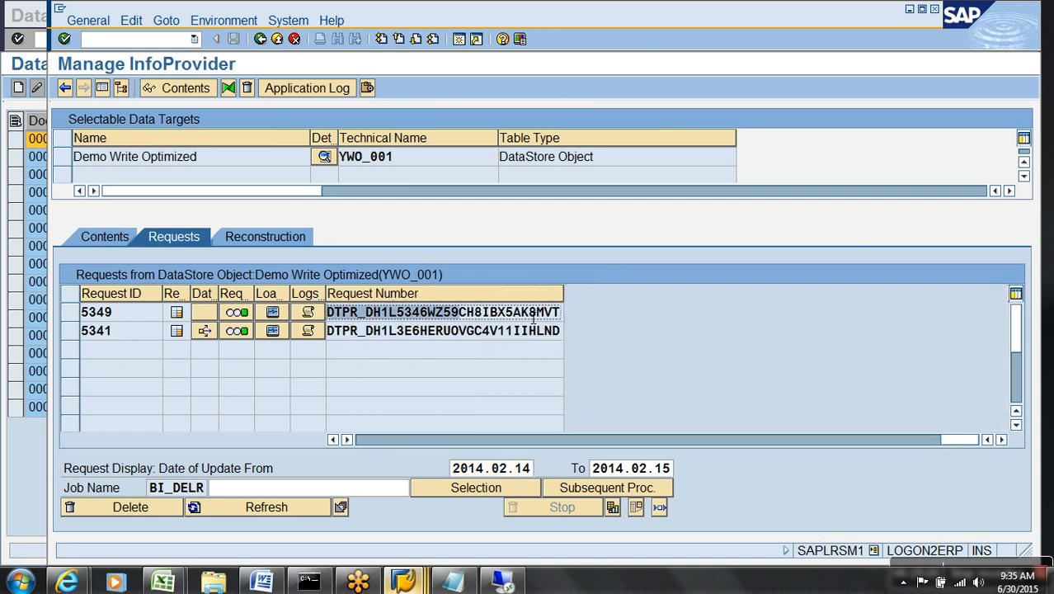
{"action": "left_click", "coordinate": [104, 239]}
{"action": "left_click", "coordinate": [350, 478]}
{"action": "type", "text": "0WZ59CH8IBX5AK8MVT"}
{"action": "key", "text": "F8"}
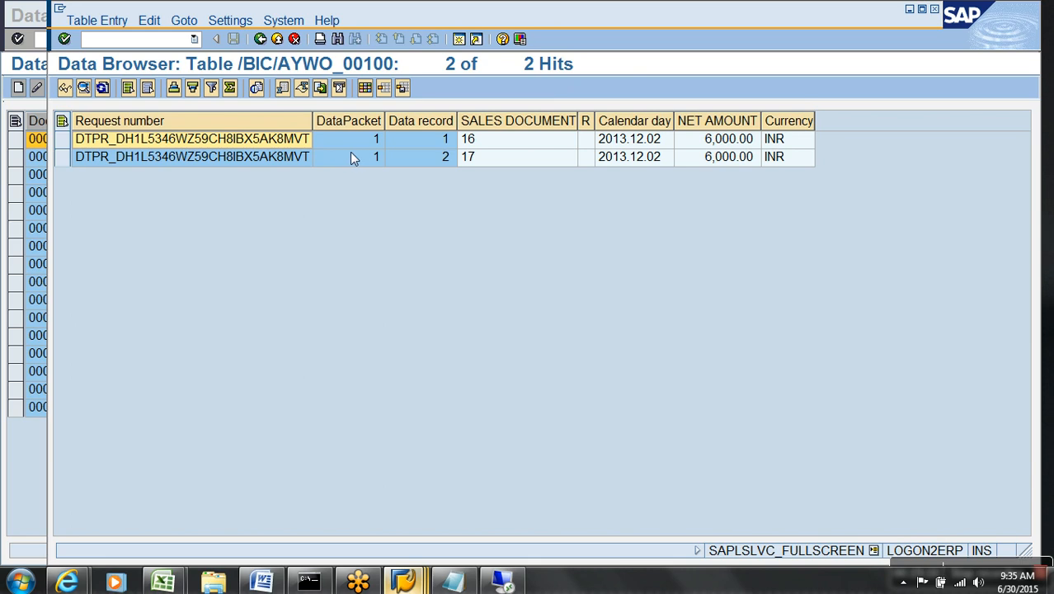
Exit back to the modeling tree and expand the Demo Data Mart for Write optimized node.
{"action": "left_click", "coordinate": [278, 40]}
{"action": "left_click", "coordinate": [278, 40]}
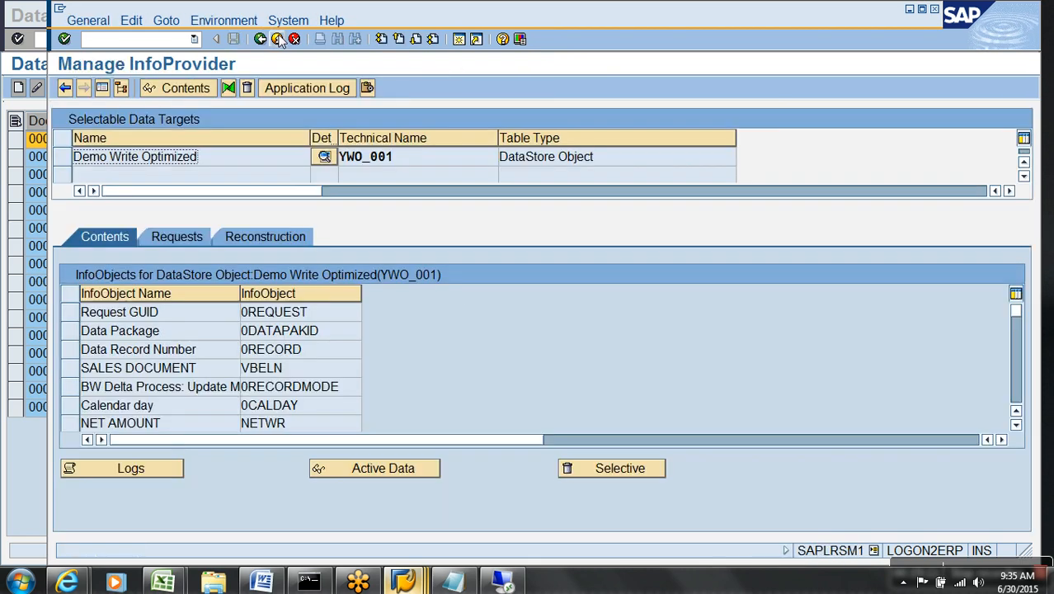
{"action": "left_click", "coordinate": [278, 40]}
{"action": "left_click", "coordinate": [249, 353]}
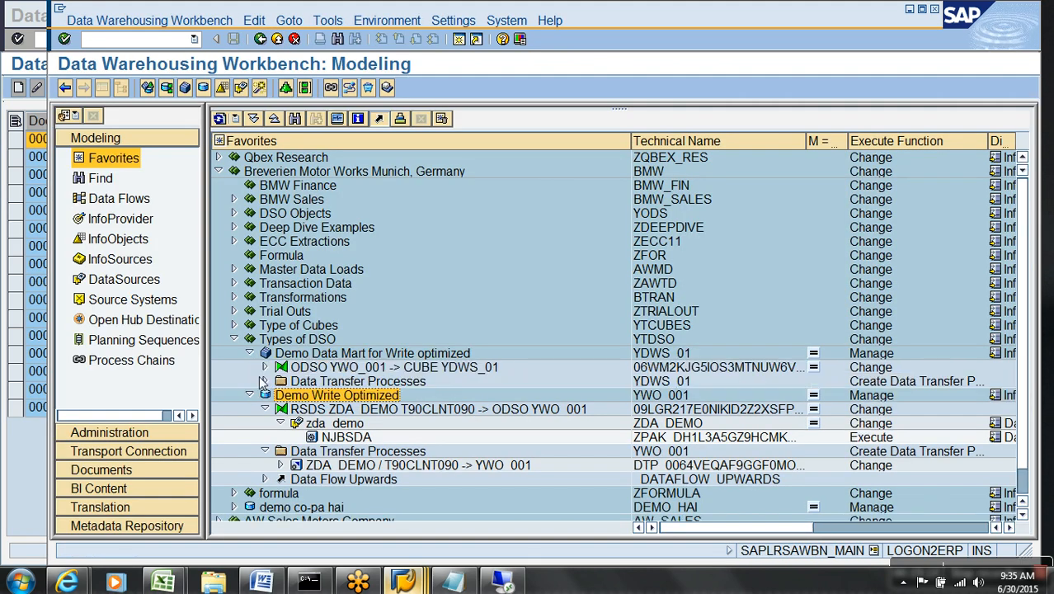
Execute DTP YWO_001 -> YDWS_01 and refresh until request 5351 shows green with 2 records.
{"action": "left_click", "coordinate": [264, 381]}
{"action": "double_click", "coordinate": [371, 395]}
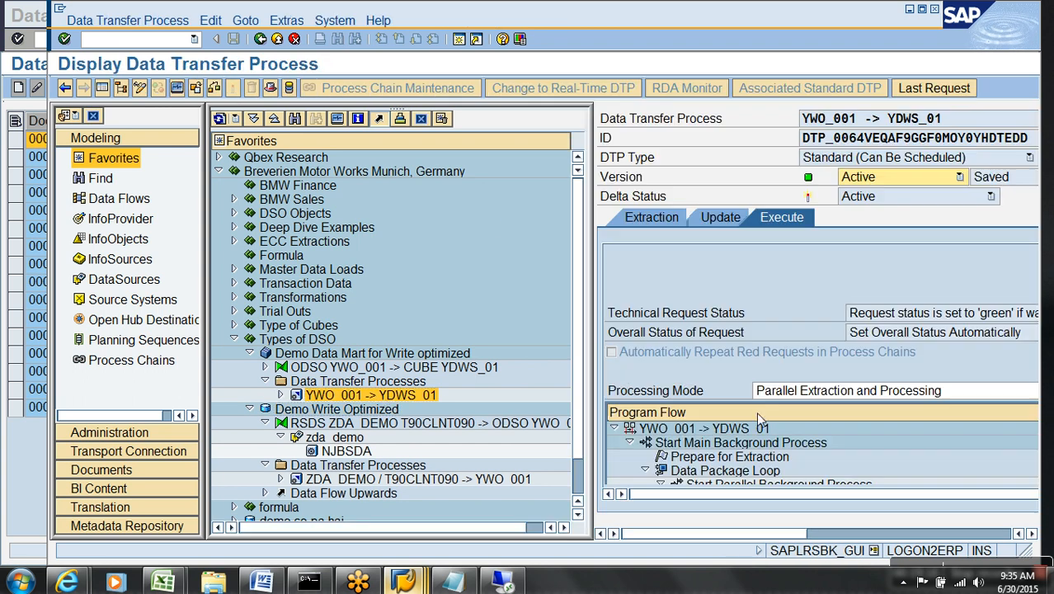
{"action": "left_click", "coordinate": [103, 89]}
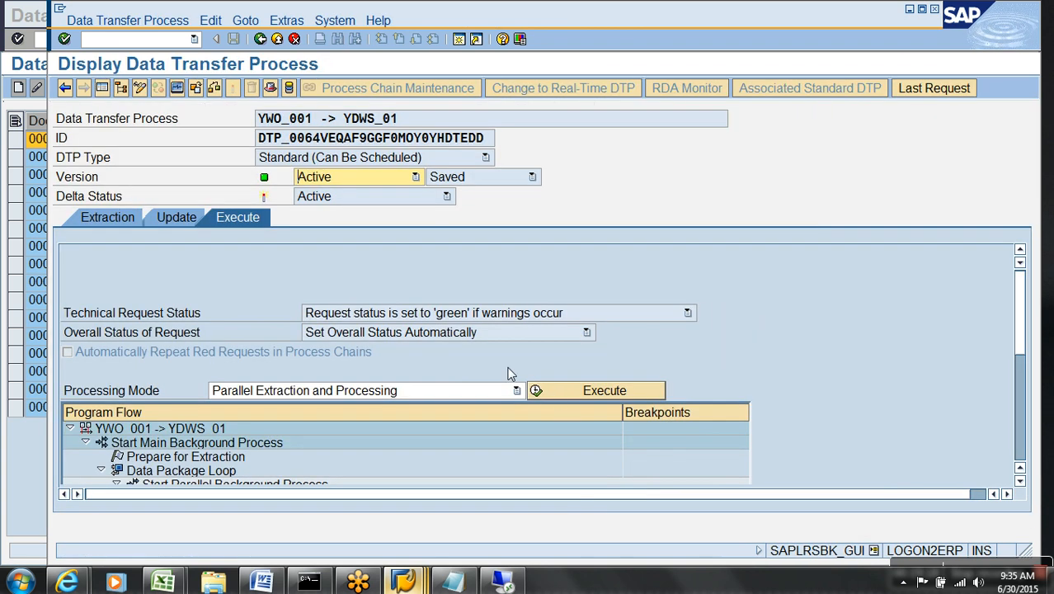
{"action": "left_click", "coordinate": [544, 393]}
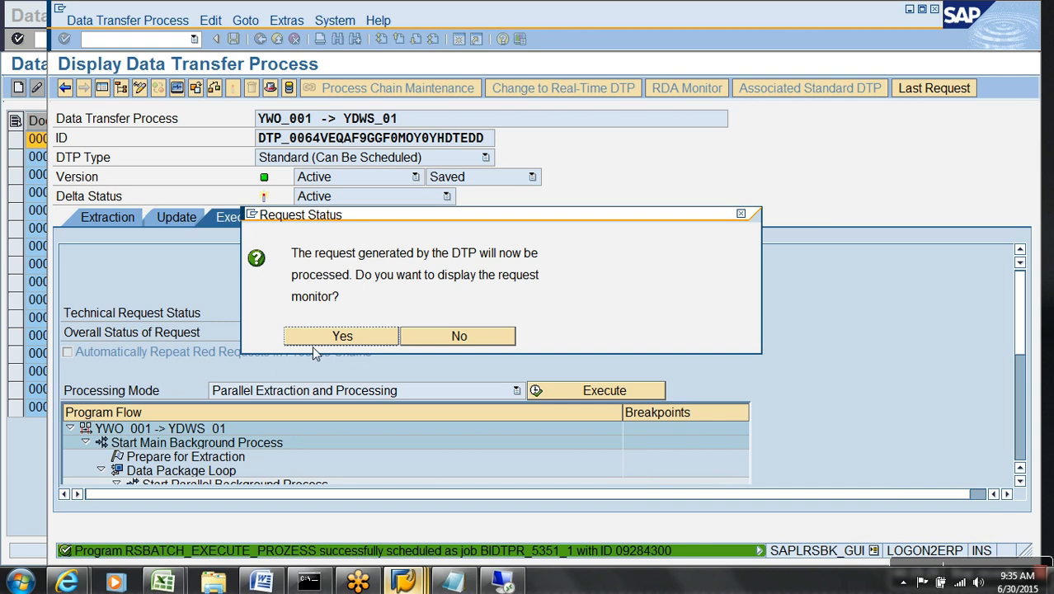
{"action": "left_click", "coordinate": [330, 336]}
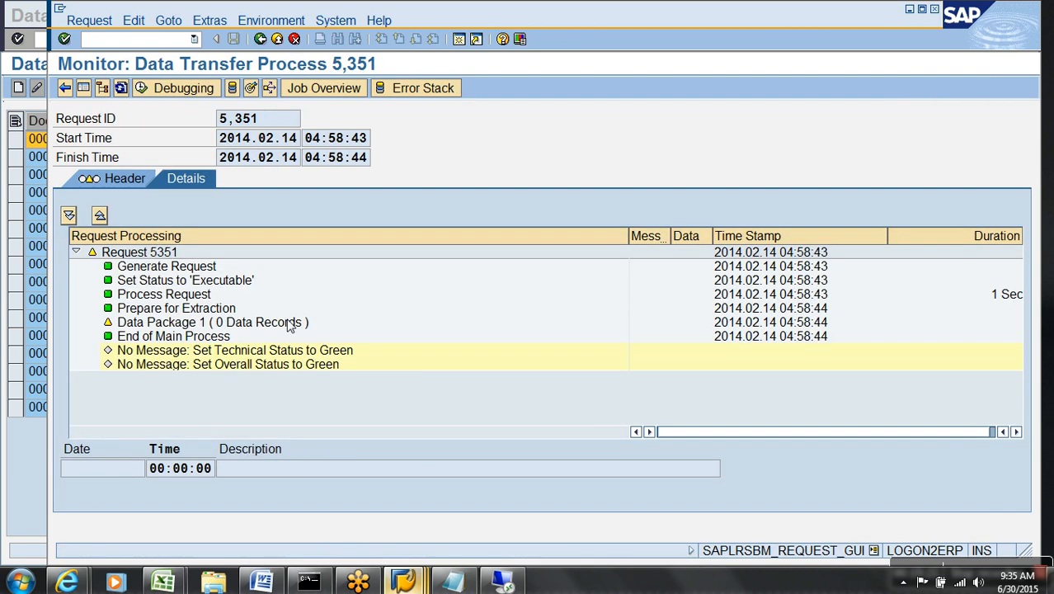
{"action": "left_click", "coordinate": [121, 88]}
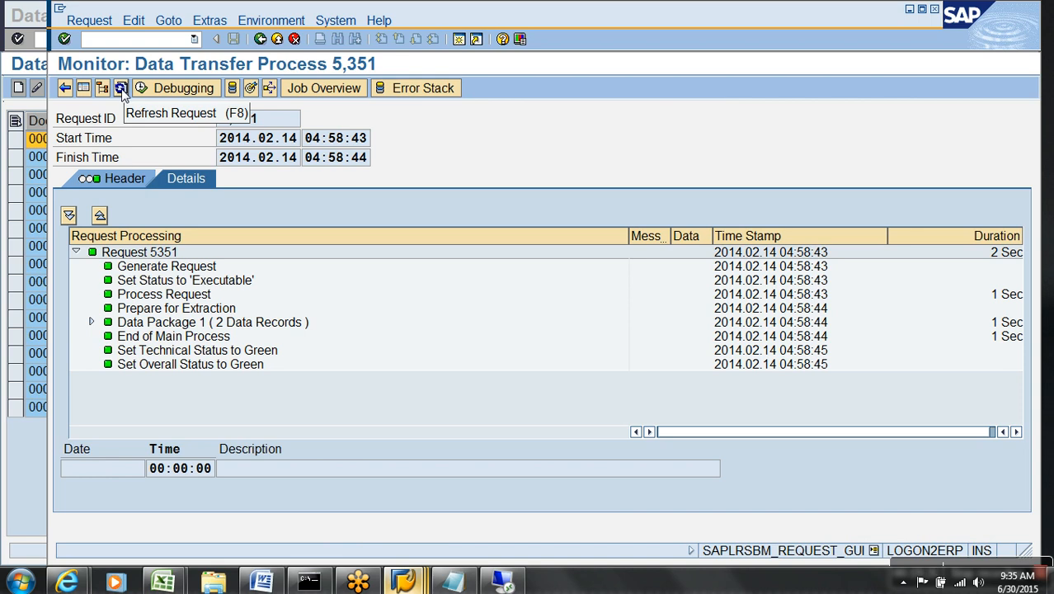
Check request 5351's header for selection REQUID = 5349 and 2 inserted records, then go back.
{"action": "left_click", "coordinate": [264, 322]}
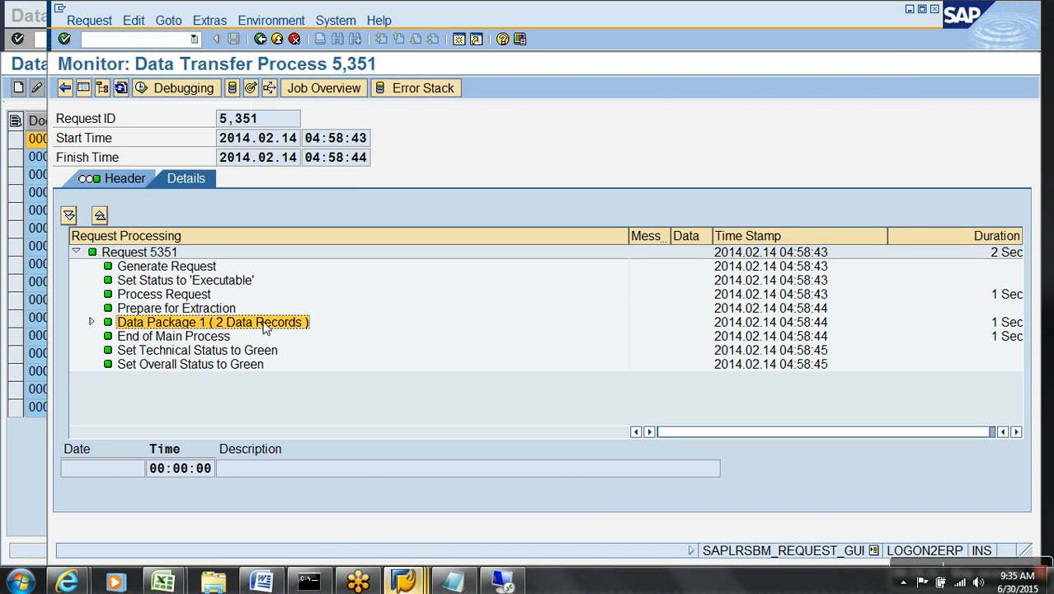
{"action": "left_click", "coordinate": [139, 179]}
{"action": "left_click_drag", "start_coordinate": [362, 336], "coordinate": [323, 337]}
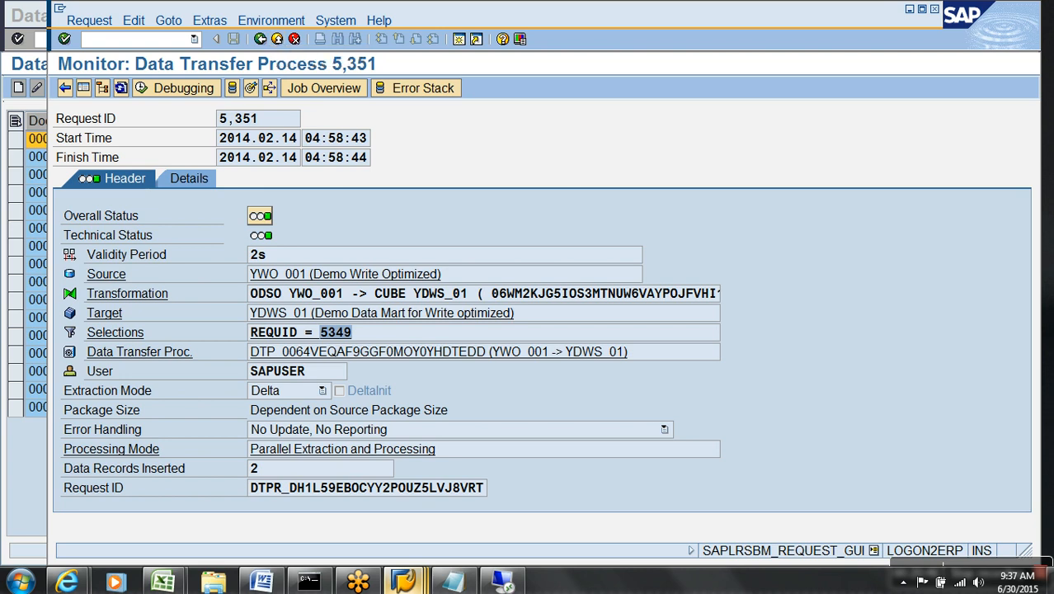
{"action": "left_click", "coordinate": [278, 41]}
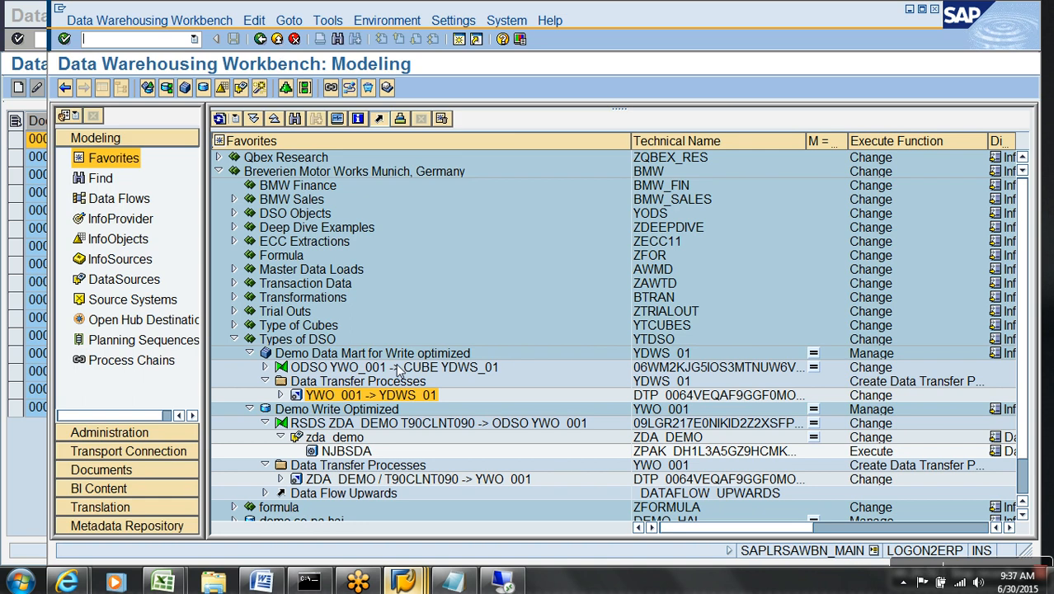
Start an immediate data load from InfoPackage NJBSDA.
{"action": "left_click", "coordinate": [360, 456]}
{"action": "double_click", "coordinate": [360, 457]}
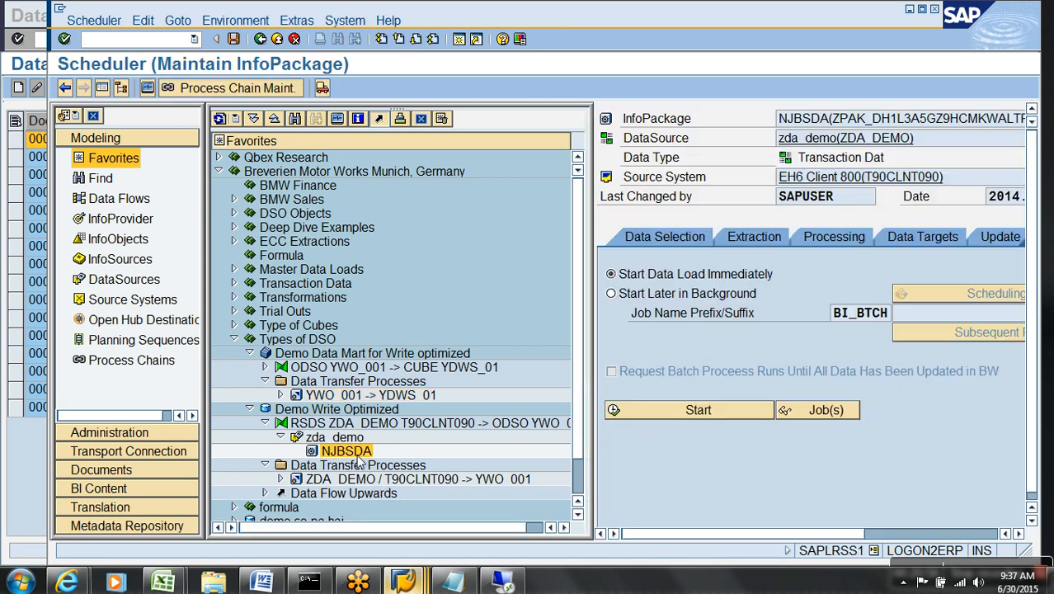
{"action": "left_click", "coordinate": [698, 411]}
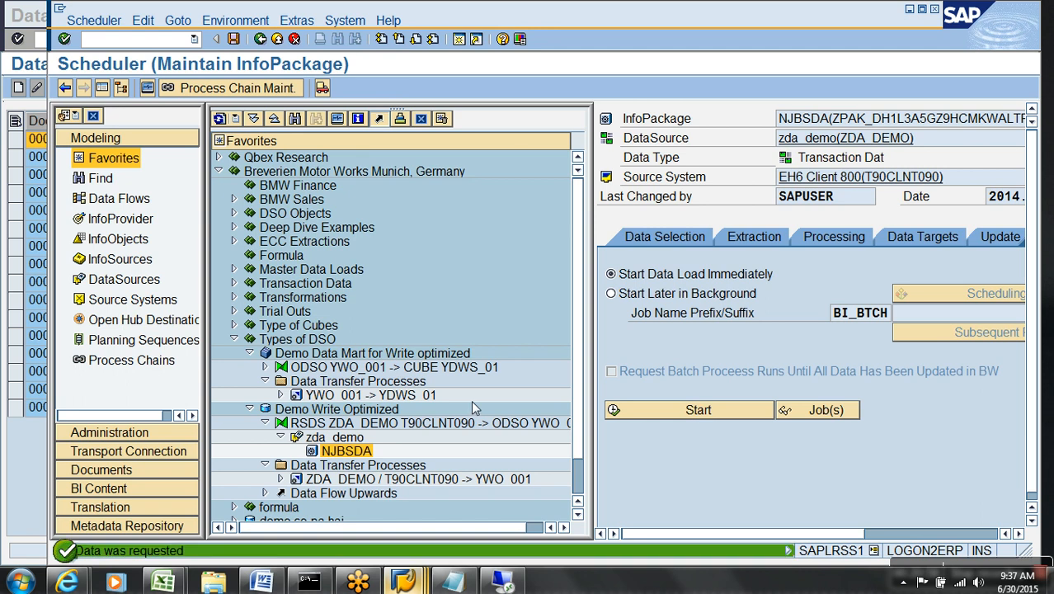
Refresh the 05:00:23 load request (0 from 16 records pending), then open DTP ZDA_DEMO -> YWO_001.
{"action": "left_click", "coordinate": [149, 90]}
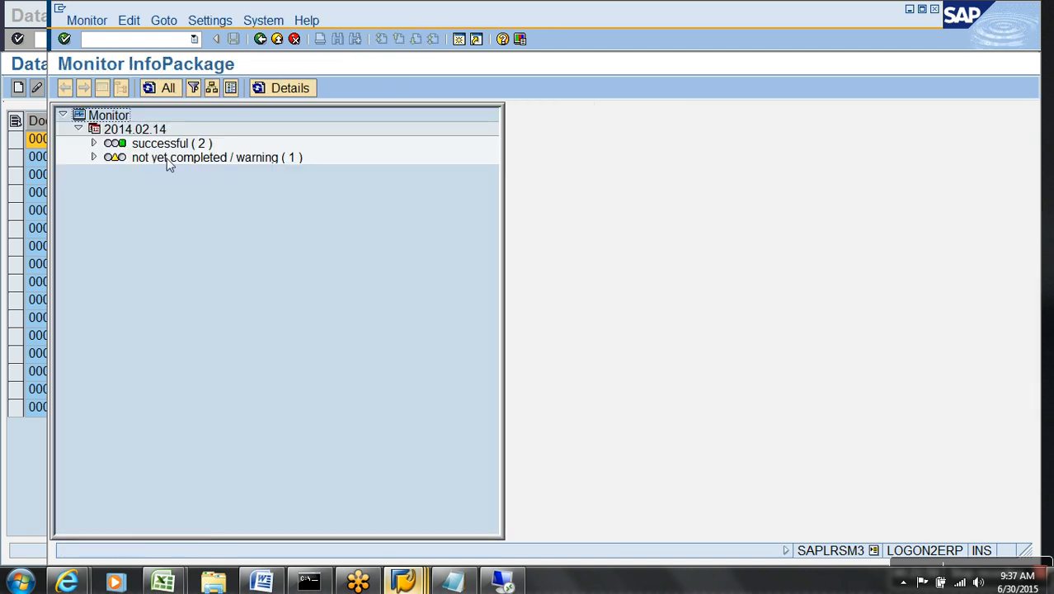
{"action": "left_click", "coordinate": [94, 157]}
{"action": "left_click", "coordinate": [224, 204]}
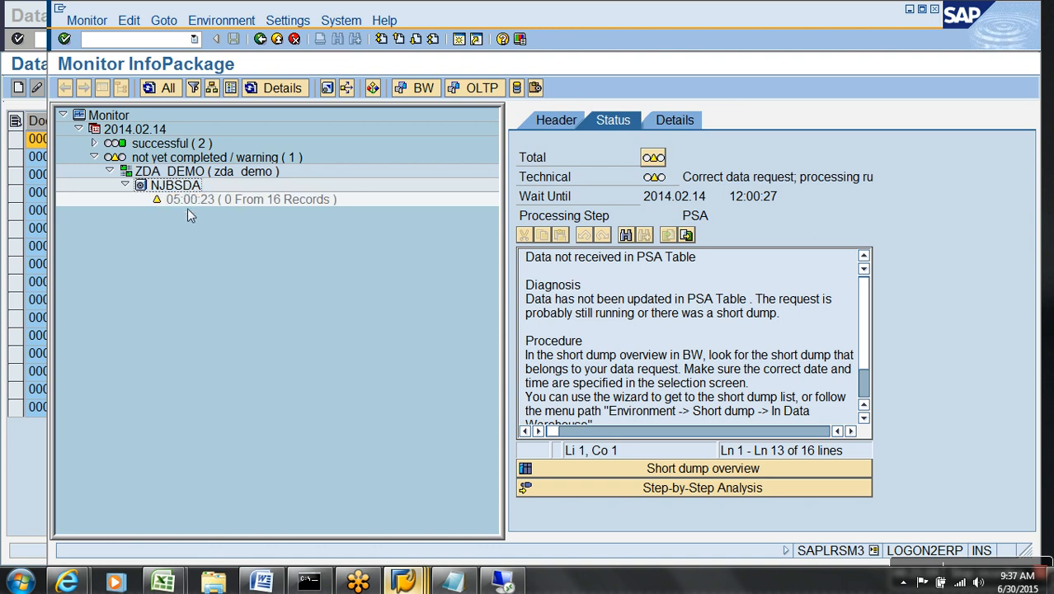
{"action": "left_click", "coordinate": [187, 201]}
{"action": "left_click", "coordinate": [284, 44]}
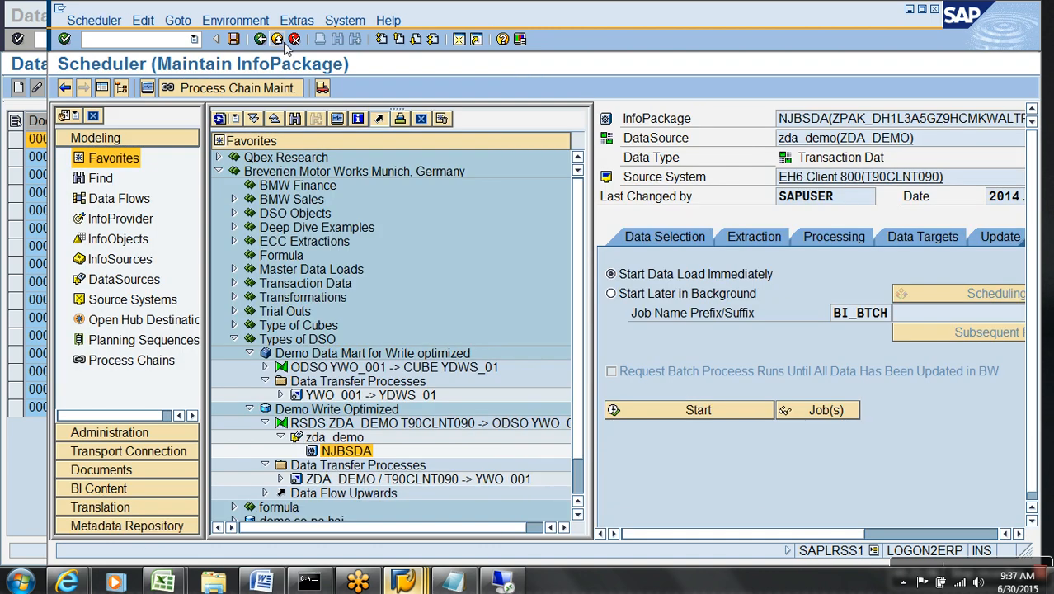
{"action": "left_click", "coordinate": [372, 481]}
{"action": "double_click", "coordinate": [374, 482]}
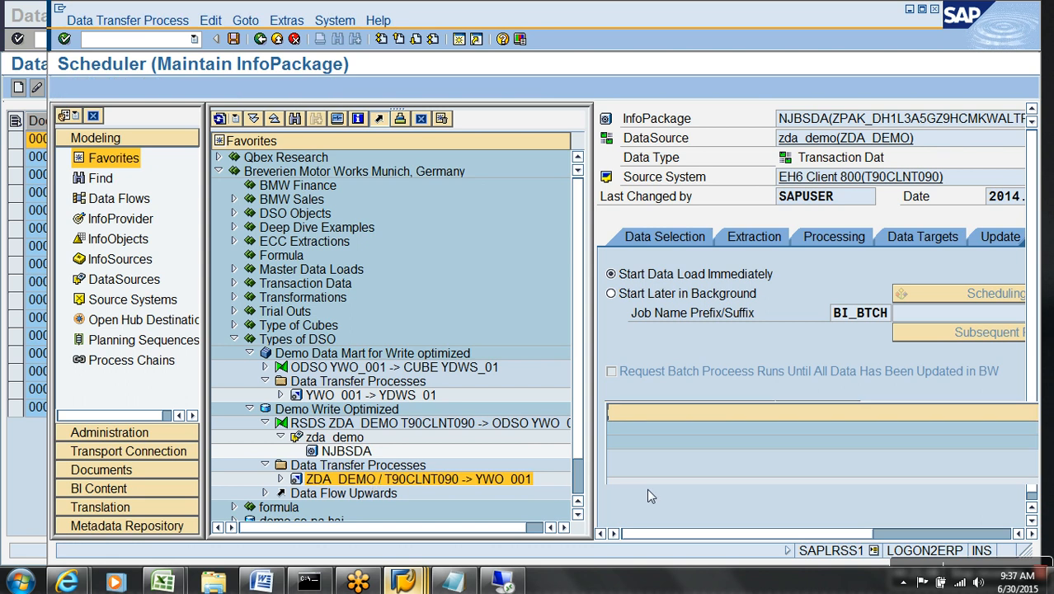
Execute the ZDA_DEMO -> YWO_001 DTP and refresh request 5353's status in the monitor.
{"action": "left_click", "coordinate": [841, 532]}
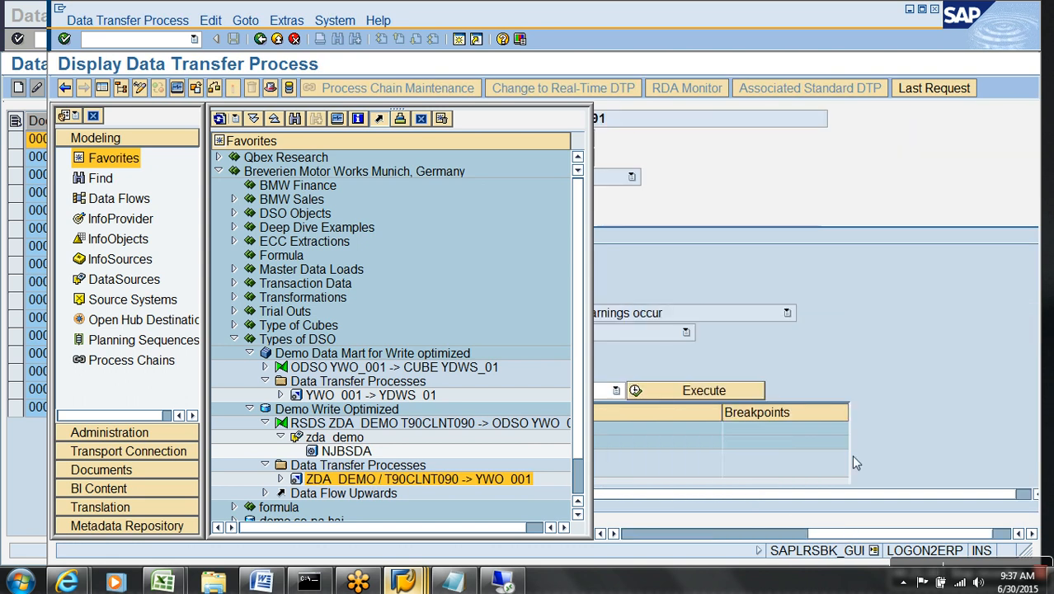
{"action": "left_click", "coordinate": [722, 393]}
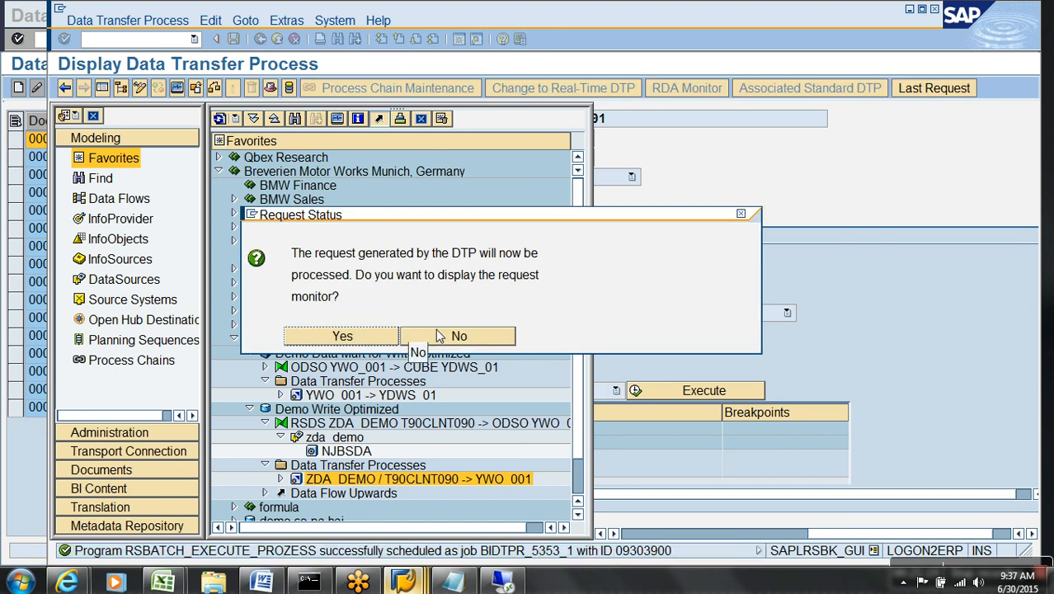
{"action": "left_click", "coordinate": [343, 337]}
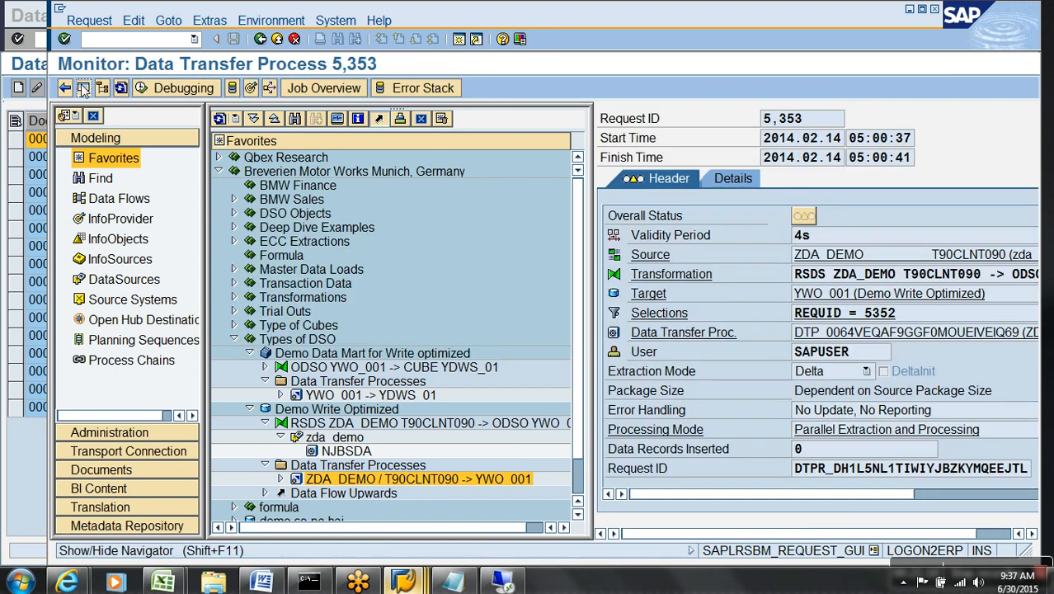
{"action": "left_click", "coordinate": [103, 88]}
{"action": "left_click", "coordinate": [121, 89]}
Drill into Data Package 1's DataStore update step to show the duplicate-record error messages.
{"action": "left_click", "coordinate": [203, 182]}
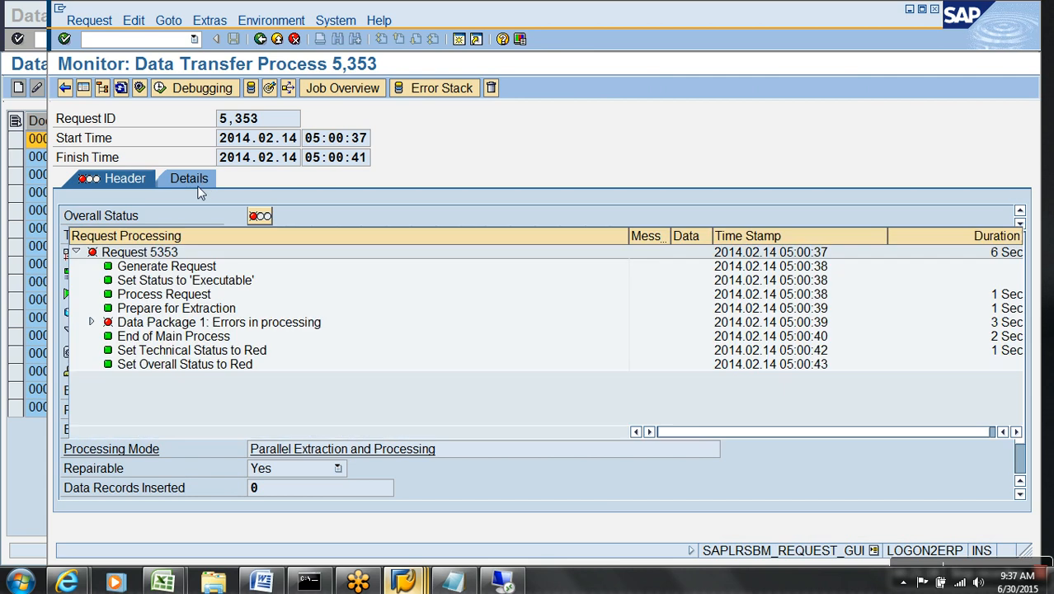
{"action": "left_click", "coordinate": [92, 322]}
{"action": "left_click", "coordinate": [107, 380]}
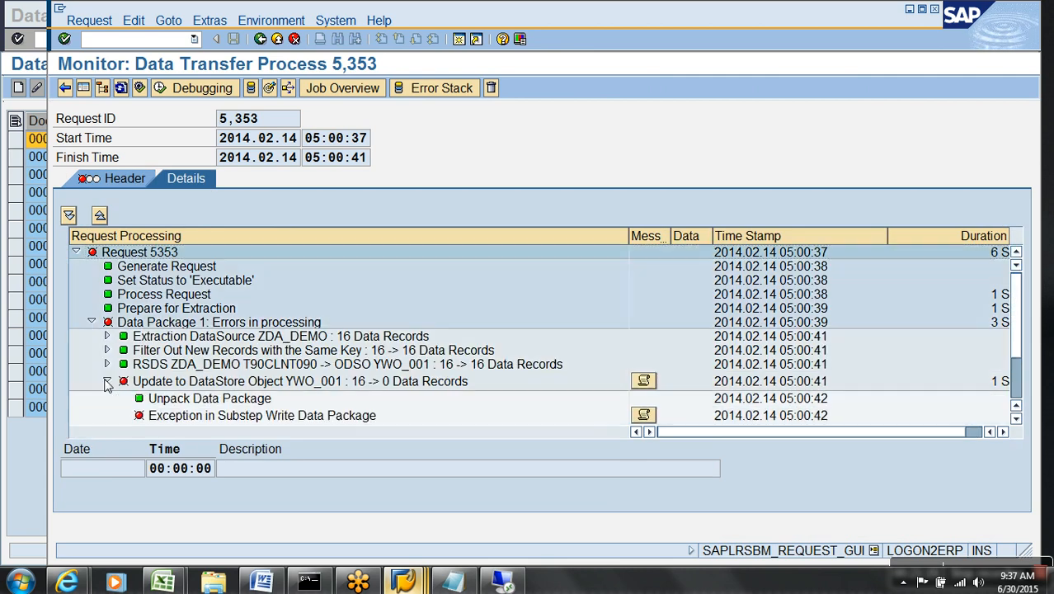
{"action": "left_click", "coordinate": [644, 365]}
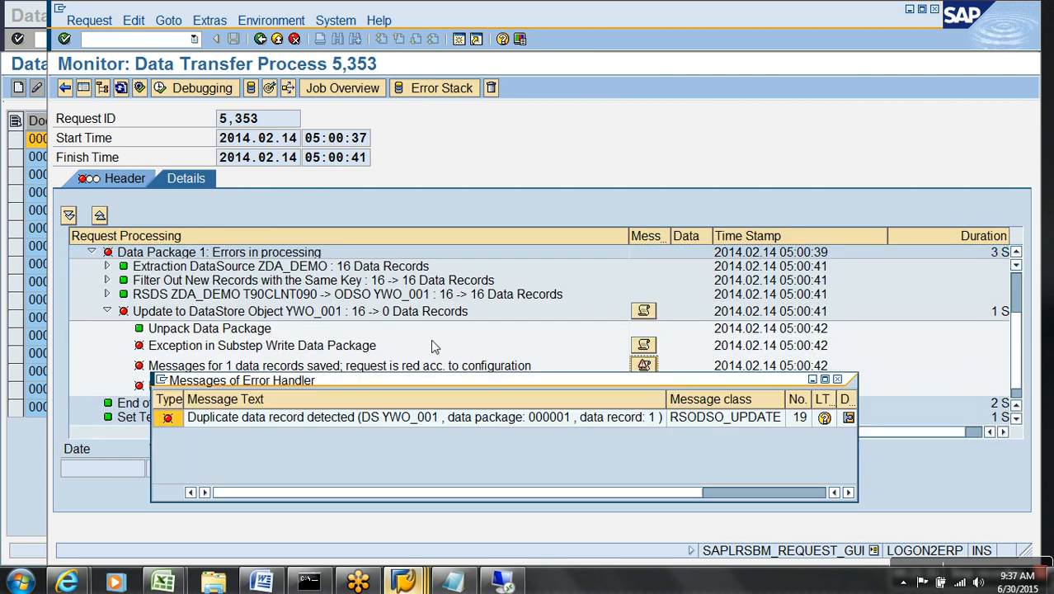
View and close the details of the duplicate data record error.
{"action": "left_click_drag", "start_coordinate": [414, 385], "coordinate": [353, 280]}
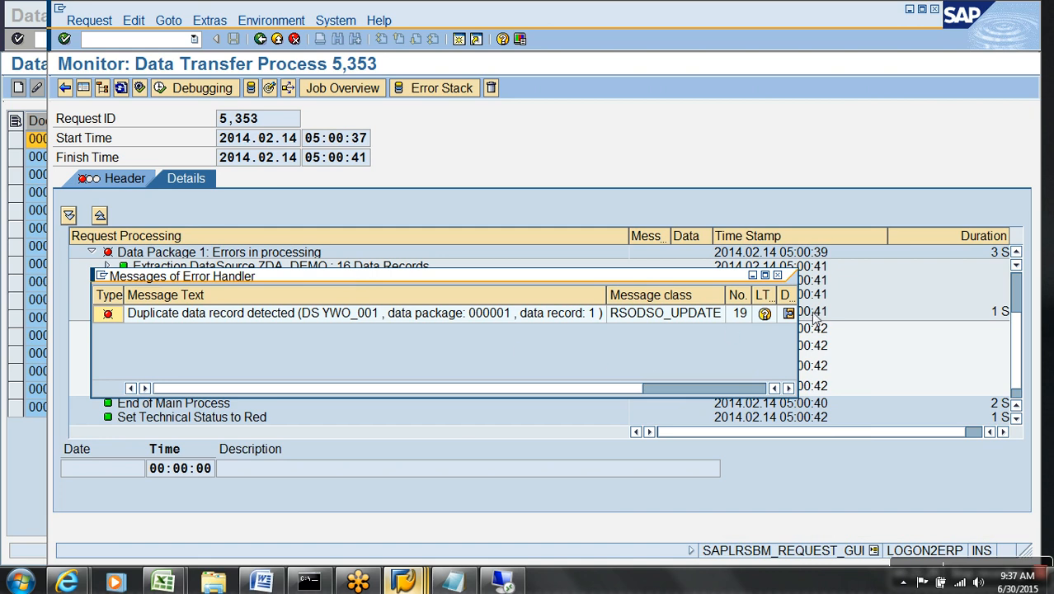
{"action": "double_click", "coordinate": [746, 318]}
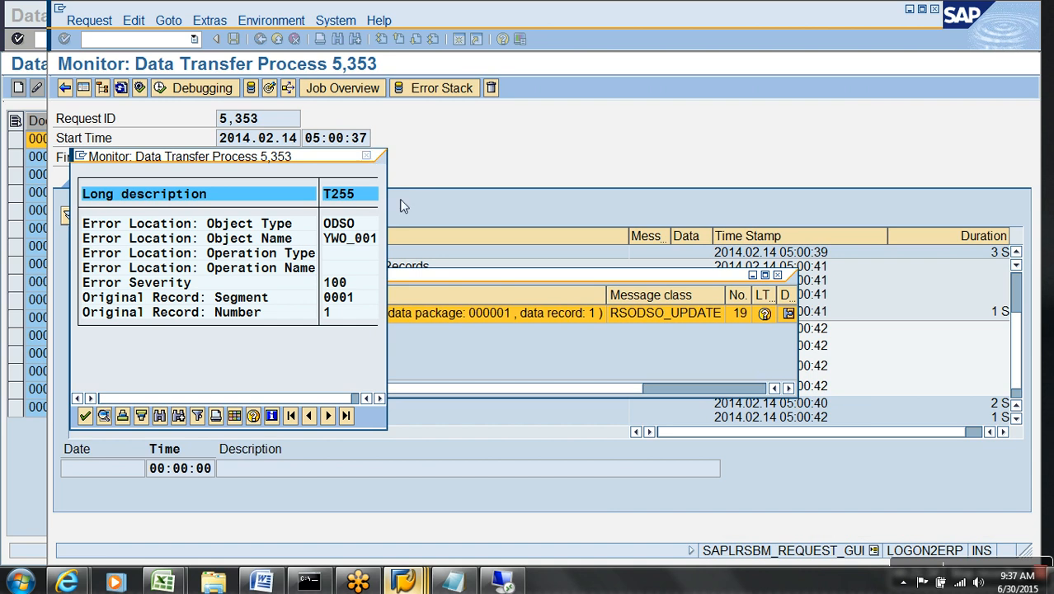
{"action": "left_click", "coordinate": [366, 156]}
Read the error's long text down to Procedure, noting the failing record number, then close the messages.
{"action": "left_click", "coordinate": [767, 315]}
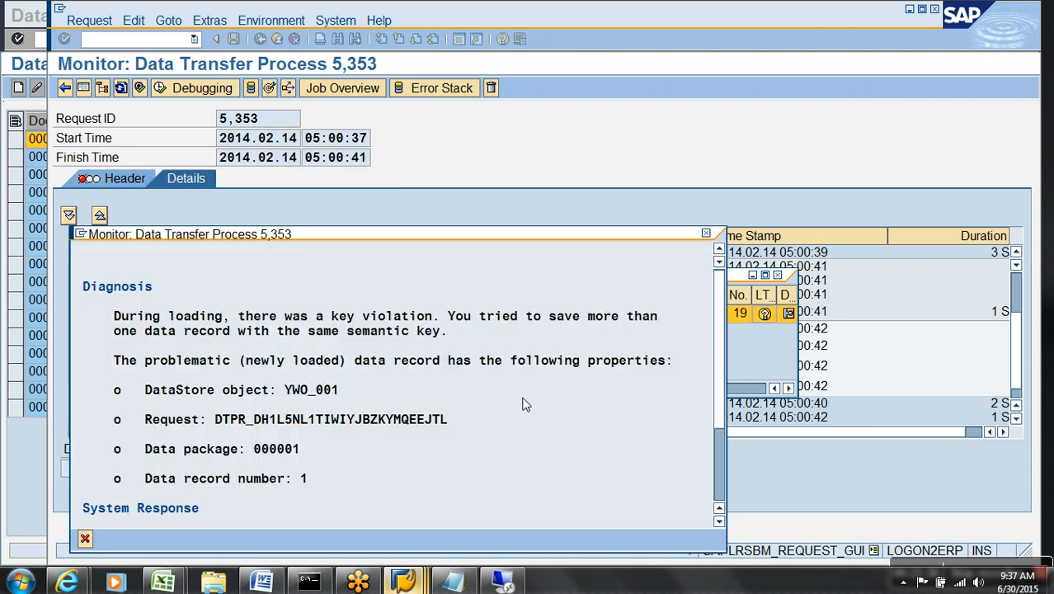
{"action": "left_click_drag", "start_coordinate": [417, 236], "coordinate": [442, 154]}
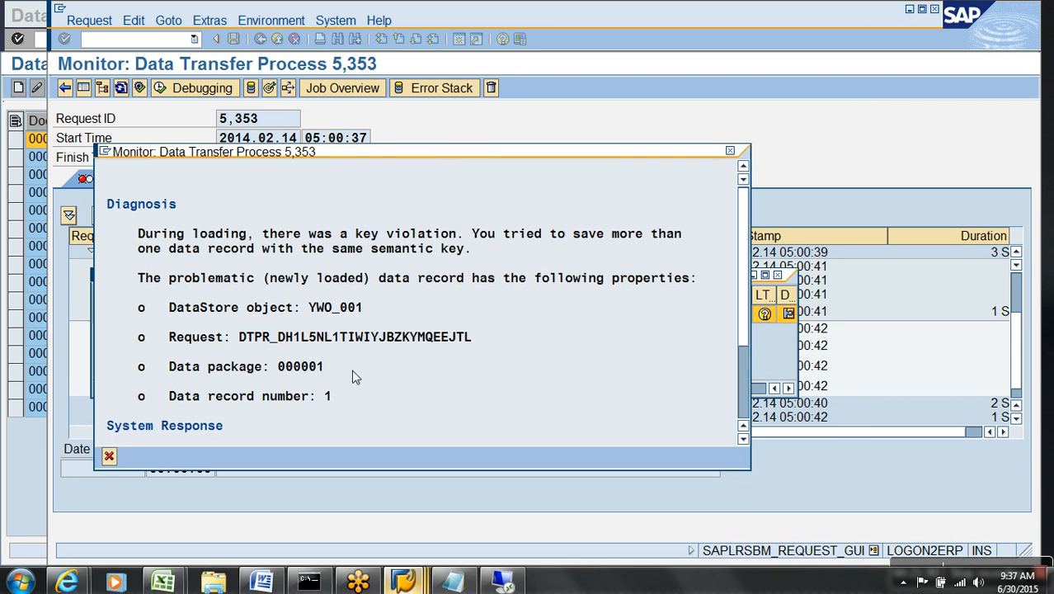
{"action": "double_click", "coordinate": [330, 401]}
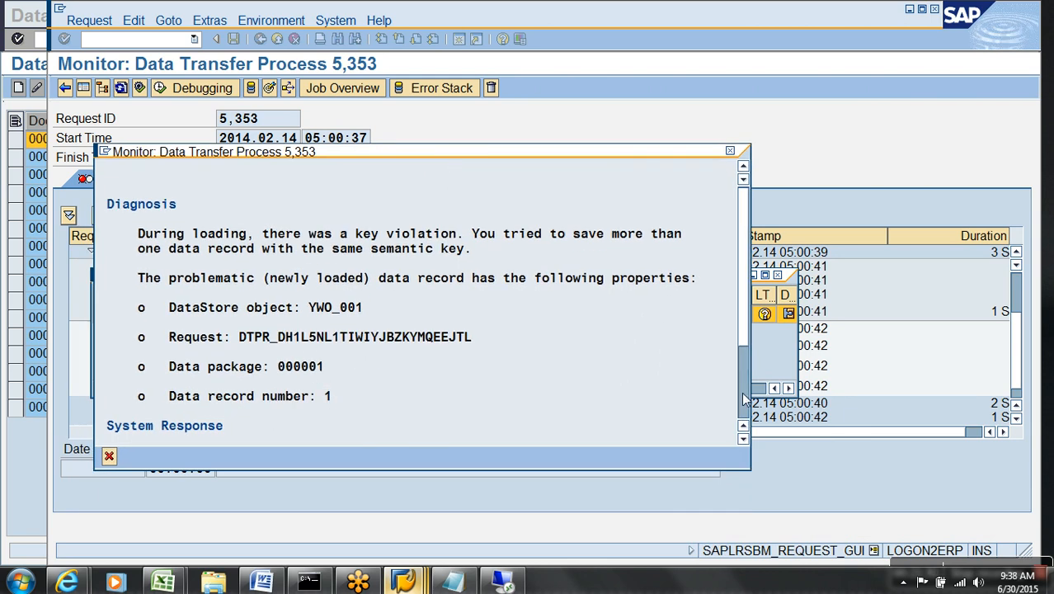
{"action": "scroll", "coordinate": [308, 334], "scroll_direction": "down", "scroll_amount": 5}
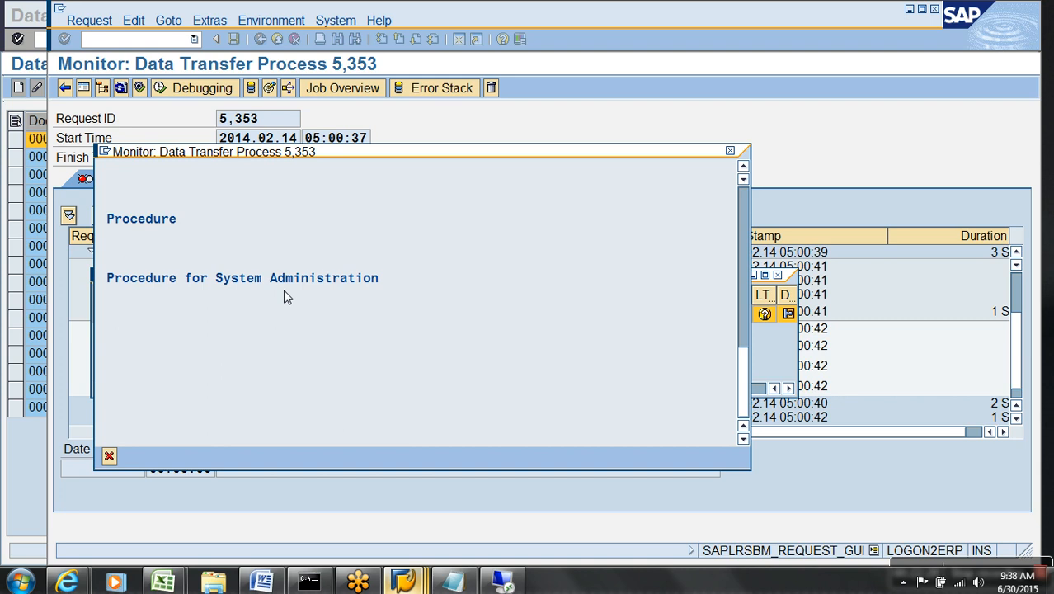
{"action": "left_click", "coordinate": [109, 456]}
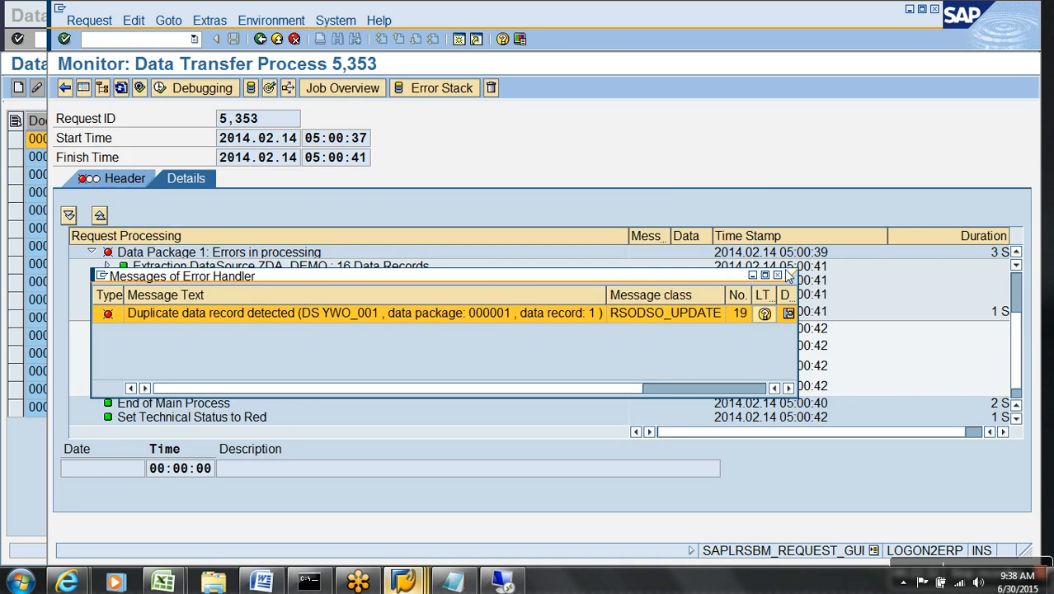
{"action": "left_click", "coordinate": [777, 276]}
Open Demo Write Optimized in change mode and expand its technical and semantic keys, selecting VBELN.
{"action": "left_click", "coordinate": [277, 39]}
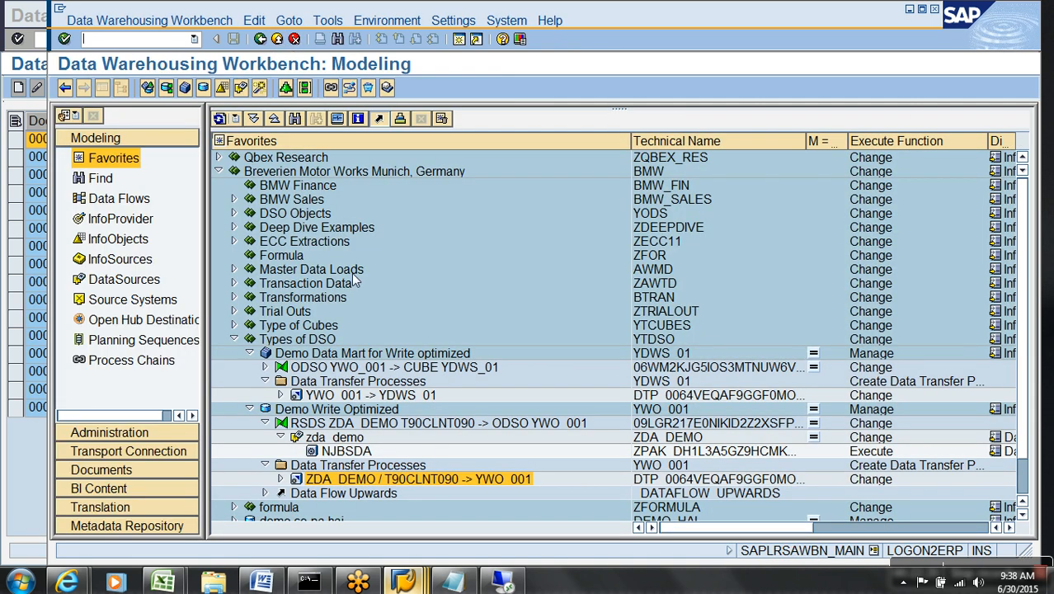
{"action": "right_click", "coordinate": [347, 413]}
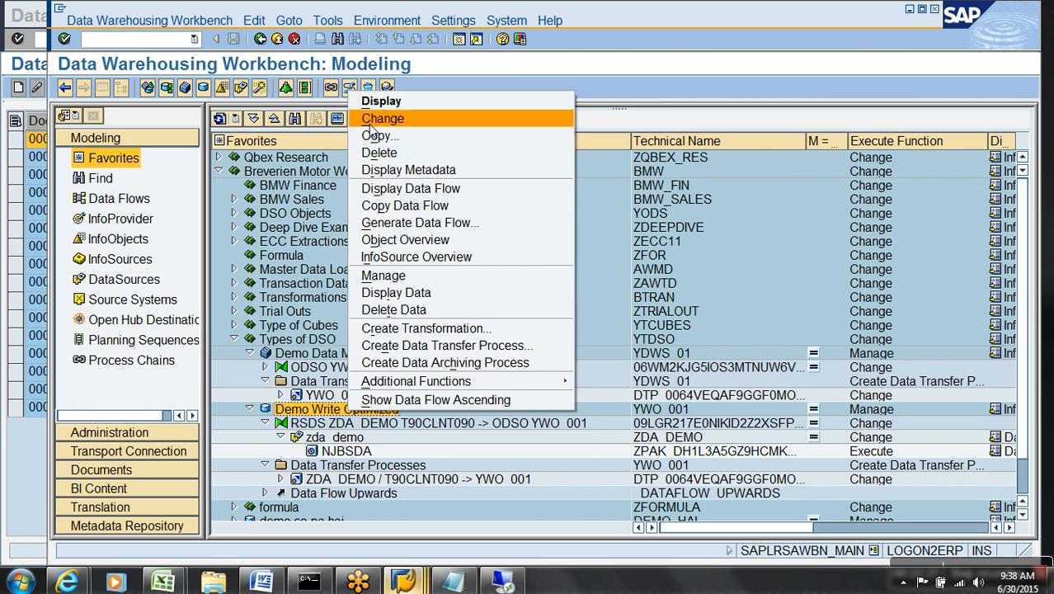
{"action": "left_click", "coordinate": [371, 120]}
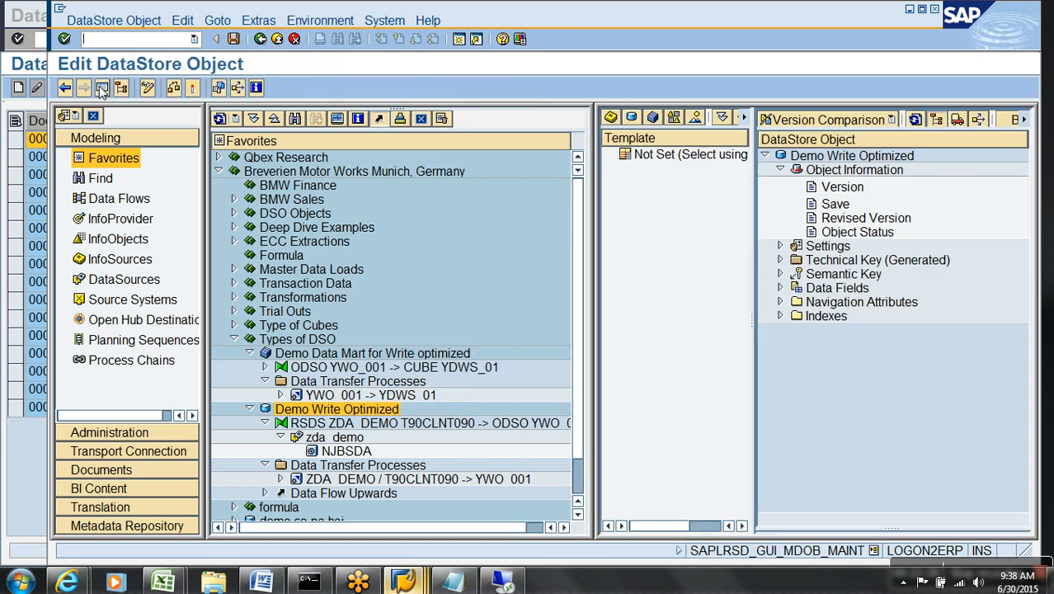
{"action": "left_click", "coordinate": [102, 88]}
{"action": "left_click", "coordinate": [427, 260]}
{"action": "left_click", "coordinate": [427, 316]}
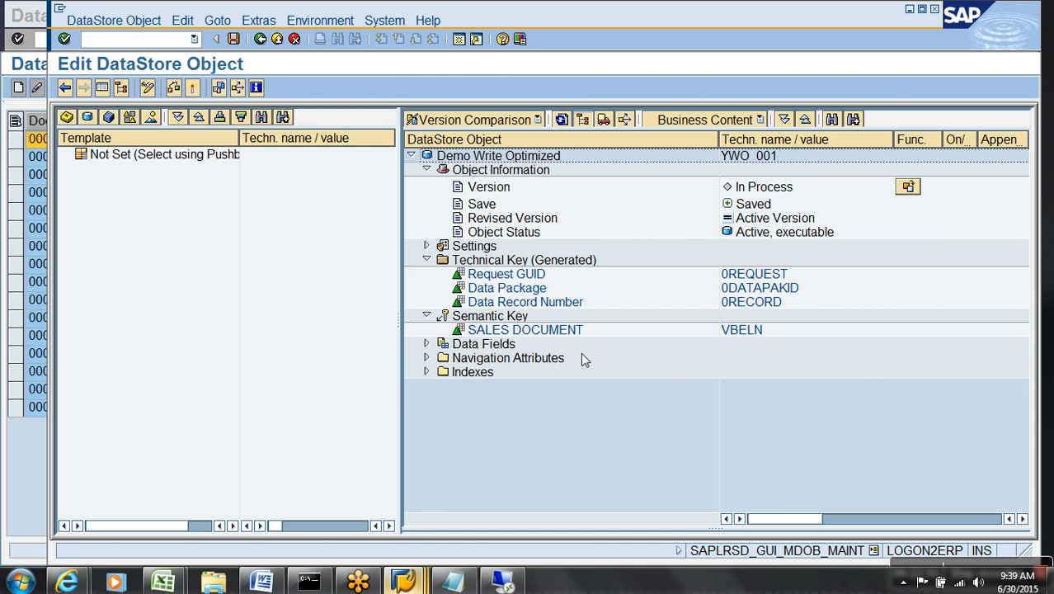
{"action": "left_click", "coordinate": [739, 332]}
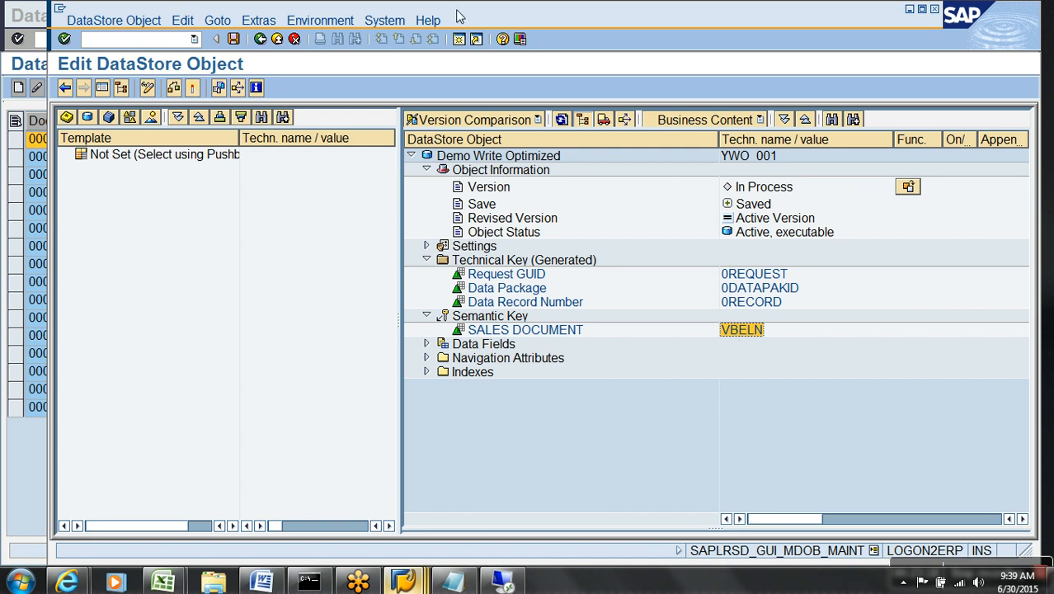
Show the DSO's Dictionary/DB Status, with active table /BIC/AYWO_00100.
{"action": "left_click", "coordinate": [269, 27]}
{"action": "left_click", "coordinate": [353, 110]}
{"action": "left_click", "coordinate": [503, 278]}
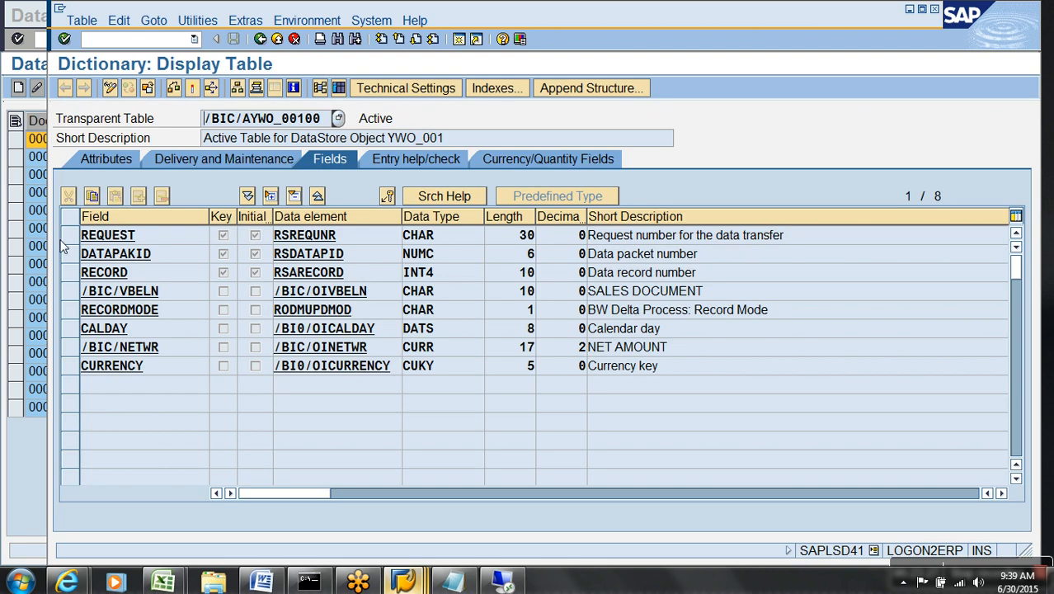
List /BIC/AYWO_00100's indexes and open the unique KEY index on REQUEST, DATAPAKID, RECORD.
{"action": "left_click_drag", "start_coordinate": [70, 236], "coordinate": [71, 281]}
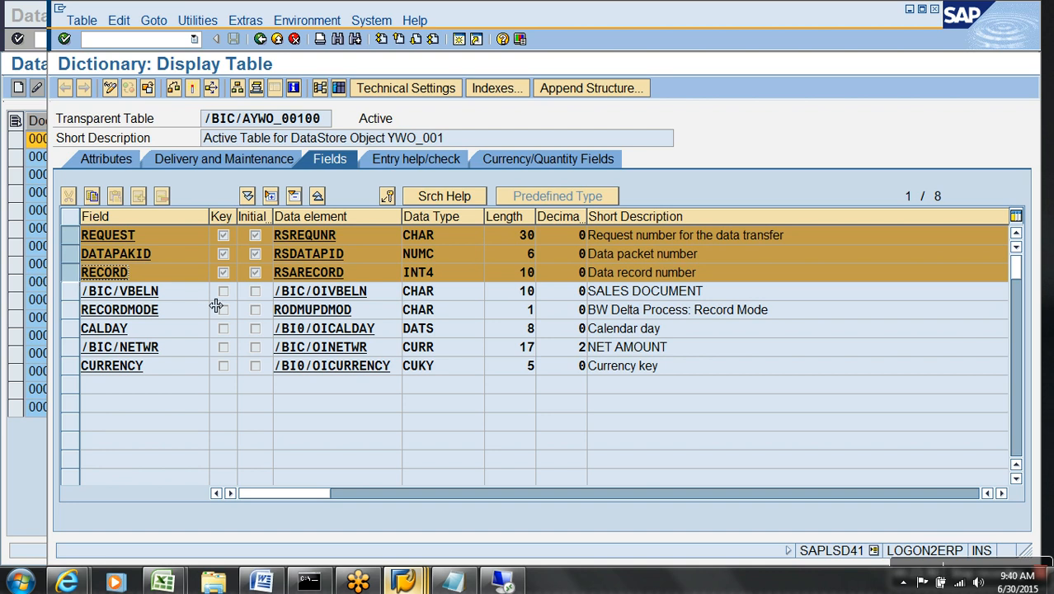
{"action": "left_click", "coordinate": [496, 88]}
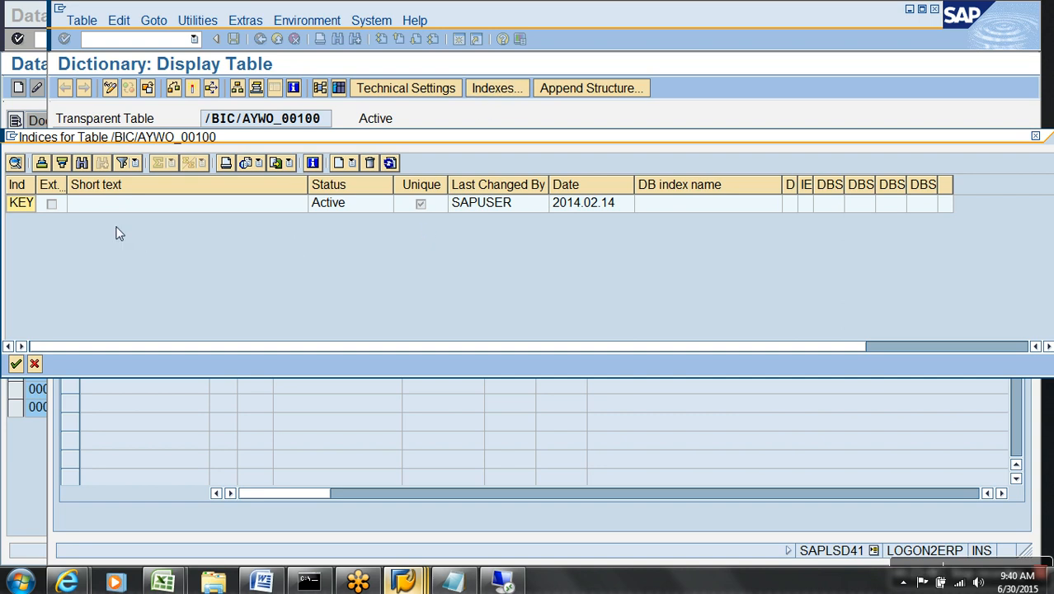
{"action": "double_click", "coordinate": [27, 207]}
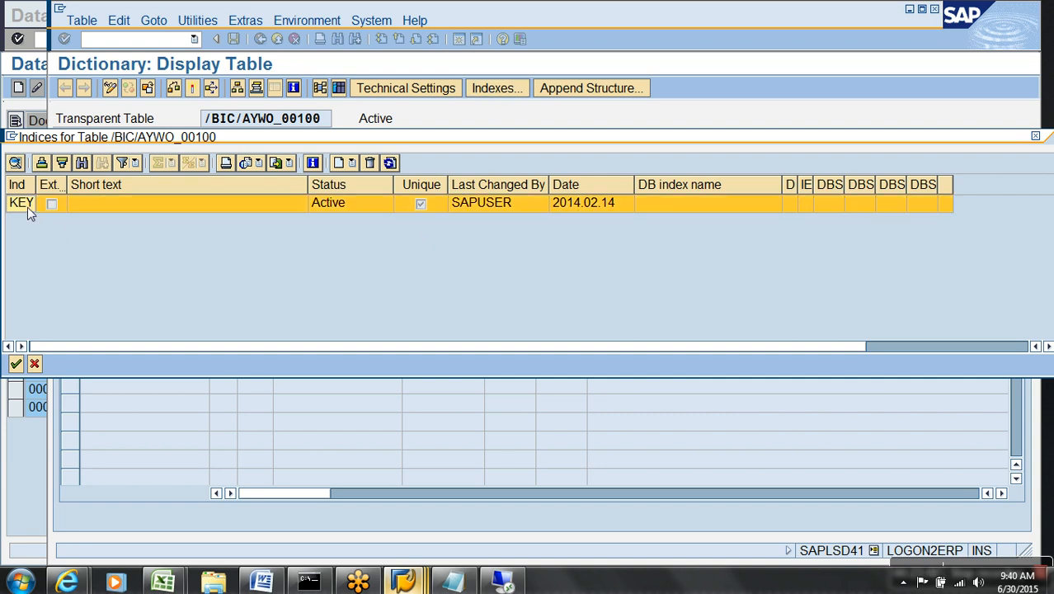
Confirm the KEY index covers only /BIC/VBELN, then back out to the YWO_001 editor.
{"action": "left_click_drag", "start_coordinate": [178, 417], "coordinate": [72, 409]}
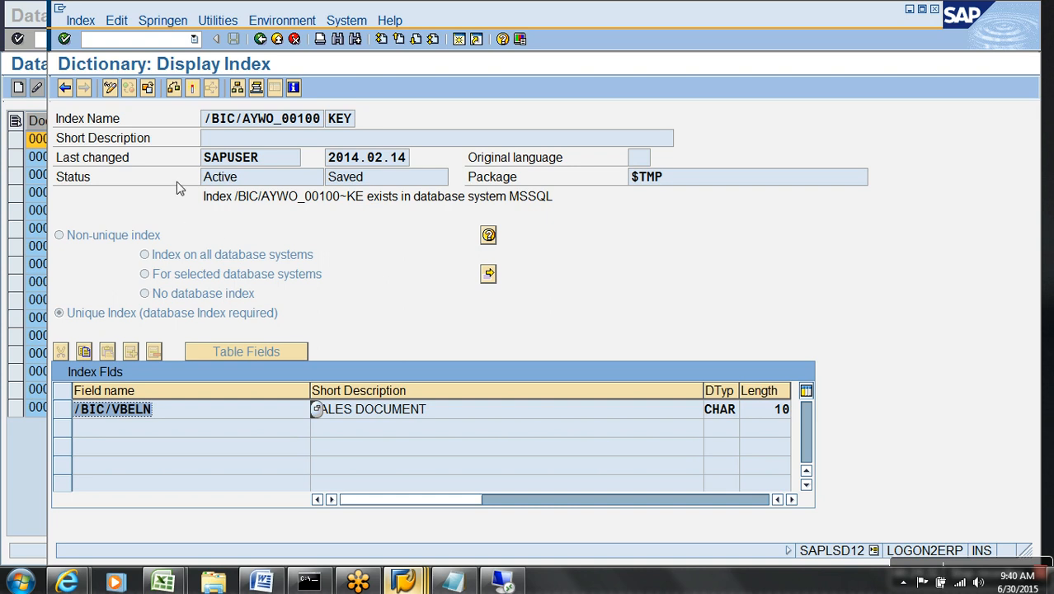
{"action": "left_click", "coordinate": [260, 38]}
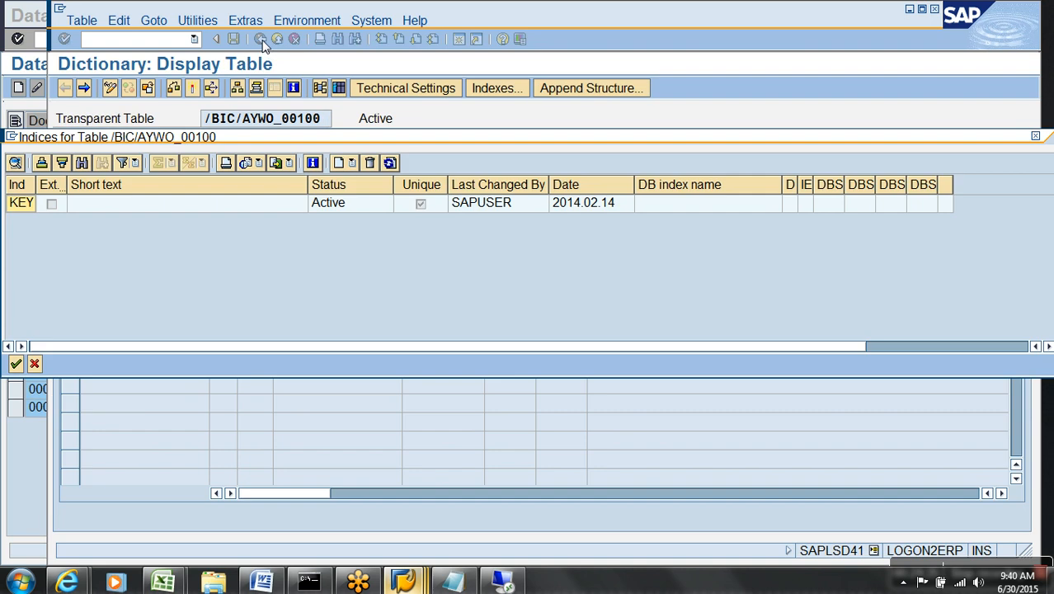
{"action": "left_click", "coordinate": [33, 364]}
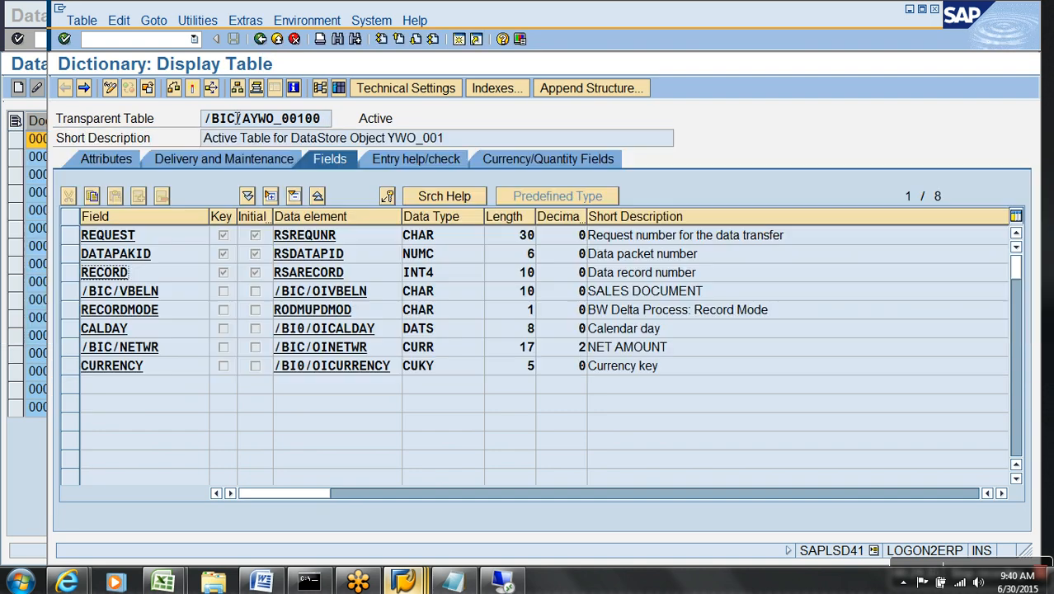
{"action": "left_click", "coordinate": [260, 39]}
{"action": "left_click", "coordinate": [183, 379]}
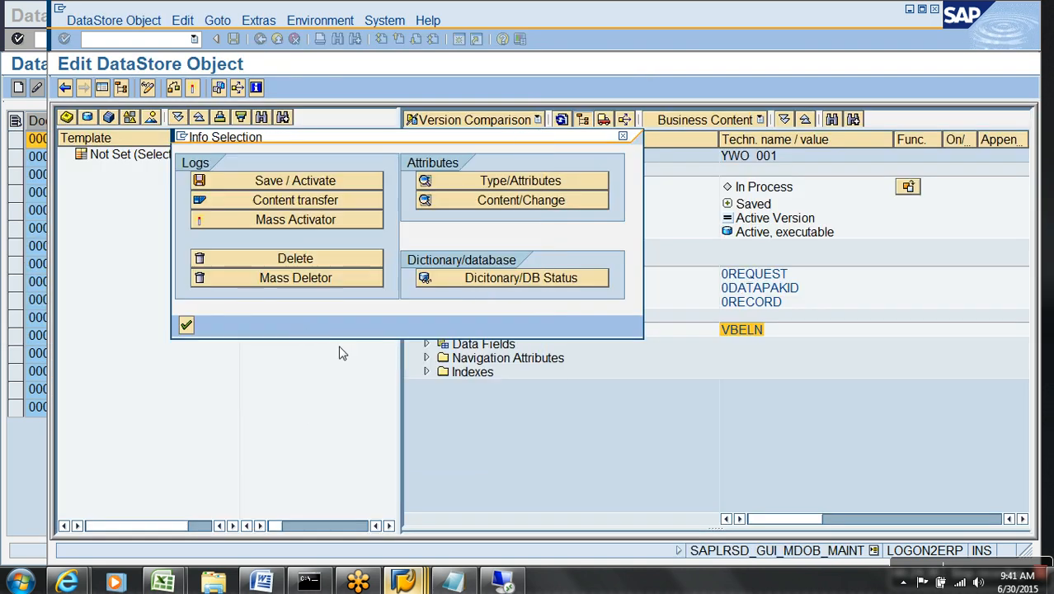
Turn on Allow Duplicate Data Records for YWO_001, accept the irreversibility warning, and activate the DSO.
{"action": "left_click", "coordinate": [189, 328]}
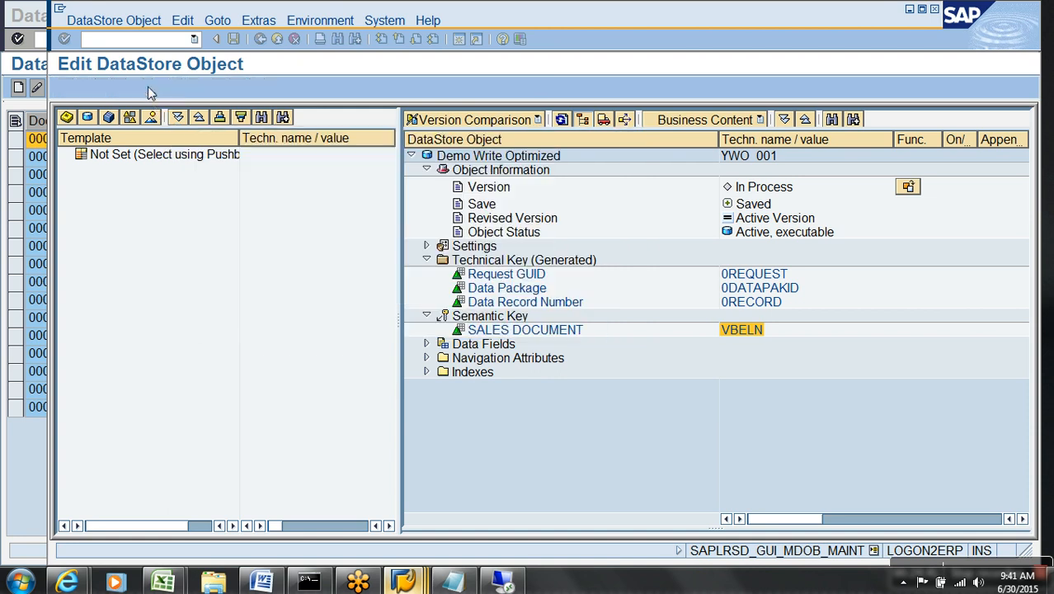
{"action": "left_click", "coordinate": [148, 90]}
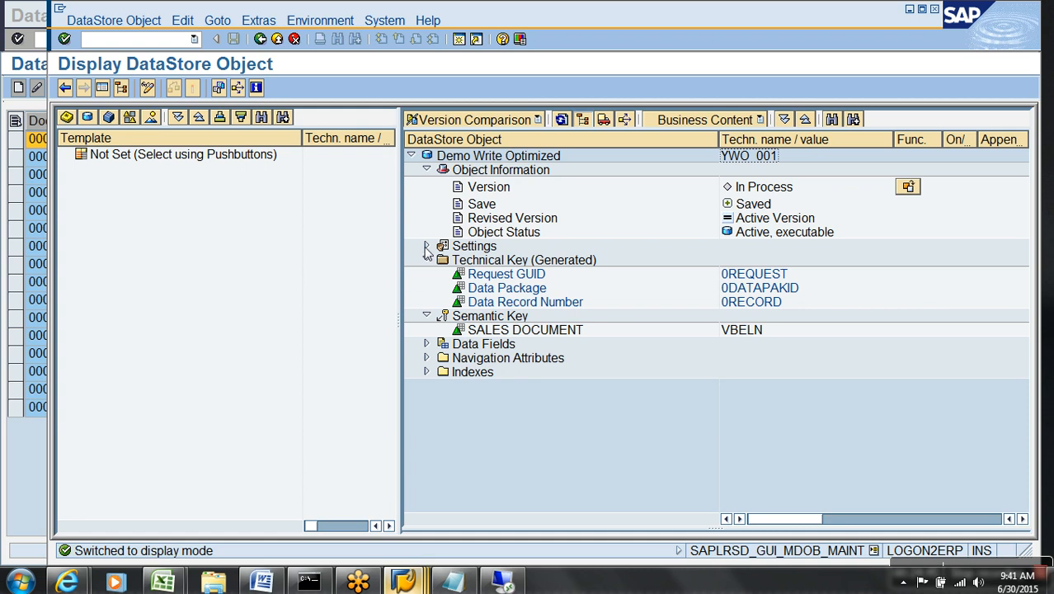
{"action": "left_click", "coordinate": [522, 289]}
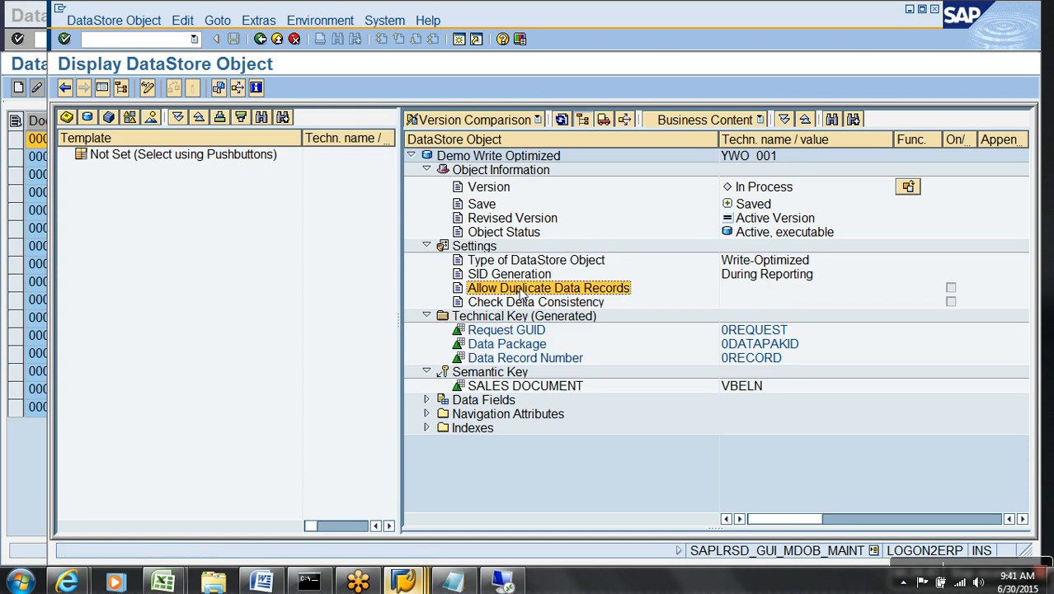
{"action": "left_click", "coordinate": [148, 89]}
{"action": "left_click", "coordinate": [581, 303]}
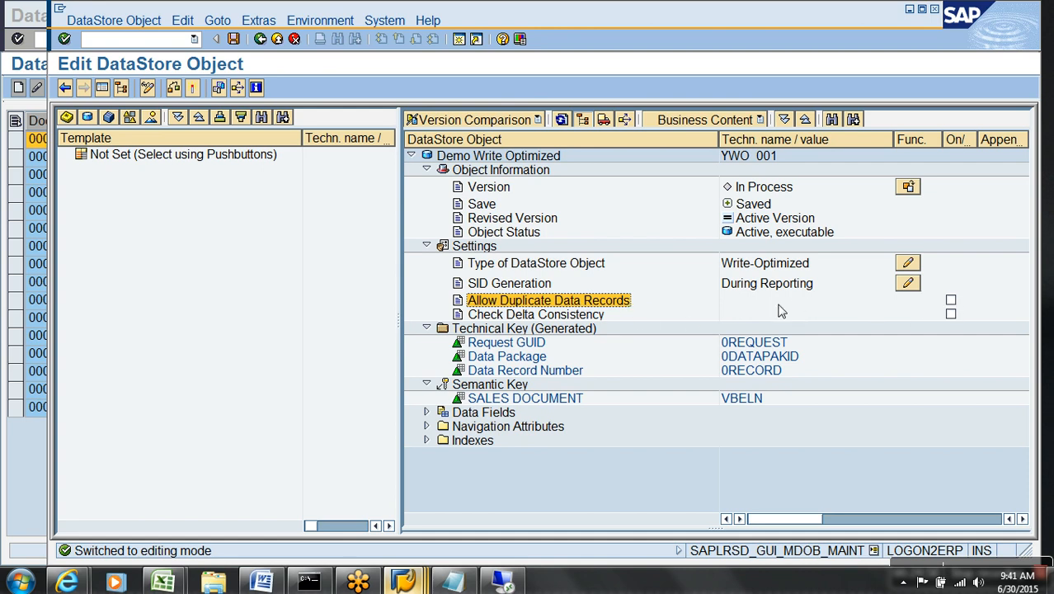
{"action": "left_click", "coordinate": [951, 301]}
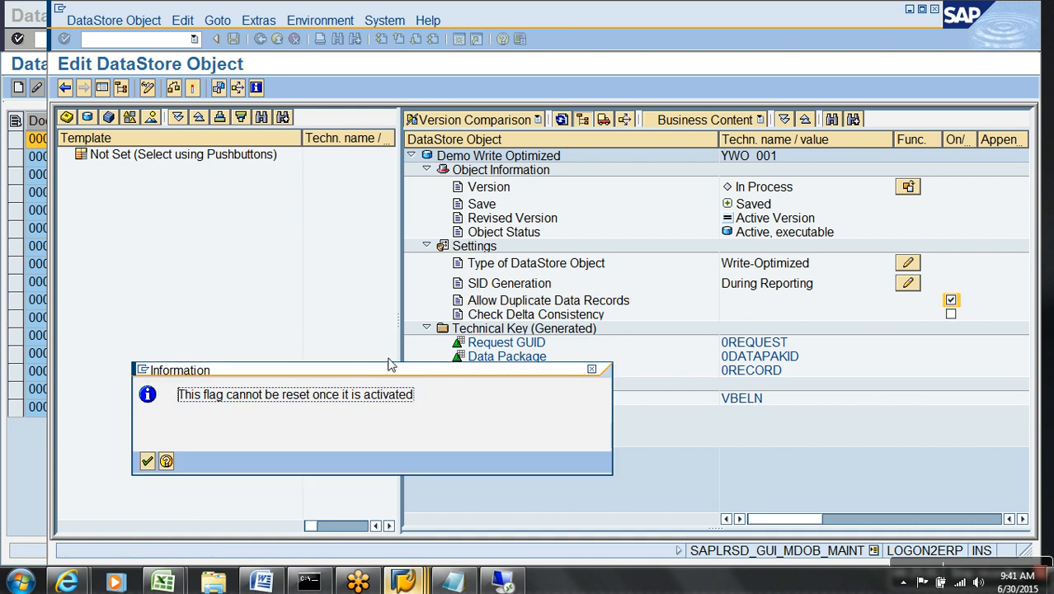
{"action": "left_click", "coordinate": [148, 462]}
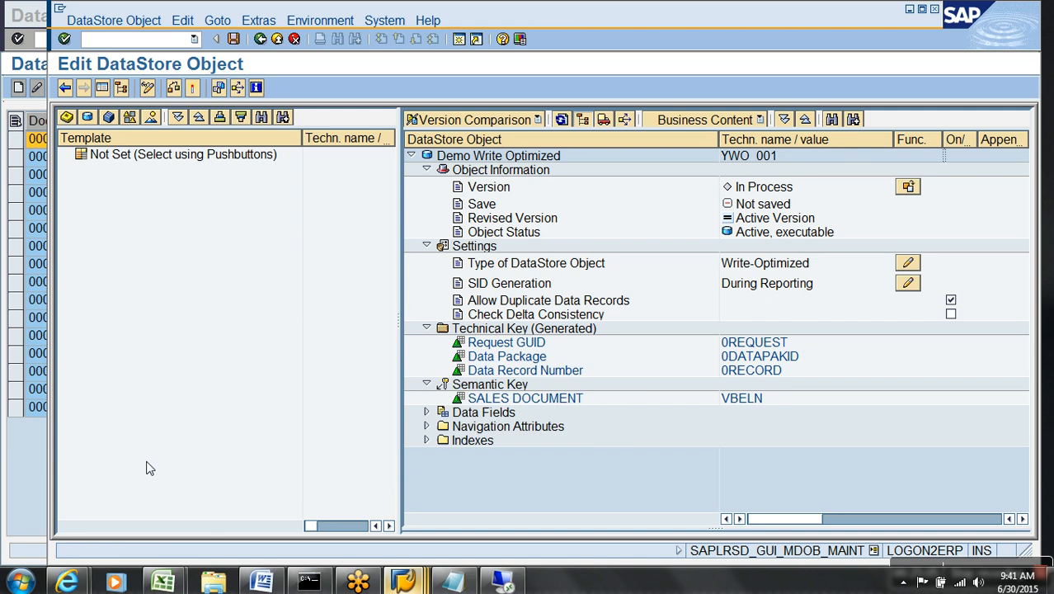
{"action": "left_click", "coordinate": [193, 89]}
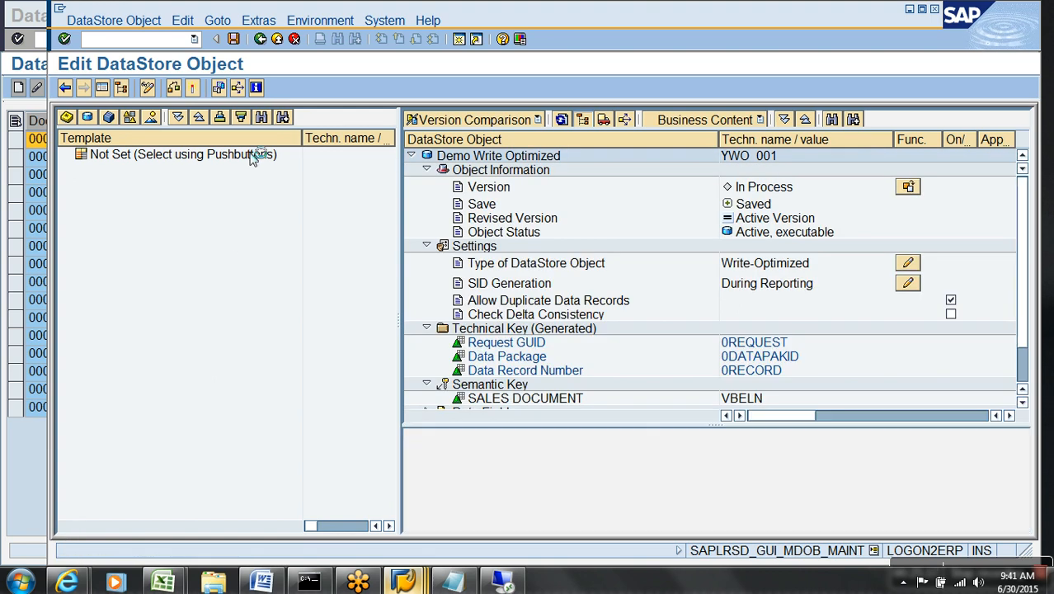
{"action": "left_click", "coordinate": [259, 20]}
Open active table /BIC/AYWO_00100 from the dictionary status and confirm it has no indexes.
{"action": "left_click", "coordinate": [313, 108]}
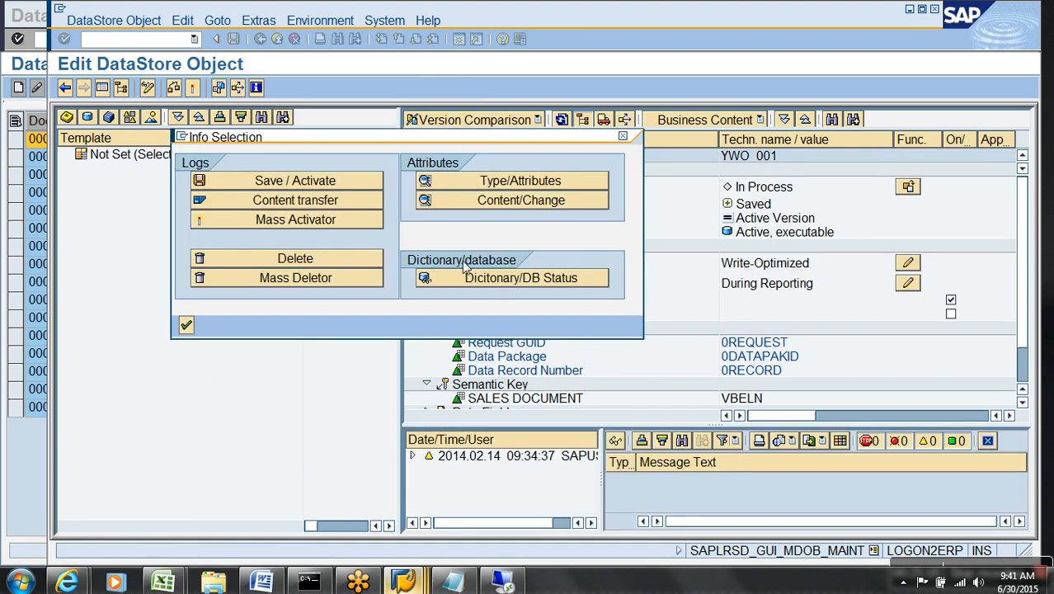
{"action": "left_click", "coordinate": [506, 282]}
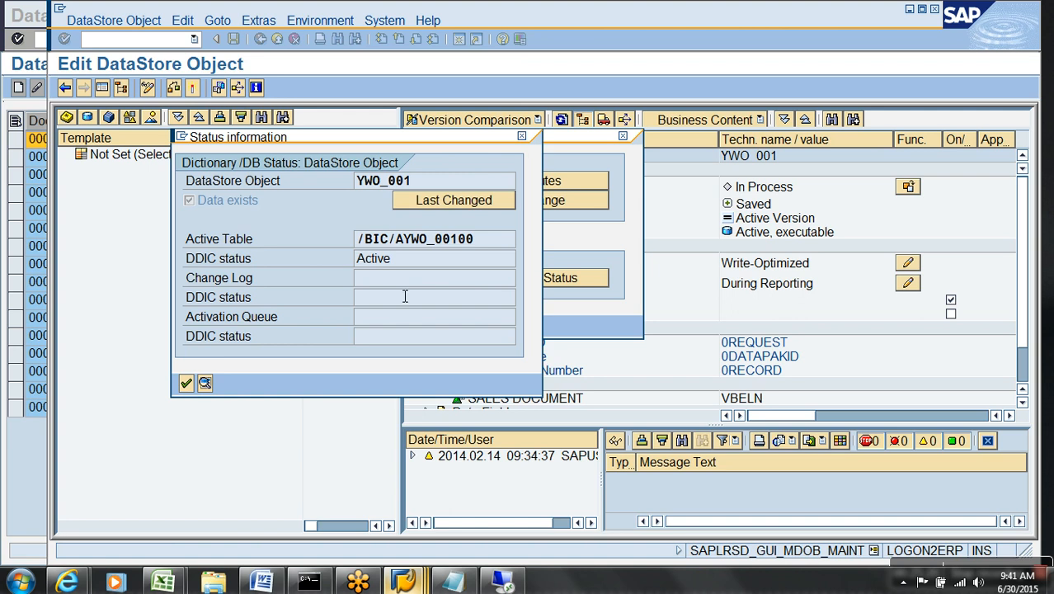
{"action": "double_click", "coordinate": [398, 247]}
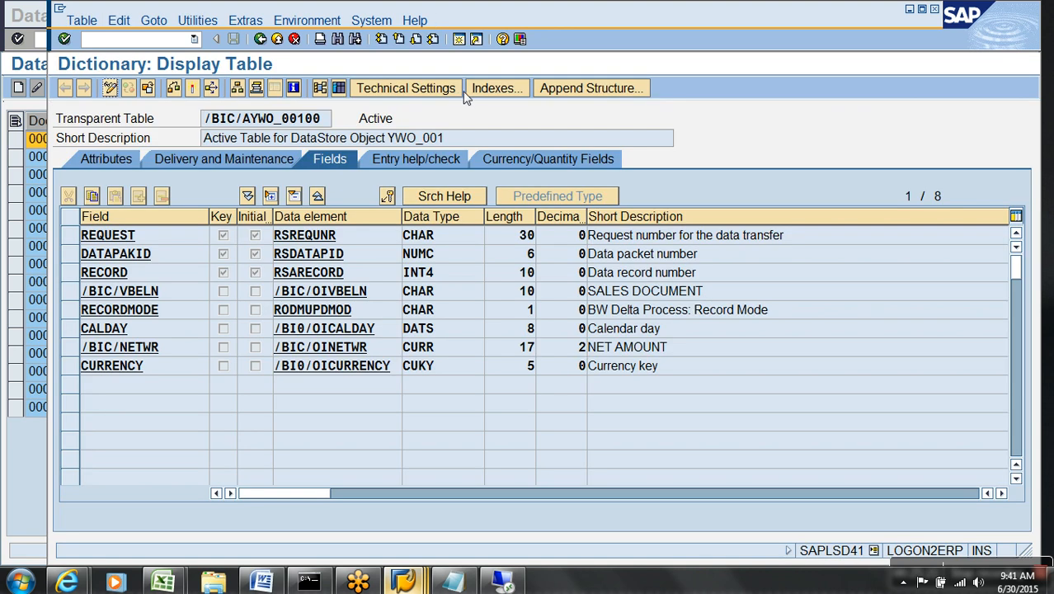
{"action": "left_click", "coordinate": [497, 88]}
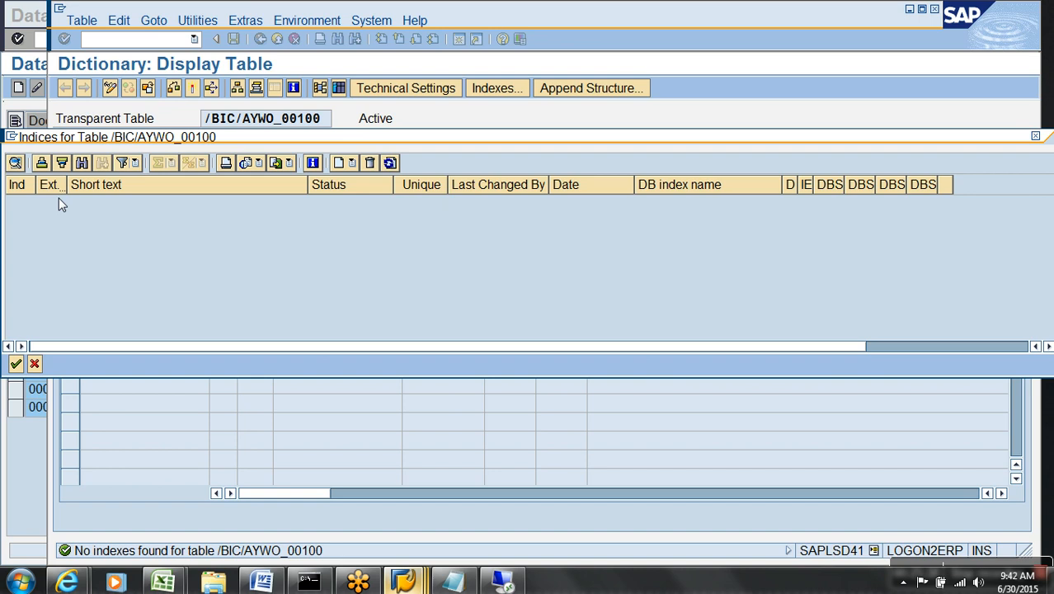
{"action": "left_click", "coordinate": [34, 364]}
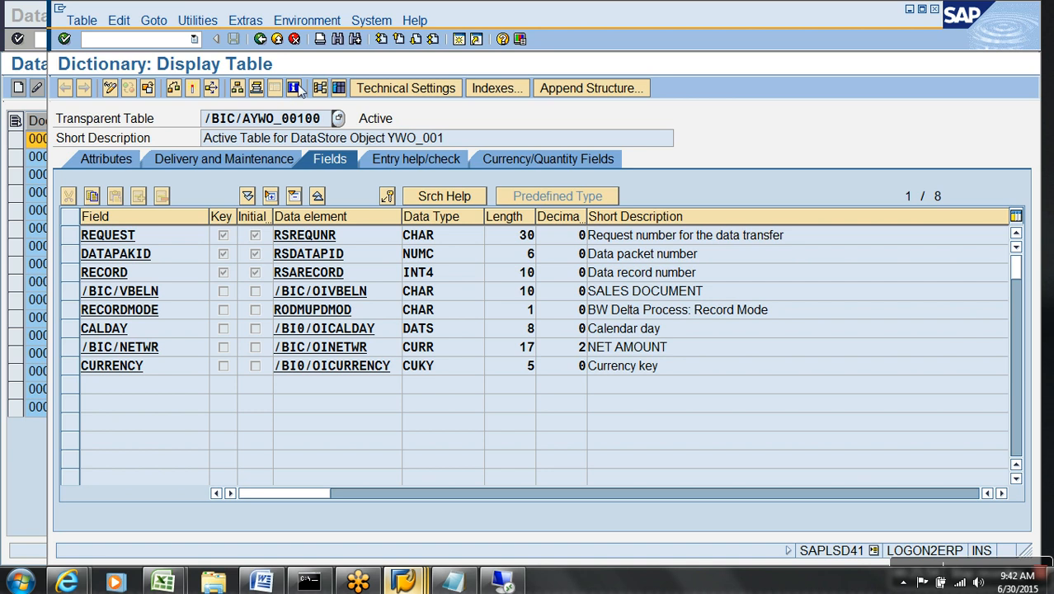
Back out of the table display, closing the Status information and Info Selection windows.
{"action": "left_click", "coordinate": [279, 41]}
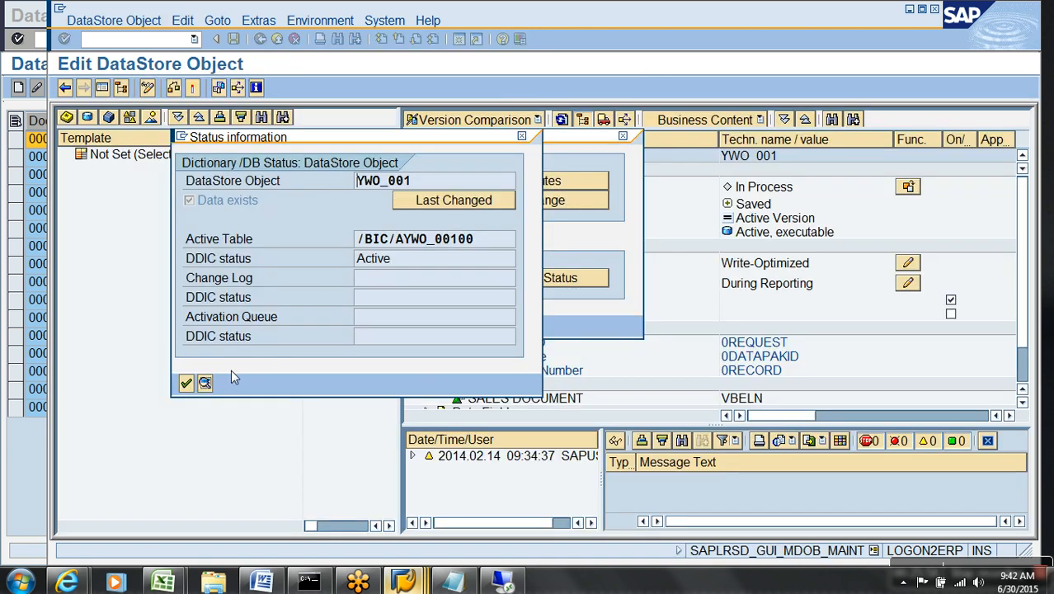
{"action": "left_click", "coordinate": [189, 383]}
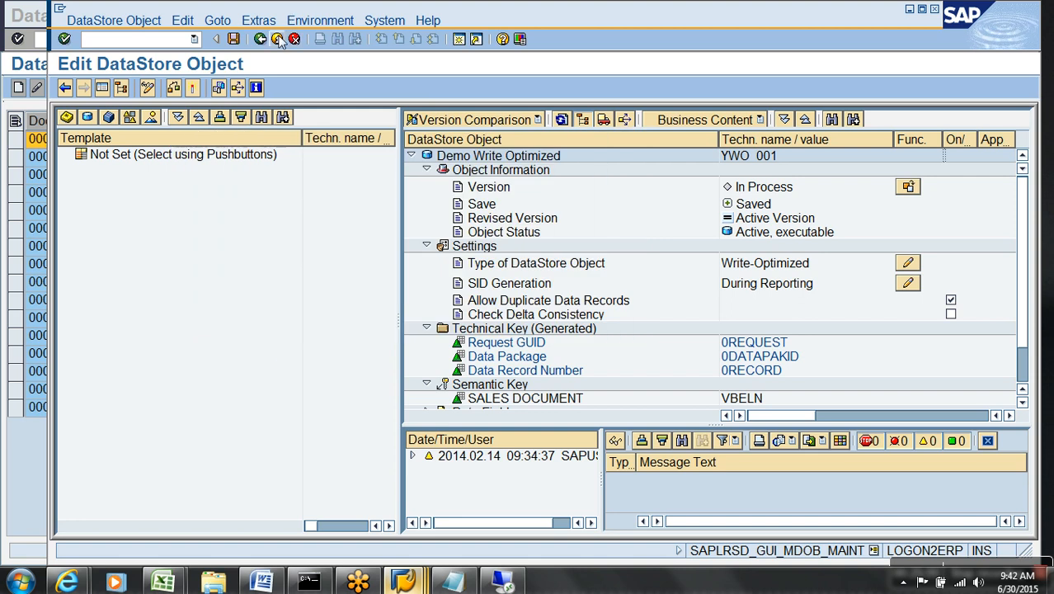
{"action": "left_click", "coordinate": [278, 38]}
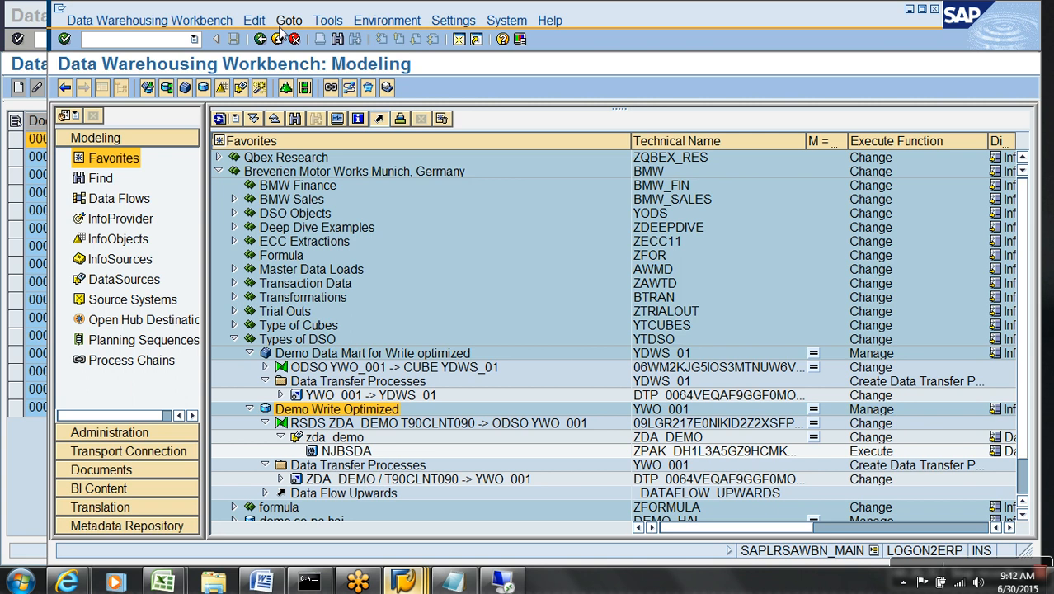
Collapse the Demo Data Mart and Demo Write Optimized branches, glance at the Notepad notes, then return to SAP.
{"action": "left_click", "coordinate": [250, 353]}
{"action": "left_click", "coordinate": [250, 368]}
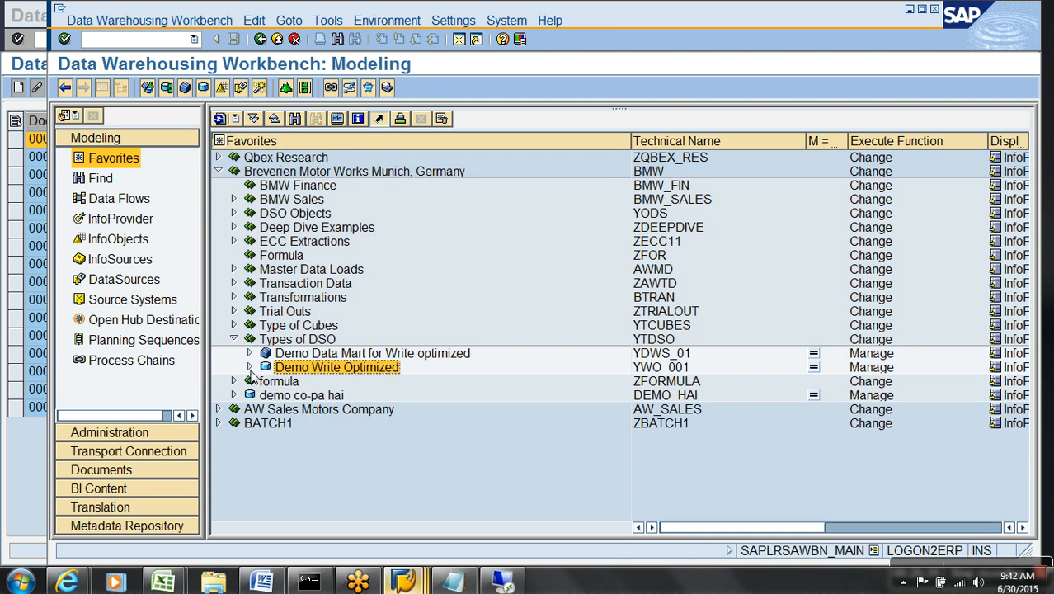
{"action": "left_click", "coordinate": [452, 582]}
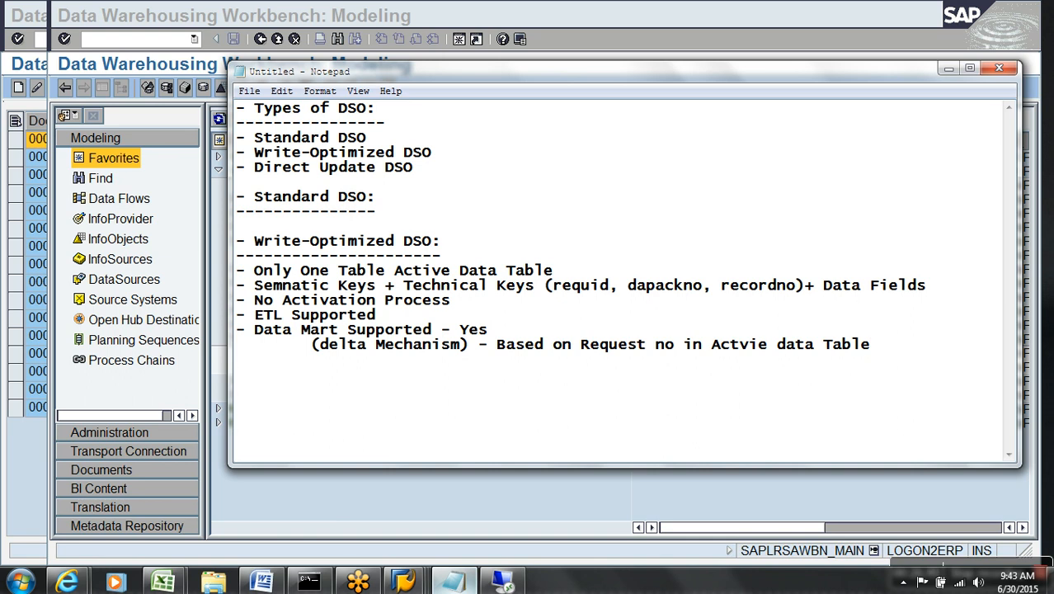
{"action": "left_click", "coordinate": [623, 493]}
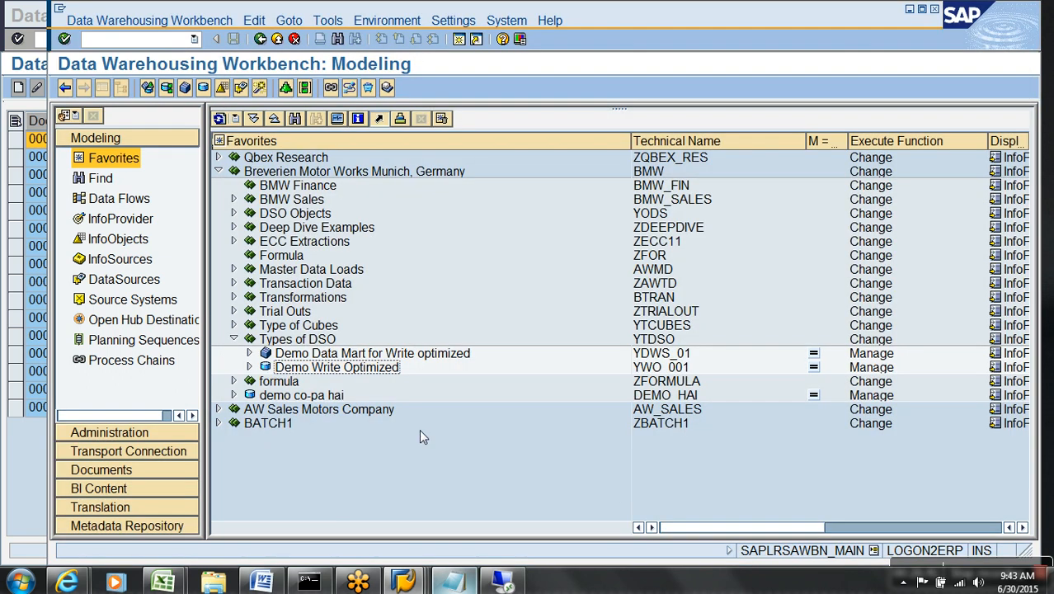
Open Demo Write Optimized (YWO_001) in change mode from the Modeling tree.
{"action": "left_click", "coordinate": [249, 368]}
{"action": "left_click", "coordinate": [264, 382]}
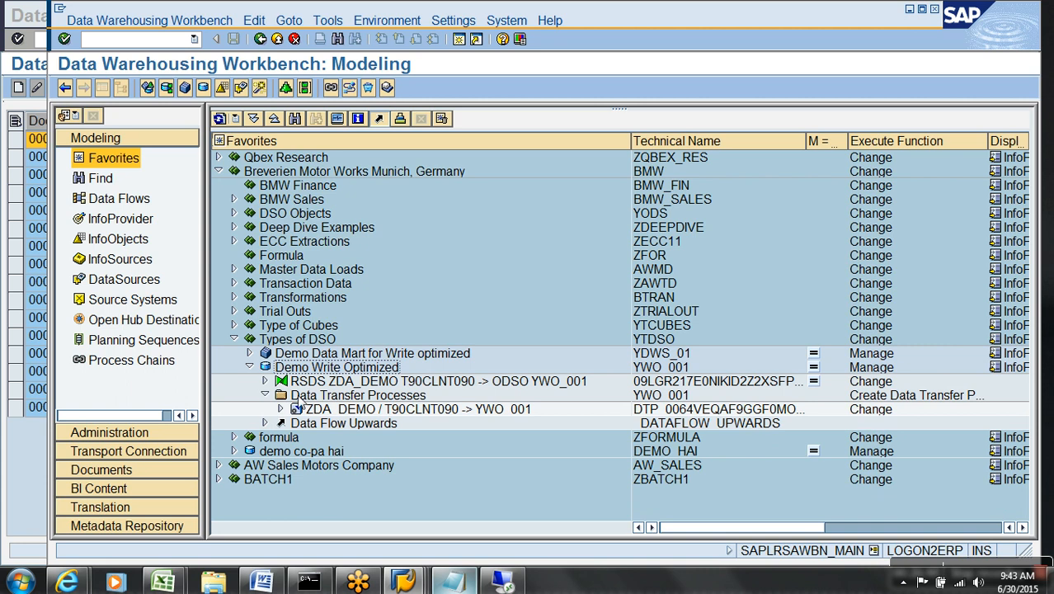
{"action": "right_click", "coordinate": [303, 372]}
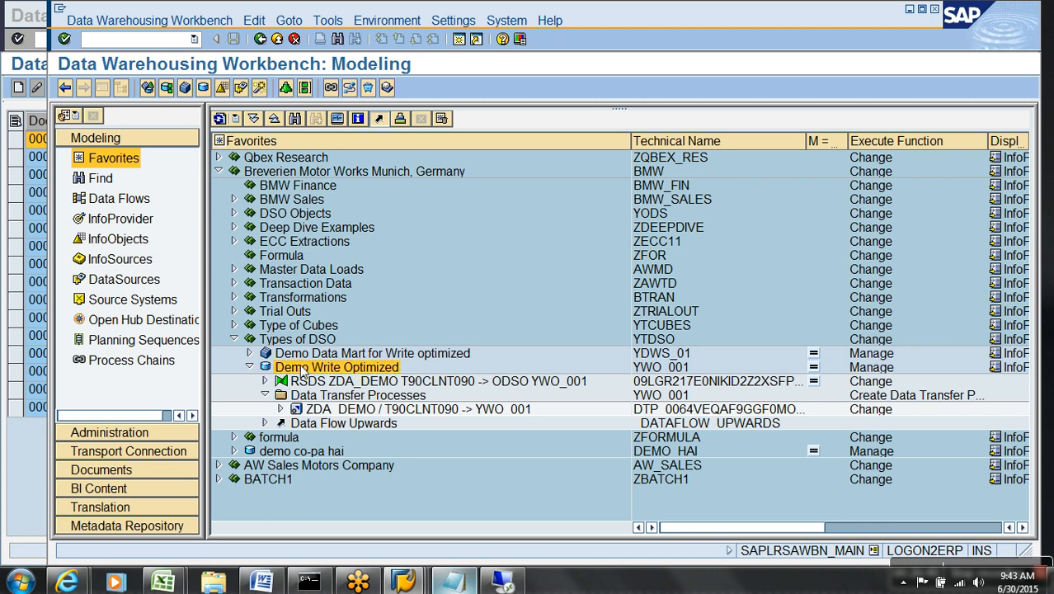
{"action": "left_click", "coordinate": [345, 73]}
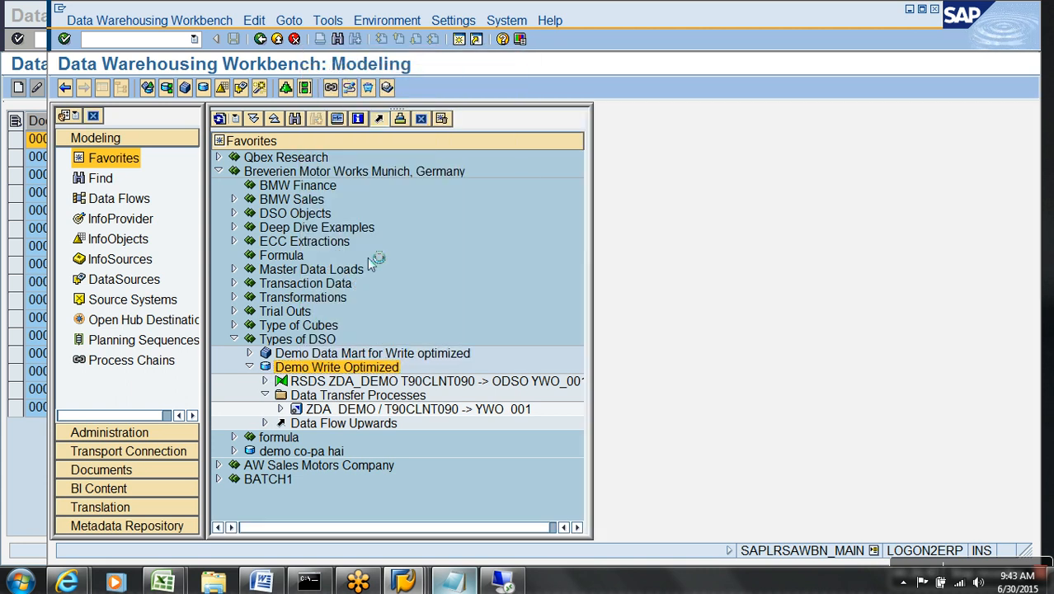
{"action": "left_click", "coordinate": [102, 88]}
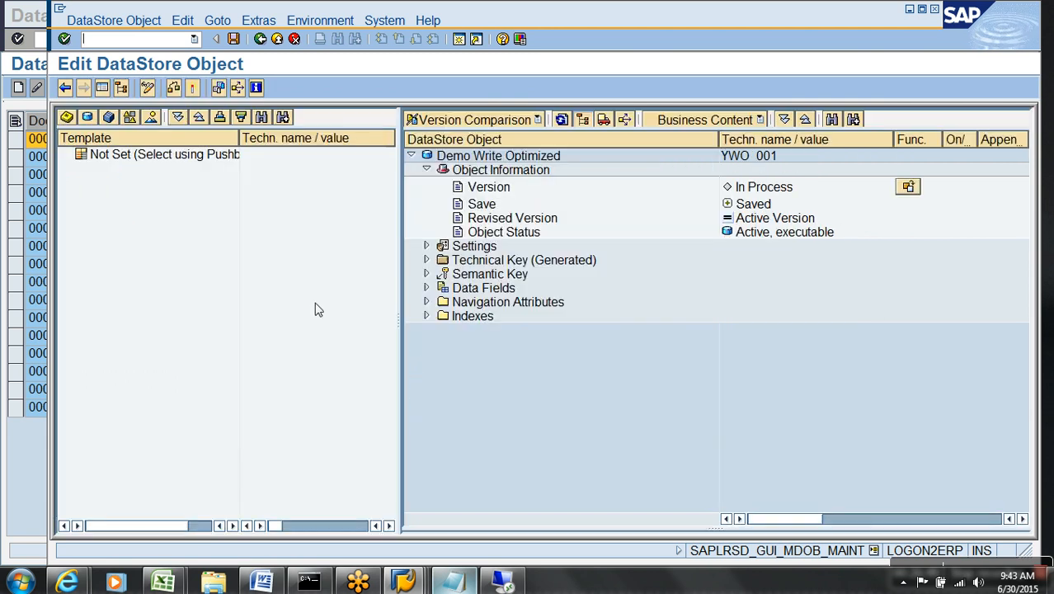
Uncheck Allow Duplicate Data Records in Settings, activate the DSO, and exit the editor.
{"action": "left_click", "coordinate": [427, 245]}
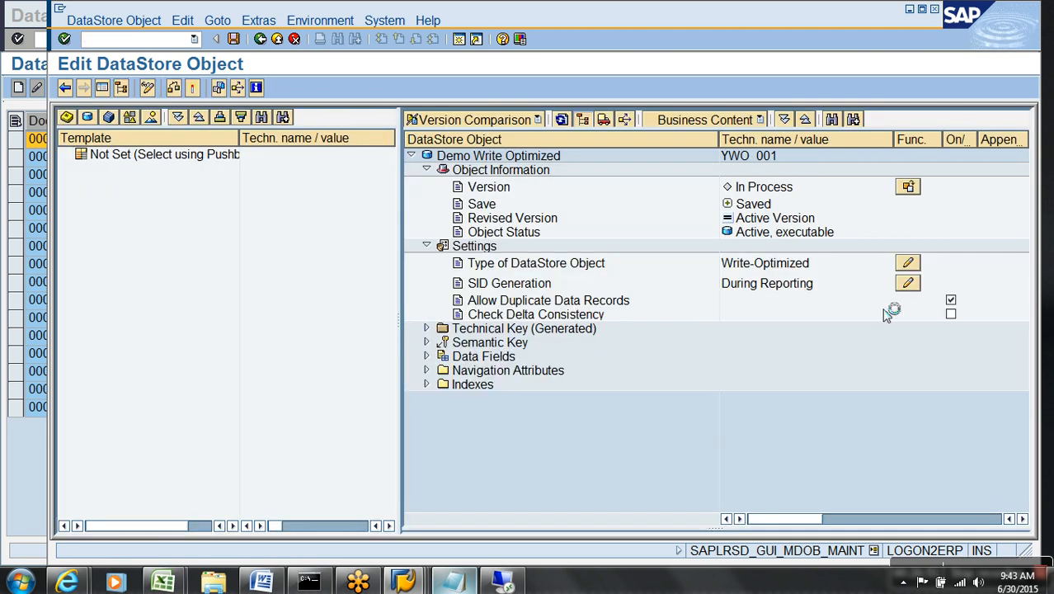
{"action": "left_click", "coordinate": [952, 301]}
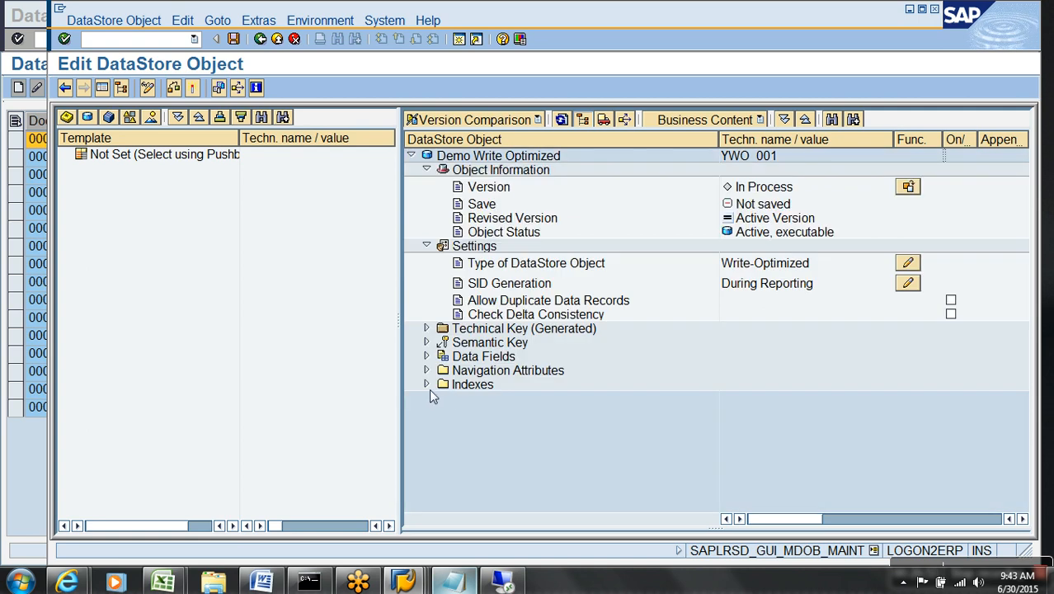
{"action": "left_click", "coordinate": [195, 88]}
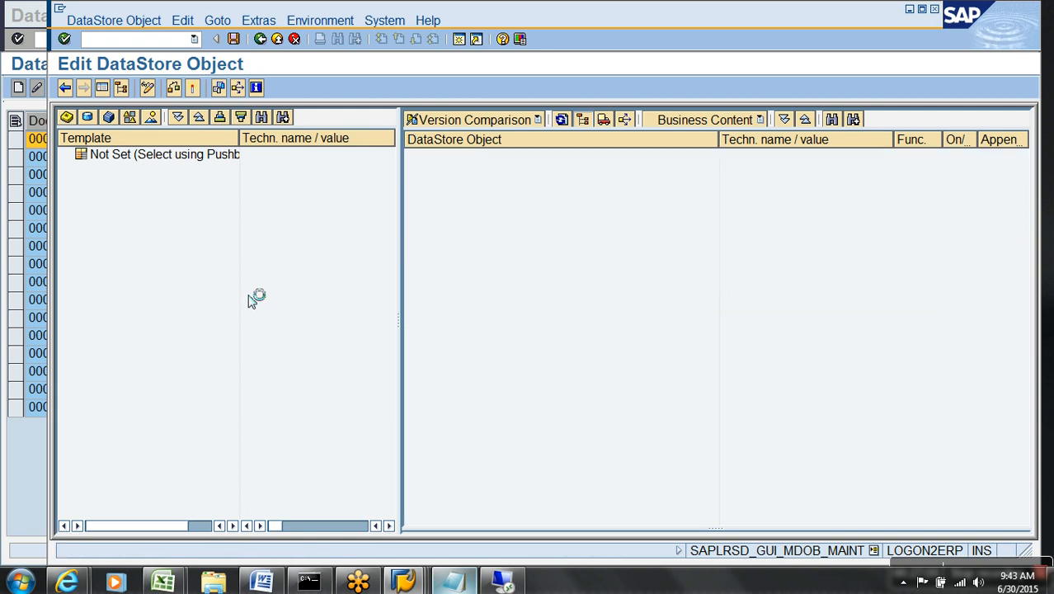
{"action": "left_click", "coordinate": [278, 41]}
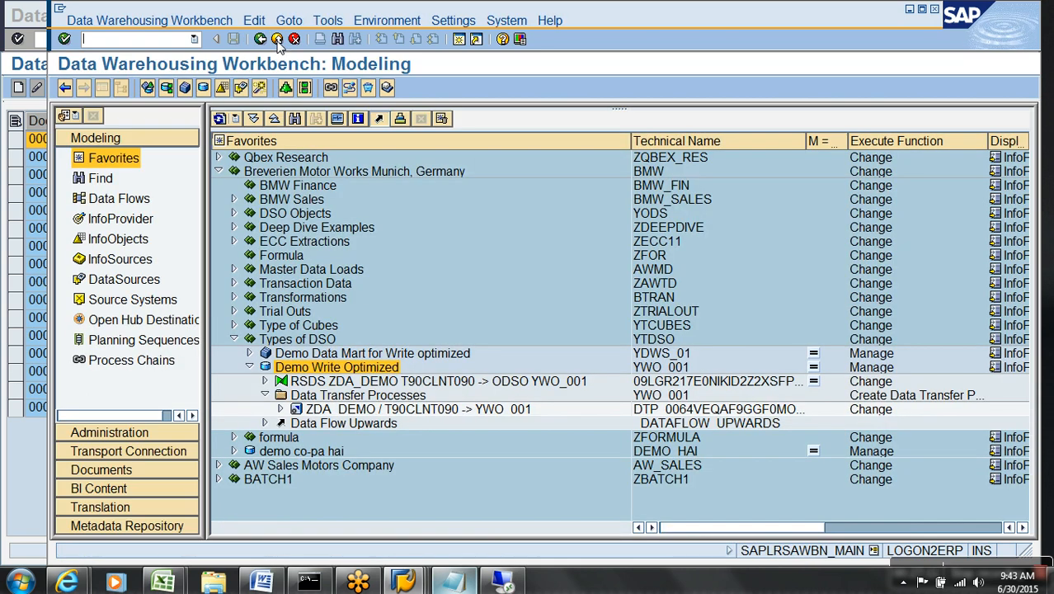
Open zda_demo's PSA requests and find request 5352 already DTP-extracted, then close the window.
{"action": "left_click", "coordinate": [265, 381]}
{"action": "right_click", "coordinate": [318, 400]}
{"action": "left_click", "coordinate": [363, 280]}
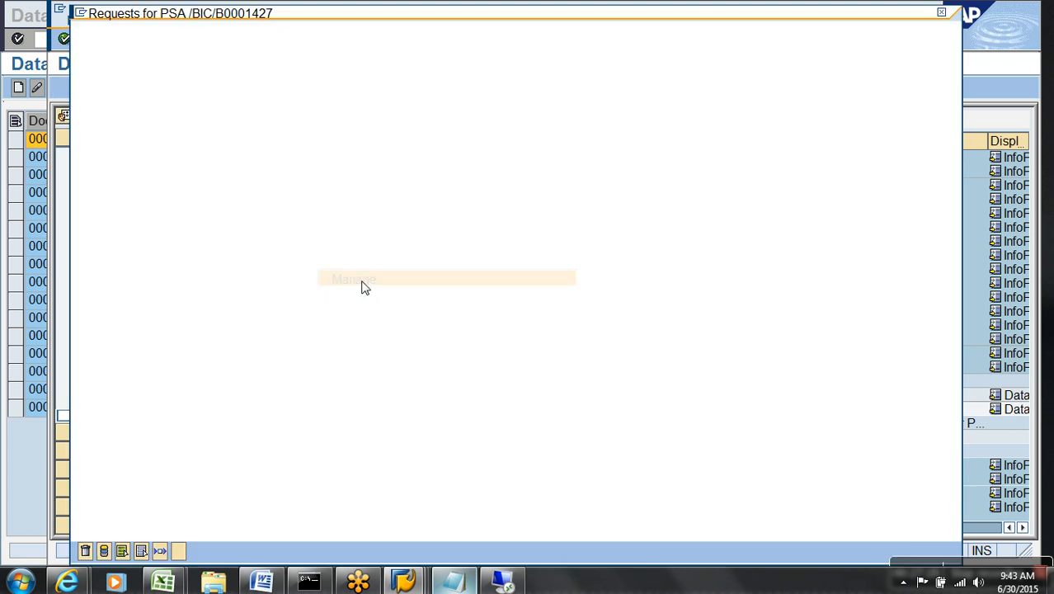
{"action": "left_click", "coordinate": [91, 95]}
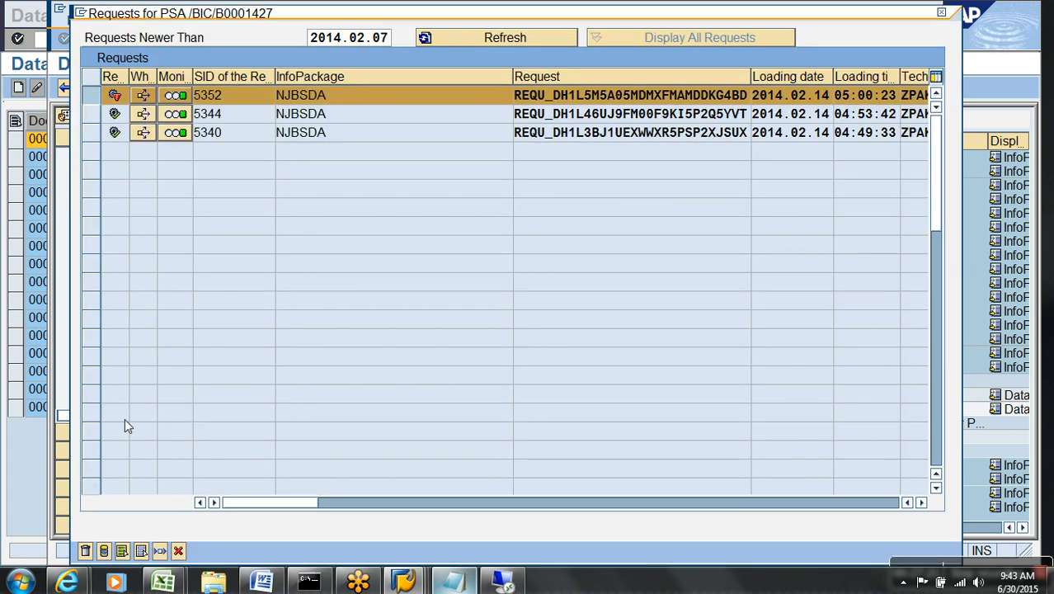
{"action": "left_click", "coordinate": [104, 551]}
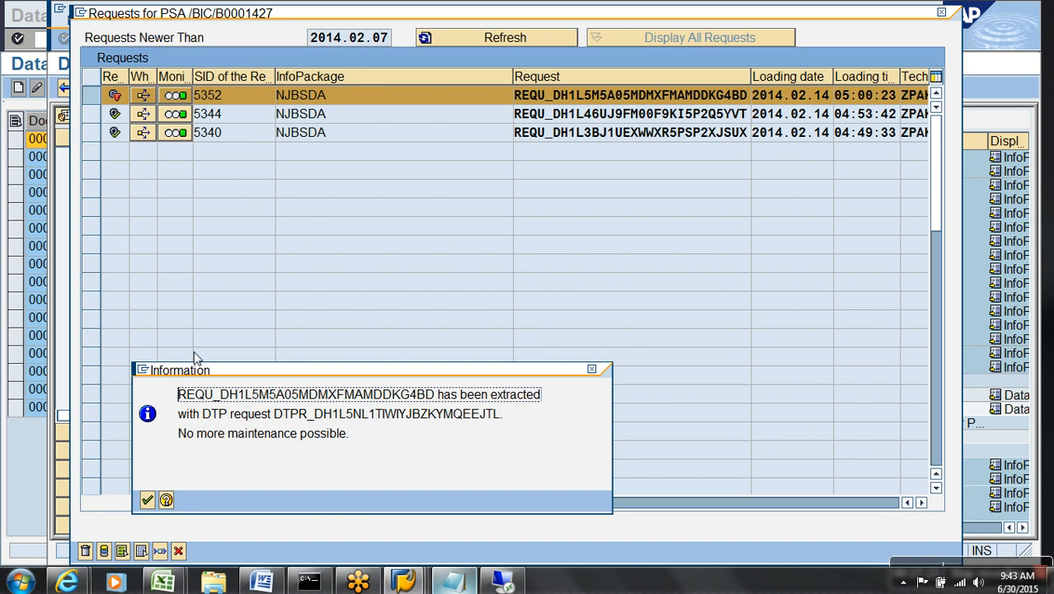
{"action": "key", "text": "Return"}
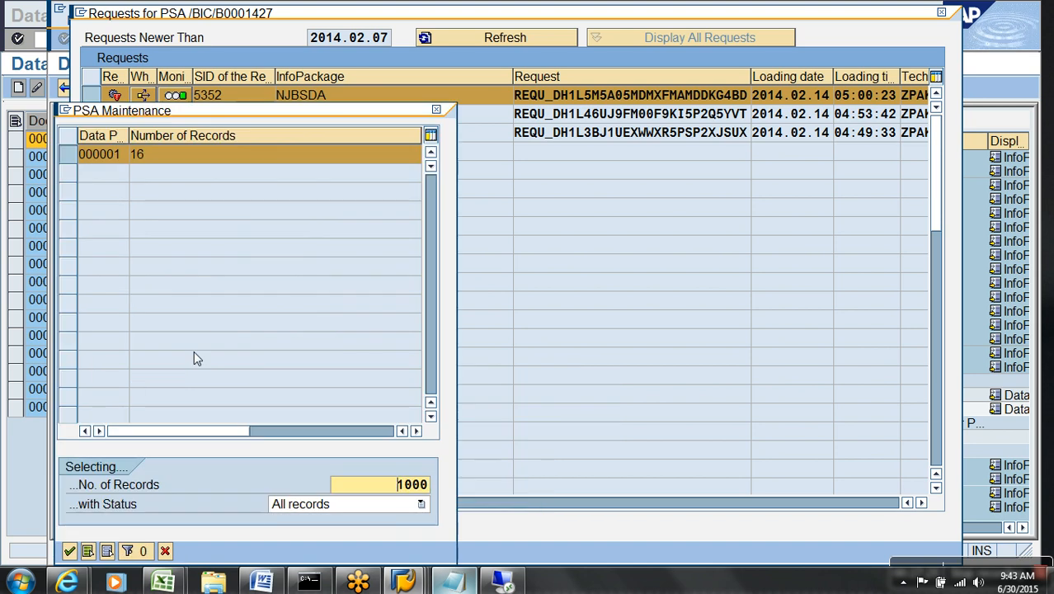
{"action": "left_click", "coordinate": [165, 551]}
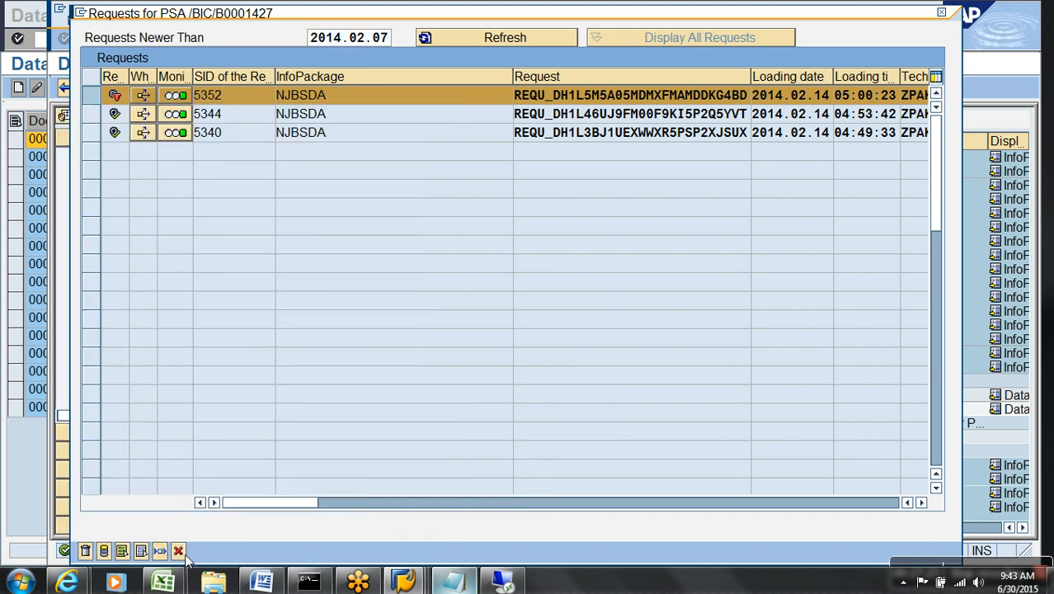
{"action": "left_click", "coordinate": [178, 551]}
{"action": "right_click", "coordinate": [342, 369]}
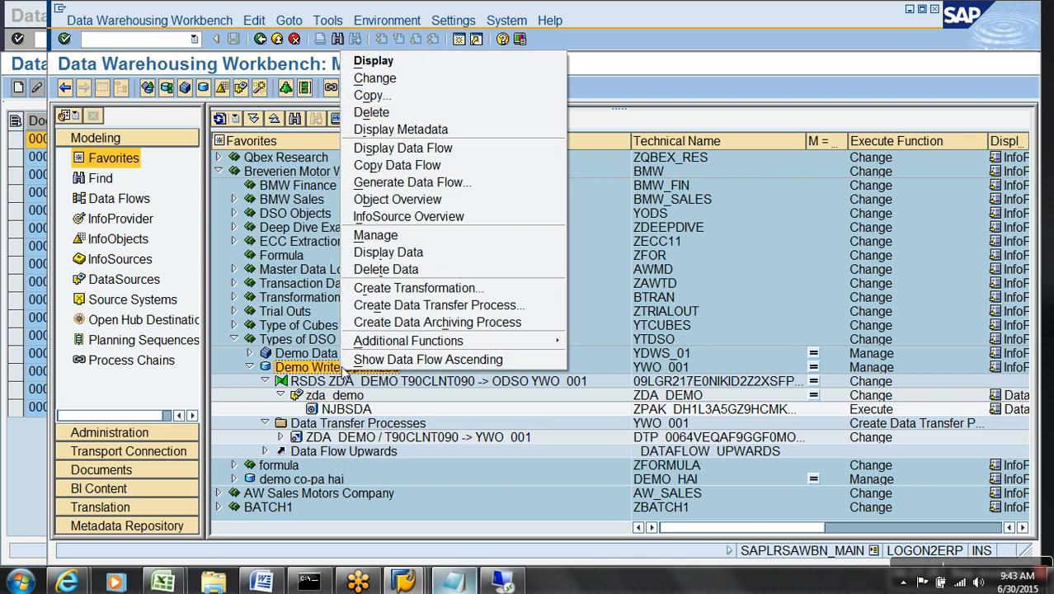
Delete request 5353 in Demo Write Optimized's Manage screen and refresh, leaving 5349 and 5341.
{"action": "left_click", "coordinate": [381, 235]}
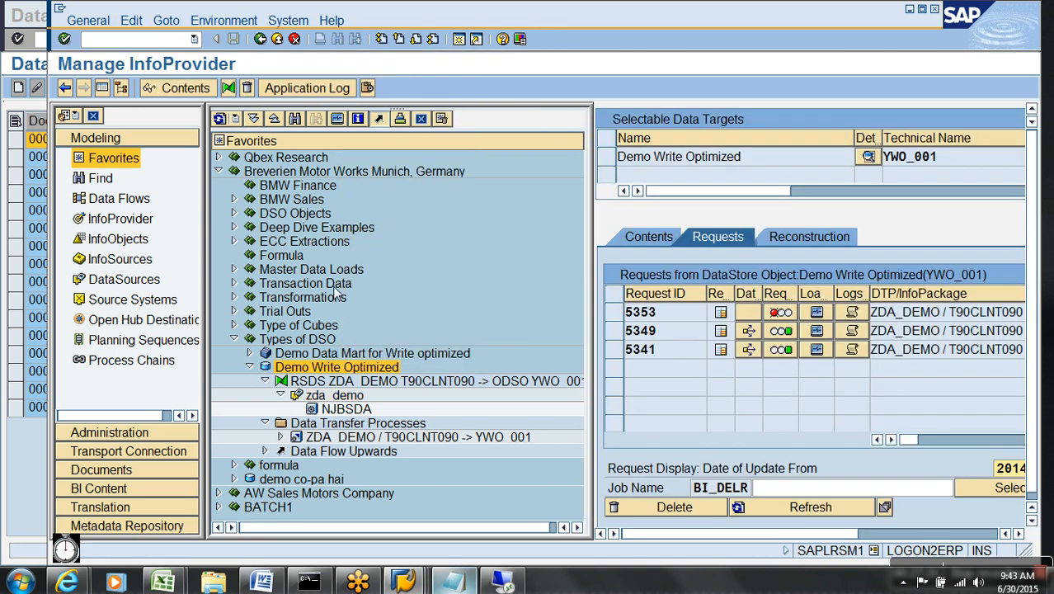
{"action": "left_click", "coordinate": [611, 312]}
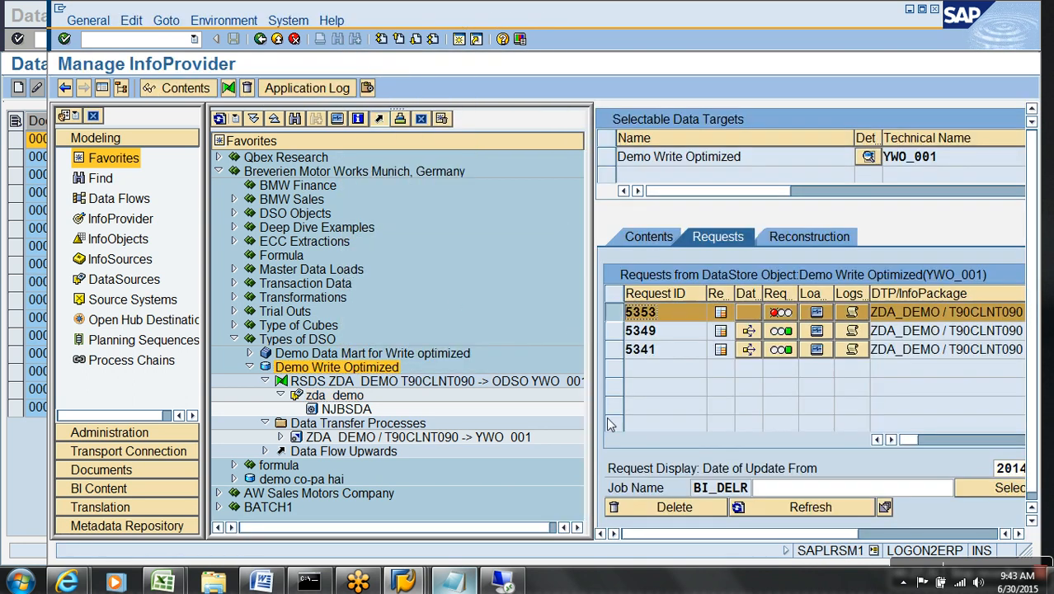
{"action": "left_click", "coordinate": [669, 507]}
{"action": "left_click", "coordinate": [376, 324]}
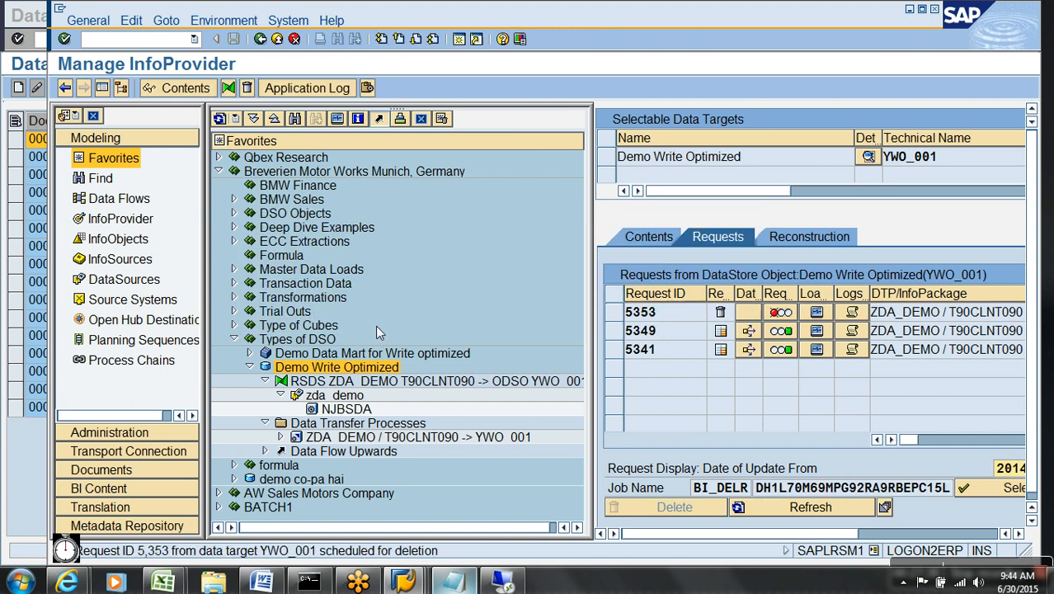
{"action": "left_click", "coordinate": [788, 513]}
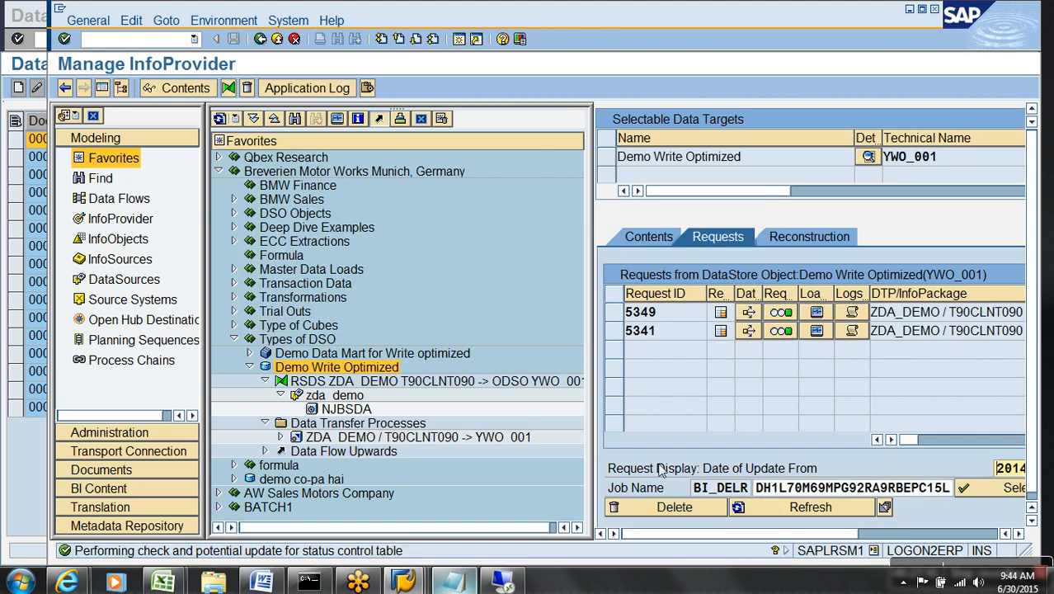
{"action": "right_click", "coordinate": [334, 395]}
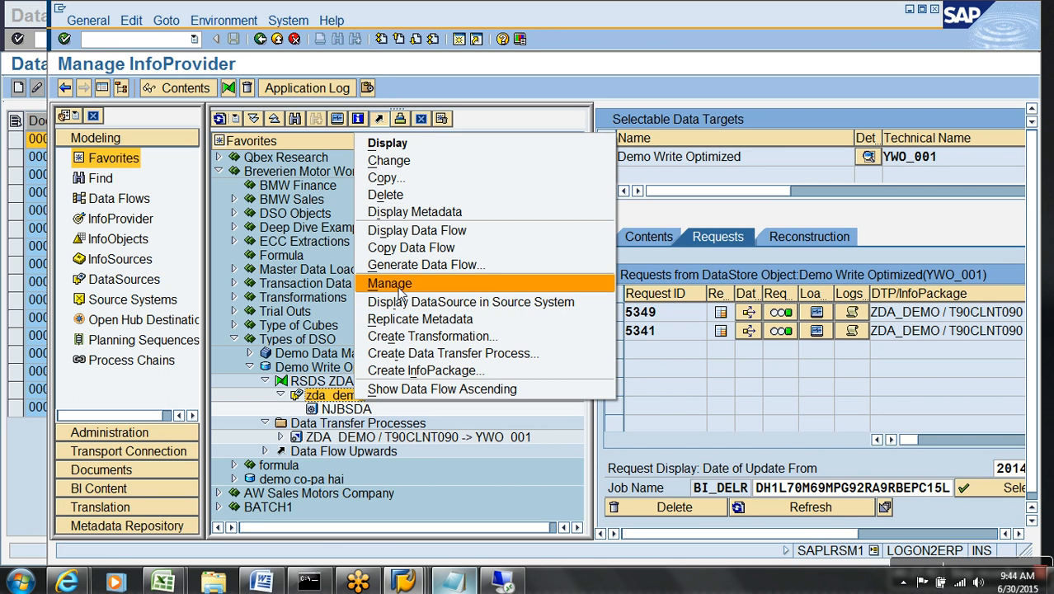
Open PSA maintenance for zda_demo request 5352, select all 16 records, and start editing Created on.
{"action": "left_click", "coordinate": [395, 284]}
{"action": "left_click", "coordinate": [92, 98]}
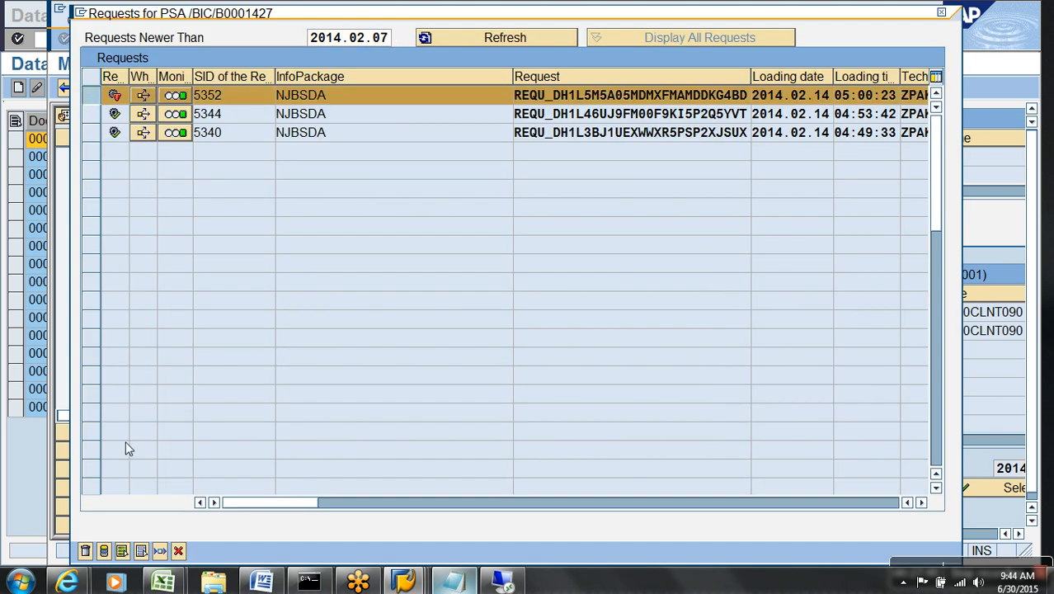
{"action": "left_click", "coordinate": [122, 550]}
{"action": "key", "text": "Return"}
{"action": "left_click_drag", "start_coordinate": [72, 150], "coordinate": [97, 426]}
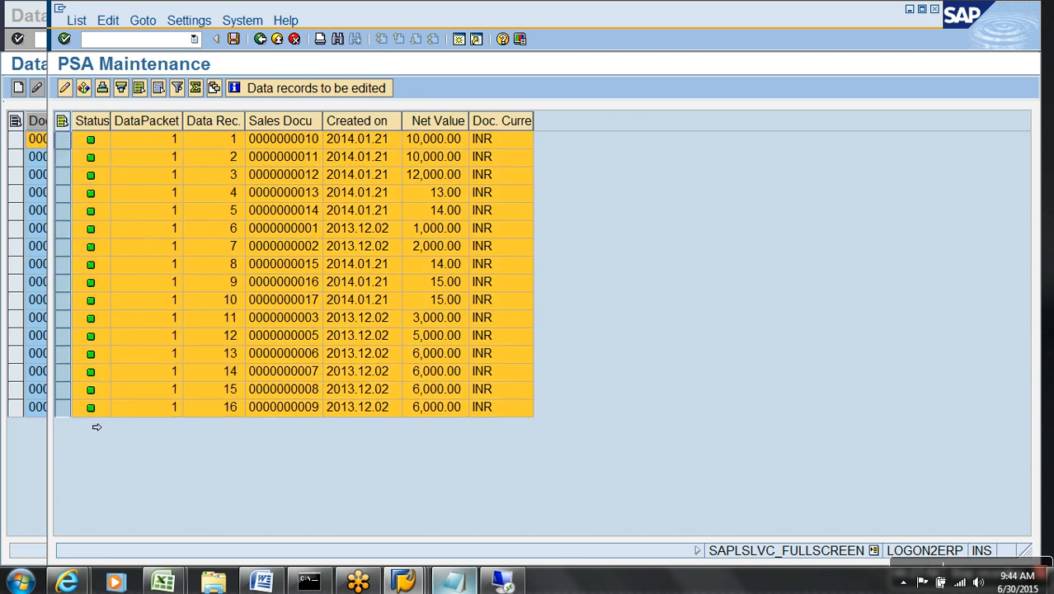
{"action": "left_click", "coordinate": [65, 88]}
{"action": "left_click", "coordinate": [297, 301]}
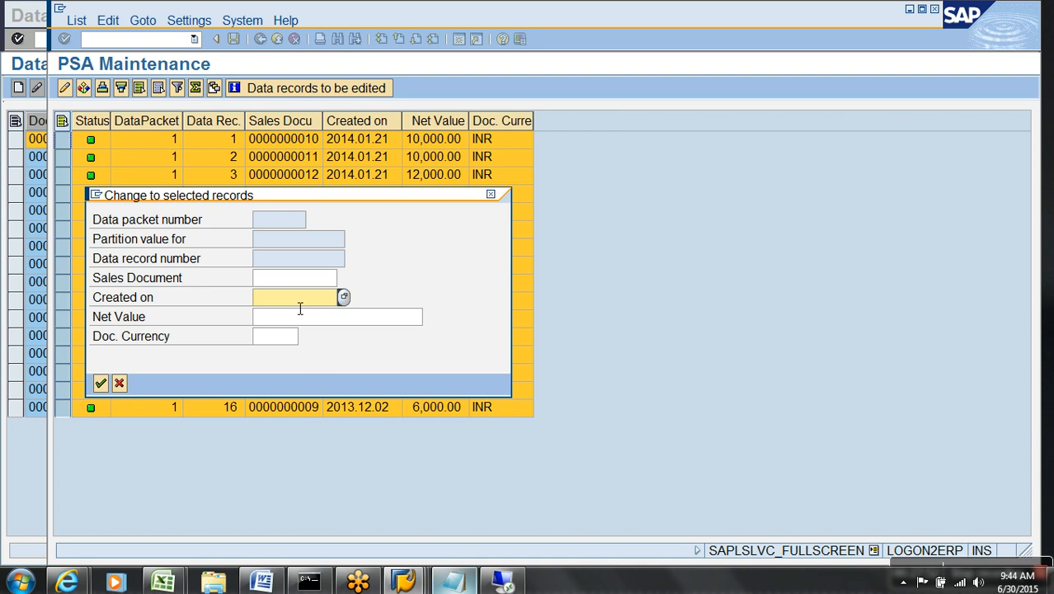
Set Created on to 2015.05.14 for all 16 records using the date picker, save, and go back.
{"action": "key", "text": "F4"}
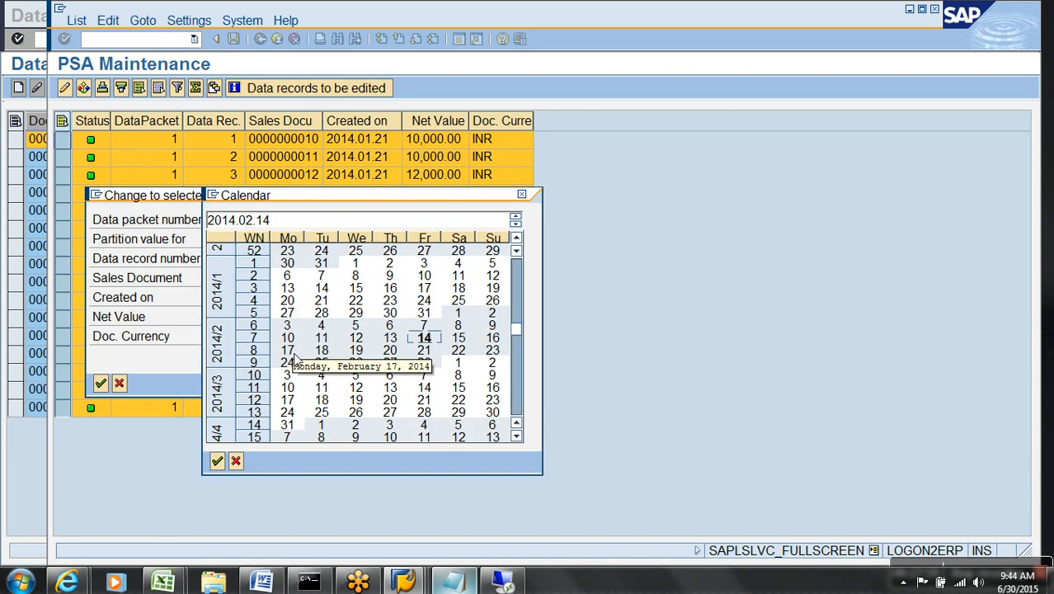
{"action": "scroll", "coordinate": [438, 379], "scroll_direction": "down", "scroll_amount": 5}
{"action": "scroll", "coordinate": [437, 380], "scroll_direction": "down", "scroll_amount": 15}
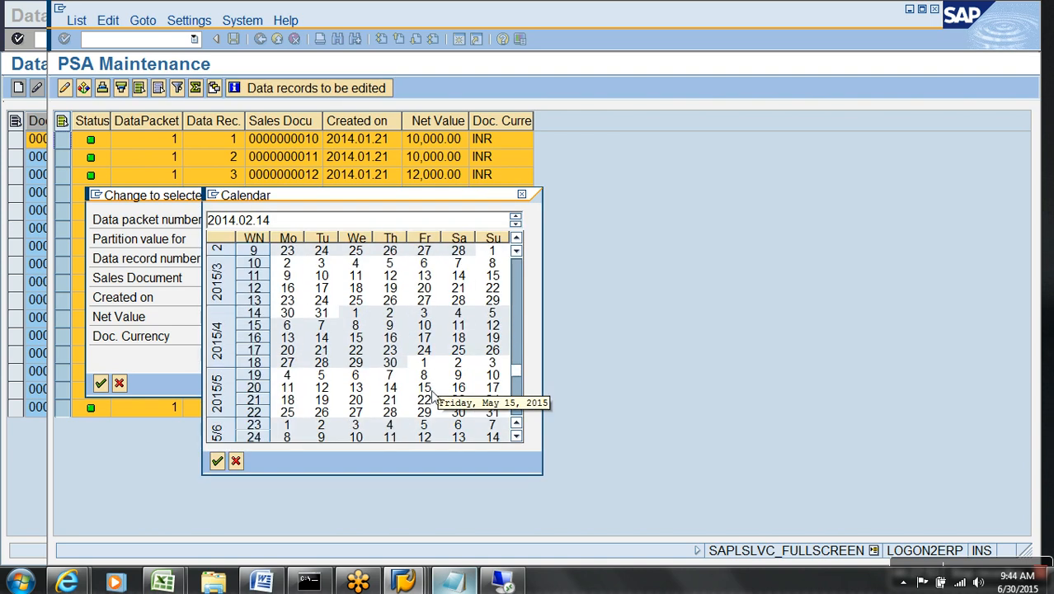
{"action": "double_click", "coordinate": [391, 388]}
{"action": "left_click", "coordinate": [99, 384]}
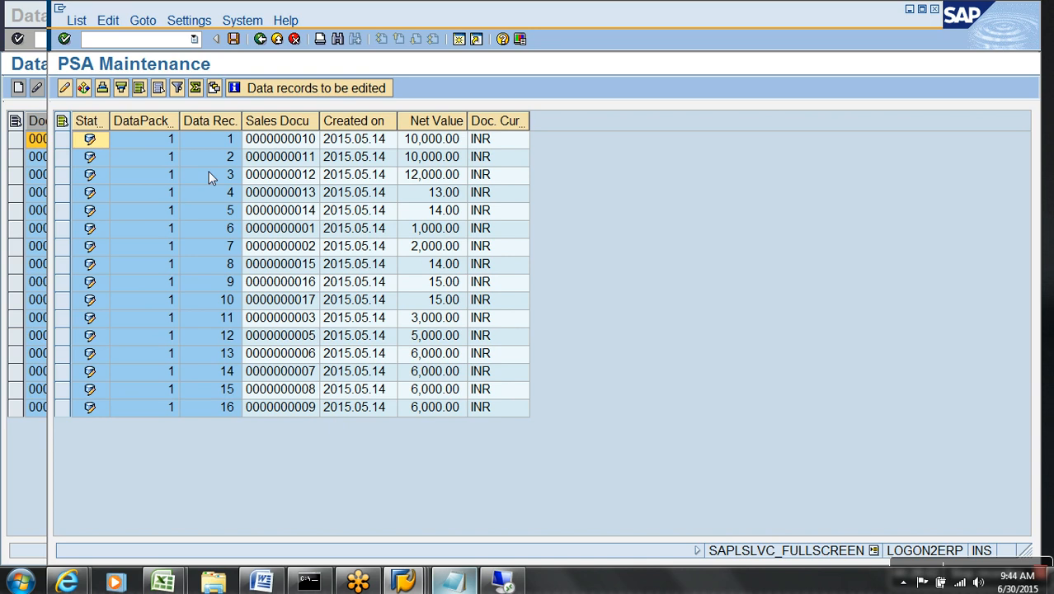
{"action": "left_click", "coordinate": [233, 39]}
{"action": "left_click", "coordinate": [260, 38]}
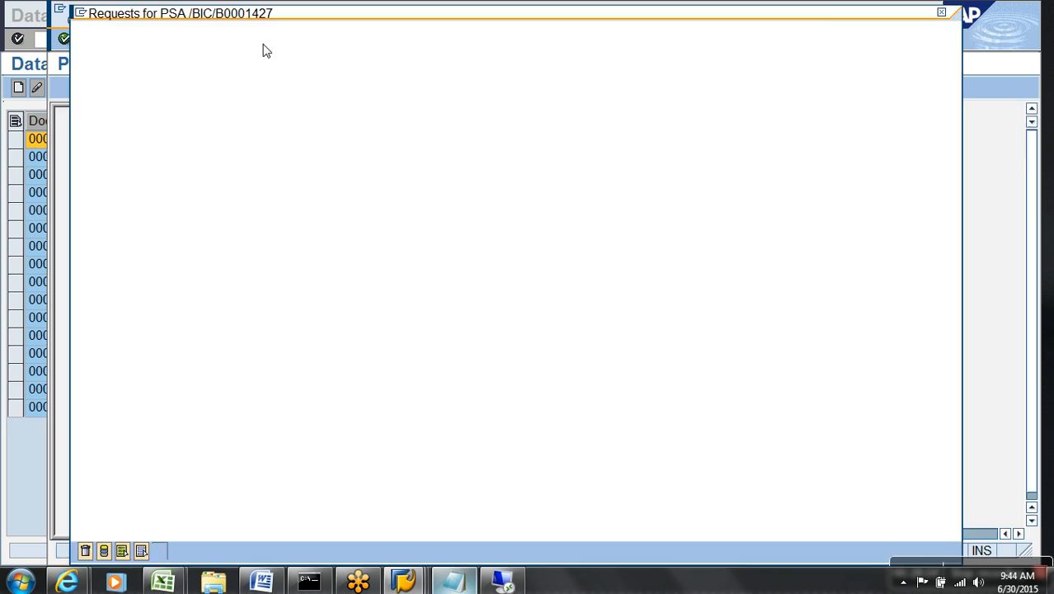
Execute the ZDA_DEMO DTP and inspect request 5355's Data Package 1 in the monitor.
{"action": "left_click", "coordinate": [178, 551]}
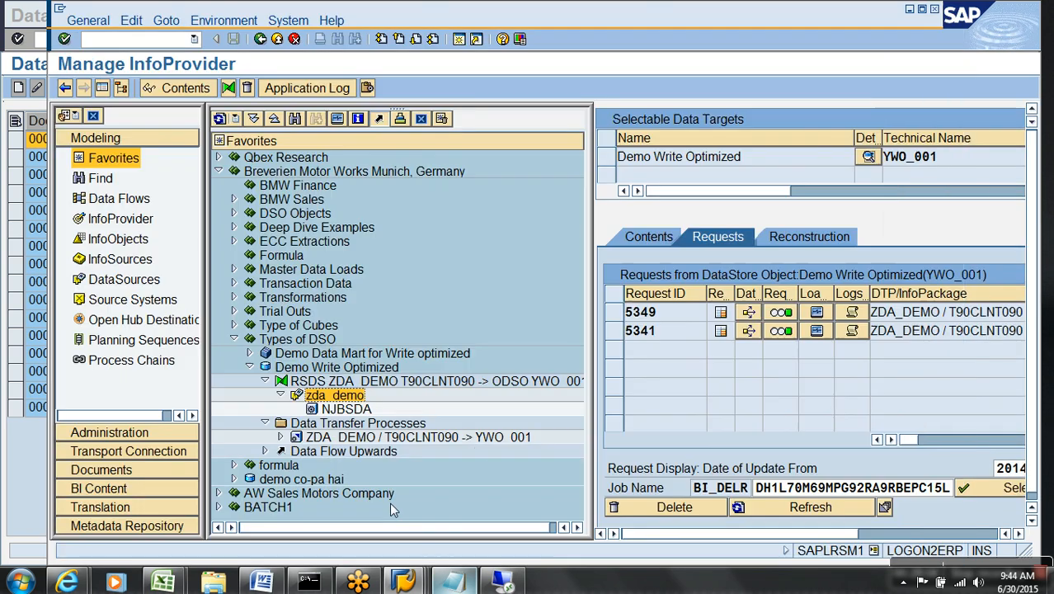
{"action": "double_click", "coordinate": [355, 438]}
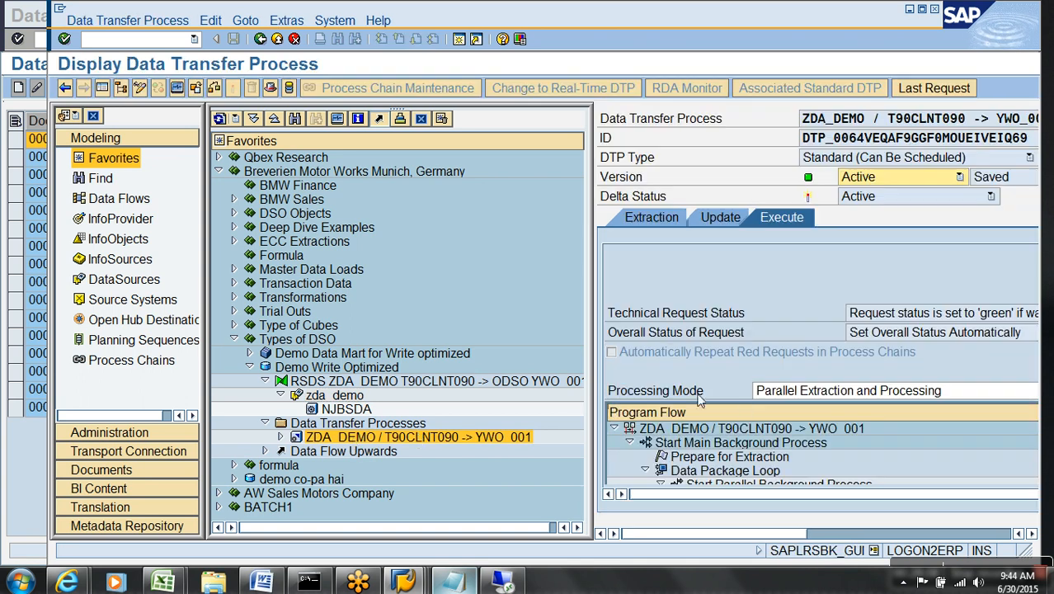
{"action": "left_click", "coordinate": [104, 87]}
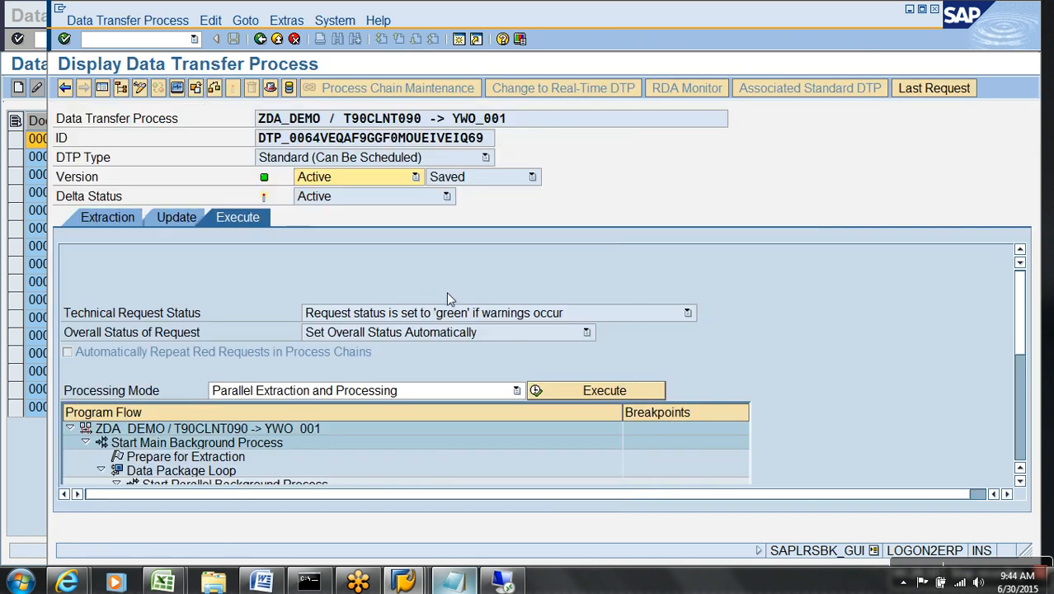
{"action": "left_click", "coordinate": [599, 391]}
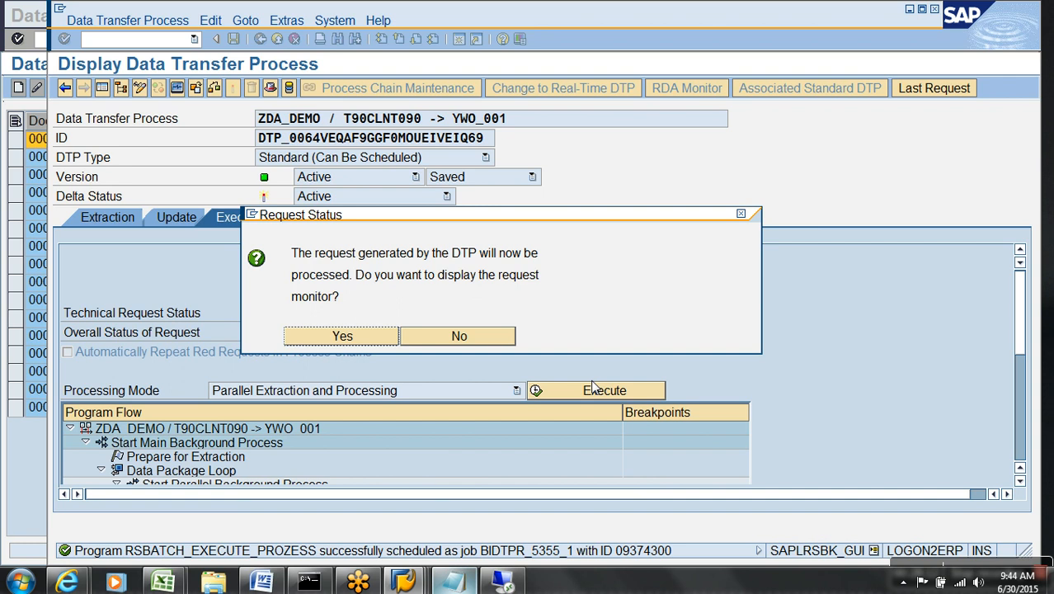
{"action": "left_click", "coordinate": [317, 336]}
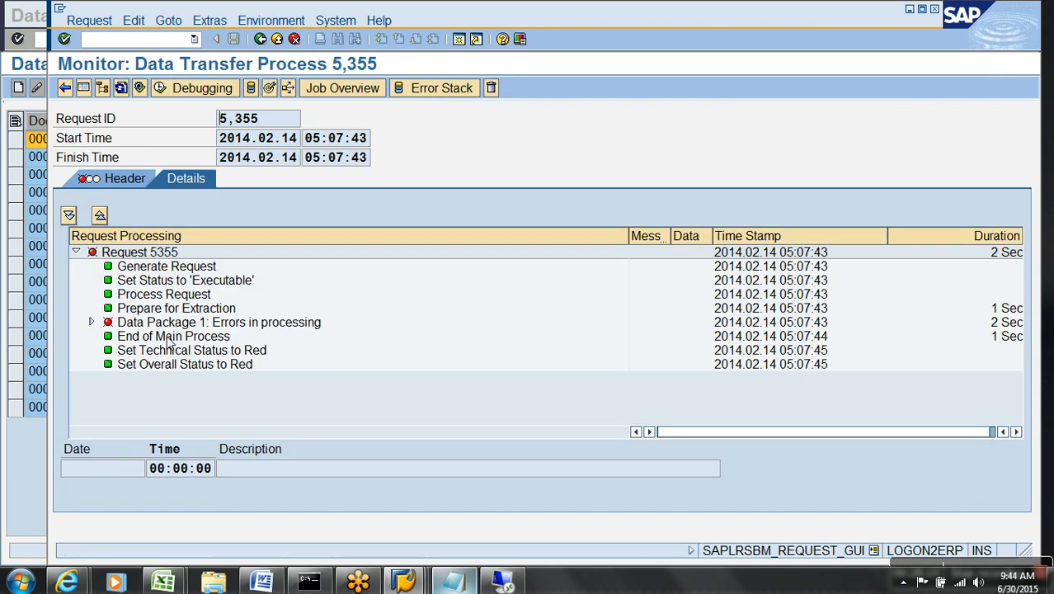
{"action": "left_click", "coordinate": [92, 322]}
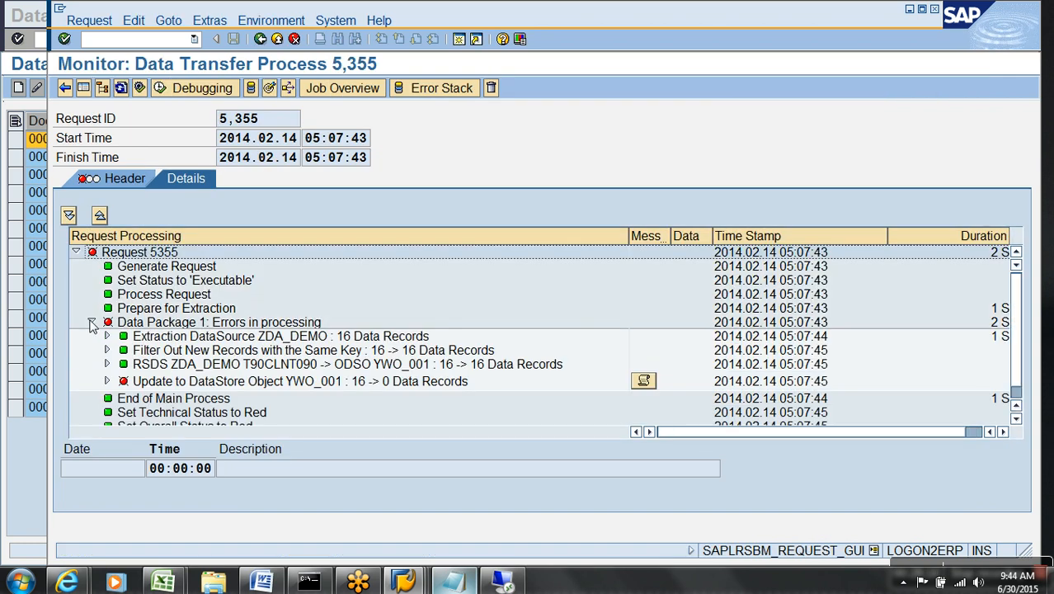
Delete failed request 5355 from YWO_001, refresh, and reopen the ZDA_DEMO DTP.
{"action": "left_click", "coordinate": [269, 91]}
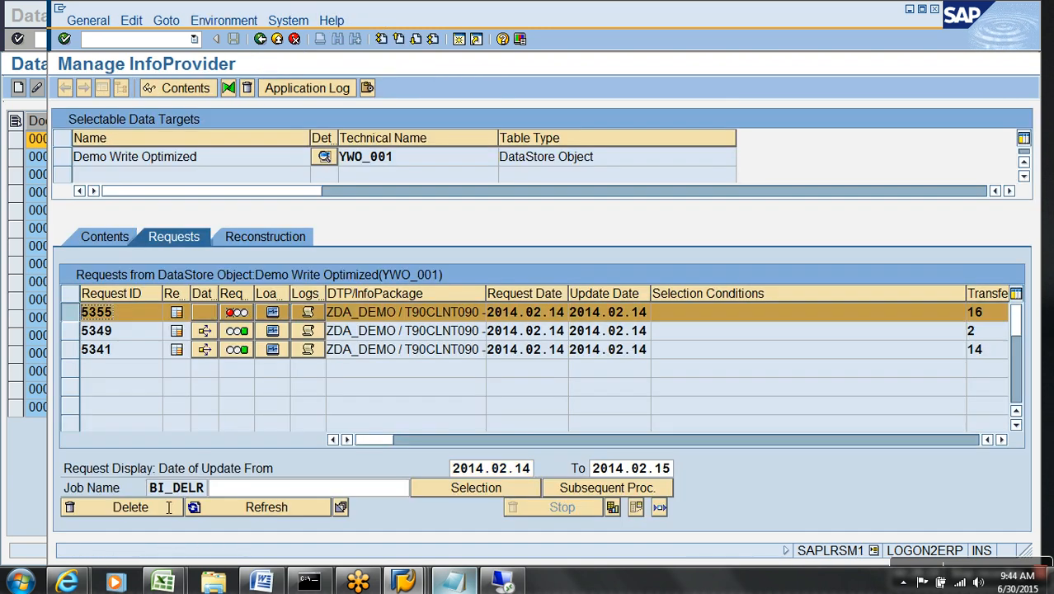
{"action": "left_click", "coordinate": [314, 319]}
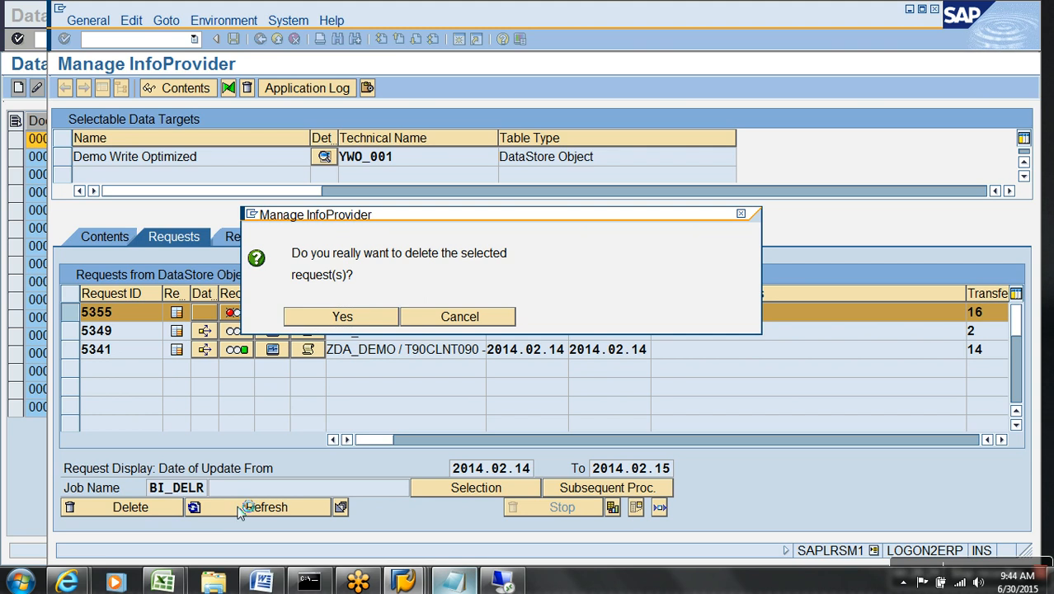
{"action": "left_click", "coordinate": [285, 509]}
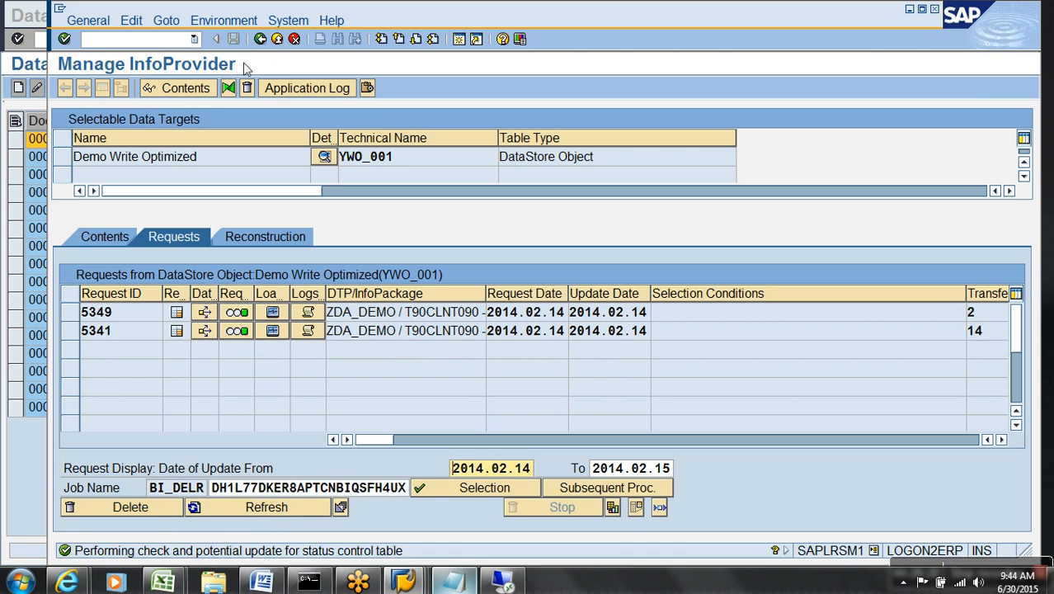
{"action": "left_click", "coordinate": [278, 39]}
{"action": "left_click", "coordinate": [279, 40]}
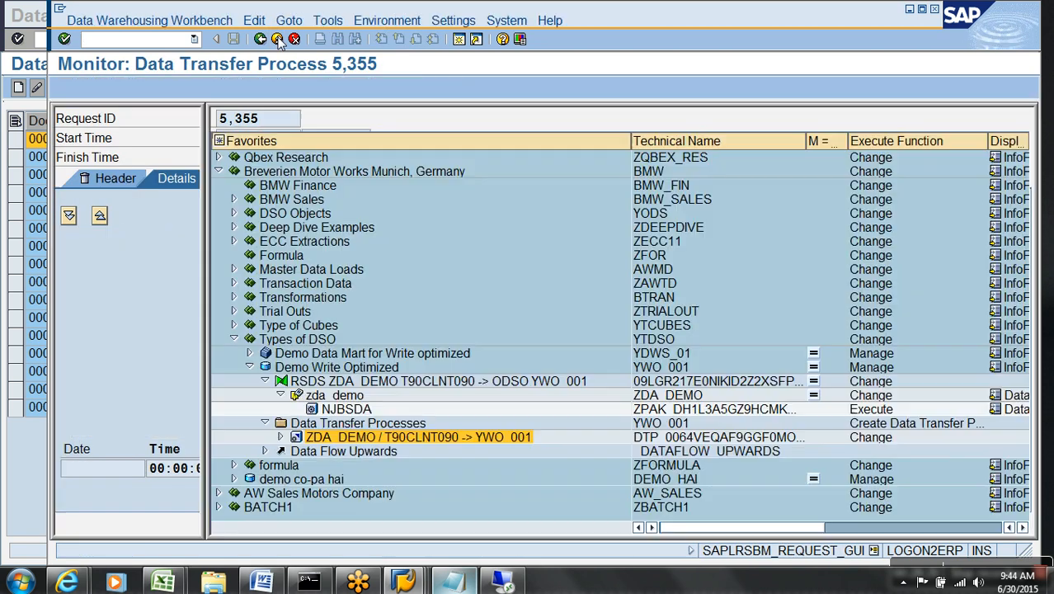
{"action": "double_click", "coordinate": [355, 437]}
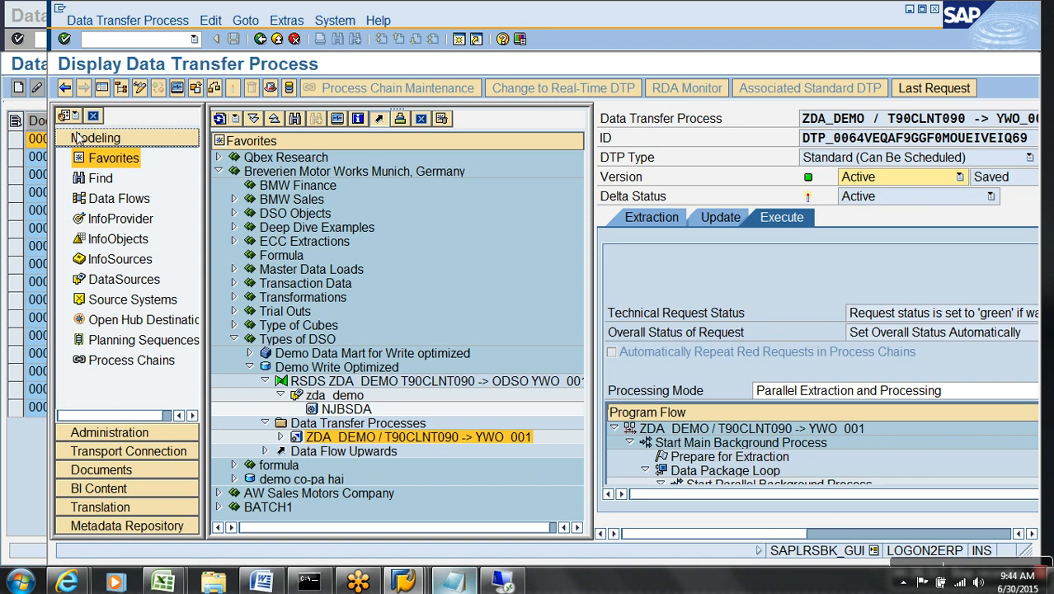
Switch the ZDA_DEMO DTP to change mode and select VBELN as its semantic-group key field.
{"action": "left_click", "coordinate": [102, 88]}
{"action": "left_click", "coordinate": [108, 217]}
{"action": "left_click", "coordinate": [139, 88]}
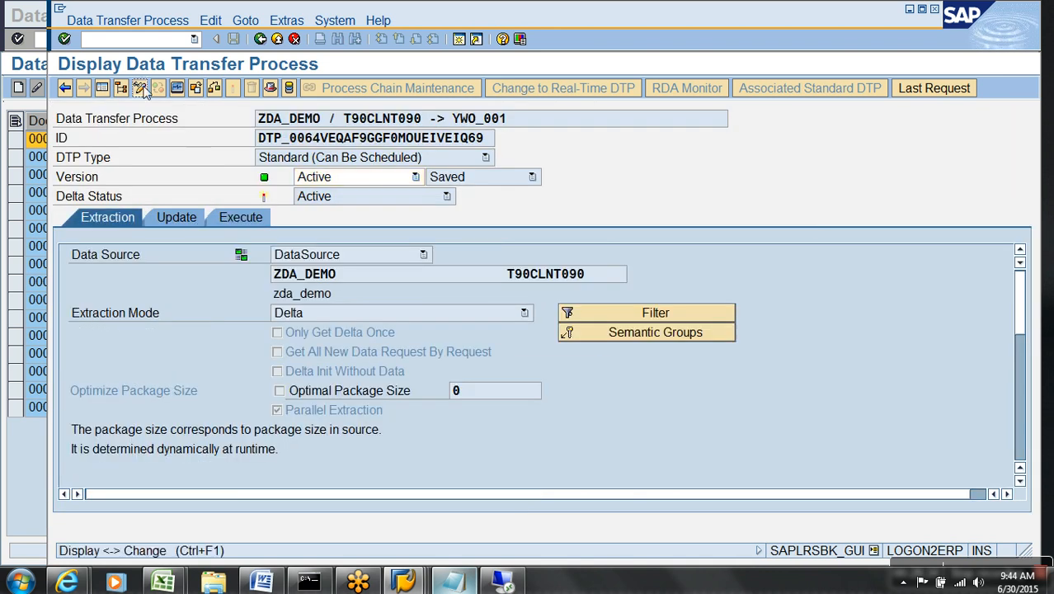
{"action": "left_click", "coordinate": [654, 334]}
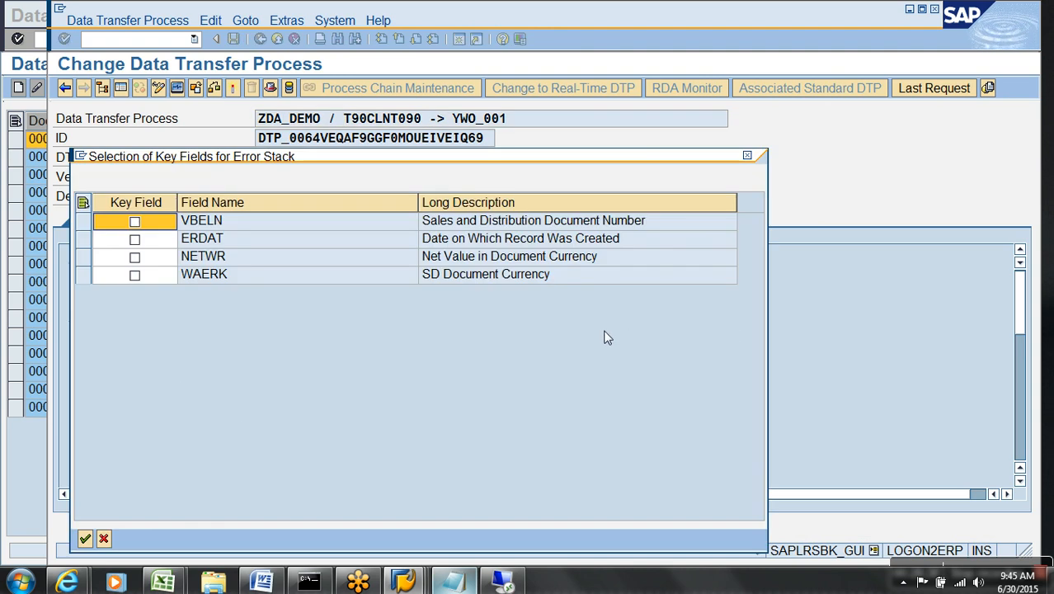
{"action": "left_click", "coordinate": [135, 221]}
{"action": "left_click", "coordinate": [136, 241]}
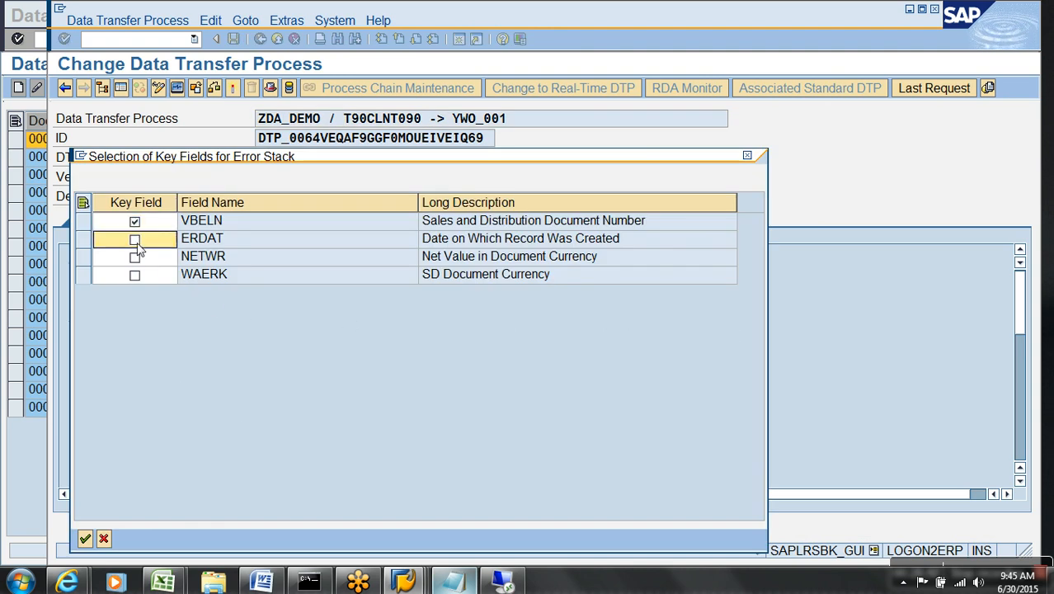
{"action": "left_click", "coordinate": [86, 538]}
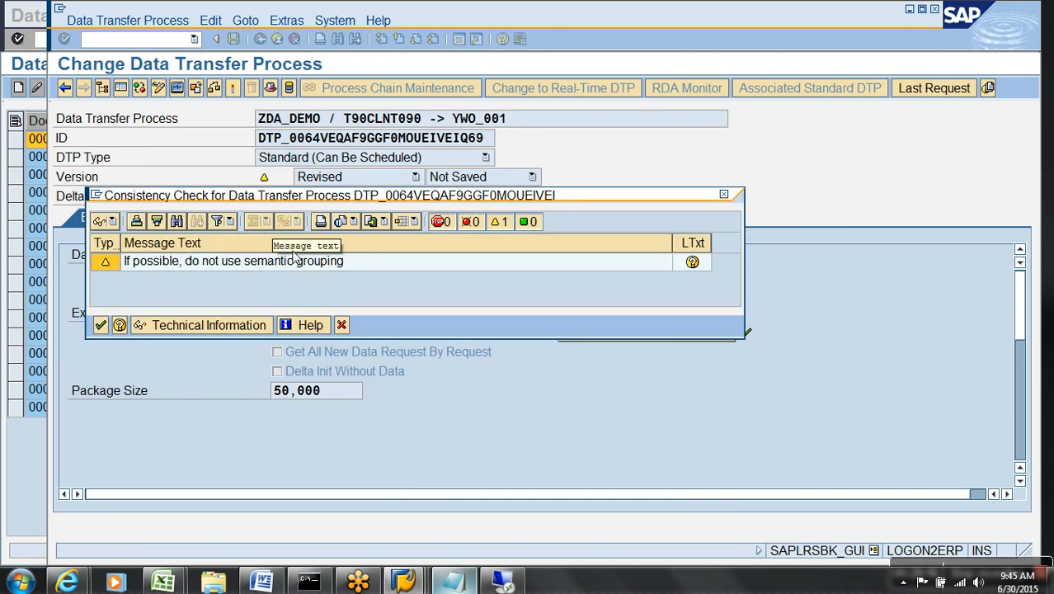
{"action": "left_click", "coordinate": [100, 325]}
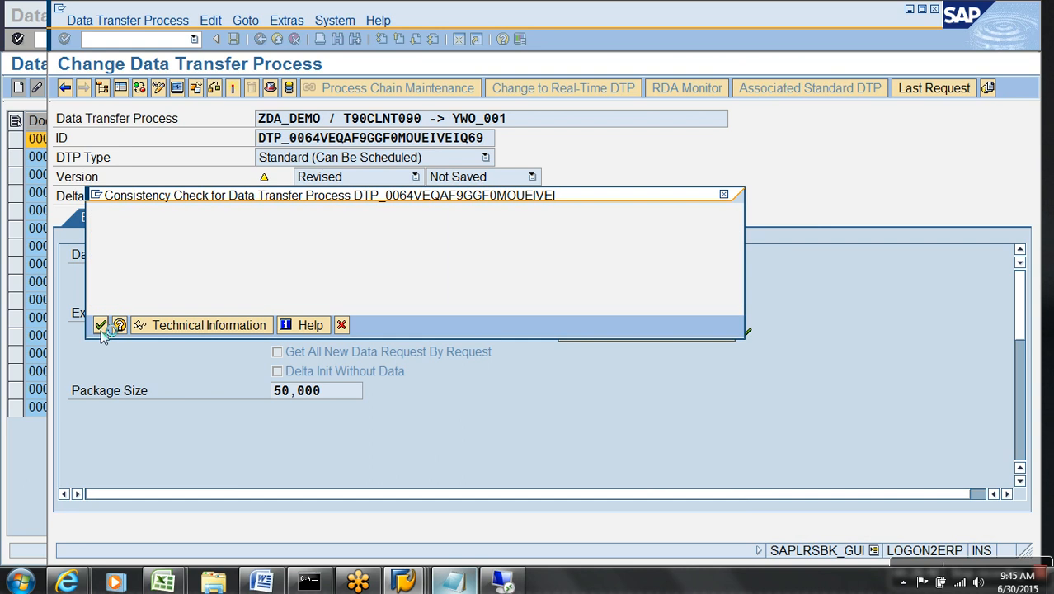
Reactivate the DTP, confirming and accepting the consistency warning.
{"action": "left_click", "coordinate": [235, 89]}
{"action": "left_click", "coordinate": [318, 318]}
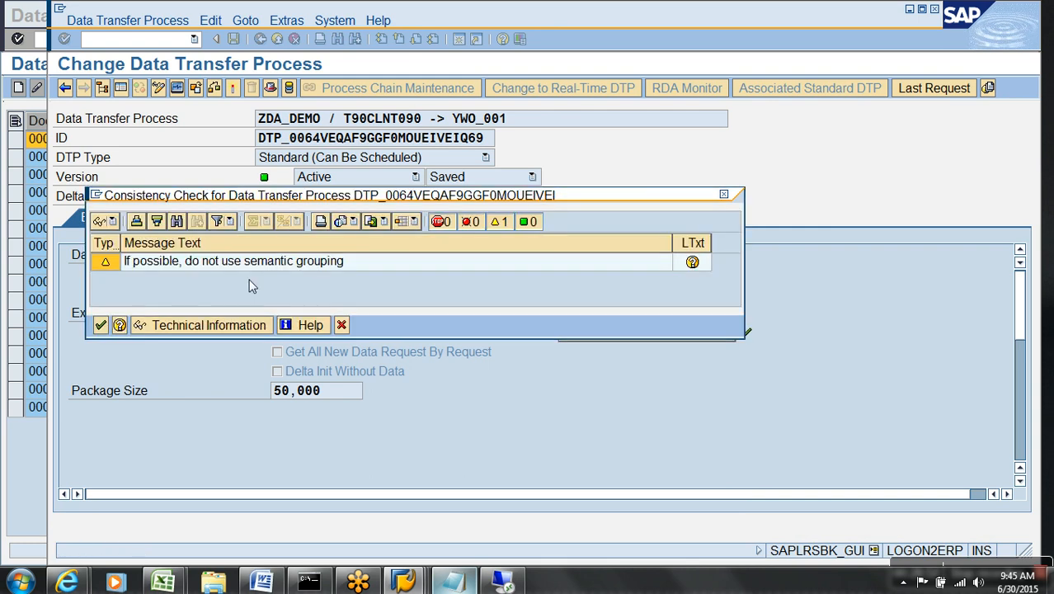
{"action": "left_click", "coordinate": [101, 326]}
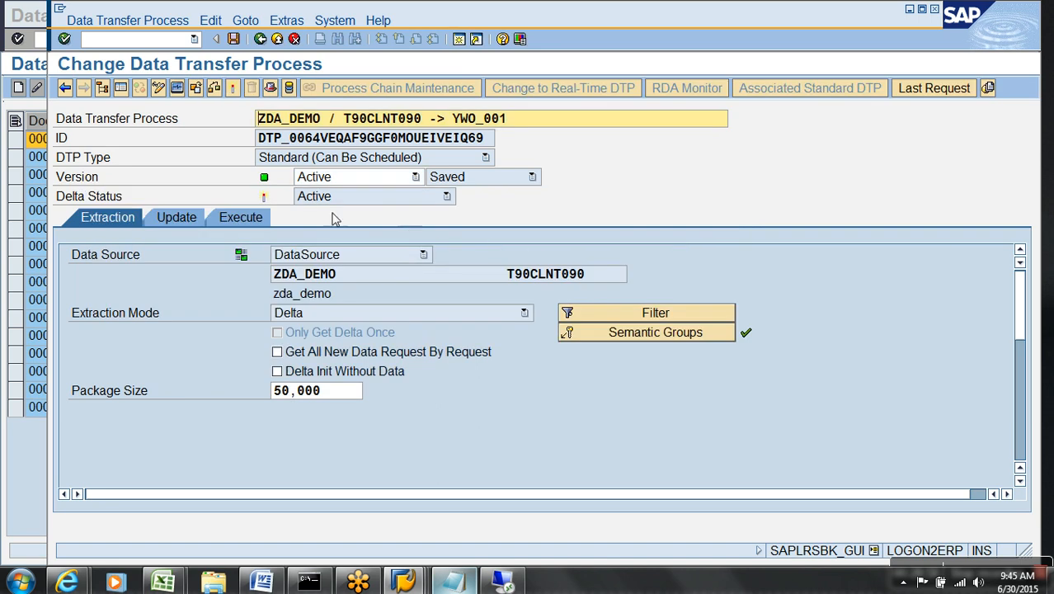
{"action": "left_click", "coordinate": [263, 218]}
Rerun the DTP and inspect failed request 5357's DataStore update errors in the monitor.
{"action": "left_click", "coordinate": [603, 393]}
{"action": "left_click", "coordinate": [342, 338]}
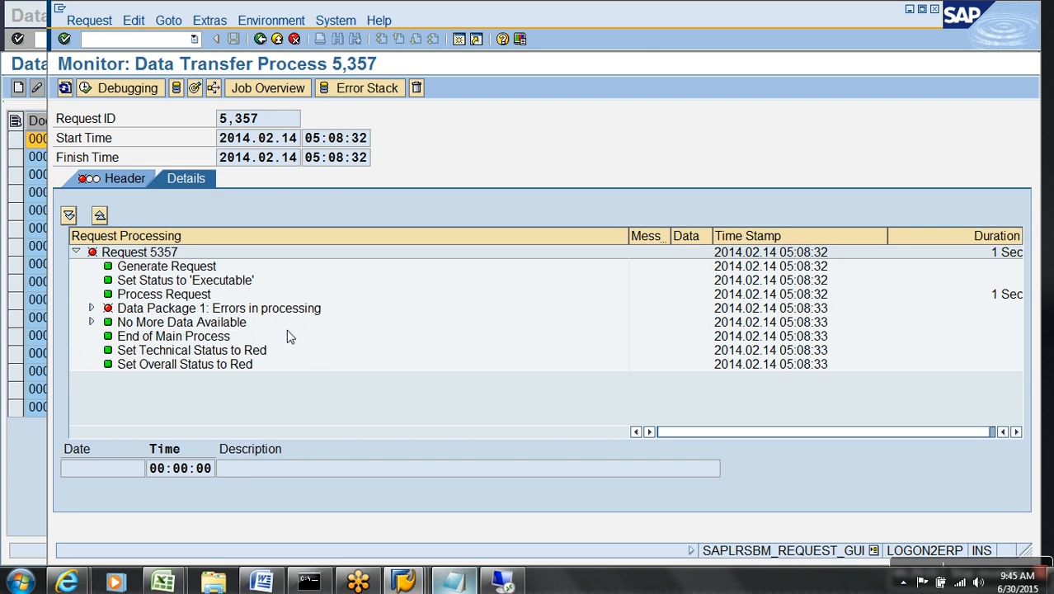
{"action": "left_click", "coordinate": [91, 308]}
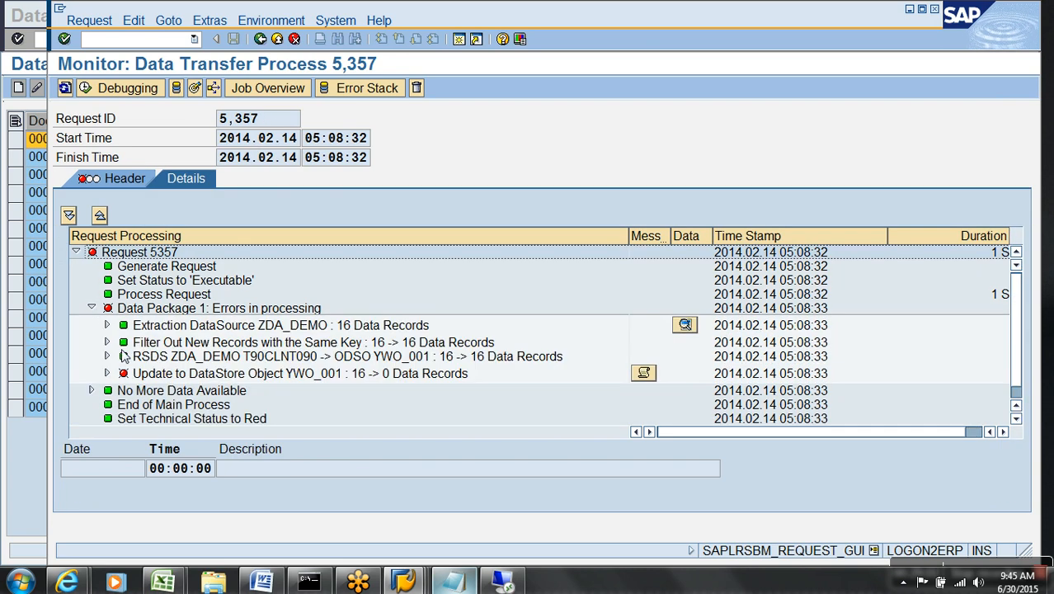
{"action": "left_click", "coordinate": [107, 373]}
{"action": "scroll", "coordinate": [430, 415], "scroll_direction": "down", "scroll_amount": 1}
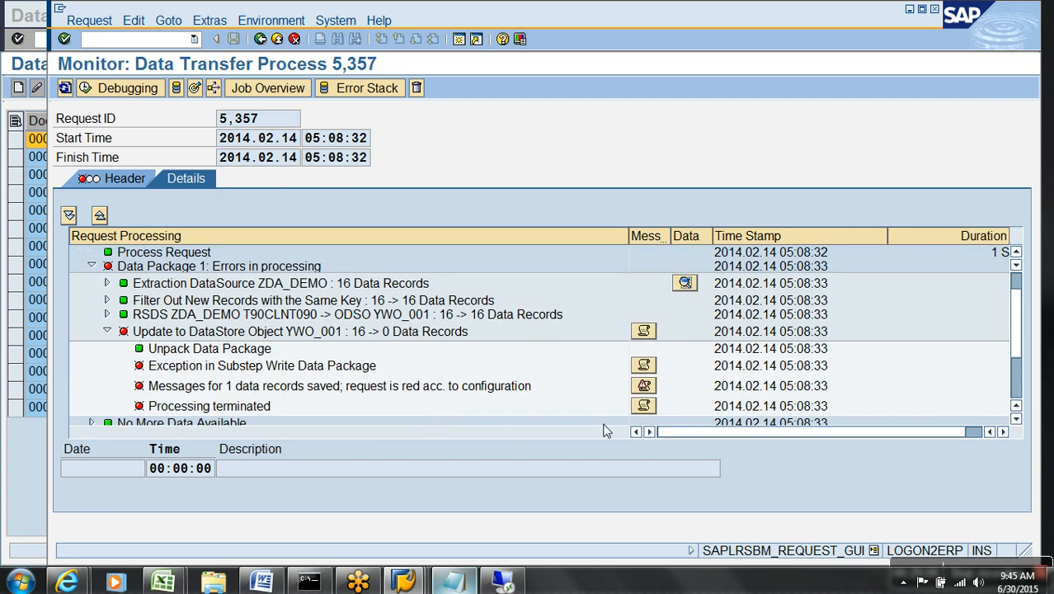
{"action": "left_click", "coordinate": [278, 39]}
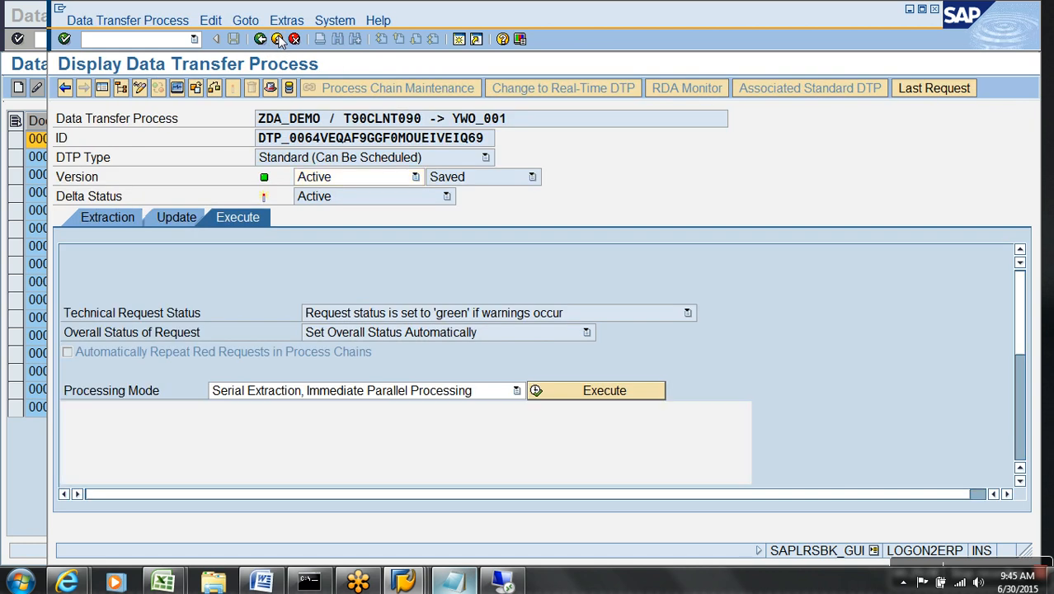
{"action": "left_click", "coordinate": [278, 40]}
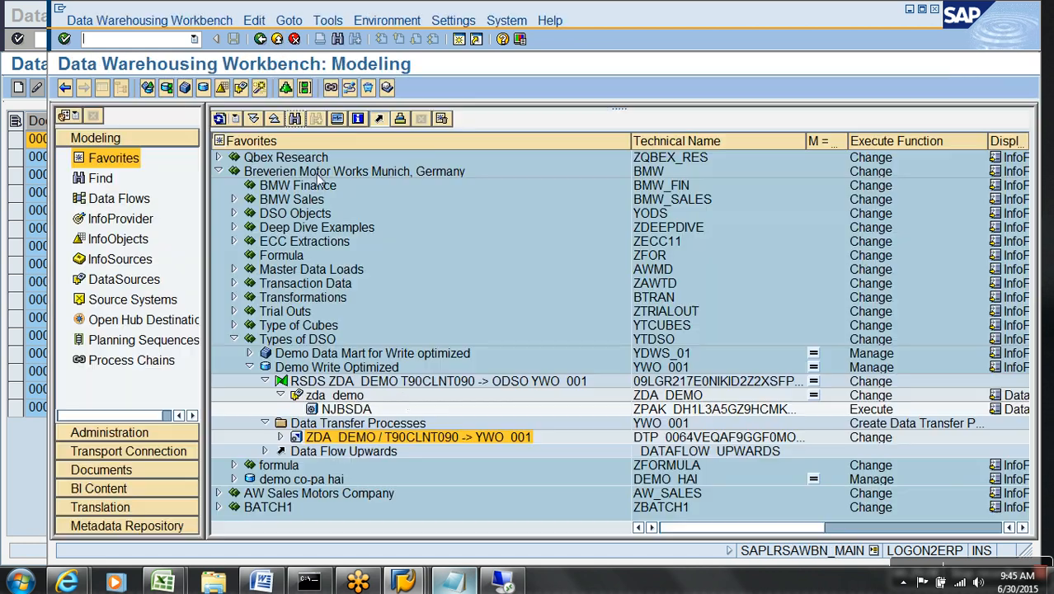
Select request 5357 in Demo Write Optimized's Manage screen, delete it, and refresh the list.
{"action": "right_click", "coordinate": [330, 369]}
{"action": "left_click", "coordinate": [376, 238]}
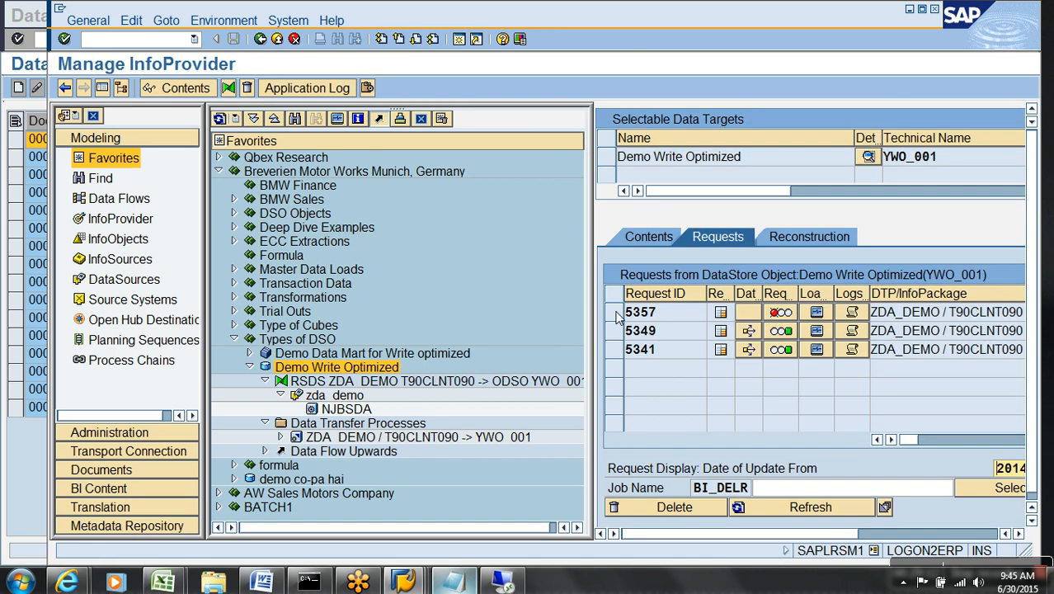
{"action": "left_click", "coordinate": [615, 314]}
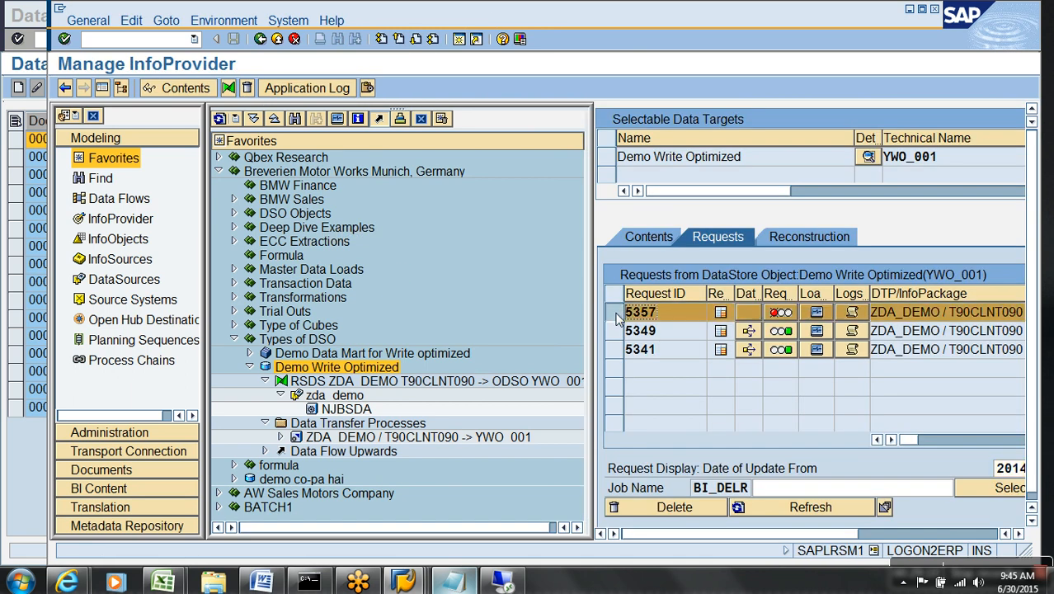
{"action": "left_click", "coordinate": [664, 508]}
{"action": "left_click", "coordinate": [406, 314]}
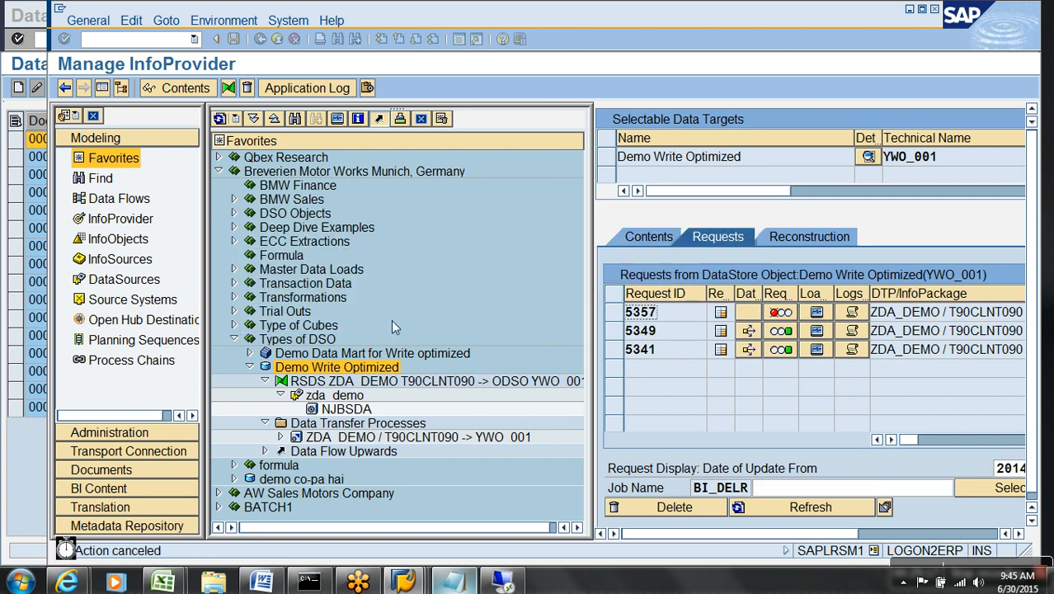
{"action": "left_click", "coordinate": [615, 315]}
{"action": "left_click", "coordinate": [660, 505]}
{"action": "left_click", "coordinate": [316, 322]}
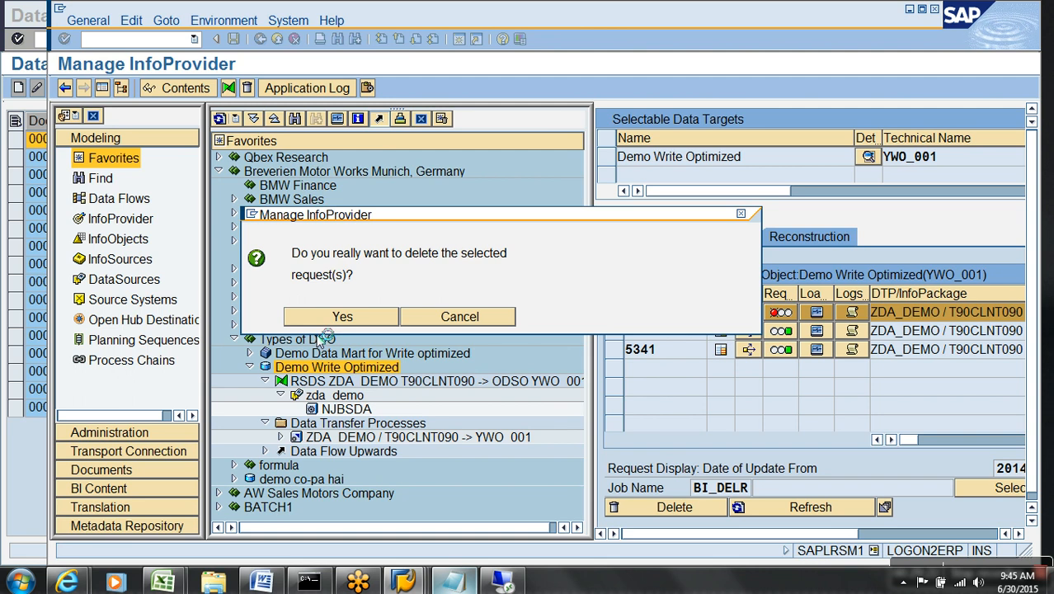
{"action": "left_click", "coordinate": [772, 507]}
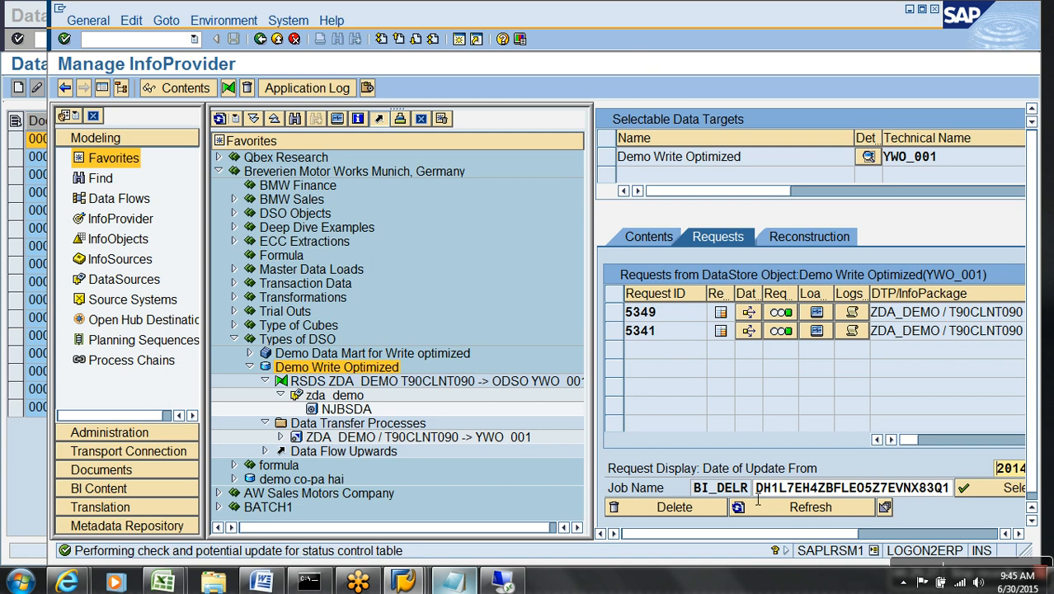
{"action": "right_click", "coordinate": [344, 373]}
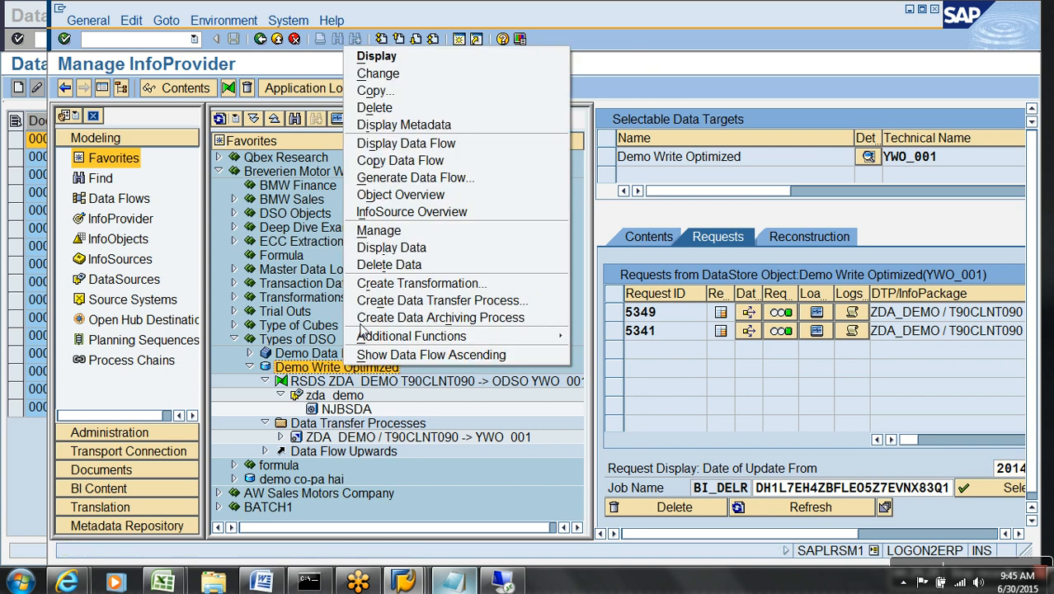
Open the Demo Write Optimized DSO for change and inspect its semantic key and data fields.
{"action": "left_click", "coordinate": [366, 94]}
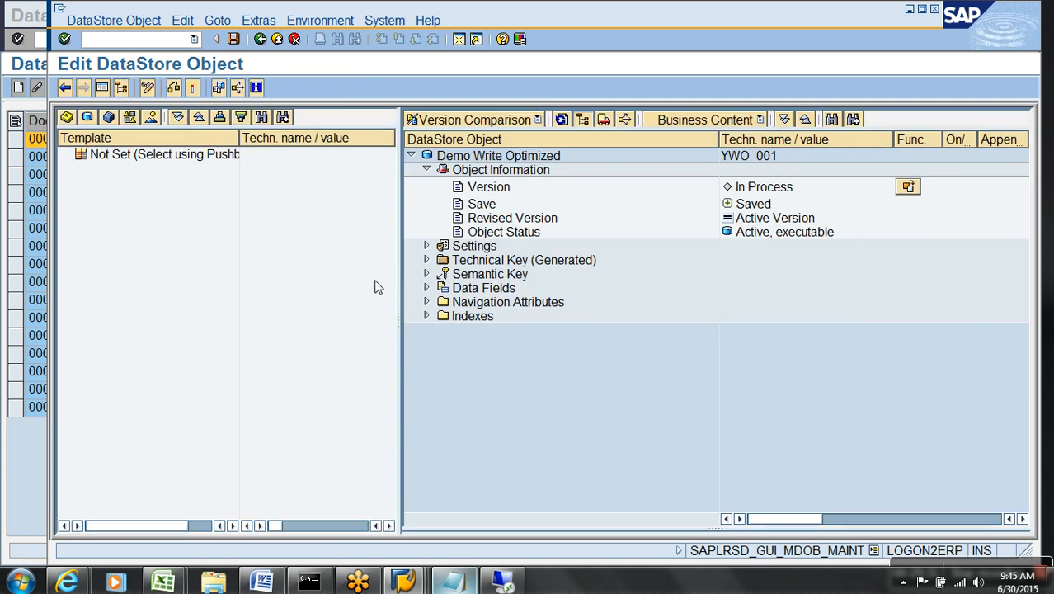
{"action": "left_click", "coordinate": [426, 274]}
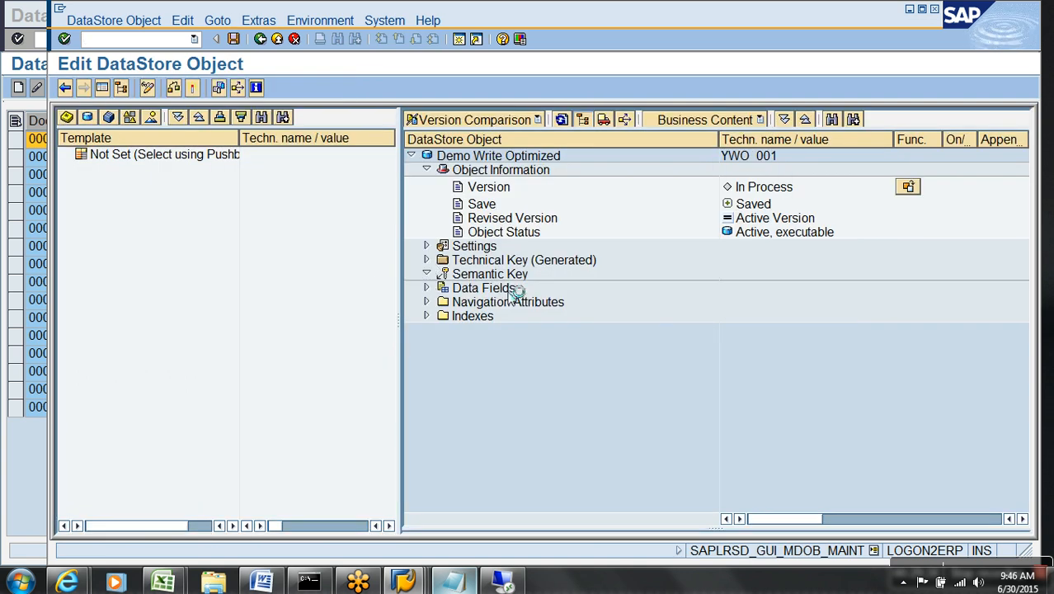
{"action": "left_click_drag", "start_coordinate": [518, 289], "coordinate": [519, 316]}
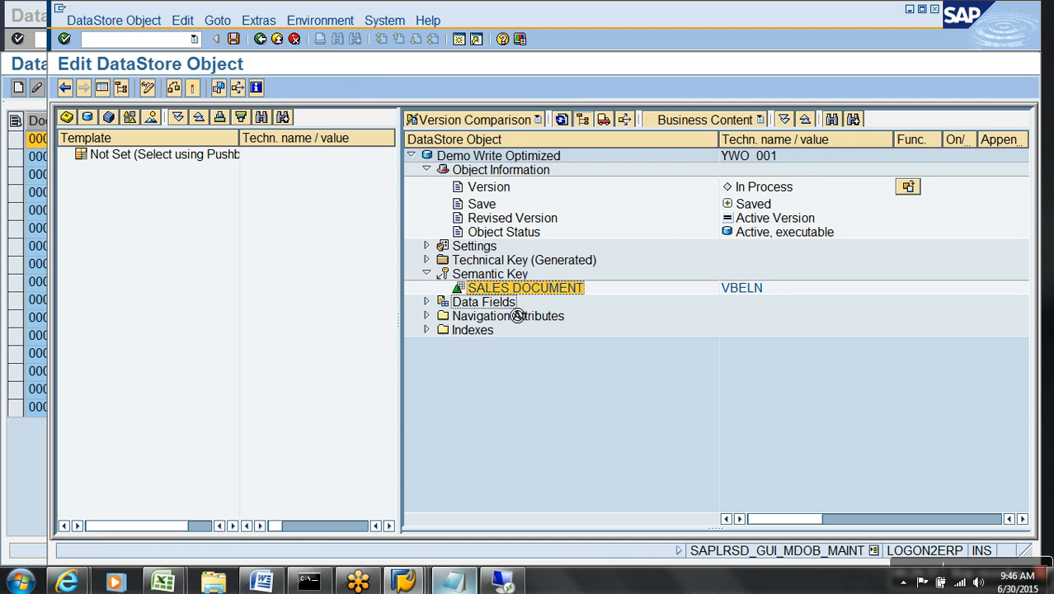
{"action": "left_click", "coordinate": [426, 302]}
{"action": "left_click", "coordinate": [148, 89]}
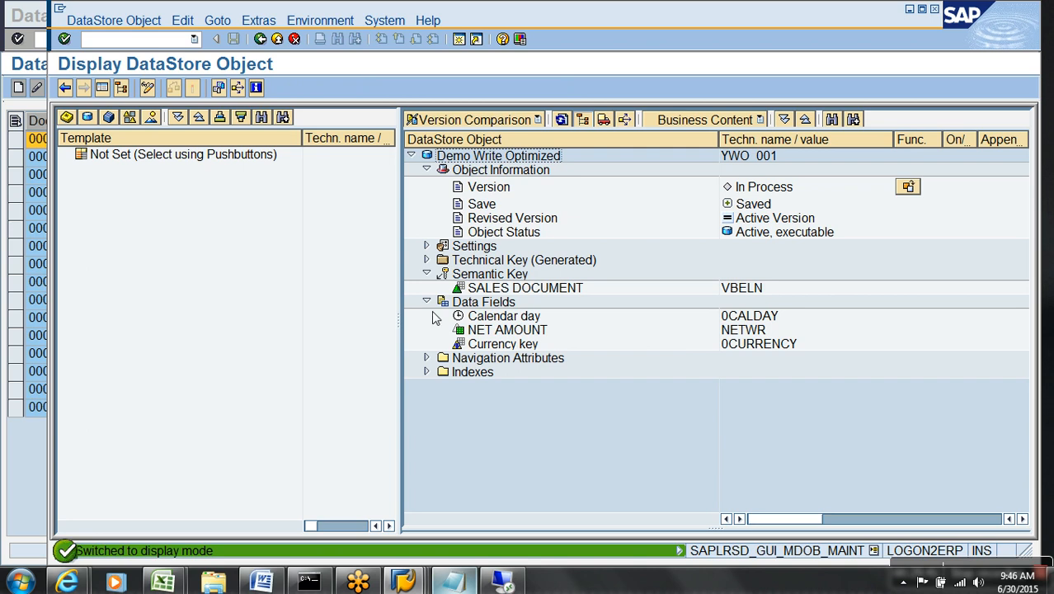
{"action": "left_click", "coordinate": [510, 288]}
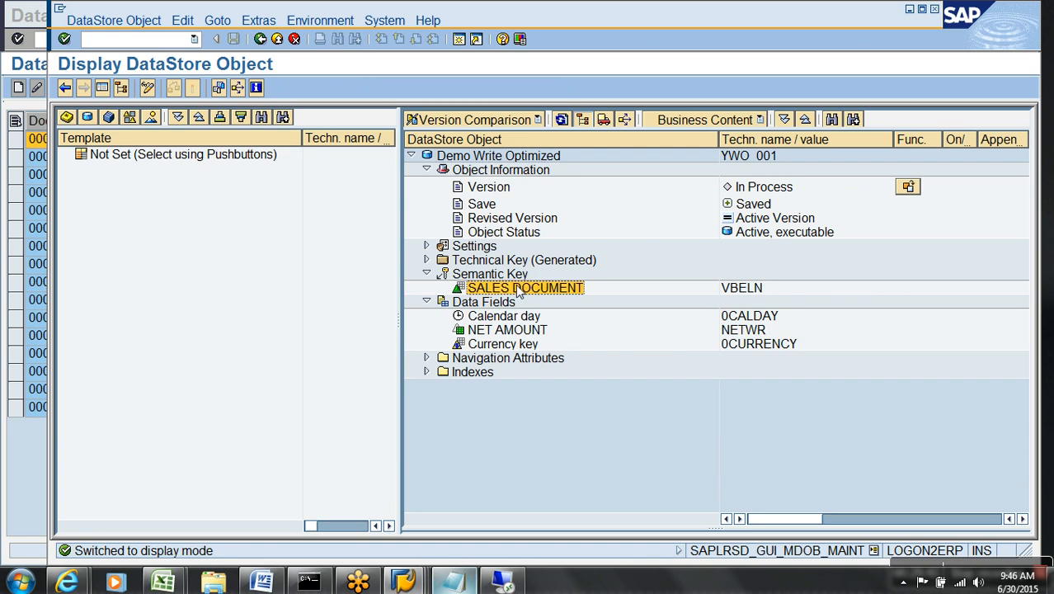
{"action": "left_click", "coordinate": [504, 317]}
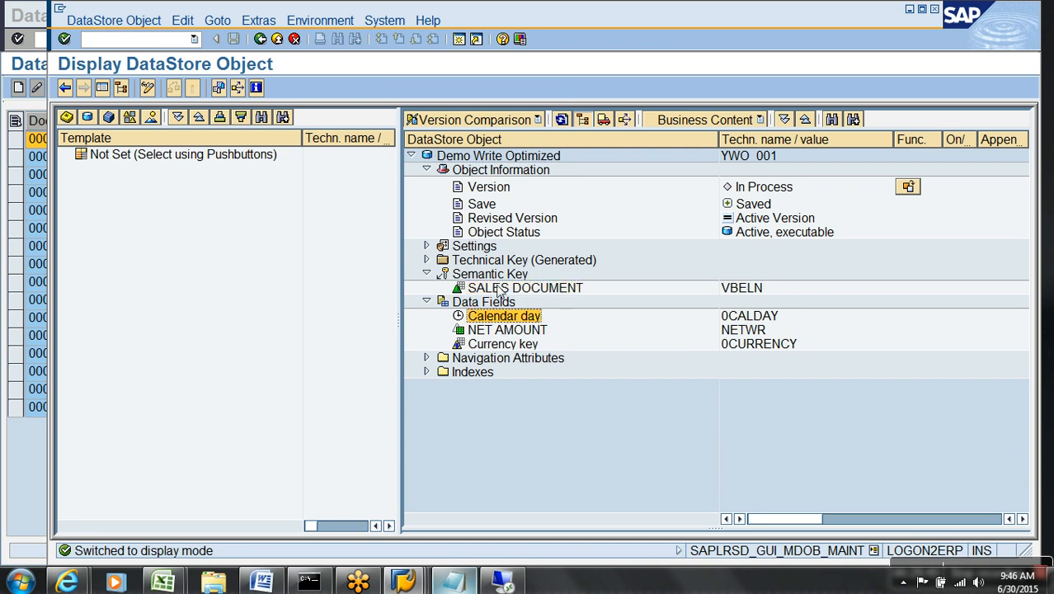
{"action": "right_click", "coordinate": [509, 289]}
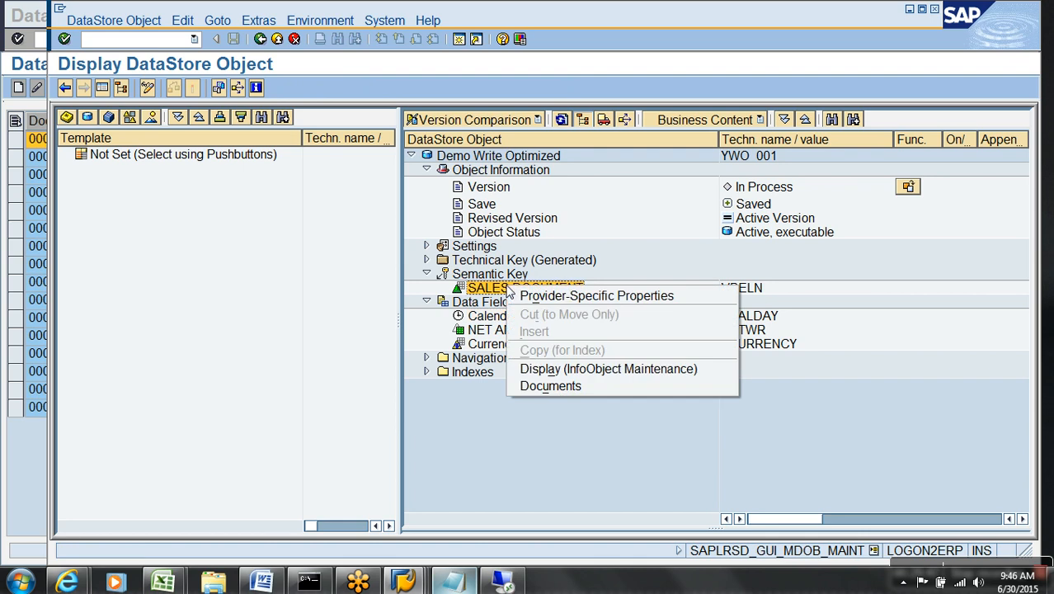
{"action": "left_click", "coordinate": [493, 425]}
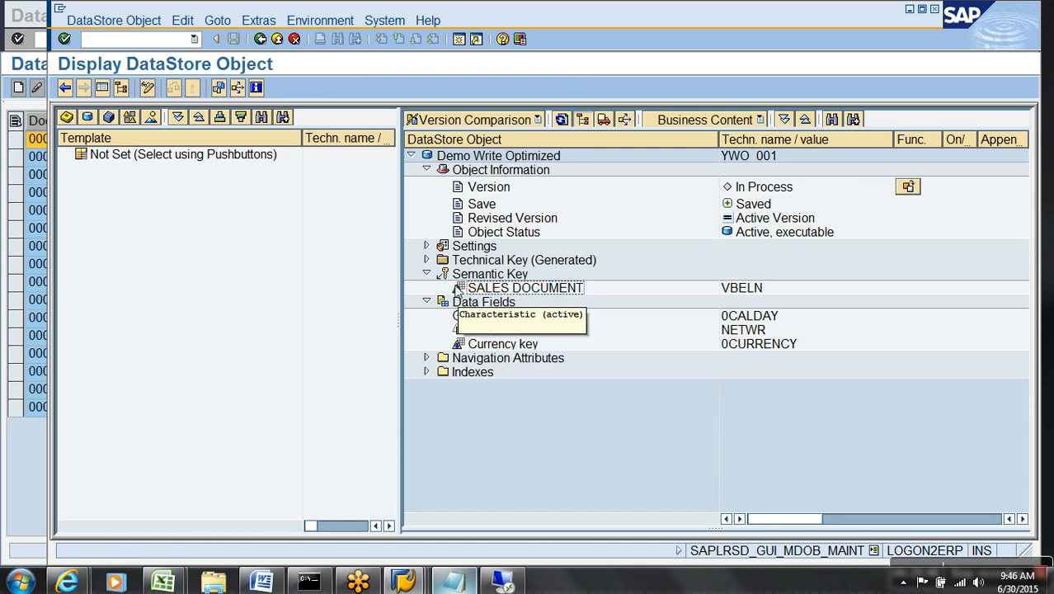
In the DSO settings, tick Allow Duplicate Data Records and accept the cannot-be-reset warning.
{"action": "left_click", "coordinate": [428, 246]}
{"action": "left_click", "coordinate": [149, 94]}
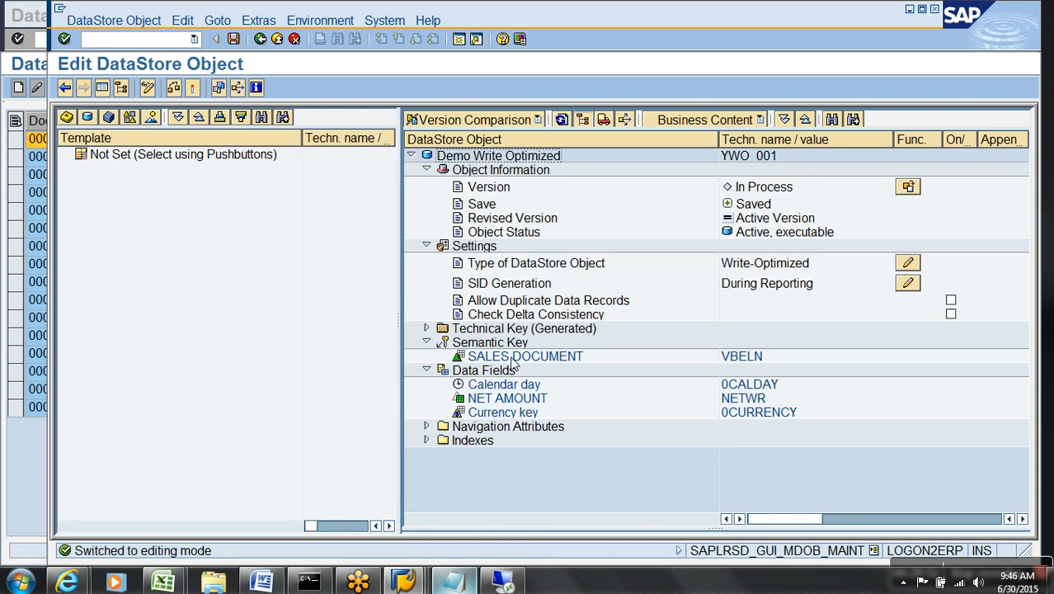
{"action": "left_click", "coordinate": [515, 357]}
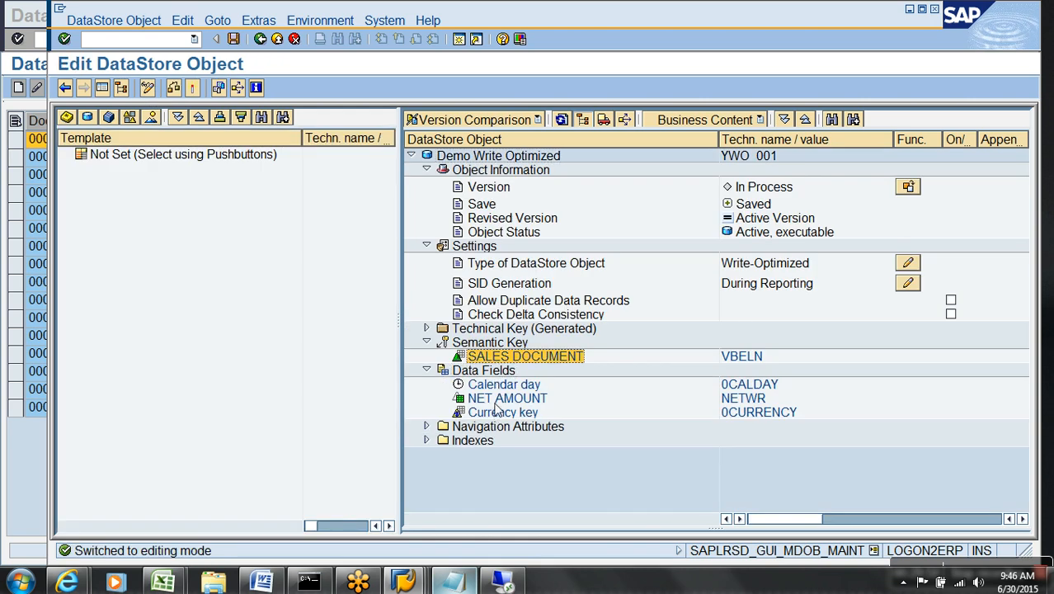
{"action": "left_click", "coordinate": [497, 400]}
{"action": "left_click_drag", "start_coordinate": [504, 384], "coordinate": [520, 371]}
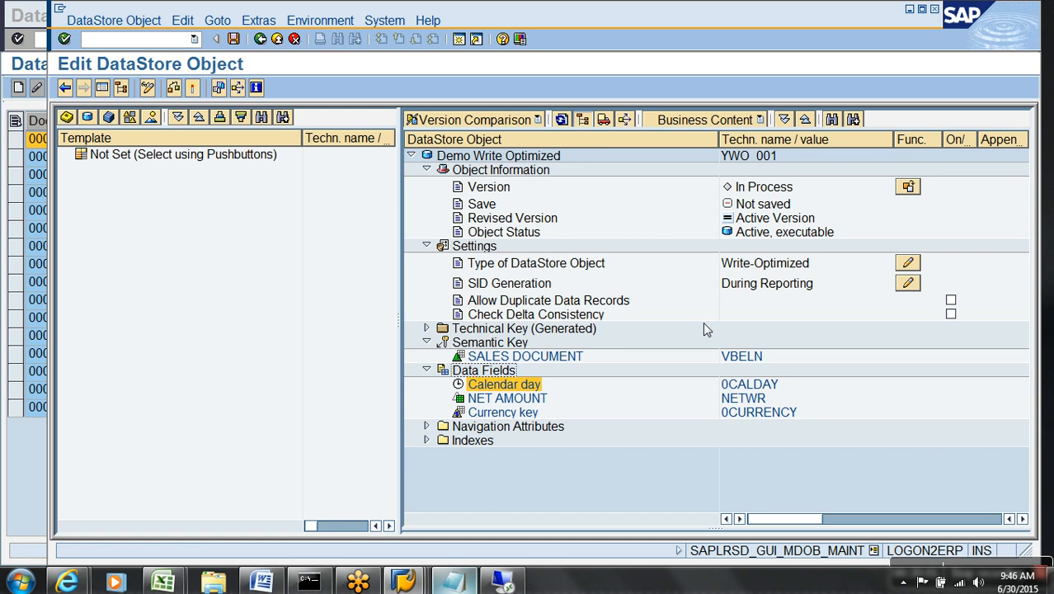
{"action": "left_click", "coordinate": [952, 300]}
{"action": "left_click", "coordinate": [146, 460]}
Exit the YWO_001 editor without saving the changes.
{"action": "left_click", "coordinate": [508, 360]}
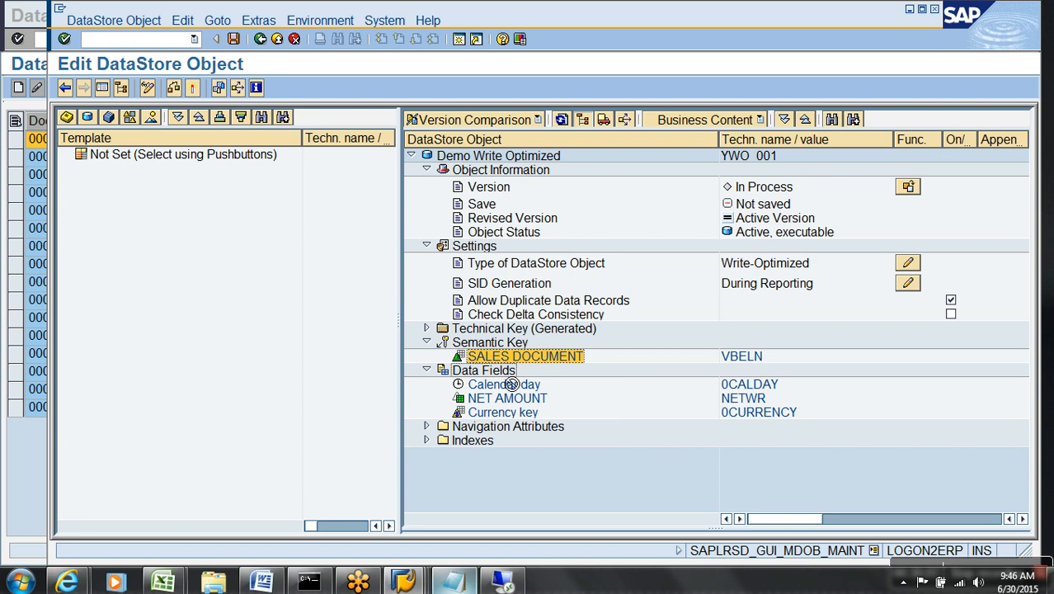
{"action": "left_click", "coordinate": [277, 39]}
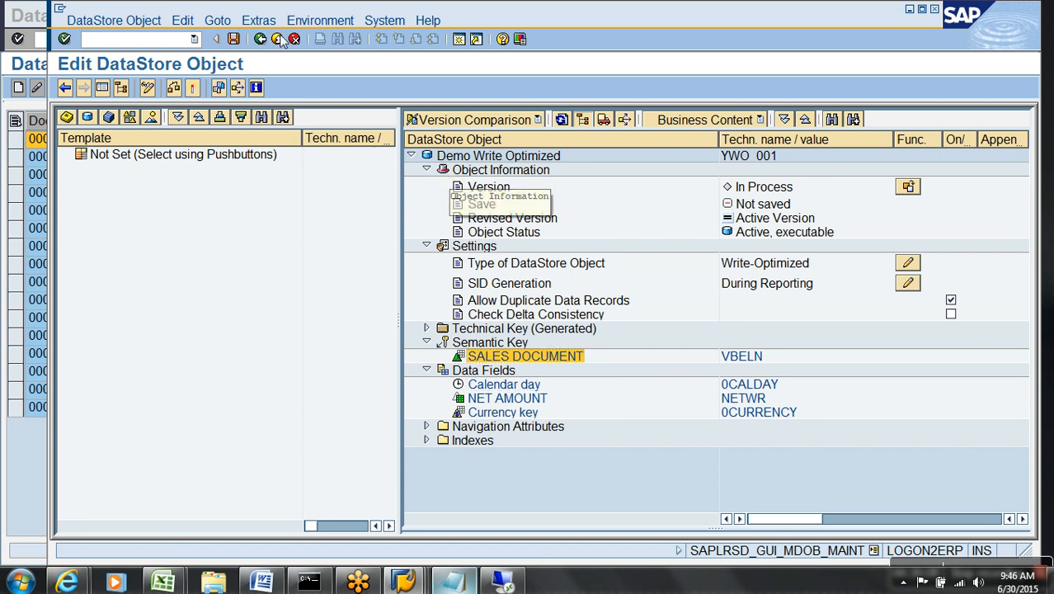
{"action": "left_click", "coordinate": [428, 355]}
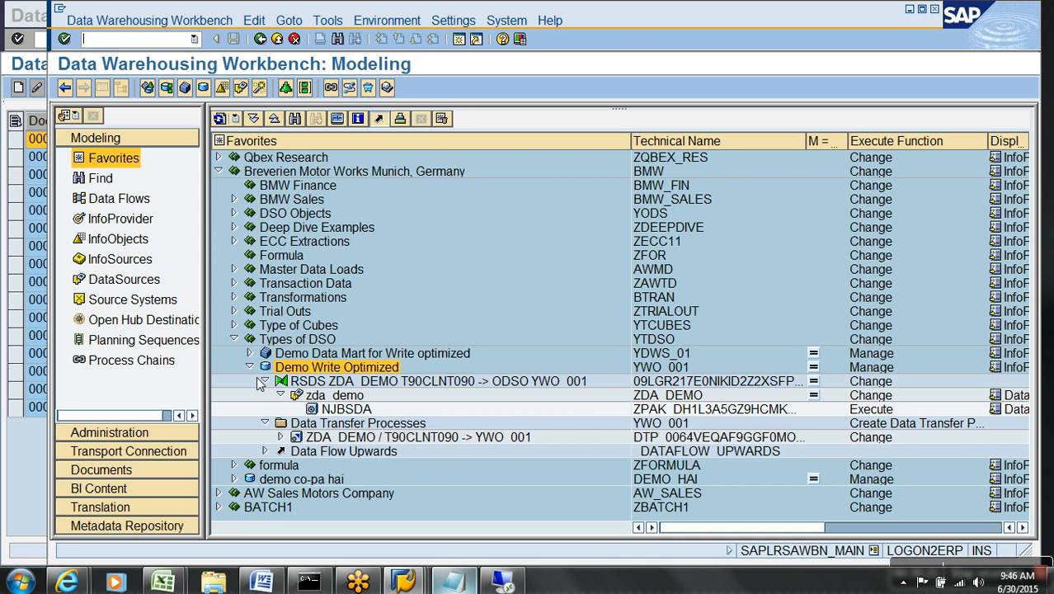
Open the ZDA_DEMO → YWO_001 DTP in change mode on its Extraction tab, with the navigator hidden.
{"action": "left_click", "coordinate": [250, 367]}
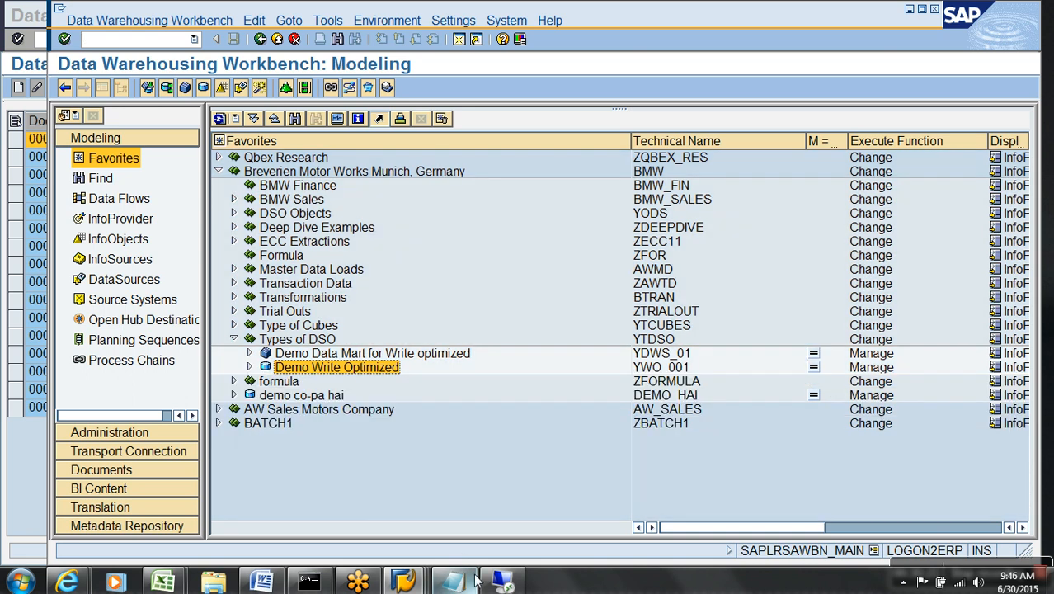
{"action": "left_click", "coordinate": [250, 368]}
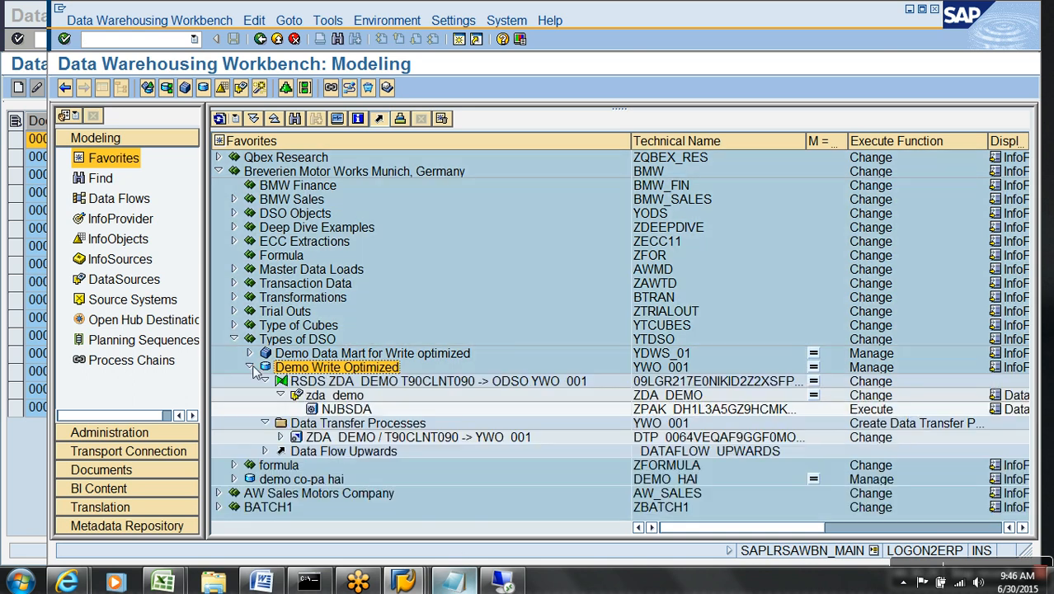
{"action": "double_click", "coordinate": [317, 438]}
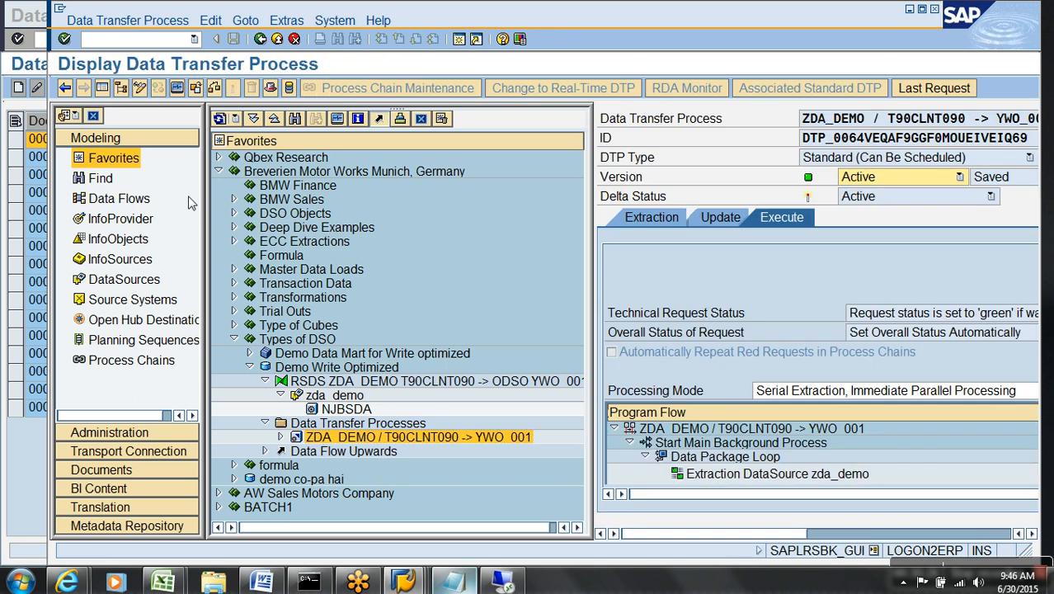
{"action": "left_click", "coordinate": [102, 87]}
{"action": "left_click", "coordinate": [110, 219]}
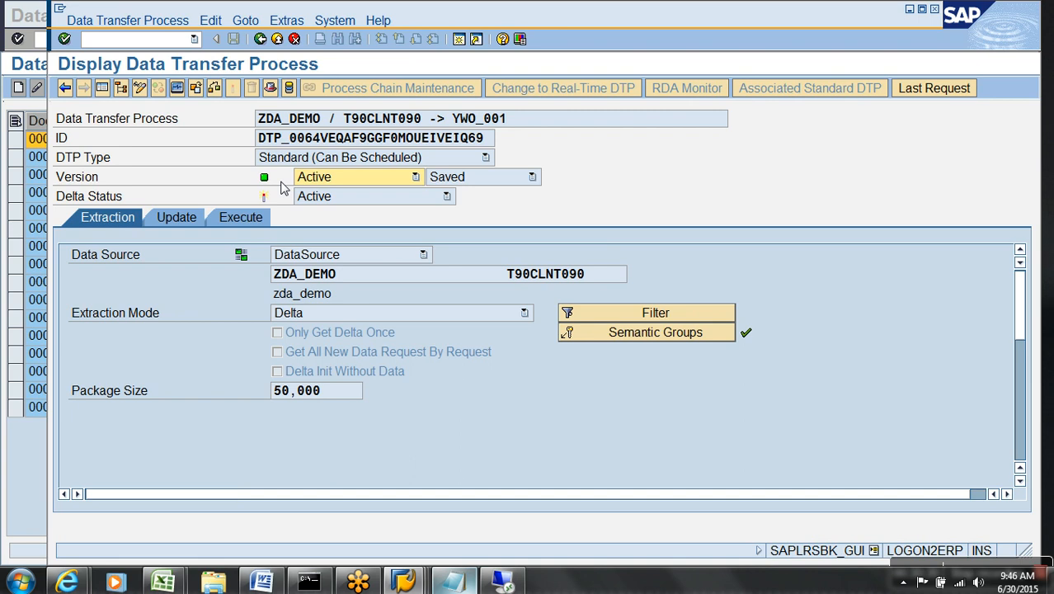
{"action": "left_click", "coordinate": [140, 89]}
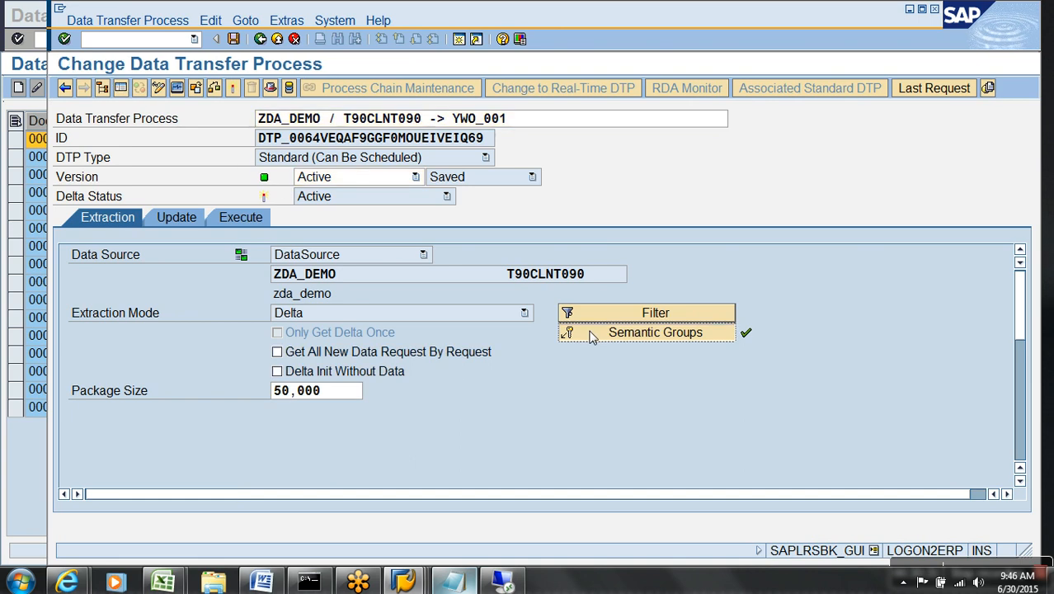
{"action": "left_click", "coordinate": [591, 333]}
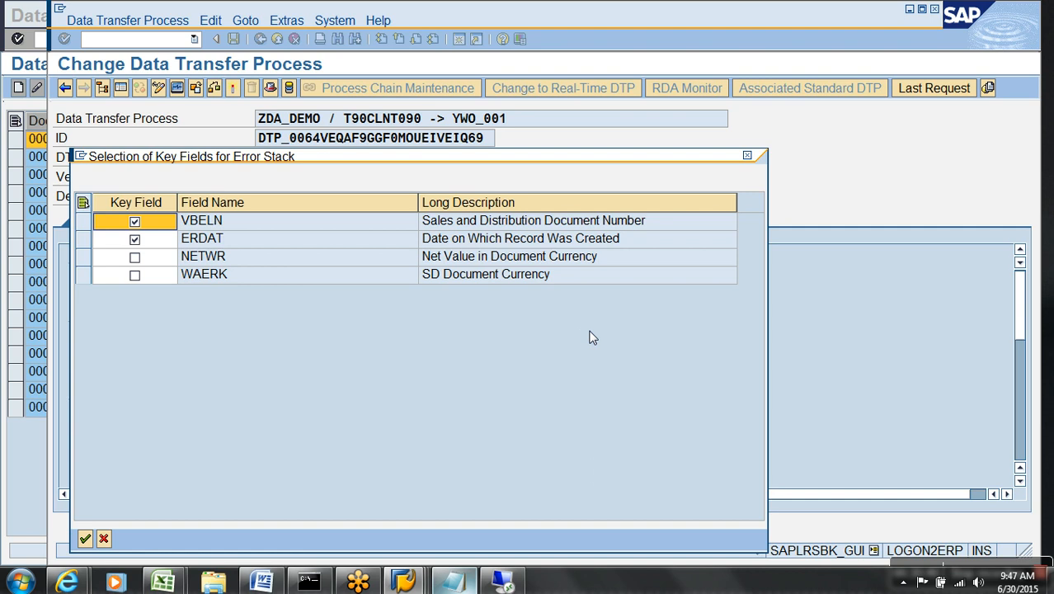
{"action": "left_click", "coordinate": [106, 539]}
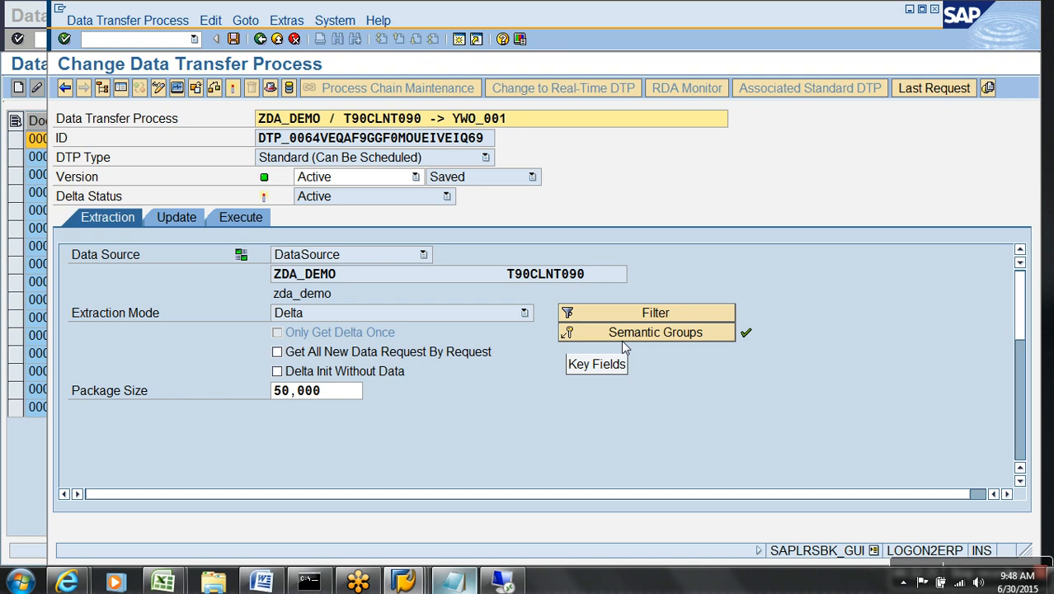
Confirm VBELN as the DTP's error-stack key field and go back to the Modeling tree.
{"action": "left_click", "coordinate": [623, 340]}
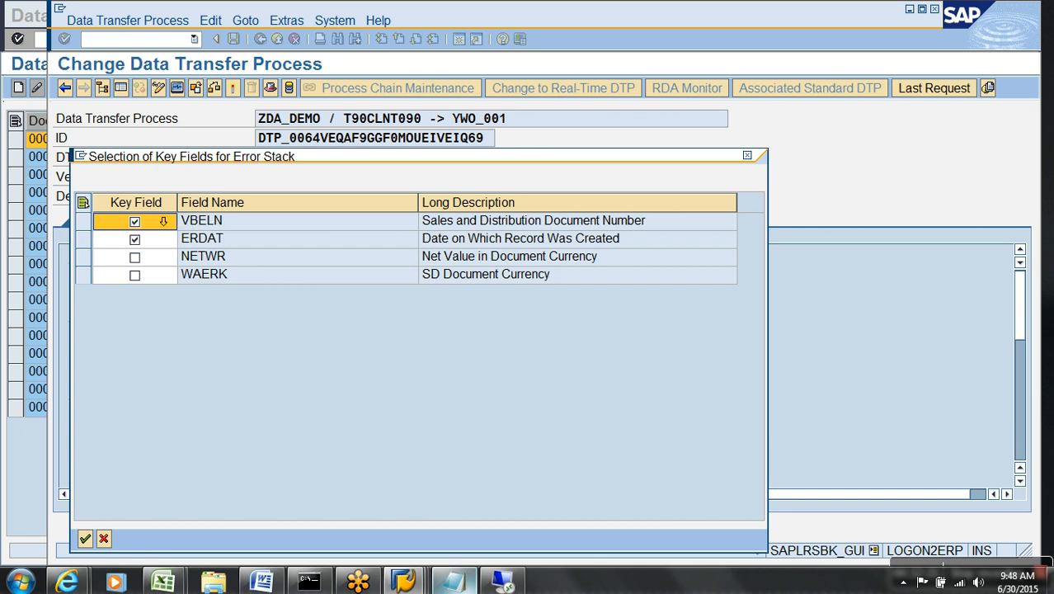
{"action": "left_click", "coordinate": [140, 245]}
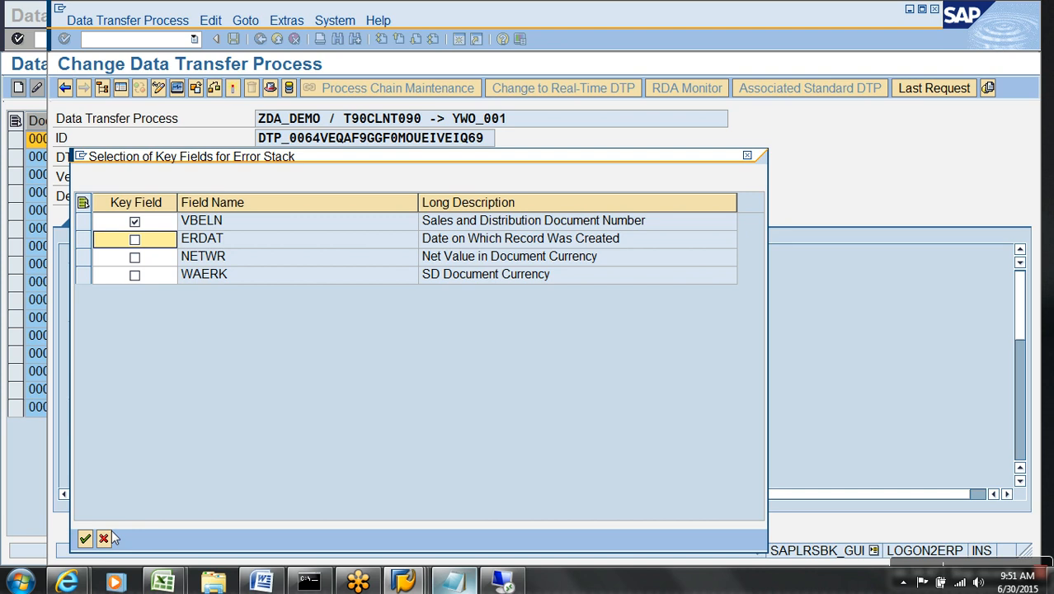
{"action": "left_click", "coordinate": [85, 539]}
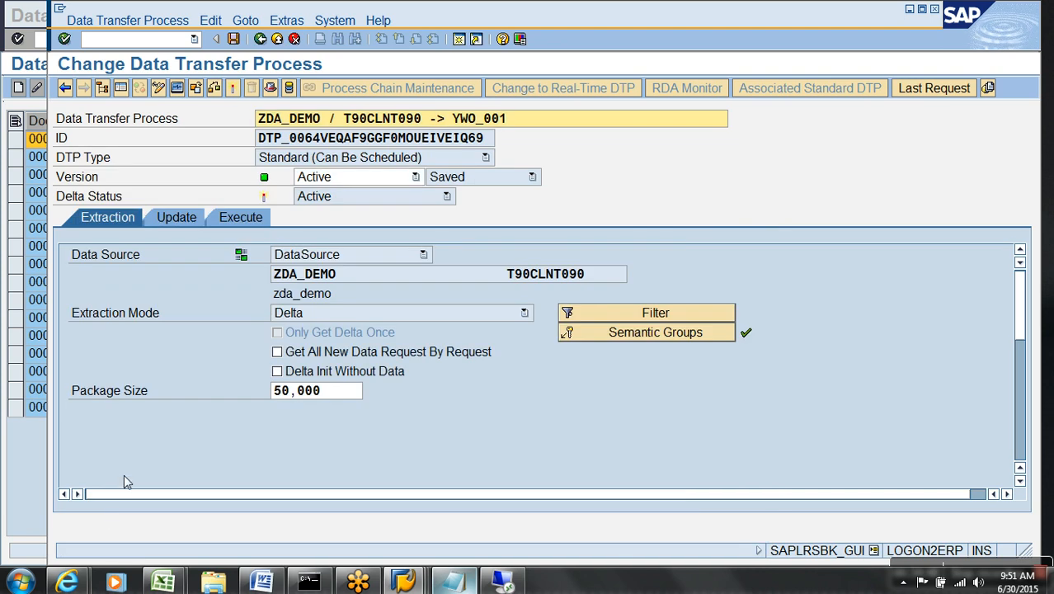
{"action": "left_click", "coordinate": [276, 39]}
{"action": "left_click", "coordinate": [446, 580]}
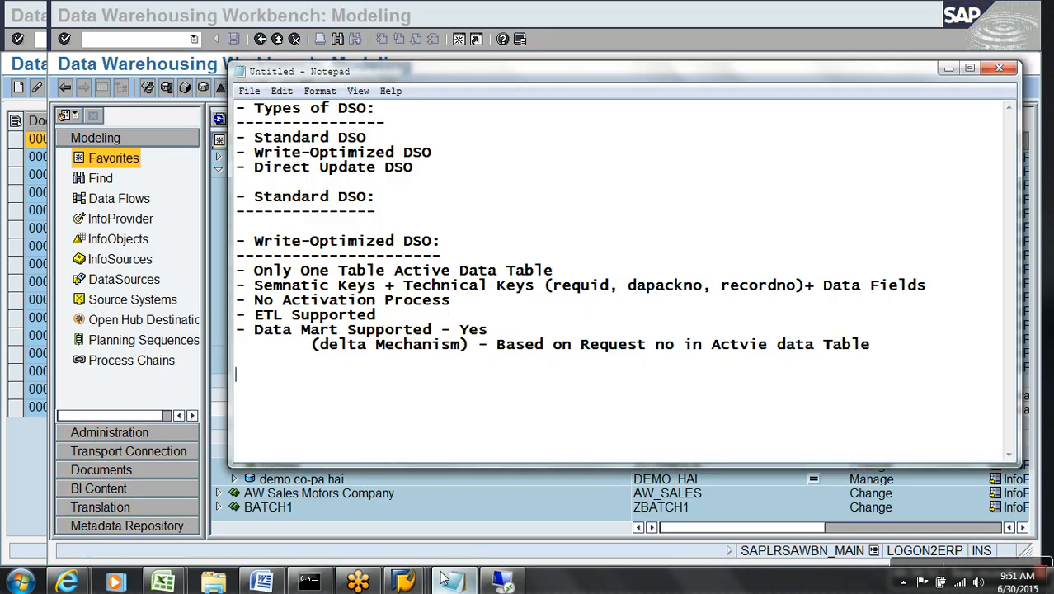
Type the heading 'Direct Update DSO:' with a dashed underline in Notepad.
{"action": "type", "text": "- Direct Up"}
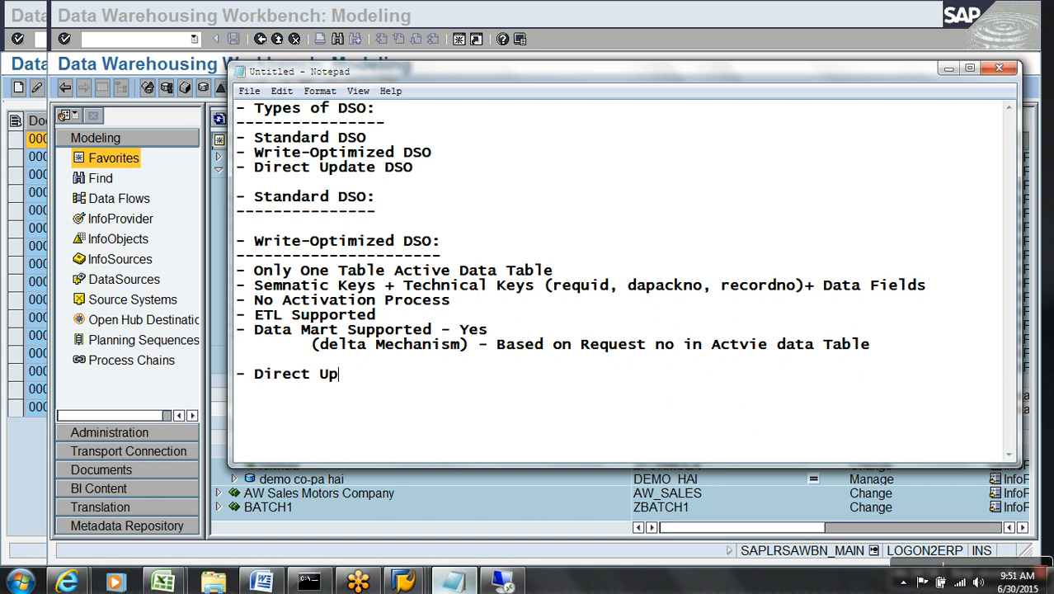
{"action": "type", "text": "date d"}
{"action": "key", "text": "BackSpace"}
{"action": "type", "text": "dso"}
{"action": "key", "text": "BackSpace"}
{"action": "key", "text": "BackSpace"}
{"action": "key", "text": "BackSpace"}
{"action": "type", "text": "DSO:"}
{"action": "key", "text": "Return"}
{"action": "type", "text": "--------------------"}
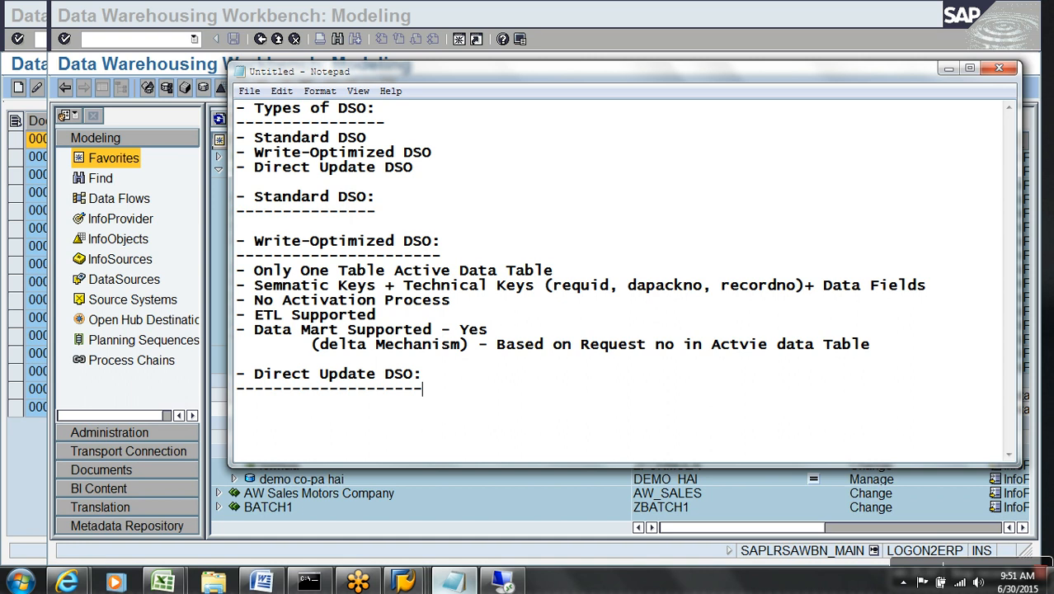
{"action": "key", "text": "Return"}
{"action": "key", "text": "Return"}
{"action": "key", "text": "Return"}
{"action": "key", "text": "Return"}
{"action": "key", "text": "Return"}
{"action": "key", "text": "Return"}
{"action": "key", "text": "Return"}
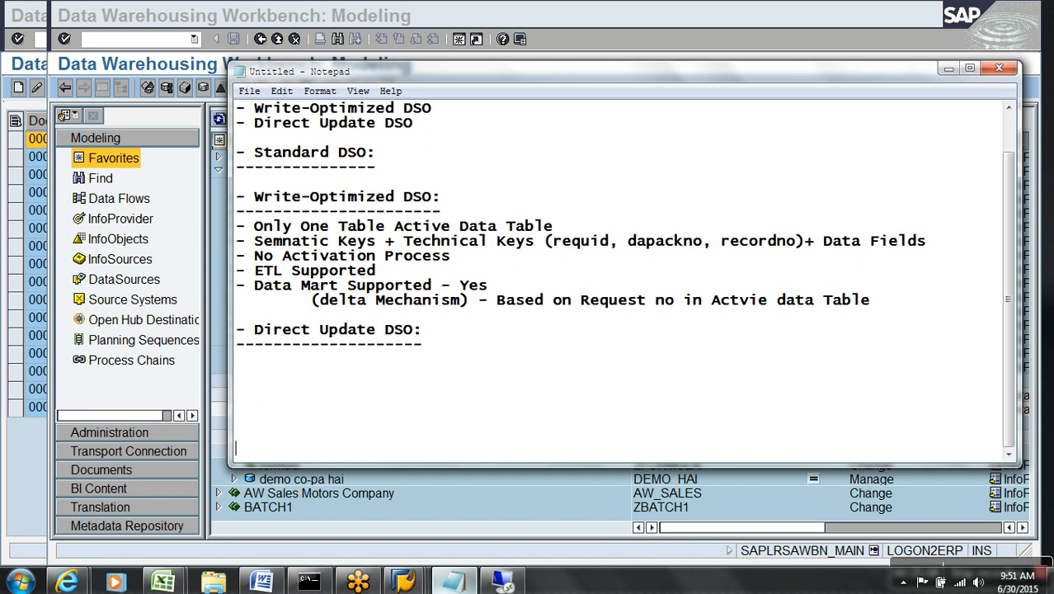
Copy the 'Only One Table Active Data Table' line under it and add 'Key fields (primary key) & Data Fields'.
{"action": "left_click_drag", "start_coordinate": [586, 229], "coordinate": [179, 228]}
{"action": "key", "text": "ctrl+c"}
{"action": "left_click", "coordinate": [267, 365]}
{"action": "key", "text": "ctrl+v"}
{"action": "key", "text": "Return"}
{"action": "type", "text": "-"}
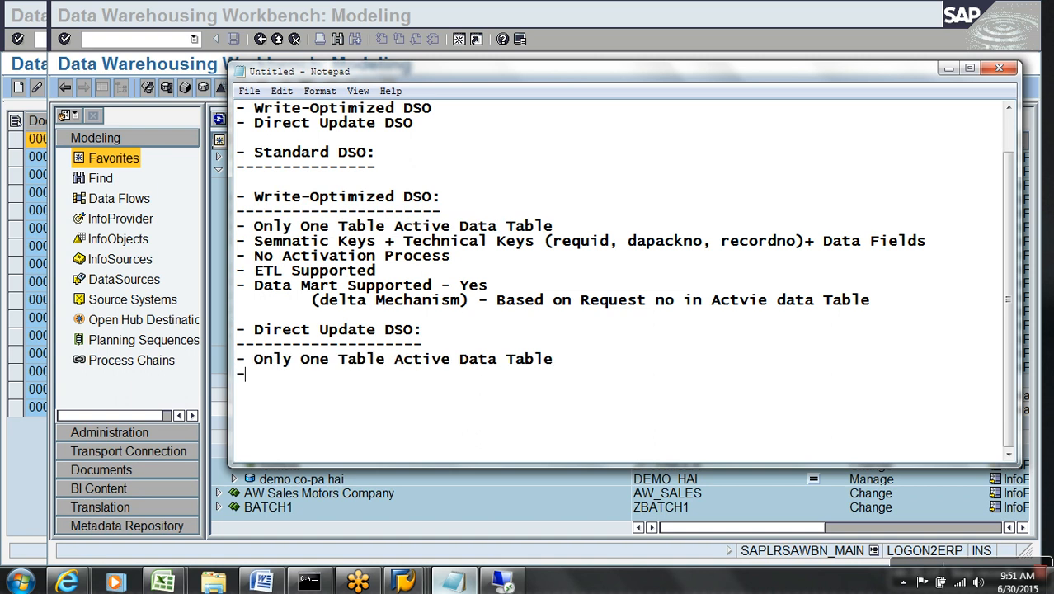
{"action": "type", "text": " Key fields"}
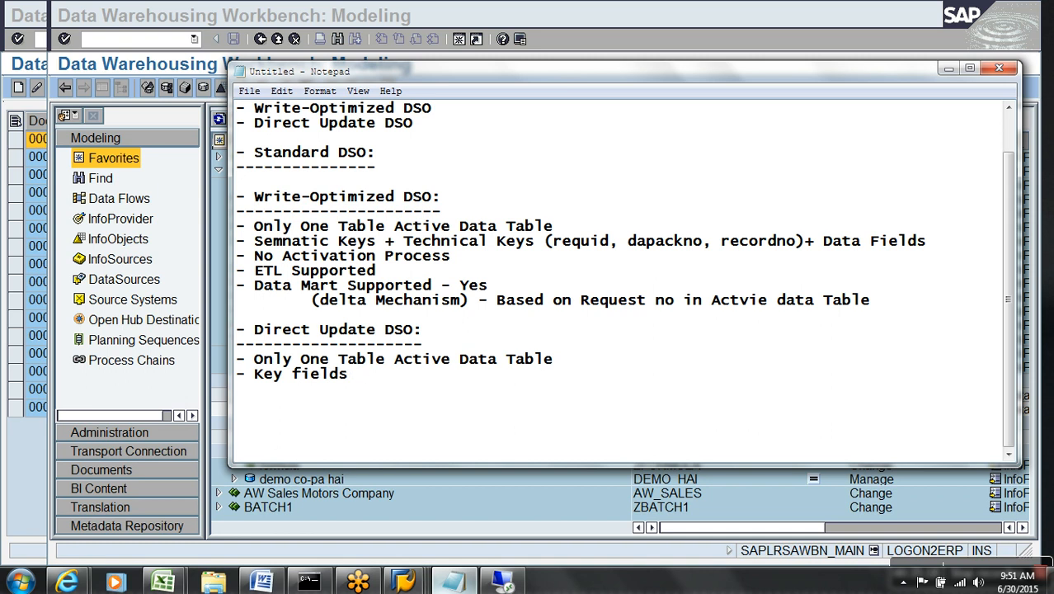
{"action": "type", "text": " & Data Fields"}
{"action": "key", "text": "Return"}
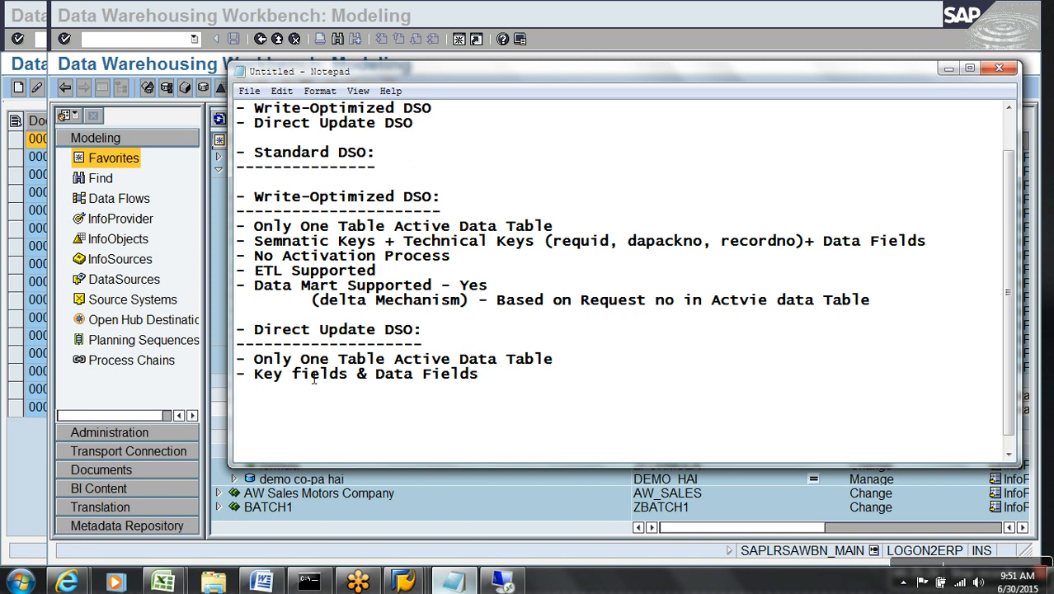
{"action": "left_click", "coordinate": [359, 374]}
{"action": "type", "text": "(pri"}
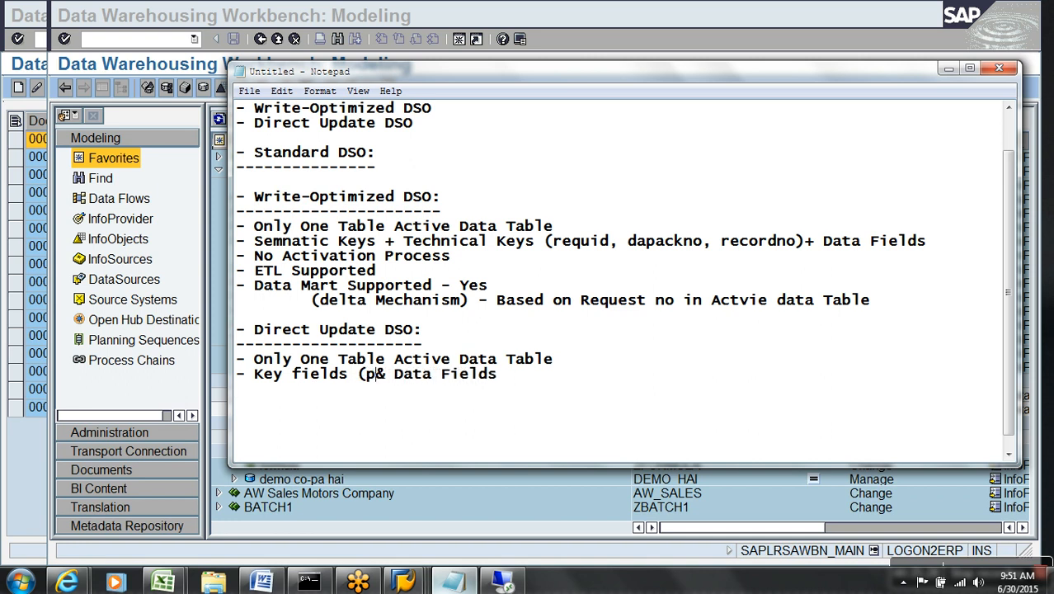
{"action": "type", "text": "mary key"}
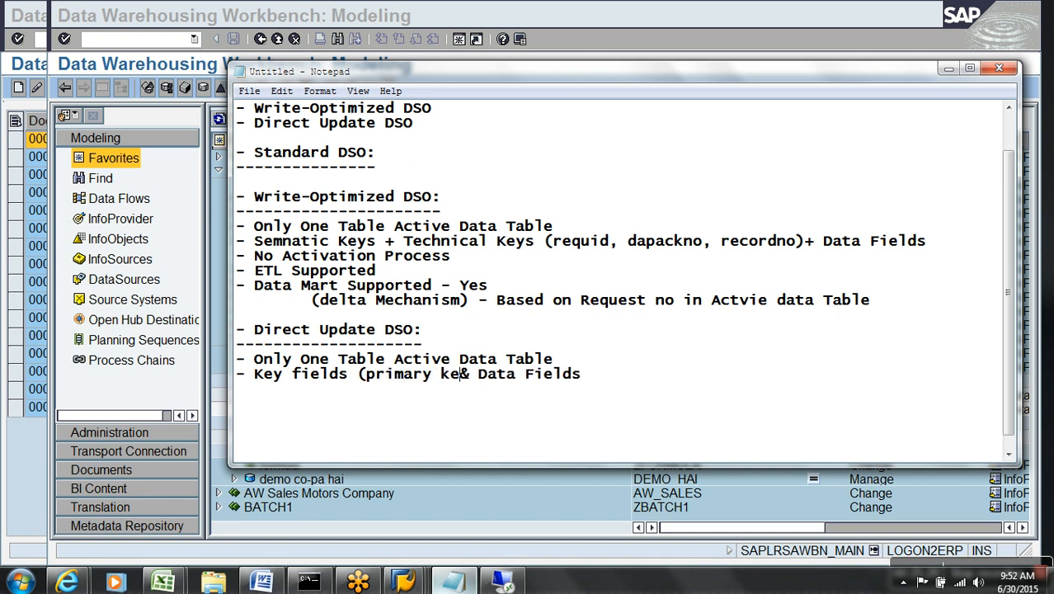
{"action": "type", "text": ")"}
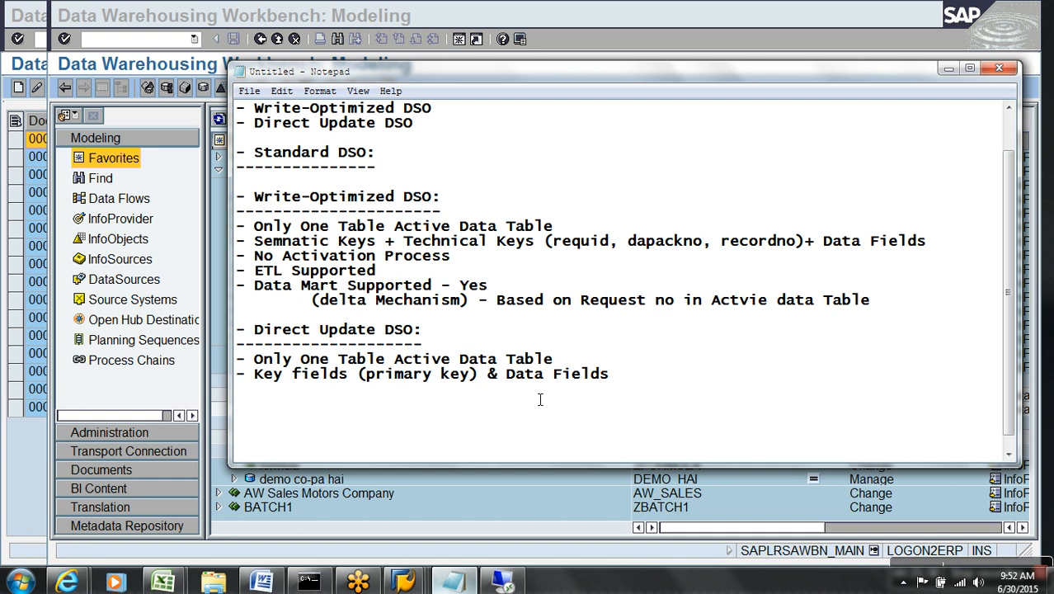
{"action": "left_click", "coordinate": [695, 381]}
Add bullets 'No Activation Process', 'NO ETL Supported', and 'Data Mart is Supported – Yes (No Delta for Data Mart)'.
{"action": "key", "text": "Return"}
{"action": "type", "text": "- No Act"}
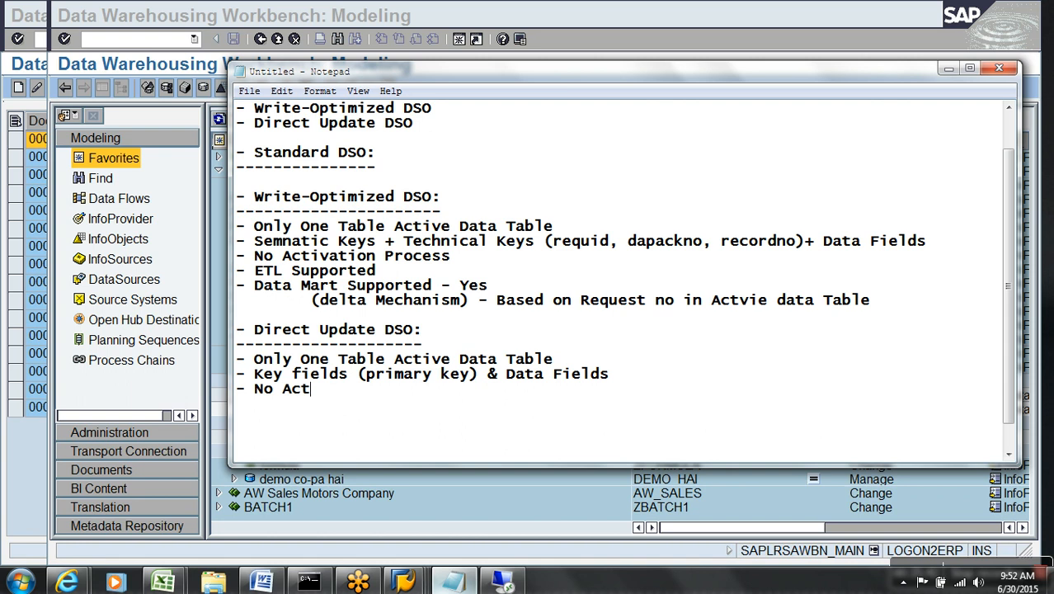
{"action": "type", "text": "ivation "}
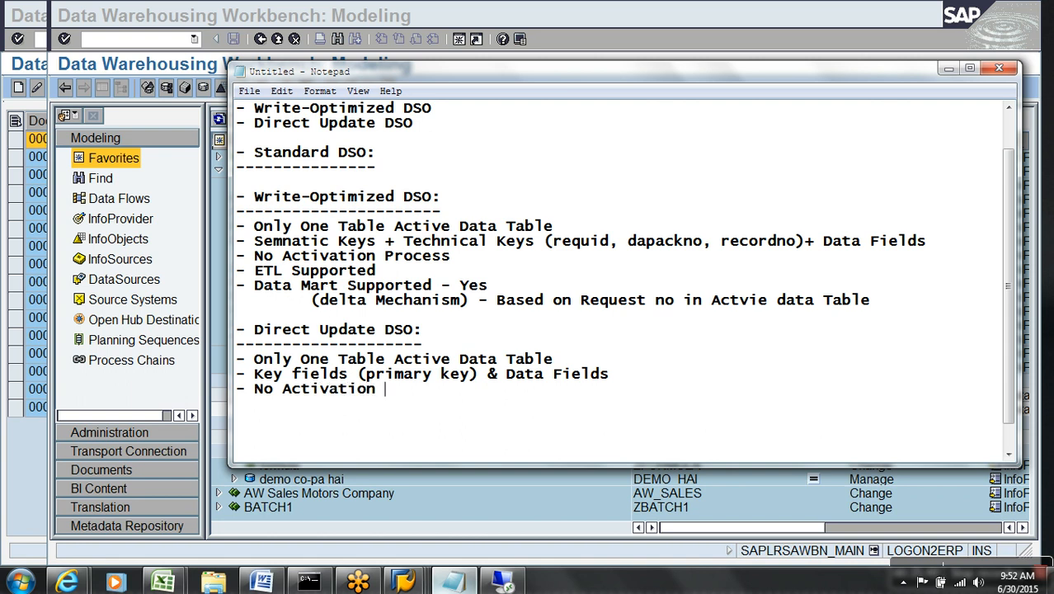
{"action": "type", "text": "Process"}
{"action": "key", "text": "Return"}
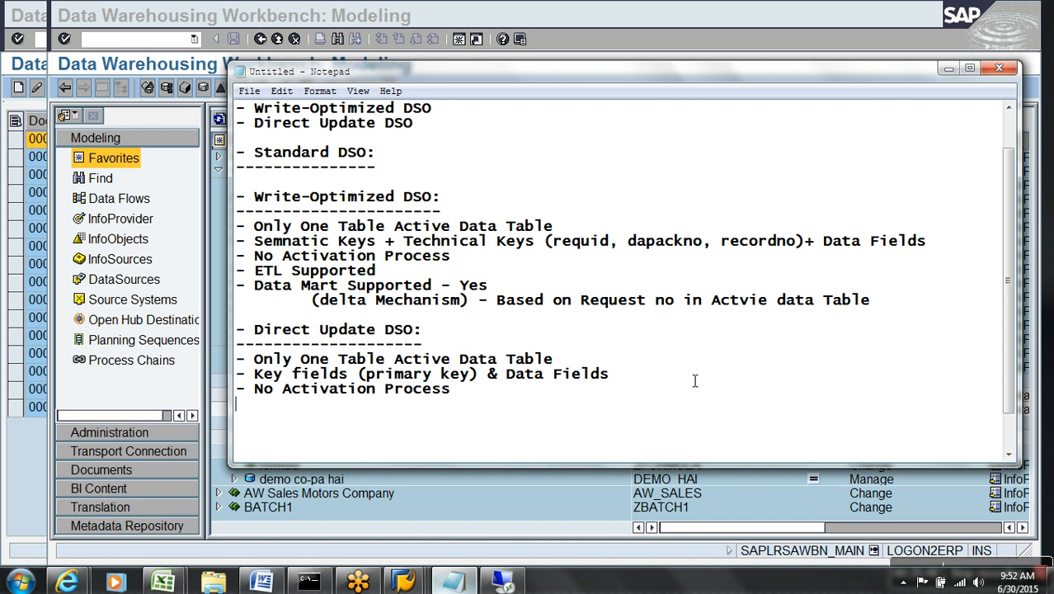
{"action": "type", "text": "- NO ETL Supported"}
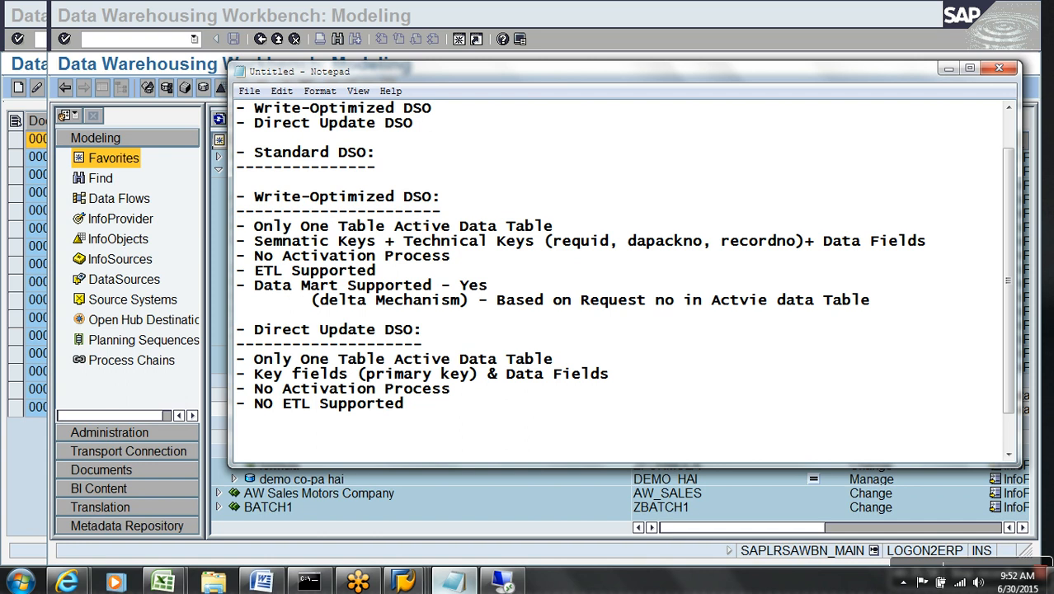
{"action": "key", "text": "Return"}
{"action": "type", "text": "- Data M"}
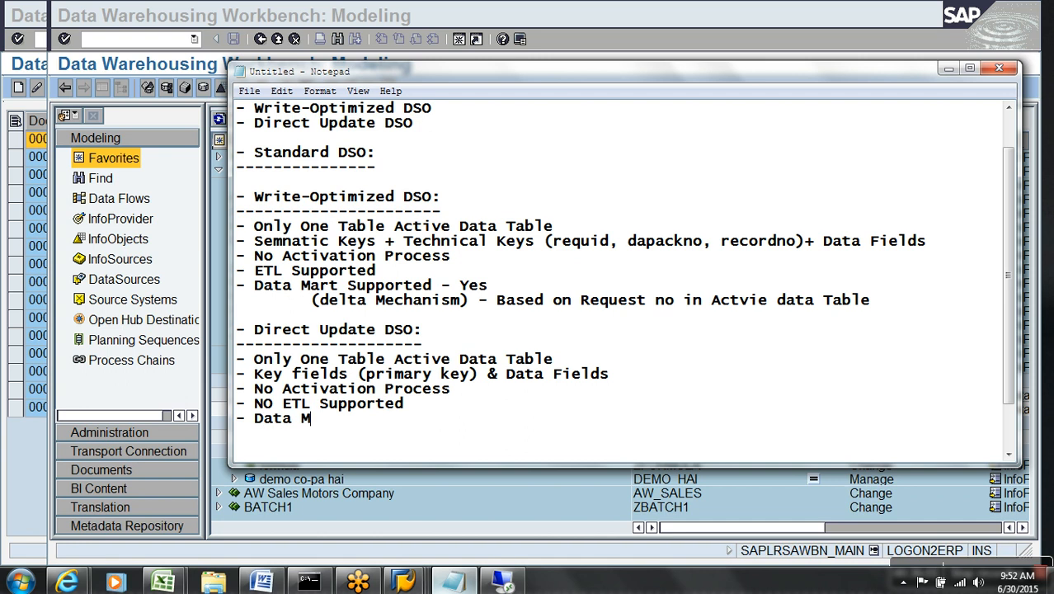
{"action": "type", "text": "art is Supported"}
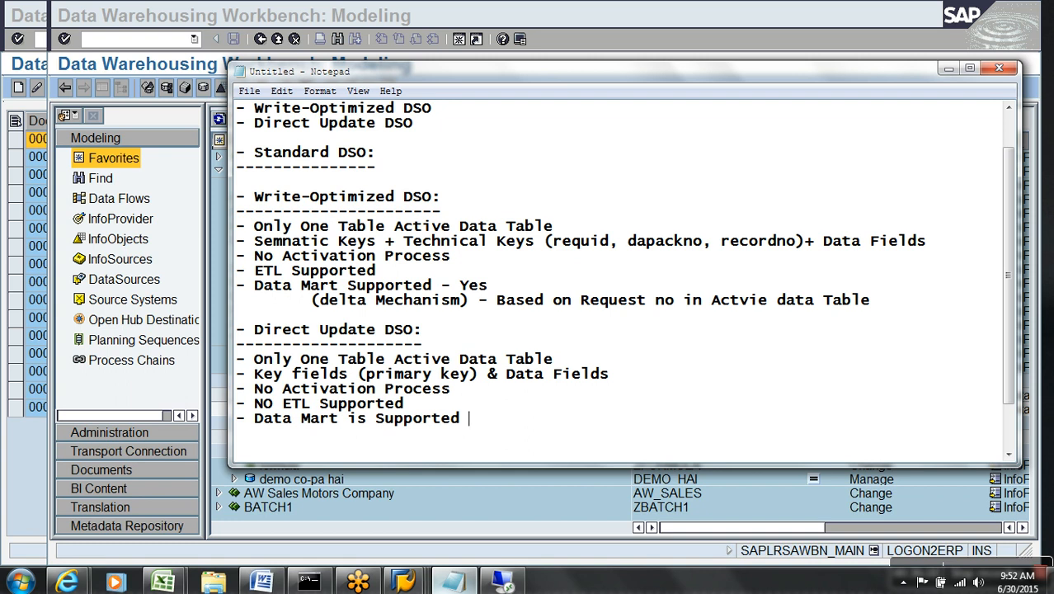
{"action": "type", "text": "- Yes (No Del"}
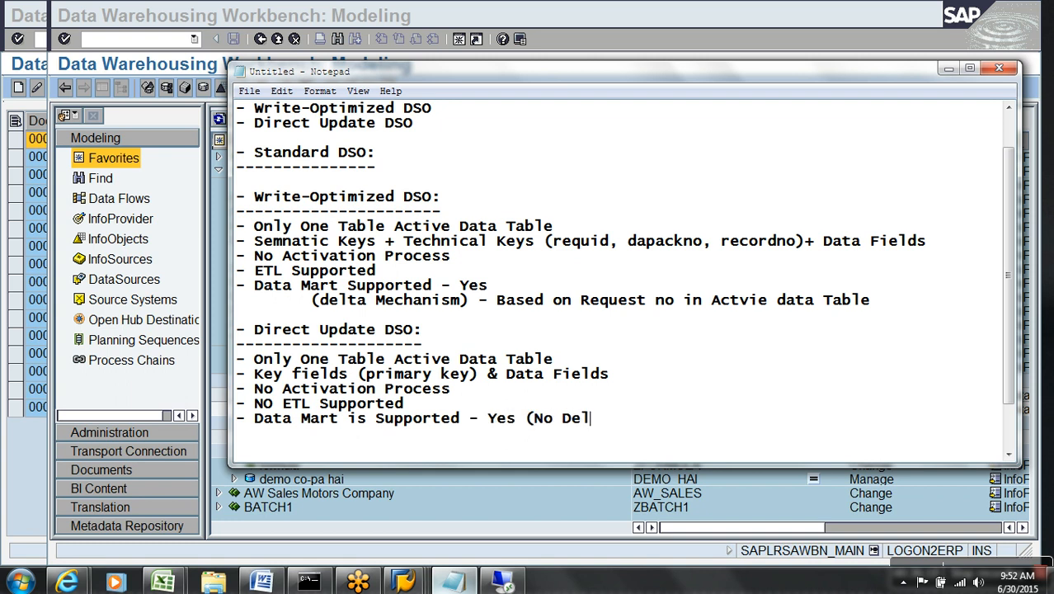
{"action": "type", "text": "ta is Su"}
{"action": "type", "text": "pporte"}
{"action": "type", "text": "d "}
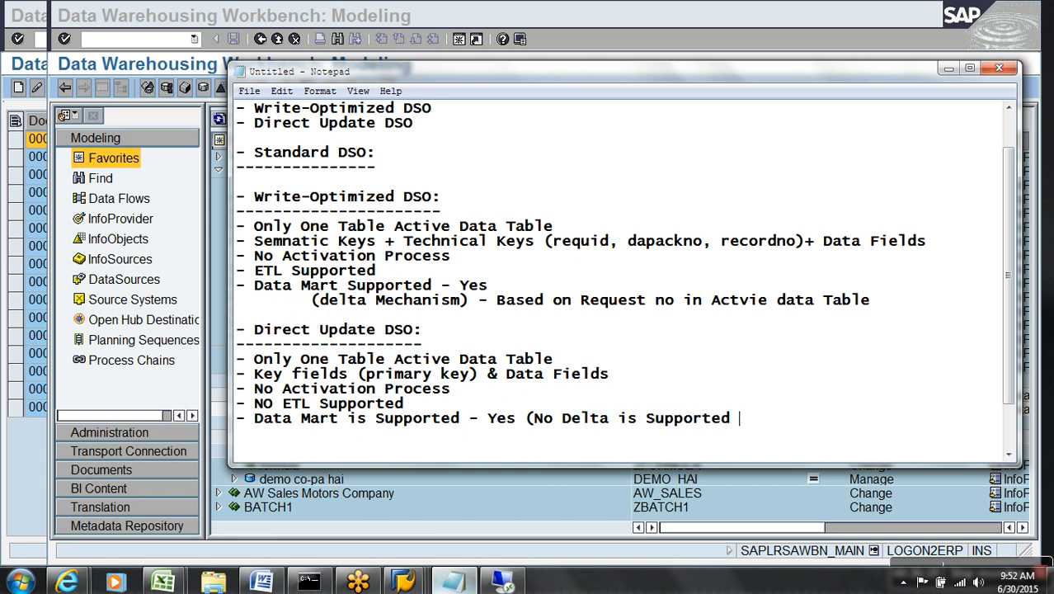
{"action": "type", "text": "for Data Mart)"}
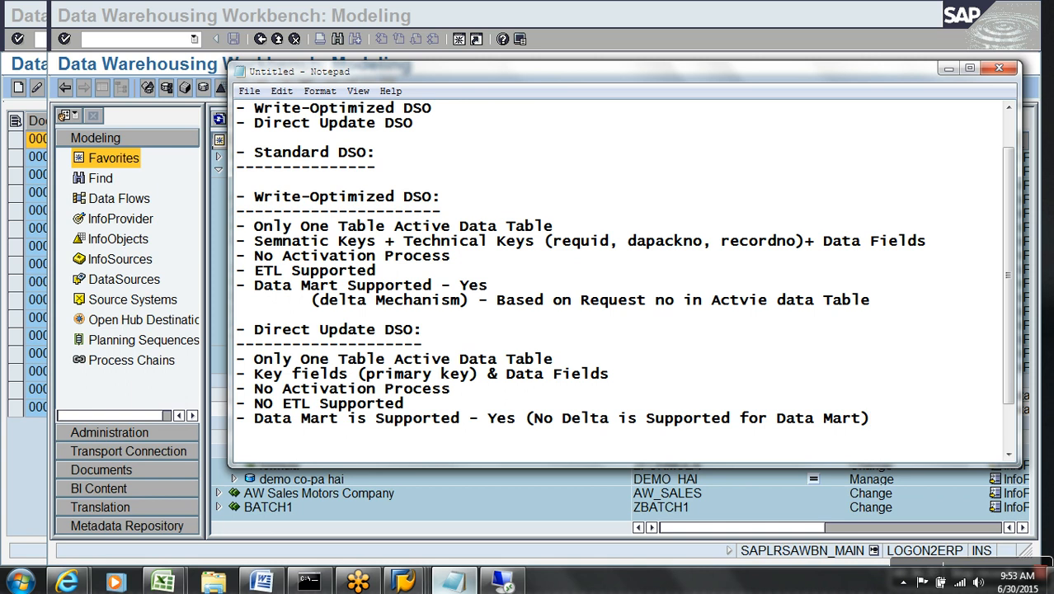
{"action": "left_click", "coordinate": [471, 502]}
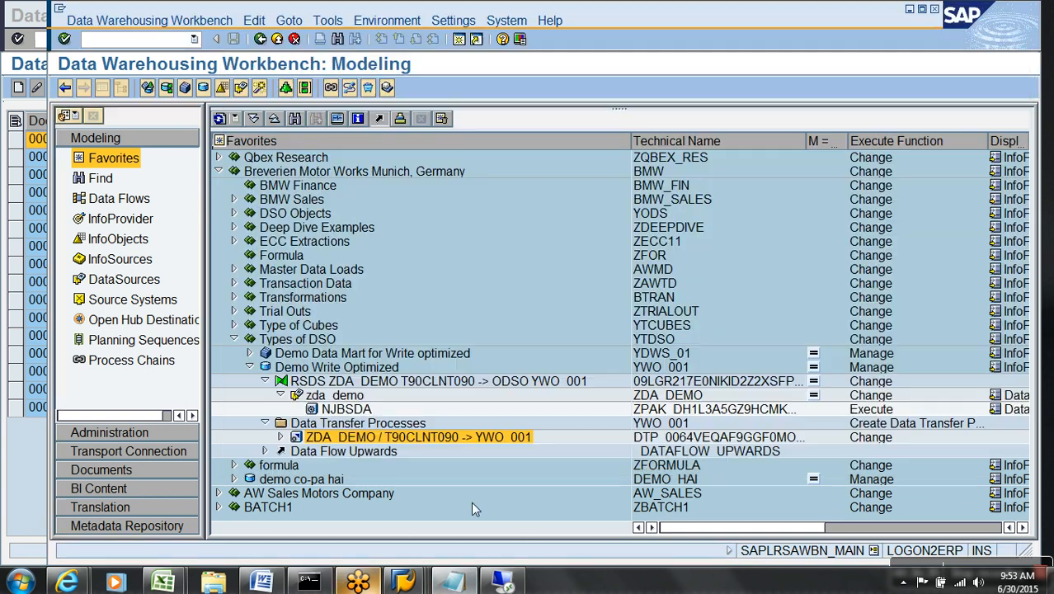
Create DataStore object ydr_001 'Demo Direct Update DSO' under Types of DSO.
{"action": "left_click", "coordinate": [249, 367]}
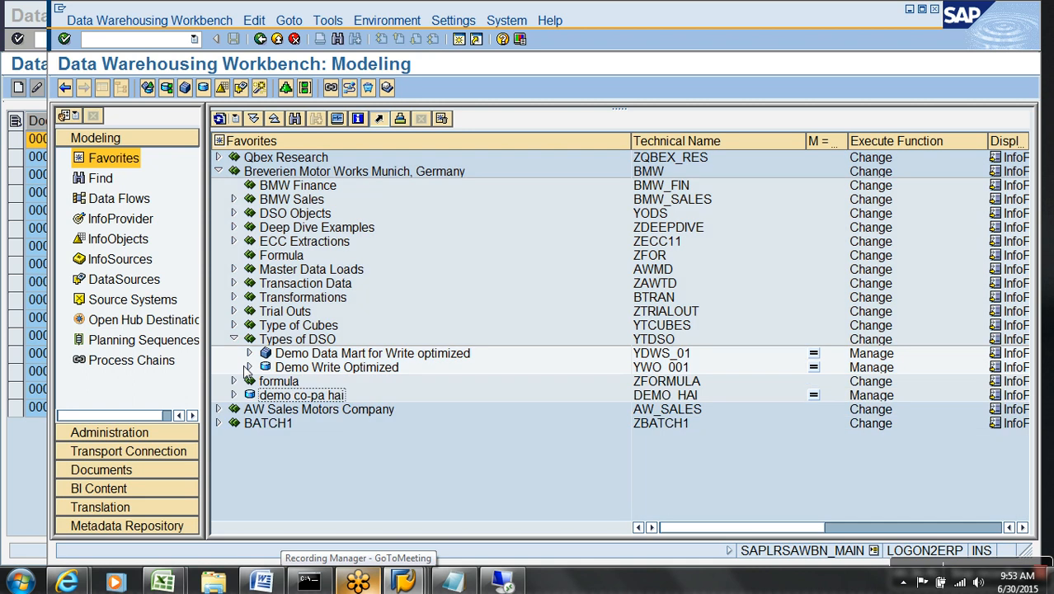
{"action": "right_click", "coordinate": [299, 339]}
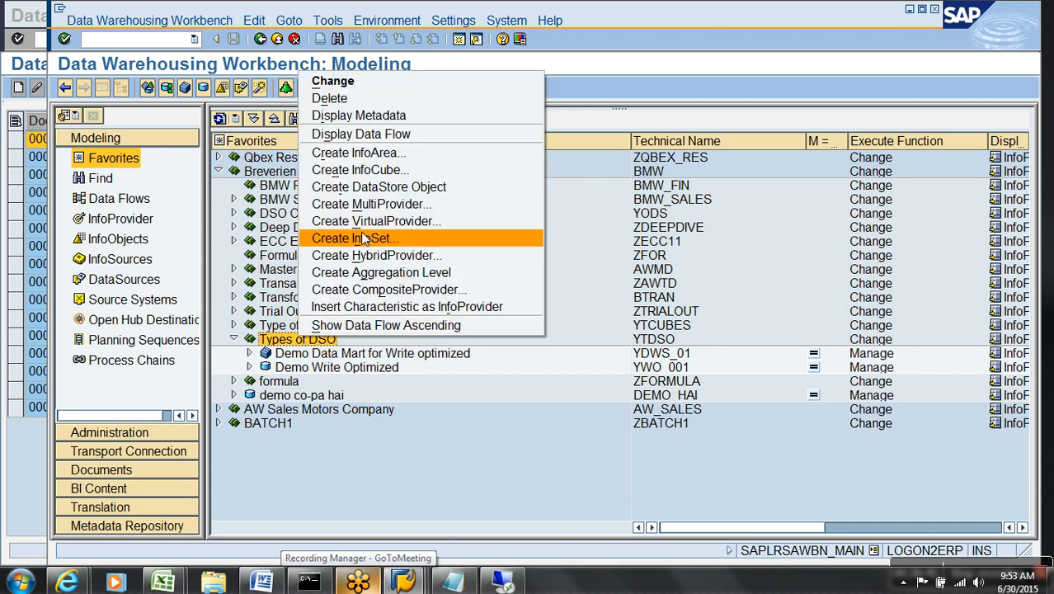
{"action": "left_click", "coordinate": [381, 187]}
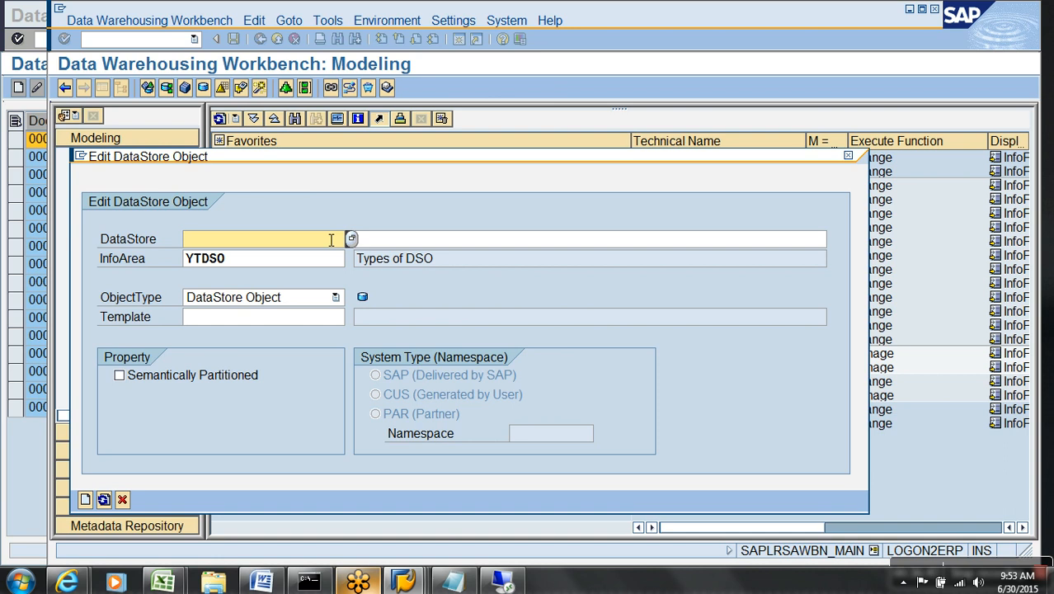
{"action": "type", "text": "ydr_001"}
{"action": "key", "text": "Tab"}
{"action": "type", "text": "Demo Direct Update DSO"}
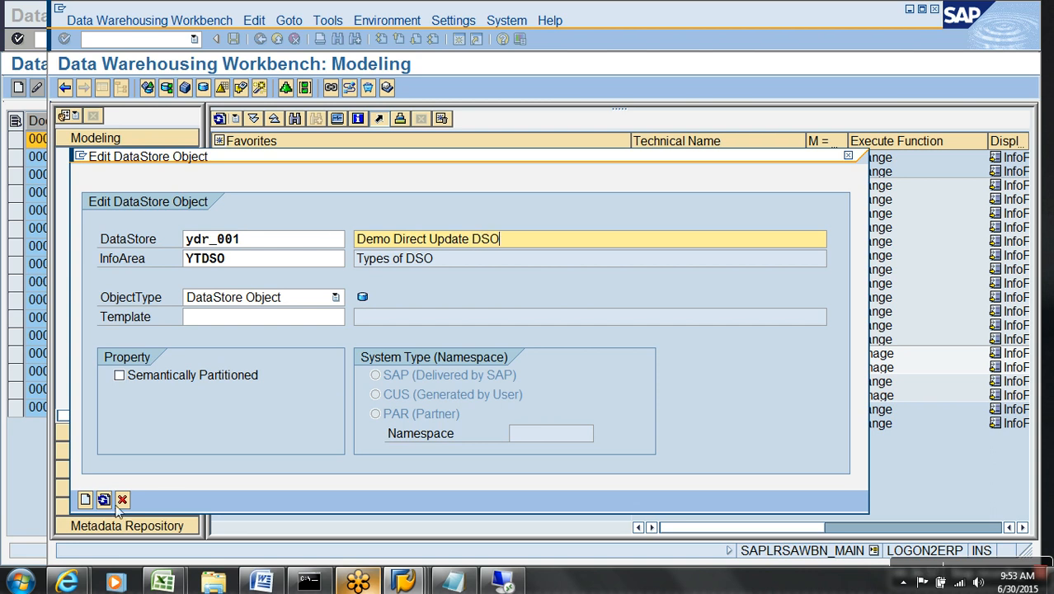
{"action": "left_click", "coordinate": [85, 500]}
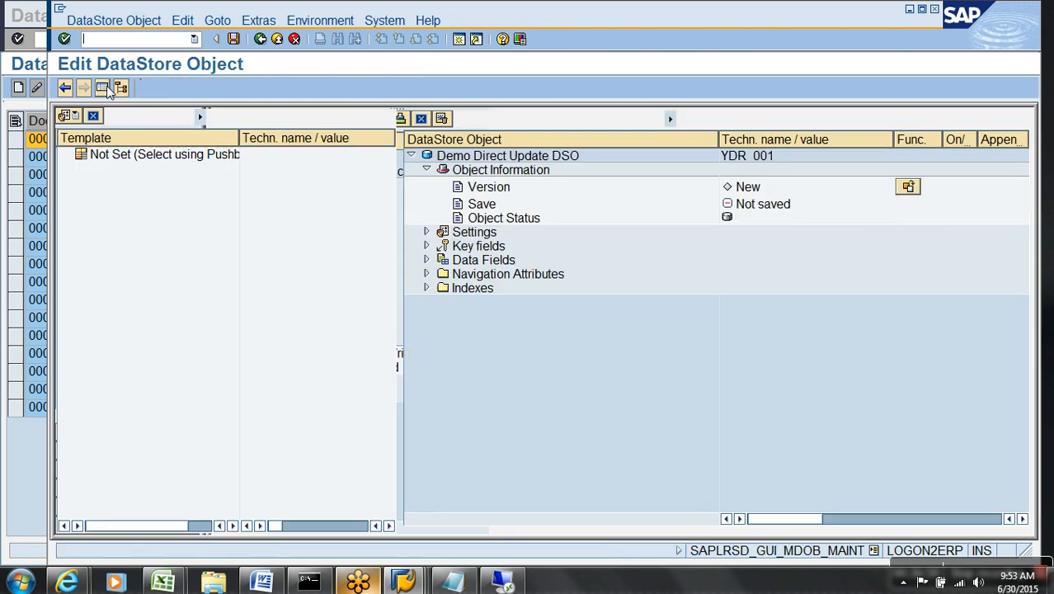
Use YWO_001 as the template and drag SALES DOCUMENT into the key fields.
{"action": "left_click", "coordinate": [84, 116]}
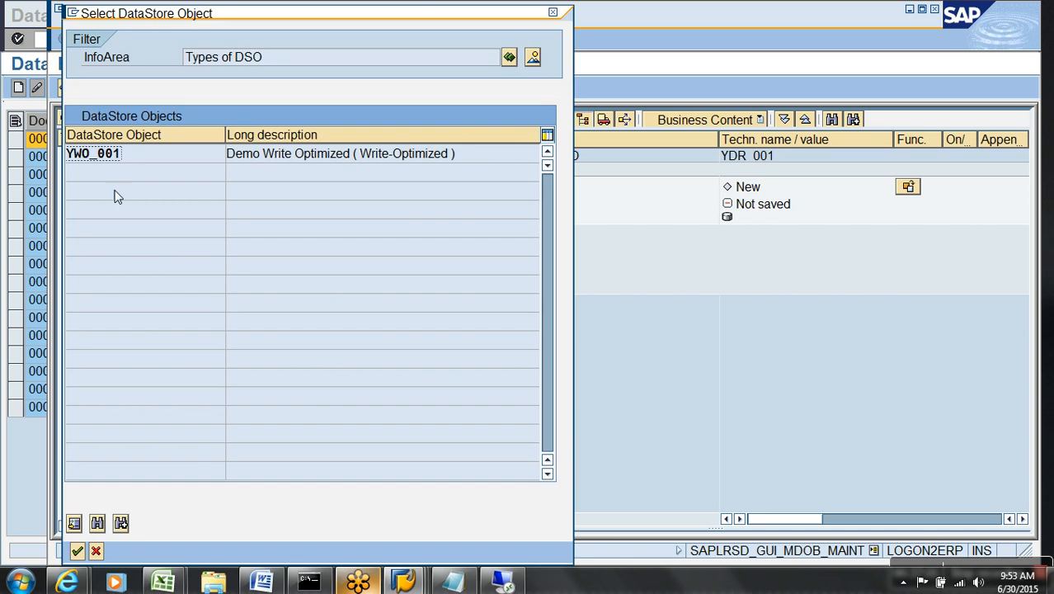
{"action": "double_click", "coordinate": [92, 154]}
{"action": "left_click", "coordinate": [79, 167]}
{"action": "left_click_drag", "start_coordinate": [173, 183], "coordinate": [485, 250]}
Add NET AMOUNT, Currency key and Calendar day from the template as data fields.
{"action": "left_click", "coordinate": [80, 197]}
{"action": "left_click", "coordinate": [173, 211]}
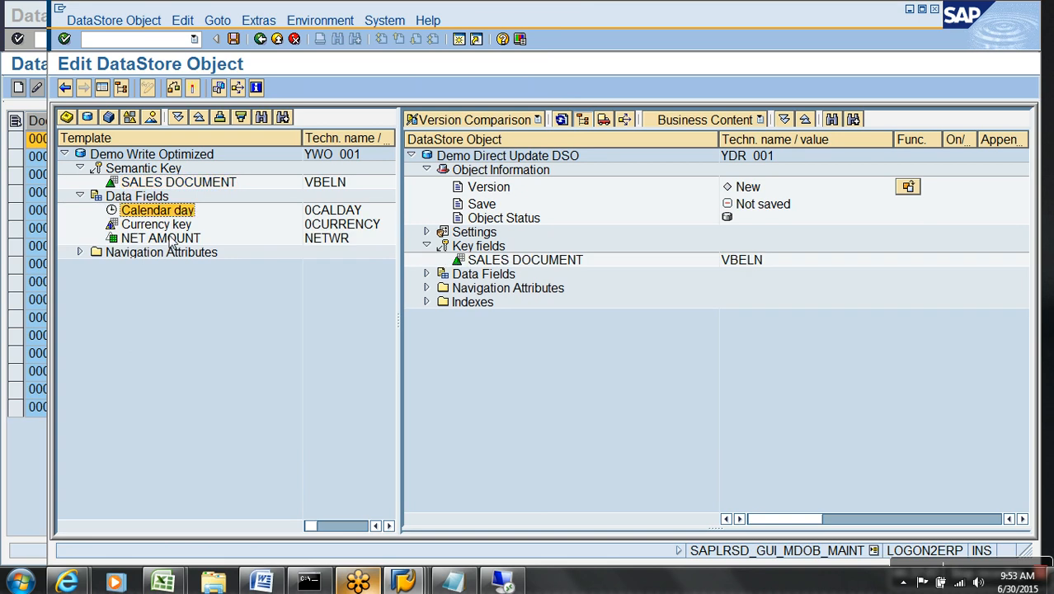
{"action": "left_click", "coordinate": [175, 238], "text": "shift"}
{"action": "left_click_drag", "start_coordinate": [171, 213], "coordinate": [485, 274]}
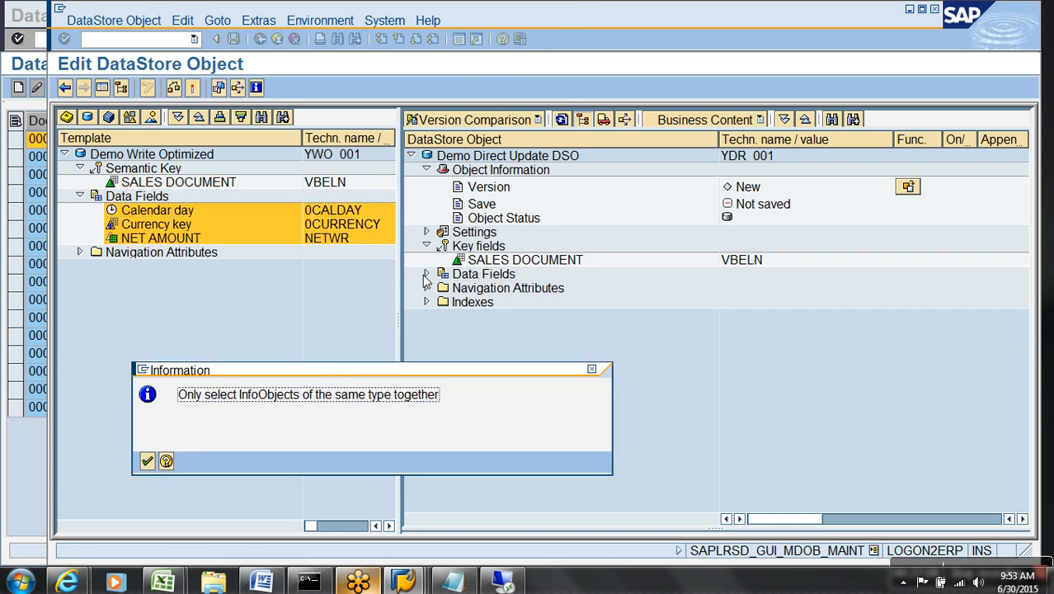
{"action": "left_click", "coordinate": [147, 460]}
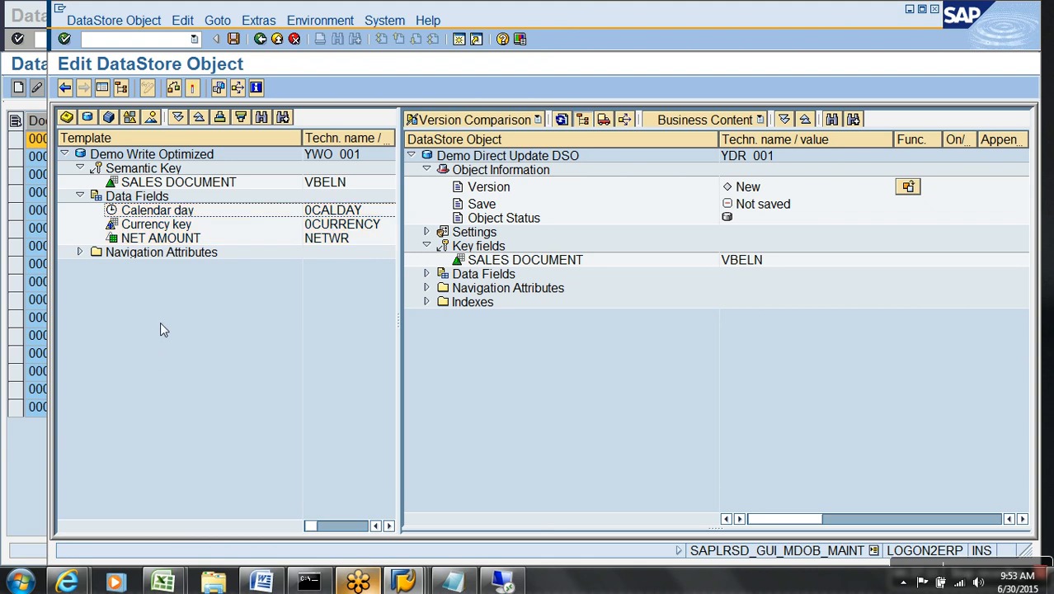
{"action": "left_click_drag", "start_coordinate": [165, 238], "coordinate": [479, 275]}
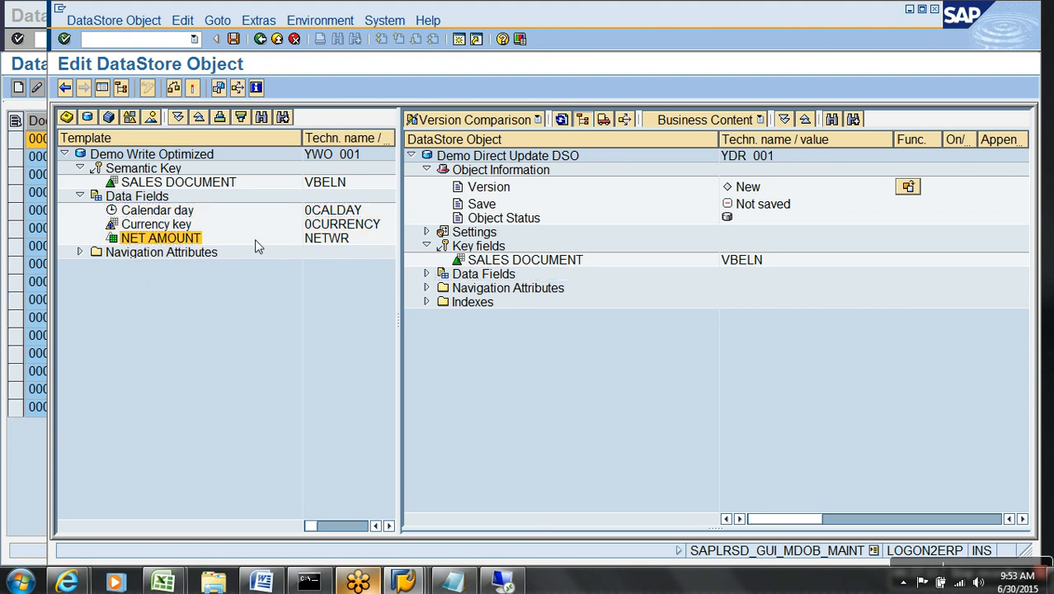
{"action": "left_click_drag", "start_coordinate": [194, 213], "coordinate": [466, 285]}
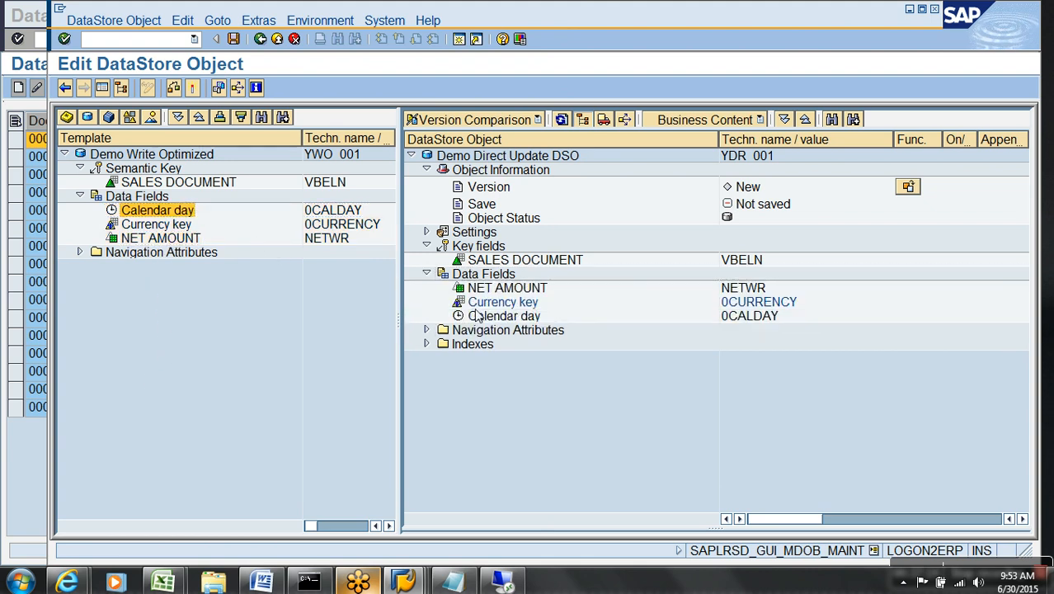
Set the DataStore object type to Direct Update and activate YDR_001.
{"action": "left_click", "coordinate": [426, 232]}
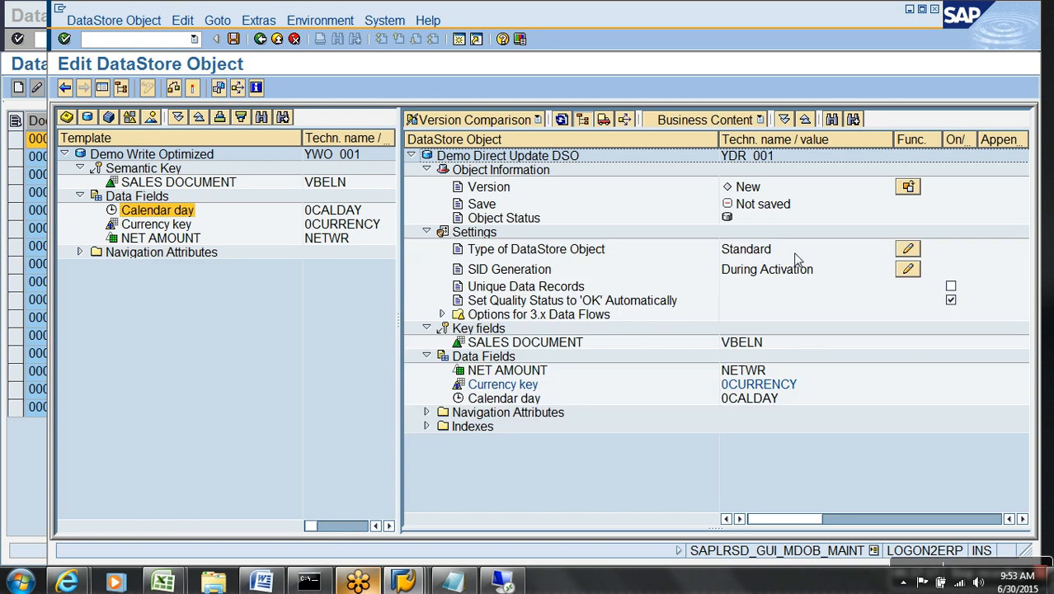
{"action": "left_click", "coordinate": [909, 247]}
{"action": "left_click", "coordinate": [121, 261]}
{"action": "left_click", "coordinate": [77, 326]}
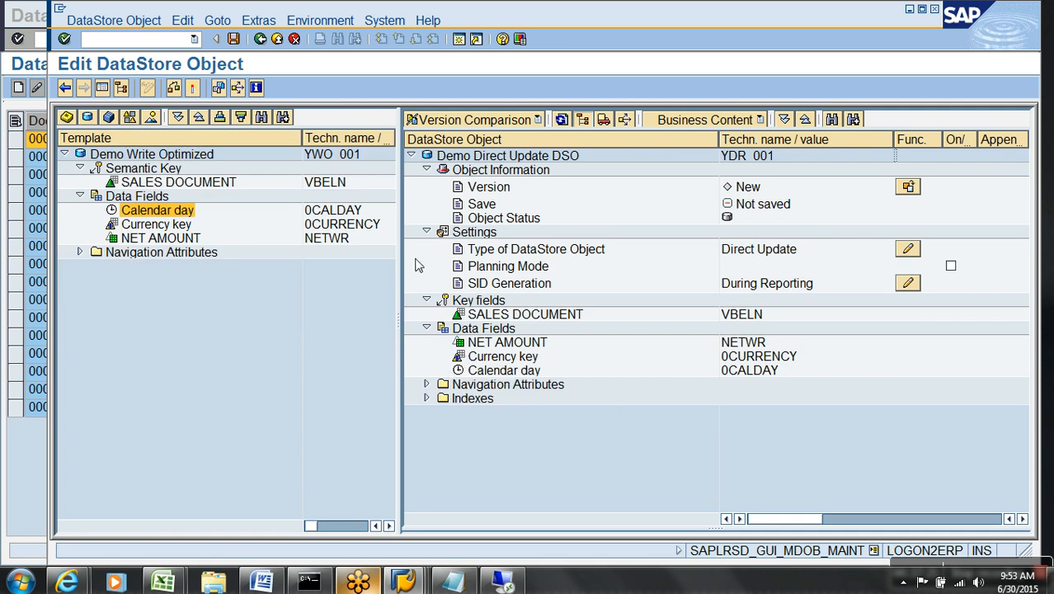
{"action": "left_click", "coordinate": [427, 232]}
{"action": "left_click", "coordinate": [427, 170]}
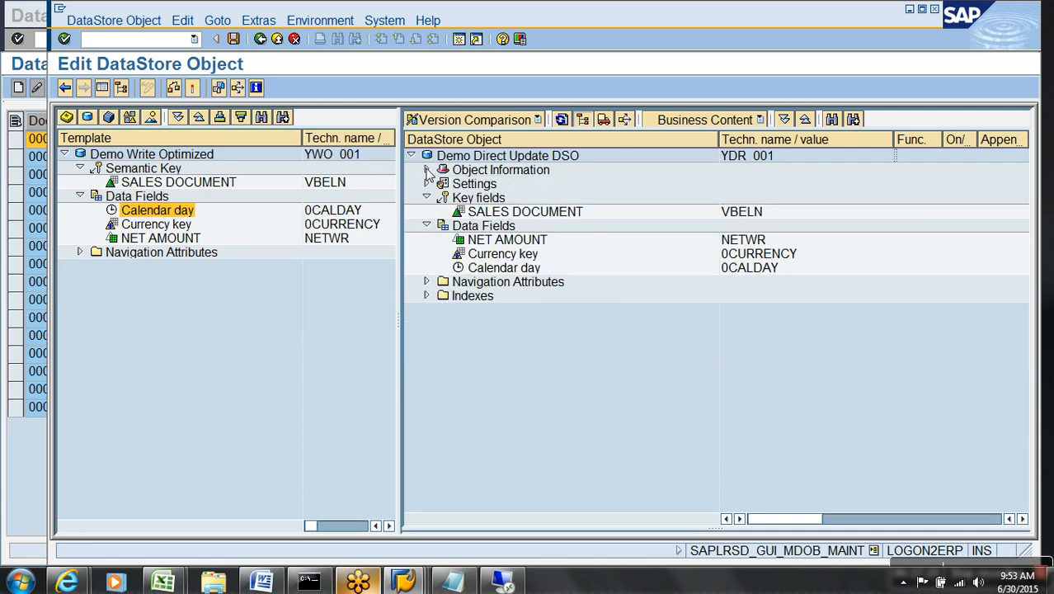
{"action": "left_click", "coordinate": [496, 212]}
{"action": "left_click", "coordinate": [498, 255]}
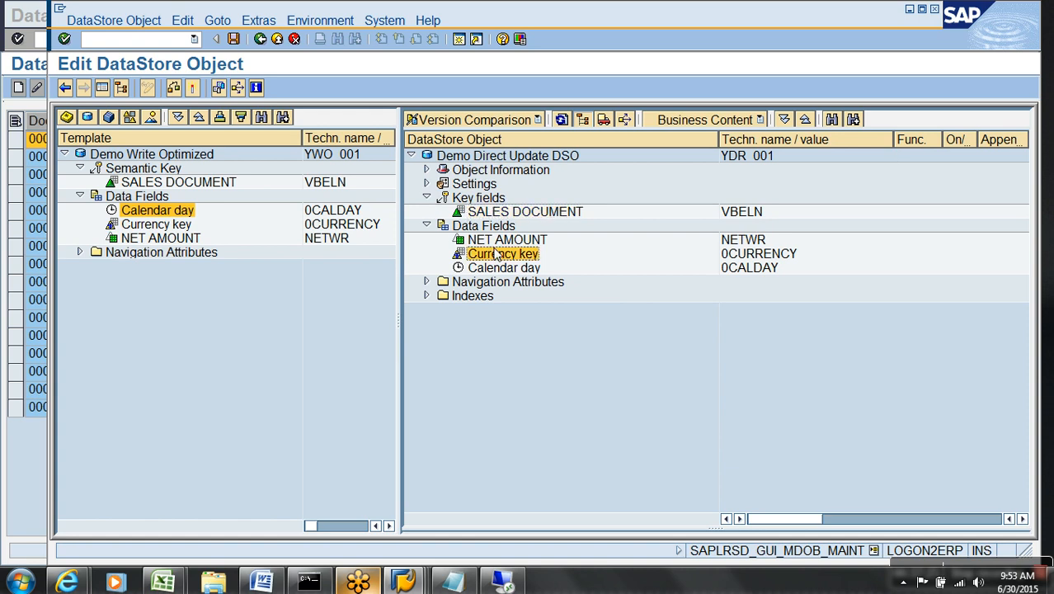
{"action": "left_click", "coordinate": [194, 89]}
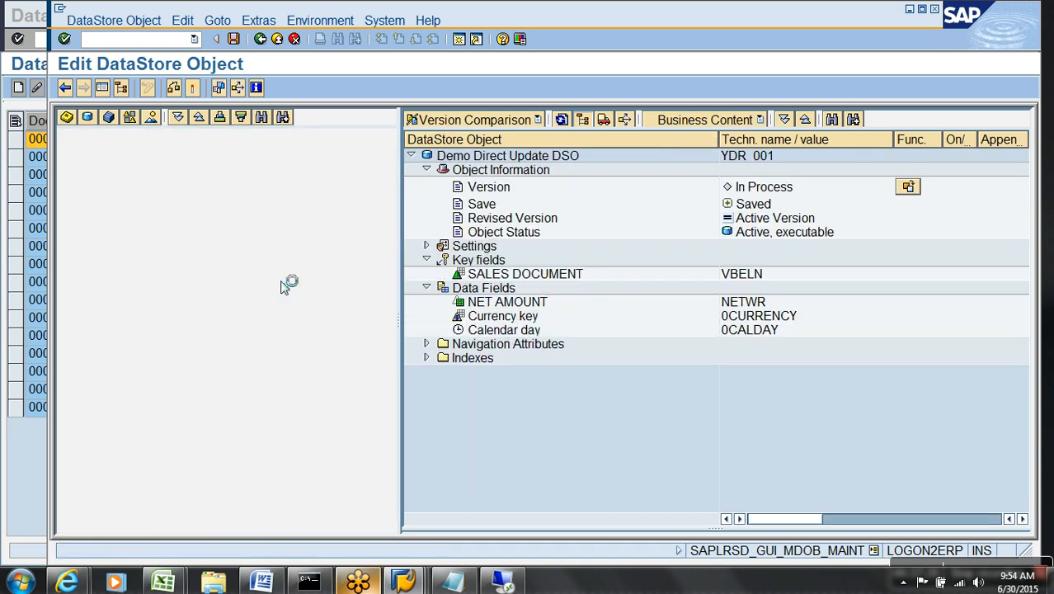
Open YDR_001's Dictionary/DB Status and browse the change log table, confirming it is empty.
{"action": "left_click", "coordinate": [259, 20]}
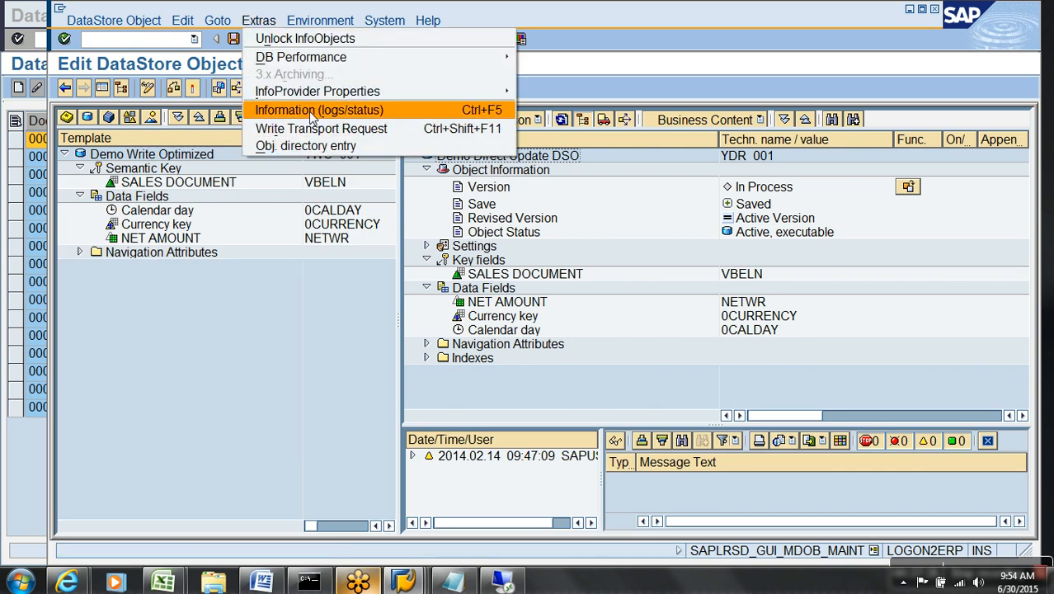
{"action": "left_click", "coordinate": [312, 112]}
{"action": "left_click", "coordinate": [522, 280]}
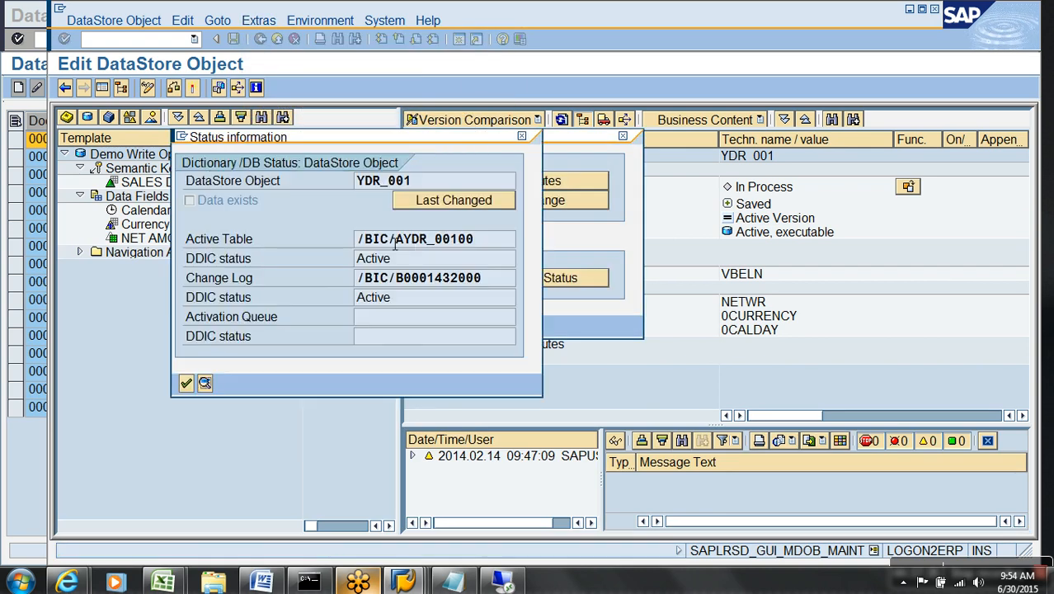
{"action": "left_click_drag", "start_coordinate": [505, 286], "coordinate": [315, 294]}
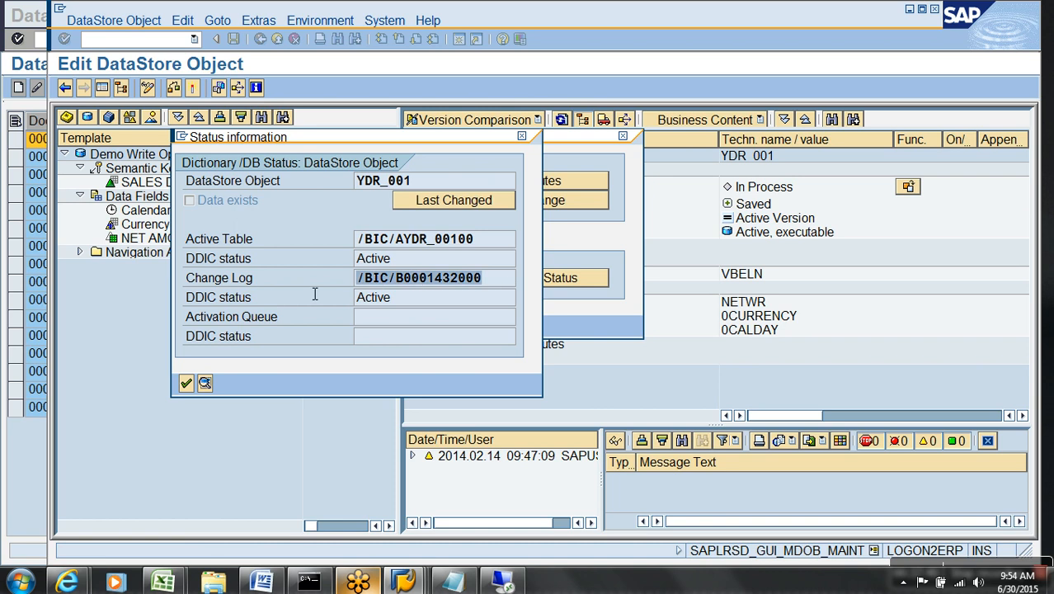
{"action": "double_click", "coordinate": [449, 285]}
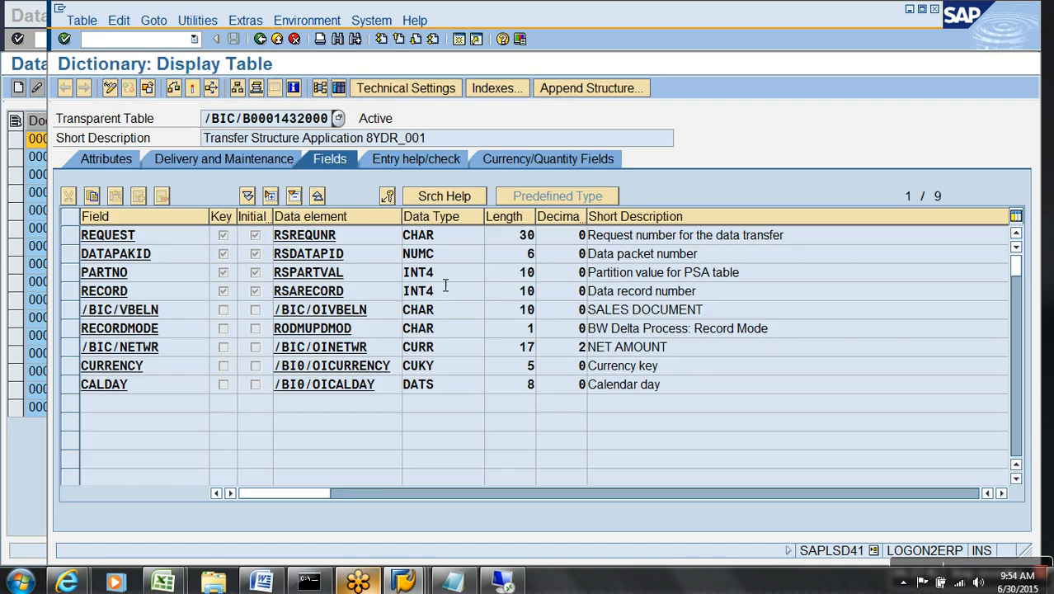
{"action": "left_click", "coordinate": [339, 88]}
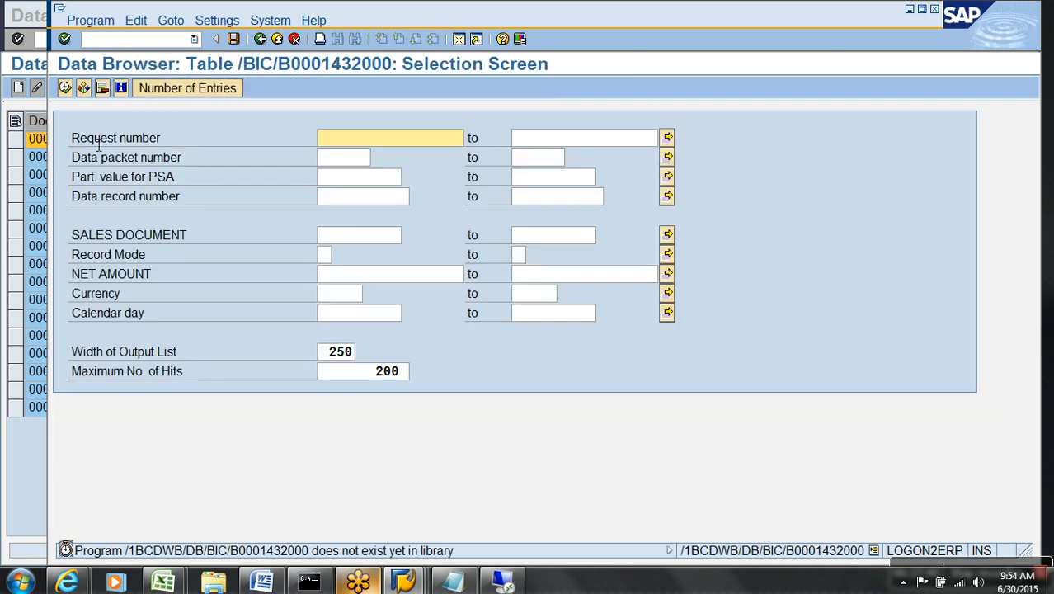
{"action": "left_click", "coordinate": [66, 89]}
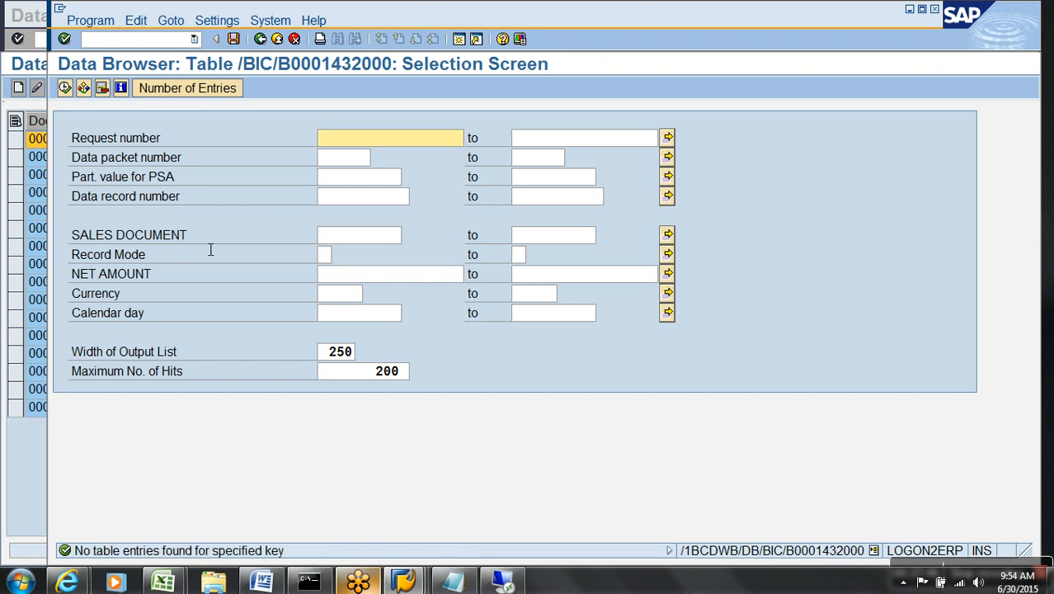
Back in the status view, check active table /BIC/AYDR_00100, then leave for Modeling.
{"action": "left_click", "coordinate": [260, 39]}
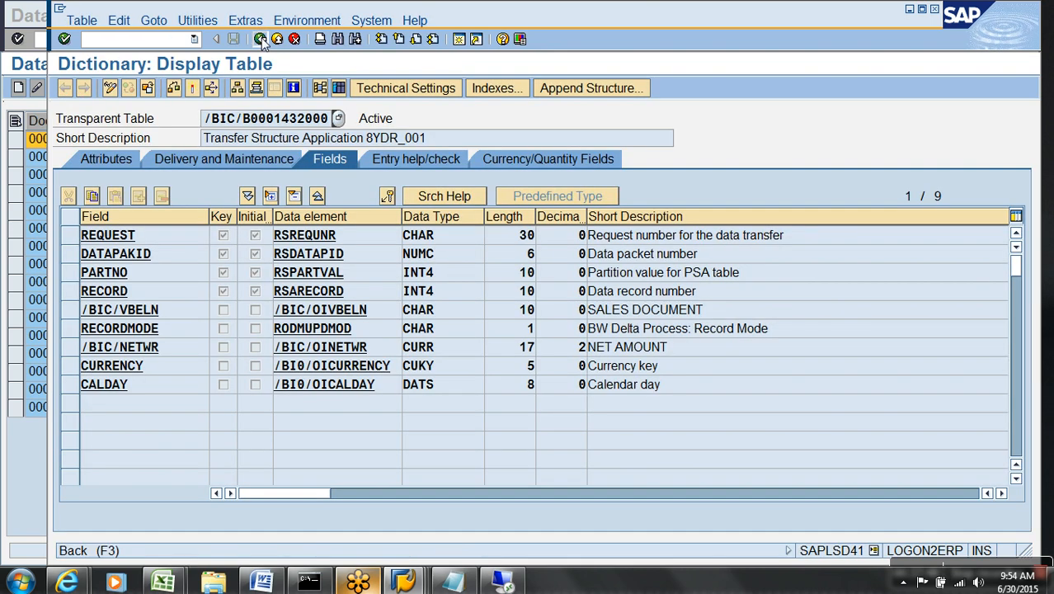
{"action": "left_click", "coordinate": [260, 39]}
{"action": "left_click_drag", "start_coordinate": [491, 239], "coordinate": [347, 236]}
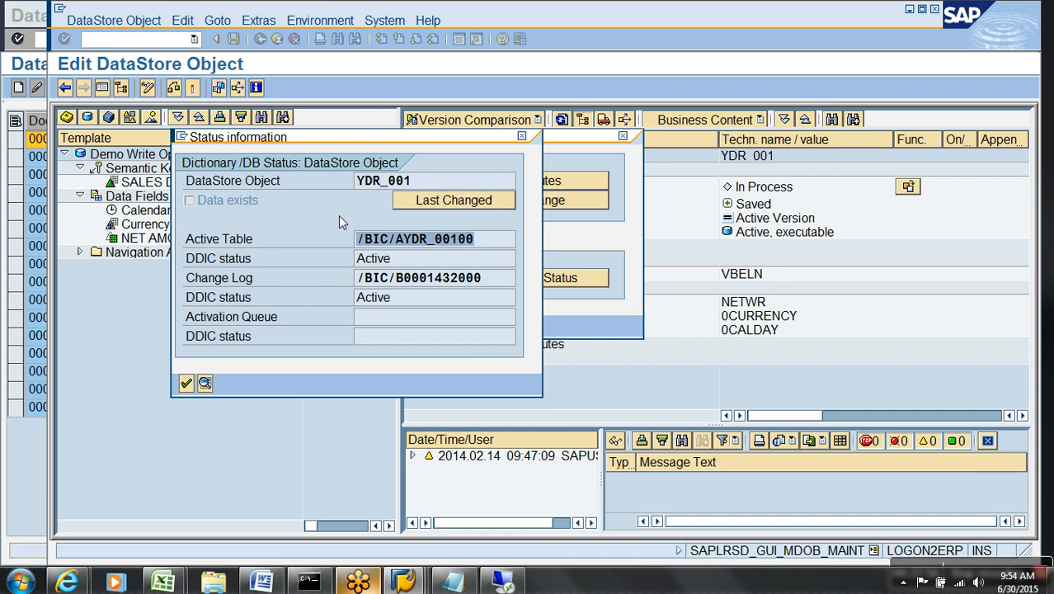
{"action": "left_click", "coordinate": [186, 383]}
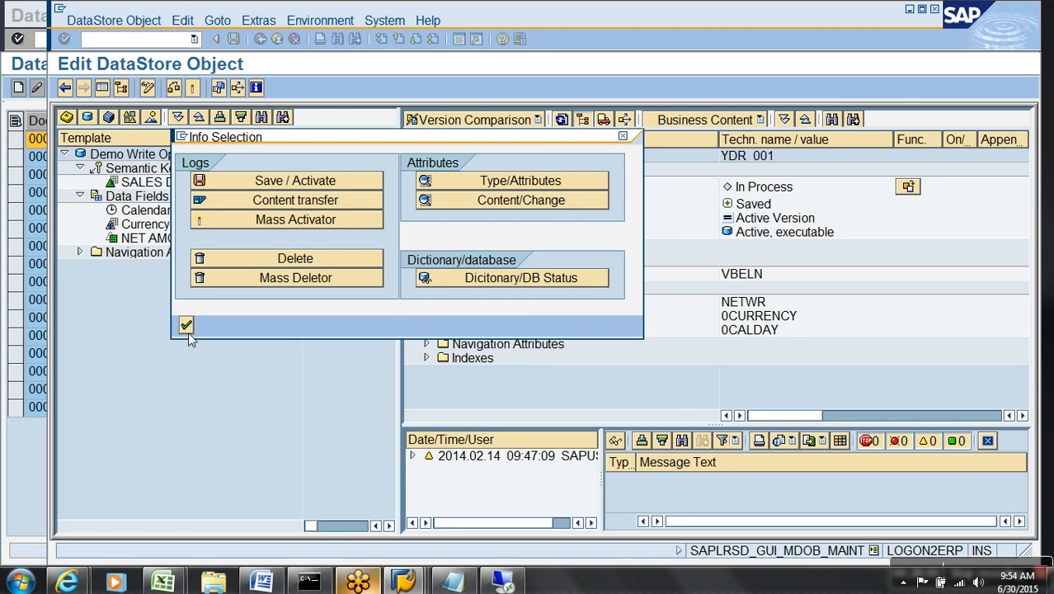
{"action": "left_click", "coordinate": [277, 39]}
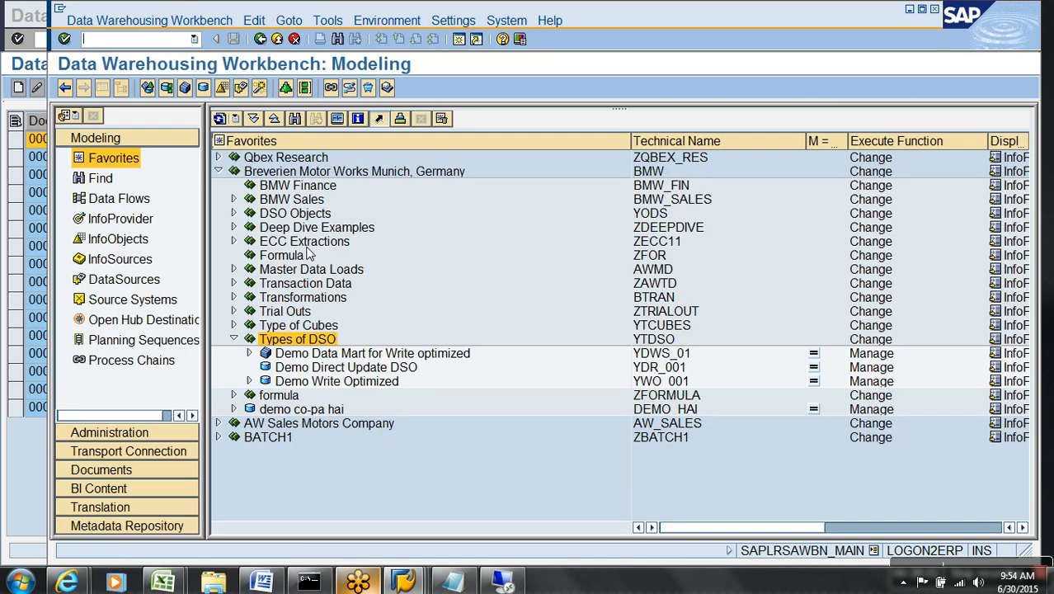
Start a new transformation into the Demo Data Mart for Write optimized cube.
{"action": "right_click", "coordinate": [371, 372]}
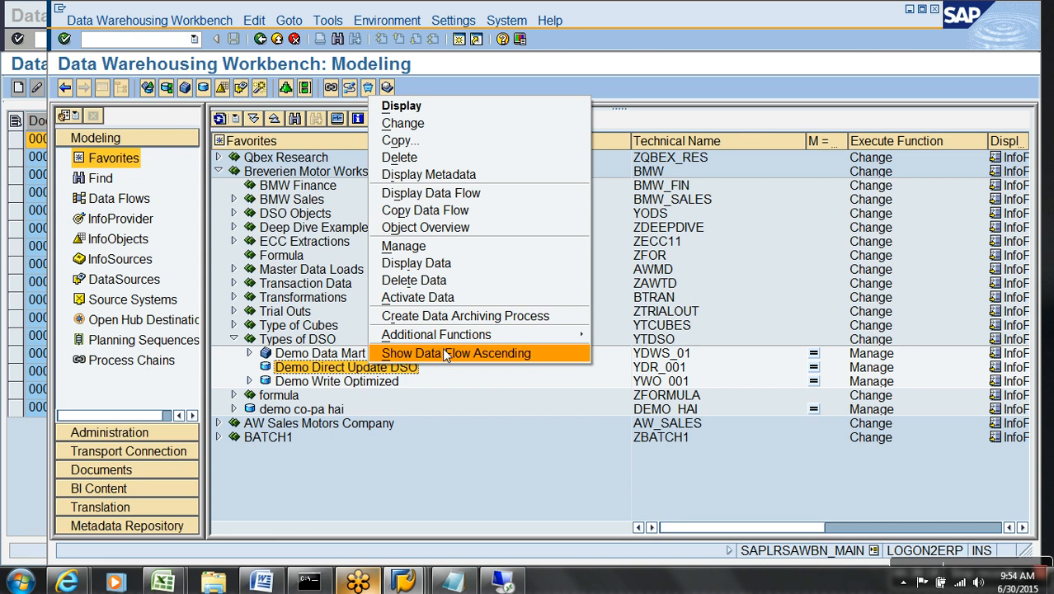
{"action": "left_click", "coordinate": [438, 431]}
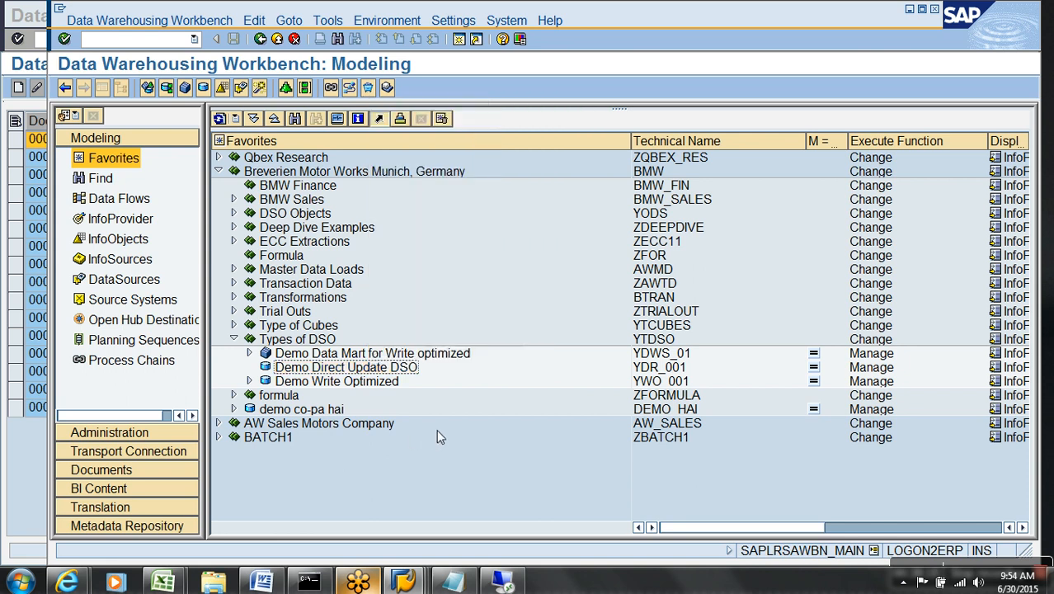
{"action": "left_click", "coordinate": [694, 370]}
{"action": "right_click", "coordinate": [462, 354]}
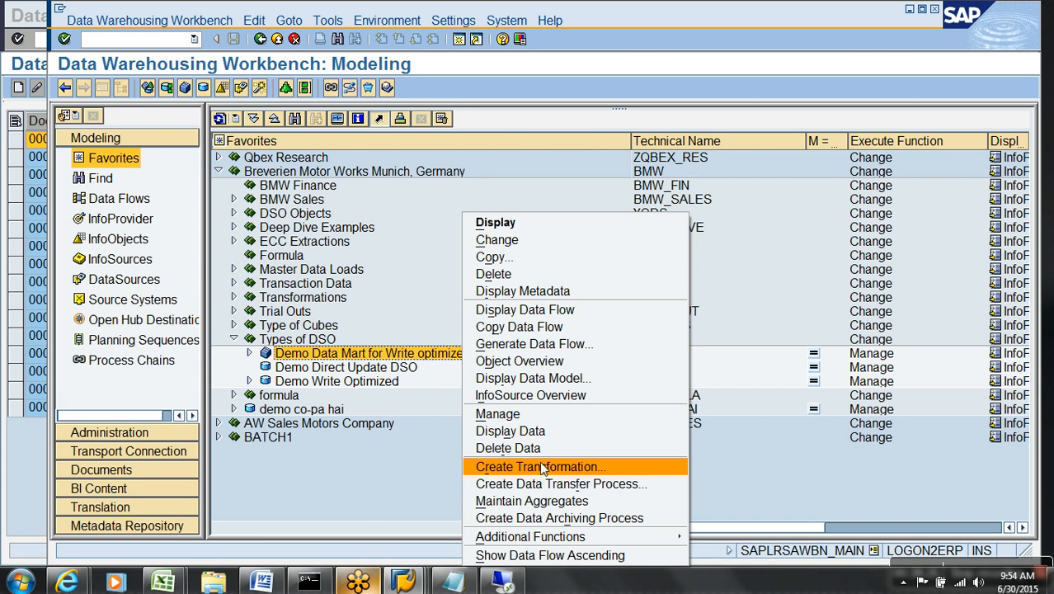
{"action": "left_click", "coordinate": [543, 468]}
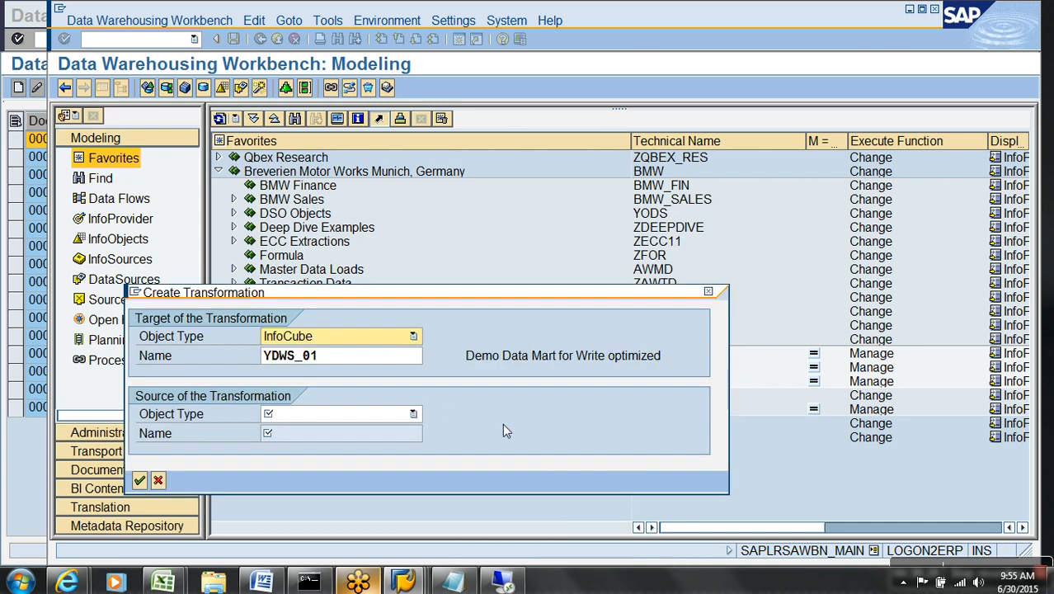
Set the source to DataStore Object YDR_001, then activate the transformation and return.
{"action": "left_click", "coordinate": [414, 411]}
{"action": "left_click", "coordinate": [337, 430]}
{"action": "left_click", "coordinate": [359, 414]}
{"action": "left_click", "coordinate": [312, 448]}
{"action": "left_click", "coordinate": [326, 442]}
{"action": "type", "text": "YDR_001"}
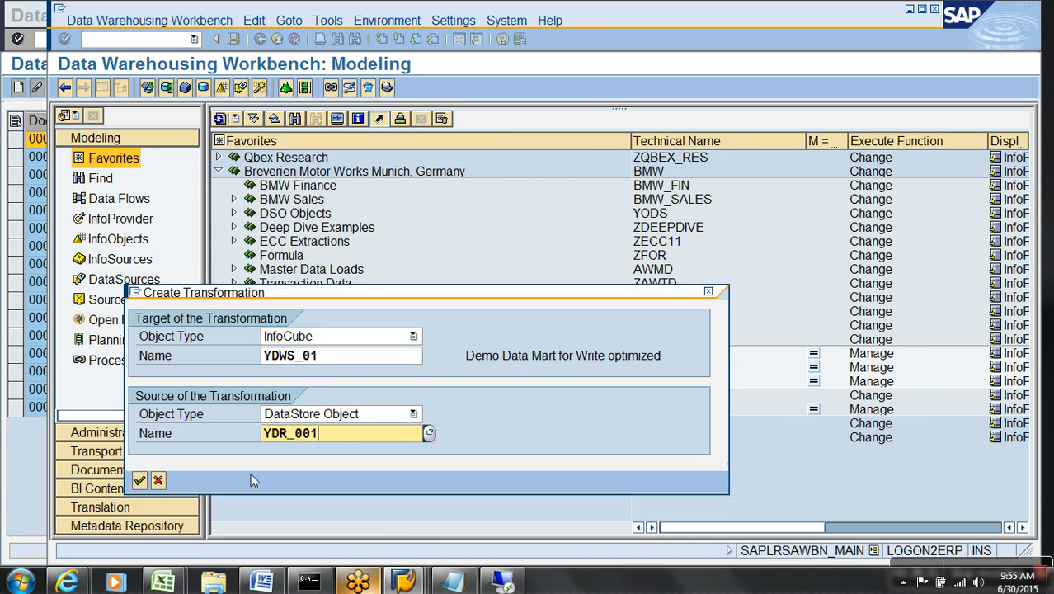
{"action": "left_click", "coordinate": [141, 481]}
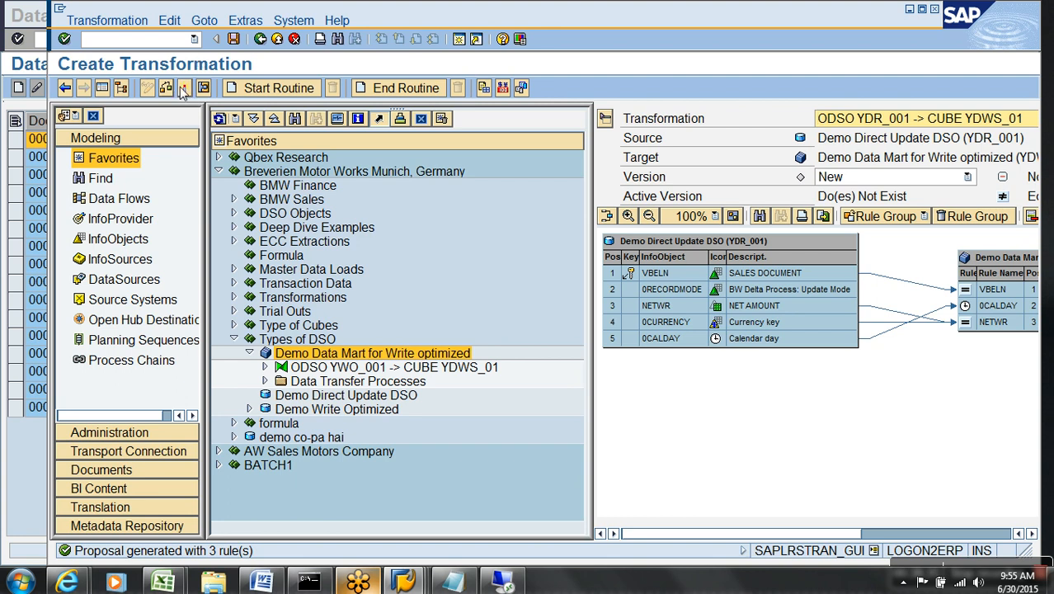
{"action": "left_click", "coordinate": [185, 88]}
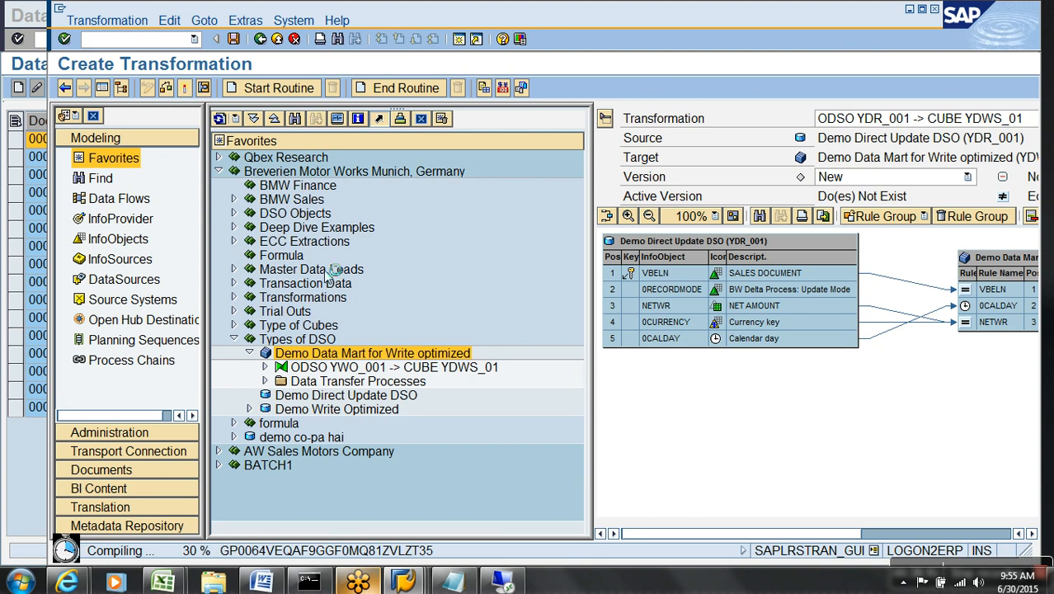
{"action": "left_click", "coordinate": [277, 40]}
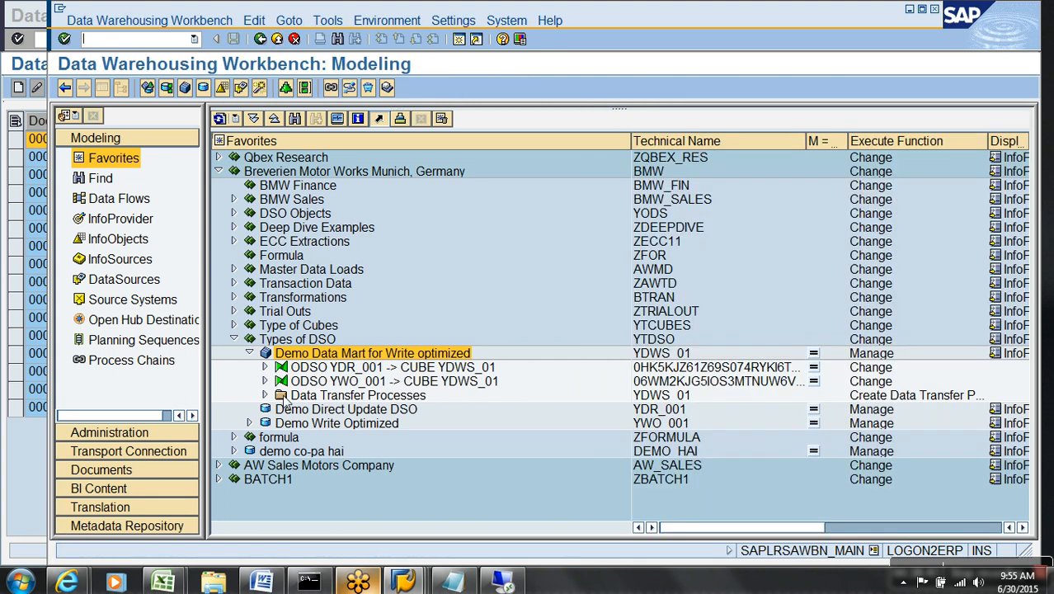
Create and activate a Full-extraction DTP from Demo Direct Update DSO YDR_001 to YDWS_01.
{"action": "left_click", "coordinate": [326, 385]}
{"action": "right_click", "coordinate": [328, 397]}
{"action": "right_click", "coordinate": [334, 396]}
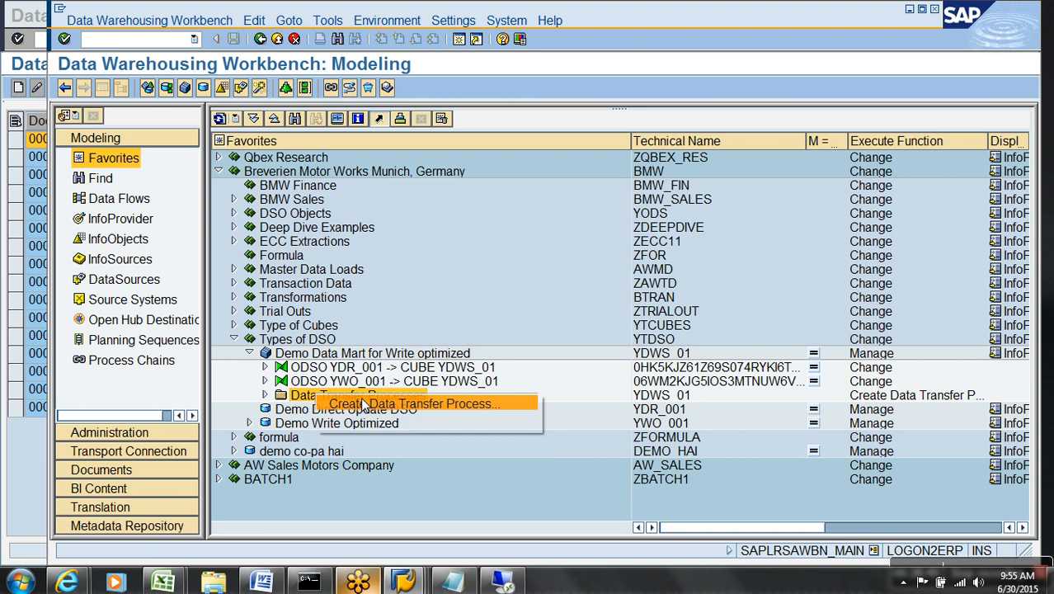
{"action": "left_click", "coordinate": [361, 397]}
{"action": "left_click", "coordinate": [509, 472]}
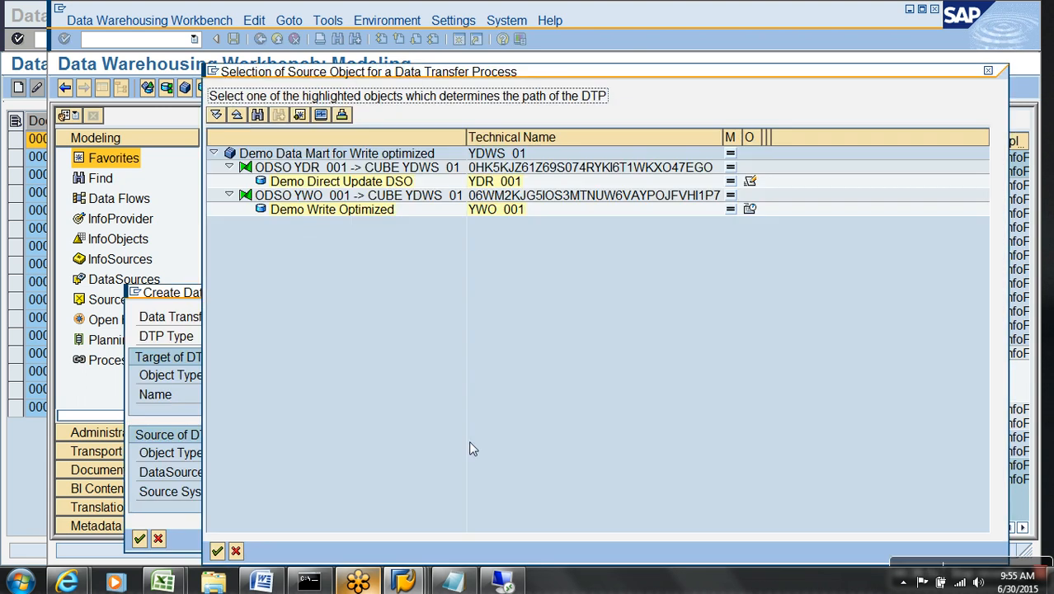
{"action": "double_click", "coordinate": [339, 183]}
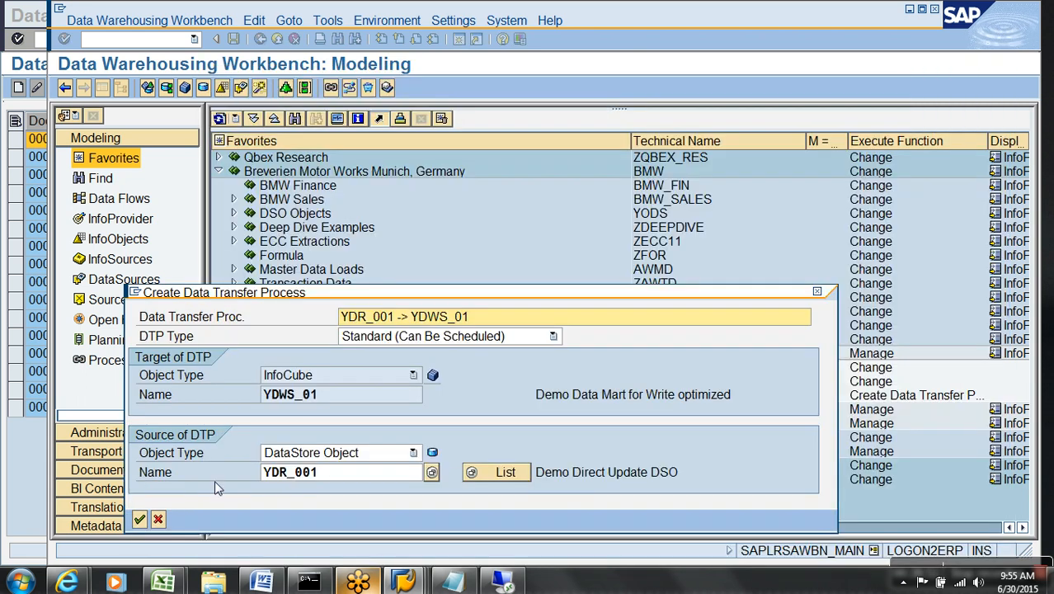
{"action": "left_click", "coordinate": [141, 520]}
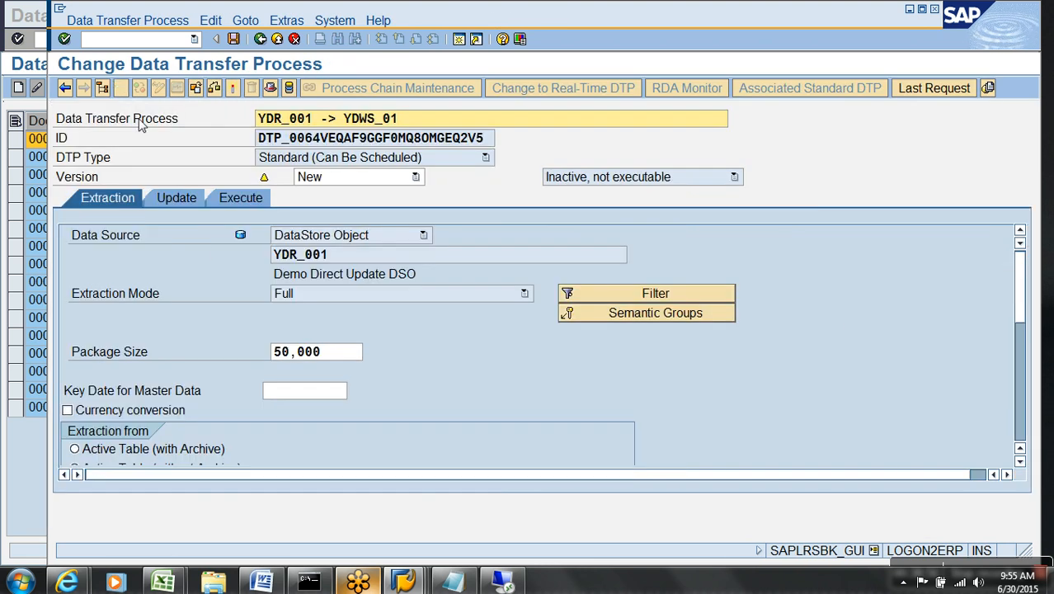
{"action": "left_click", "coordinate": [307, 294]}
{"action": "left_click", "coordinate": [313, 306]}
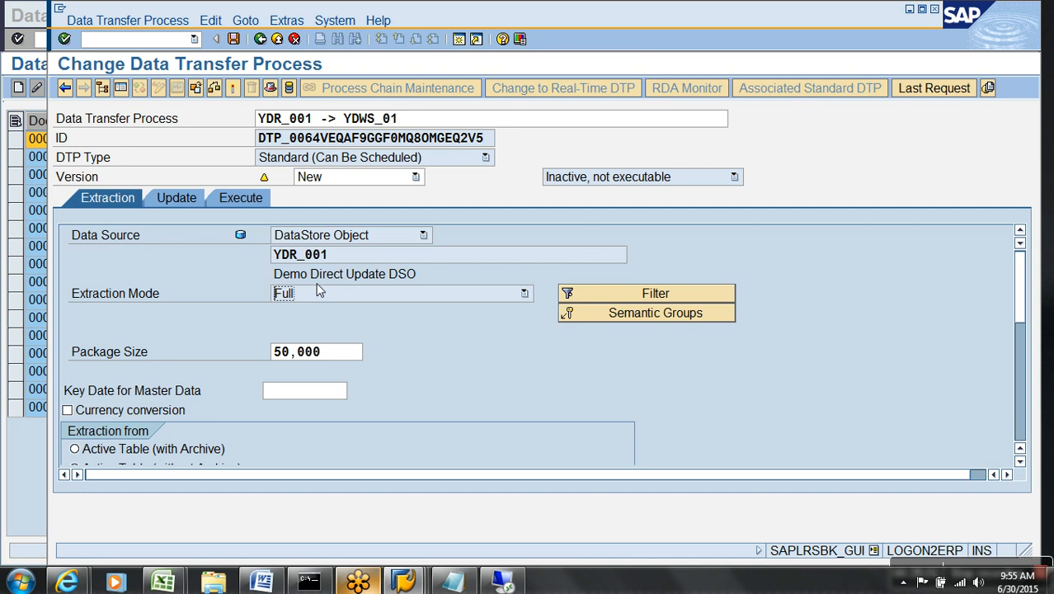
{"action": "left_click", "coordinate": [233, 91]}
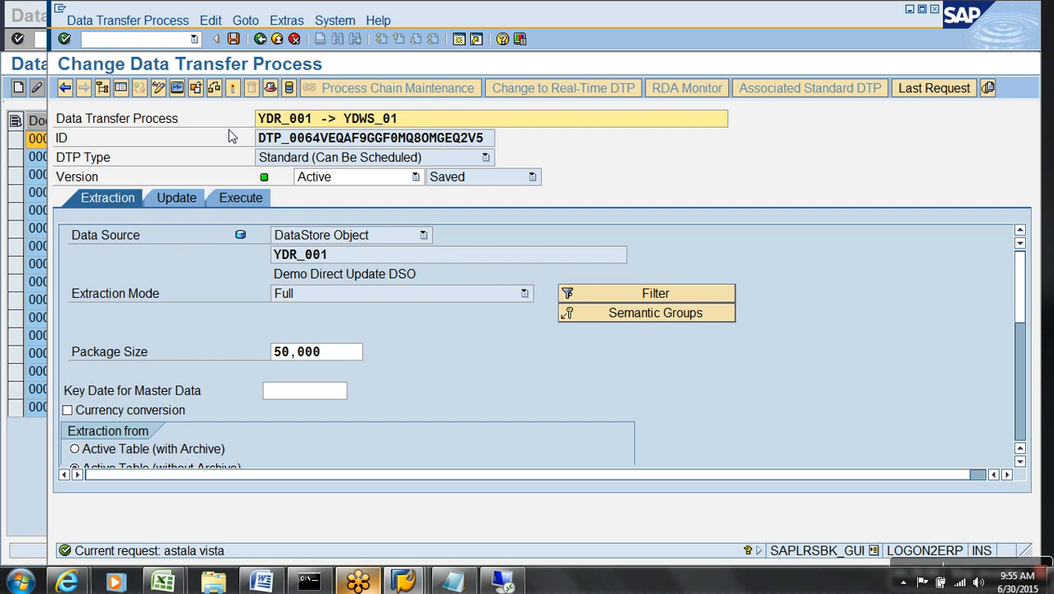
{"action": "left_click", "coordinate": [453, 582]}
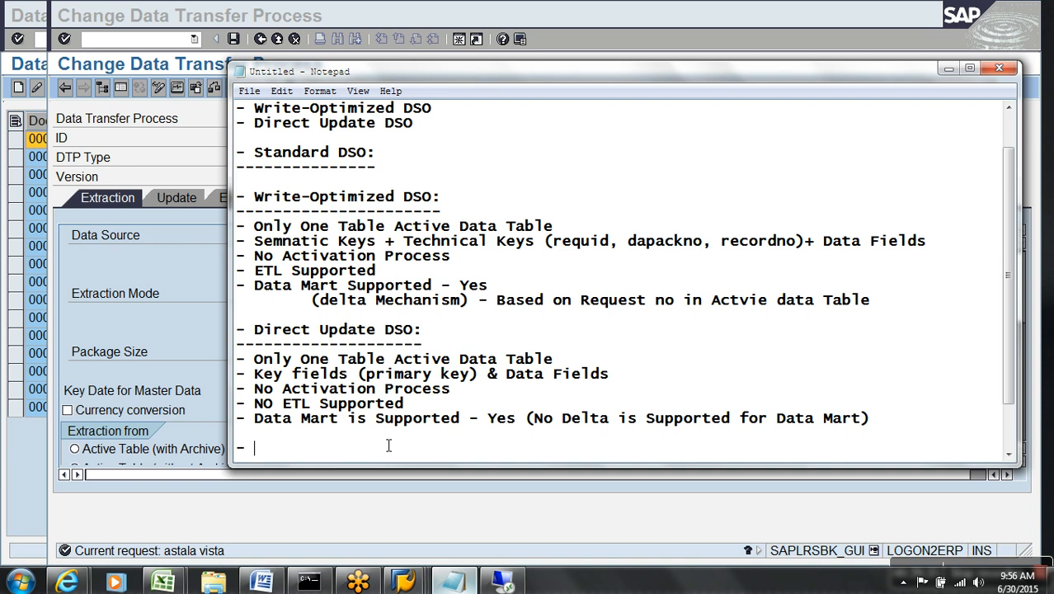
Bring the YDR_001 -> YDWS_01 Change Data Transfer Process screen back to the front.
{"action": "left_click", "coordinate": [124, 18]}
{"action": "left_click", "coordinate": [132, 45]}
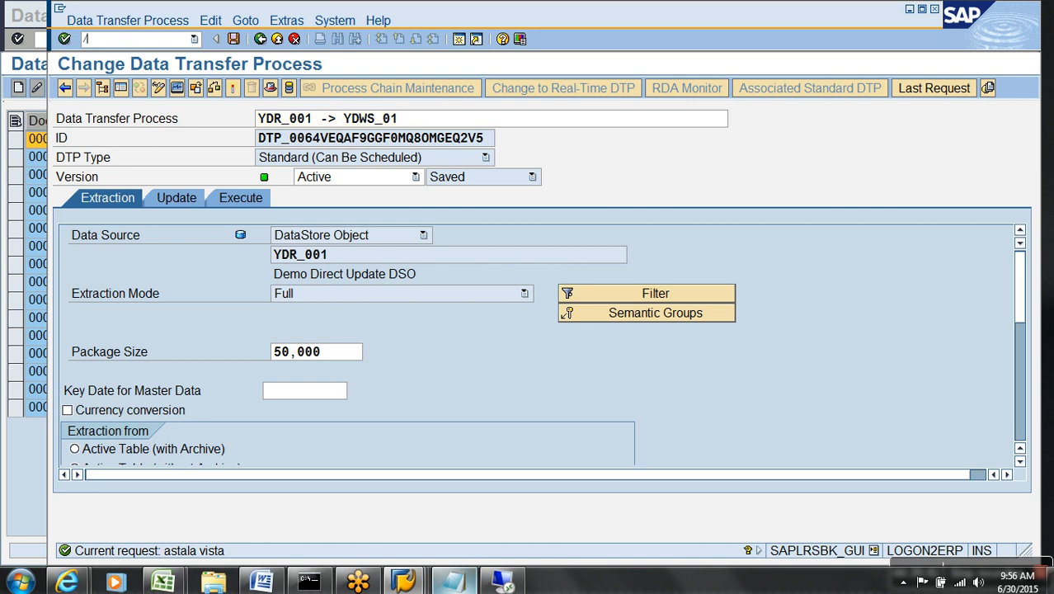
In SE38, create ZTEST_INSERT as an executable program and save it as a local object.
{"action": "type", "text": "/nse38"}
{"action": "key", "text": "Return"}
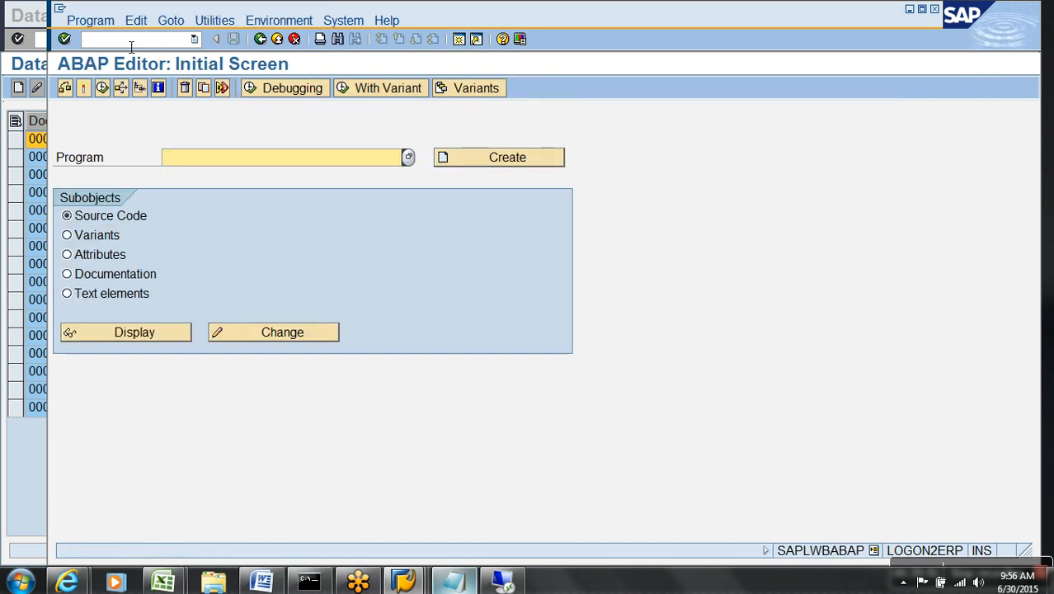
{"action": "type", "text": "ztest_insert"}
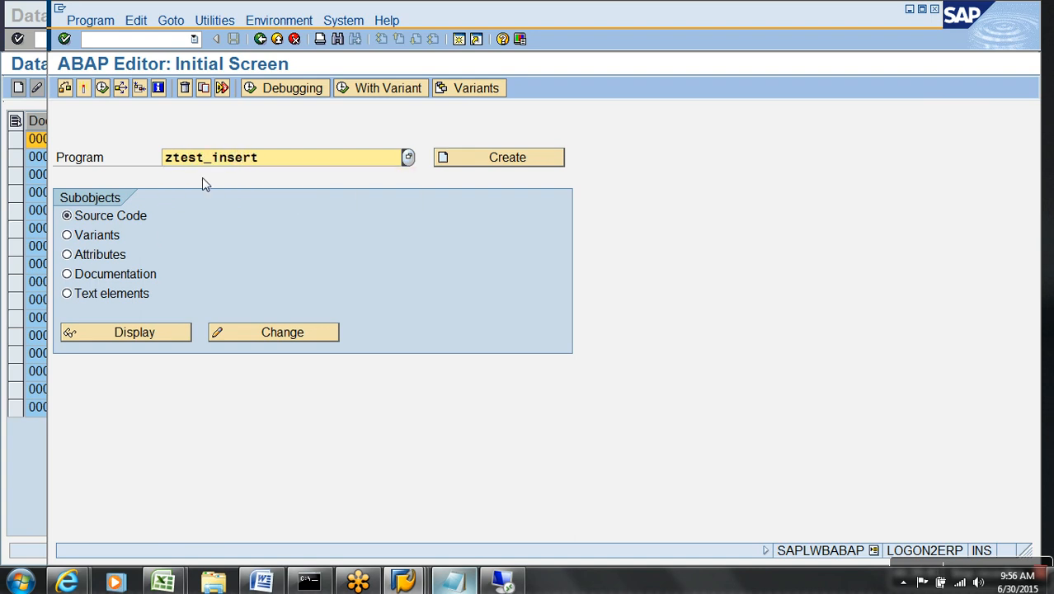
{"action": "left_click", "coordinate": [526, 163]}
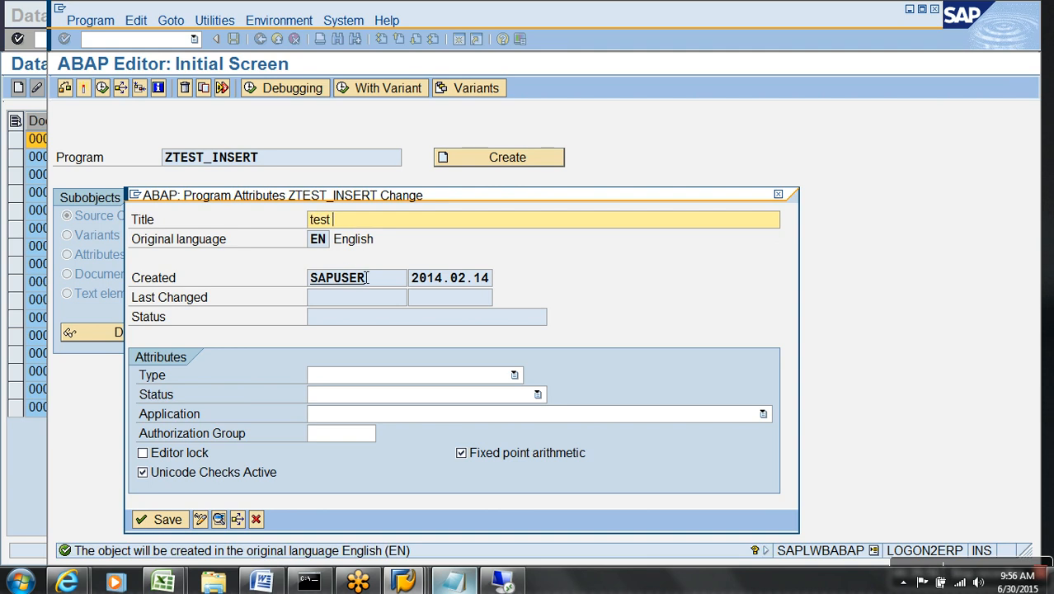
{"action": "left_click", "coordinate": [401, 373]}
{"action": "left_click", "coordinate": [368, 386]}
{"action": "key", "text": "ctrl+s"}
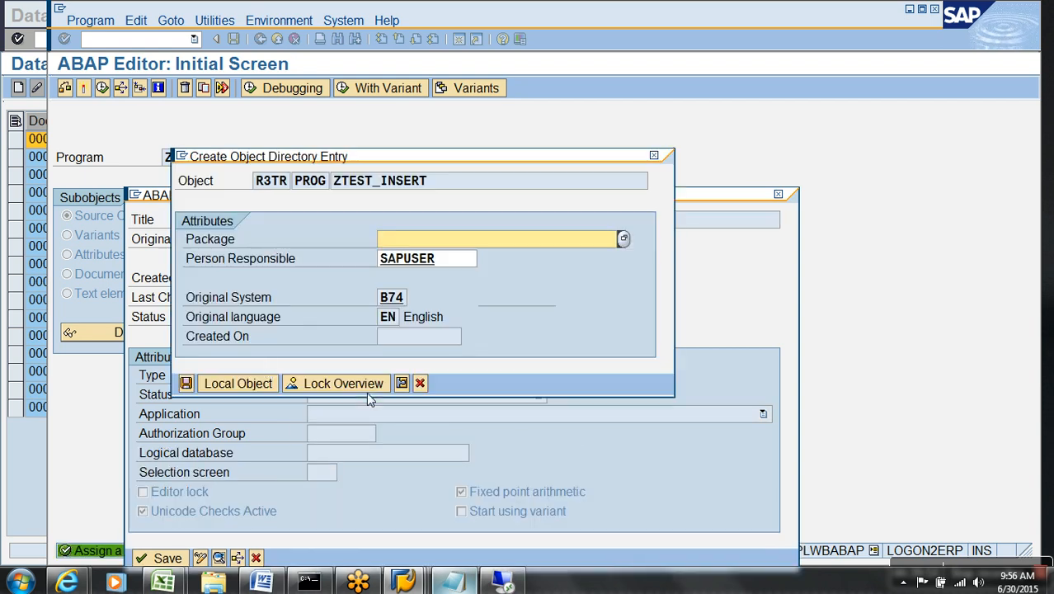
{"action": "left_click", "coordinate": [252, 381]}
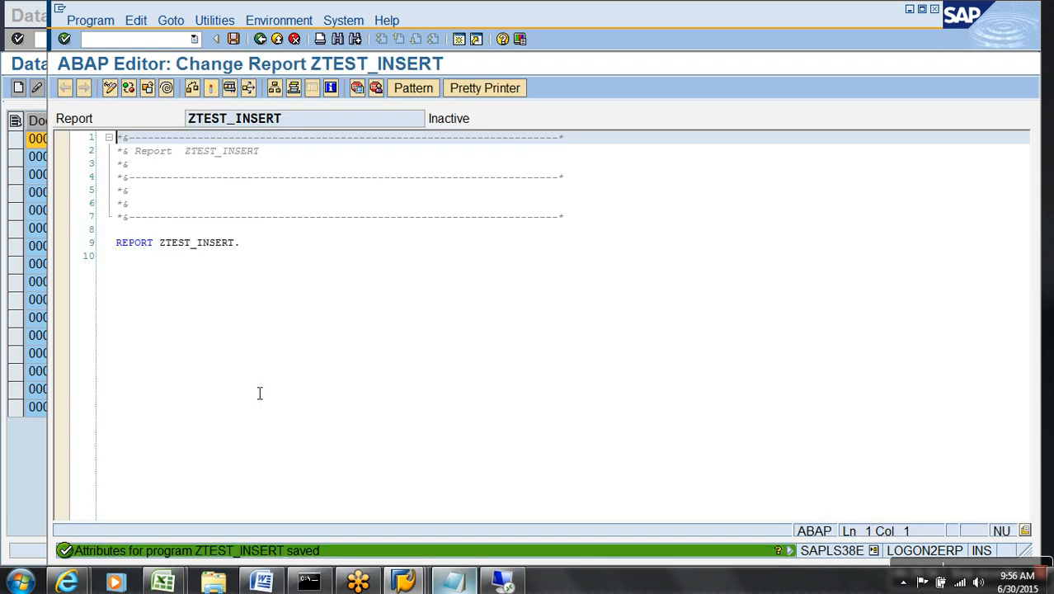
Start a PARAMETERS statement on a new line 11 at the end of the code.
{"action": "left_click", "coordinate": [208, 273]}
{"action": "key", "text": "Return"}
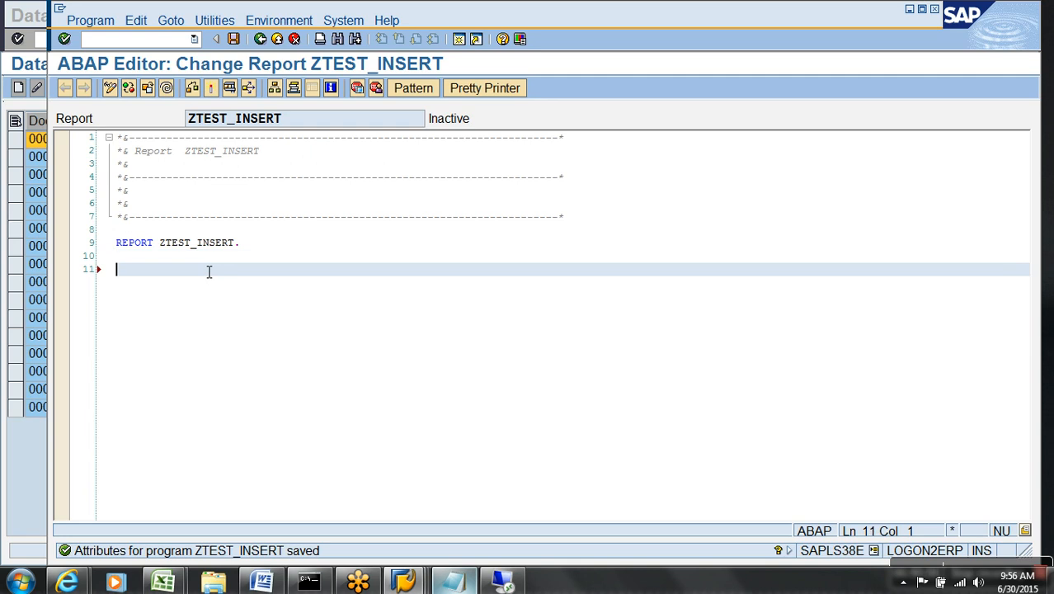
{"action": "type", "text": "para"}
{"action": "key", "text": "Tab"}
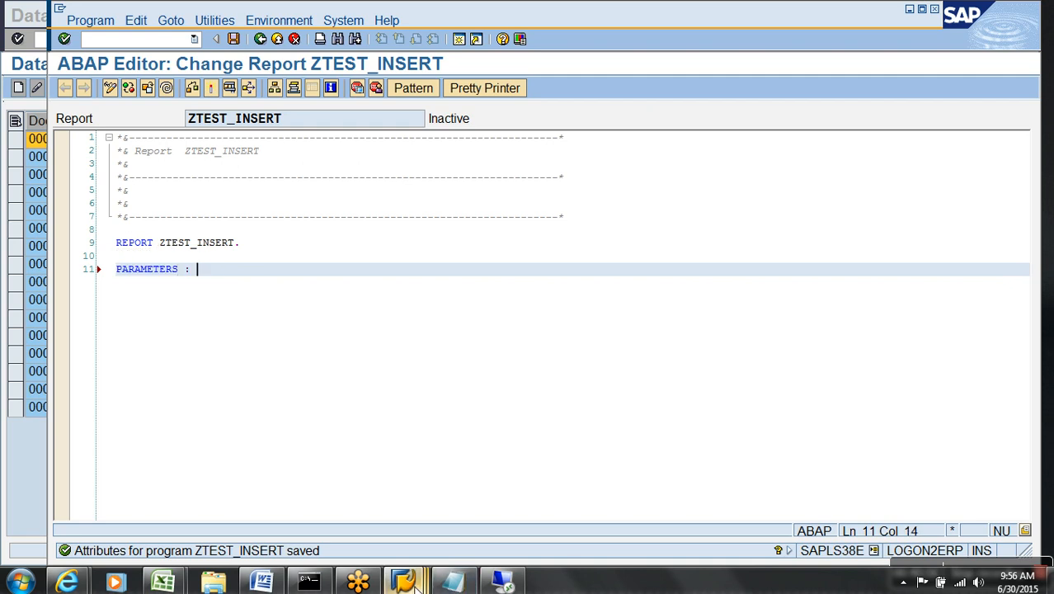
Switch to the Data Warehousing Workbench and refresh the Demo Write Optimized DSO subtree.
{"action": "mouse_move", "coordinate": [403, 583]}
{"action": "left_click", "coordinate": [451, 486]}
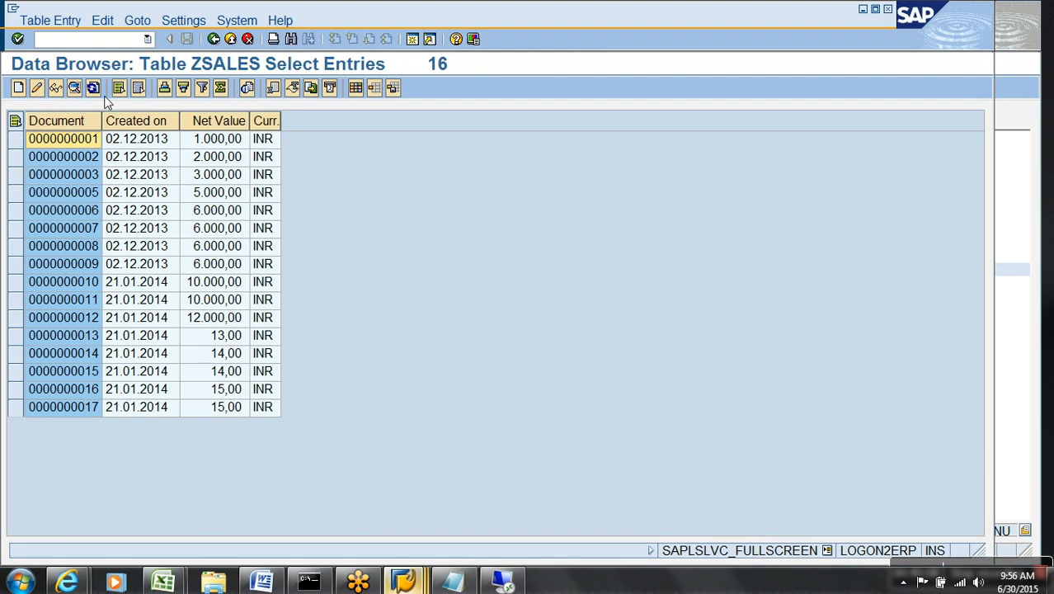
{"action": "left_click", "coordinate": [101, 42]}
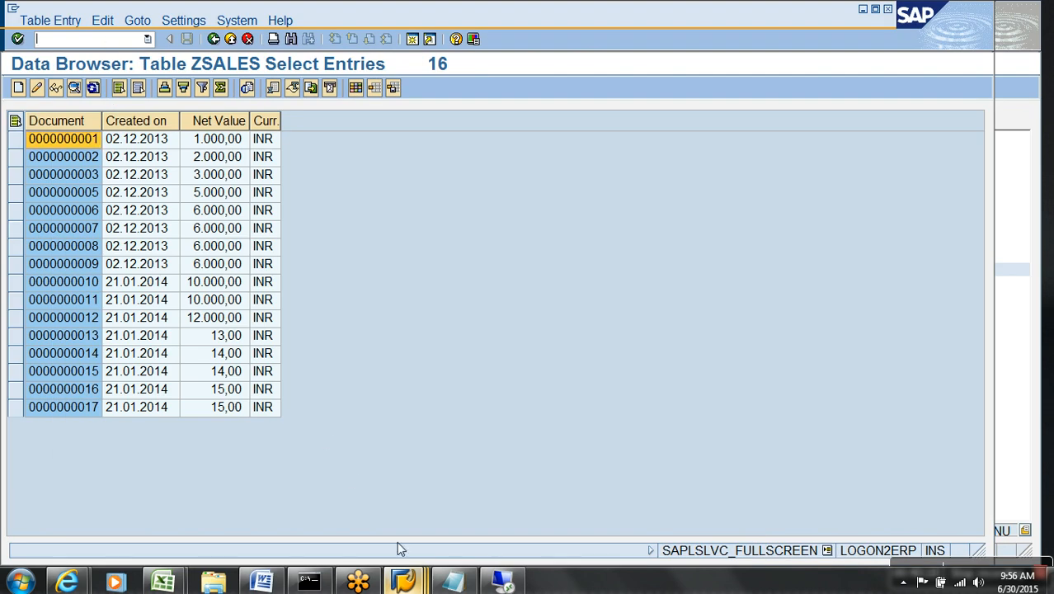
{"action": "mouse_move", "coordinate": [404, 582]}
{"action": "left_click", "coordinate": [648, 518]}
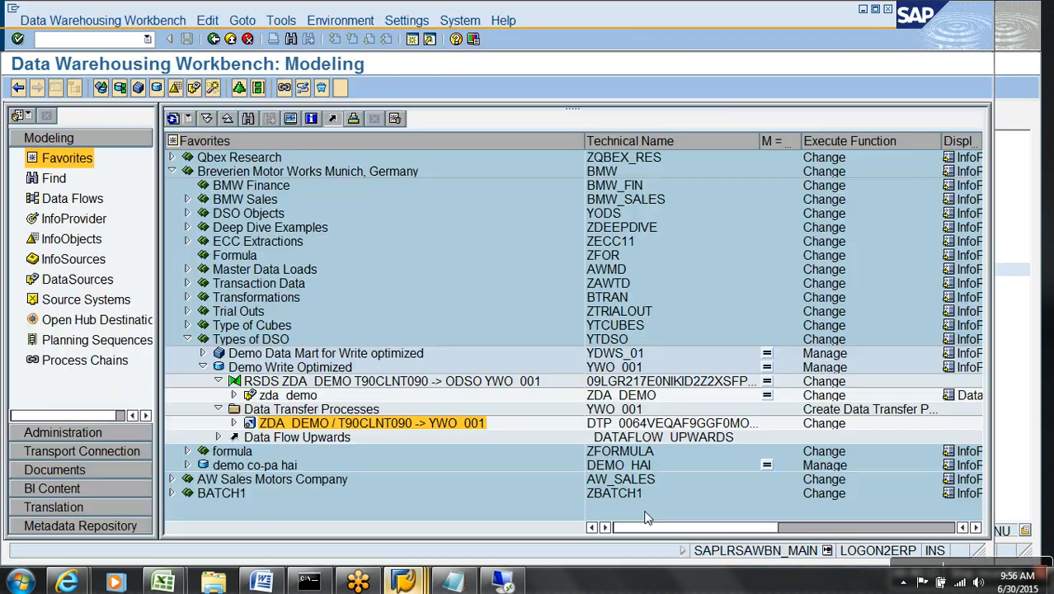
{"action": "left_click", "coordinate": [288, 368]}
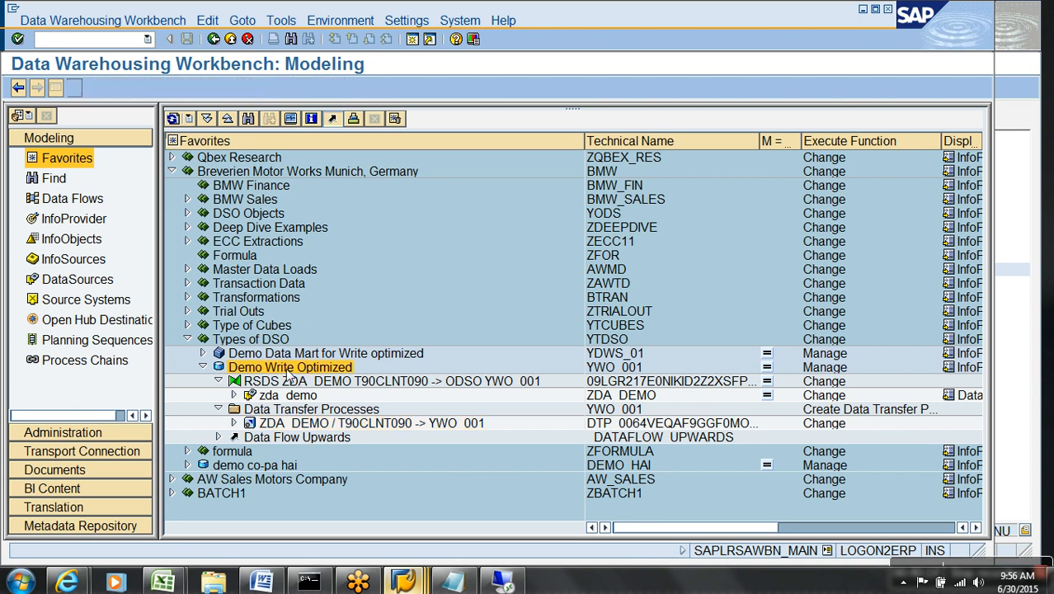
{"action": "right_click", "coordinate": [289, 370]}
{"action": "left_click", "coordinate": [173, 122]}
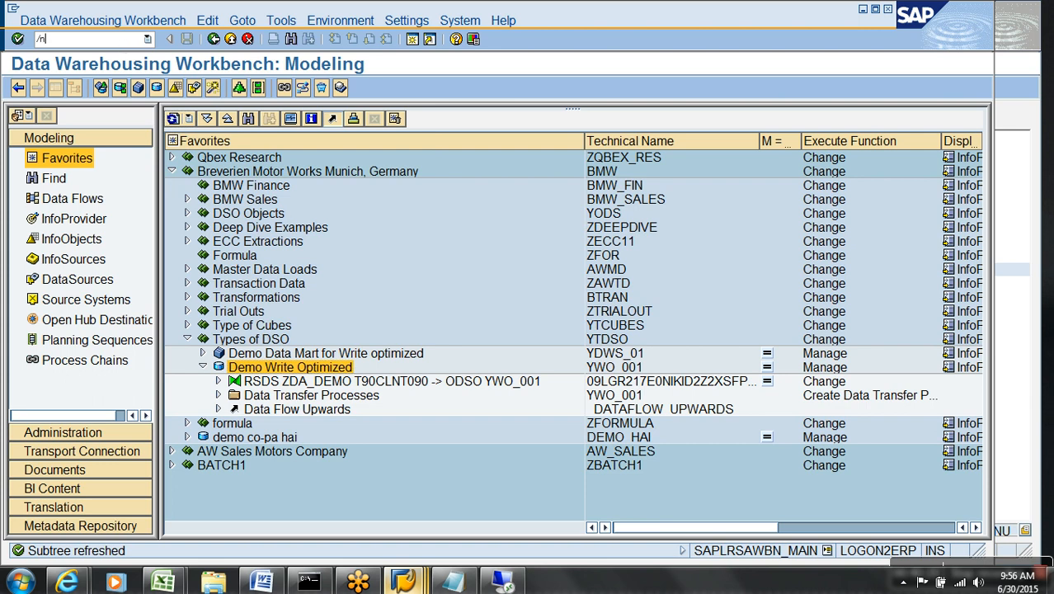
Reload RSA1, expand the Breverien Motor Works folder, and display the Demo Direct Update DSO.
{"action": "type", "text": "/nrsa"}
{"action": "key", "text": "Return"}
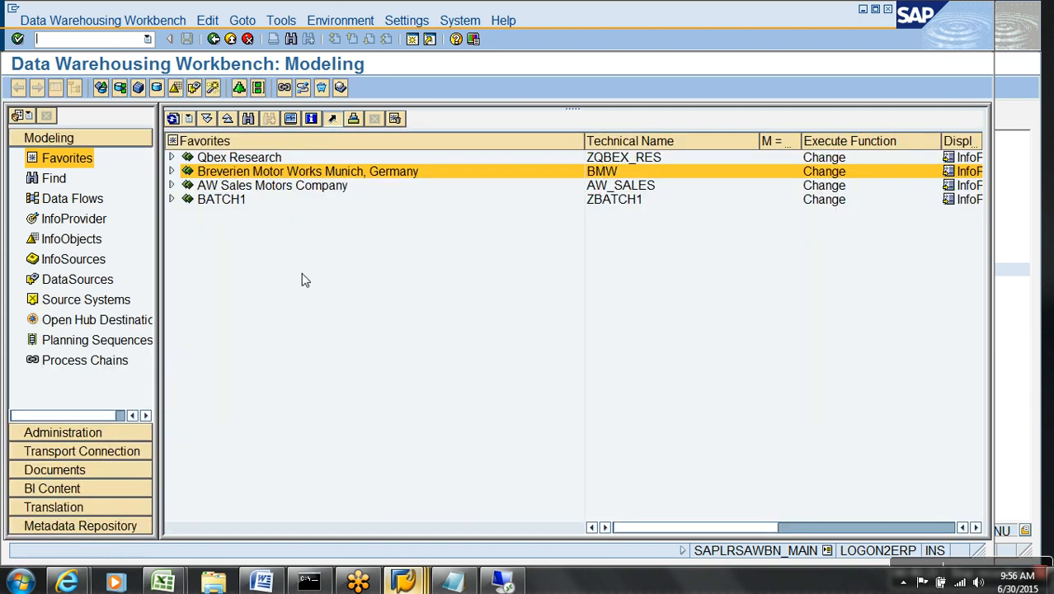
{"action": "left_click", "coordinate": [171, 172]}
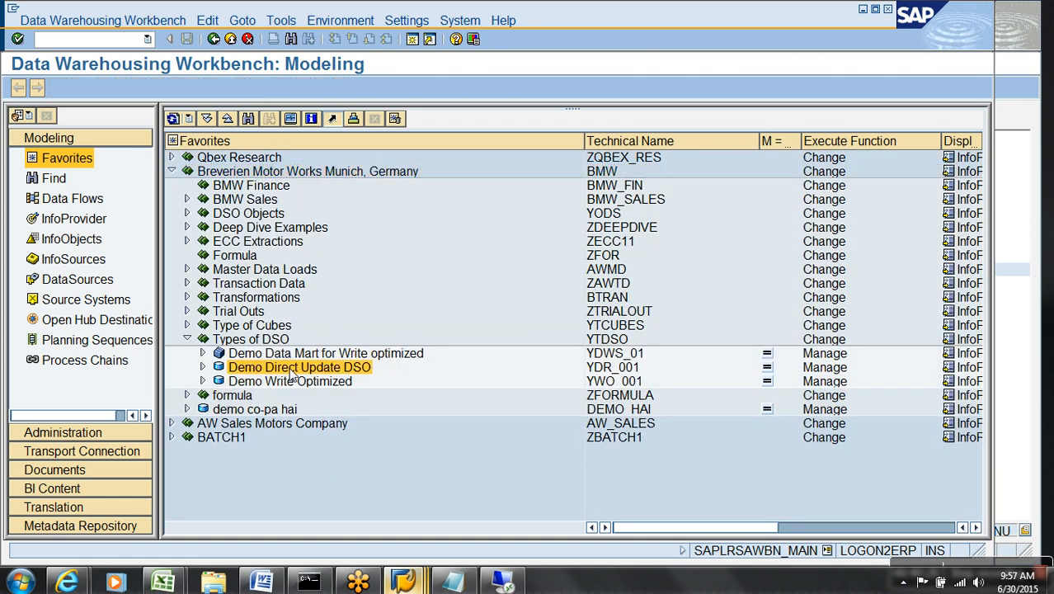
{"action": "right_click", "coordinate": [290, 368]}
{"action": "left_click", "coordinate": [342, 114]}
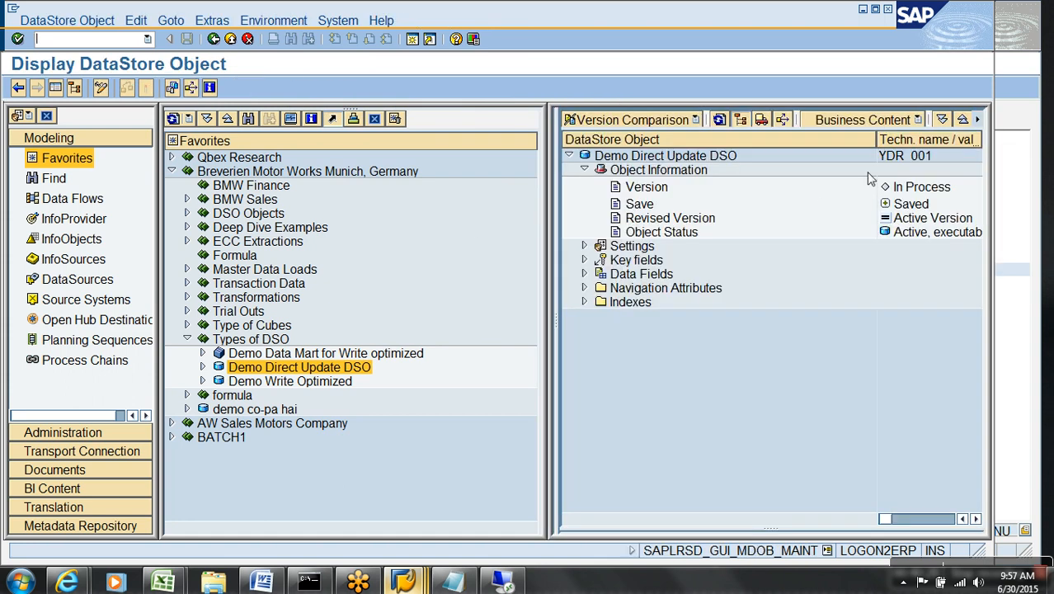
Show the DSO's Dictionary/DB status and open active table /BIC/AYDR_00100.
{"action": "left_click", "coordinate": [211, 21]}
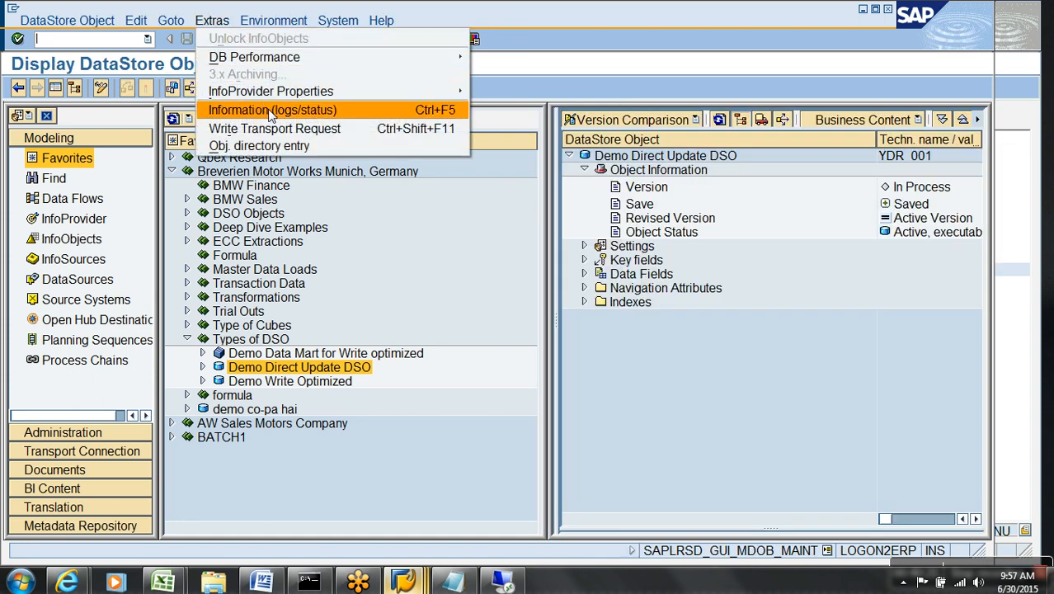
{"action": "left_click", "coordinate": [268, 109]}
{"action": "left_click", "coordinate": [431, 279]}
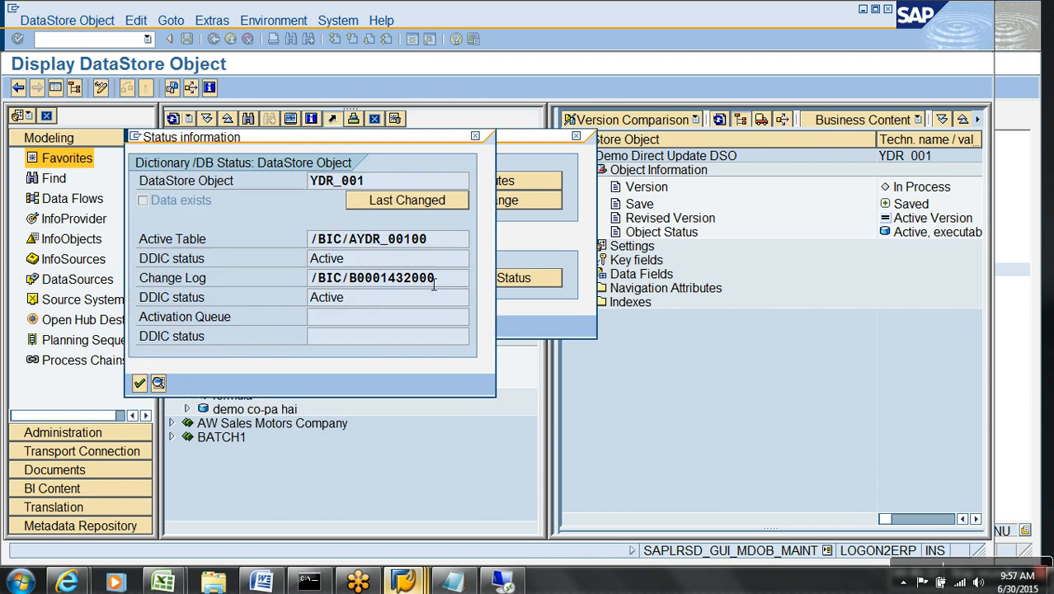
{"action": "double_click", "coordinate": [384, 246]}
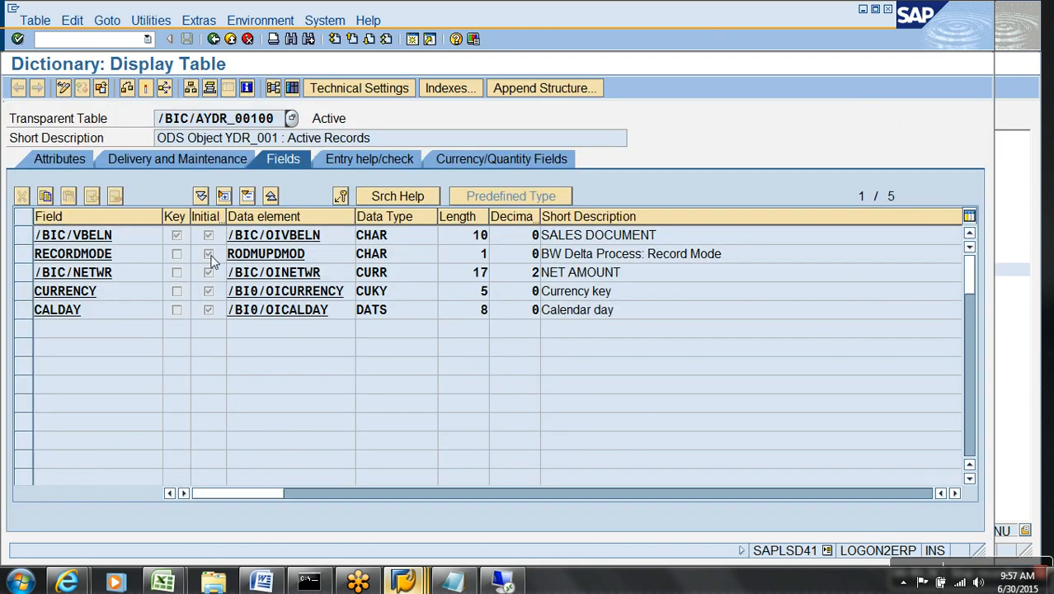
Paste the field names /BIC/VBELN through CALDAY after PARAMETERS in the report.
{"action": "left_click", "coordinate": [262, 239]}
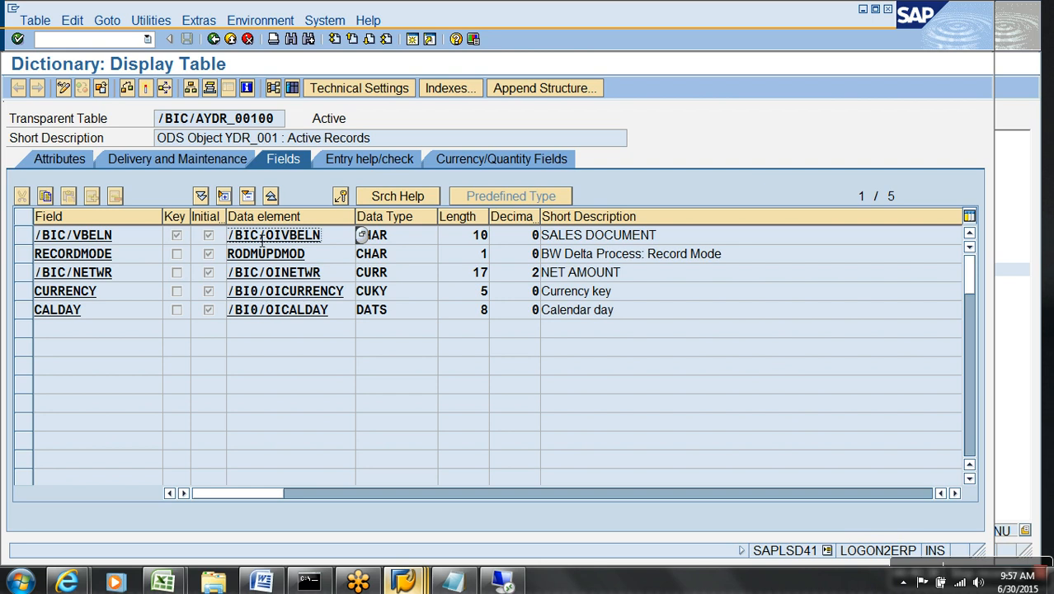
{"action": "key", "text": "ctrl+y"}
{"action": "left_click_drag", "start_coordinate": [119, 239], "coordinate": [131, 324]}
{"action": "key", "text": "ctrl+c"}
{"action": "key", "text": "alt+Tab"}
{"action": "key", "text": "alt+Tab"}
{"action": "key", "text": "Tab"}
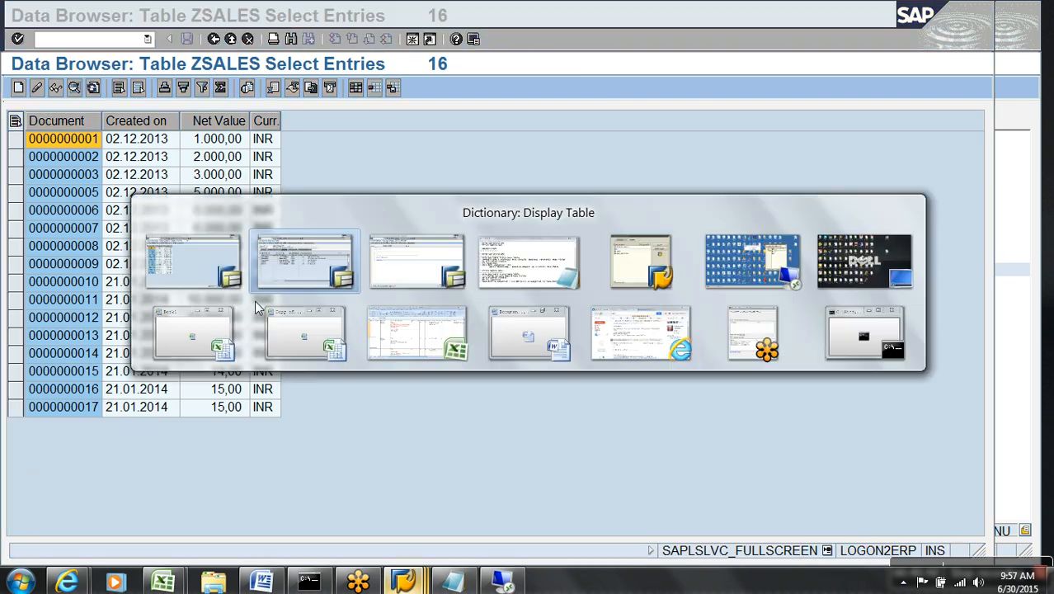
{"action": "key", "text": "ctrl+v"}
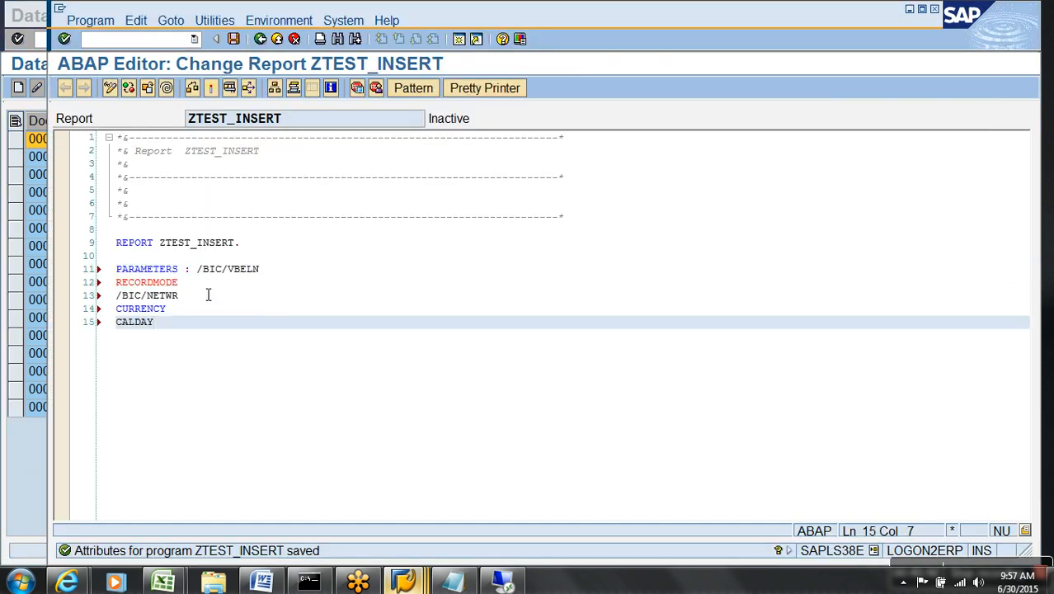
Type /BIC/VBELN as data element /BIC/OIVBELN.
{"action": "left_click", "coordinate": [279, 276]}
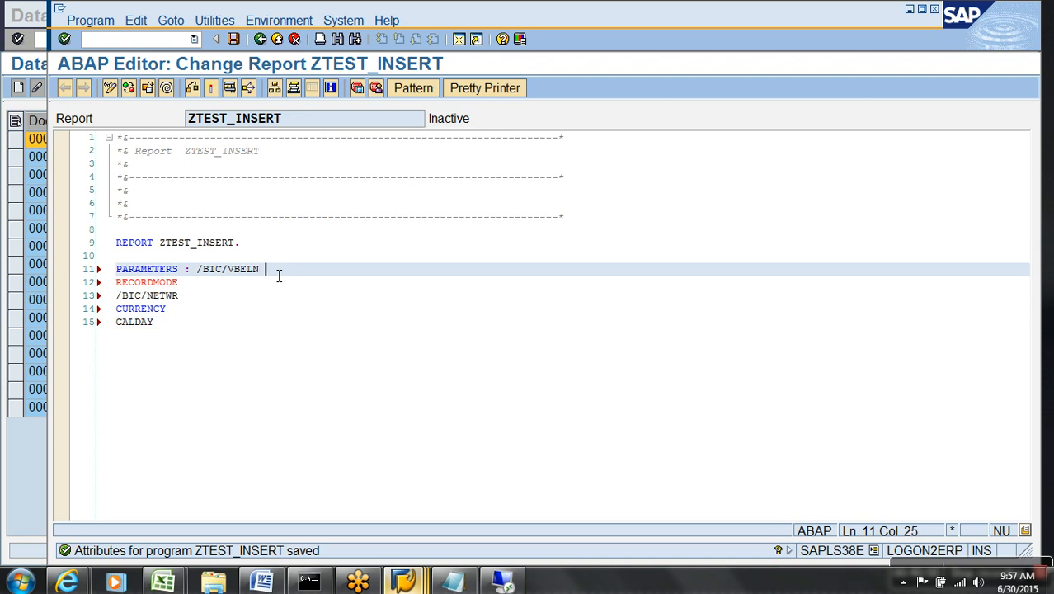
{"action": "type", "text": "type"}
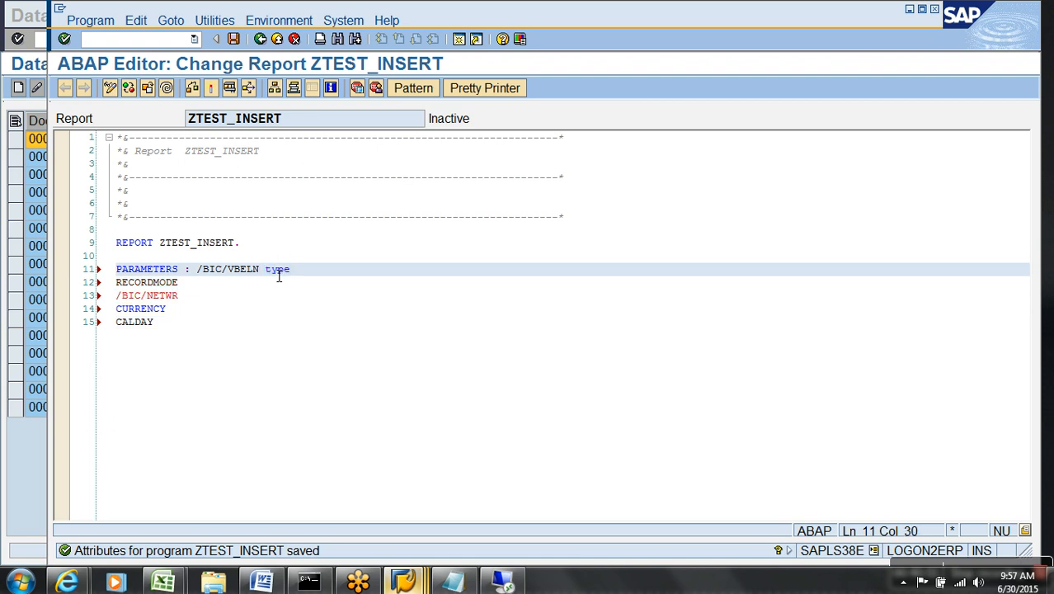
{"action": "key", "text": "alt+Tab"}
{"action": "key", "text": "alt+Tab"}
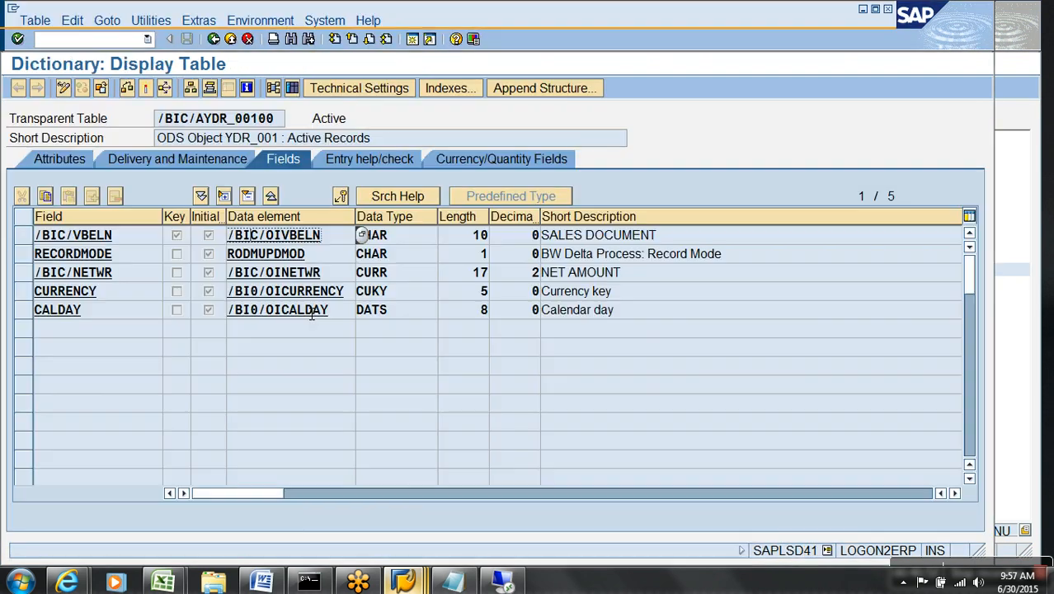
{"action": "left_click_drag", "start_coordinate": [336, 258], "coordinate": [201, 230]}
{"action": "key", "text": "ctrl+c"}
{"action": "key", "text": "alt+Tab"}
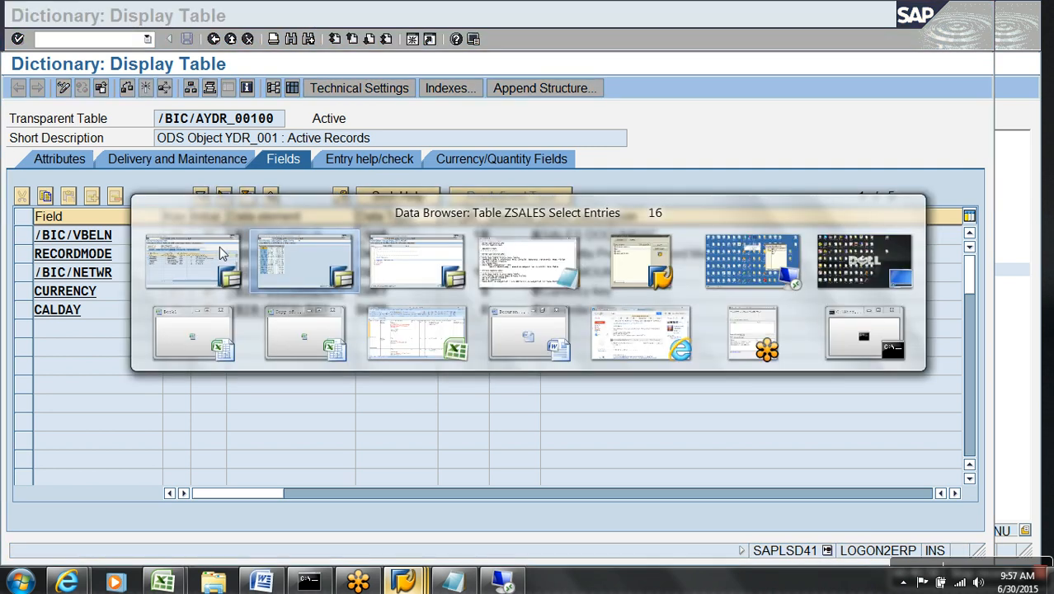
{"action": "key", "text": "alt+Tab"}
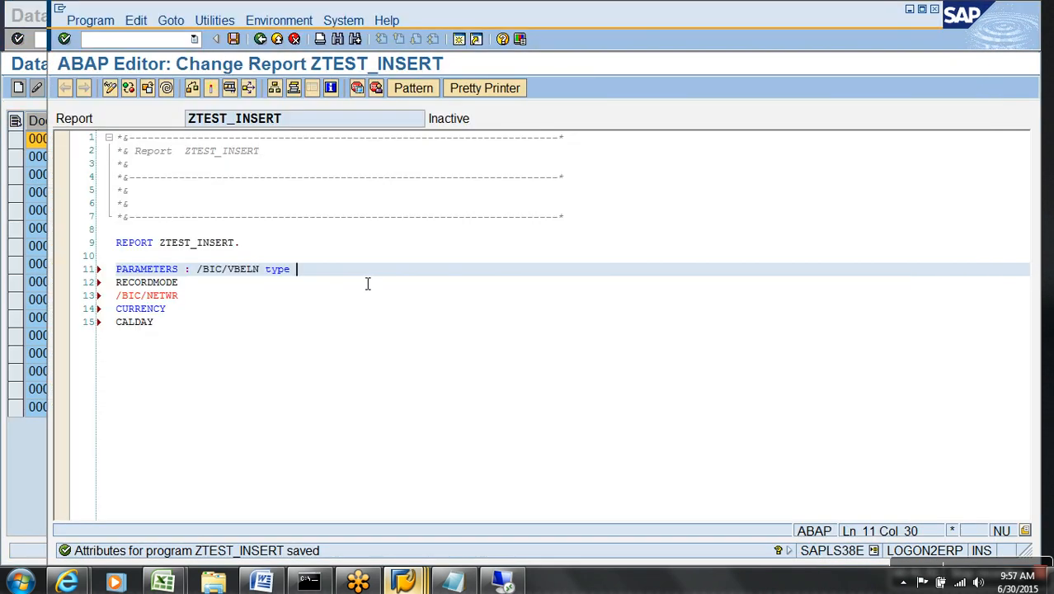
{"action": "key", "text": "ctrl+v"}
{"action": "type", "text": ","}
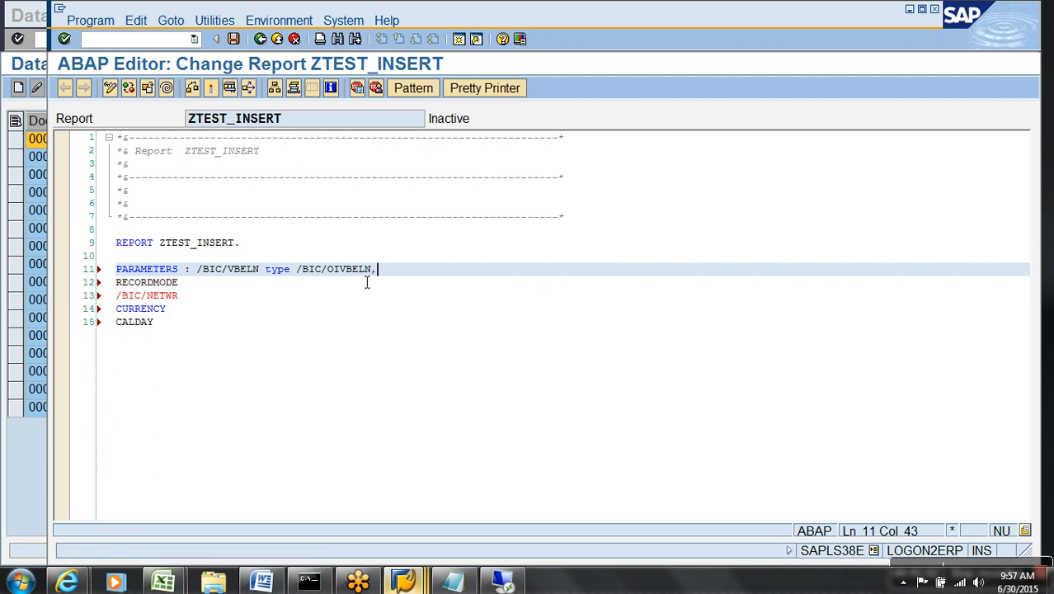
Delete RECORDMODE and type /BIC/NETWR as /BIC/OINETWR.
{"action": "key", "text": "Down"}
{"action": "left_click_drag", "start_coordinate": [186, 289], "coordinate": [84, 284]}
{"action": "key", "text": "Delete"}
{"action": "key", "text": "Delete"}
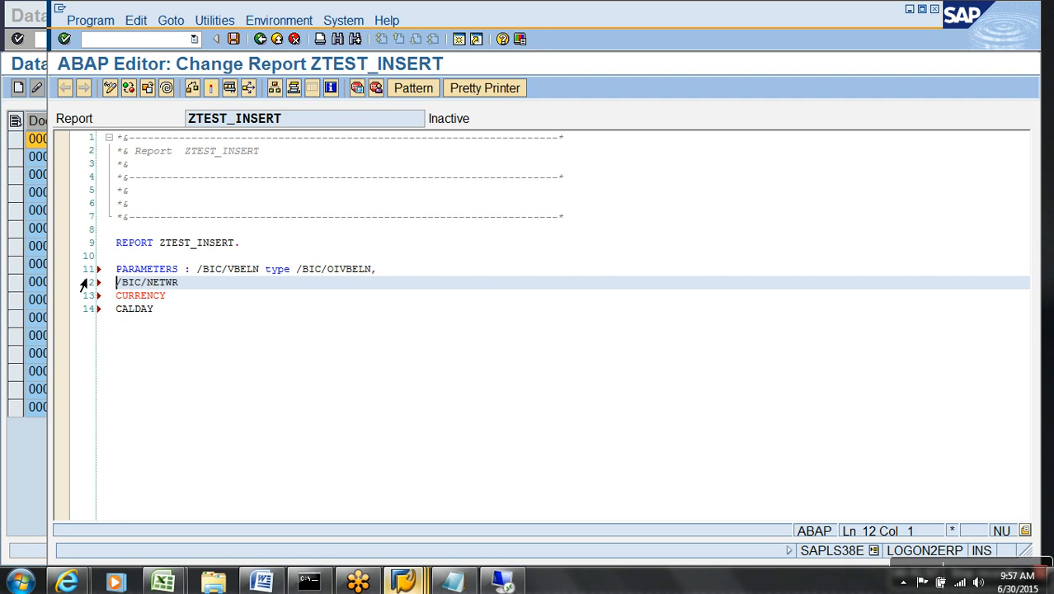
{"action": "key", "text": "End"}
{"action": "type", "text": "type"}
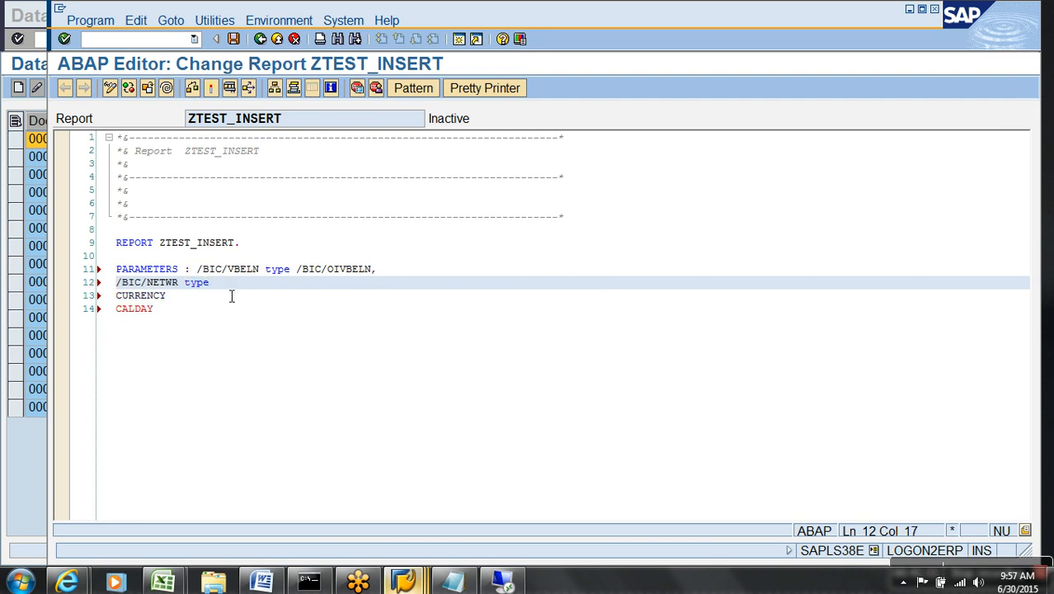
{"action": "left_click", "coordinate": [405, 583]}
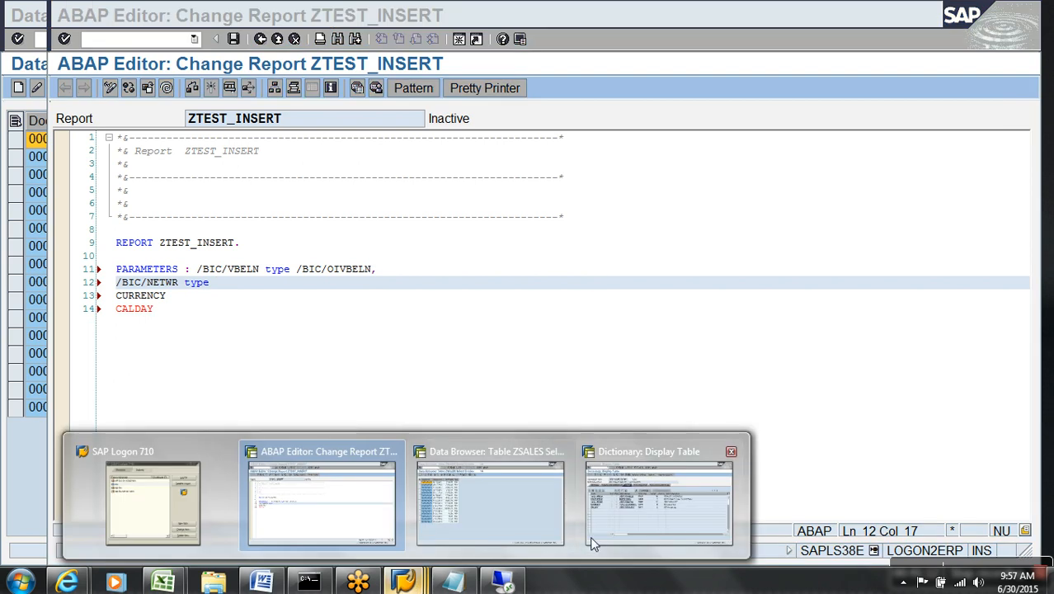
{"action": "left_click", "coordinate": [592, 543]}
{"action": "left_click", "coordinate": [340, 272]}
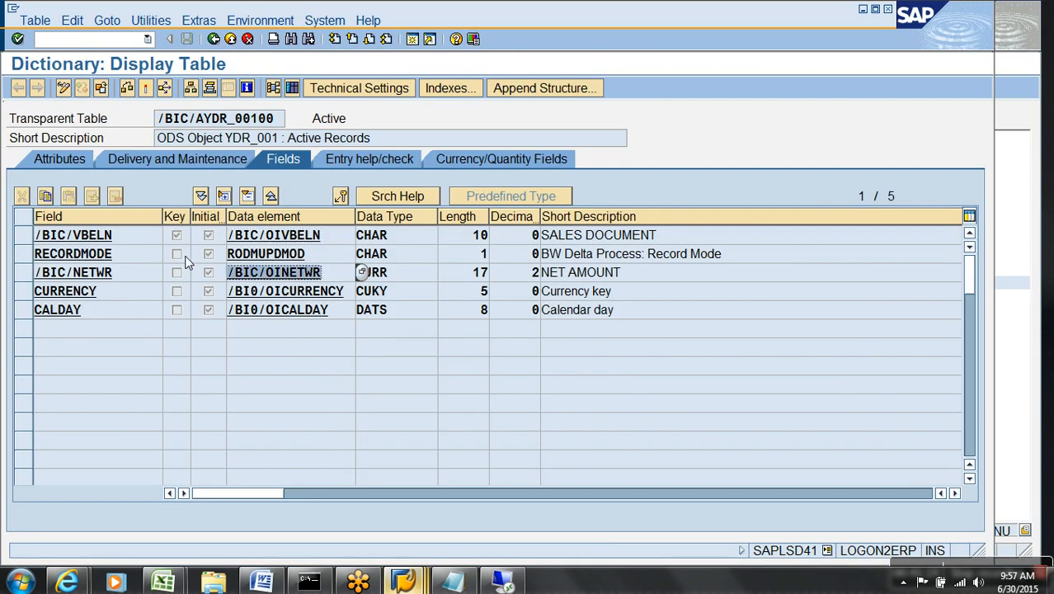
{"action": "left_click", "coordinate": [389, 582]}
{"action": "left_click", "coordinate": [307, 503]}
{"action": "key", "text": "ctrl+v"}
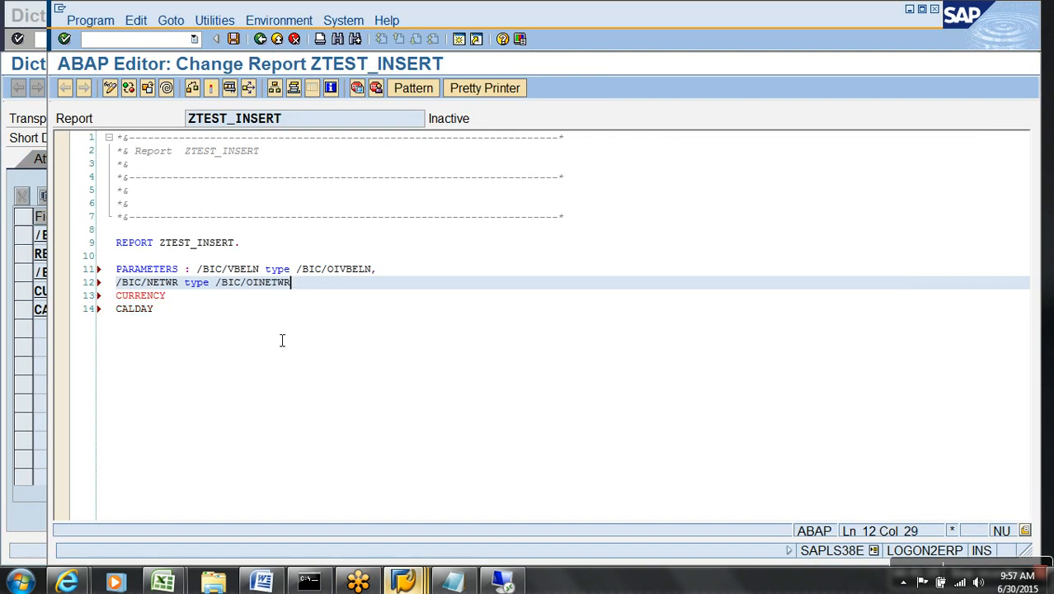
{"action": "type", "text": ","}
Type CURRENCY as data element /BI0/OICURRENCY.
{"action": "key", "text": "Down"}
{"action": "type", "text": "type"}
{"action": "key", "text": "alt+Tab"}
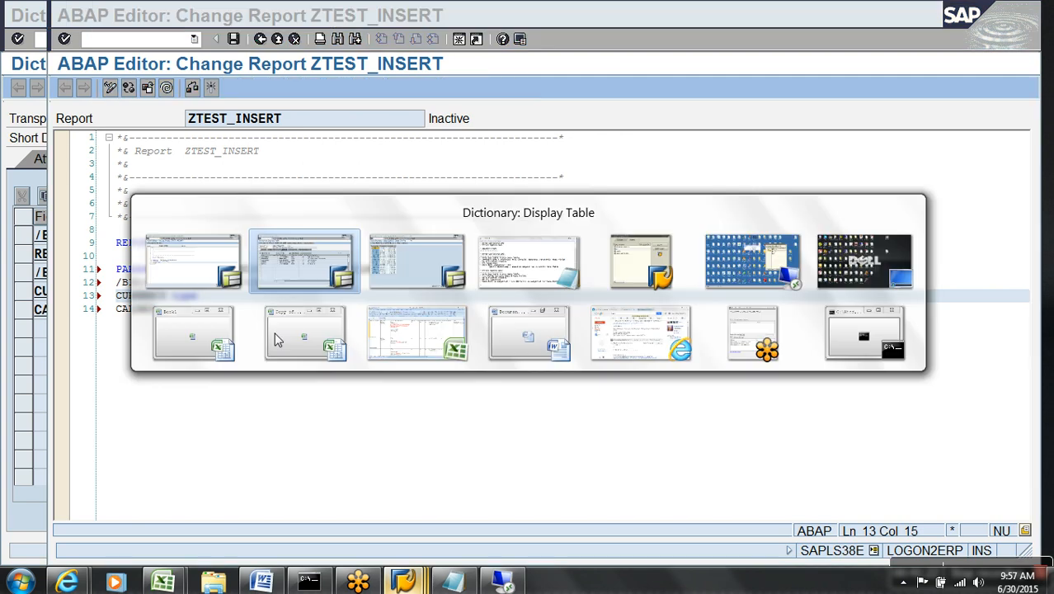
{"action": "left_click_drag", "start_coordinate": [352, 294], "coordinate": [179, 283]}
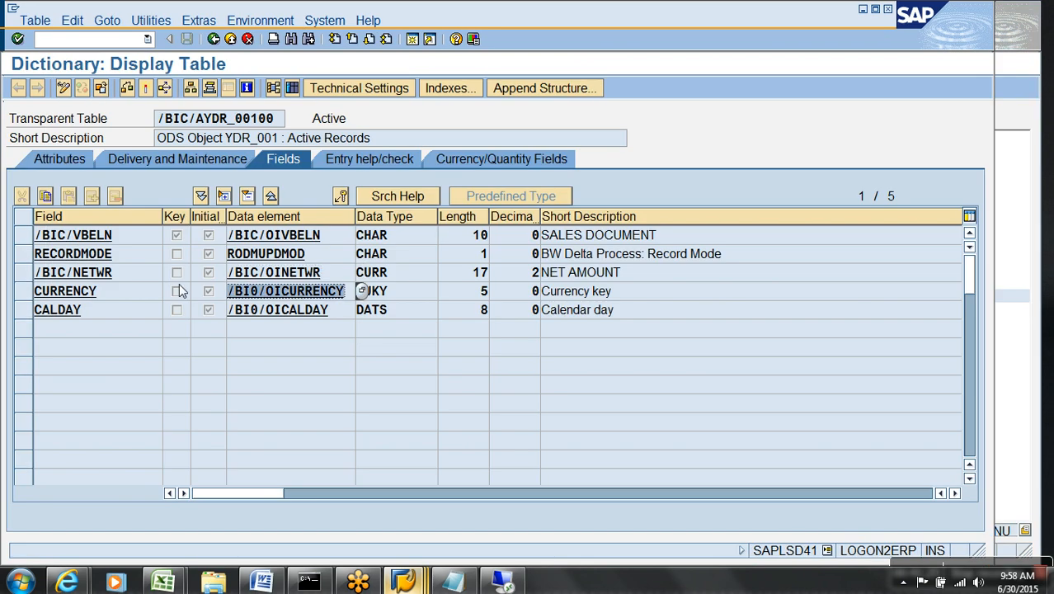
{"action": "key", "text": "alt+Tab"}
{"action": "key", "text": "ctrl+v"}
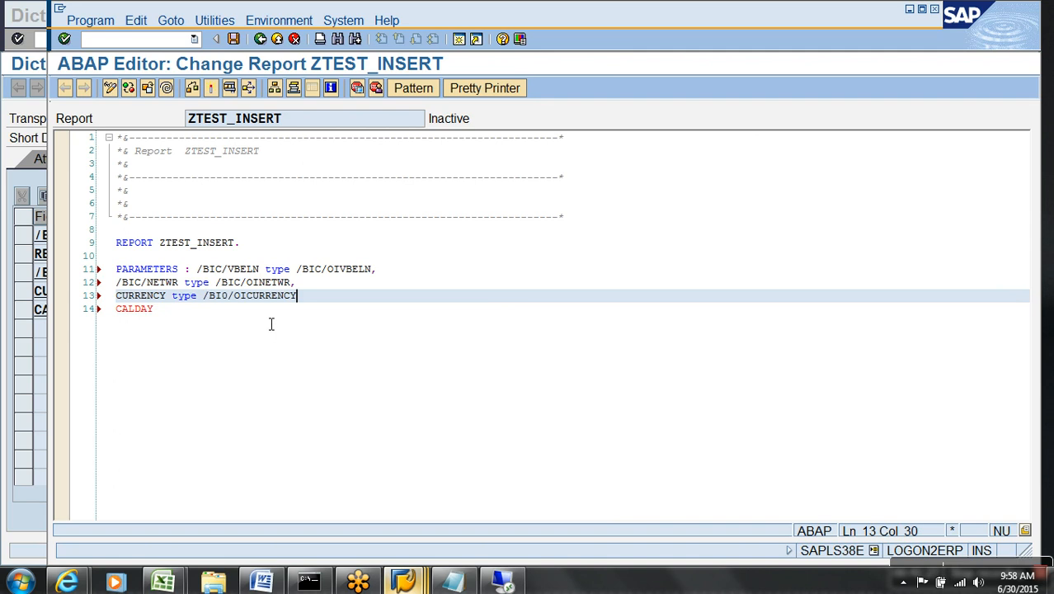
{"action": "type", "text": ","}
Type CALDAY as data element /BI0/OICALDAY.
{"action": "key", "text": "Down"}
{"action": "key", "text": "End"}
{"action": "type", "text": "type"}
{"action": "key", "text": "alt+Tab"}
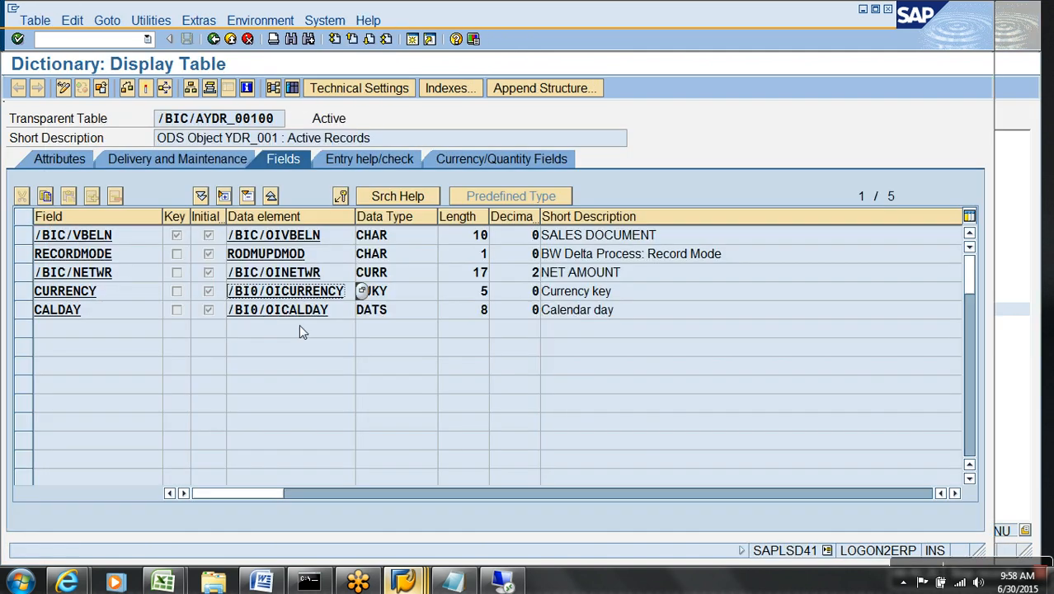
{"action": "left_click_drag", "start_coordinate": [348, 316], "coordinate": [151, 306]}
{"action": "key", "text": "ctrl+c"}
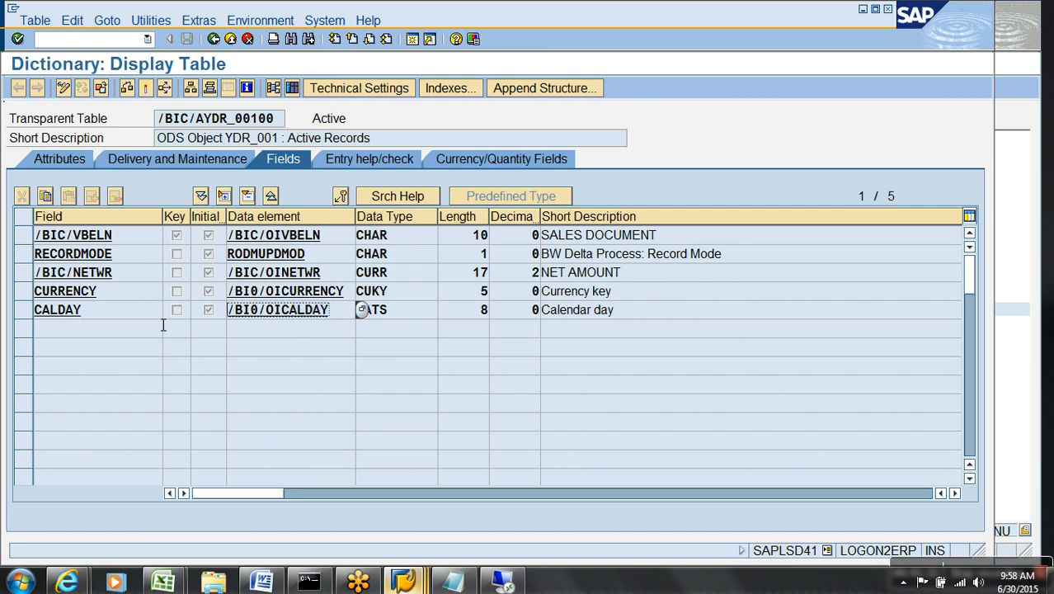
{"action": "key", "text": "alt+Tab"}
{"action": "key", "text": "ctrl+v"}
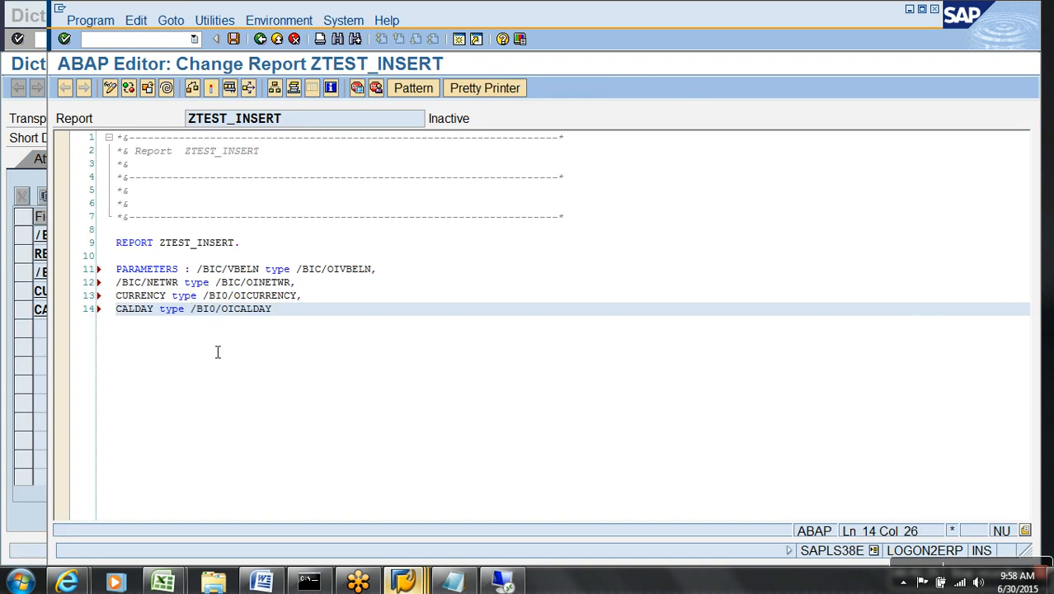
Remove the /BIC/ prefixes to make VBELN and NETWR, recheck, and activate ZTEST_INSERT.
{"action": "left_click", "coordinate": [192, 87]}
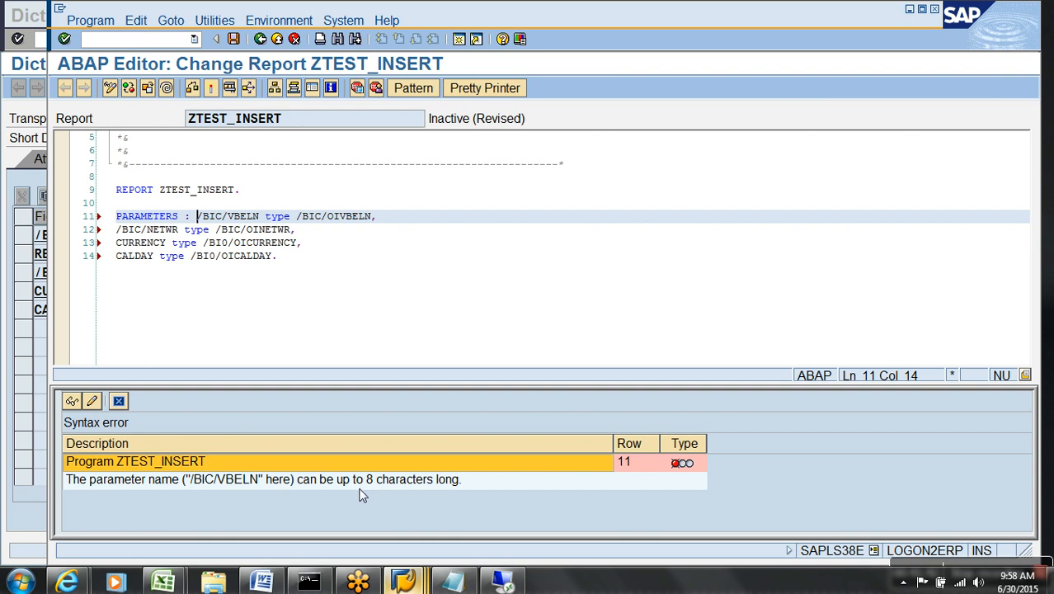
{"action": "left_click", "coordinate": [118, 401]}
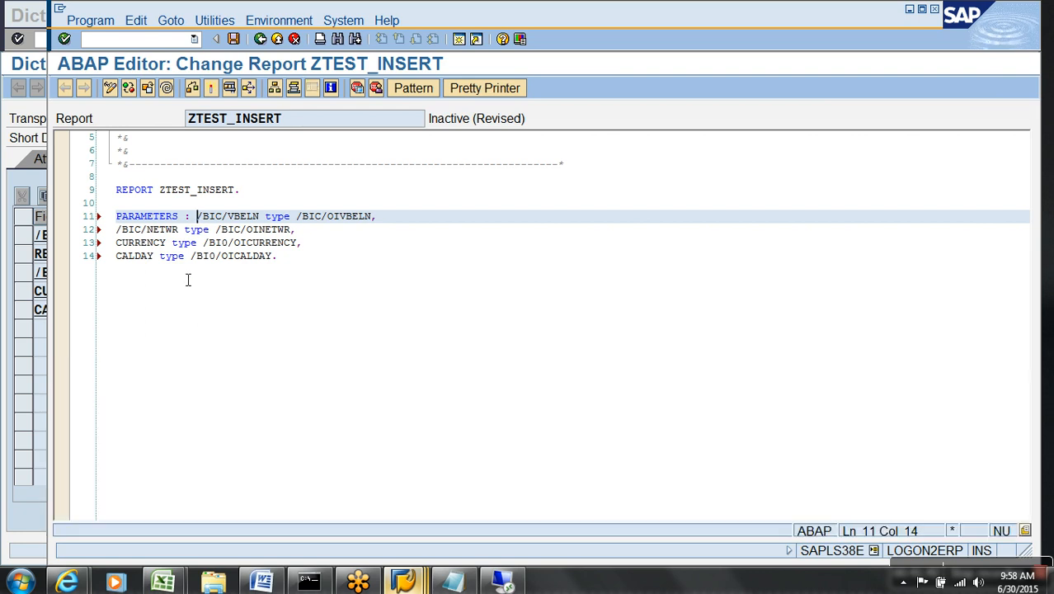
{"action": "key", "text": "Delete"}
{"action": "key", "text": "Delete"}
{"action": "key", "text": "Delete"}
{"action": "key", "text": "Delete"}
{"action": "key", "text": "Delete"}
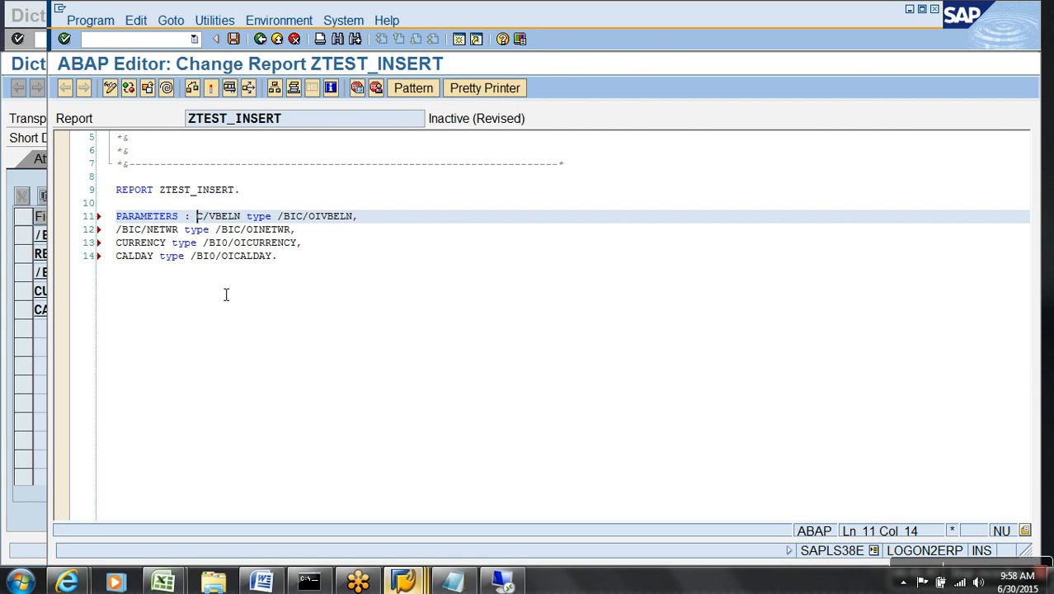
{"action": "left_click", "coordinate": [118, 231]}
{"action": "key", "text": "Delete"}
{"action": "key", "text": "Delete"}
{"action": "key", "text": "Delete"}
{"action": "key", "text": "Delete"}
{"action": "key", "text": "Delete"}
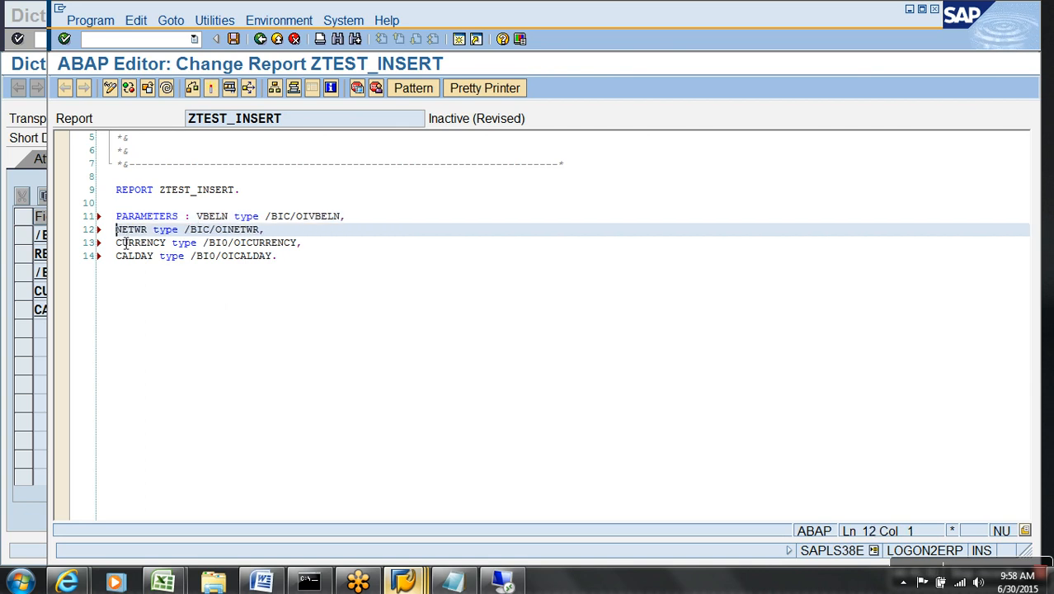
{"action": "left_click", "coordinate": [195, 89]}
{"action": "left_click", "coordinate": [211, 89]}
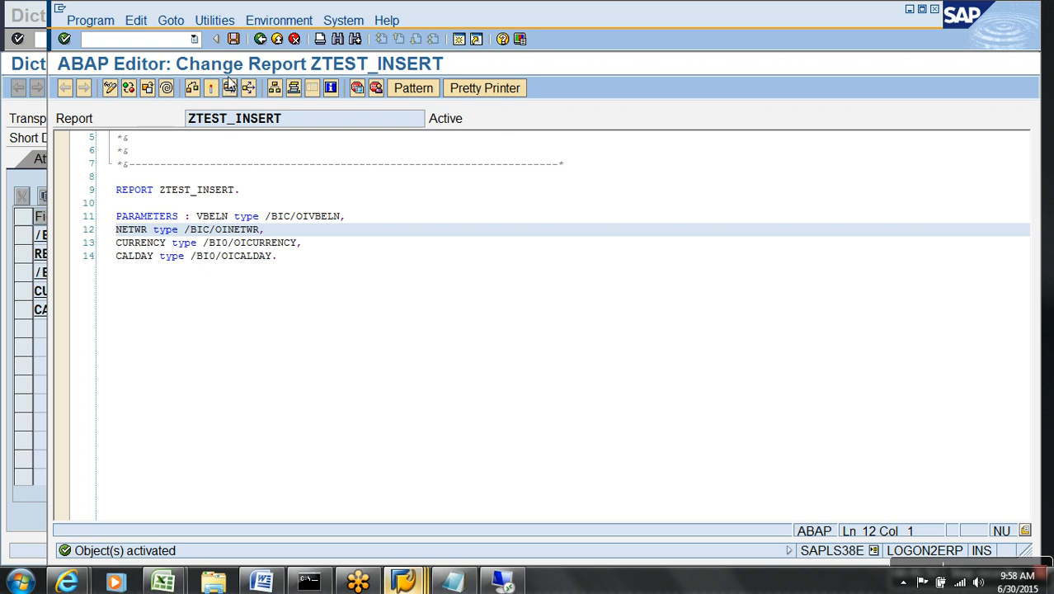
{"action": "left_click", "coordinate": [230, 89]}
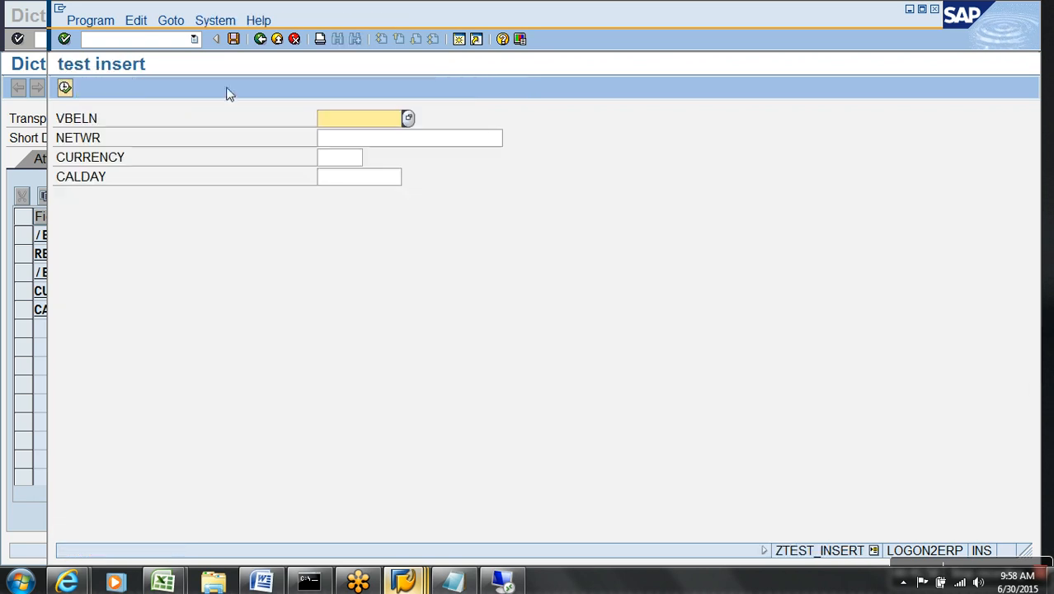
Try the NETWR and CURRENCY selection fields, return to the editor, and add blank lines after line 14.
{"action": "left_click", "coordinate": [340, 140]}
{"action": "left_click", "coordinate": [340, 160]}
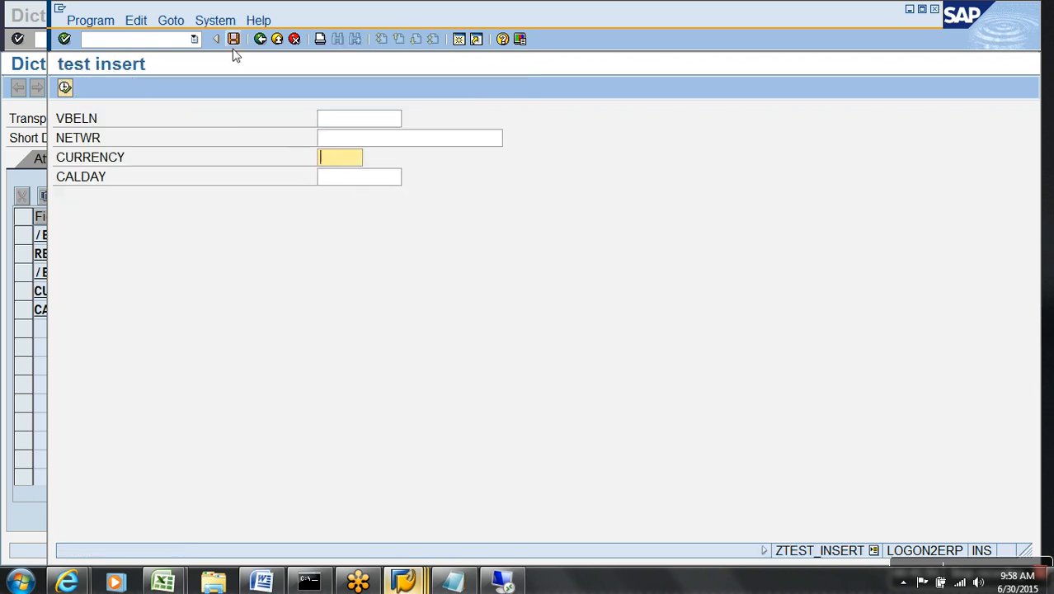
{"action": "left_click", "coordinate": [260, 39]}
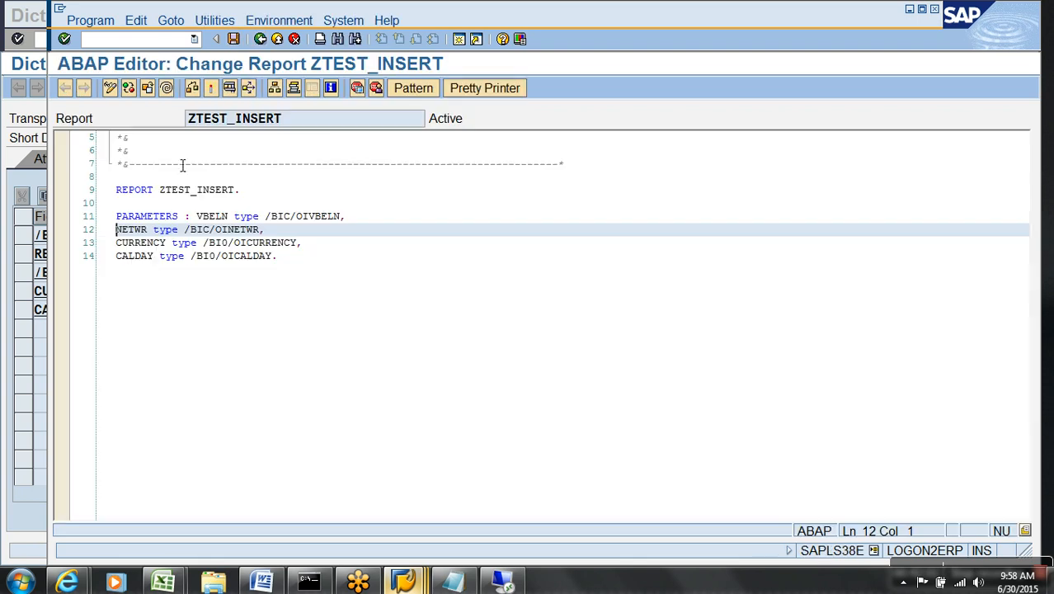
{"action": "left_click", "coordinate": [153, 262]}
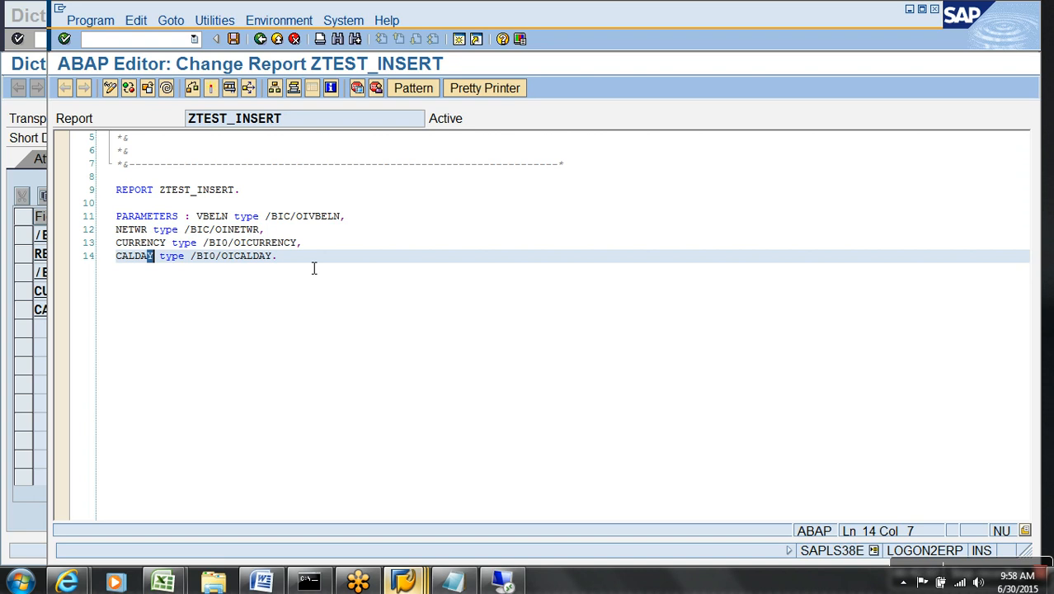
{"action": "left_click", "coordinate": [365, 262]}
{"action": "key", "text": "Return"}
{"action": "key", "text": "Return"}
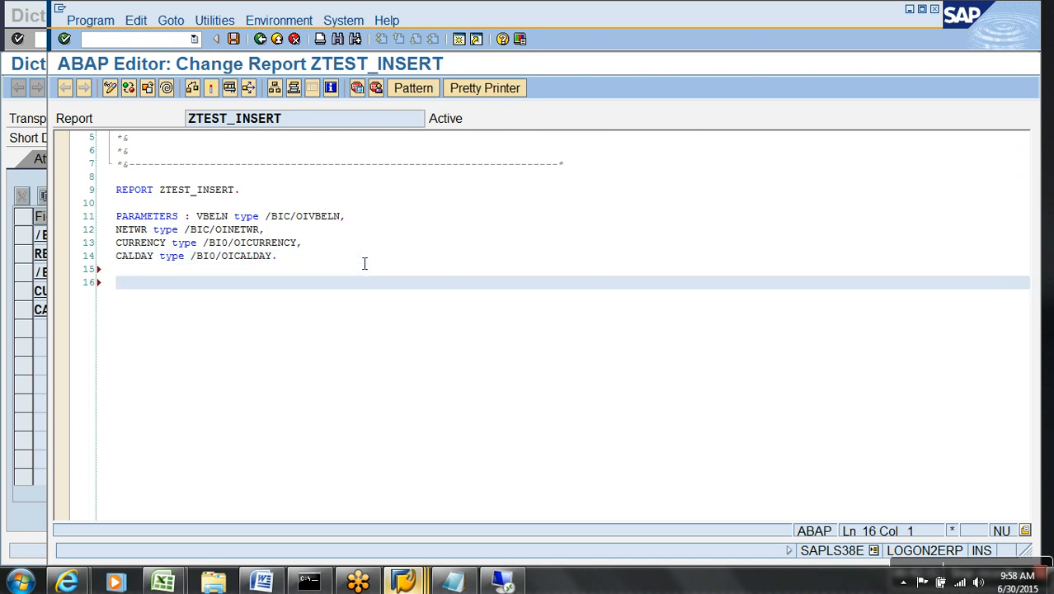
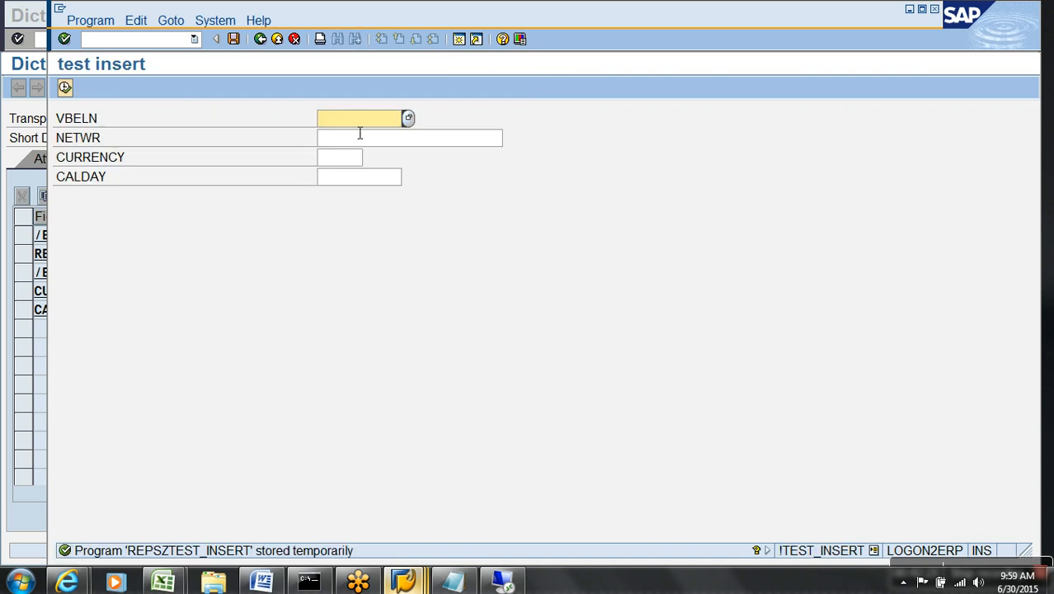
Step through the test screen's NETWR, VBELN and CALDAY fields, then go back to the ZTEST_INSERT source.
{"action": "left_click", "coordinate": [353, 160]}
{"action": "left_click", "coordinate": [353, 141]}
{"action": "left_click", "coordinate": [353, 179]}
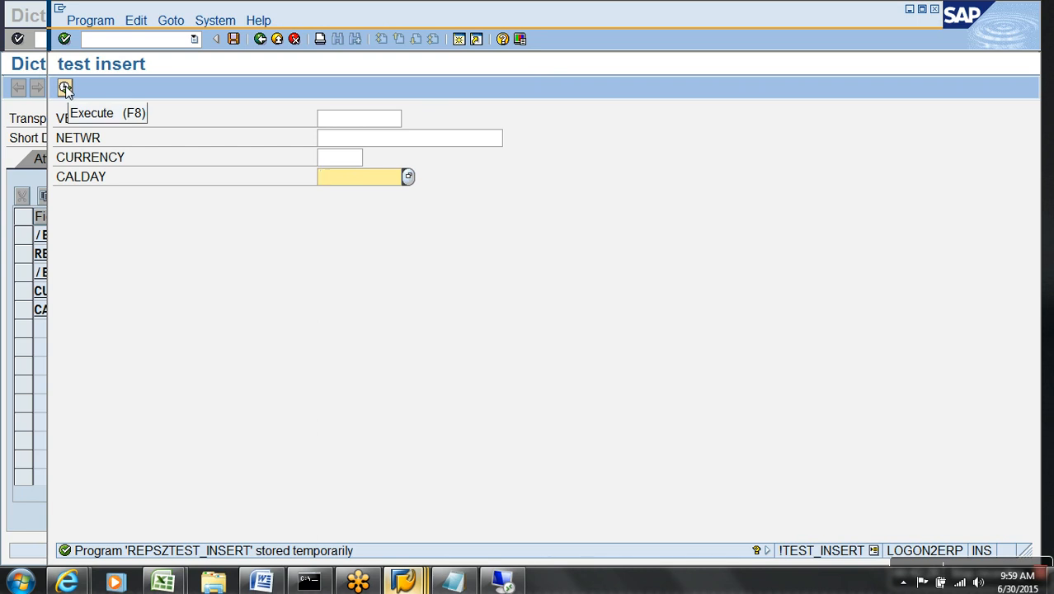
{"action": "left_click", "coordinate": [259, 39]}
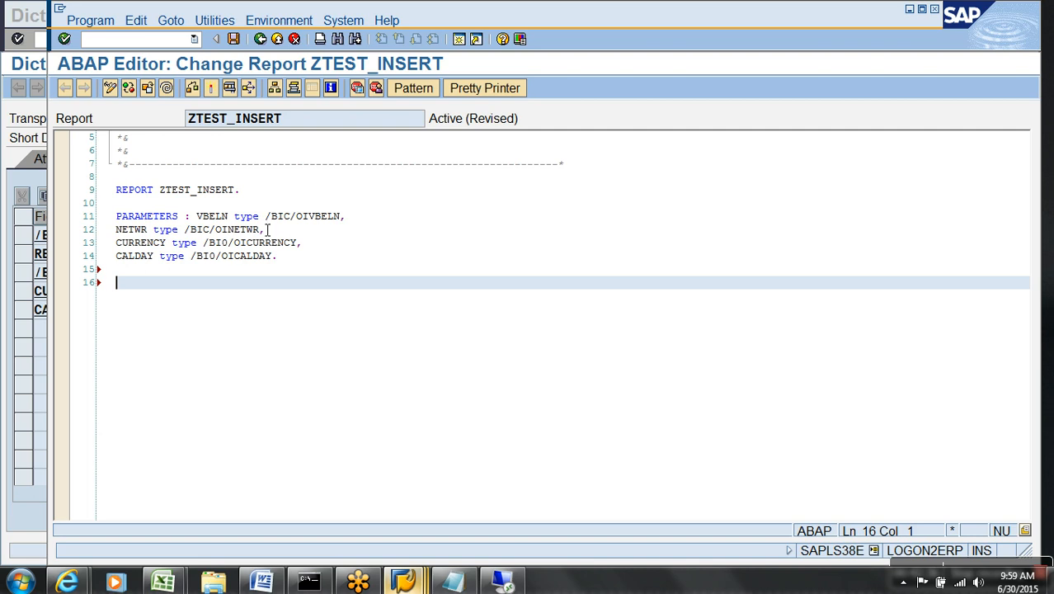
Write DATA : WA TYPE /BIC/AYDR_00100 on line 16, copying the table name from SE11.
{"action": "key", "text": "Caps_Lock"}
{"action": "type", "text": "INERT"}
{"action": "key", "text": "BackSpace"}
{"action": "key", "text": "BackSpace"}
{"action": "key", "text": "BackSpace"}
{"action": "key", "text": "BackSpace"}
{"action": "type", "text": "S"}
{"action": "key", "text": "BackSpace"}
{"action": "key", "text": "BackSpace"}
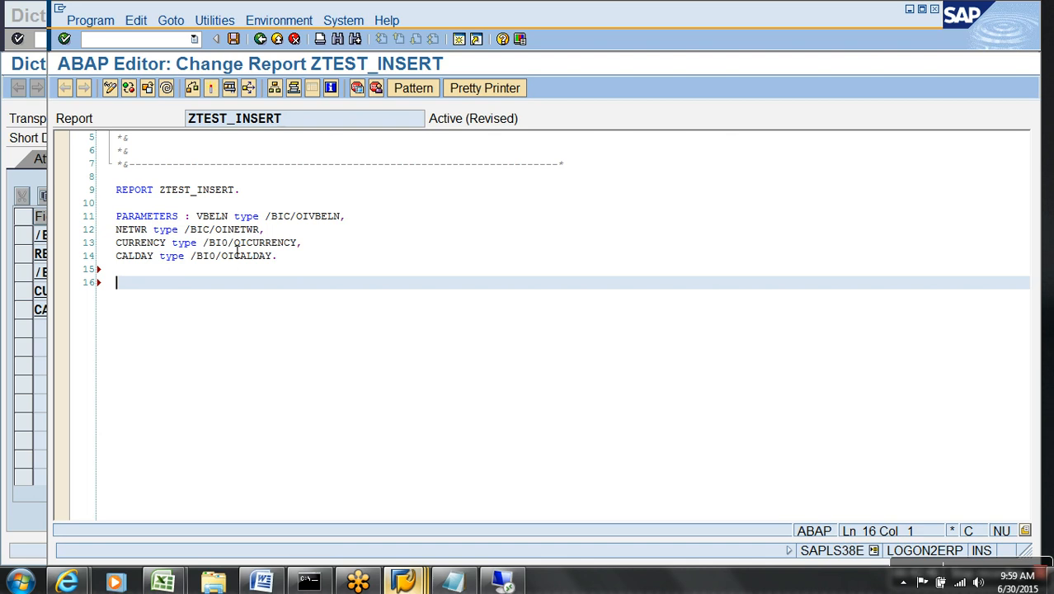
{"action": "type", "text": "DATA : WA T"}
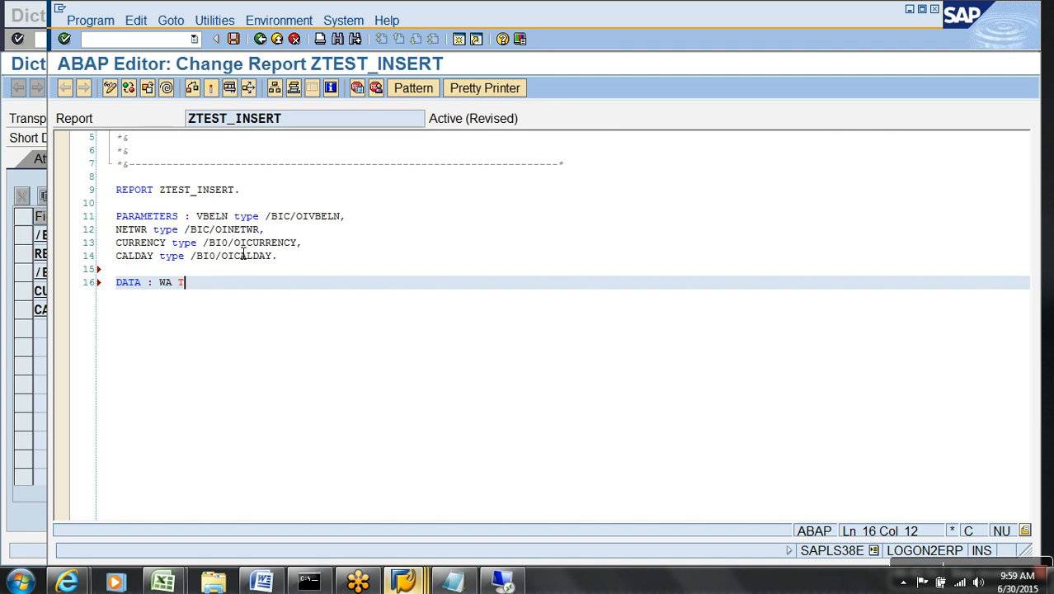
{"action": "type", "text": "Y"}
{"action": "type", "text": "PE"}
{"action": "key", "text": "alt+Tab"}
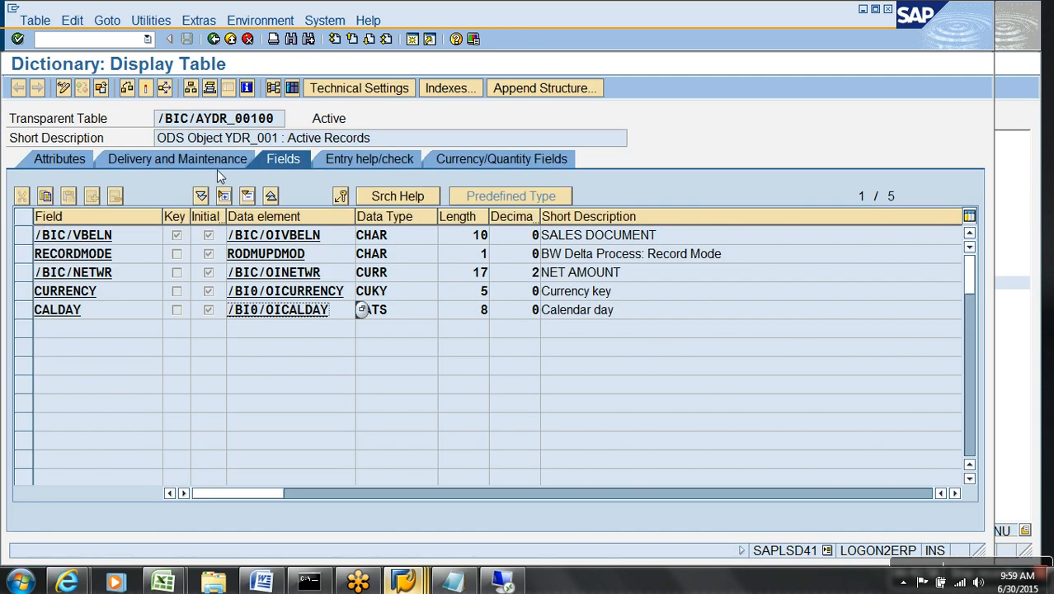
{"action": "left_click_drag", "start_coordinate": [278, 124], "coordinate": [148, 123]}
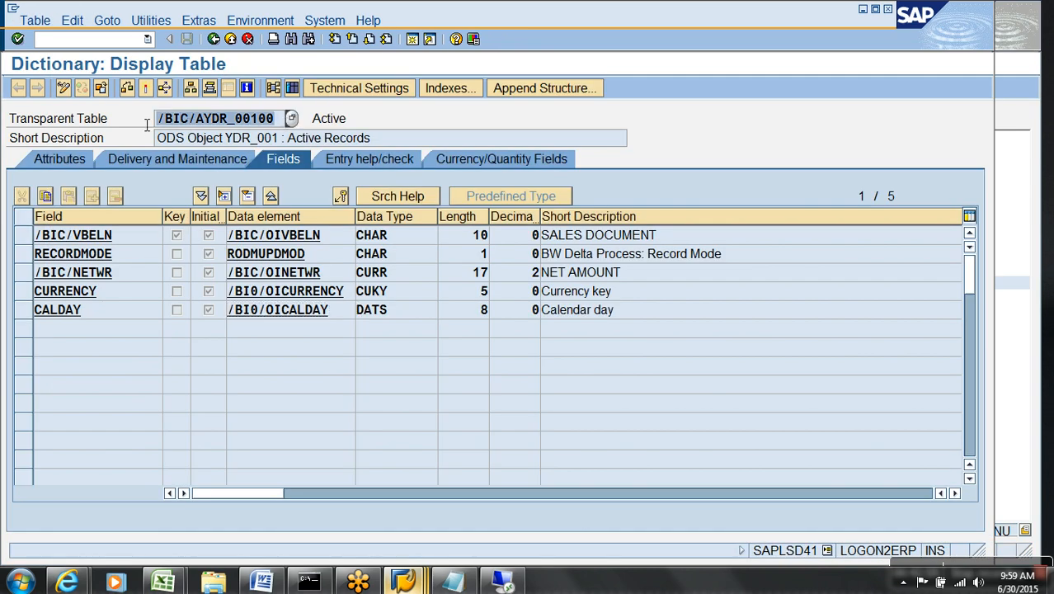
{"action": "key", "text": "ctrl+c"}
{"action": "key", "text": "alt+Tab"}
{"action": "key", "text": "ctrl+v"}
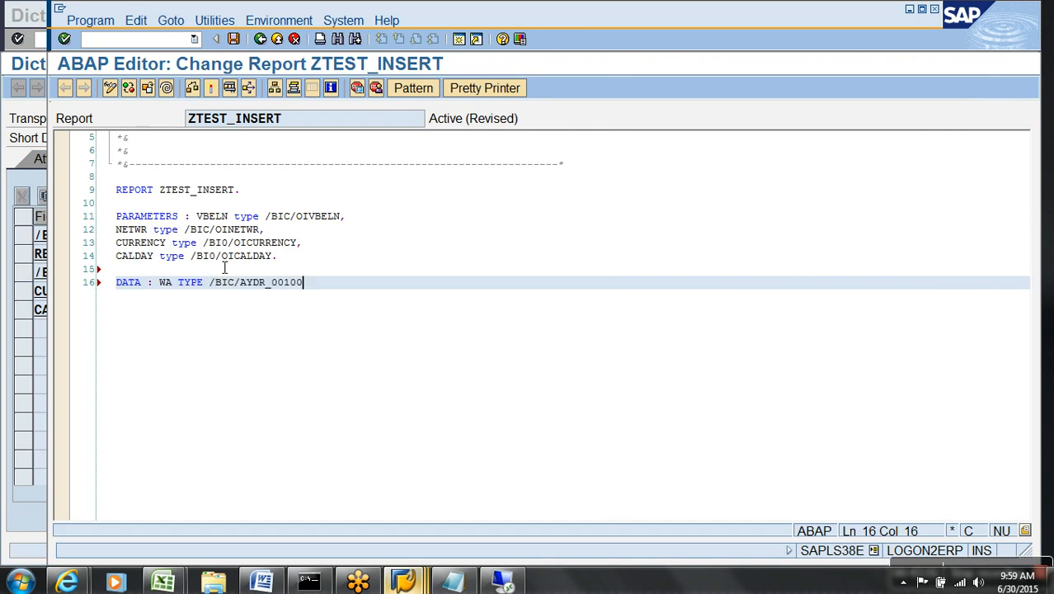
Try replacing the NETWR parameter line with RECORDMODE, then undo back to the original code.
{"action": "triple_click", "coordinate": [363, 229]}
{"action": "key", "text": "Delete"}
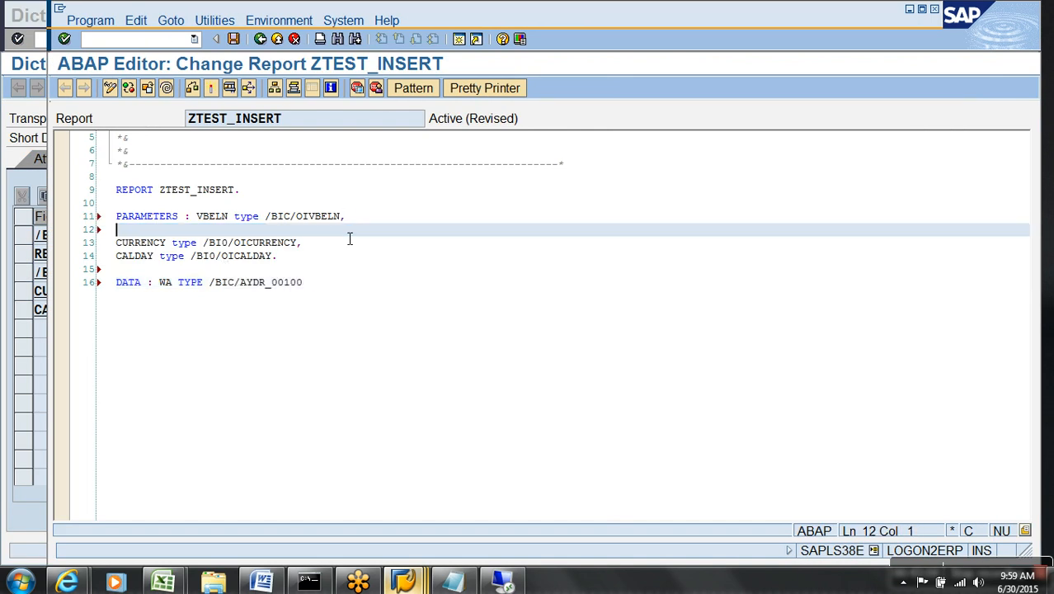
{"action": "type", "text": "RECORDMODE"}
{"action": "key", "text": "BackSpace"}
{"action": "key", "text": "BackSpace"}
{"action": "type", "text": "DE"}
{"action": "key", "text": "BackSpace"}
{"action": "key", "text": "BackSpace"}
{"action": "key", "text": "BackSpace"}
{"action": "key", "text": "BackSpace"}
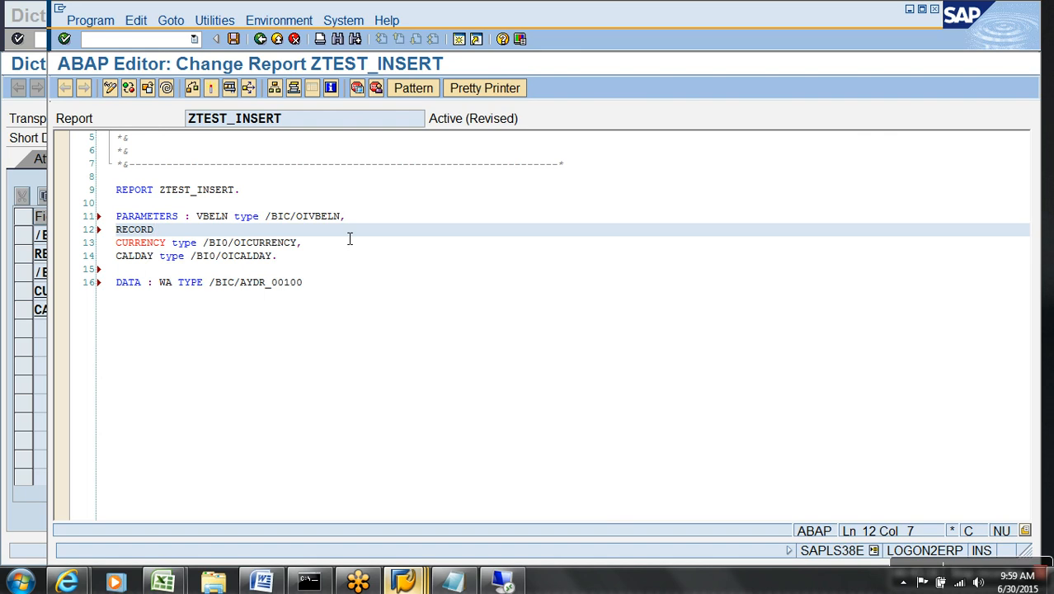
{"action": "key", "text": "shift+Home"}
{"action": "key", "text": "Delete"}
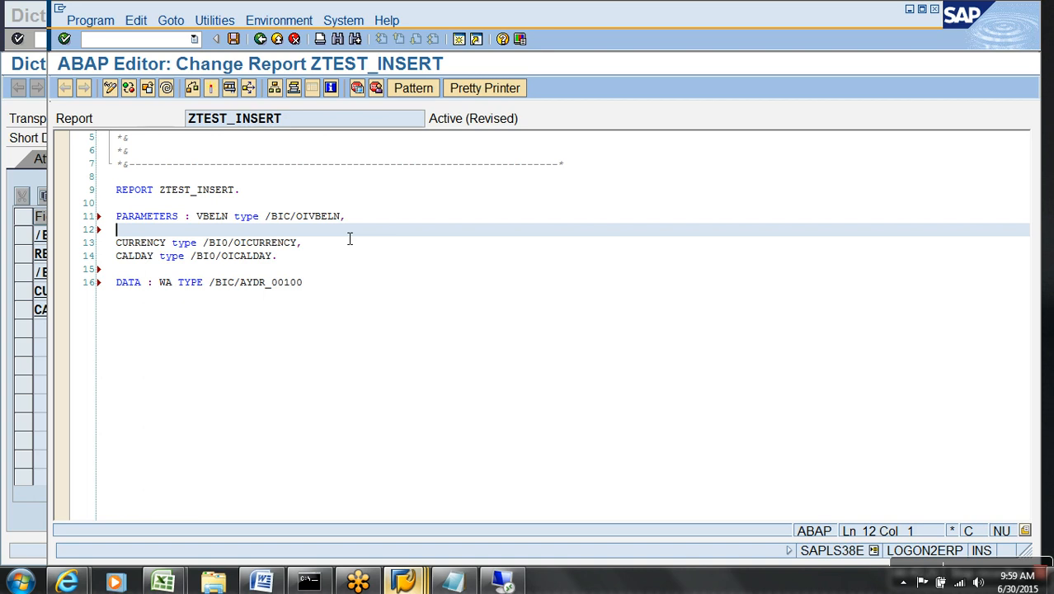
{"action": "type", "text": "RECORDMODE"}
{"action": "key", "text": "ctrl+z"}
{"action": "key", "text": "ctrl+z"}
{"action": "key", "text": "ctrl+z"}
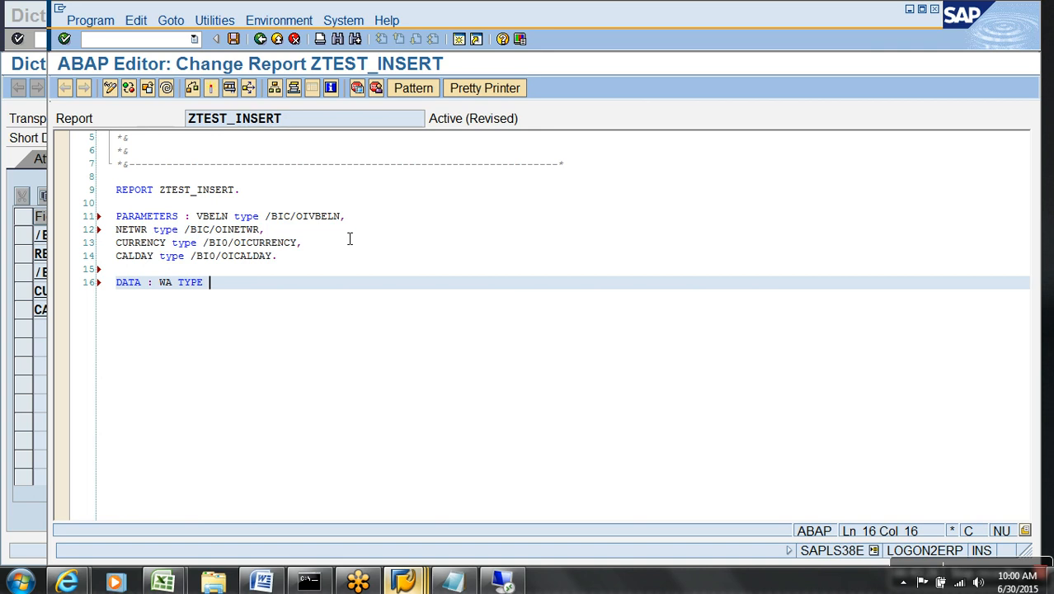
{"action": "key", "text": "ctrl+y"}
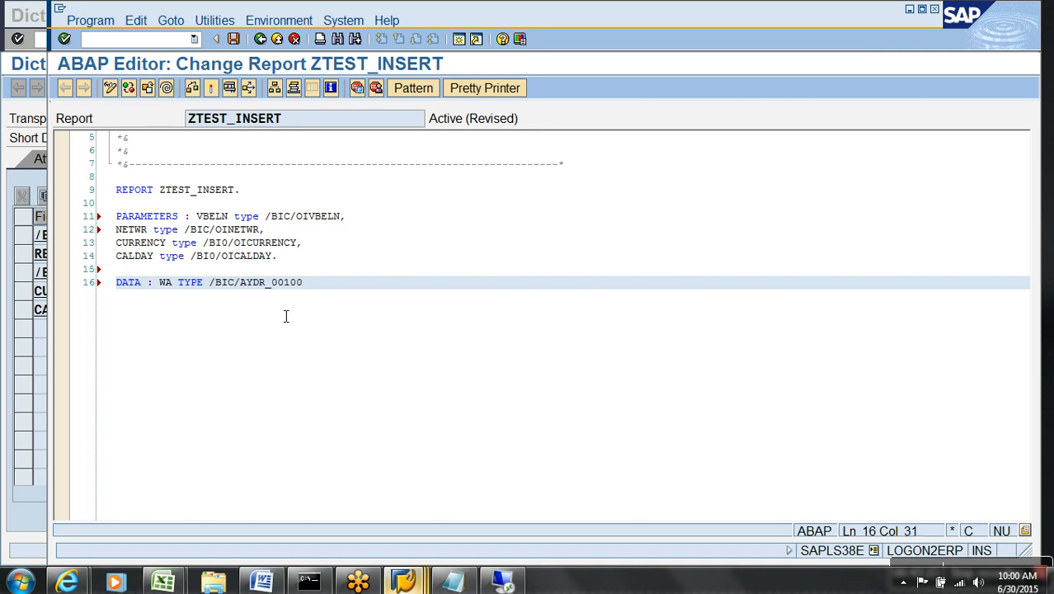
End the WA declaration with a period and start a new WA line.
{"action": "type", "text": "."}
{"action": "key", "text": "Return"}
{"action": "key", "text": "Return"}
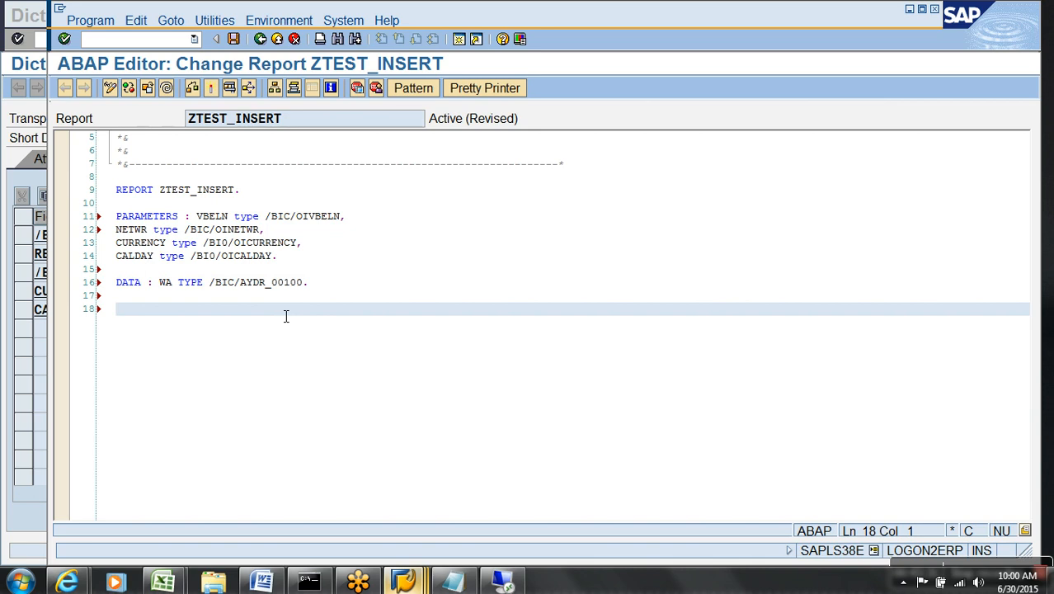
{"action": "type", "text": "WA"}
{"action": "key", "text": "alt+Tab"}
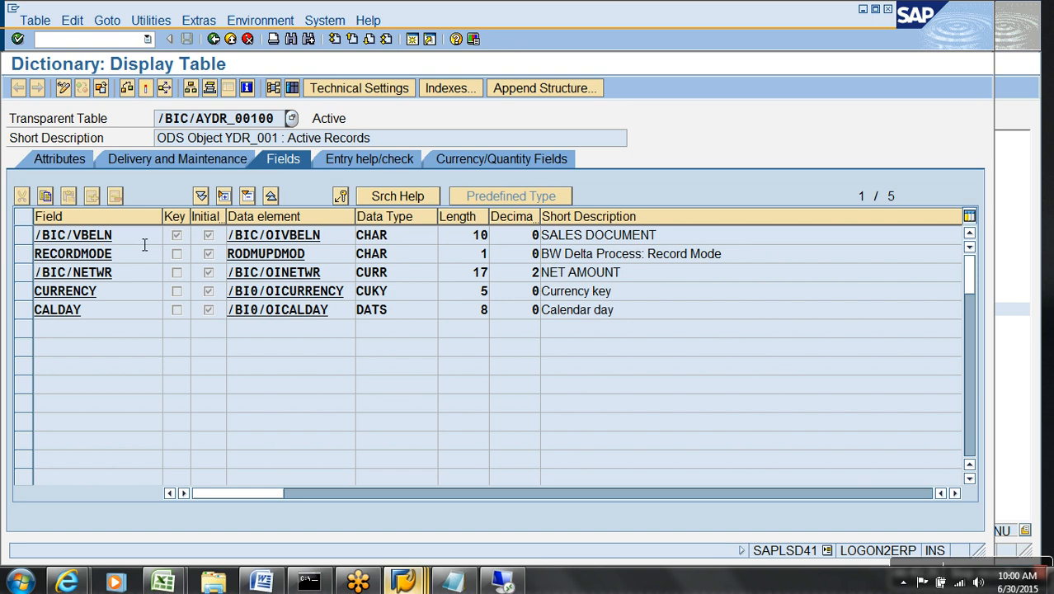
Add the assignment WA-/BIC/VBELN = VBELN. on line 18.
{"action": "left_click_drag", "start_coordinate": [145, 244], "coordinate": [35, 236]}
{"action": "key", "text": "ctrl+c"}
{"action": "key", "text": "alt+Tab"}
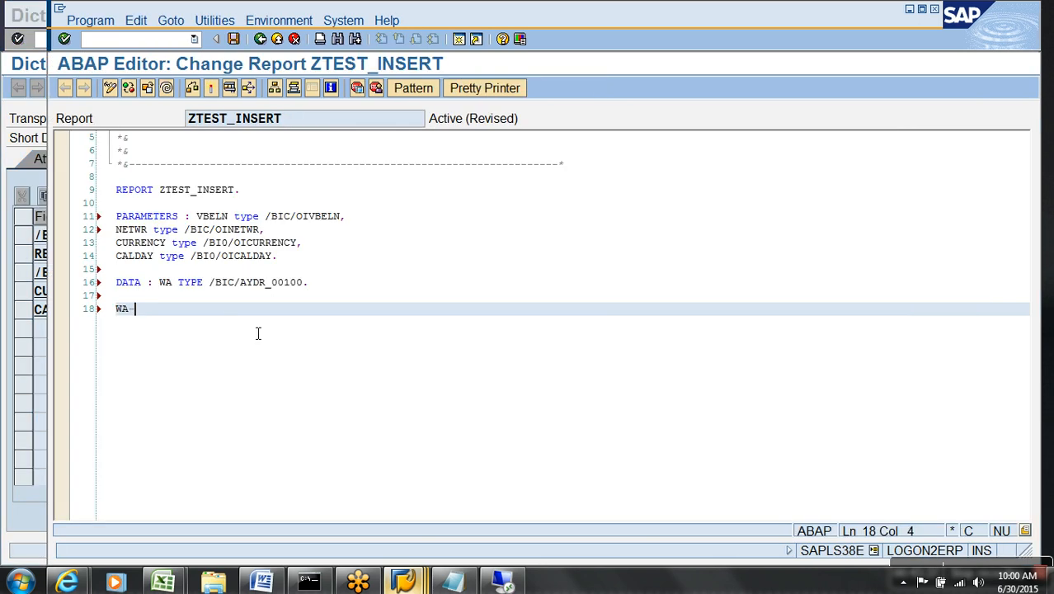
{"action": "key", "text": "ctrl+v"}
{"action": "type", "text": "="}
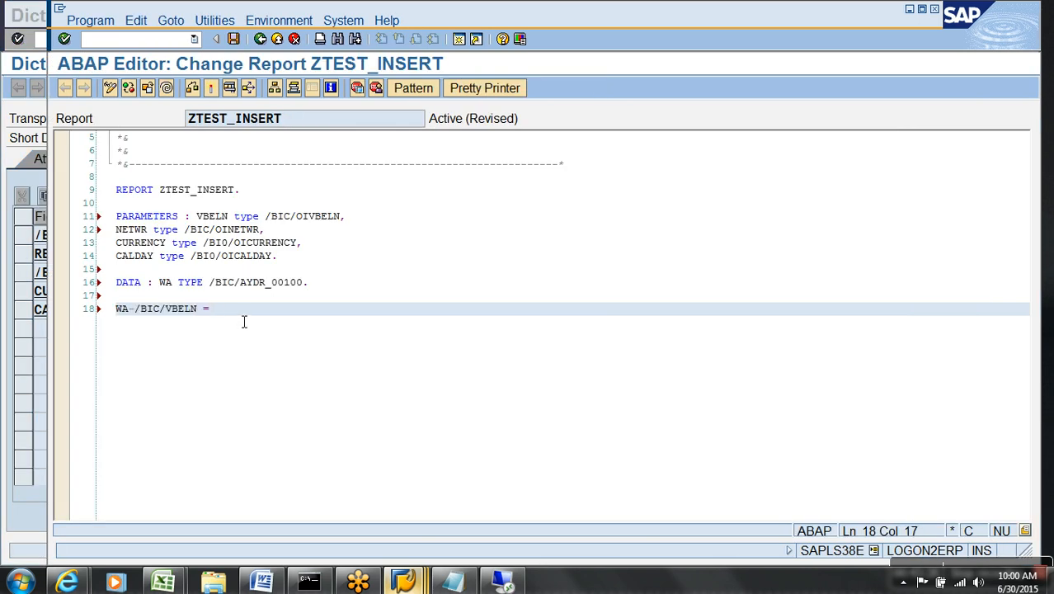
{"action": "left_click_drag", "start_coordinate": [229, 217], "coordinate": [194, 218]}
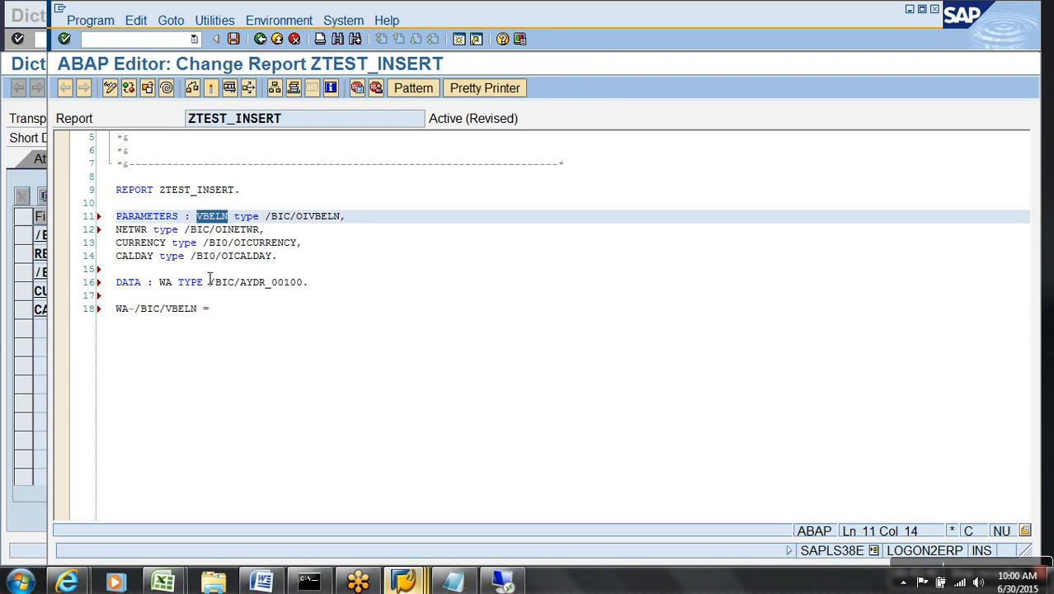
{"action": "left_click", "coordinate": [244, 316]}
{"action": "key", "text": "ctrl+v"}
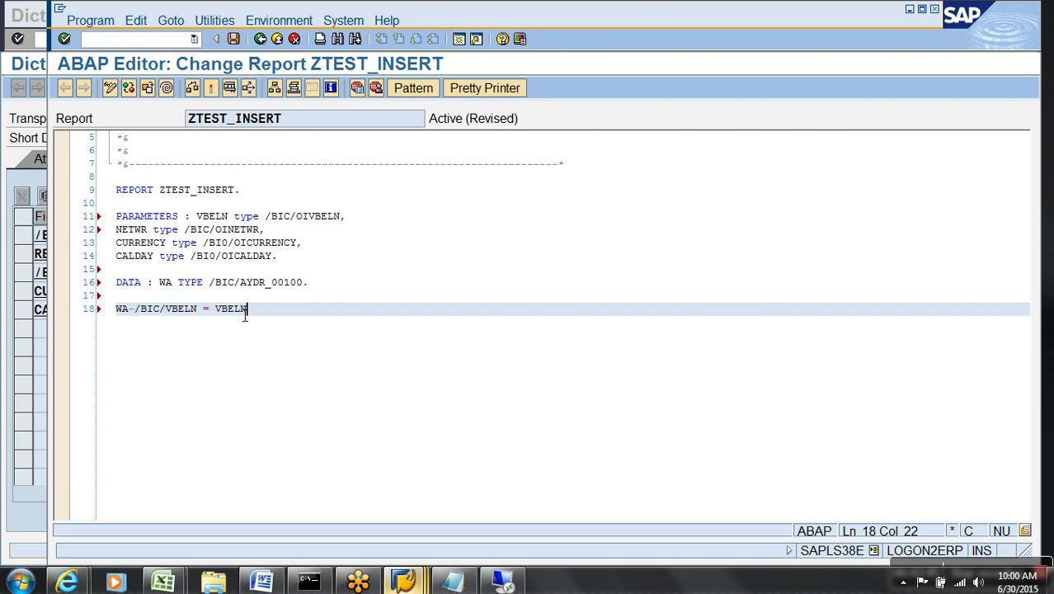
{"action": "type", "text": "."}
{"action": "key", "text": "Return"}
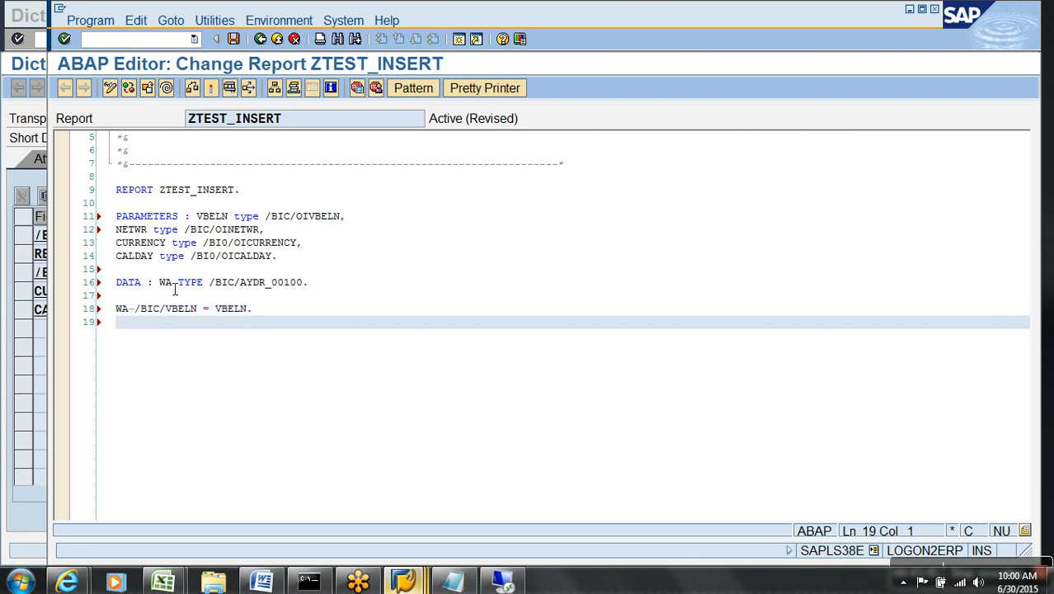
Add the assignment WA-/BIC/NETWR = NETWR. on line 19.
{"action": "type", "text": "WA-"}
{"action": "key", "text": "alt+Tab"}
{"action": "left_click", "coordinate": [126, 260]}
{"action": "key", "text": "Down"}
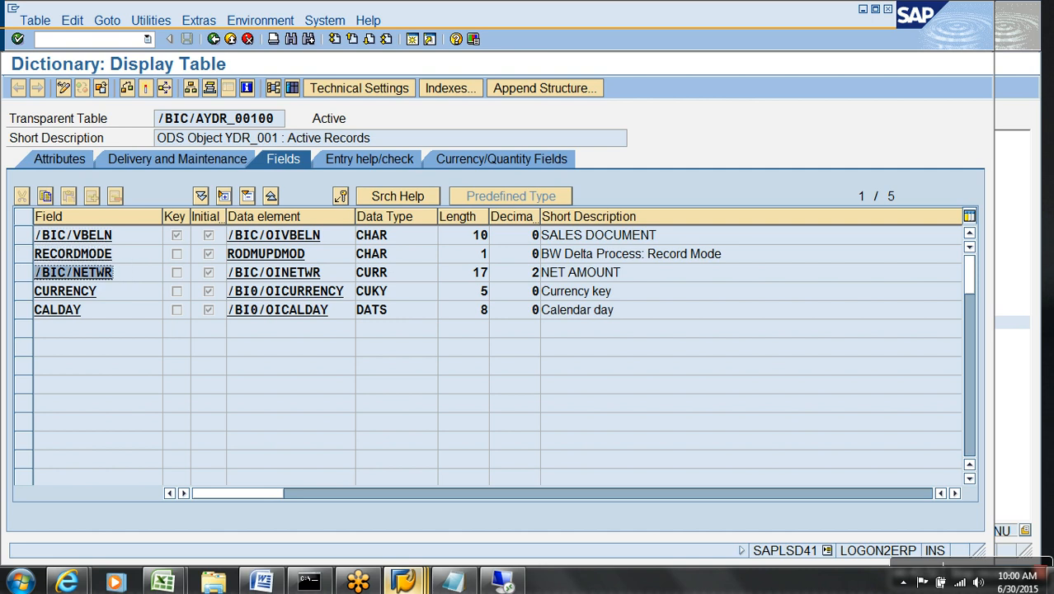
{"action": "key", "text": "ctrl+c"}
{"action": "key", "text": "alt+Tab"}
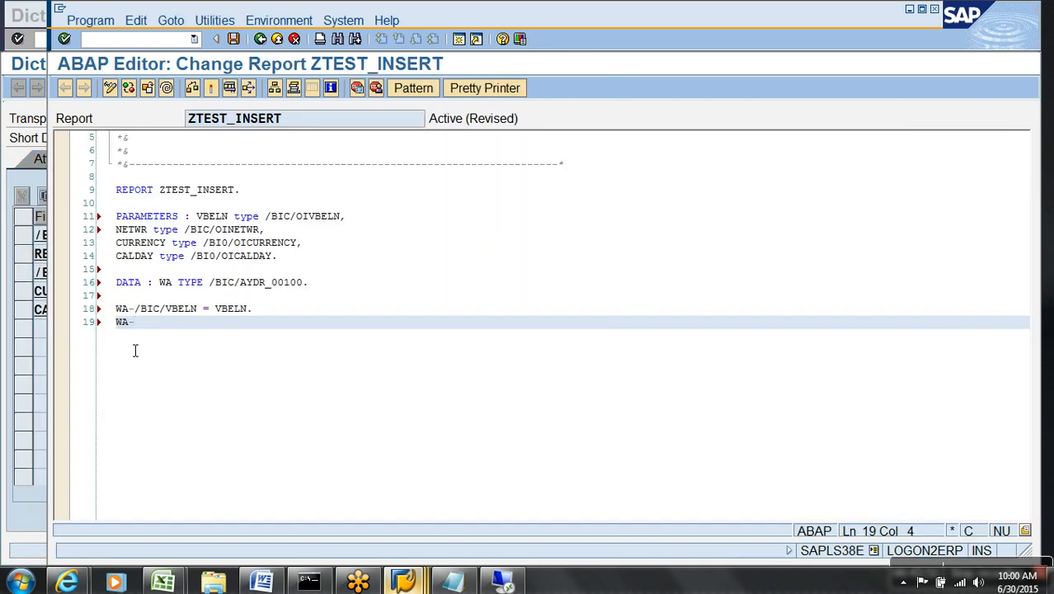
{"action": "key", "text": "ctrl+v"}
{"action": "type", "text": "="}
{"action": "key", "text": "BackSpace"}
{"action": "type", "text": "="}
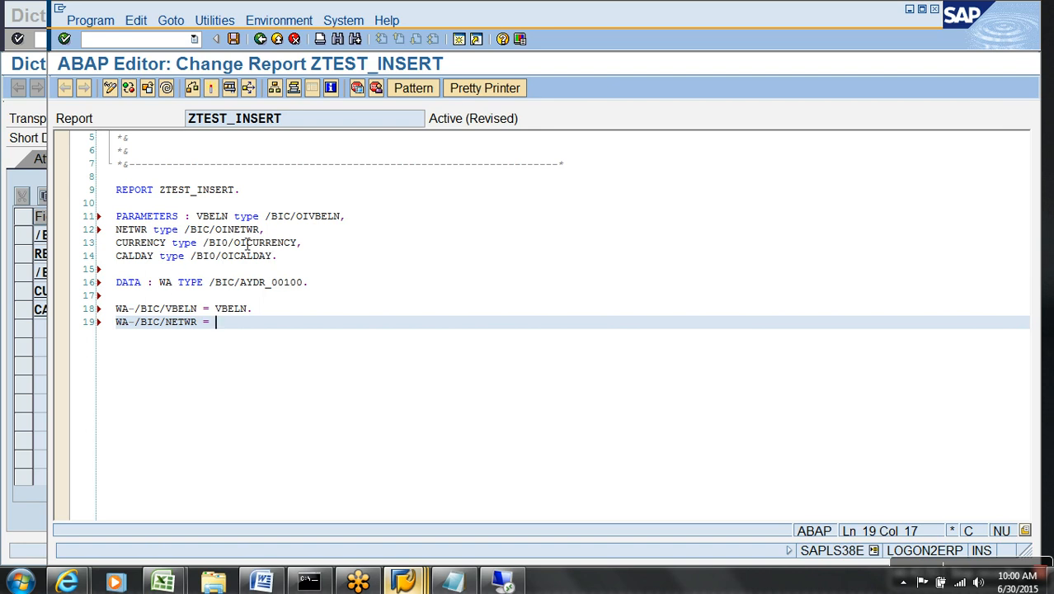
{"action": "left_click_drag", "start_coordinate": [148, 230], "coordinate": [117, 229]}
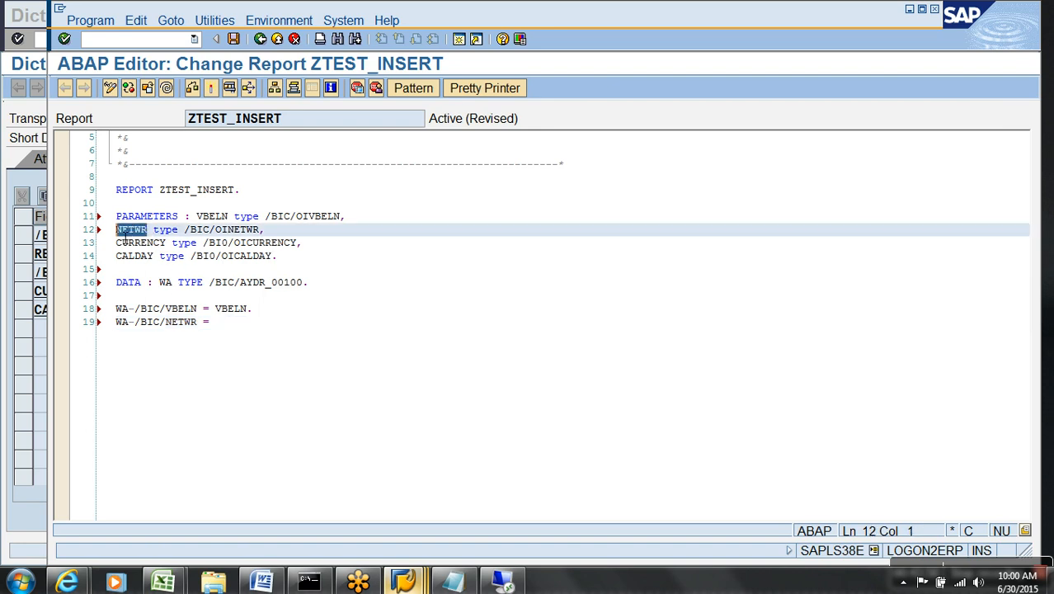
{"action": "left_click", "coordinate": [241, 334]}
{"action": "key", "text": "ctrl+v"}
{"action": "type", "text": "."}
{"action": "key", "text": "Return"}
Add the assignment WA-CURRENCY = CURRENCY on line 20.
{"action": "type", "text": "WA-"}
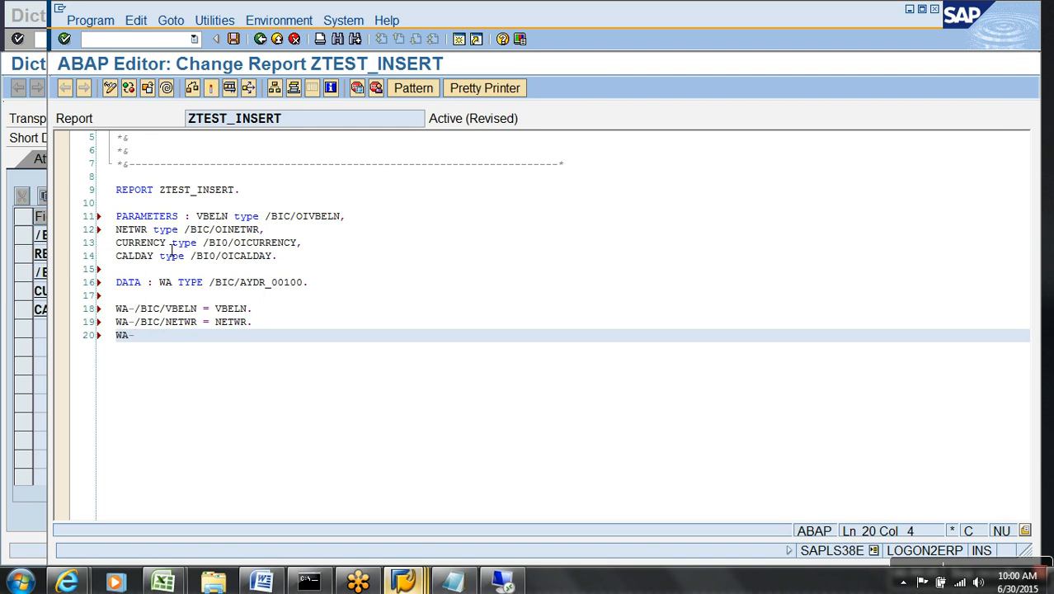
{"action": "left_click_drag", "start_coordinate": [167, 243], "coordinate": [118, 248]}
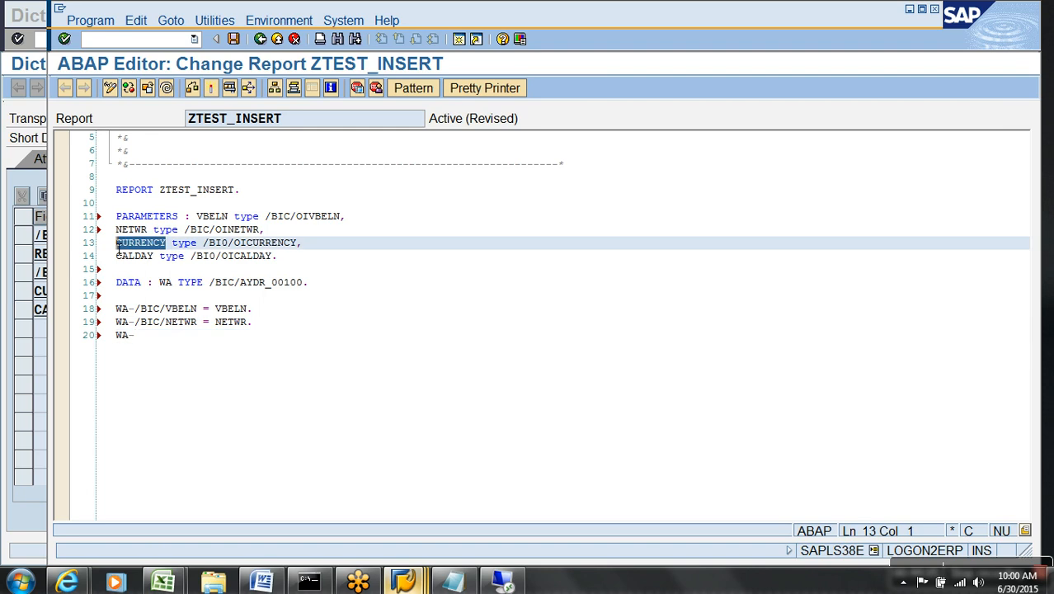
{"action": "left_click", "coordinate": [160, 347]}
{"action": "key", "text": "ctrl+v"}
{"action": "type", "text": "="}
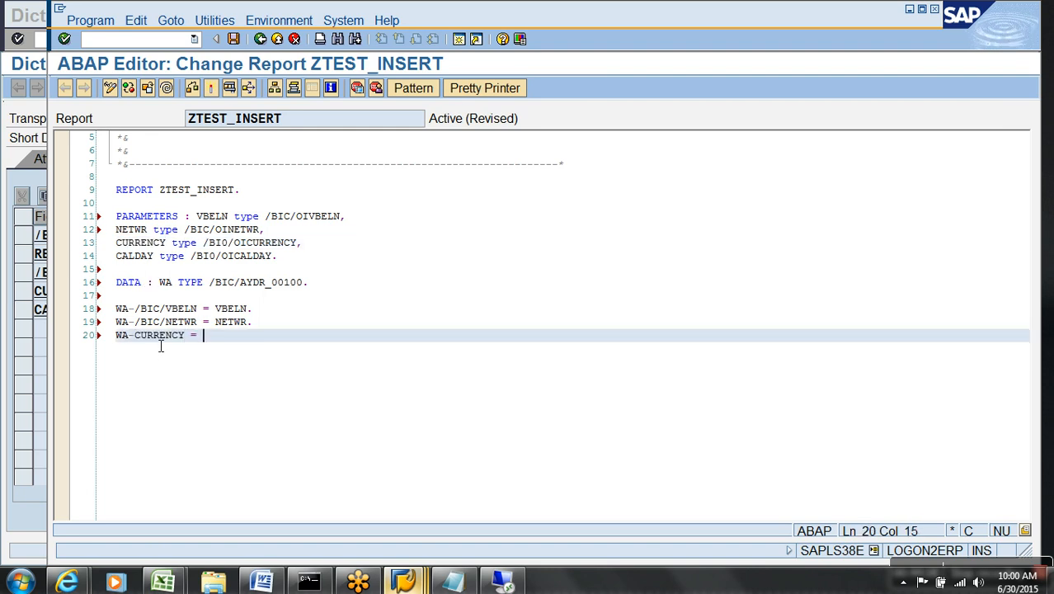
{"action": "key", "text": "alt+Tab"}
{"action": "left_click", "coordinate": [141, 294]}
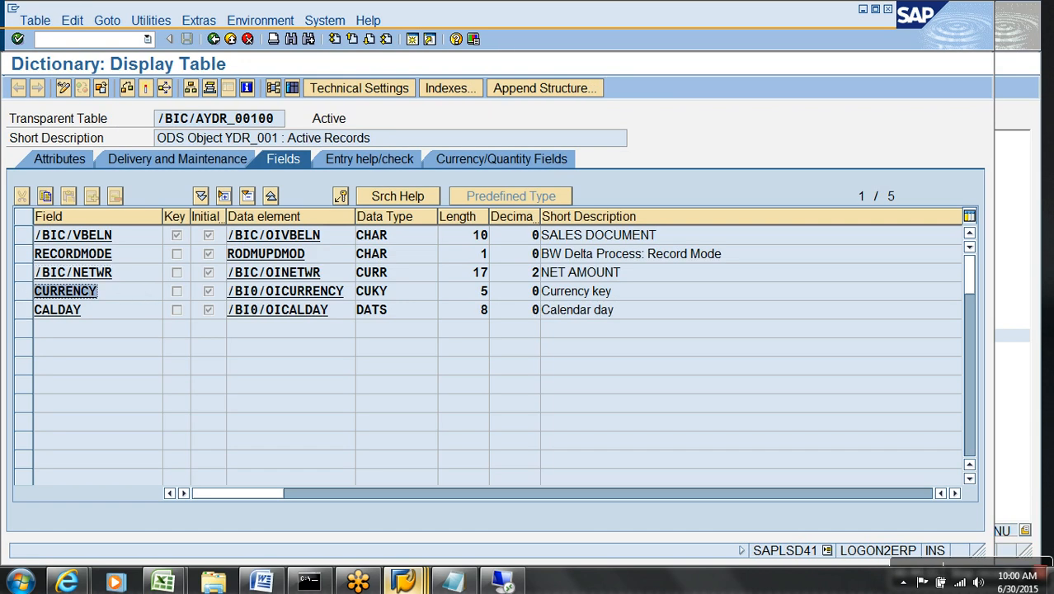
{"action": "key", "text": "alt+Tab"}
{"action": "key", "text": "ctrl+v"}
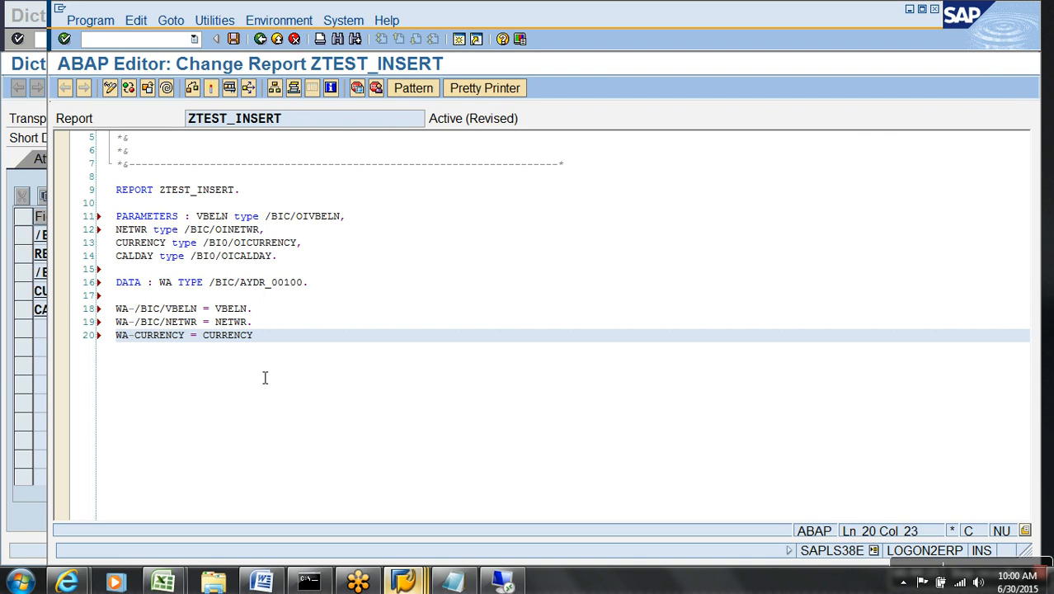
{"action": "key", "text": "Return"}
Add WA-CALDAY = CALDAY. followed by a blank line.
{"action": "type", "text": "WA-"}
{"action": "key", "text": "alt+Tab"}
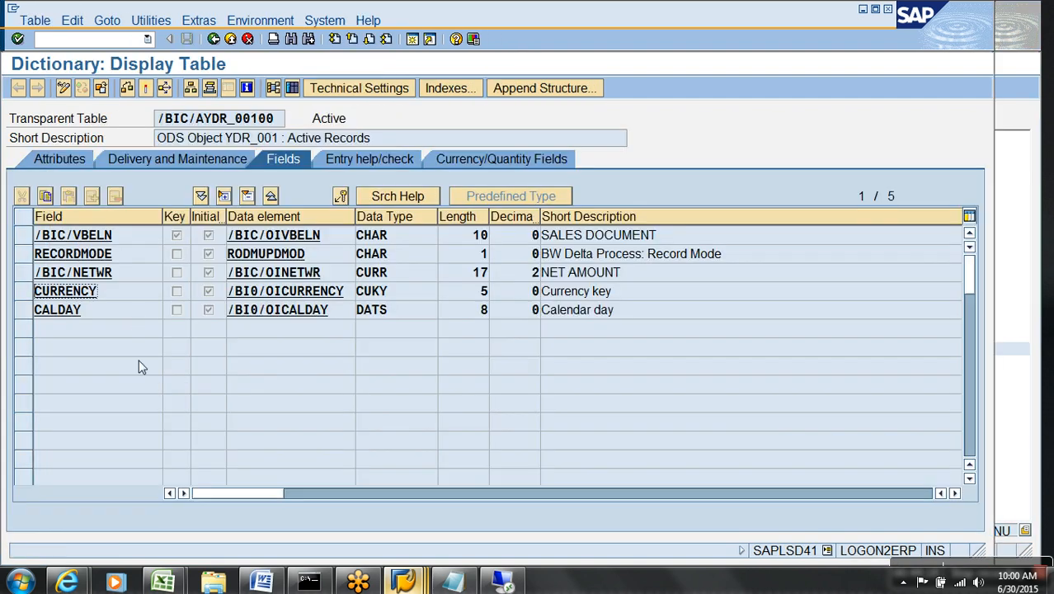
{"action": "double_click", "coordinate": [58, 310]}
{"action": "key", "text": "alt+Tab"}
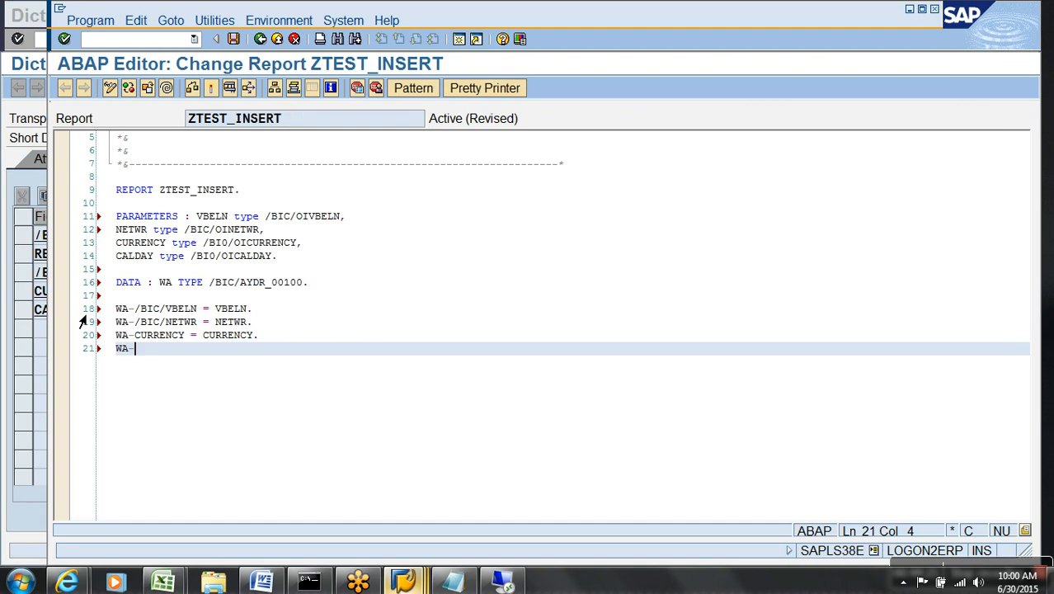
{"action": "key", "text": "ctrl+v"}
{"action": "type", "text": "="}
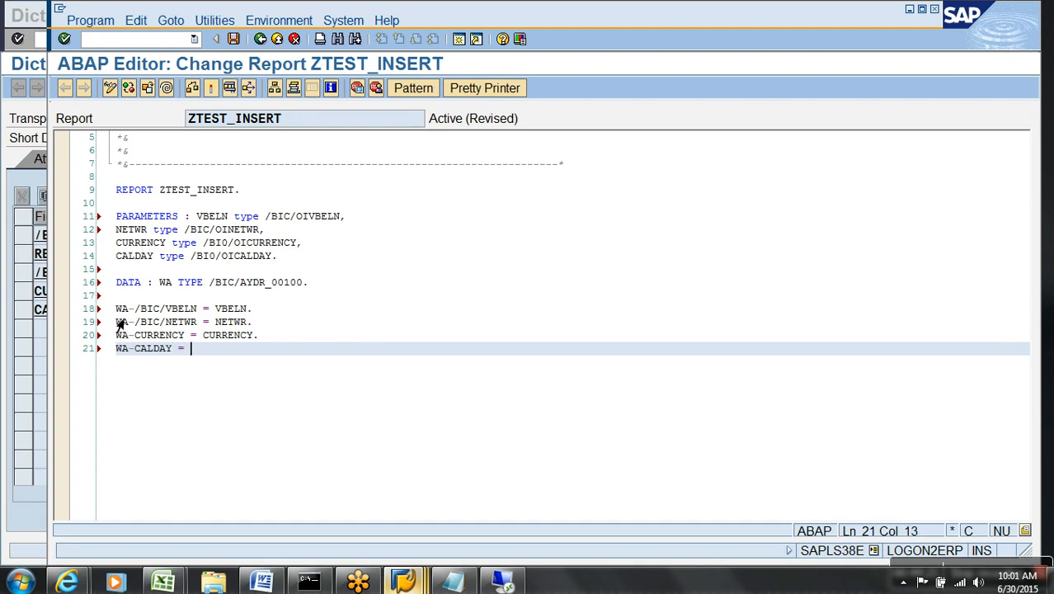
{"action": "key", "text": "ctrl+v"}
{"action": "type", "text": "."}
{"action": "key", "text": "Return"}
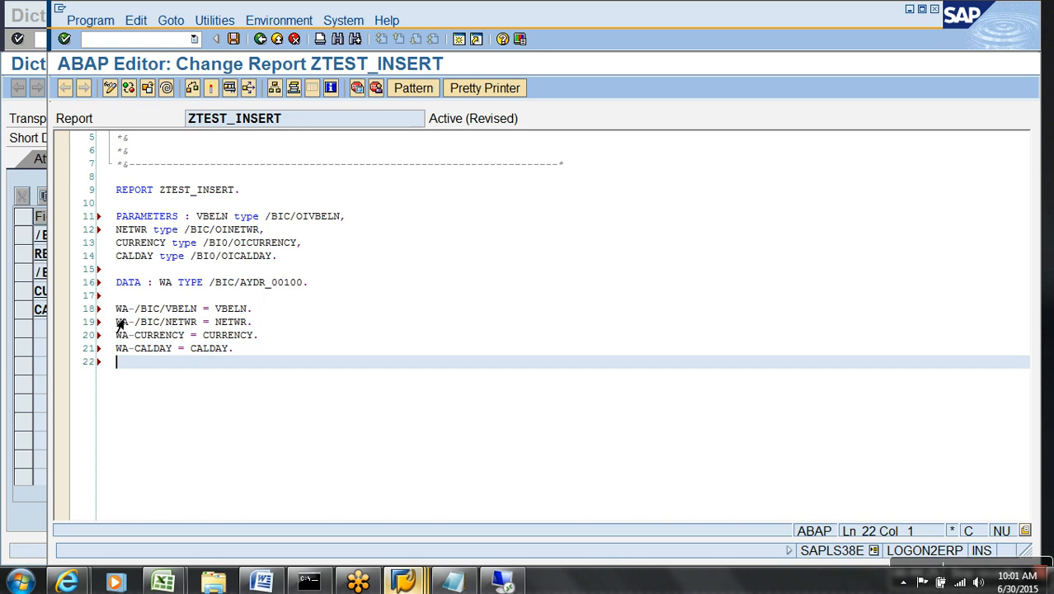
{"action": "key", "text": "Return"}
Start an INSERT statement and copy the table name /BIC/AYDR_00100 from SE11.
{"action": "type", "text": "INSERT"}
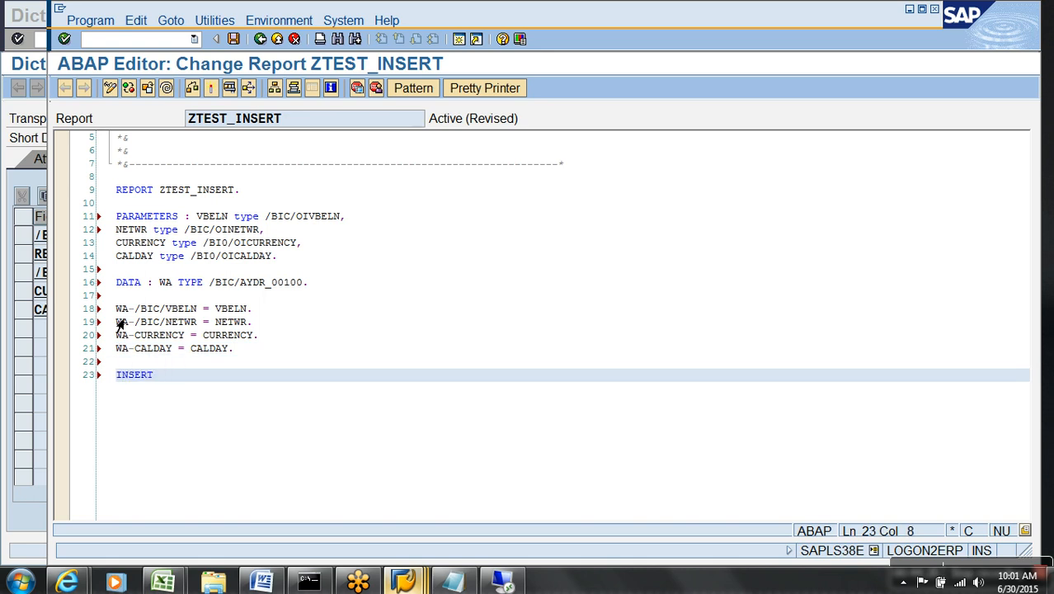
{"action": "key", "text": "alt+Tab"}
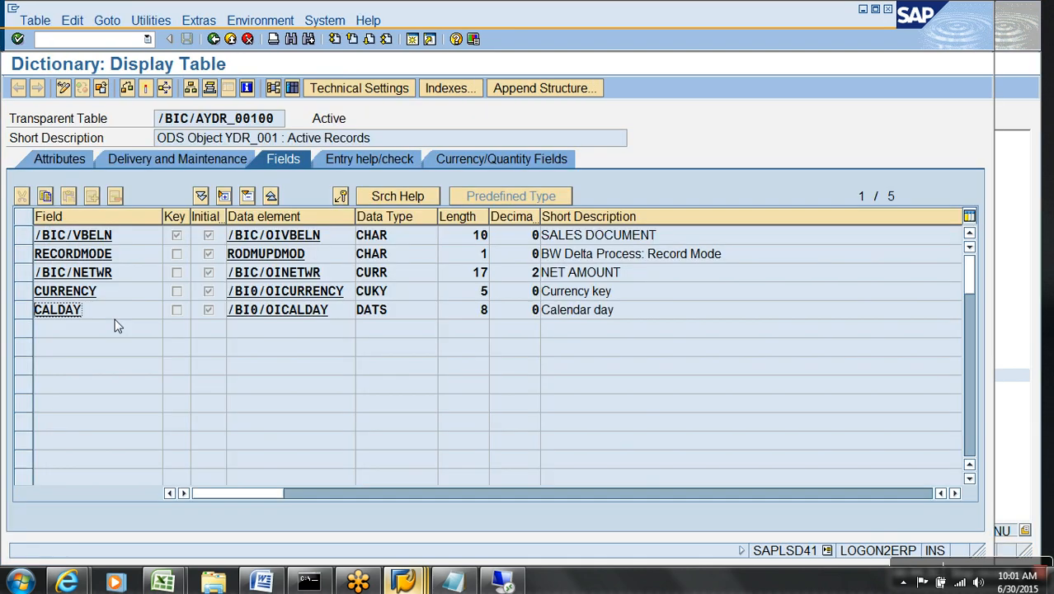
{"action": "left_click", "coordinate": [281, 122]}
{"action": "left_click_drag", "start_coordinate": [261, 128], "coordinate": [128, 128]}
{"action": "key", "text": "ctrl+c"}
Complete INSERT /BIC/AYDR_00100 FROM WA., then check and activate the report.
{"action": "key", "text": "alt+Tab"}
{"action": "key", "text": "ctrl+v"}
{"action": "type", "text": "FROM WA."}
{"action": "left_click", "coordinate": [192, 87]}
{"action": "left_click", "coordinate": [210, 88]}
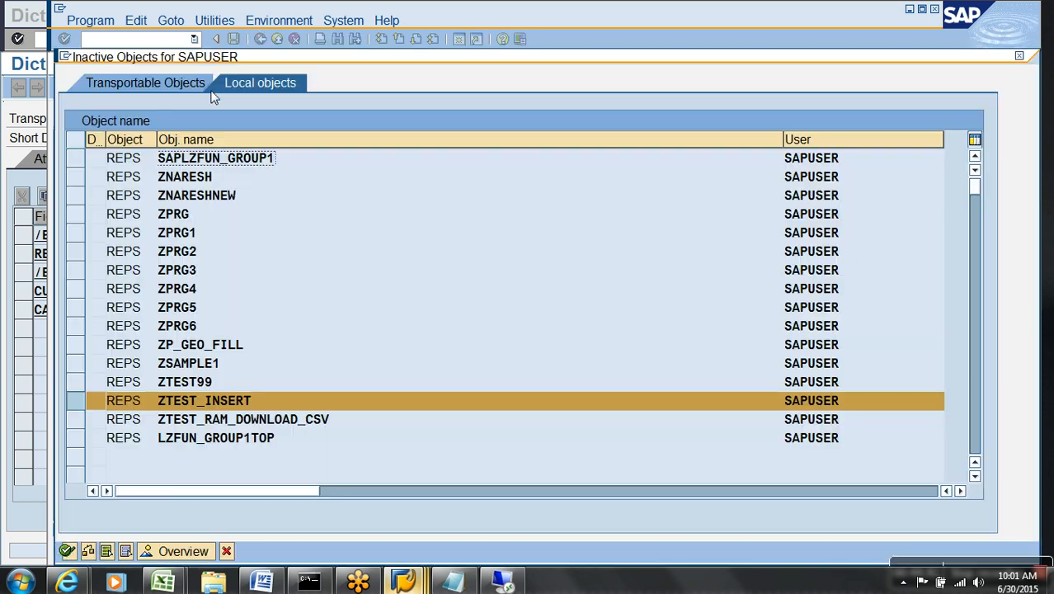
{"action": "key", "text": "Return"}
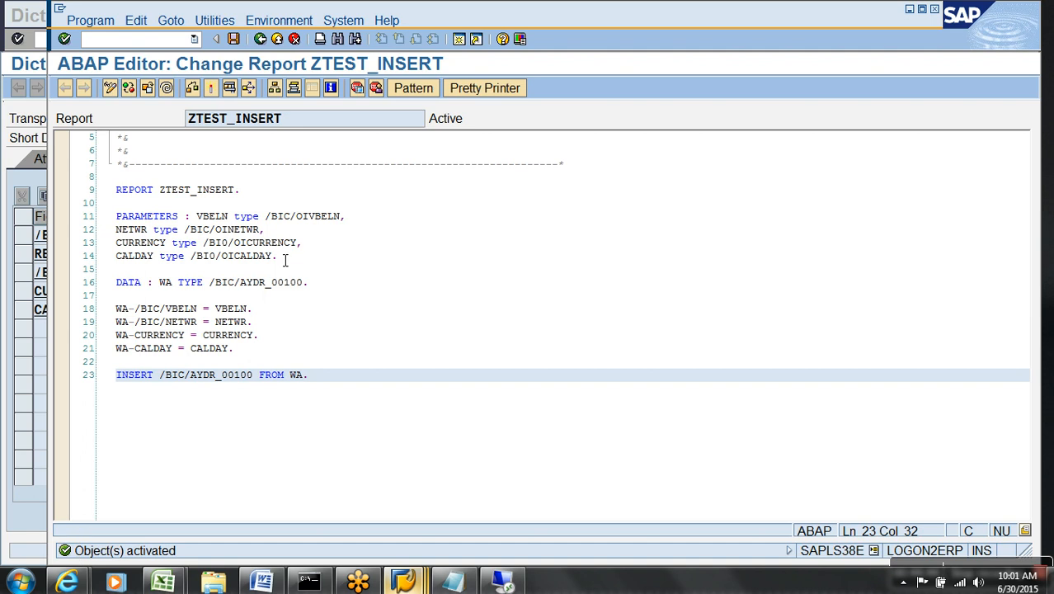
Add a commit line and attempt activation, reviewing the reported syntax error.
{"action": "key", "text": "Return"}
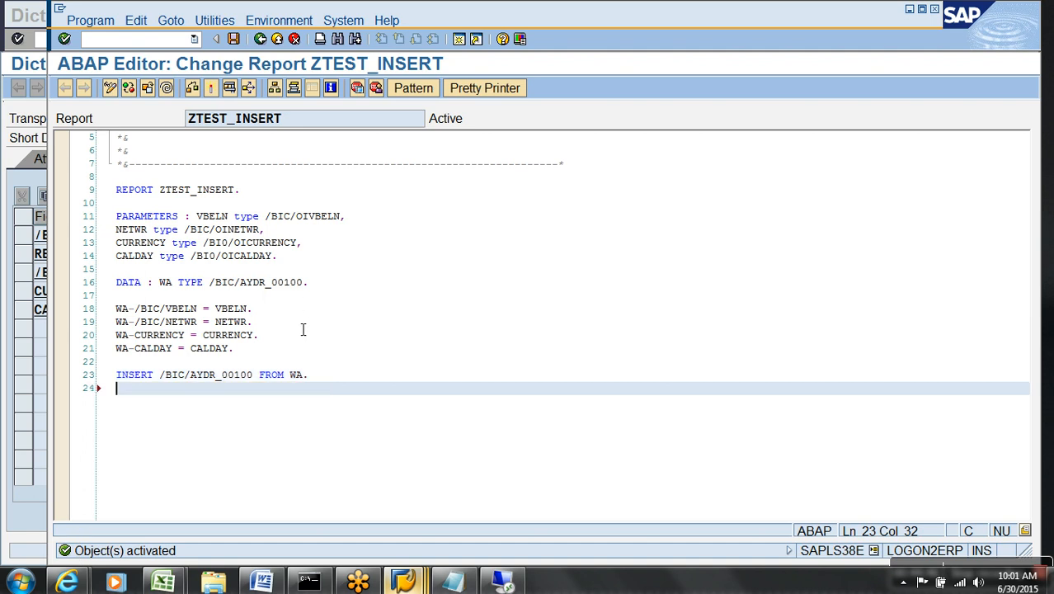
{"action": "type", "text": "commit."}
{"action": "left_click", "coordinate": [212, 88]}
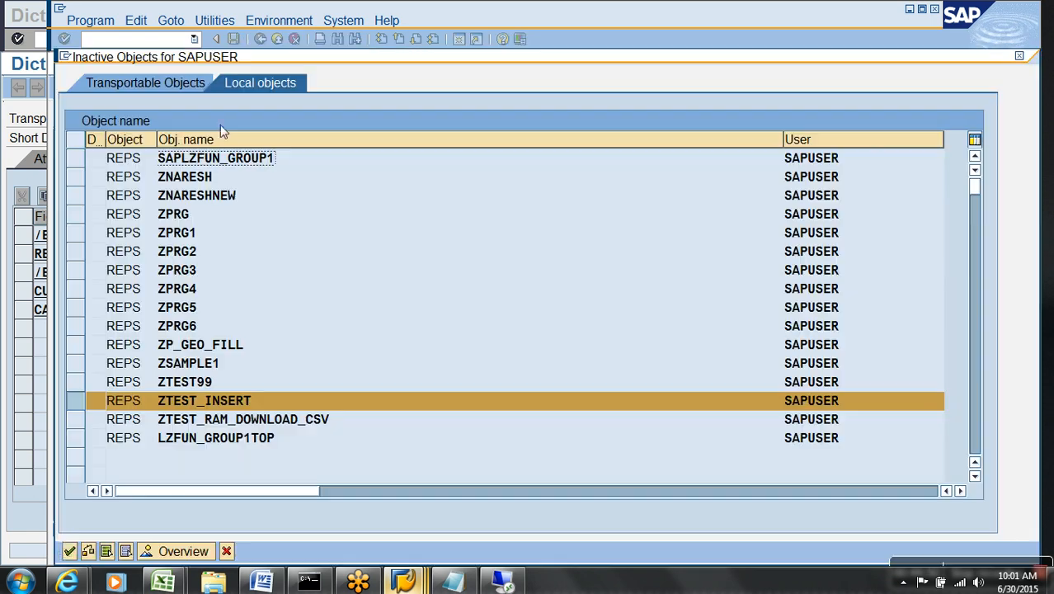
{"action": "key", "text": "Return"}
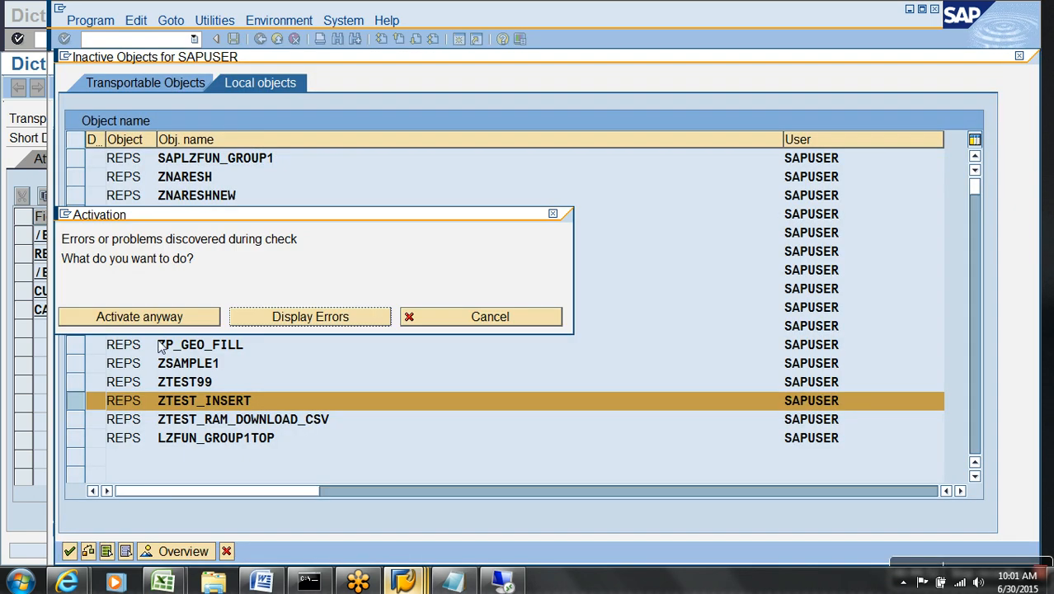
{"action": "left_click", "coordinate": [293, 317]}
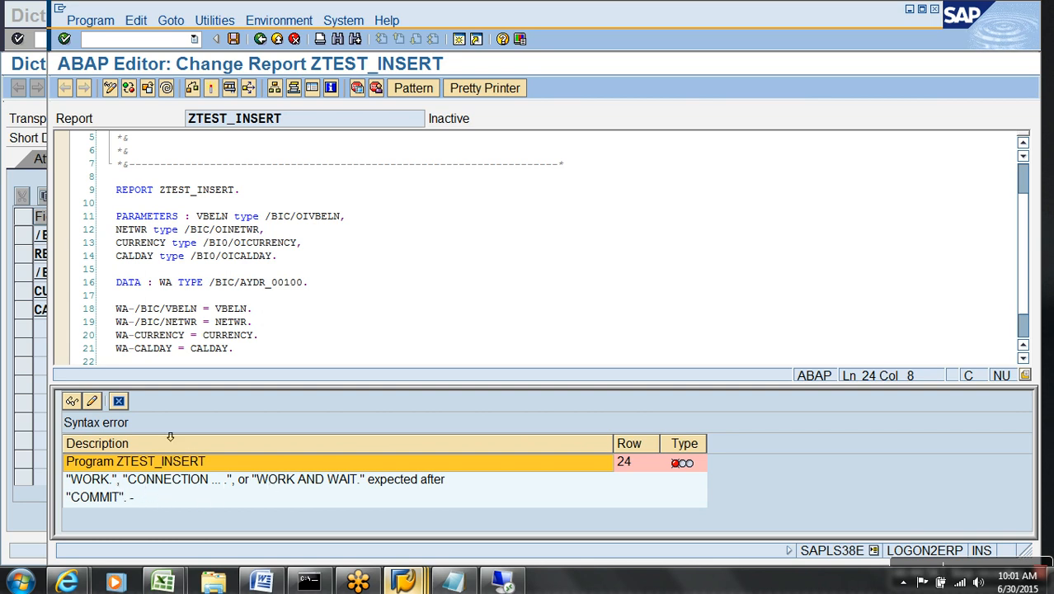
{"action": "left_click", "coordinate": [118, 401]}
Correct the line to COMMIT WORK., activate ZTEST_INSERT, and view the still-empty table contents.
{"action": "key", "text": "BackSpace"}
{"action": "type", "text": "WORK"}
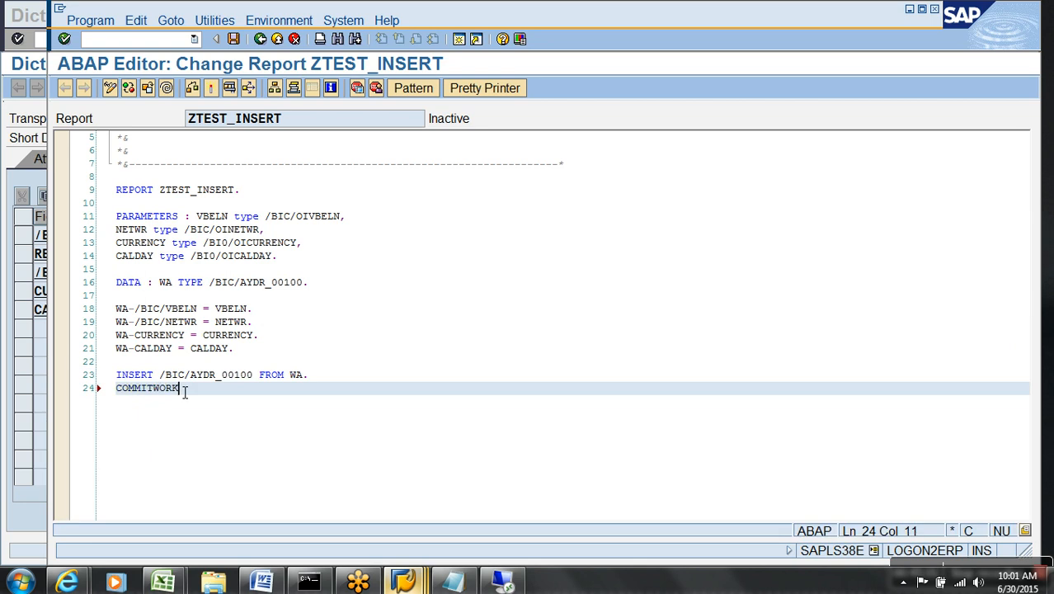
{"action": "key", "text": "BackSpace"}
{"action": "key", "text": "BackSpace"}
{"action": "key", "text": "BackSpace"}
{"action": "key", "text": "BackSpace"}
{"action": "type", "text": "WORK."}
{"action": "left_click", "coordinate": [210, 88]}
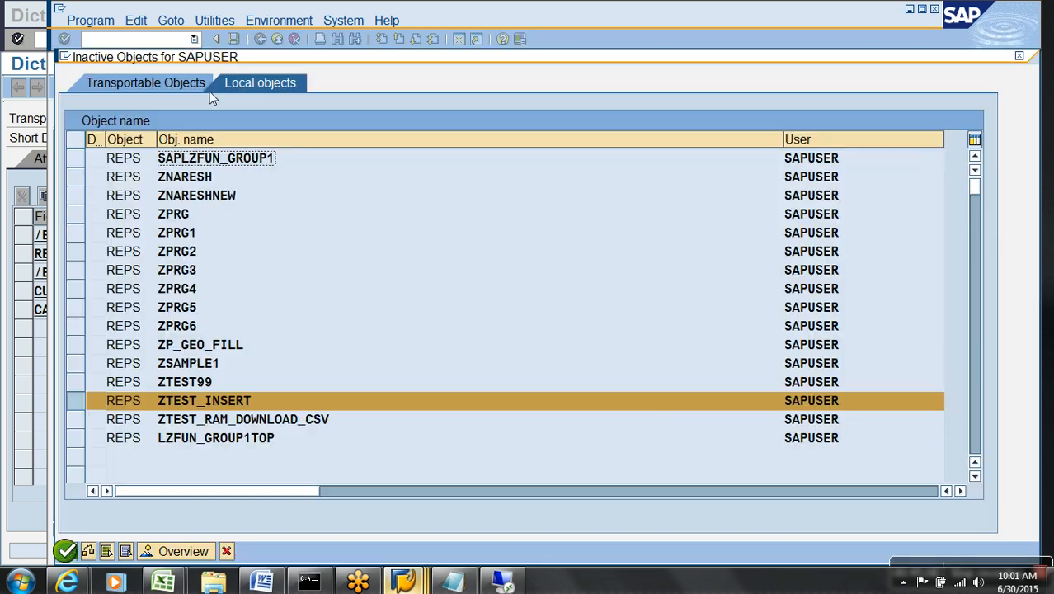
{"action": "key", "text": "Return"}
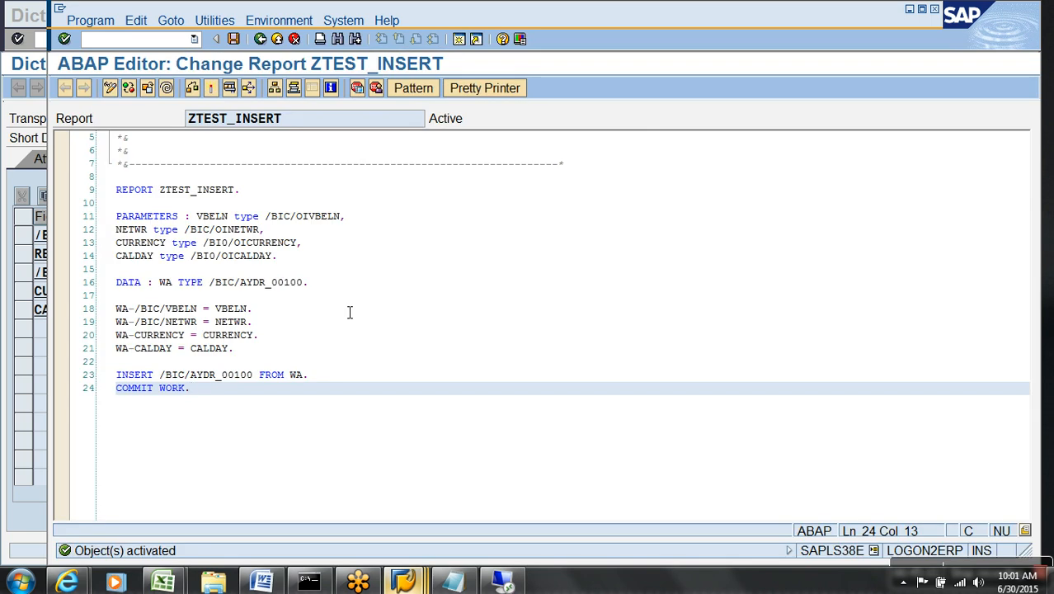
{"action": "key", "text": "alt+Tab"}
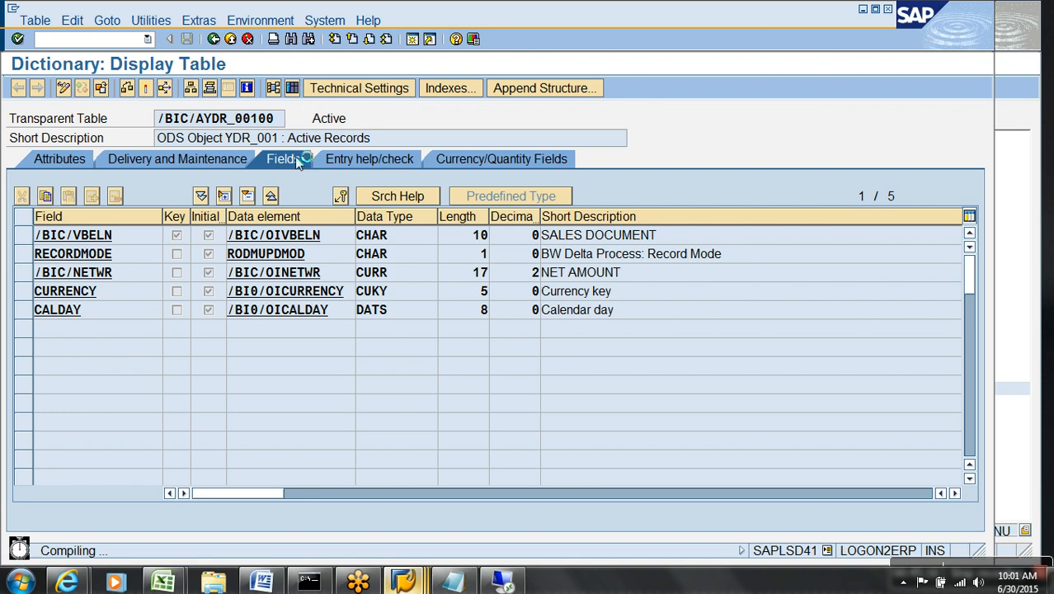
{"action": "key", "text": "F8"}
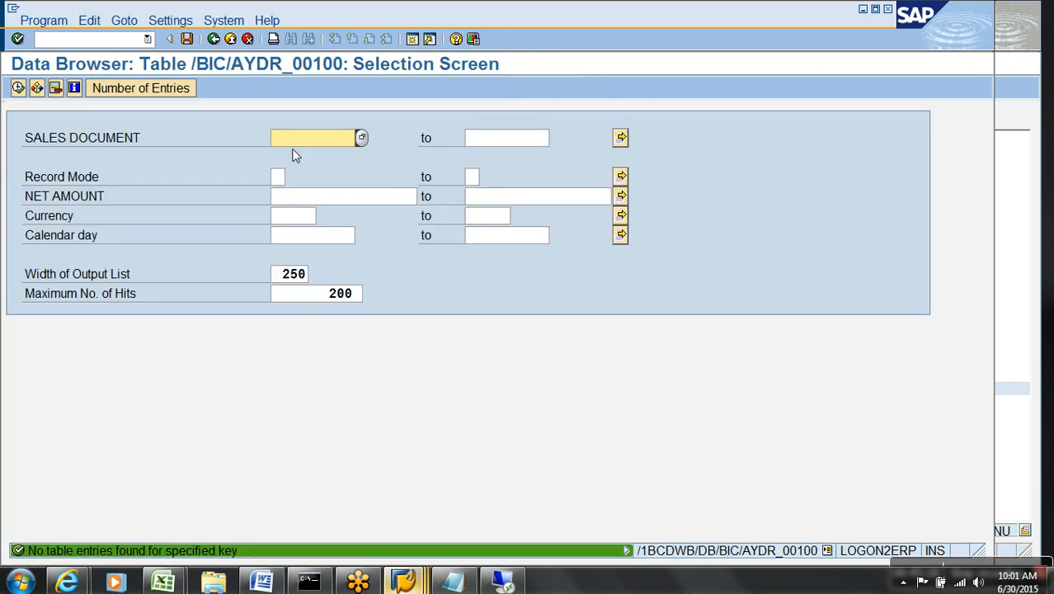
Run ZTEST_INSERT with VBELN 1, NETWR 1000, currency INR and calendar day 2014.02.14.
{"action": "key", "text": "alt+Tab"}
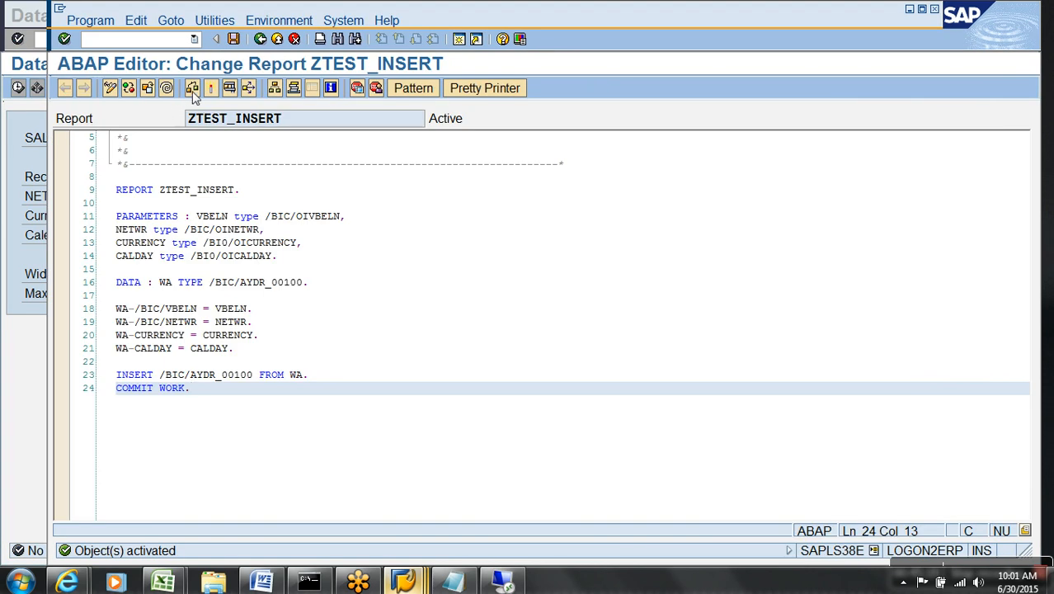
{"action": "left_click", "coordinate": [231, 89]}
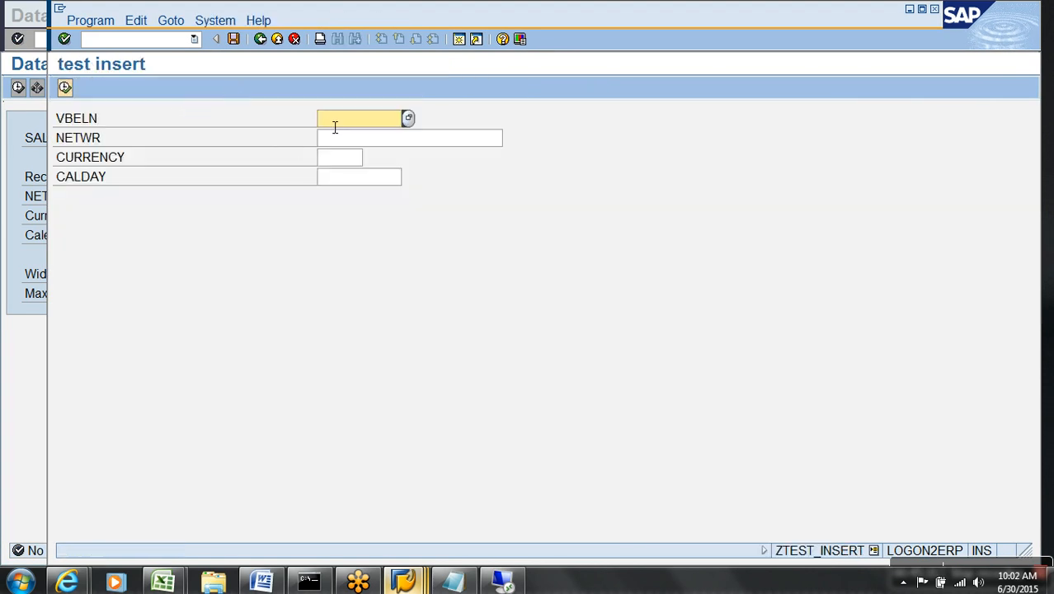
{"action": "type", "text": "1"}
{"action": "key", "text": "Tab"}
{"action": "type", "text": "1000"}
{"action": "key", "text": "Tab"}
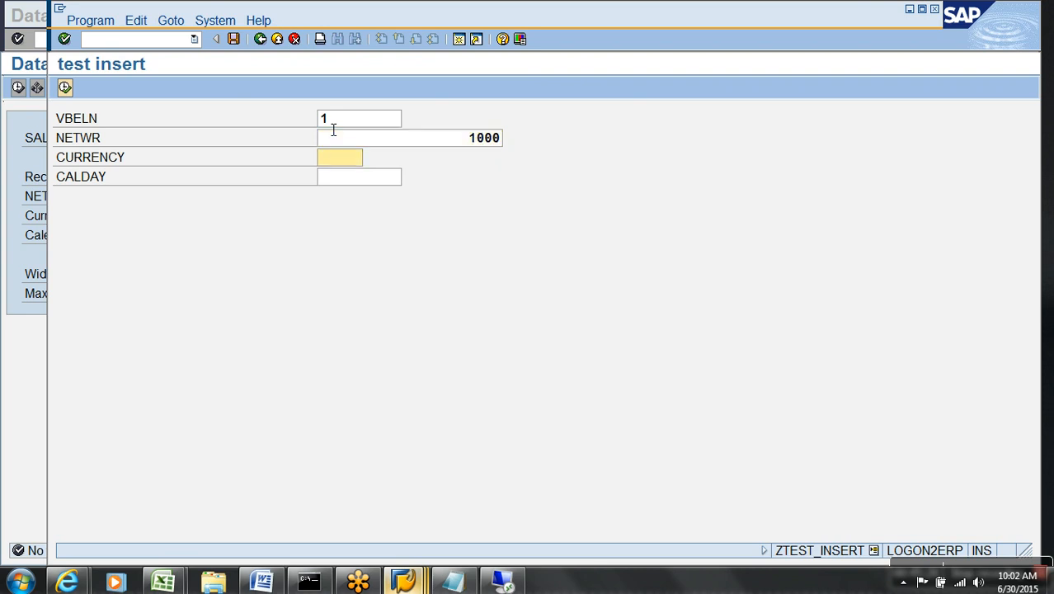
{"action": "type", "text": "INR"}
{"action": "key", "text": "Tab"}
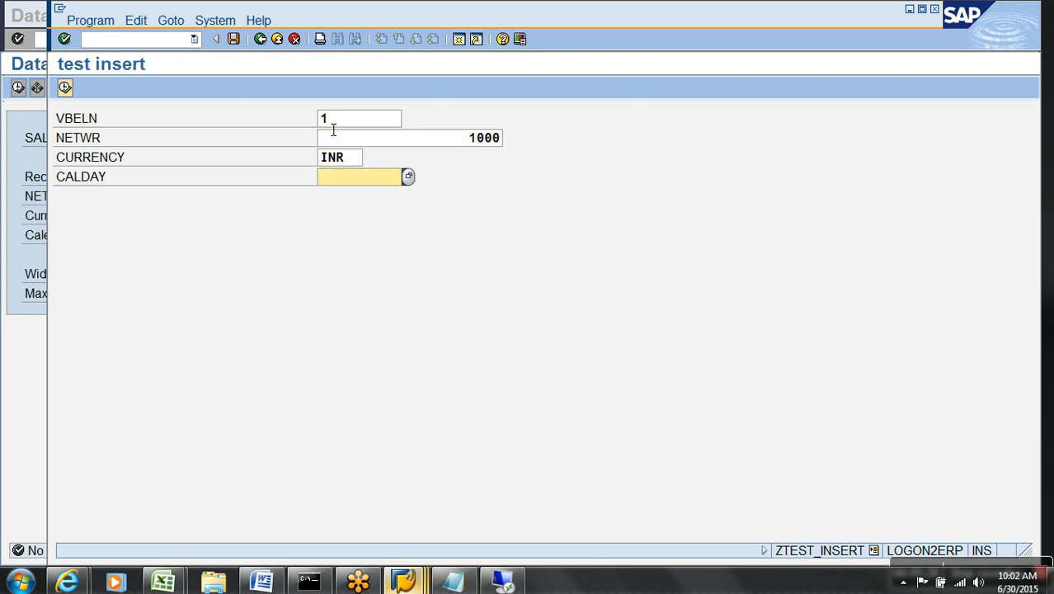
{"action": "key", "text": "F4"}
{"action": "double_click", "coordinate": [417, 340]}
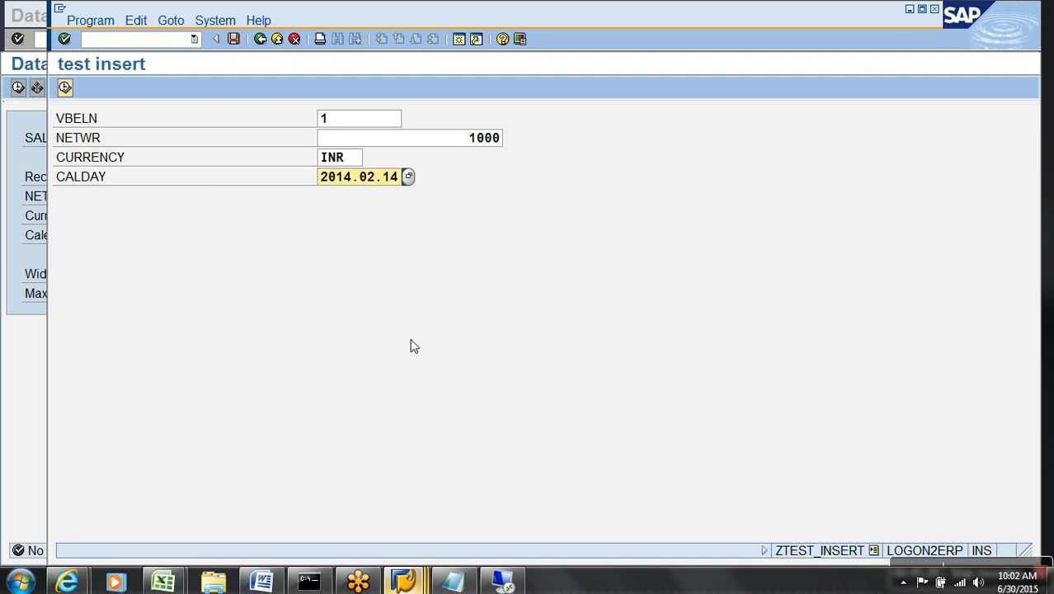
{"action": "left_click", "coordinate": [65, 88]}
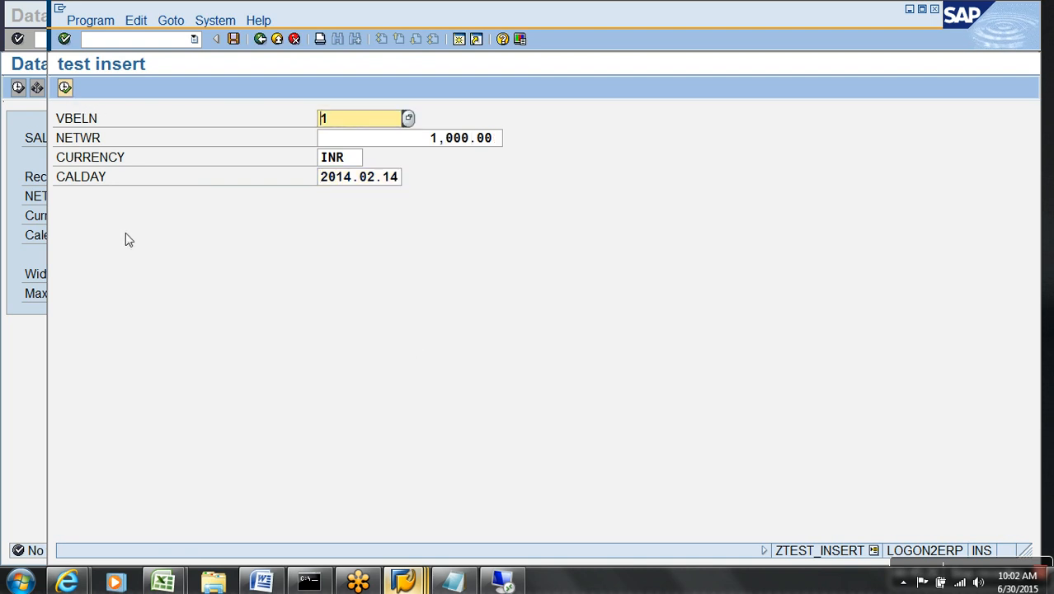
Re-list the table entries to show the single 1,000.00 INR record.
{"action": "key", "text": "F3"}
{"action": "left_click", "coordinate": [18, 88]}
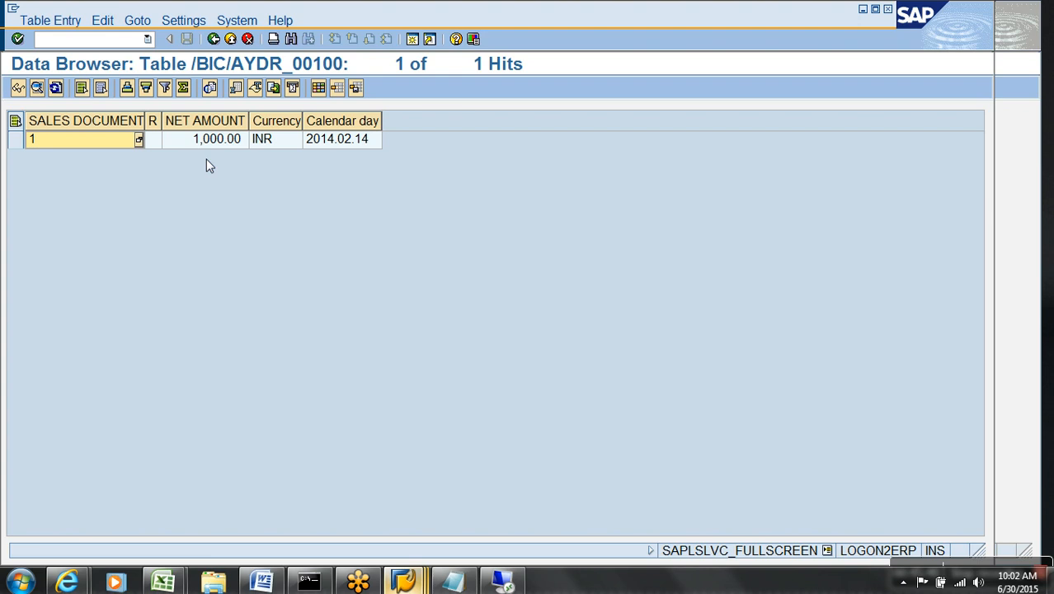
{"action": "key", "text": "alt+Tab"}
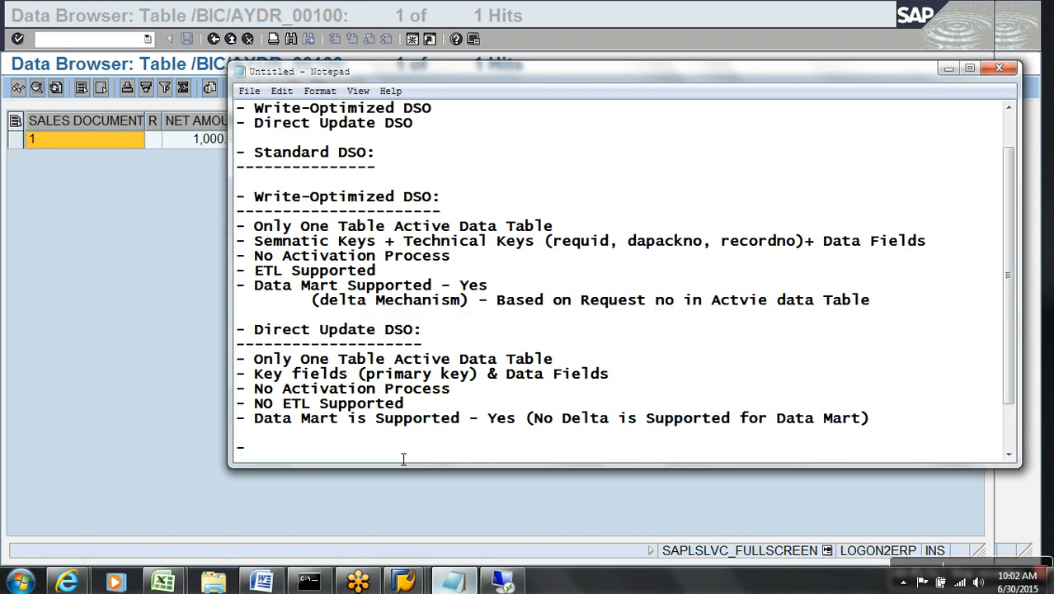
Note 'Insert data into Direct Update through ABAP/4 interface', correcting ABAp to ABAP.
{"action": "type", "text": "Insert data int"}
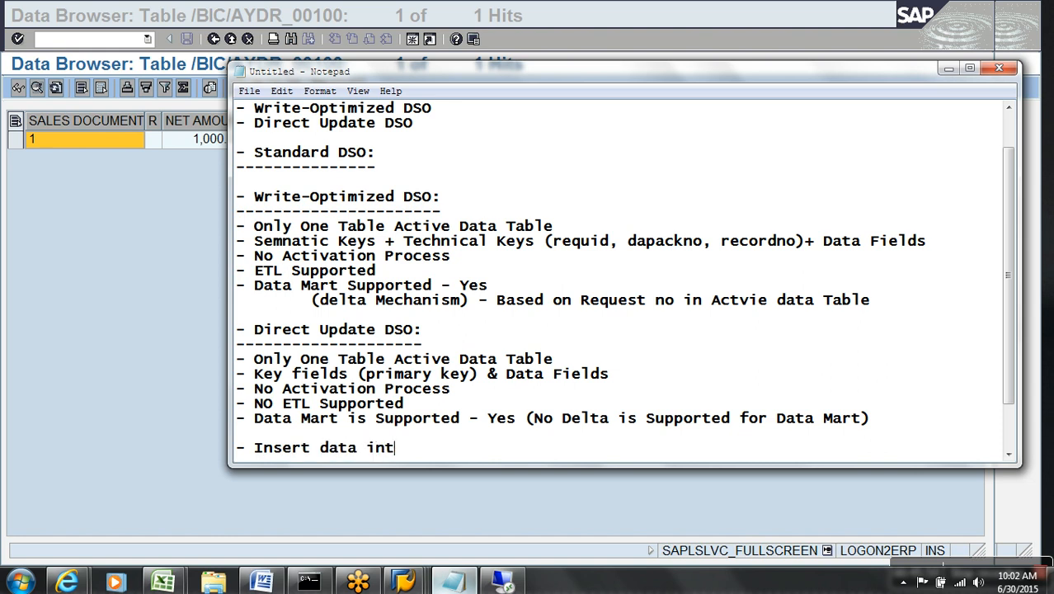
{"action": "type", "text": "o Direct Update through "}
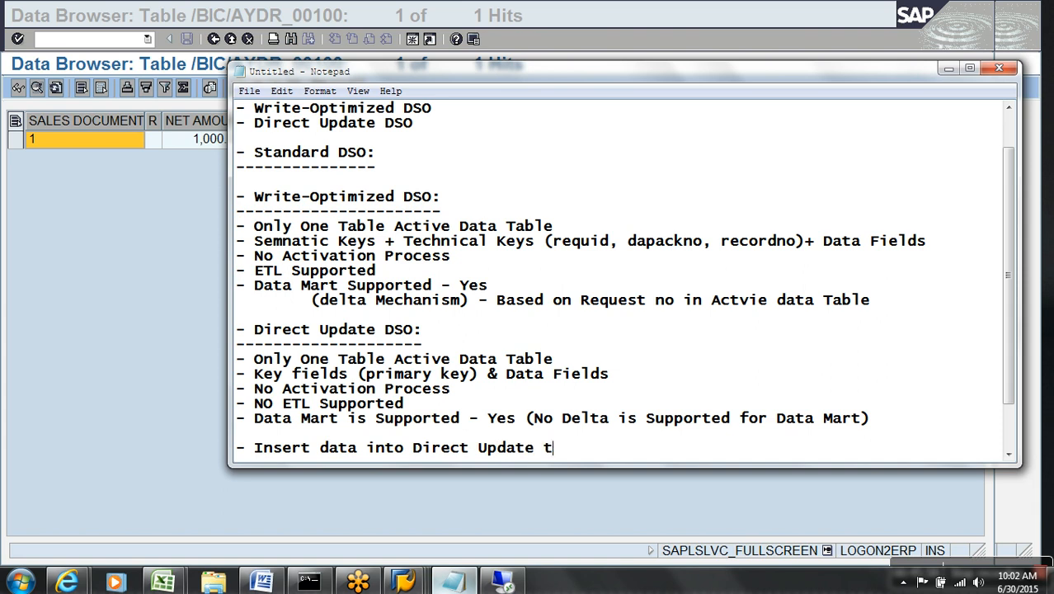
{"action": "type", "text": "ABA"}
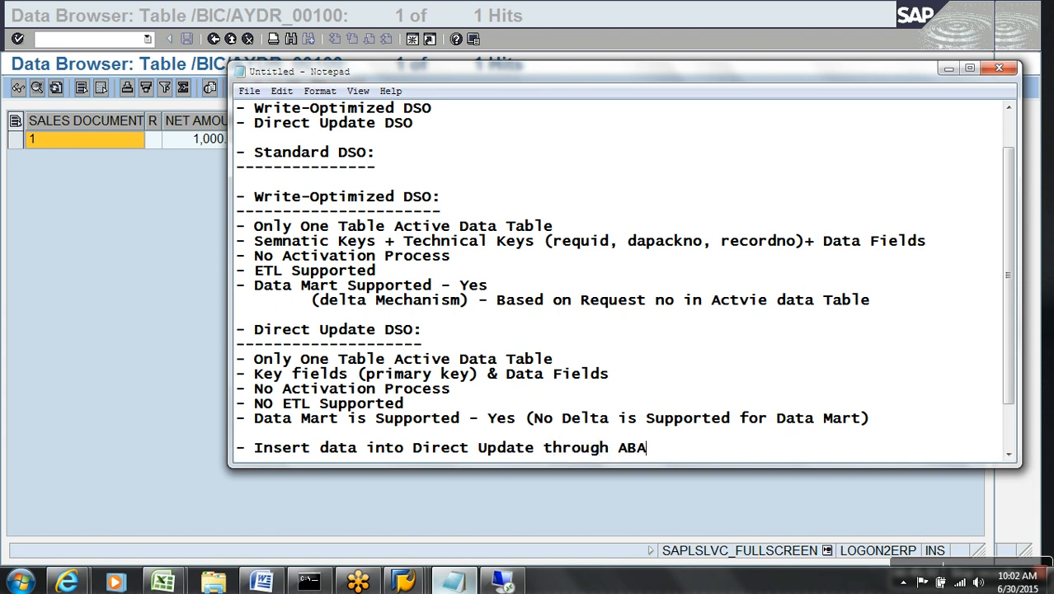
{"action": "type", "text": "p/4 interface"}
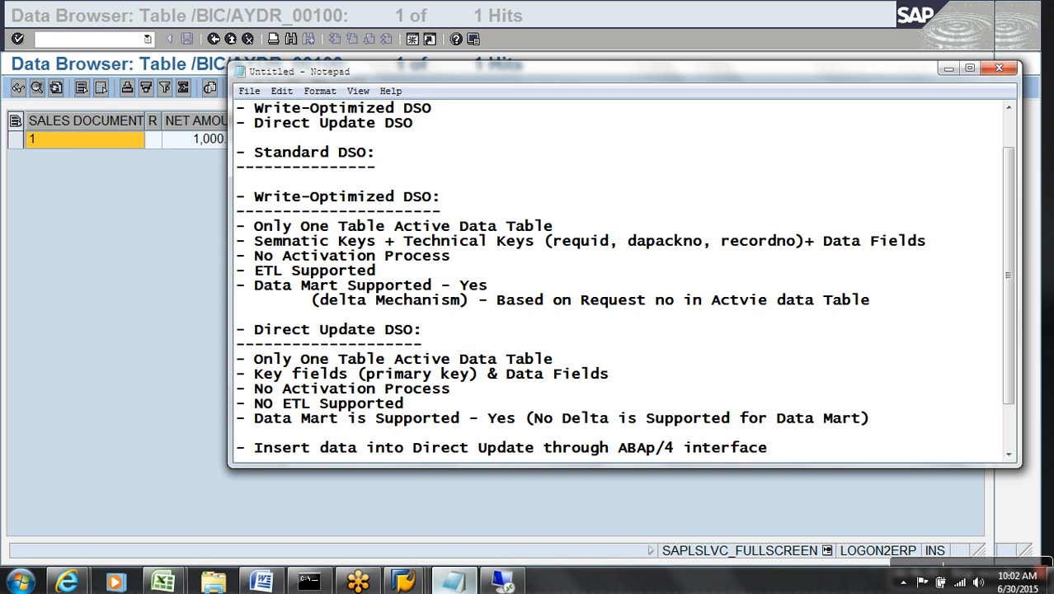
{"action": "key", "text": "Return"}
{"action": "key", "text": "Return"}
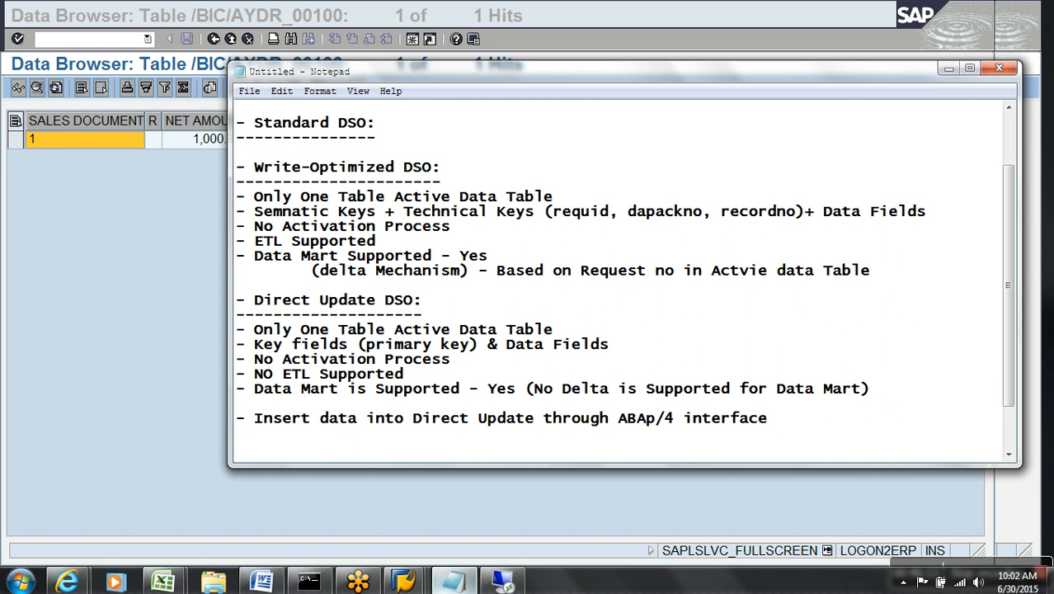
{"action": "left_click", "coordinate": [653, 418]}
{"action": "key", "text": "BackSpace"}
{"action": "type", "text": "P"}
{"action": "key", "text": "End"}
Add the note '- APD Direct Update DSO as Data Target.' on a new line.
{"action": "key", "text": "Return"}
{"action": "type", "text": "- APD"}
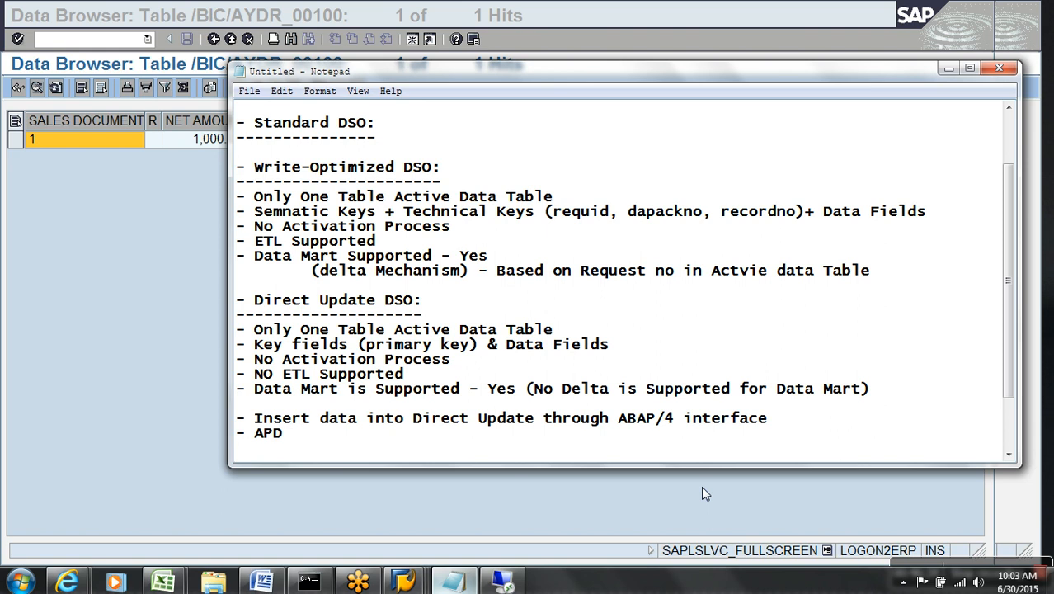
{"action": "type", "text": "Direct Update DSO as Data Target."}
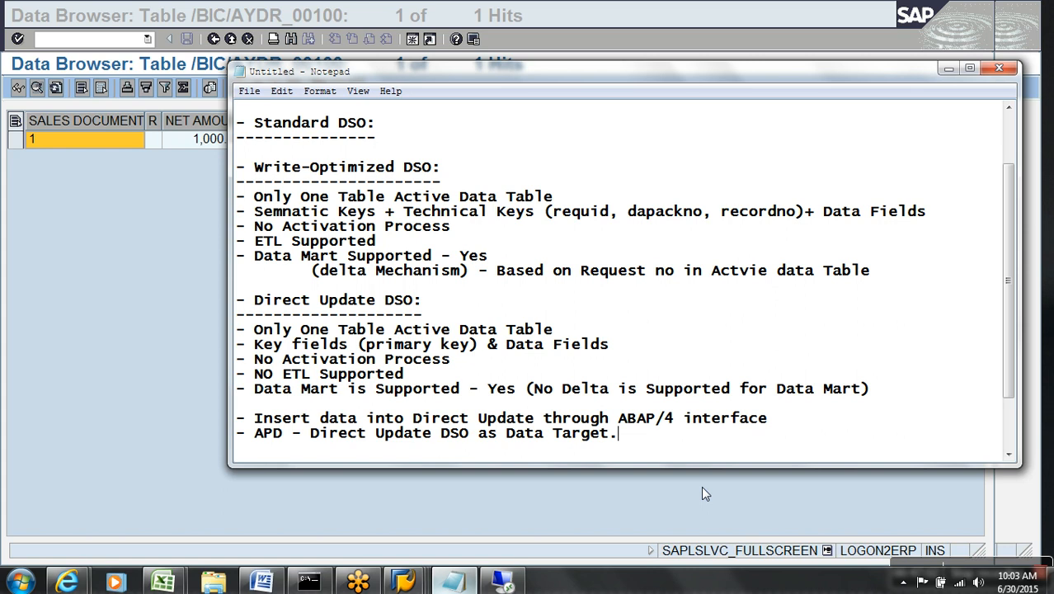
Leave the Data Browser and delete all data from Demo Direct Update DSO YDR_001.
{"action": "left_click", "coordinate": [160, 203]}
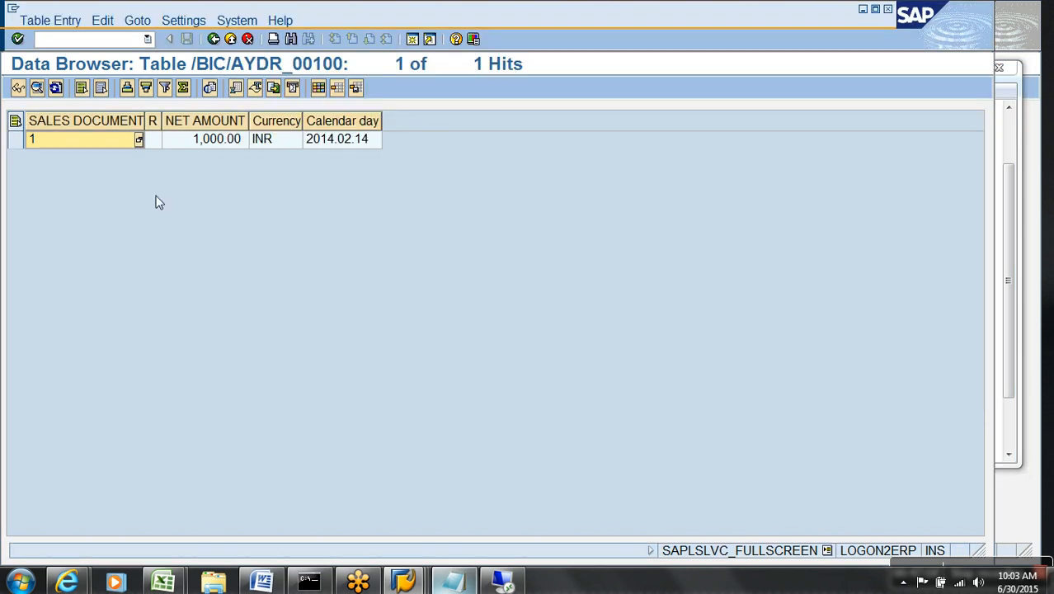
{"action": "left_click", "coordinate": [231, 39]}
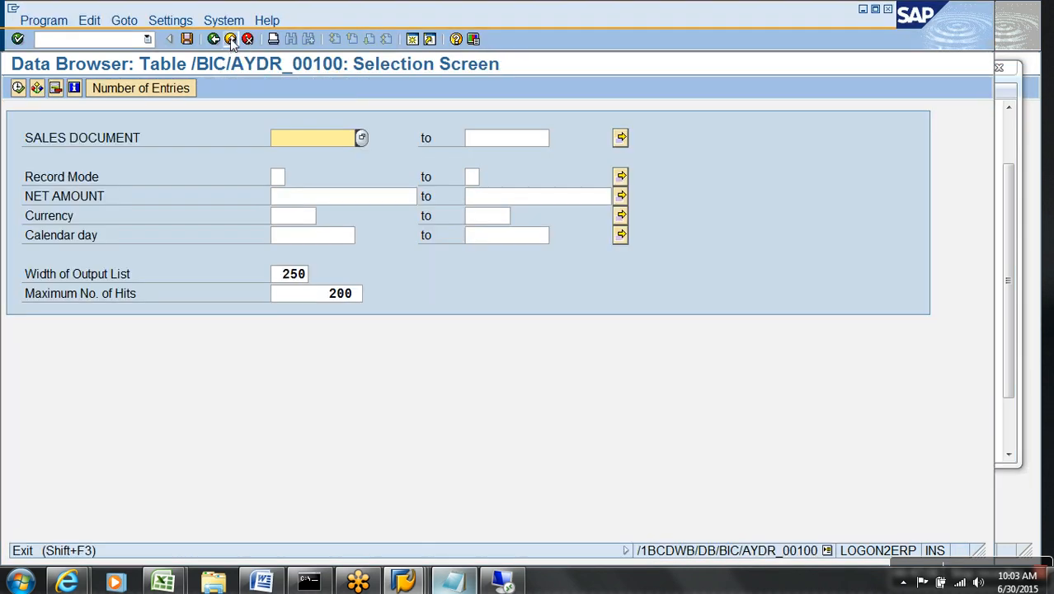
{"action": "left_click", "coordinate": [231, 40]}
{"action": "left_click", "coordinate": [231, 40]}
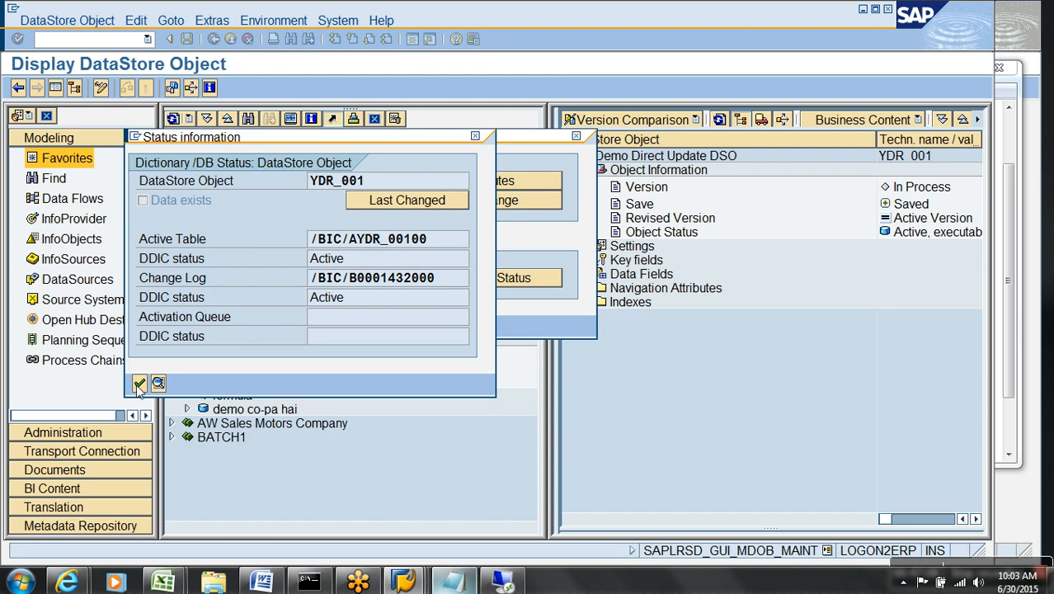
{"action": "left_click", "coordinate": [138, 385]}
{"action": "left_click", "coordinate": [138, 317]}
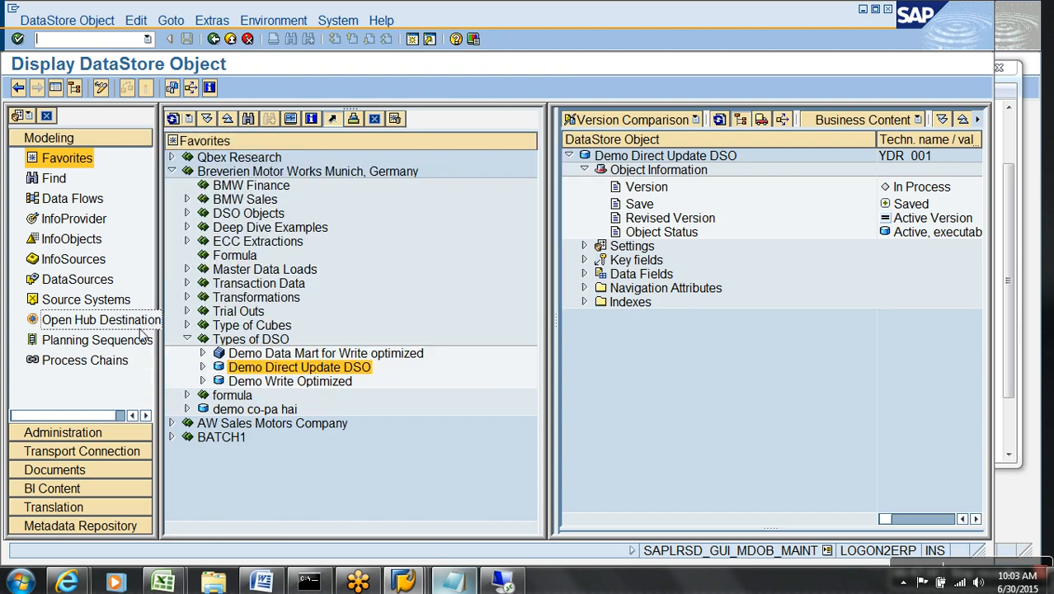
{"action": "left_click", "coordinate": [231, 39]}
{"action": "right_click", "coordinate": [324, 369]}
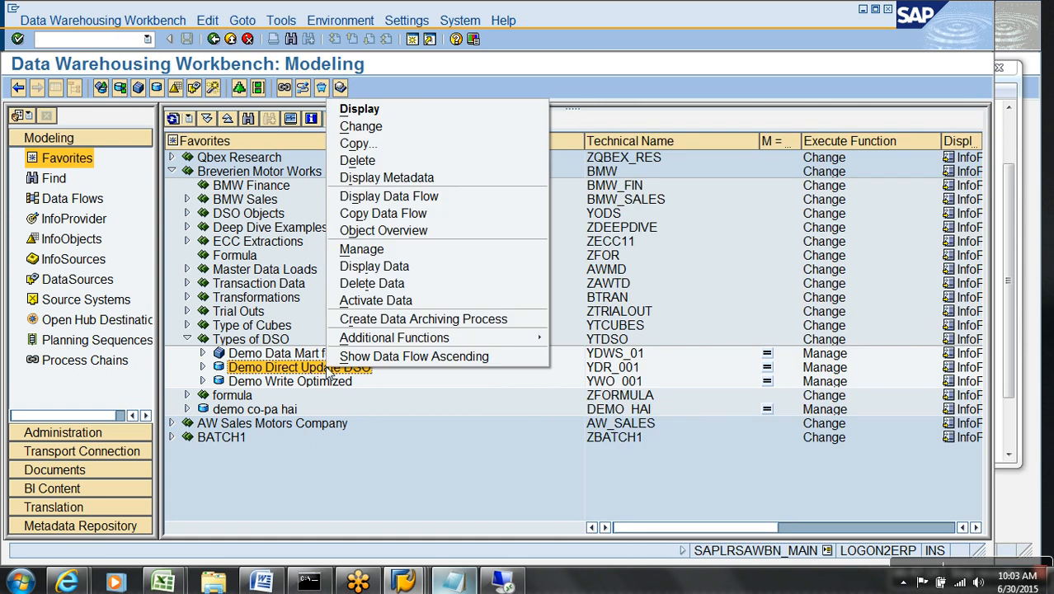
{"action": "left_click", "coordinate": [382, 283]}
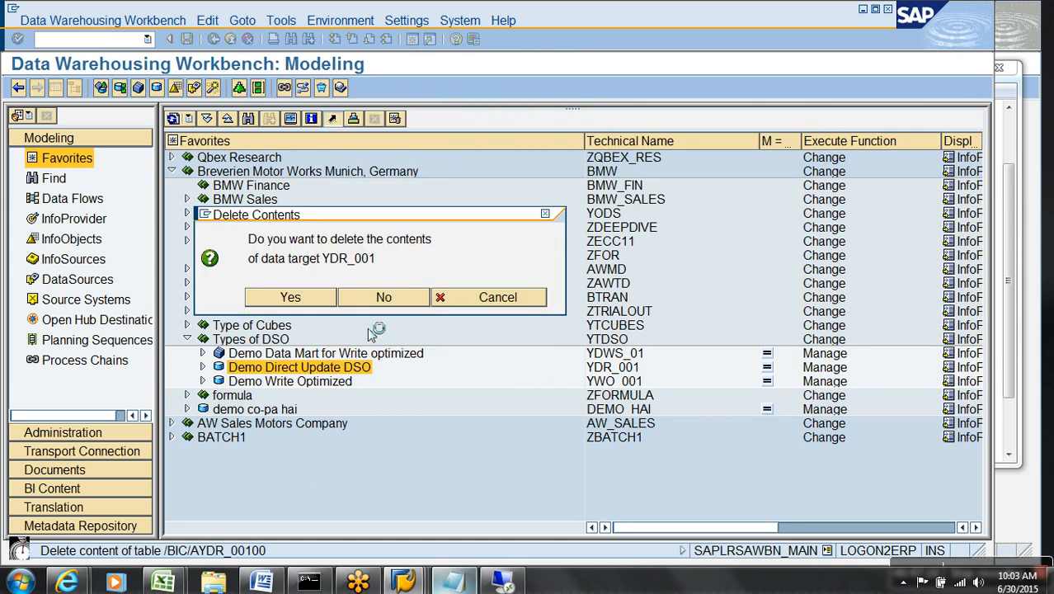
{"action": "left_click", "coordinate": [51, 344]}
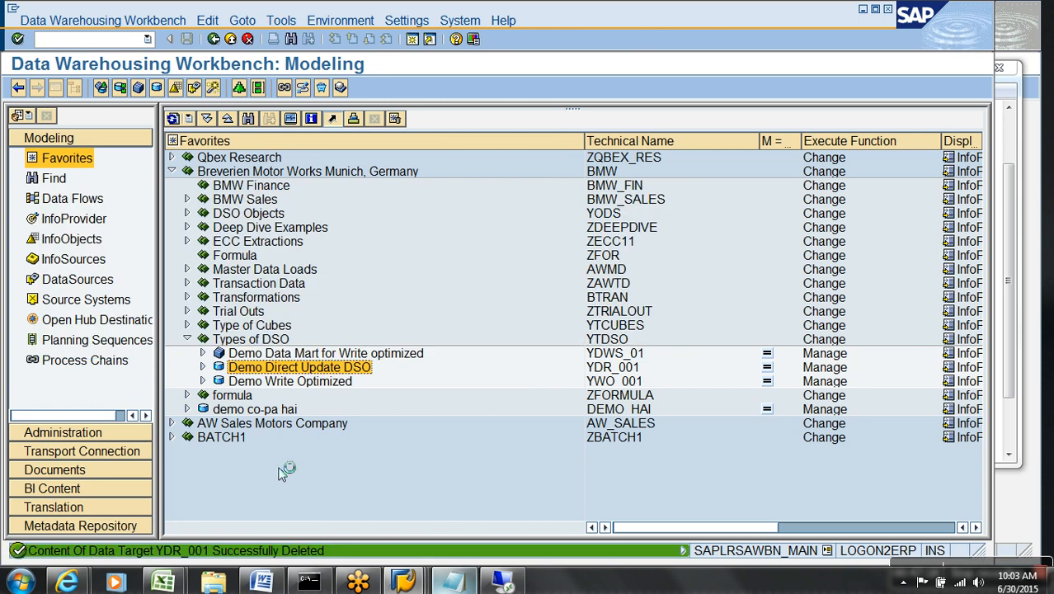
Display data of Demo Data Mart YDWS_01 and choose the fields for output.
{"action": "right_click", "coordinate": [382, 359]}
{"action": "left_click", "coordinate": [445, 431]}
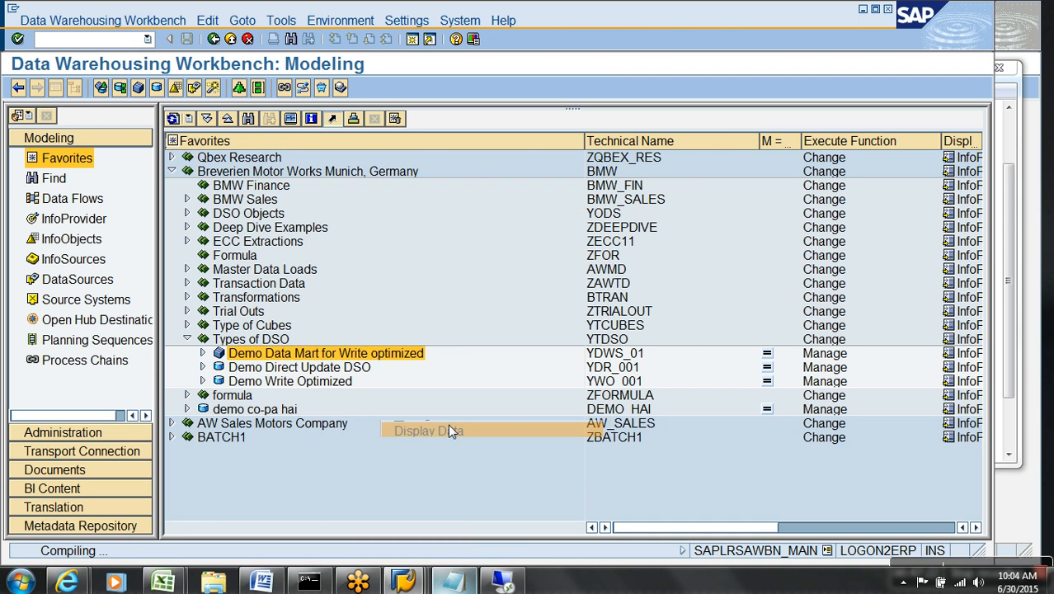
{"action": "left_click", "coordinate": [108, 90]}
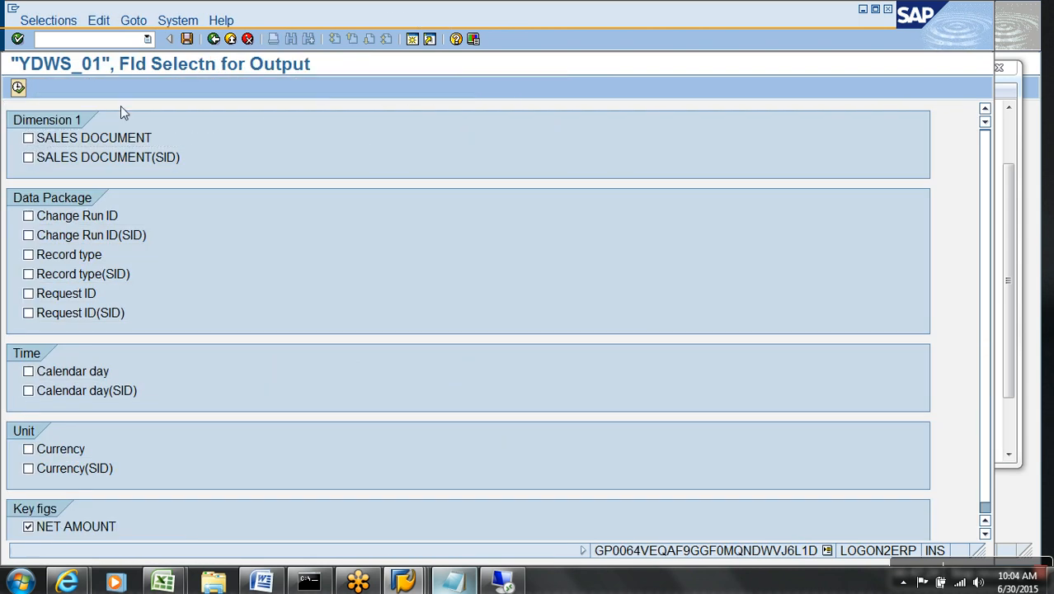
List YDWS_01's 16 records and hide the 0CHNGID, Record type and Request ID columns.
{"action": "left_click", "coordinate": [18, 88]}
{"action": "left_click", "coordinate": [18, 88]}
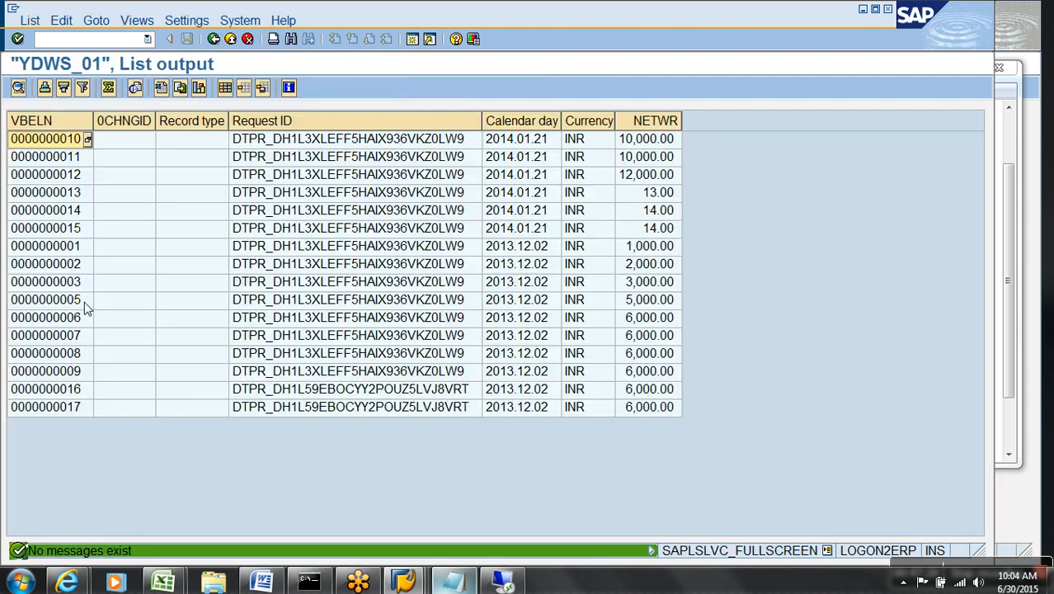
{"action": "left_click_drag", "start_coordinate": [136, 126], "coordinate": [320, 129]}
{"action": "right_click", "coordinate": [316, 126]}
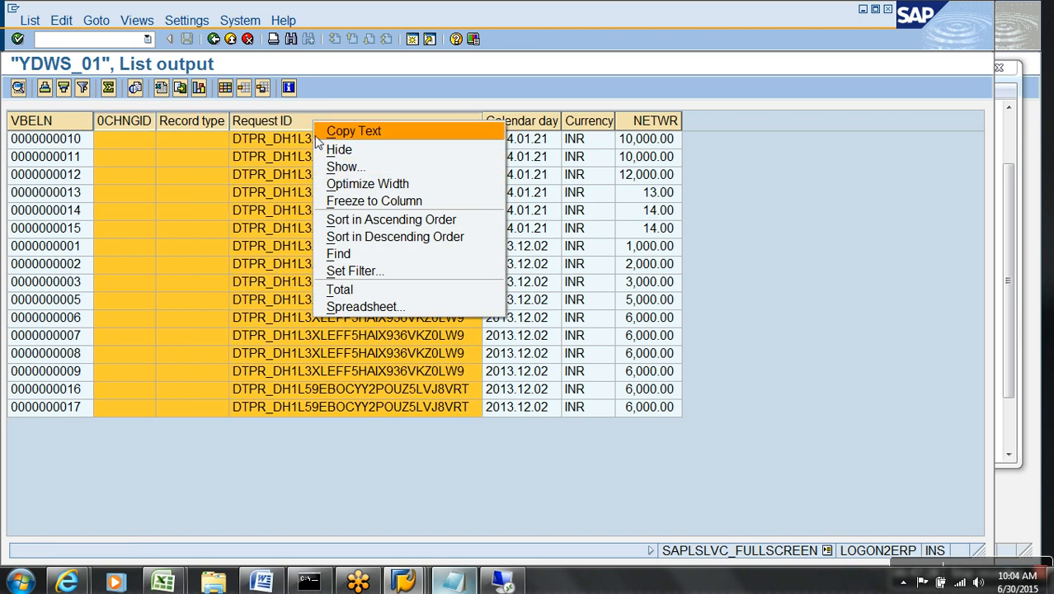
{"action": "left_click", "coordinate": [339, 149]}
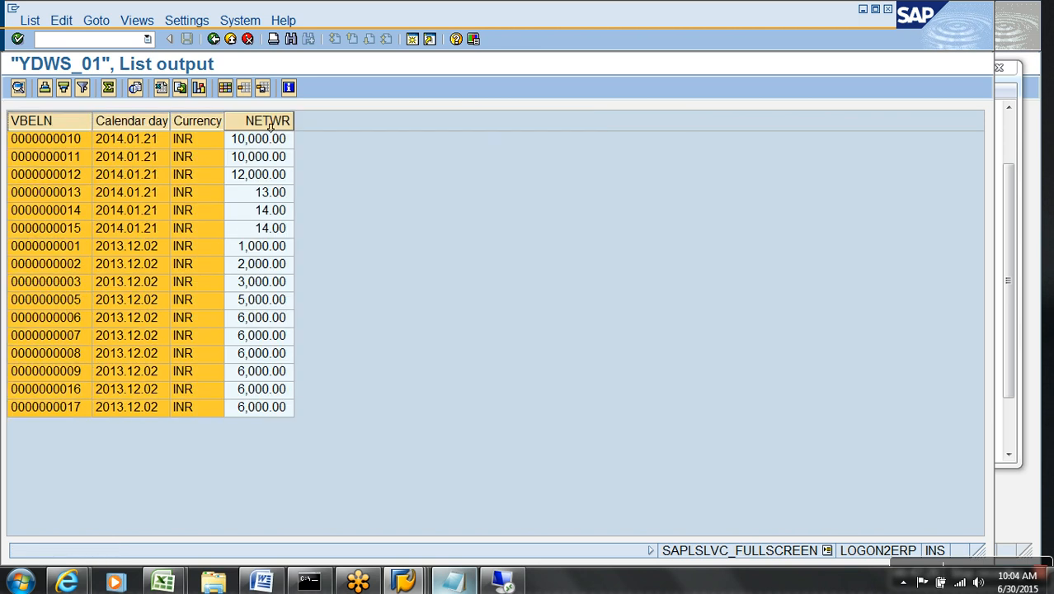
{"action": "left_click", "coordinate": [270, 125]}
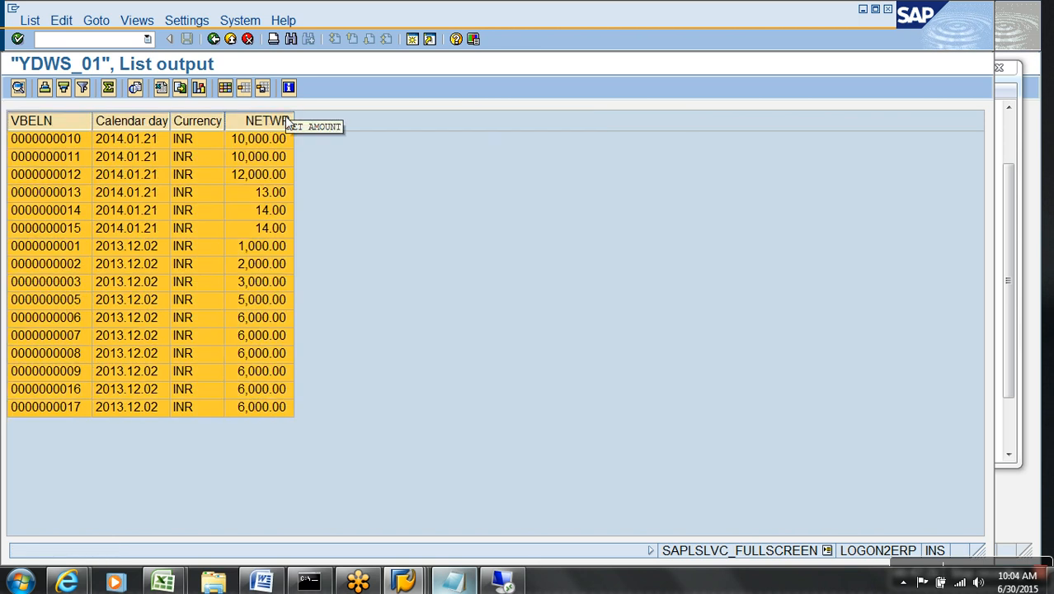
Return to the workbench modeling tree and select the YDR_001 entry.
{"action": "left_click", "coordinate": [231, 40]}
{"action": "left_click", "coordinate": [231, 40]}
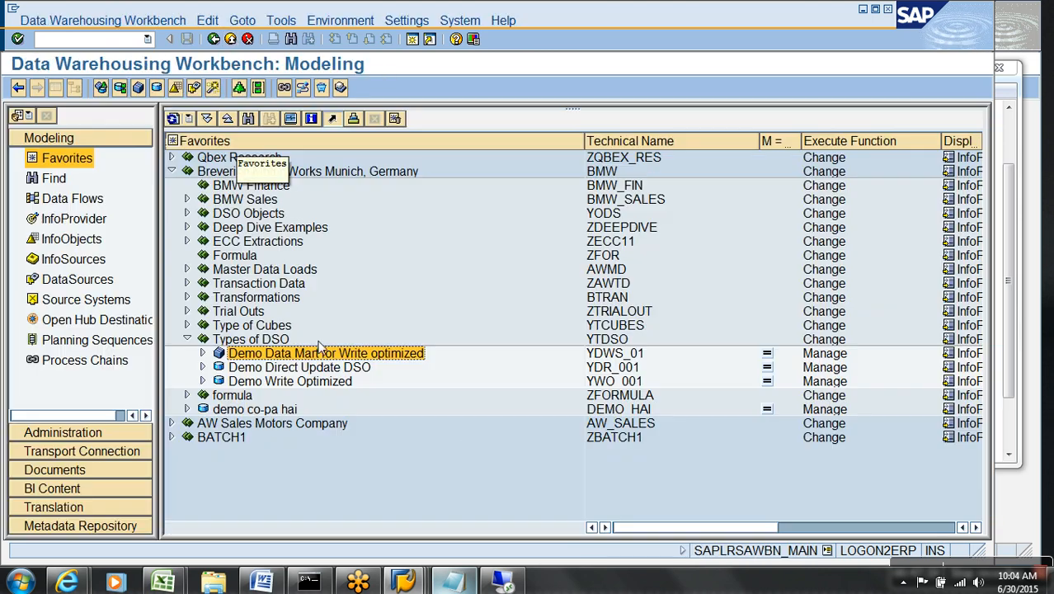
{"action": "left_click", "coordinate": [629, 369]}
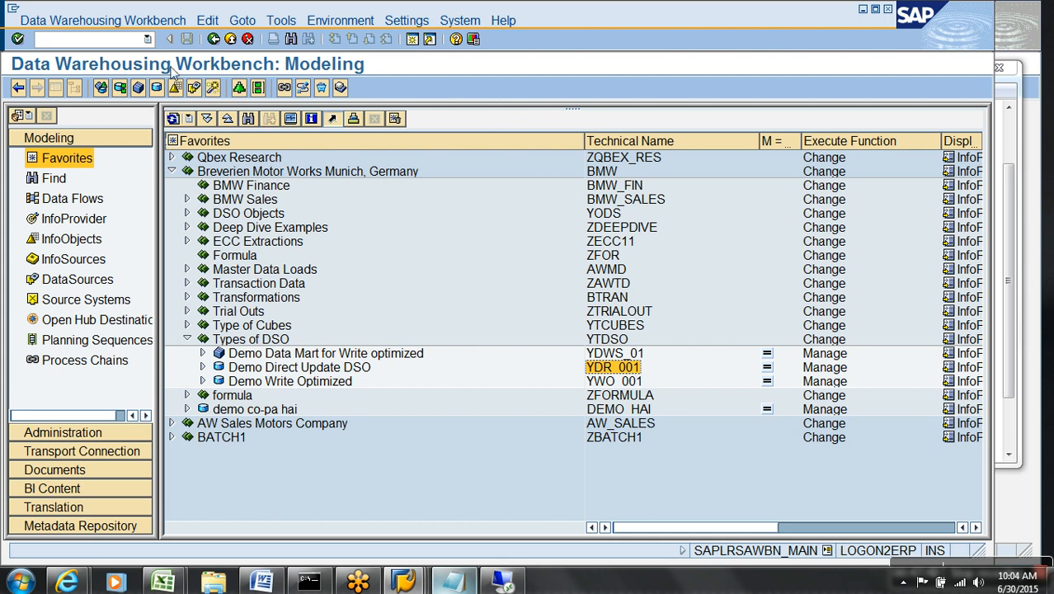
{"action": "left_click", "coordinate": [138, 42]}
Via /oRSANWB, create a General-application analysis process described 'demo apd test'.
{"action": "type", "text": "/orsanwb"}
{"action": "key", "text": "Return"}
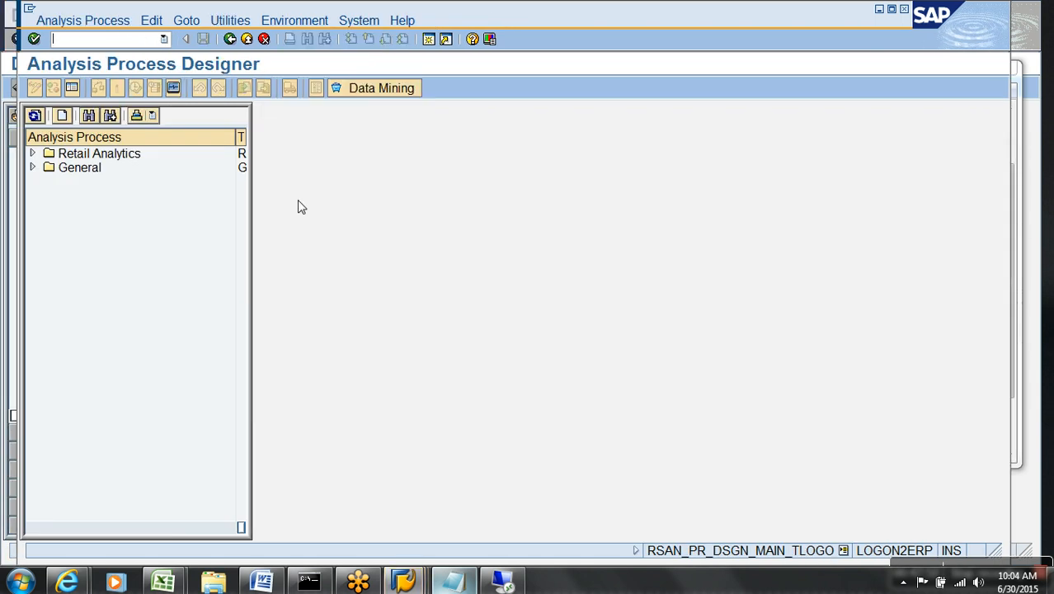
{"action": "left_click", "coordinate": [62, 116]}
{"action": "left_click", "coordinate": [346, 320]}
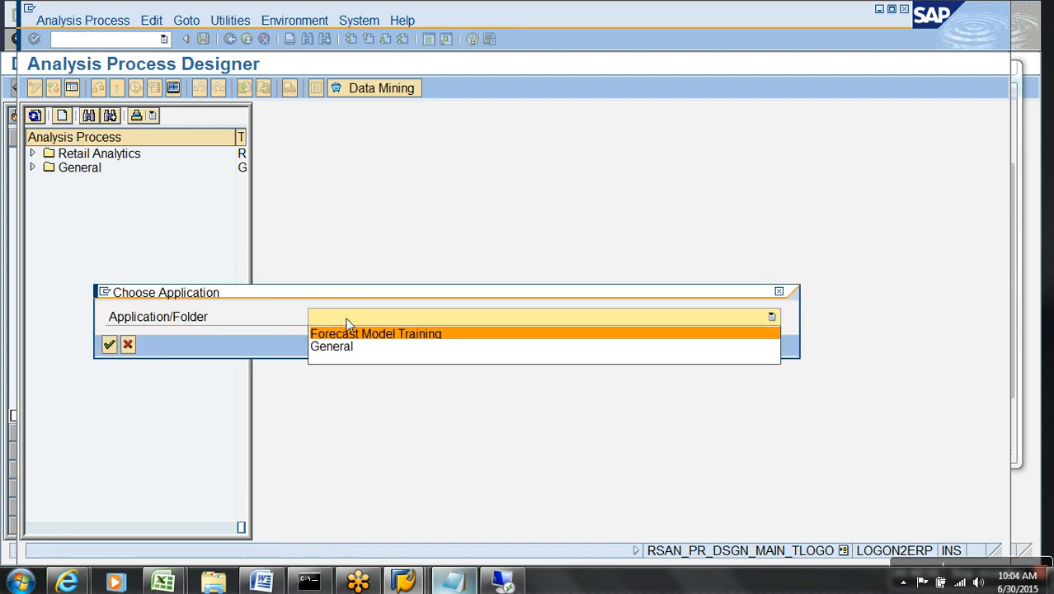
{"action": "left_click", "coordinate": [346, 346]}
{"action": "left_click", "coordinate": [109, 345]}
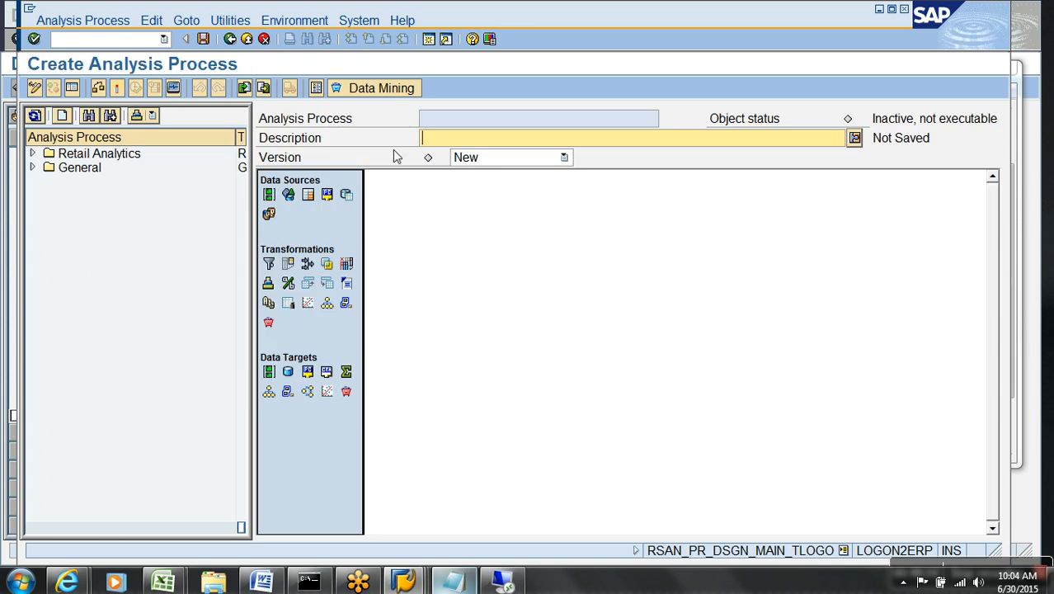
{"action": "type", "text": "demo apd test"}
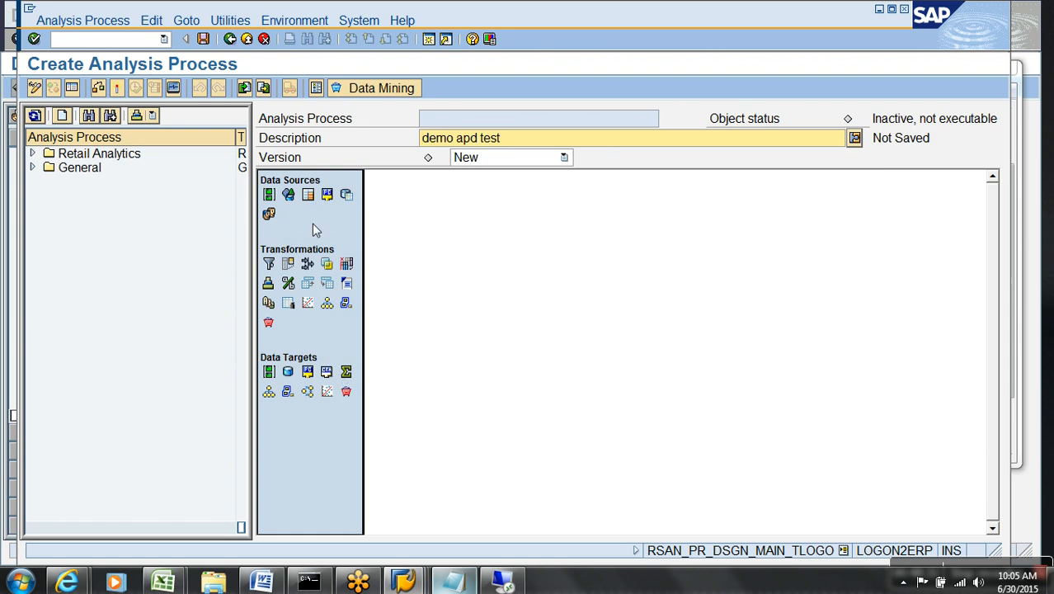
Add an InfoProvider data source to the process reading YDWS_01.
{"action": "left_click_drag", "start_coordinate": [288, 194], "coordinate": [405, 210]}
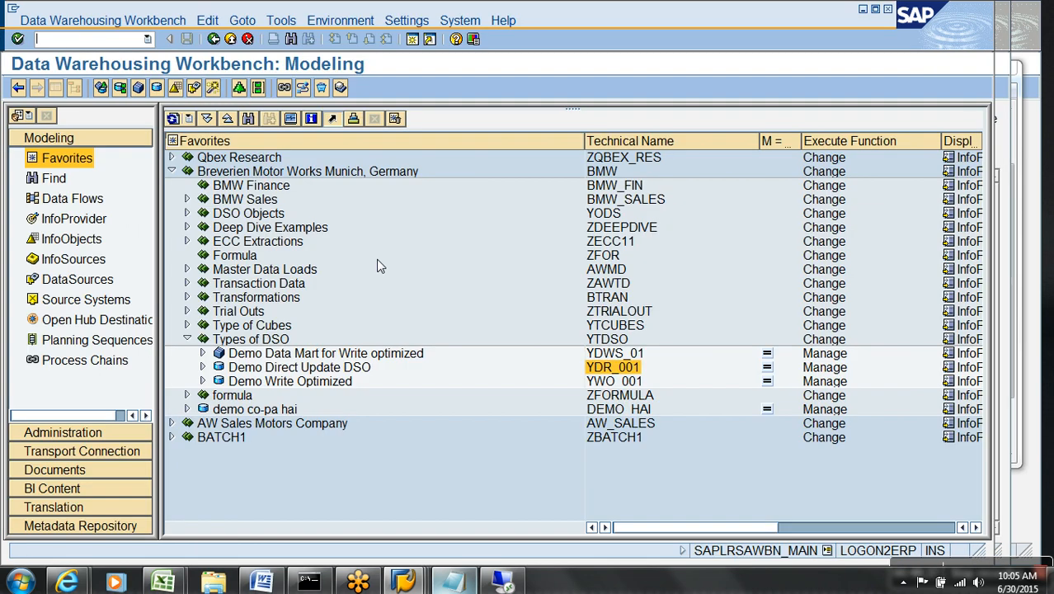
{"action": "left_click", "coordinate": [607, 357]}
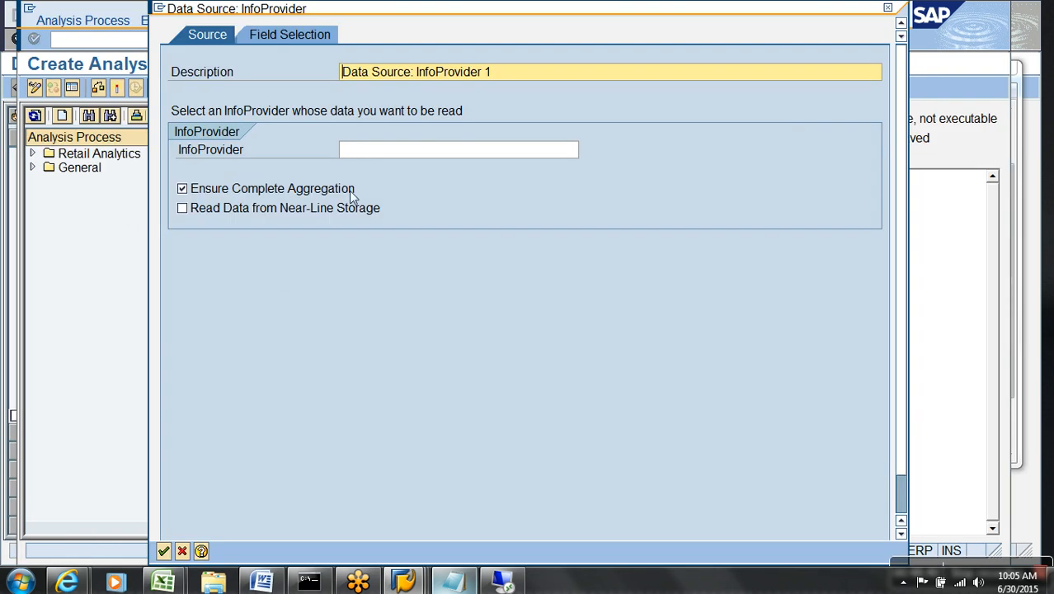
{"action": "left_click", "coordinate": [382, 151]}
{"action": "key", "text": "ctrl+v"}
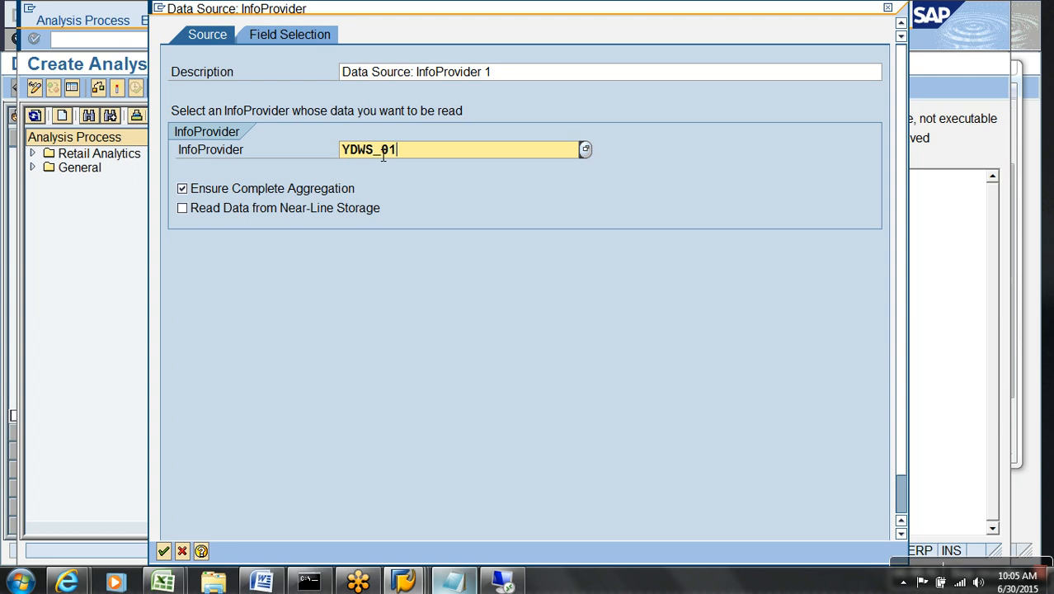
Select all three characteristics and the NET AMOUNT key figure as the source's fields.
{"action": "left_click", "coordinate": [287, 37]}
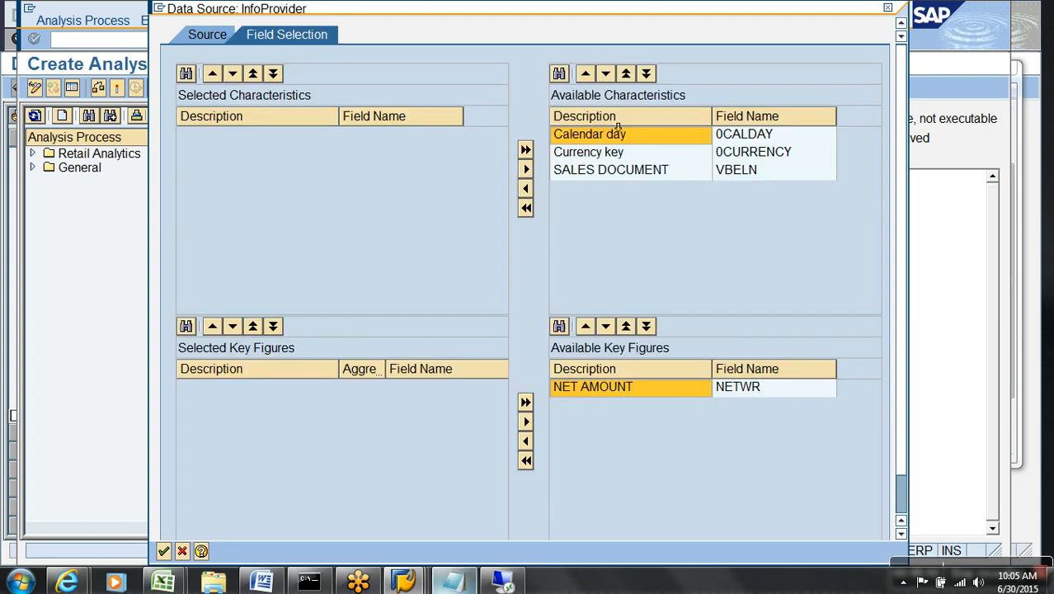
{"action": "left_click", "coordinate": [607, 171], "text": "shift"}
{"action": "left_click", "coordinate": [526, 188]}
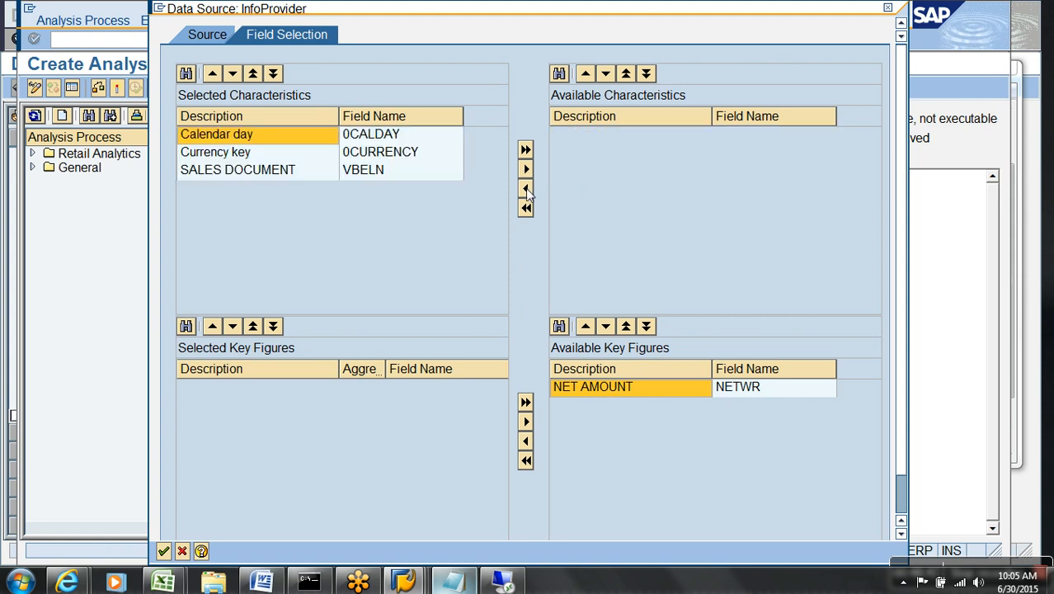
{"action": "left_click", "coordinate": [616, 391]}
{"action": "left_click", "coordinate": [525, 441]}
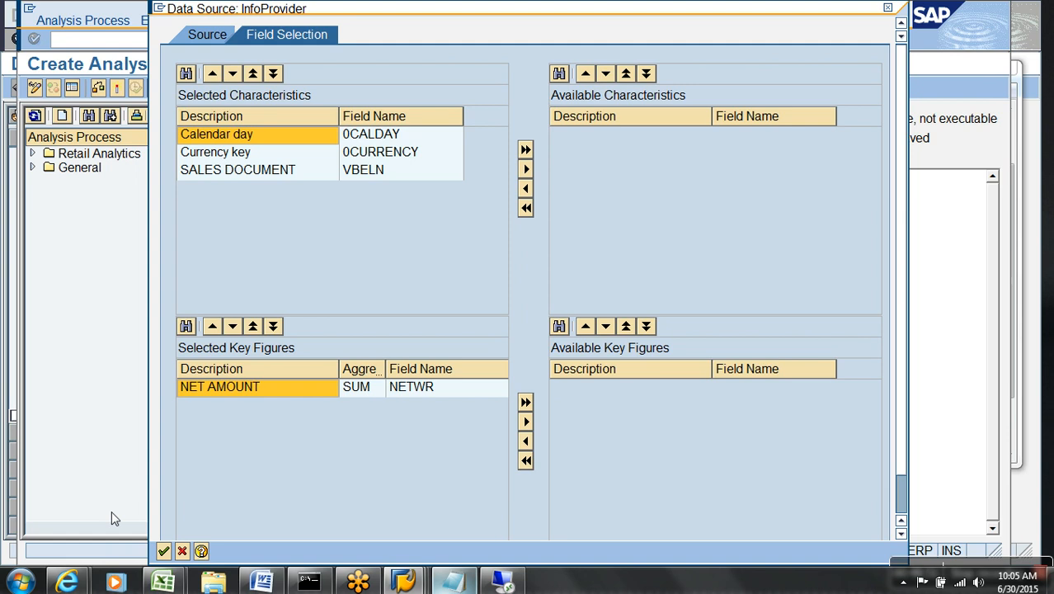
{"action": "left_click", "coordinate": [163, 551]}
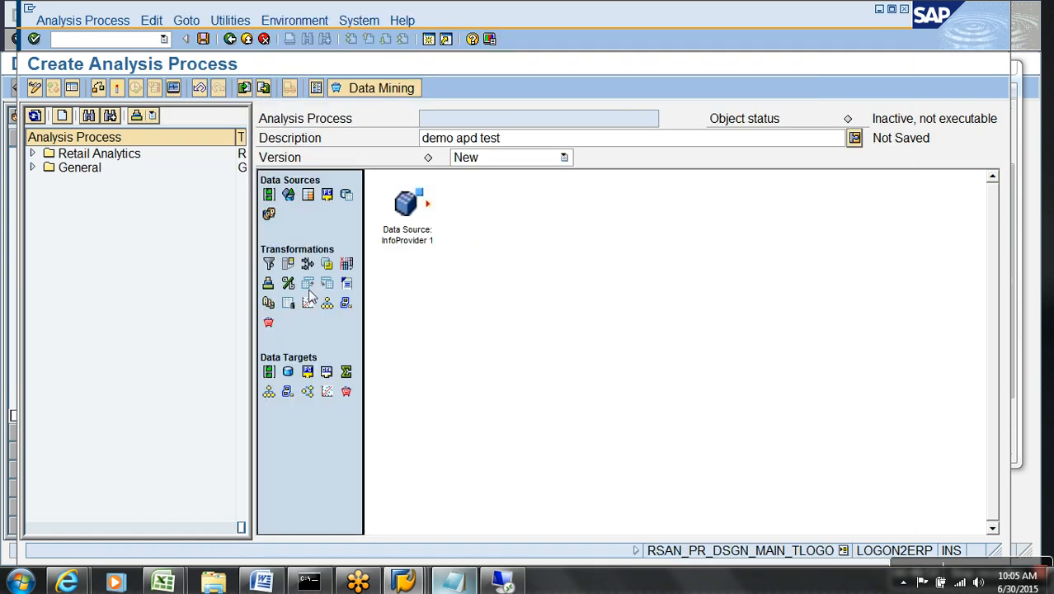
Place a DataStore Object target on the canvas and copy YDR_001's technical name from the workbench.
{"action": "left_click_drag", "start_coordinate": [326, 372], "coordinate": [352, 415]}
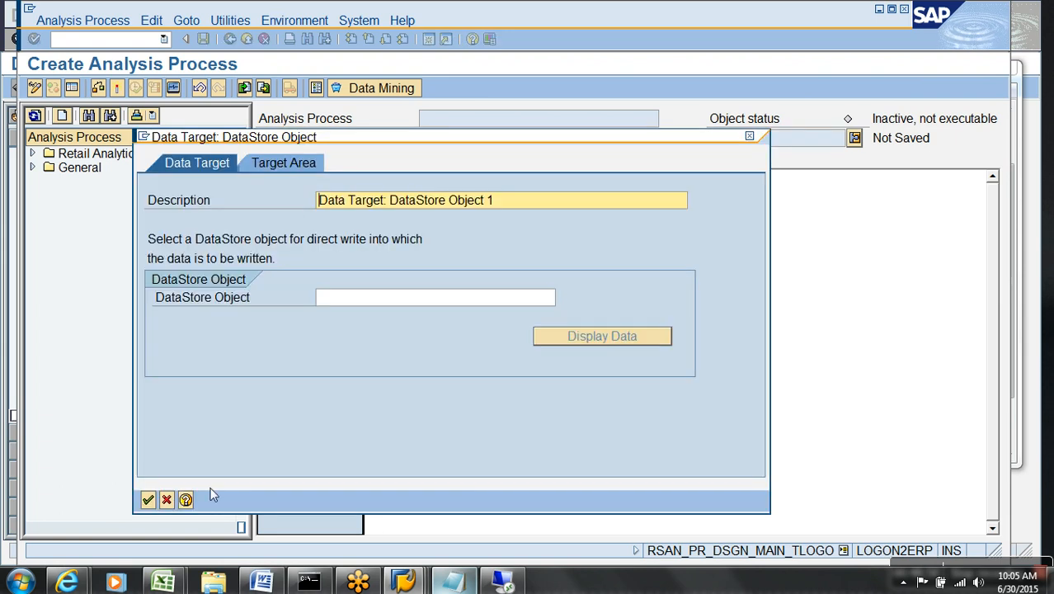
{"action": "left_click", "coordinate": [167, 500]}
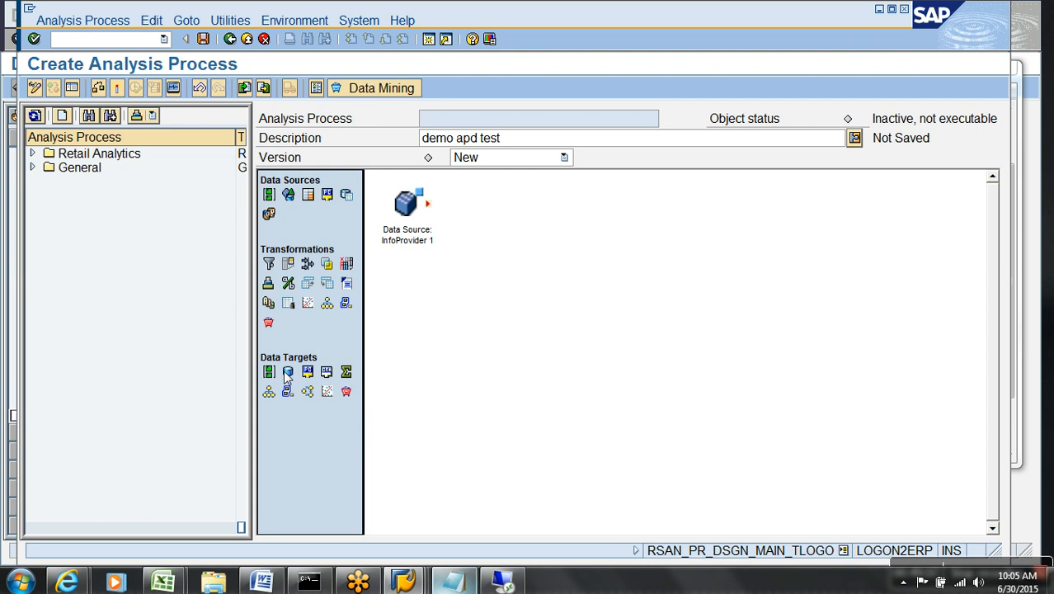
{"action": "left_click_drag", "start_coordinate": [288, 375], "coordinate": [596, 298]}
{"action": "key", "text": "alt+Tab"}
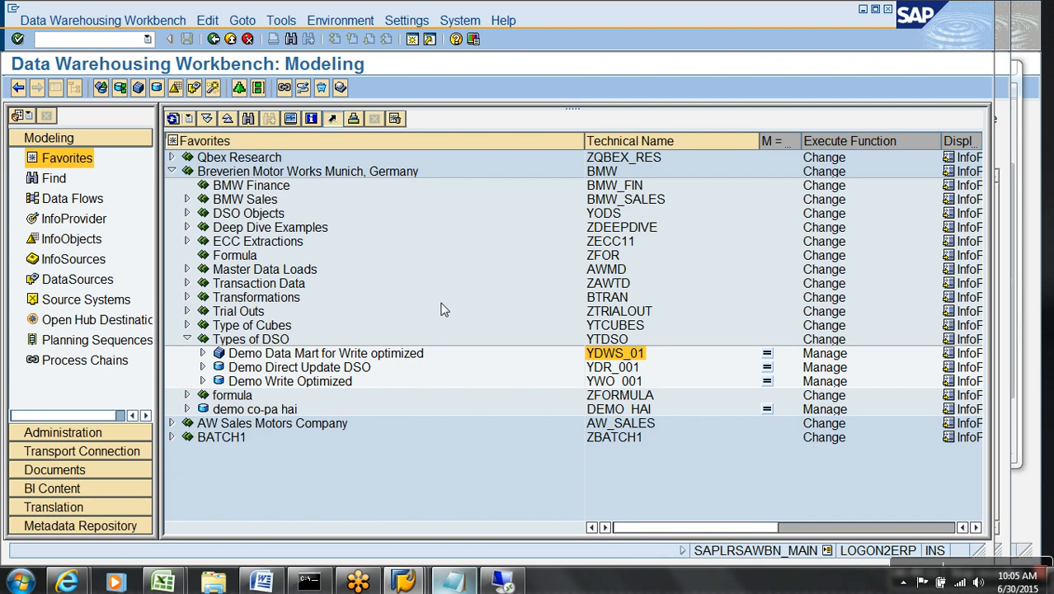
{"action": "left_click", "coordinate": [625, 367]}
{"action": "key", "text": "alt+Tab"}
Set YDR_001 as the target DataStore object, confirm, and link the InfoProvider source to it.
{"action": "left_click", "coordinate": [431, 297]}
{"action": "type", "text": "YDR_001"}
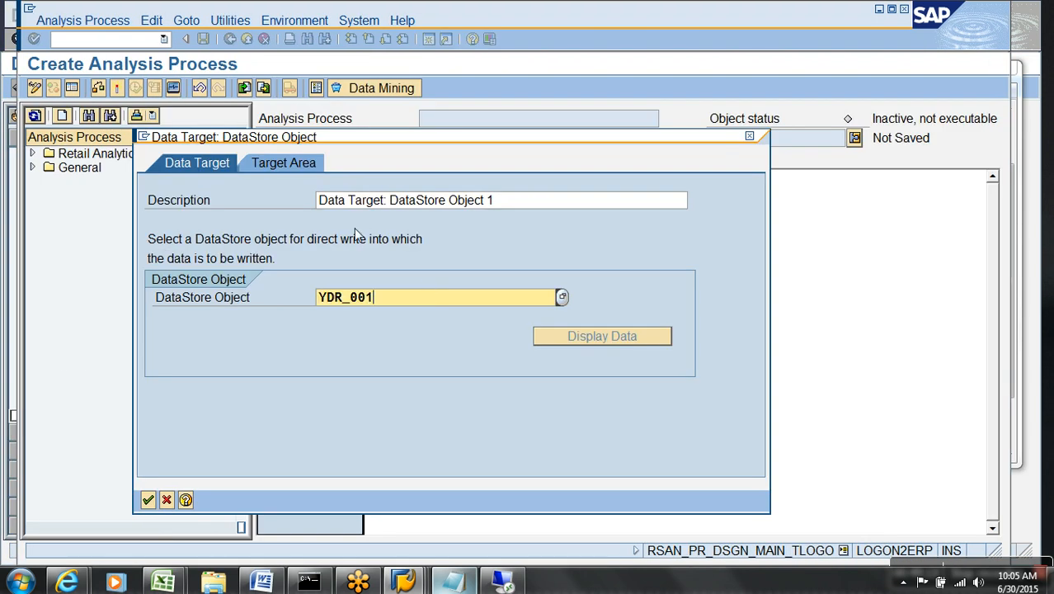
{"action": "left_click", "coordinate": [310, 163]}
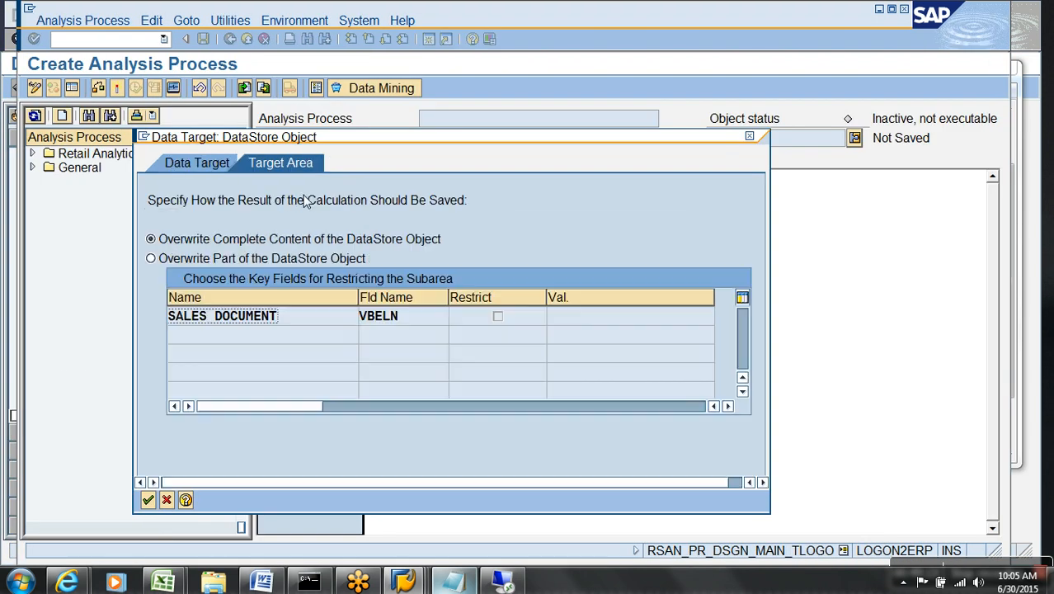
{"action": "left_click", "coordinate": [148, 500]}
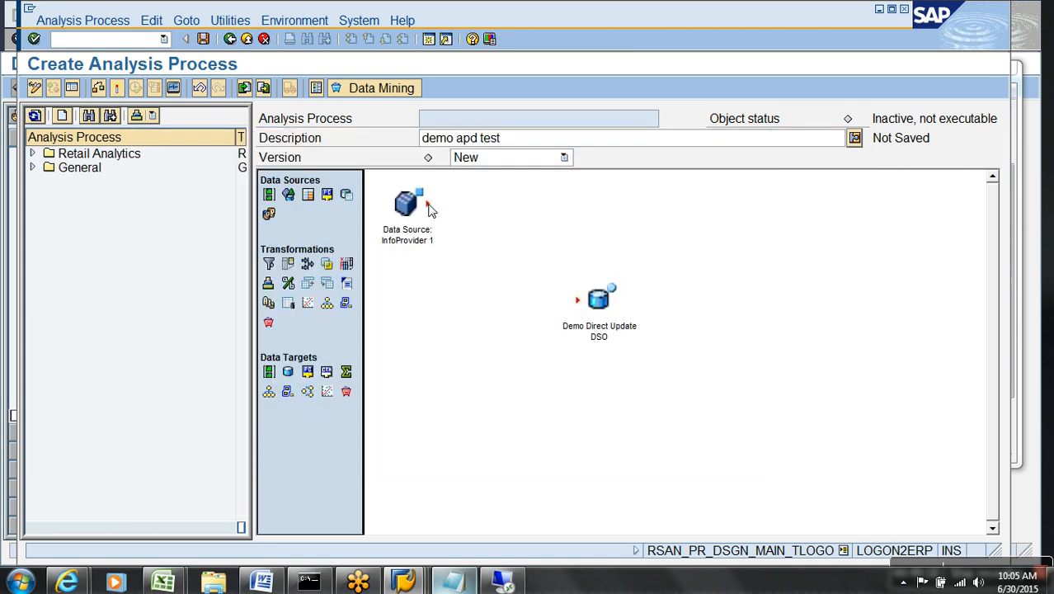
{"action": "left_click_drag", "start_coordinate": [428, 204], "coordinate": [587, 302]}
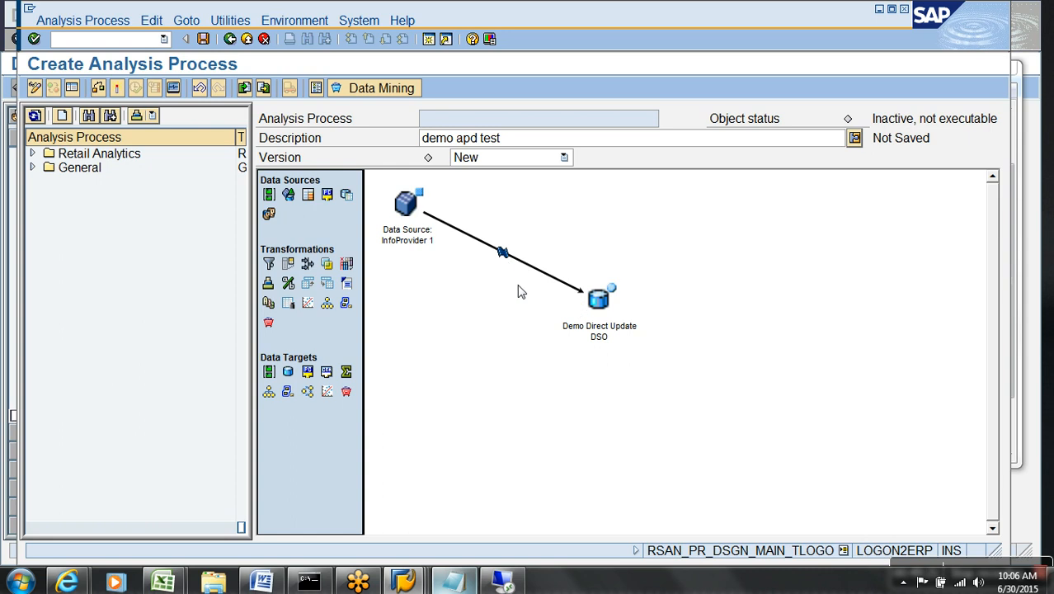
Map all fields of the source-to-DSO link automatically by Same InfoObject.
{"action": "right_click", "coordinate": [503, 253]}
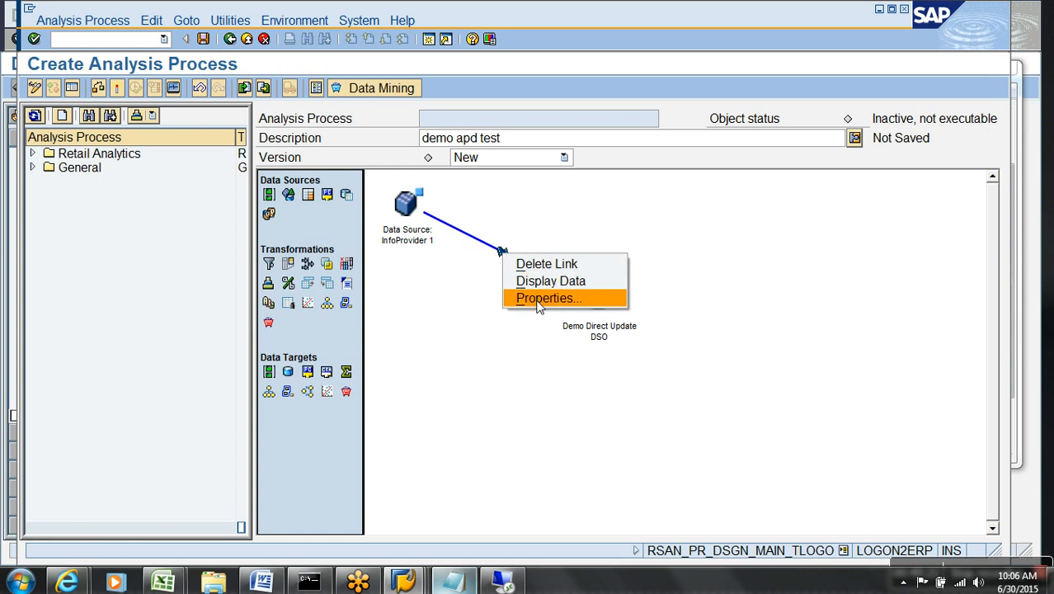
{"action": "left_click", "coordinate": [545, 298]}
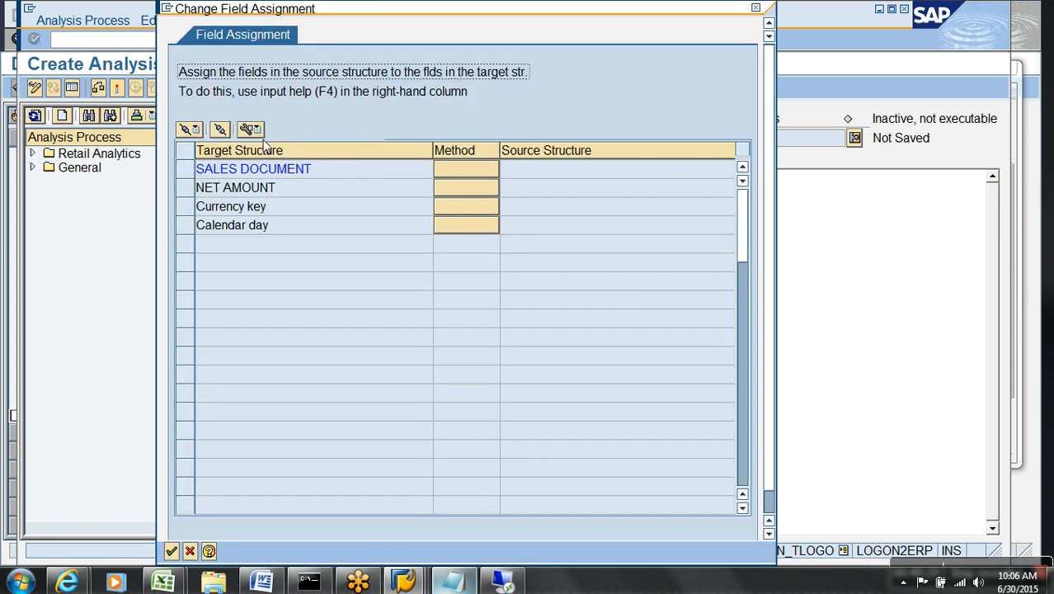
{"action": "left_click", "coordinate": [189, 130]}
{"action": "left_click", "coordinate": [268, 188]}
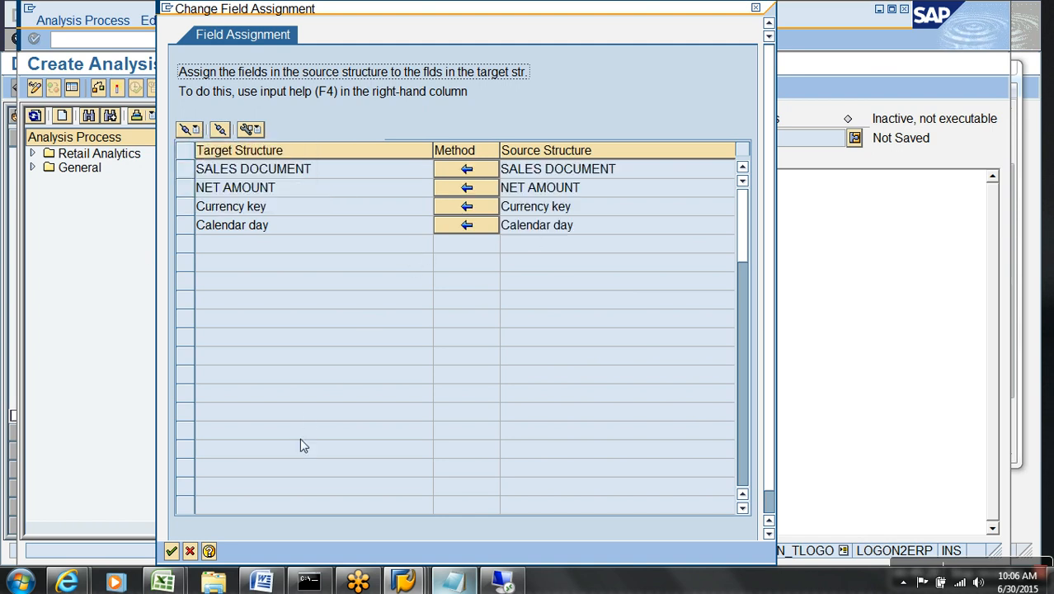
{"action": "left_click", "coordinate": [171, 552]}
Save and activate the analysis process as YAPD1, then execute it.
{"action": "left_click", "coordinate": [118, 88]}
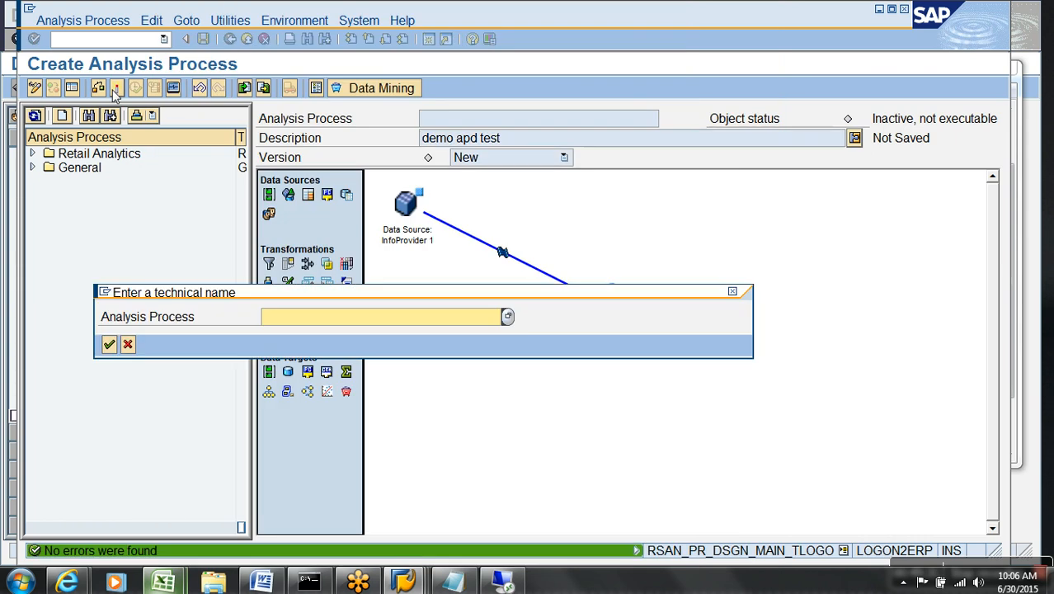
{"action": "type", "text": "yapd1"}
{"action": "key", "text": "Return"}
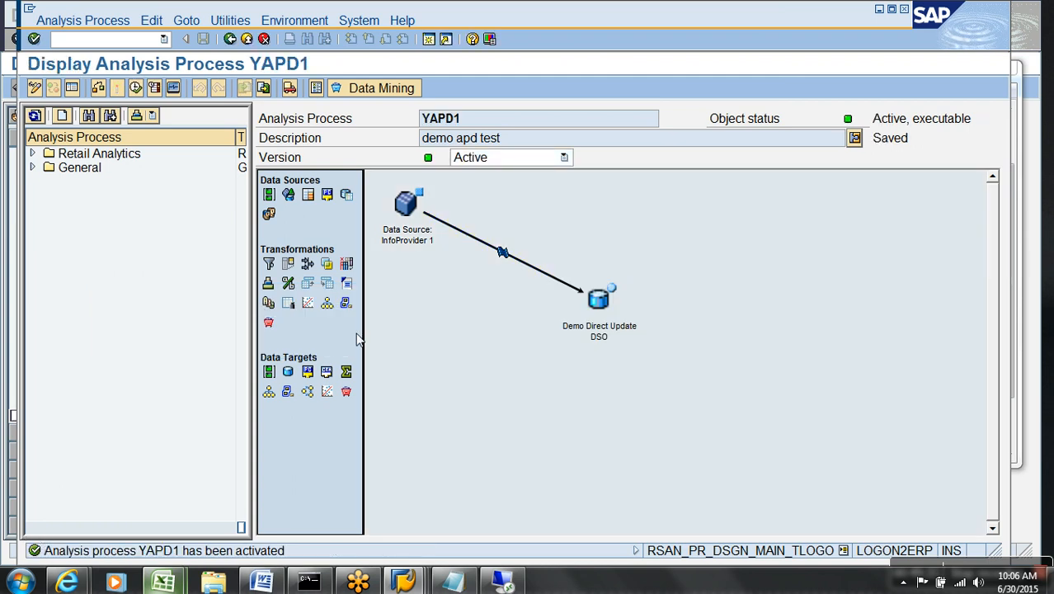
{"action": "left_click", "coordinate": [137, 86]}
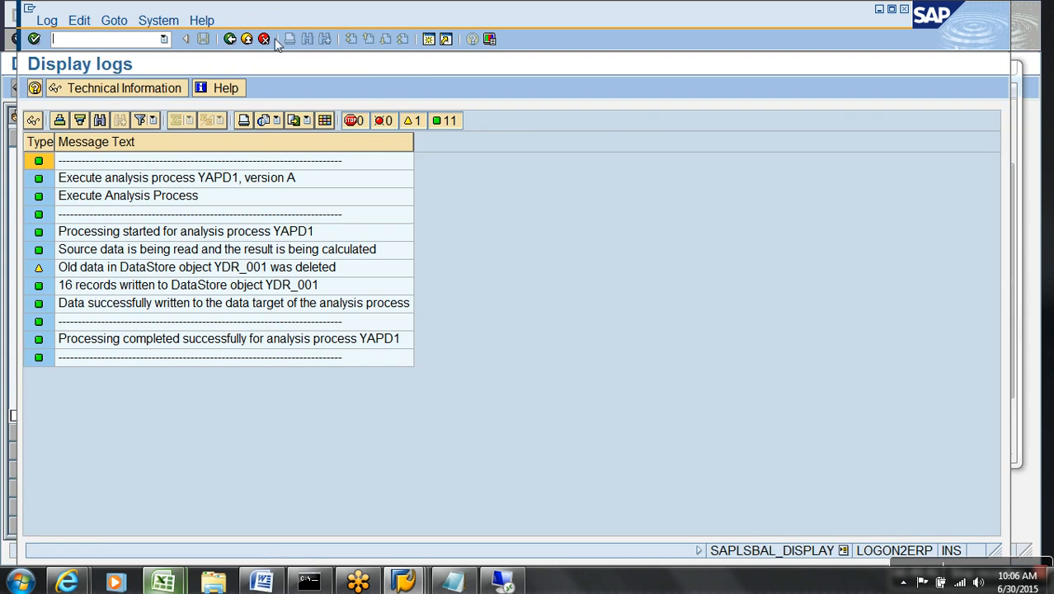
Close the processing log and designer and open the workbench with /nrsa1.
{"action": "left_click", "coordinate": [248, 40]}
{"action": "left_click", "coordinate": [250, 41]}
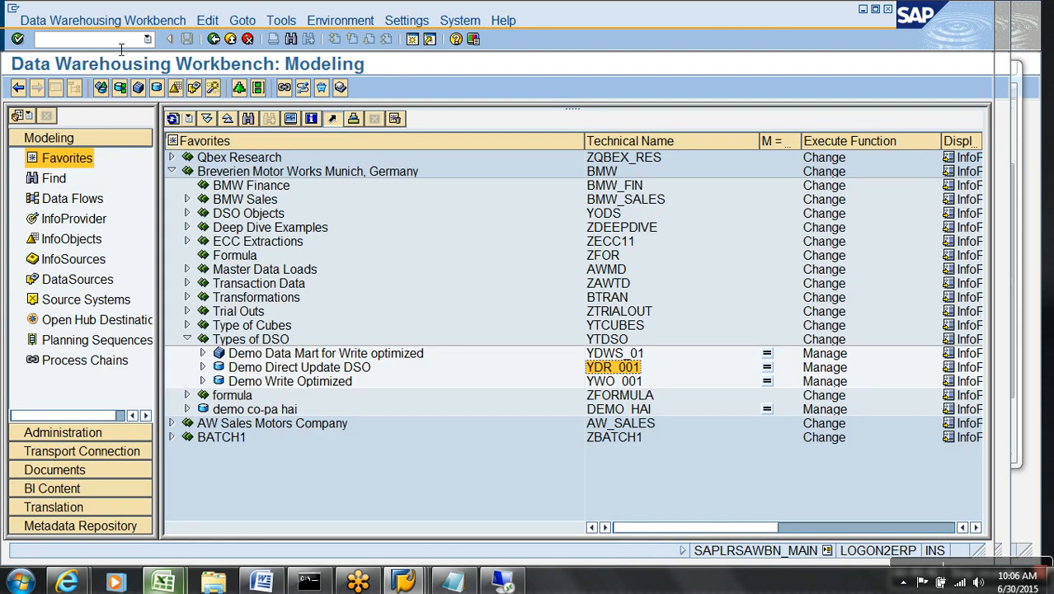
{"action": "type", "text": "/nrsa1"}
{"action": "key", "text": "Return"}
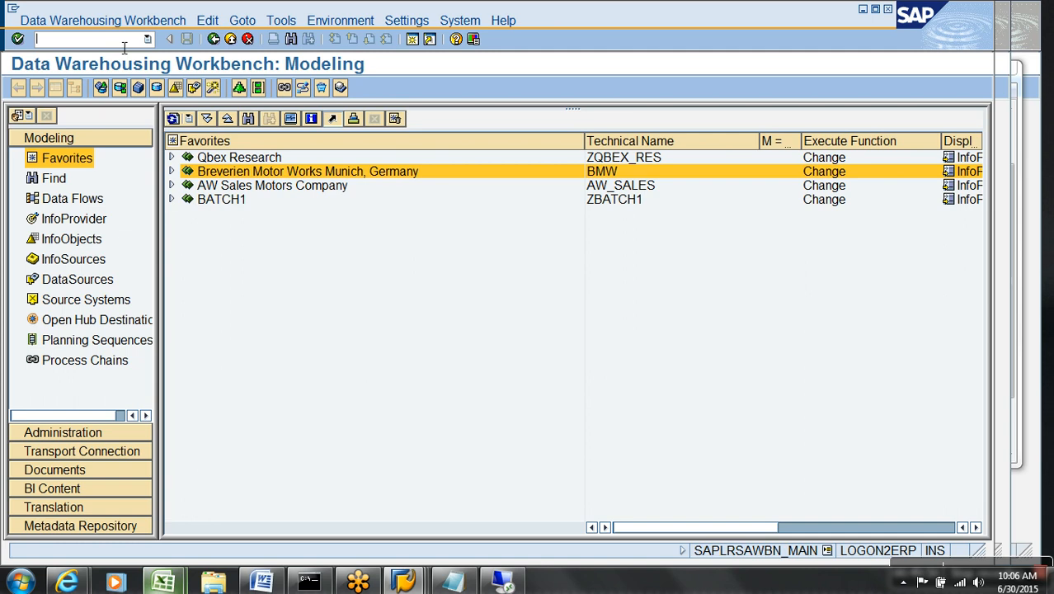
Open Manage for Demo Direct Update DSO under Breverien Motor Works > Types of DSO.
{"action": "left_click", "coordinate": [171, 171]}
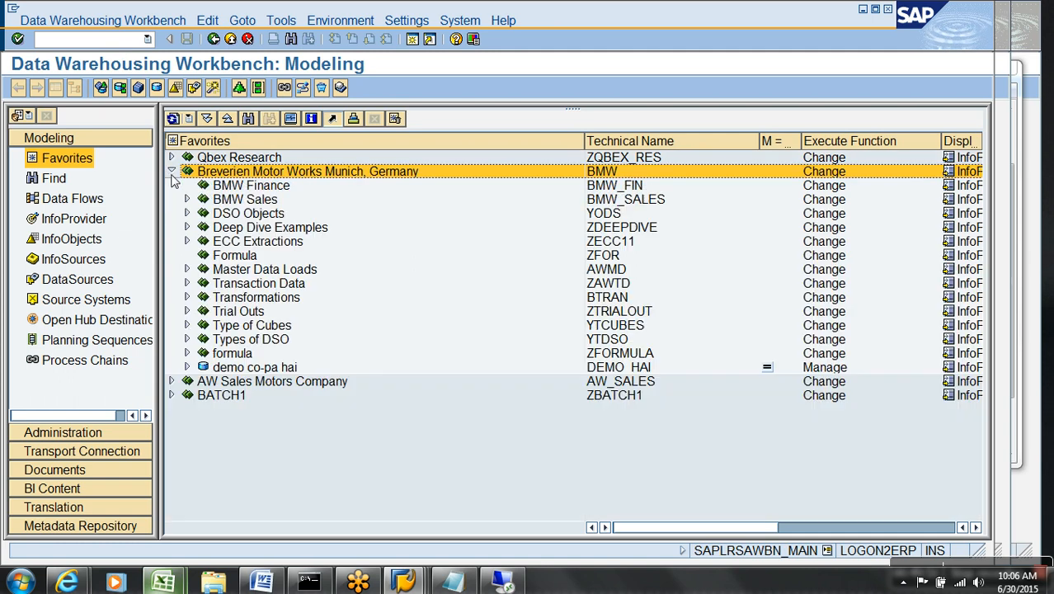
{"action": "left_click", "coordinate": [188, 339]}
{"action": "right_click", "coordinate": [295, 368]}
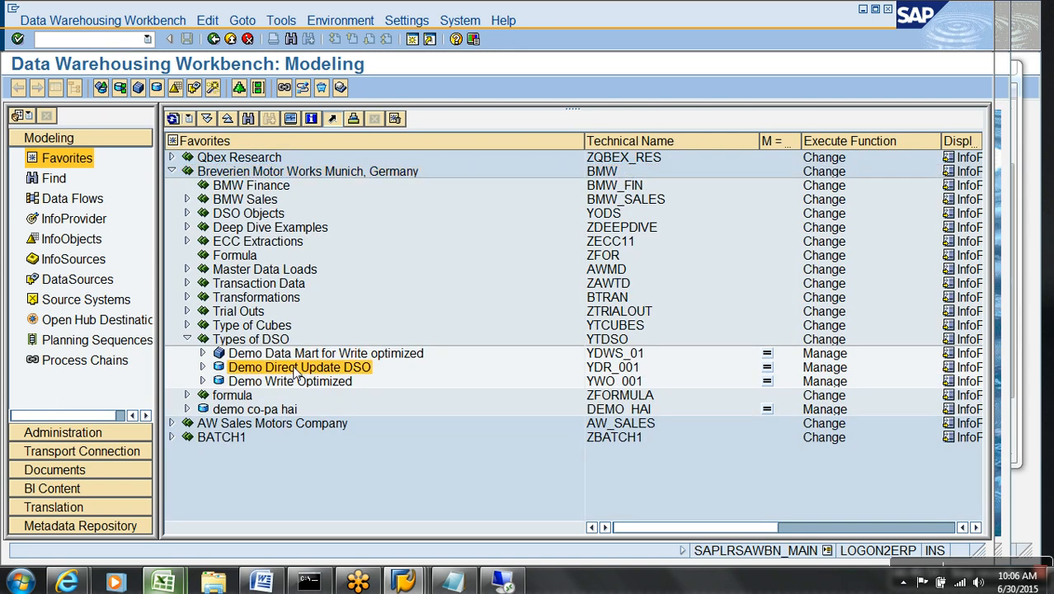
{"action": "left_click", "coordinate": [337, 247]}
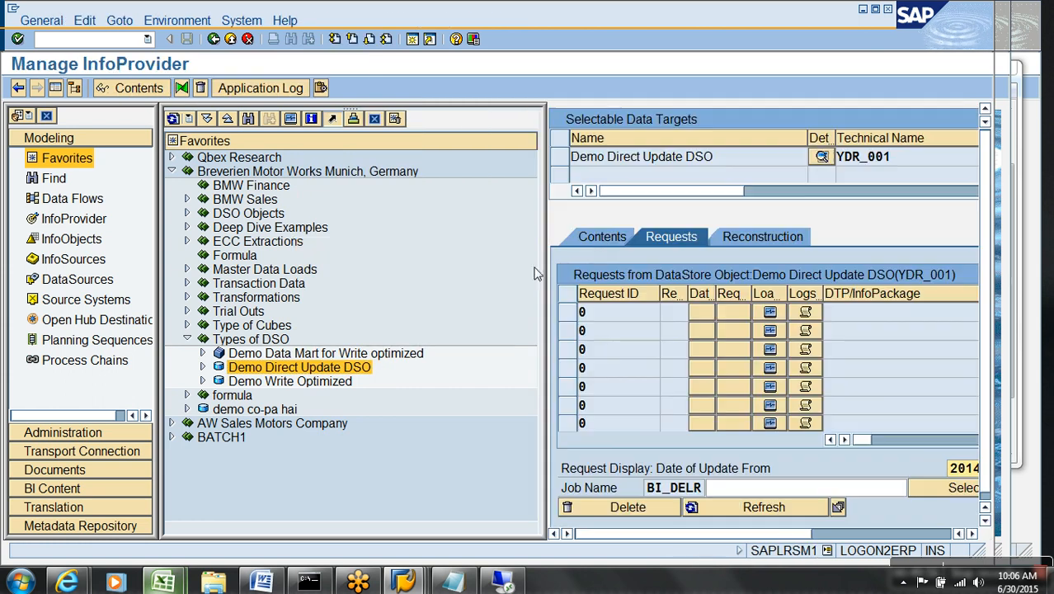
Hide the navigator, check YDR_001's requests, then browse its Active Data table /BIC/AYDR_00100.
{"action": "left_click", "coordinate": [600, 240]}
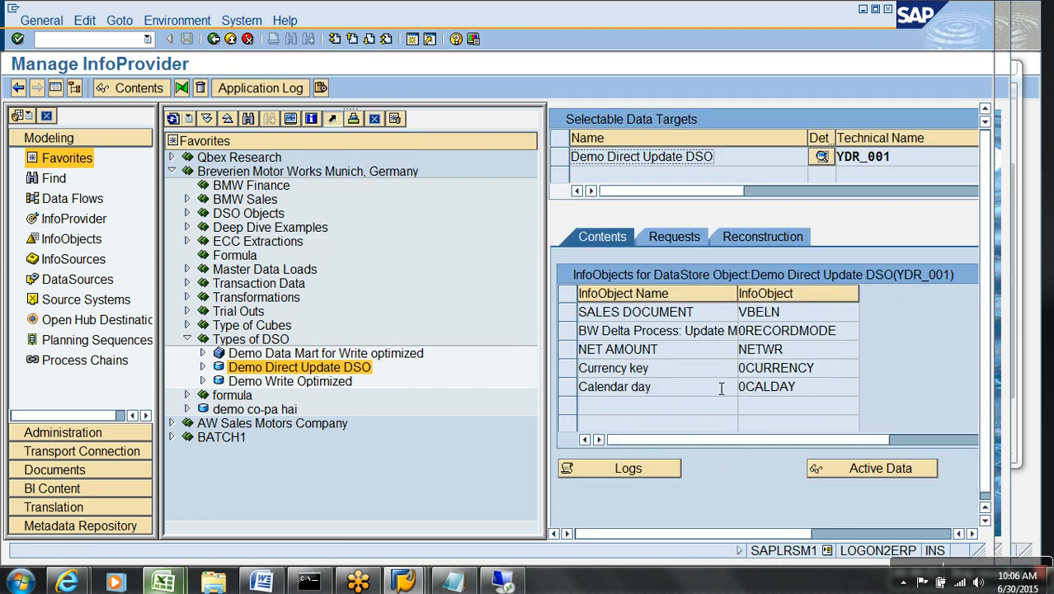
{"action": "left_click", "coordinate": [56, 89]}
{"action": "left_click", "coordinate": [132, 236]}
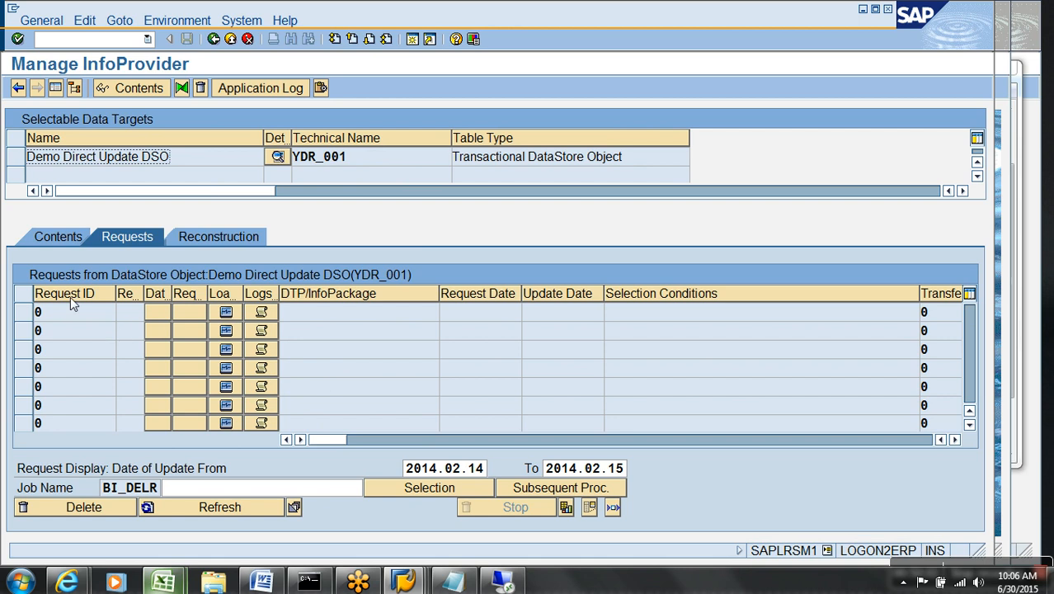
{"action": "left_click", "coordinate": [73, 237]}
{"action": "left_click", "coordinate": [371, 477]}
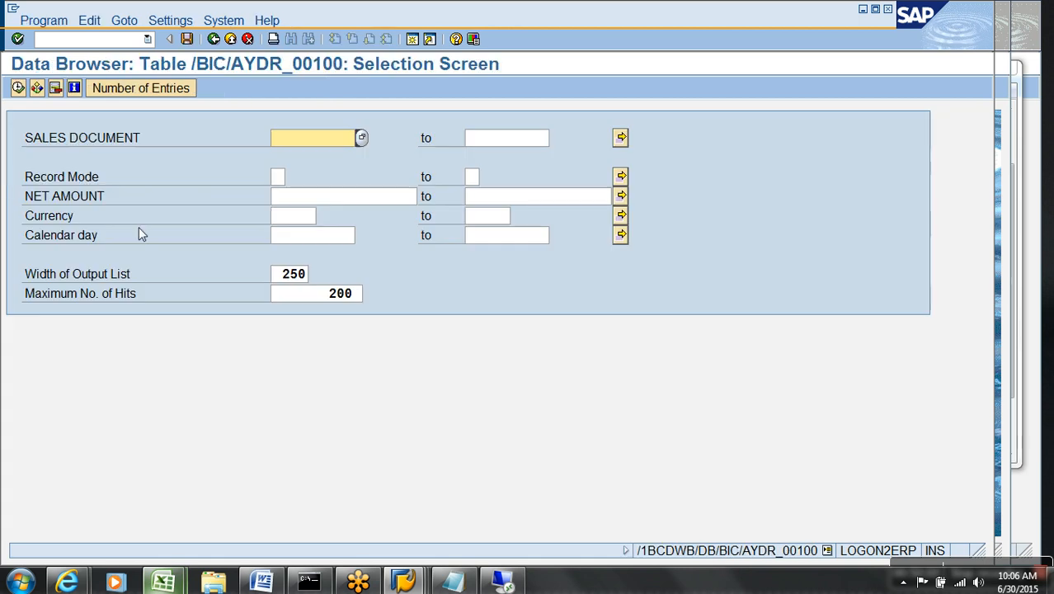
Execute the selection to list YDR_001's 16 active records, then bring up the 'Copy of types of dso' workbook.
{"action": "left_click", "coordinate": [18, 87]}
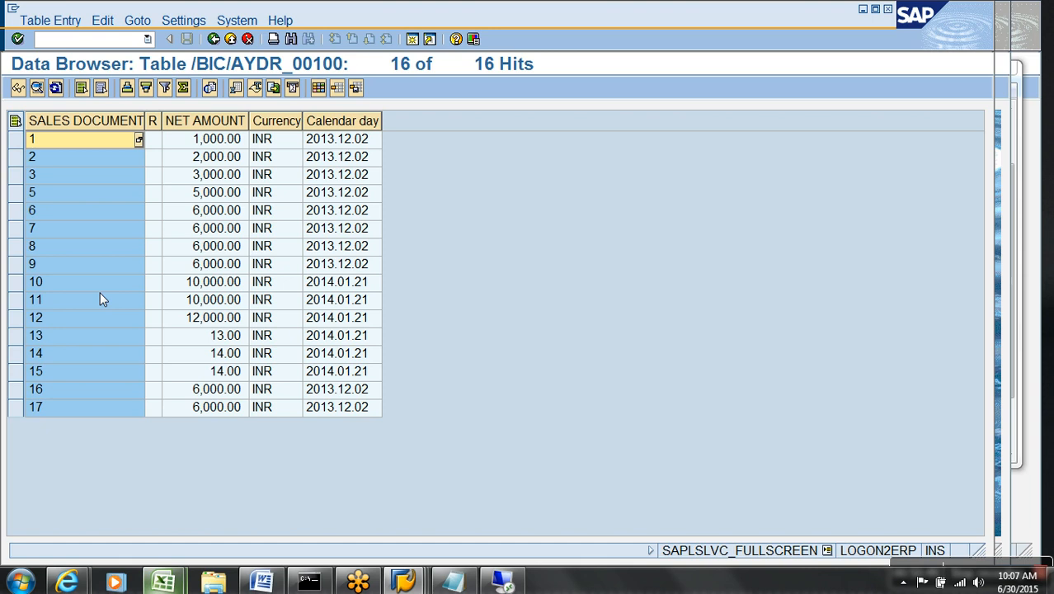
{"action": "mouse_move", "coordinate": [163, 583]}
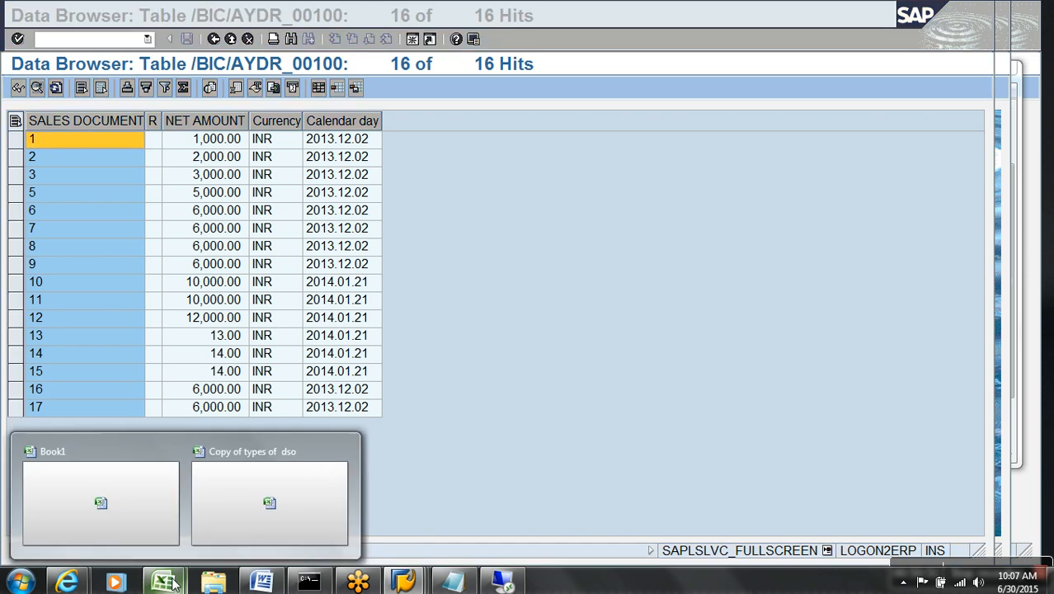
{"action": "left_click", "coordinate": [279, 509]}
{"action": "left_click", "coordinate": [224, 253]}
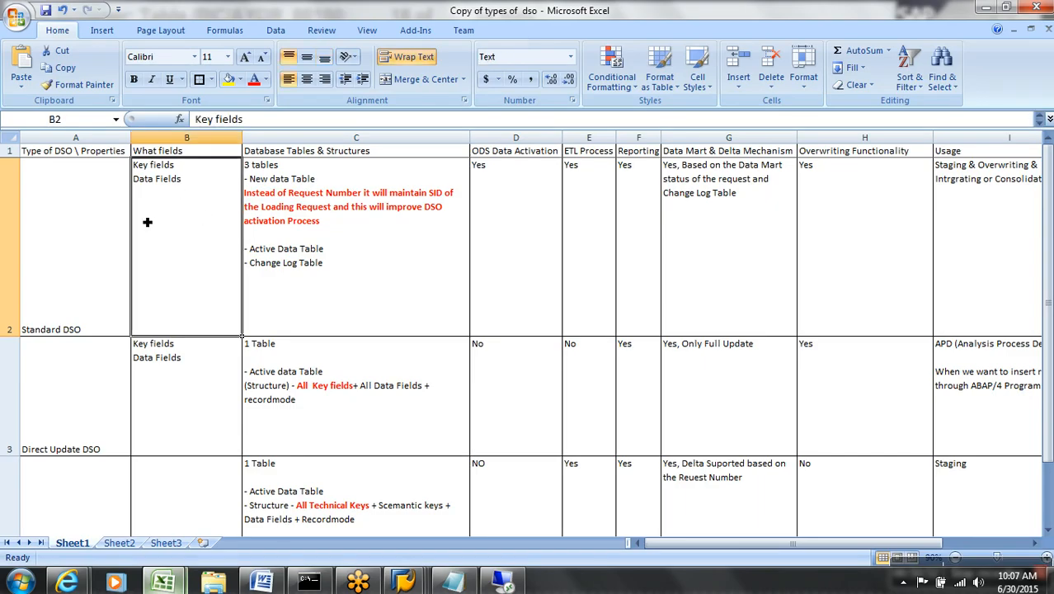
{"action": "left_click", "coordinate": [91, 249]}
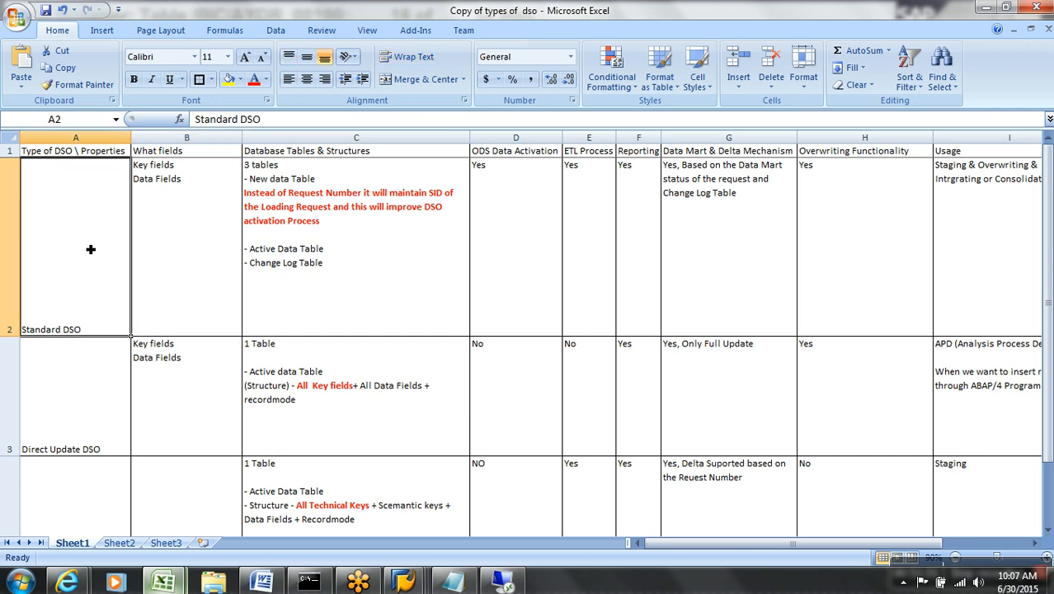
{"action": "key", "text": "Down"}
{"action": "key", "text": "Down"}
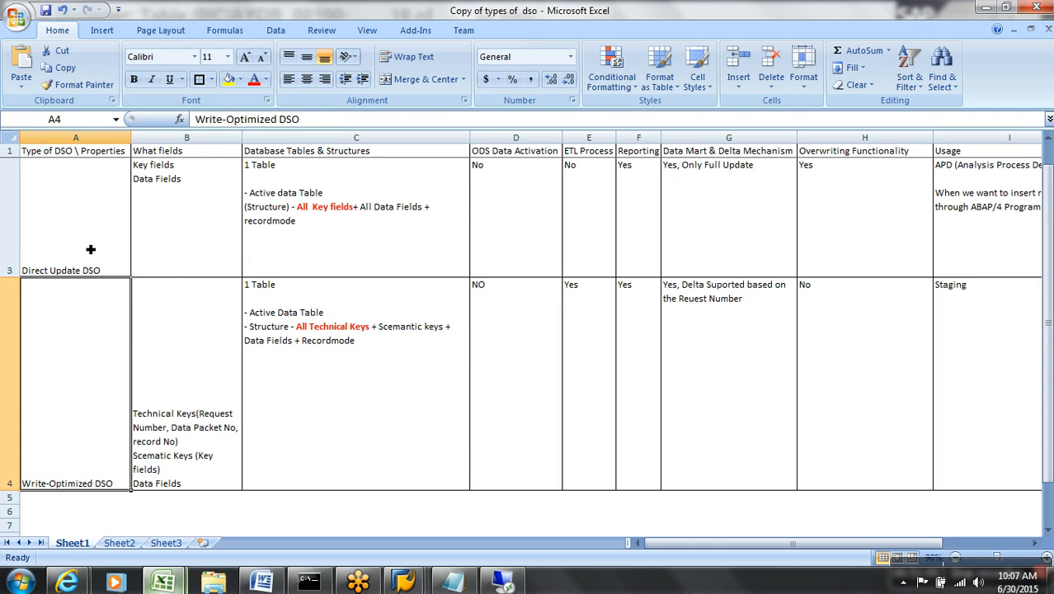
{"action": "key", "text": "ctrl+Home"}
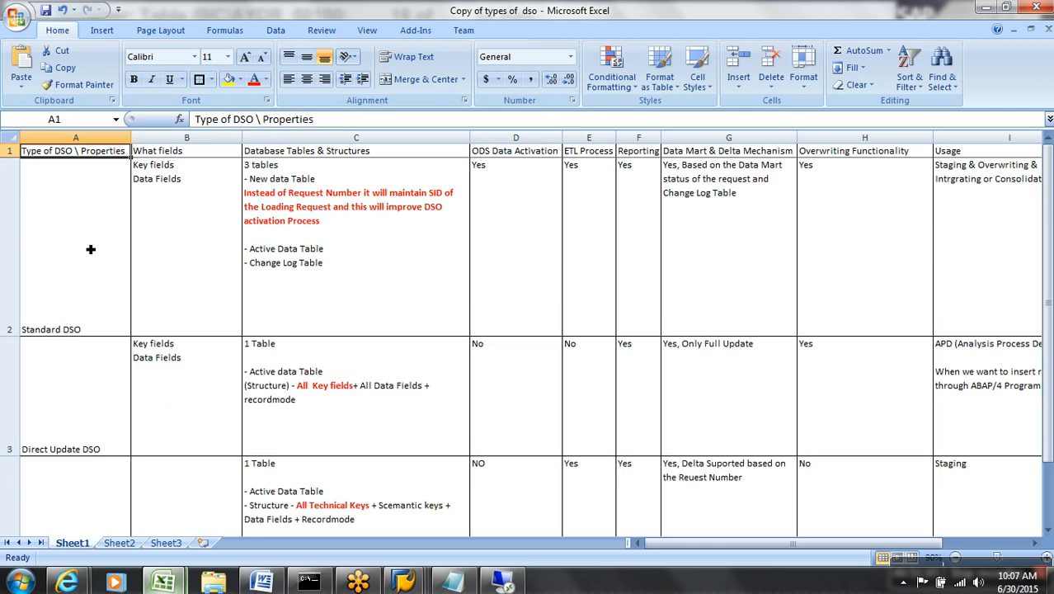
{"action": "left_click", "coordinate": [199, 156]}
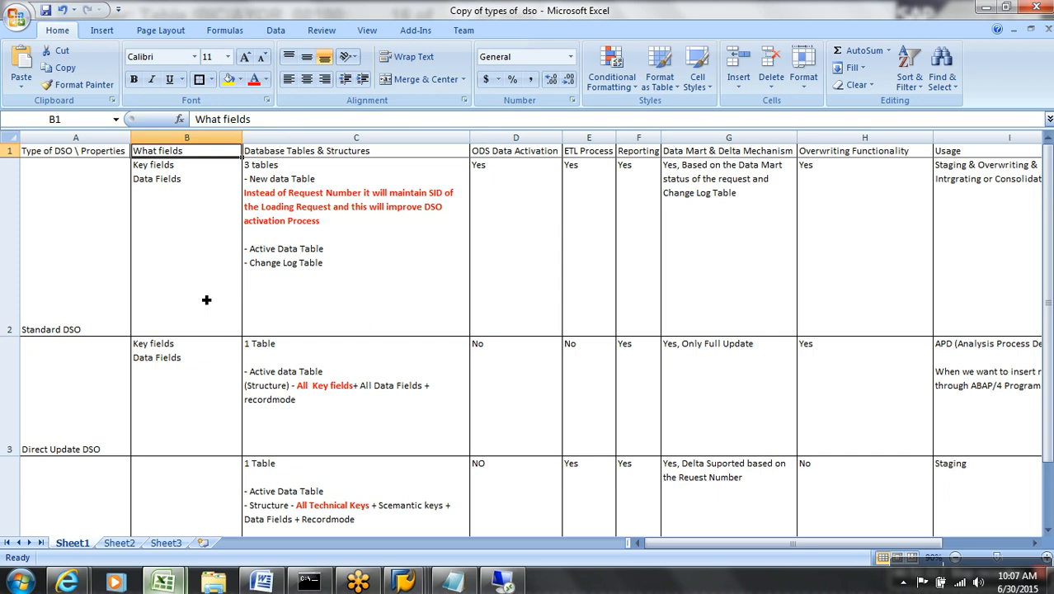
{"action": "left_click", "coordinate": [206, 300]}
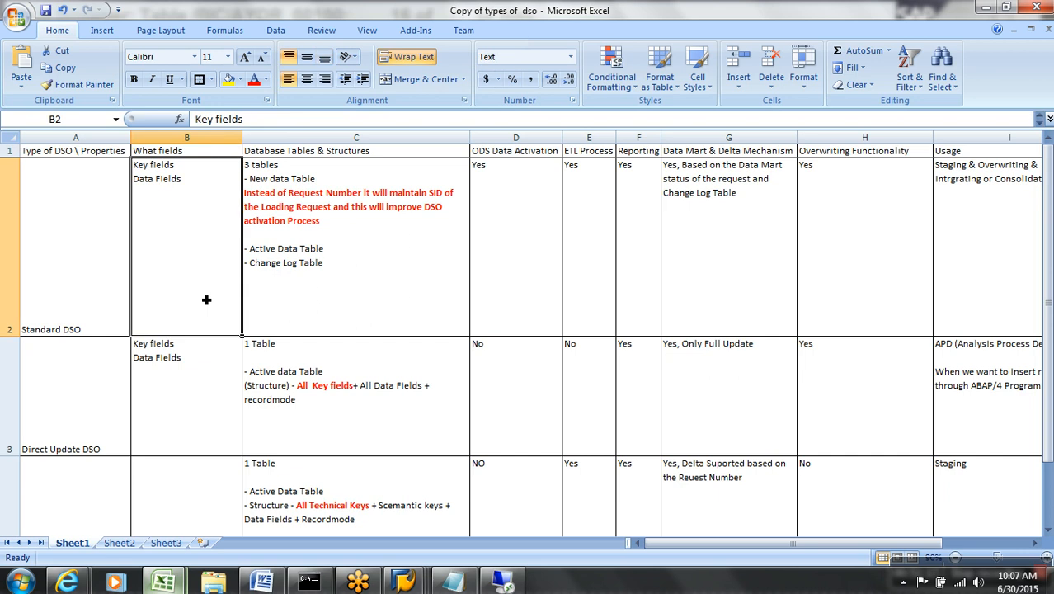
{"action": "key", "text": "Down"}
{"action": "key", "text": "Down"}
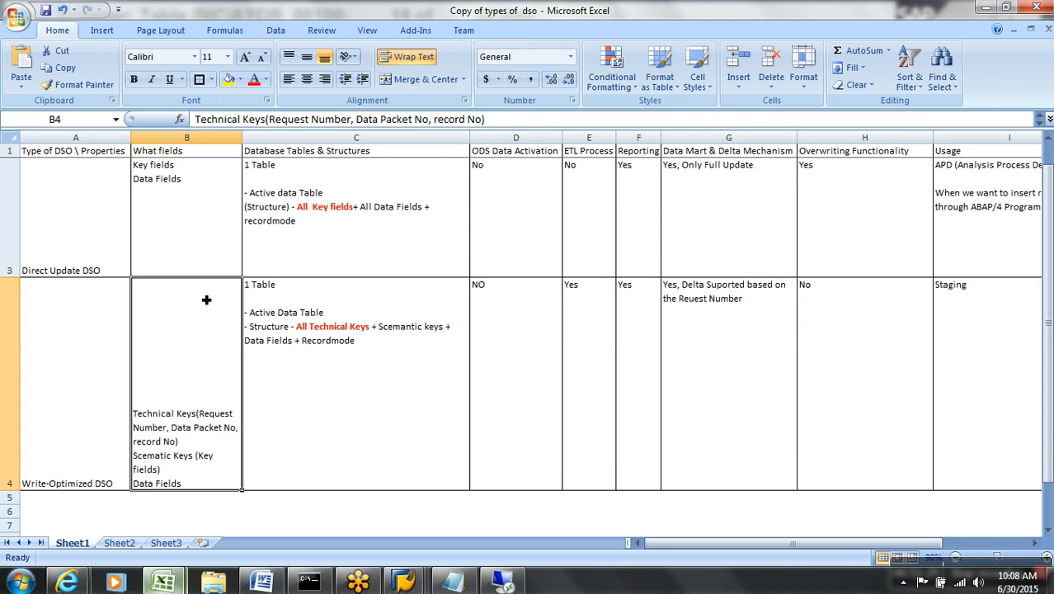
{"action": "key", "text": "Up"}
{"action": "key", "text": "Up"}
{"action": "key", "text": "Up"}
{"action": "key", "text": "Right"}
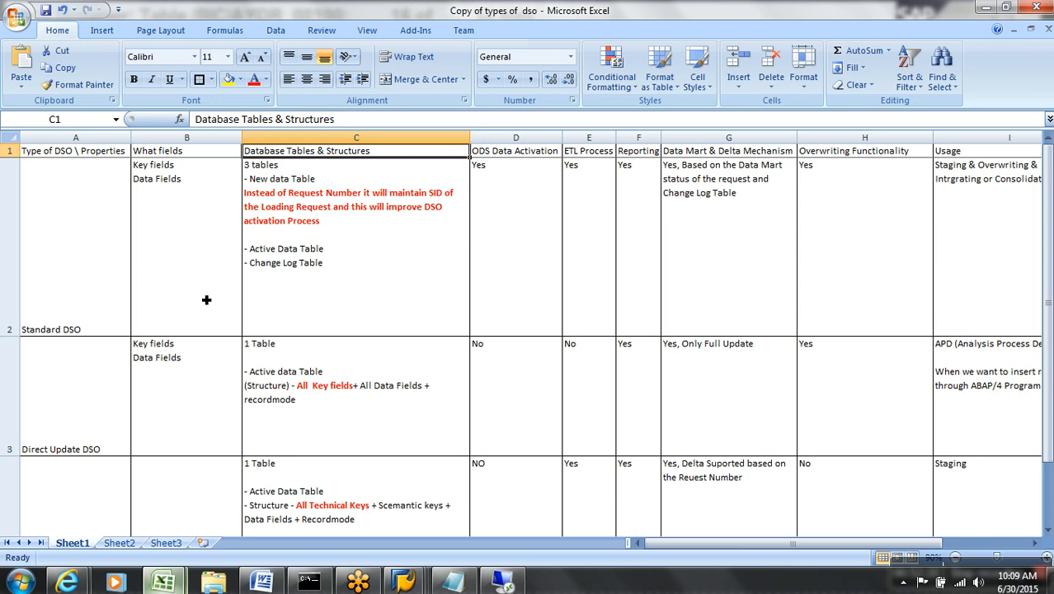
{"action": "key", "text": "Right"}
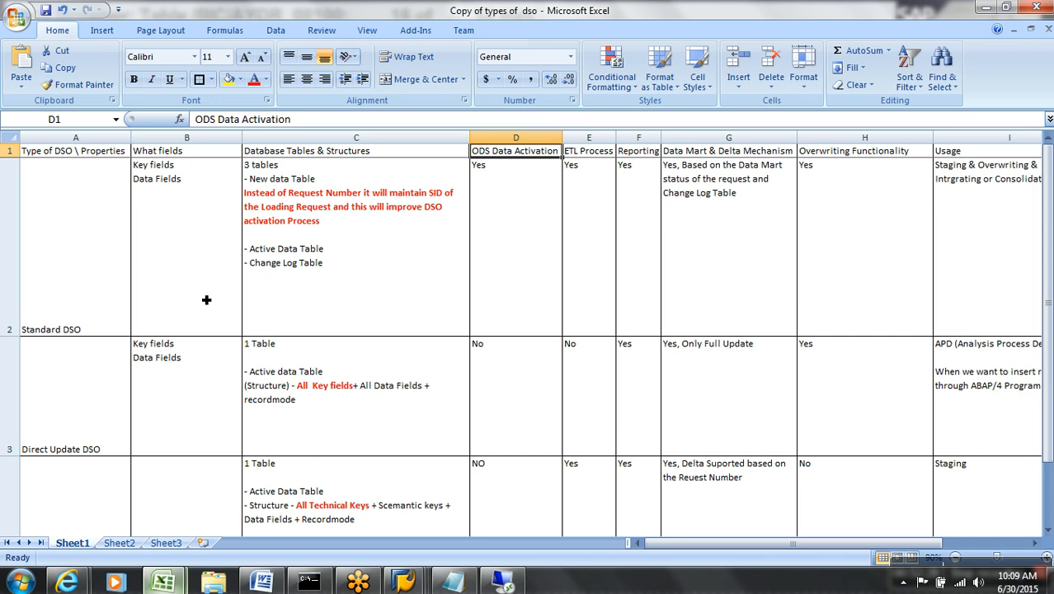
{"action": "key", "text": "Right"}
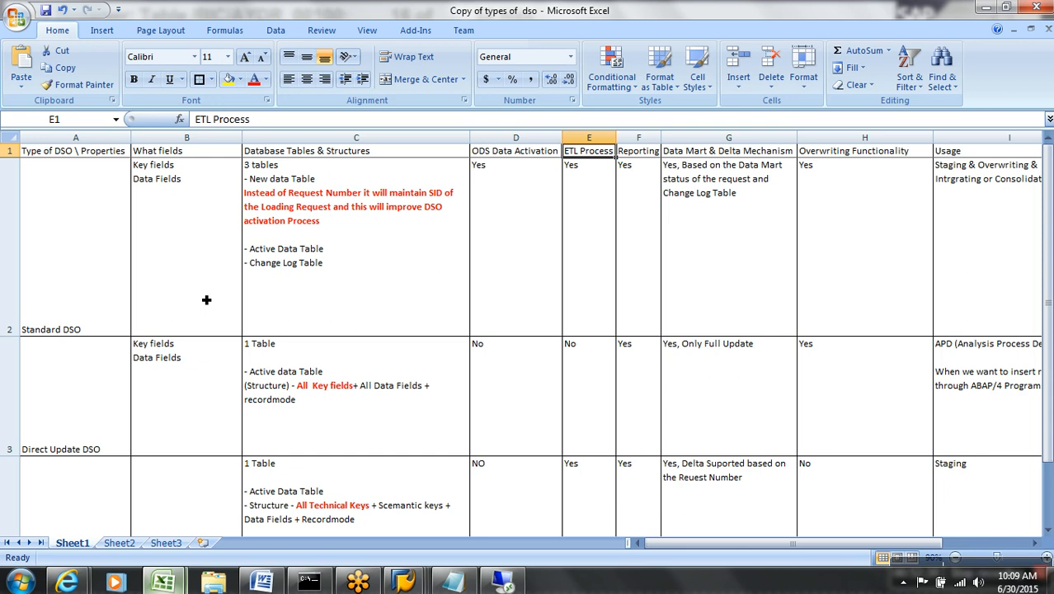
{"action": "key", "text": "Right"}
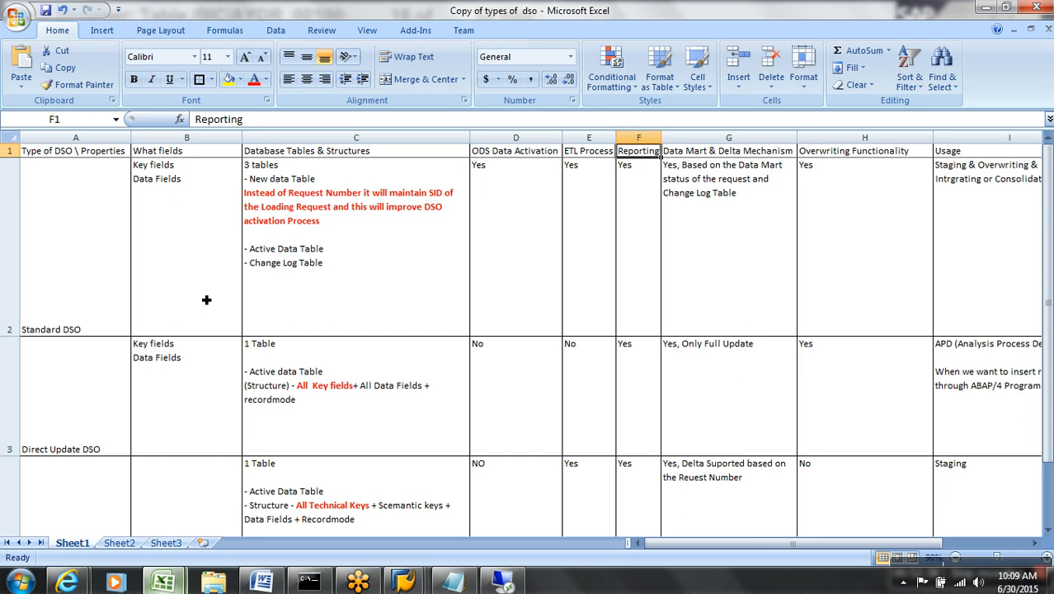
{"action": "key", "text": "Right"}
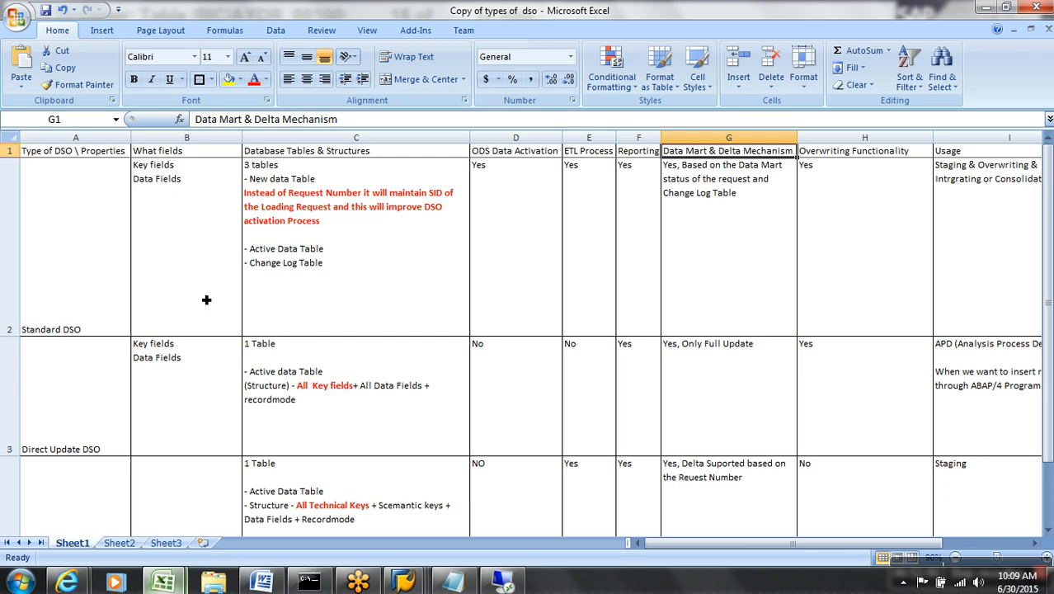
{"action": "key", "text": "Down"}
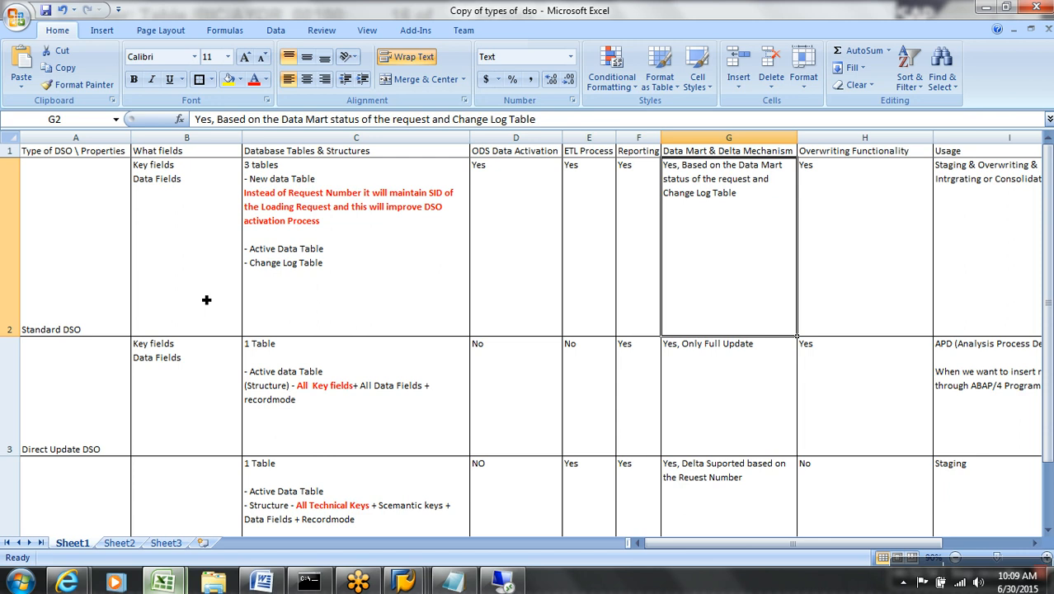
{"action": "key", "text": "Down"}
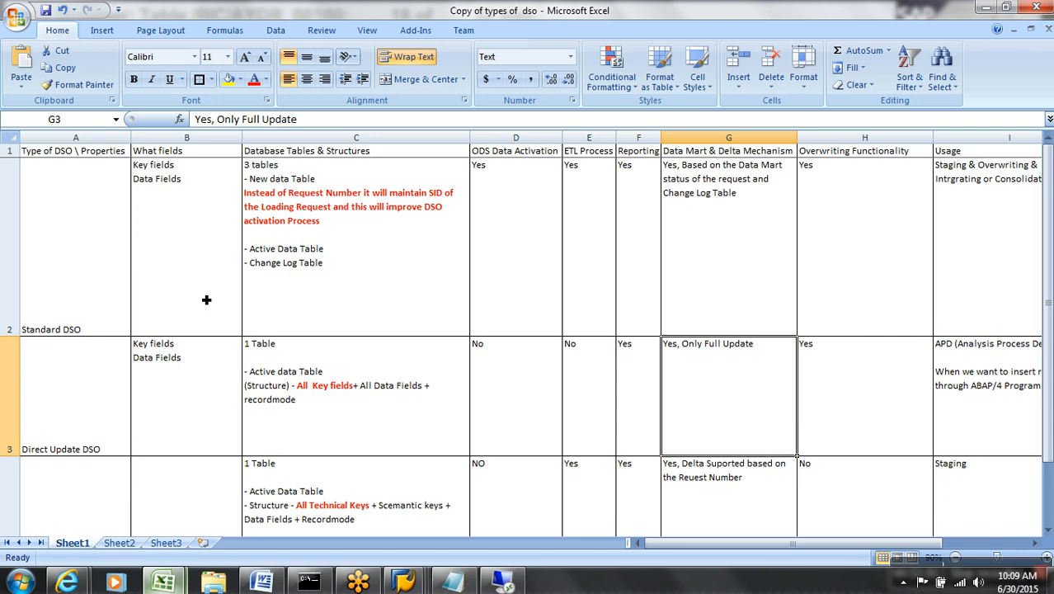
{"action": "key", "text": "Up"}
{"action": "key", "text": "Up"}
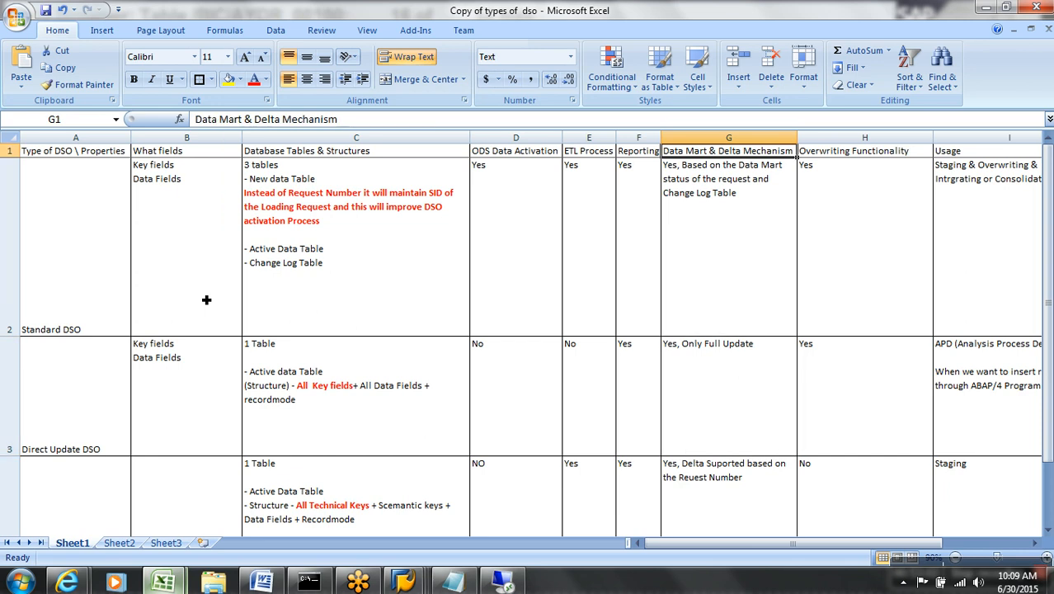
{"action": "key", "text": "Right"}
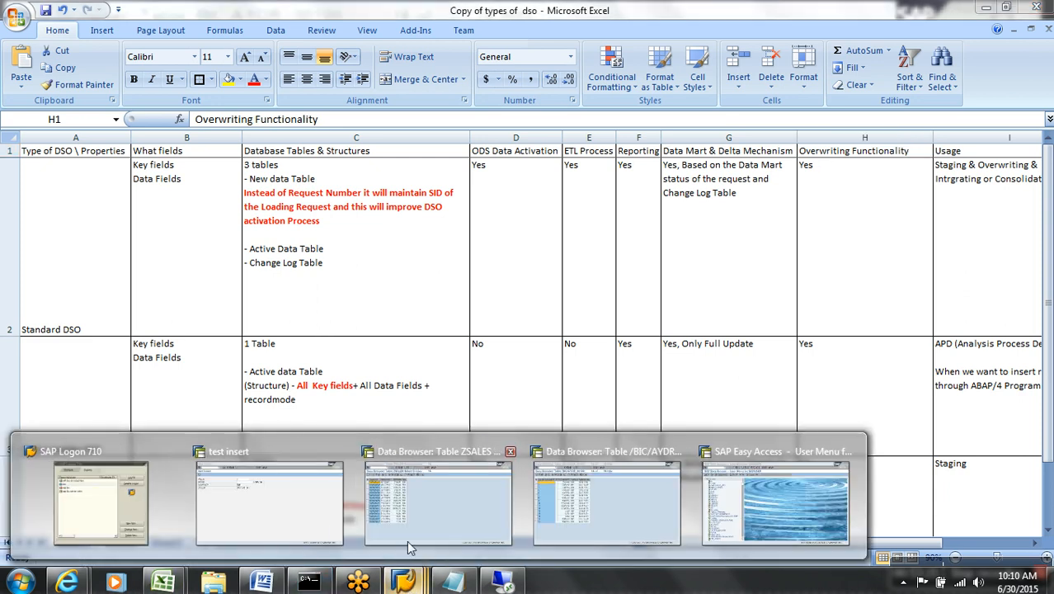
{"action": "left_click", "coordinate": [280, 495]}
Open analysis process ZAPD1 from the General folder via /nrsanwb in change mode.
{"action": "left_click", "coordinate": [93, 39]}
{"action": "type", "text": "/nrsanwb"}
{"action": "key", "text": "Return"}
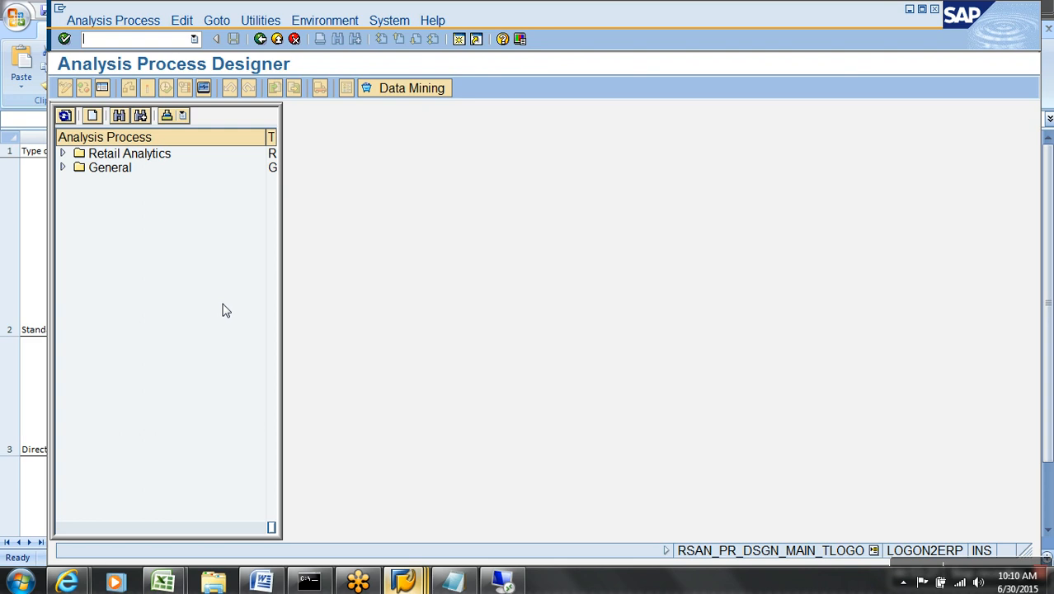
{"action": "left_click", "coordinate": [63, 168]}
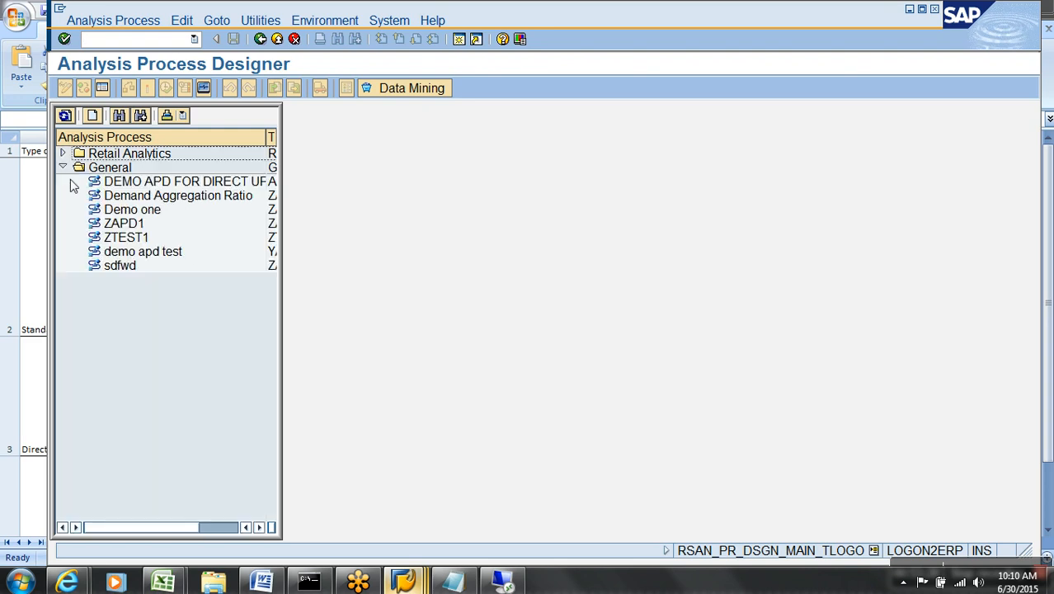
{"action": "double_click", "coordinate": [124, 223]}
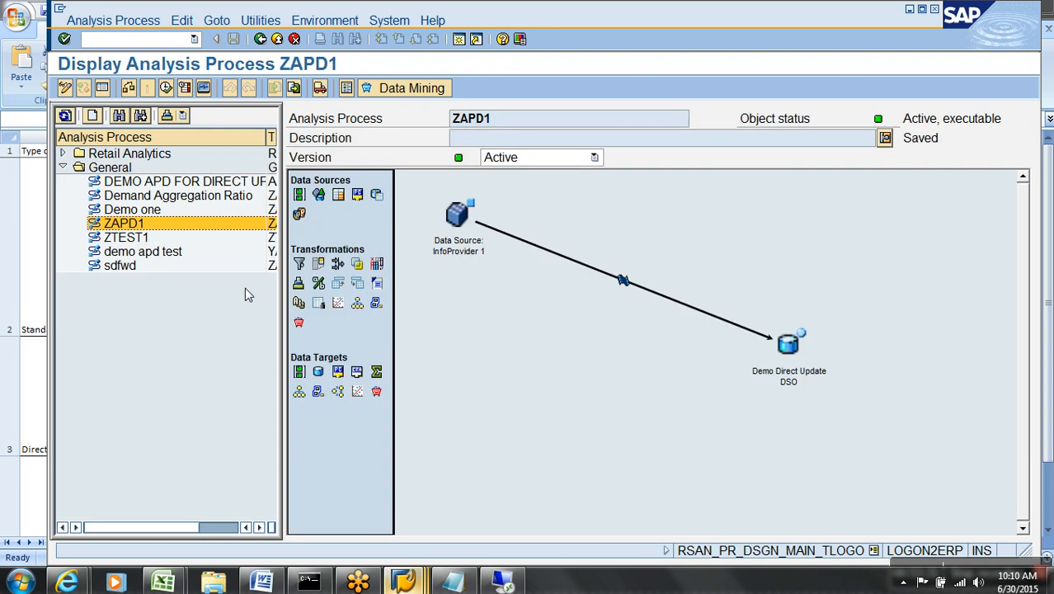
{"action": "left_click", "coordinate": [78, 88]}
Inspect the DSO target's overwrite options, keeping complete-content overwrite, then return to Excel.
{"action": "double_click", "coordinate": [785, 373]}
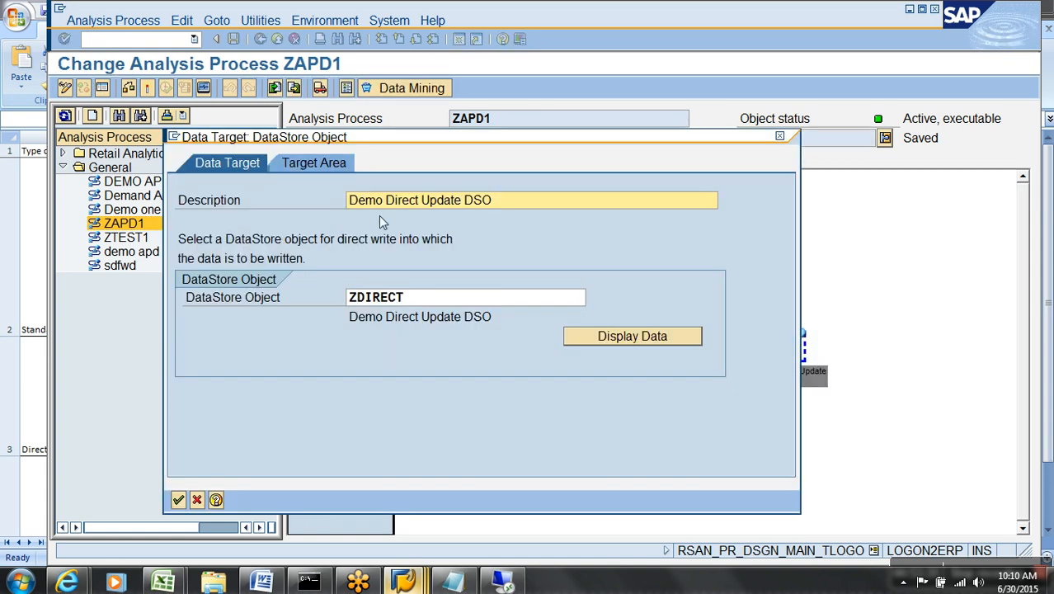
{"action": "left_click", "coordinate": [333, 165]}
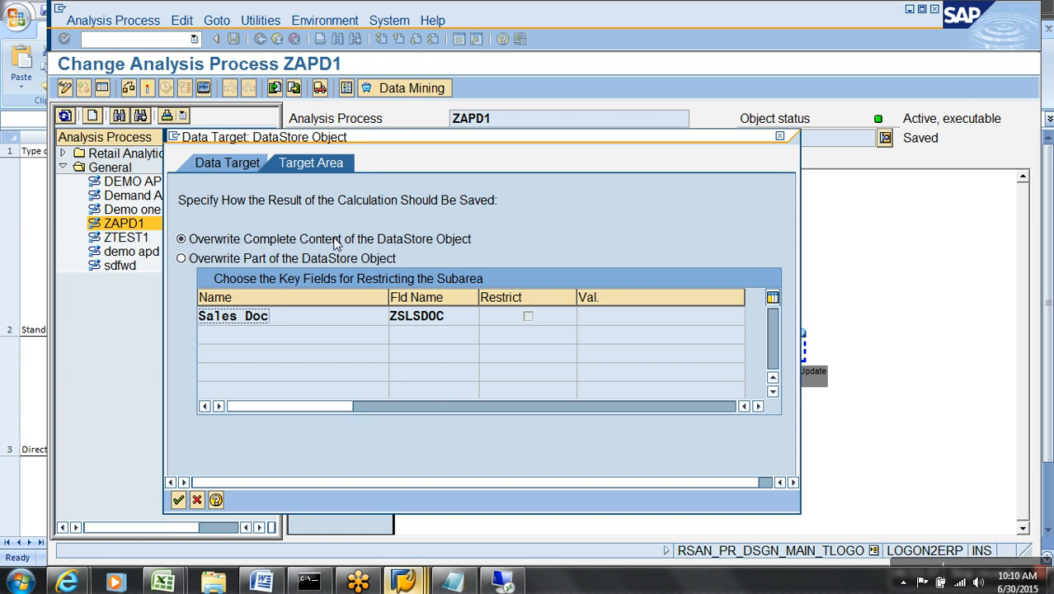
{"action": "left_click", "coordinate": [268, 260]}
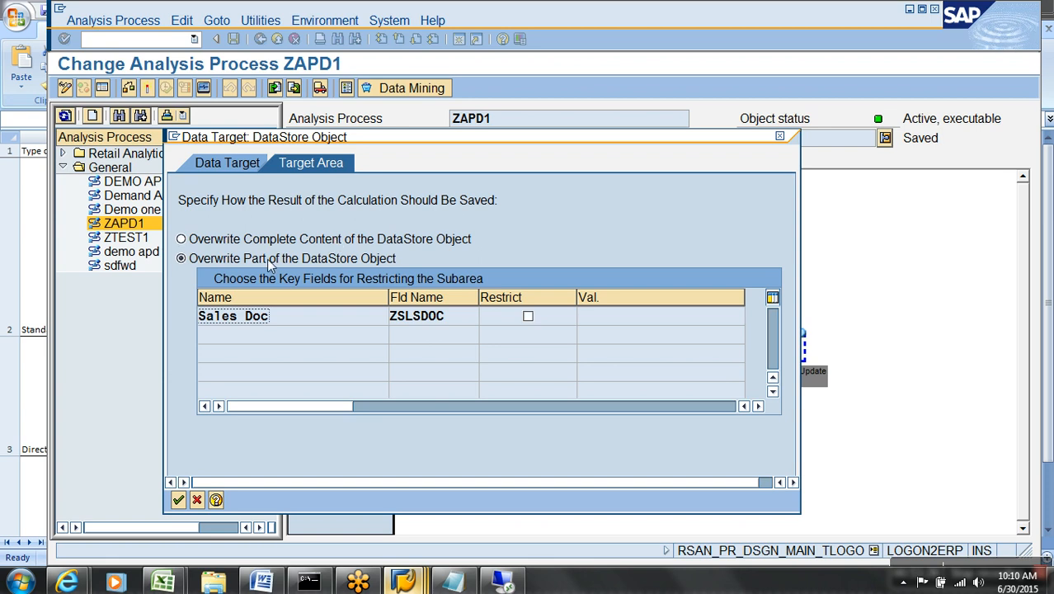
{"action": "left_click", "coordinate": [529, 316]}
{"action": "left_click", "coordinate": [615, 325]}
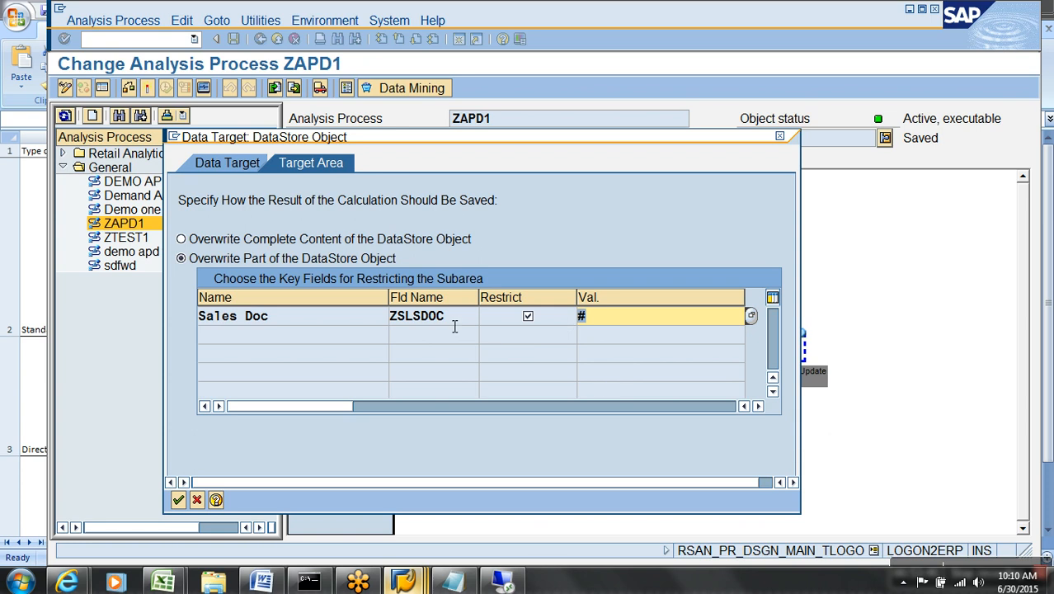
{"action": "left_click", "coordinate": [384, 245]}
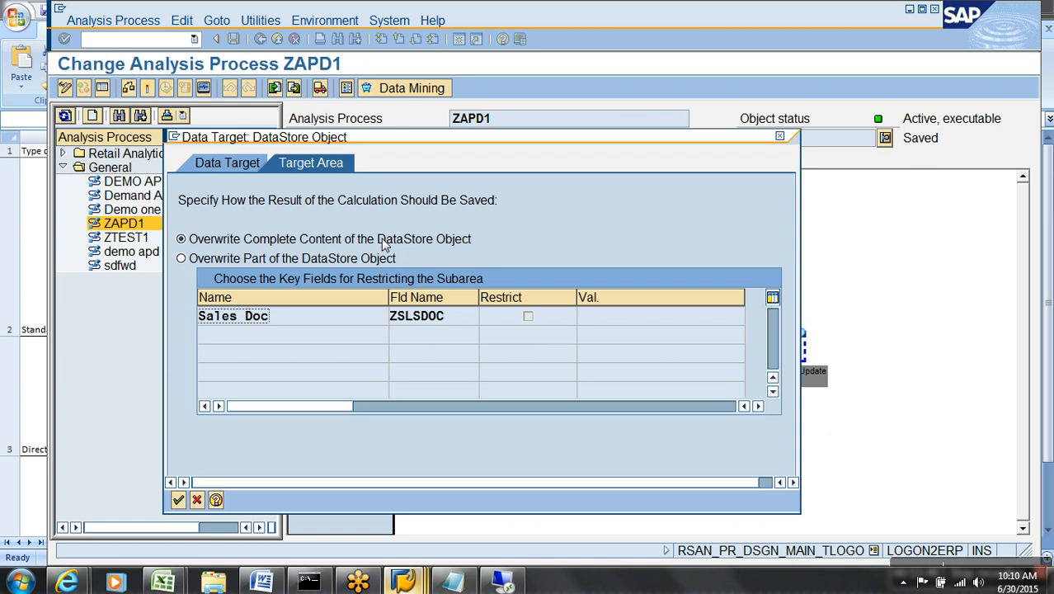
{"action": "key", "text": "alt+Tab"}
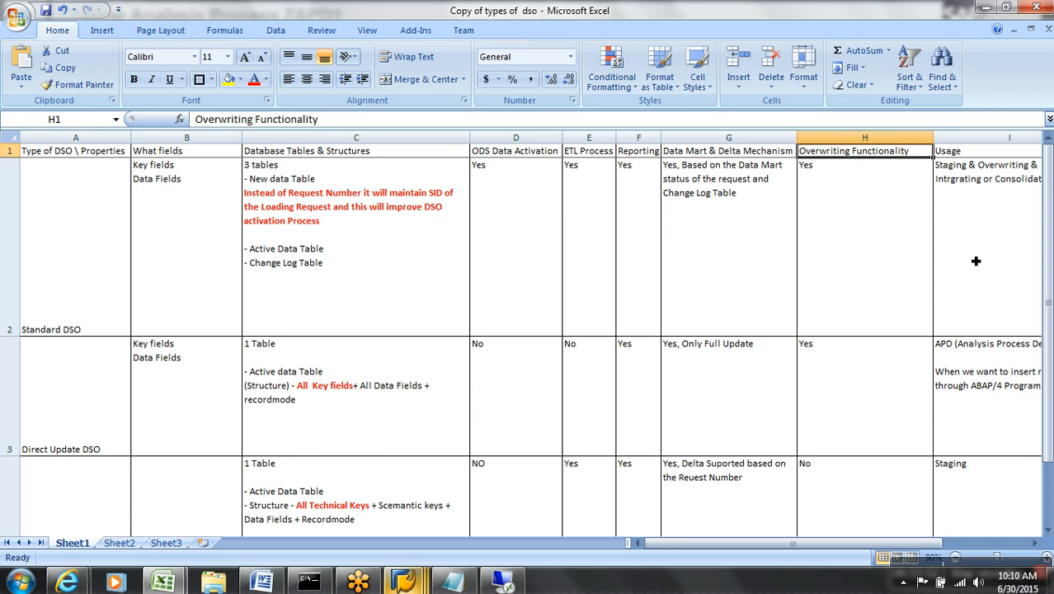
{"action": "left_click", "coordinate": [981, 236]}
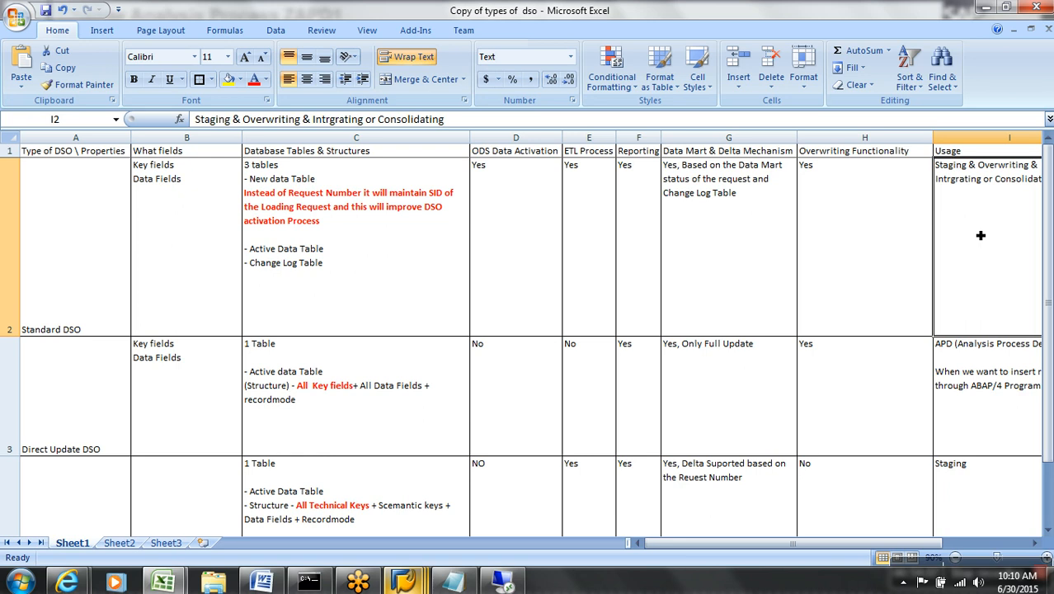
{"action": "scroll", "coordinate": [982, 237], "scroll_direction": "right", "scroll_amount": 1}
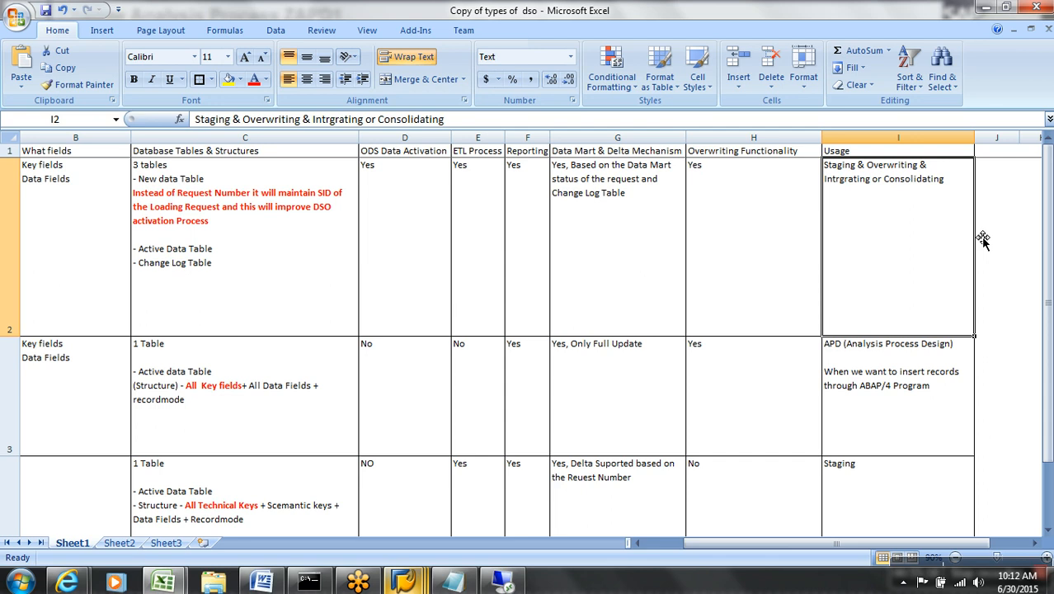
{"action": "key", "text": "Down"}
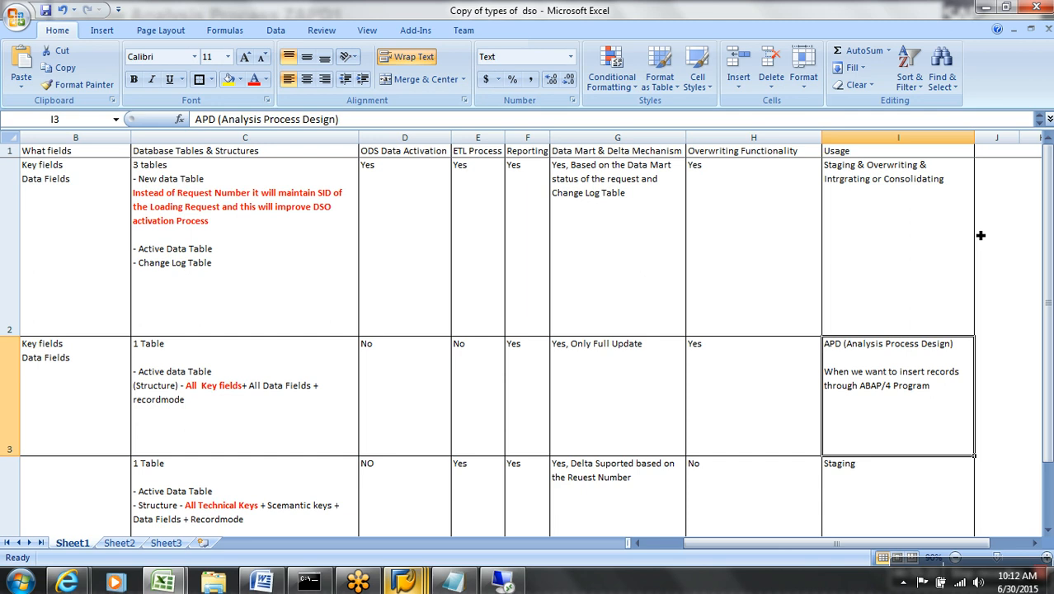
{"action": "key", "text": "Down"}
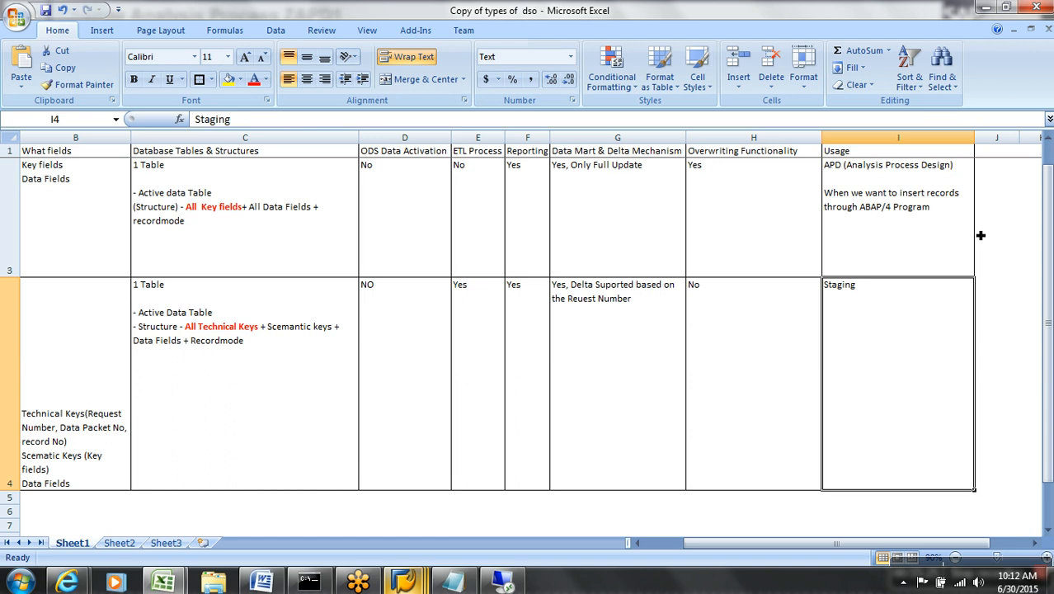